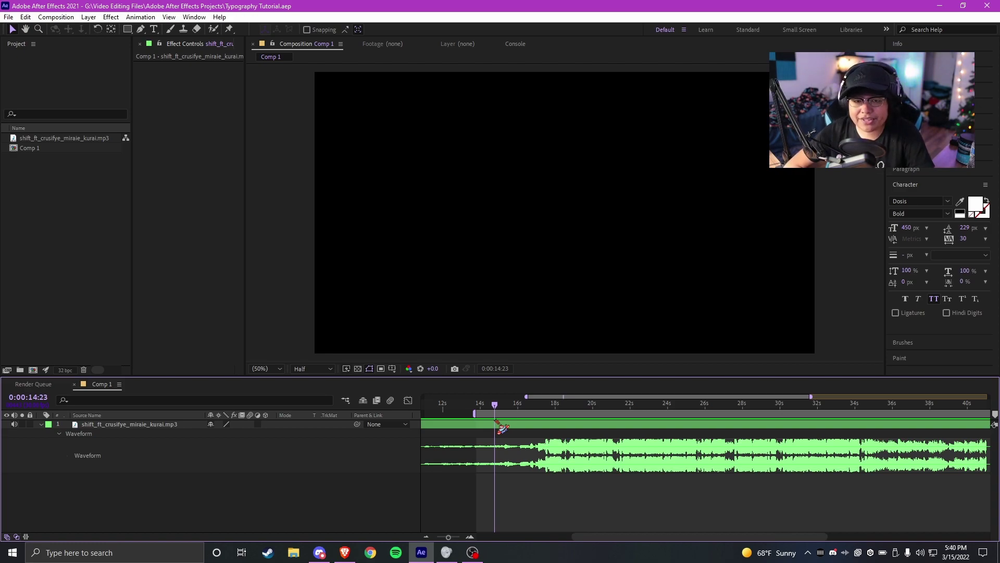
- Examine the song's waveform around the 17-second mark and play the audio from 0:00:15:21
{"action": "left_click", "coordinate": [477, 405]}
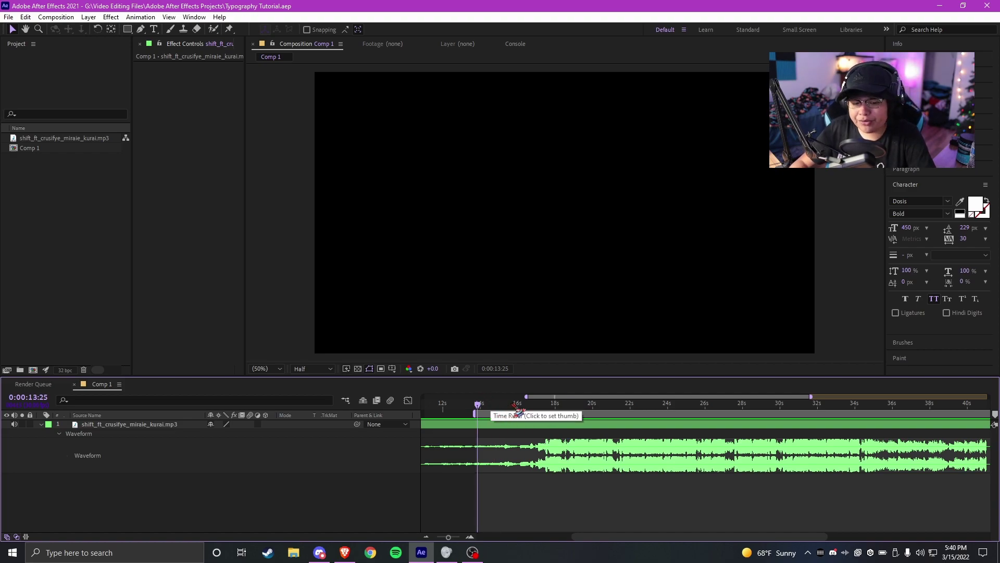
{"action": "left_click", "coordinate": [537, 404]}
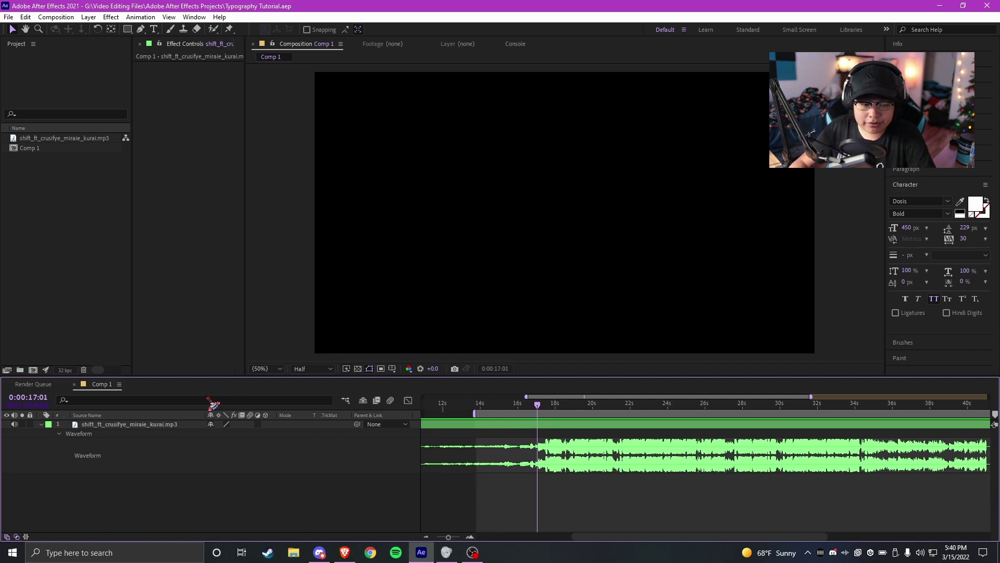
{"action": "left_click", "coordinate": [46, 138]}
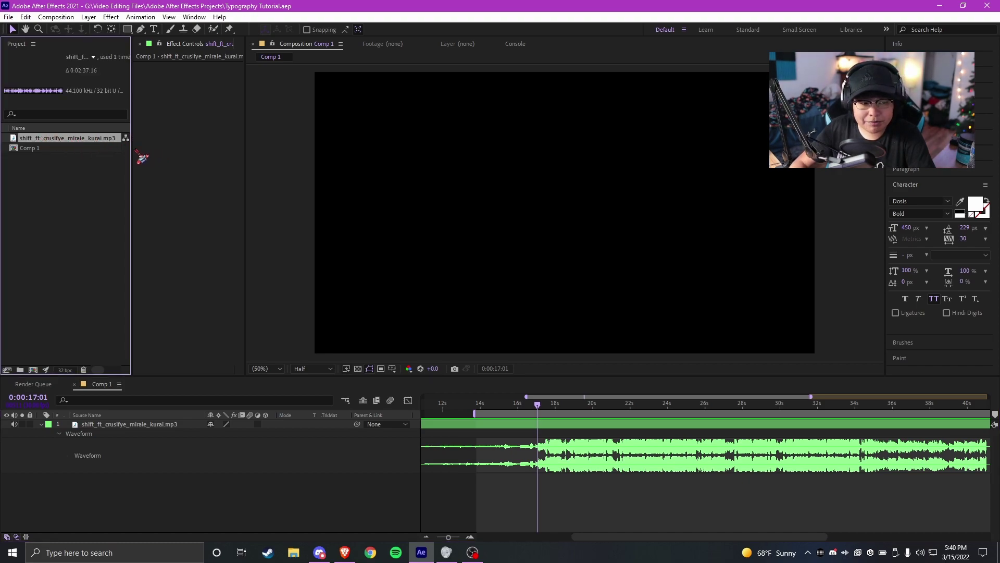
{"action": "left_click_drag", "start_coordinate": [245, 150], "coordinate": [248, 150]}
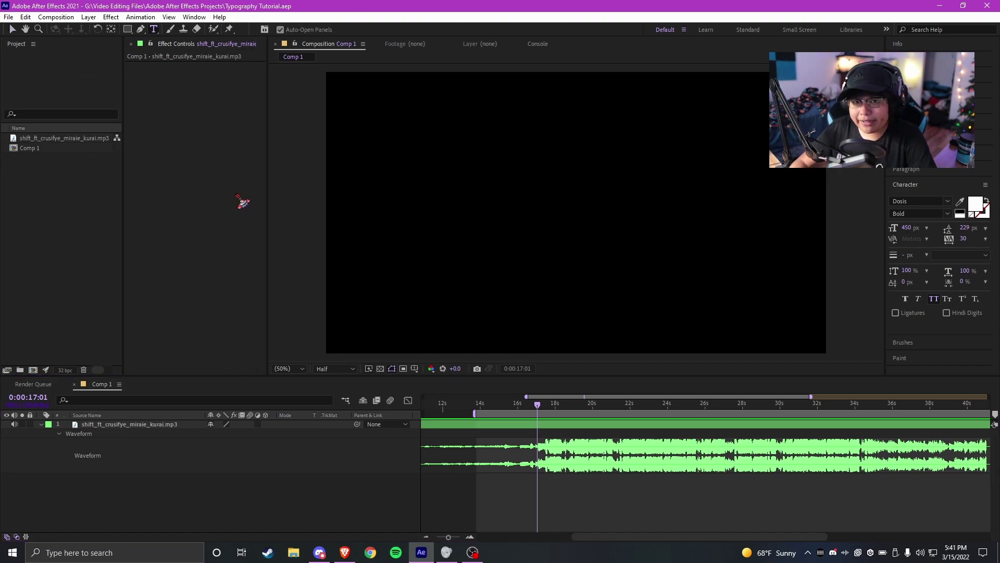
{"action": "left_click", "coordinate": [550, 423]}
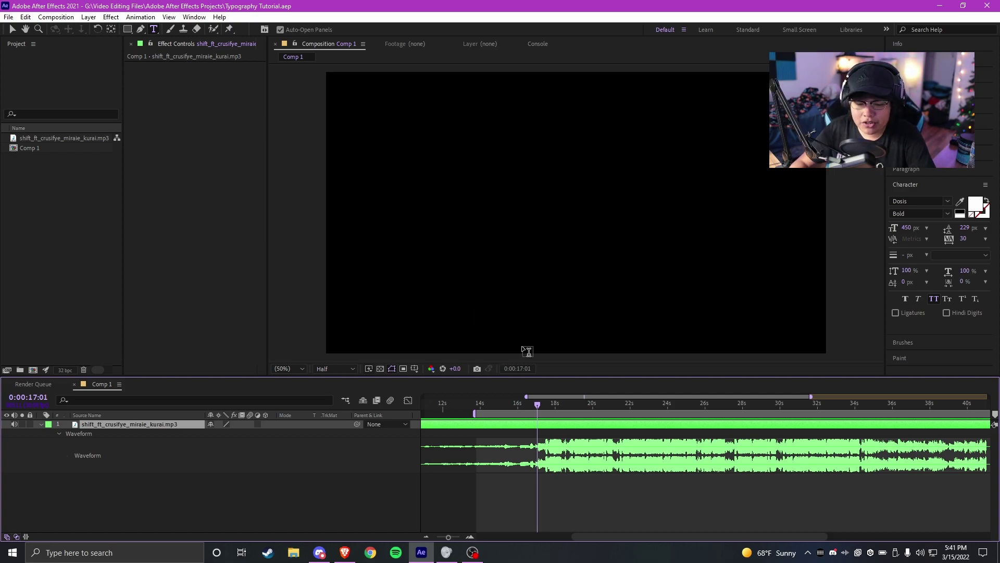
{"action": "mouse_move", "coordinate": [544, 414]}
{"action": "left_mouse_down"}
{"action": "mouse_move", "coordinate": [772, 414]}
{"action": "mouse_move", "coordinate": [578, 424]}
{"action": "mouse_move", "coordinate": [537, 423]}
{"action": "mouse_move", "coordinate": [569, 423]}
{"action": "mouse_move", "coordinate": [537, 422]}
{"action": "mouse_move", "coordinate": [526, 409]}
{"action": "left_mouse_up"}
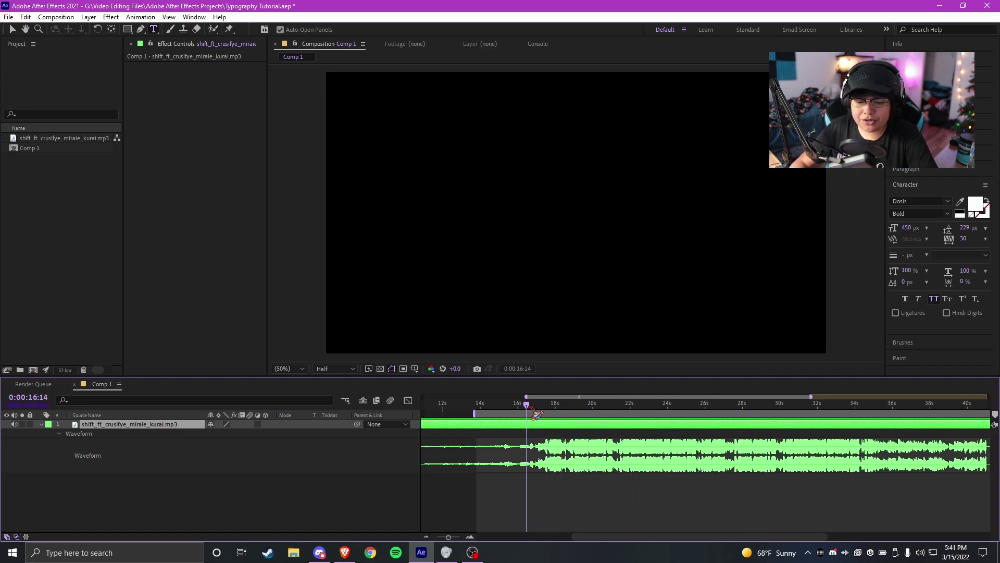
{"action": "scroll", "coordinate": [603, 448], "scroll_direction": "up", "scroll_amount": 2}
{"action": "left_click", "coordinate": [431, 408]}
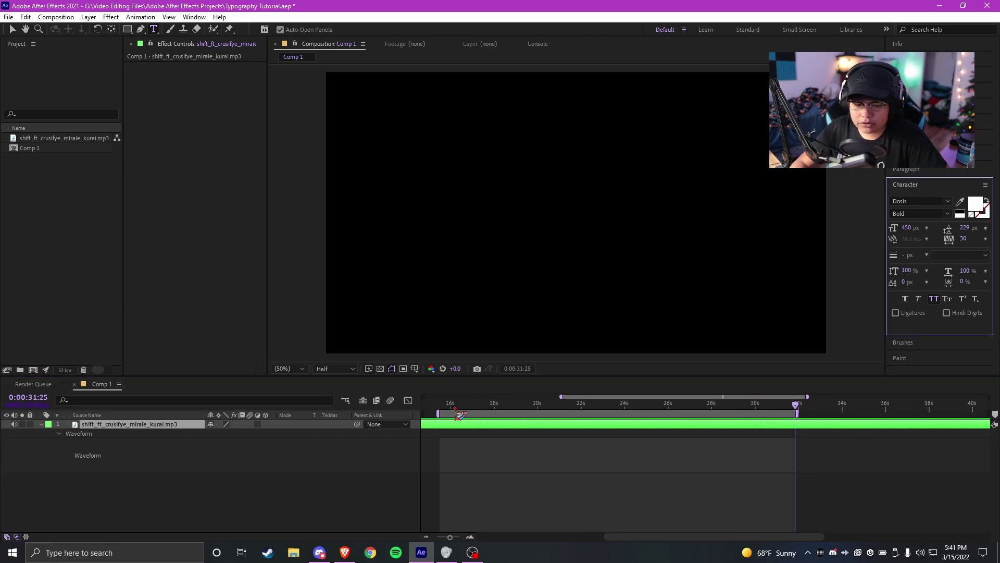
{"action": "left_click", "coordinate": [444, 406]}
{"action": "key", "text": "space"}
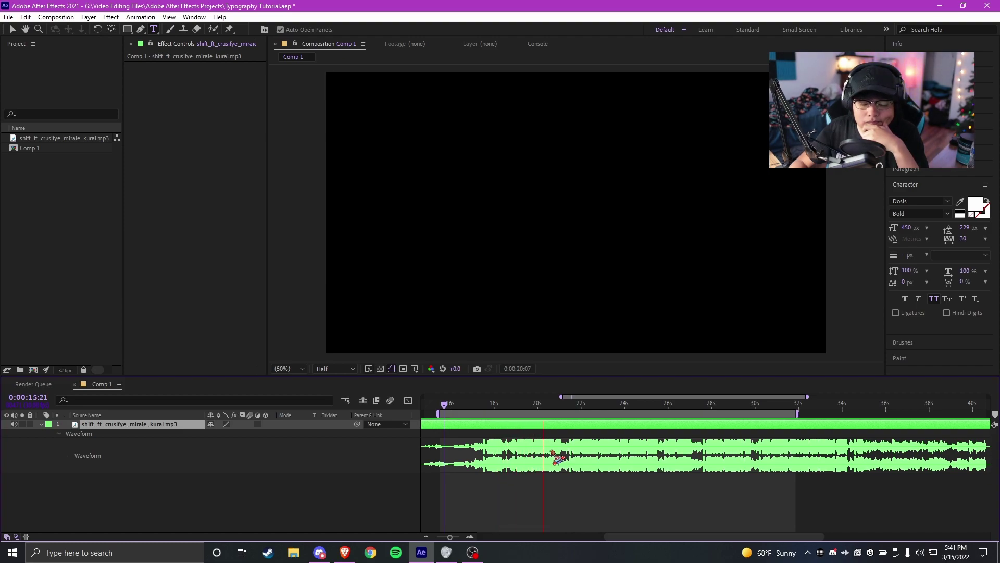
{"action": "key", "text": "space"}
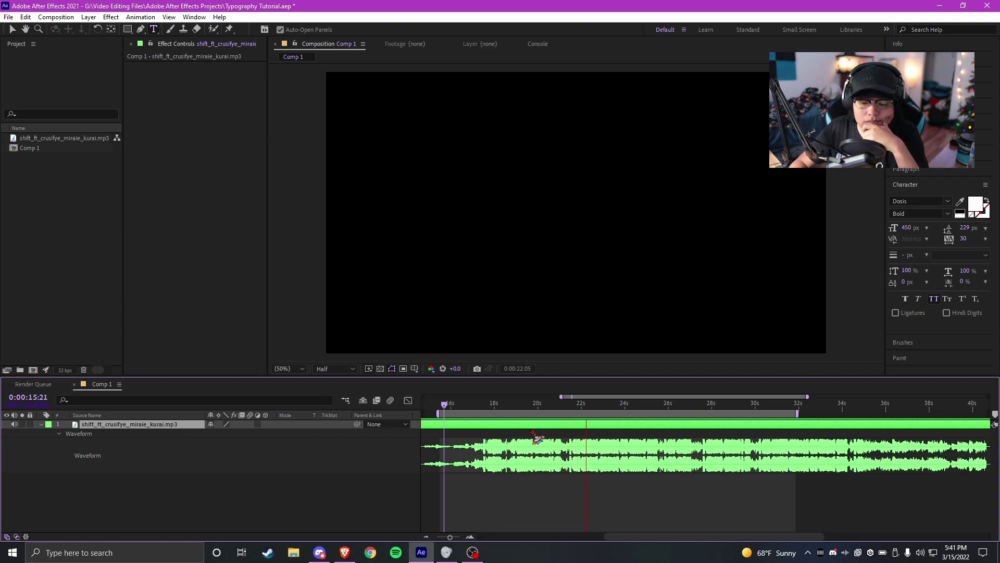
- Add a text layer reading SHAWTY with the playhead at 0:00:17:13
{"action": "left_click", "coordinate": [483, 405]}
{"action": "scroll", "coordinate": [494, 454], "scroll_direction": "up", "scroll_amount": 2}
{"action": "scroll", "coordinate": [469, 418], "scroll_direction": "left", "scroll_amount": 2}
{"action": "left_click", "coordinate": [452, 410]}
{"action": "left_click_drag", "start_coordinate": [454, 406], "coordinate": [466, 406]}
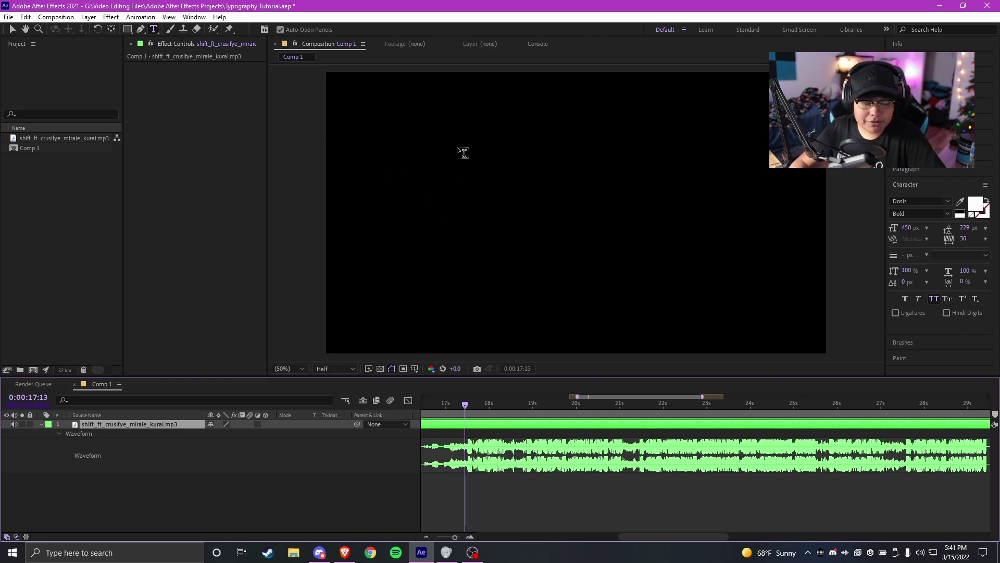
{"action": "left_click", "coordinate": [453, 207]}
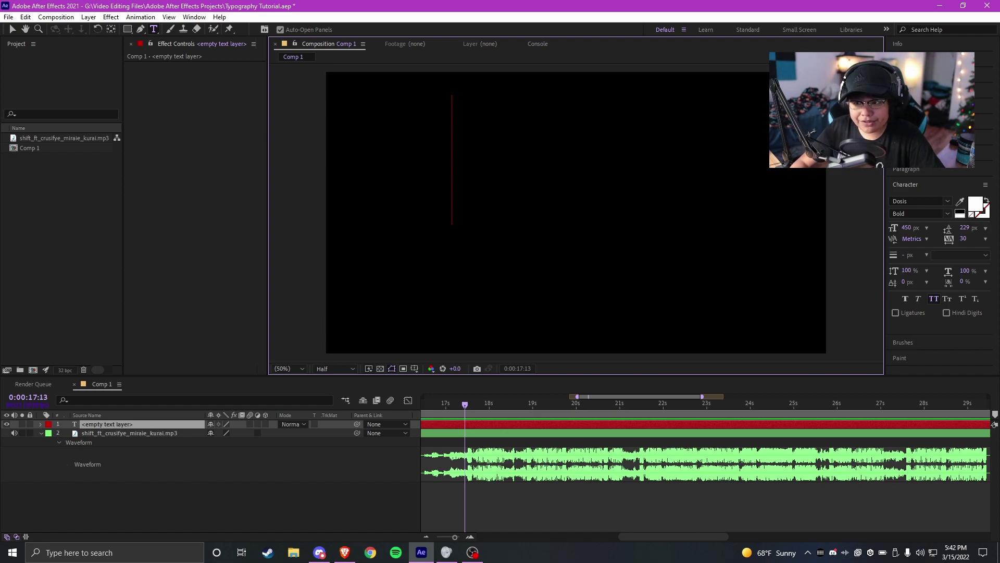
{"action": "key", "text": "ctrl+5"}
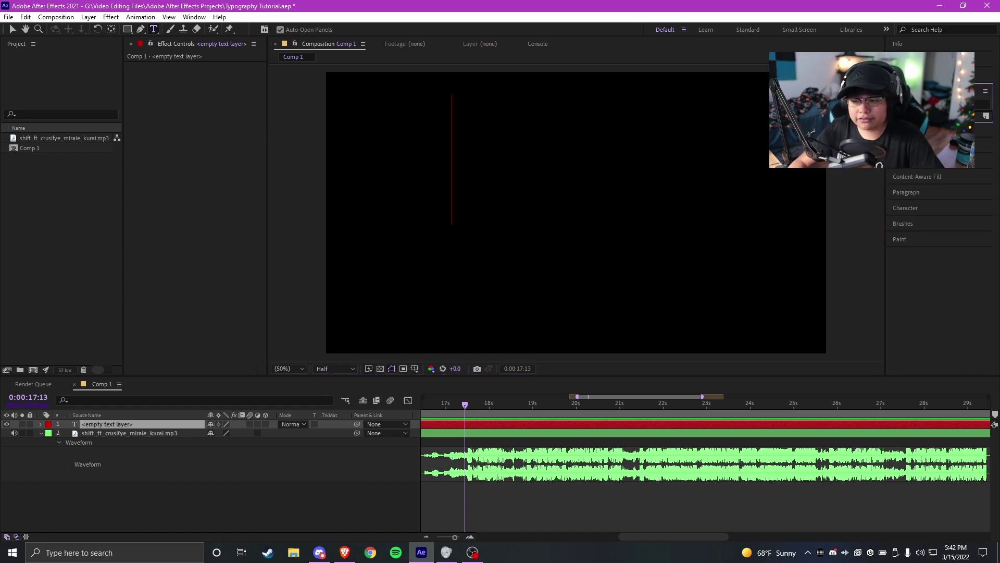
{"action": "key", "text": "ctrl+5"}
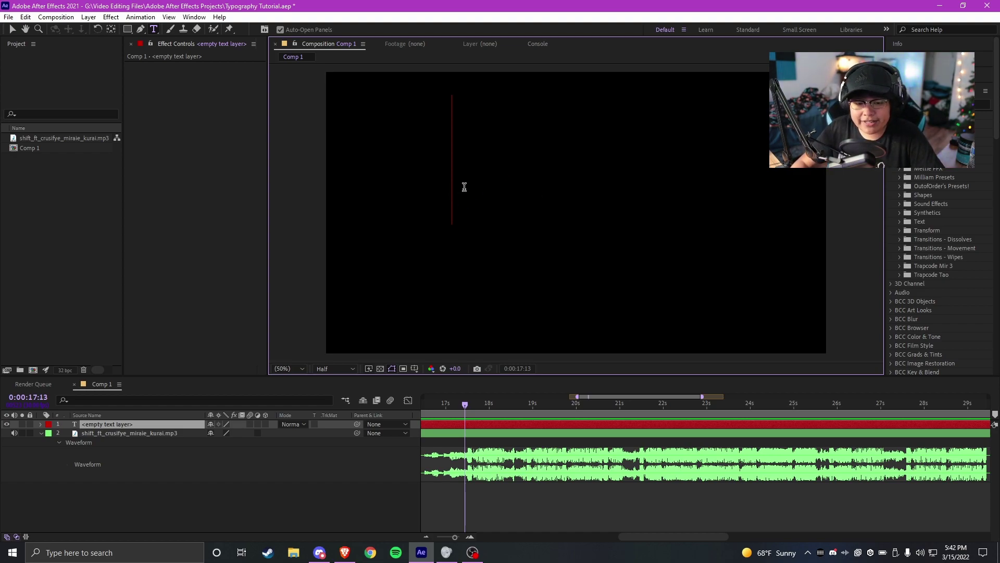
{"action": "type", "text": "S"}
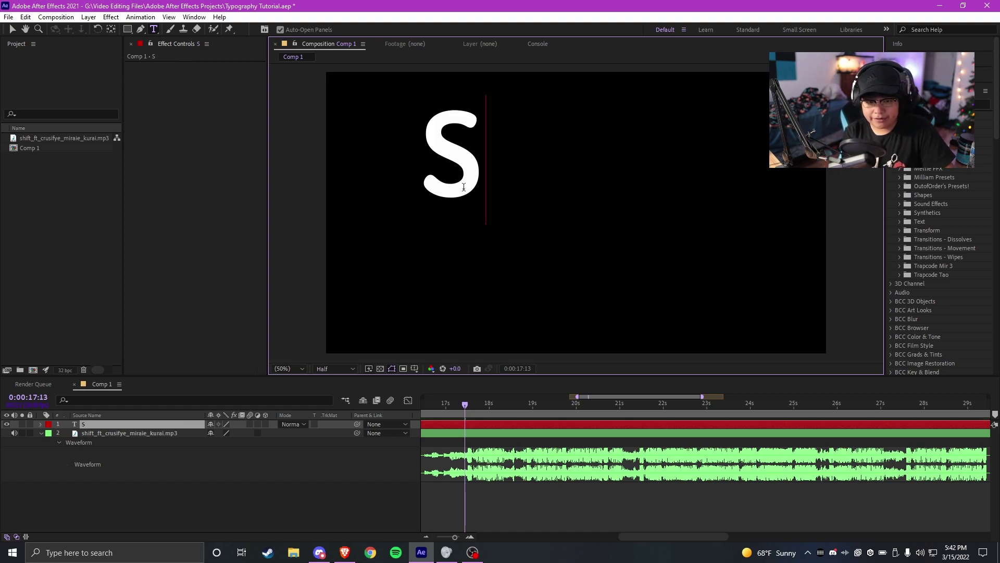
{"action": "type", "text": "HAWTY"}
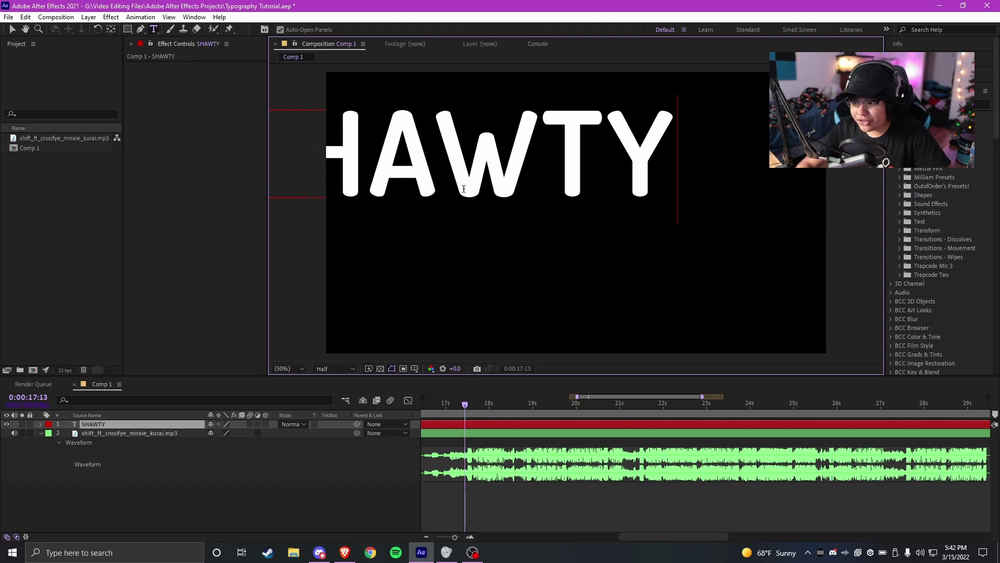
- Replay the song from 0:00:16:09 and place the playhead at 0:00:17:17
{"action": "left_click", "coordinate": [440, 405]}
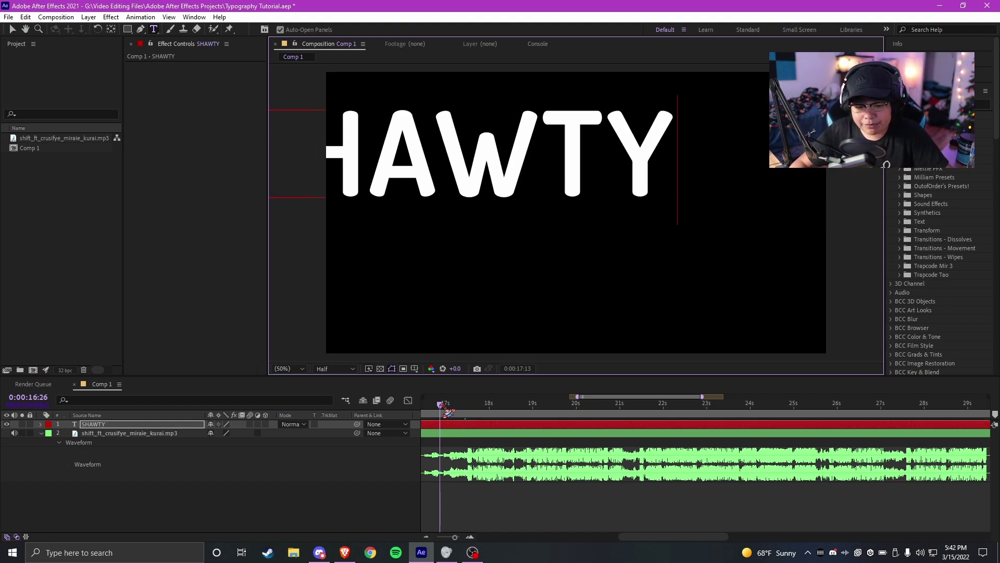
{"action": "scroll", "coordinate": [494, 414], "scroll_direction": "down", "scroll_amount": 1}
{"action": "left_click", "coordinate": [455, 404]}
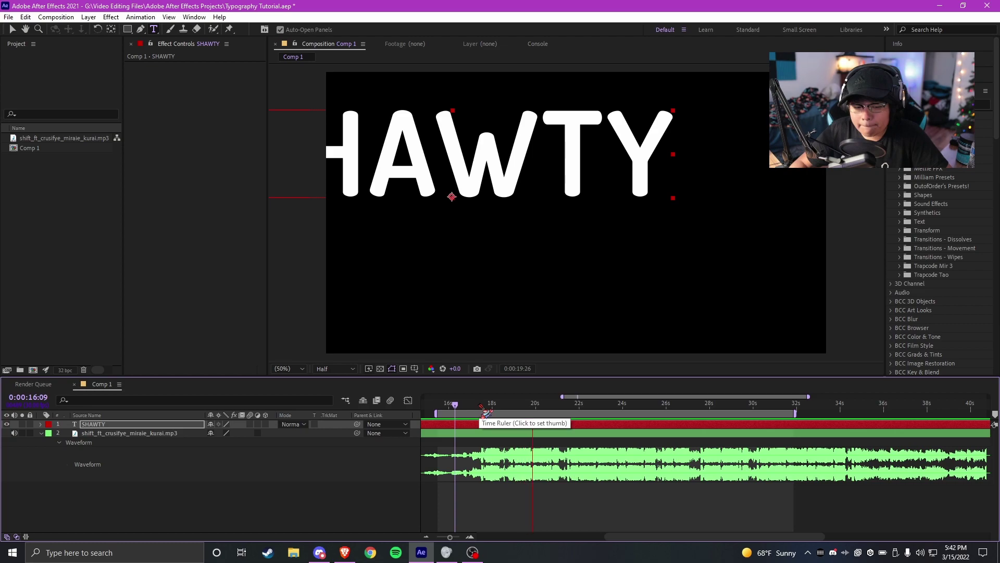
{"action": "left_click", "coordinate": [482, 405]}
{"action": "key", "text": "equal"}
{"action": "left_click", "coordinate": [594, 184]}
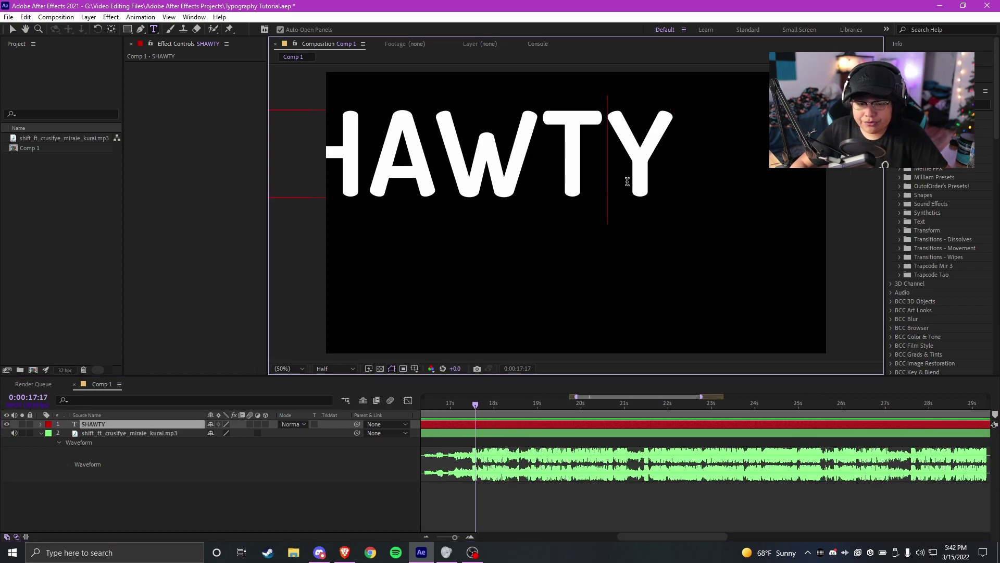
{"action": "key", "text": "ctrl+a"}
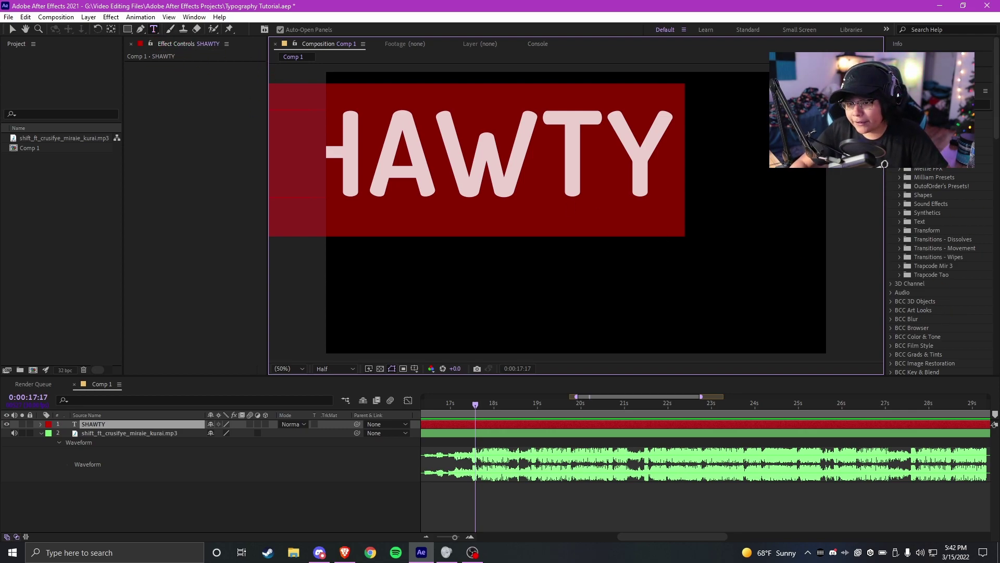
{"action": "left_click", "coordinate": [566, 216]}
{"action": "type", "text": "v"}
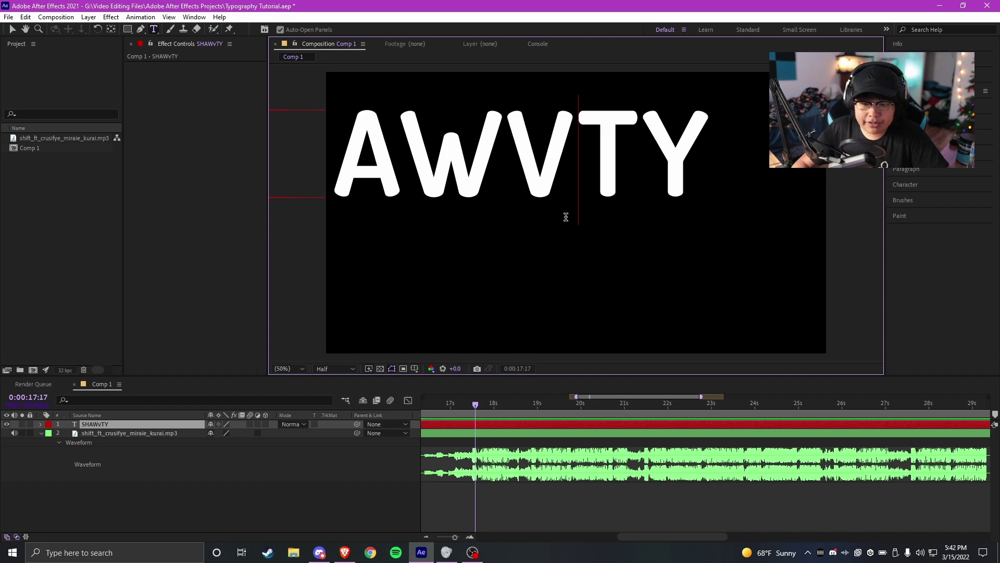
{"action": "key", "text": "BackSpace"}
- Finish editing the SHAWTY text and move it to the centre of the frame
{"action": "left_click", "coordinate": [540, 504]}
{"action": "key", "text": "v"}
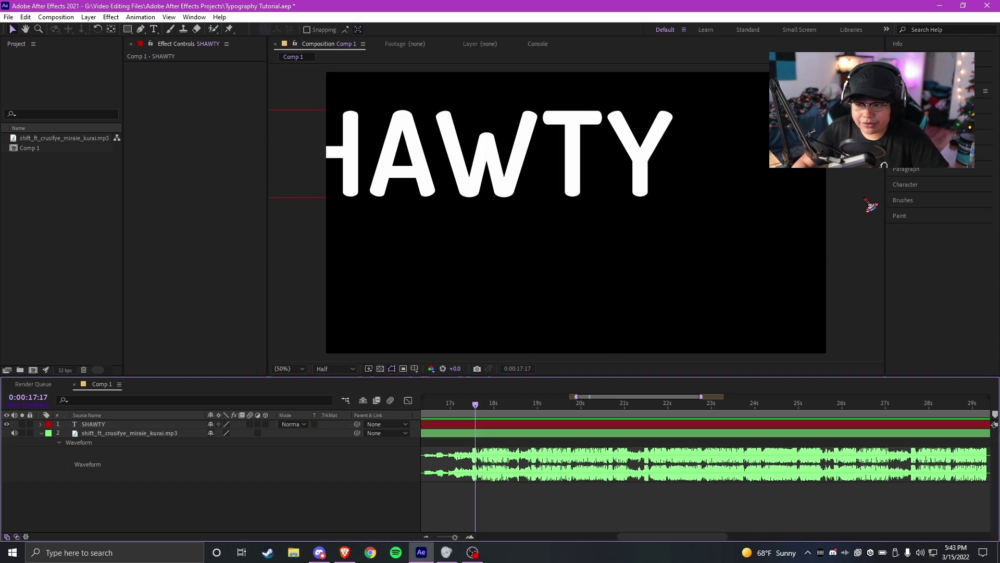
{"action": "left_click", "coordinate": [558, 175]}
{"action": "left_click_drag", "start_coordinate": [558, 176], "coordinate": [641, 210]}
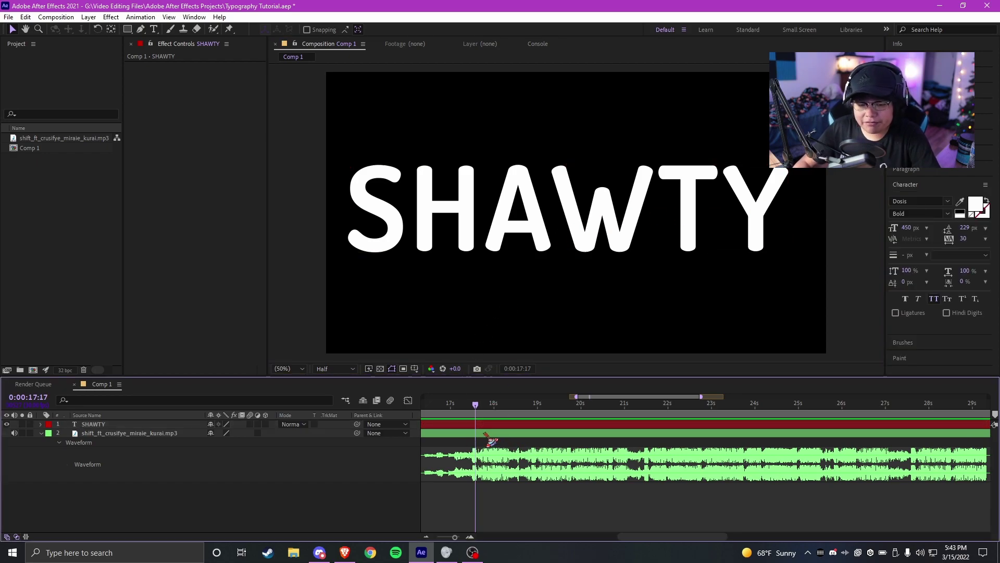
- Change the font of the whole SHAWTY text to The Next Font, Bold
{"action": "left_click", "coordinate": [487, 424]}
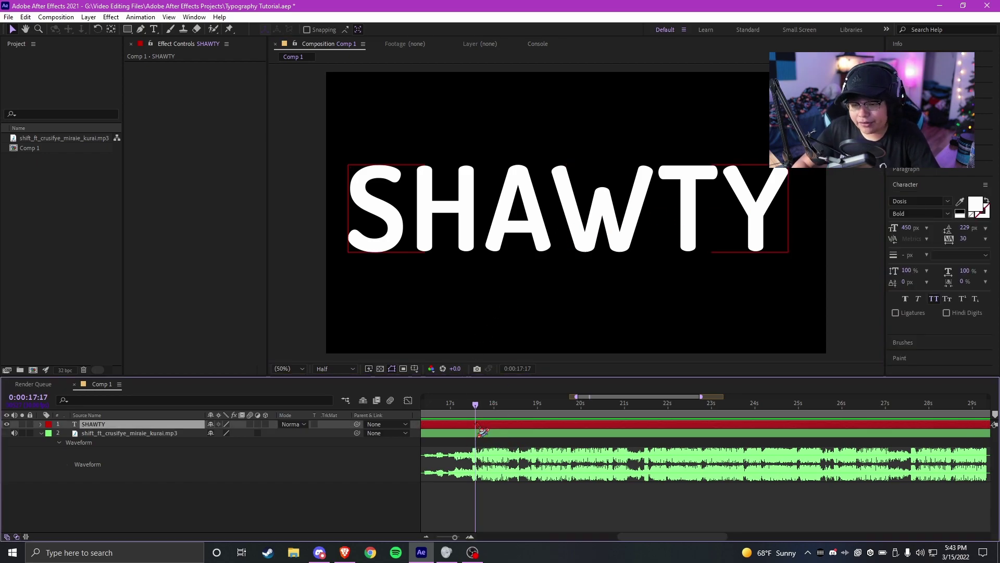
{"action": "double_click", "coordinate": [487, 424]}
{"action": "left_click", "coordinate": [947, 201]}
{"action": "scroll", "coordinate": [828, 323], "scroll_direction": "down", "scroll_amount": 5}
{"action": "scroll", "coordinate": [895, 381], "scroll_direction": "down", "scroll_amount": 15}
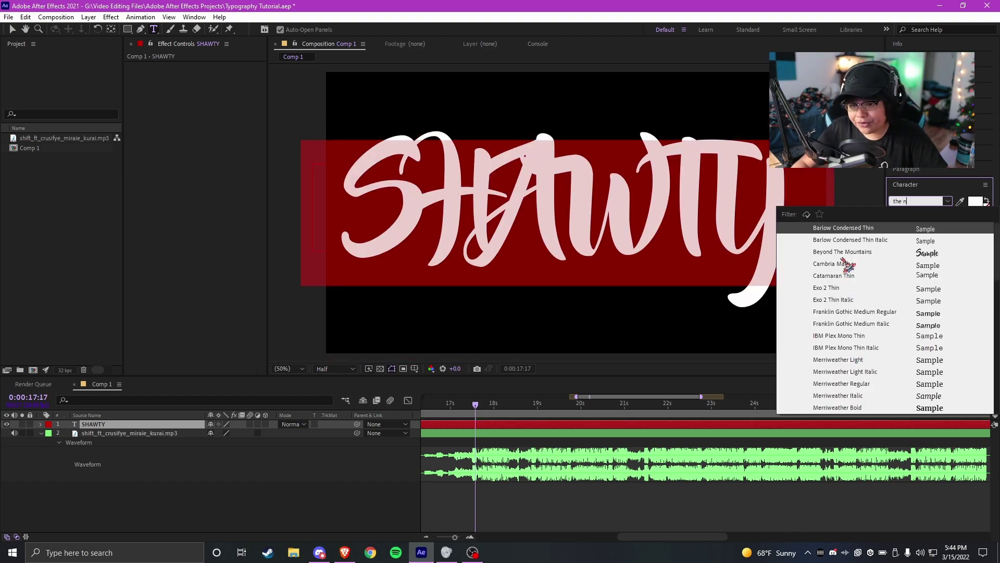
{"action": "left_click", "coordinate": [842, 237]}
{"action": "left_click", "coordinate": [518, 506]}
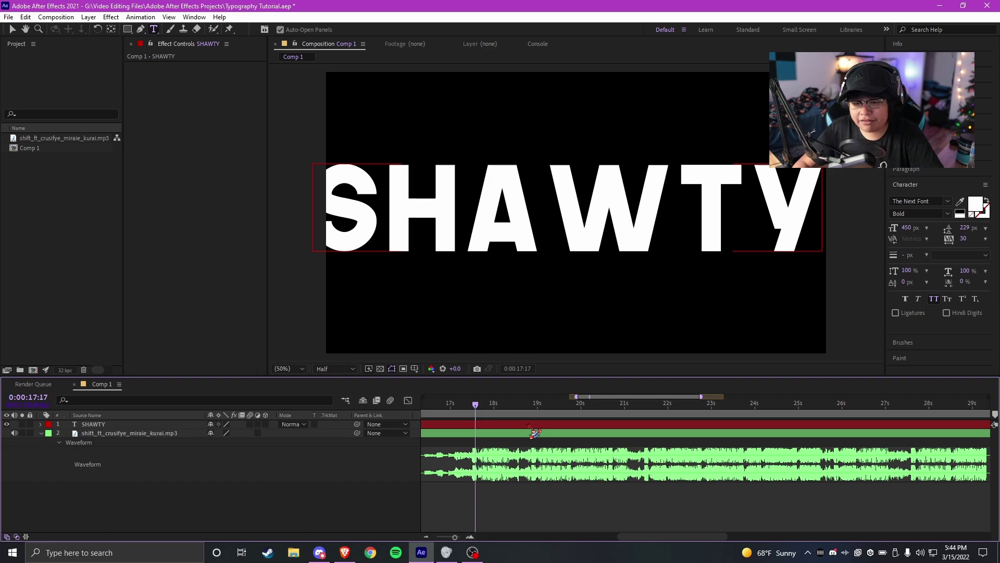
- Scale the SHAWTY text layer down to 41%
{"action": "left_click", "coordinate": [527, 423]}
{"action": "key", "text": "s"}
{"action": "left_click_drag", "start_coordinate": [241, 433], "coordinate": [214, 433]}
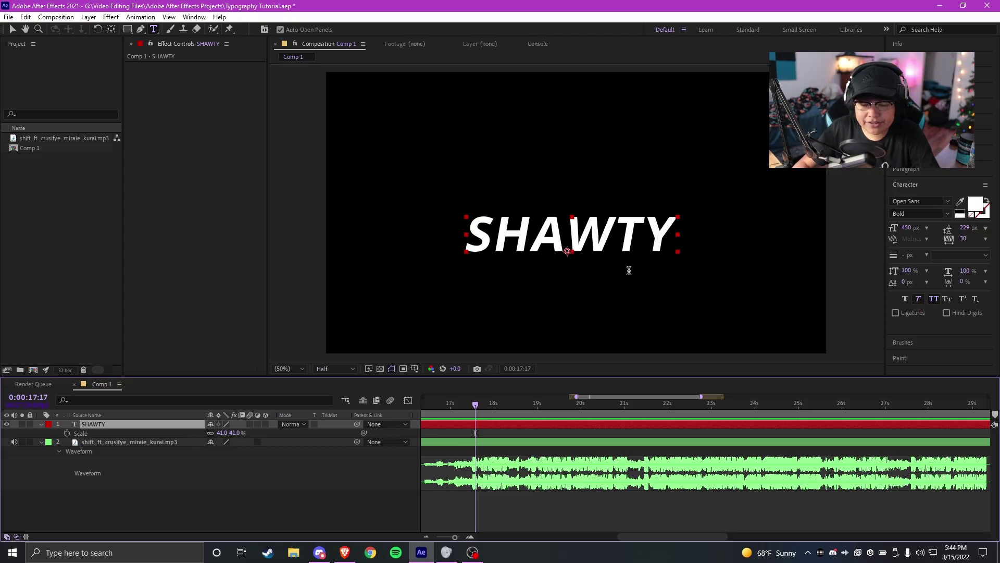
- Centre the anchor point within the SHAWTY text layer's content
{"action": "left_click", "coordinate": [472, 434]}
{"action": "left_click", "coordinate": [482, 424]}
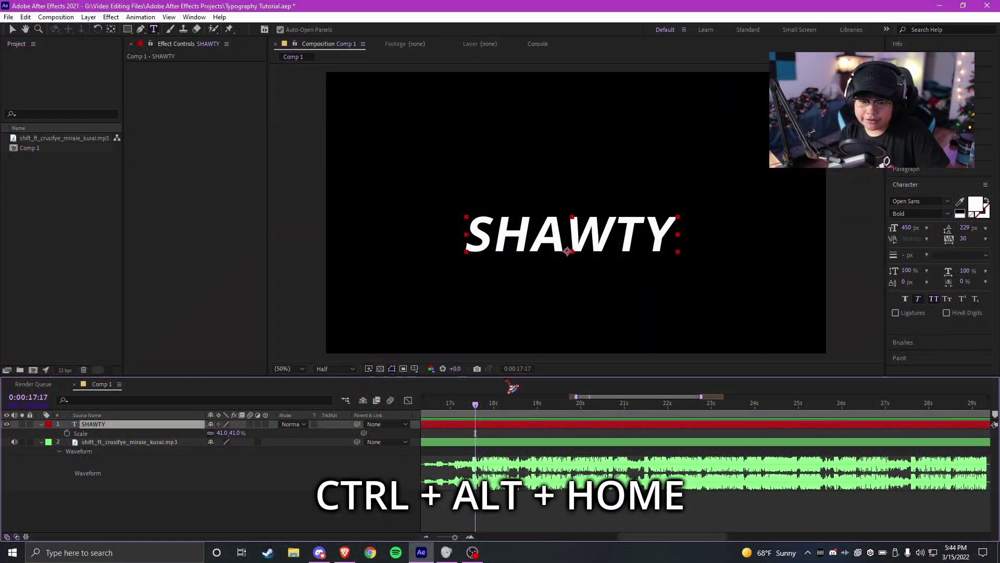
{"action": "key", "text": "ctrl+alt+Home"}
{"action": "left_click", "coordinate": [502, 441]}
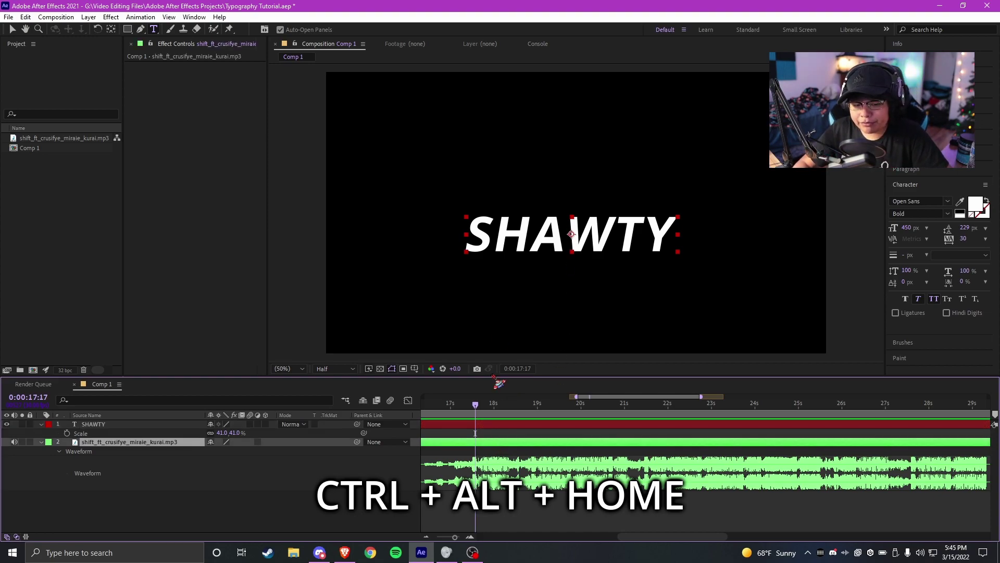
- Split the SHAWTY text layer at 0:00:17:12 and delete the part before that time
{"action": "key", "text": "v"}
{"action": "left_click", "coordinate": [598, 241]}
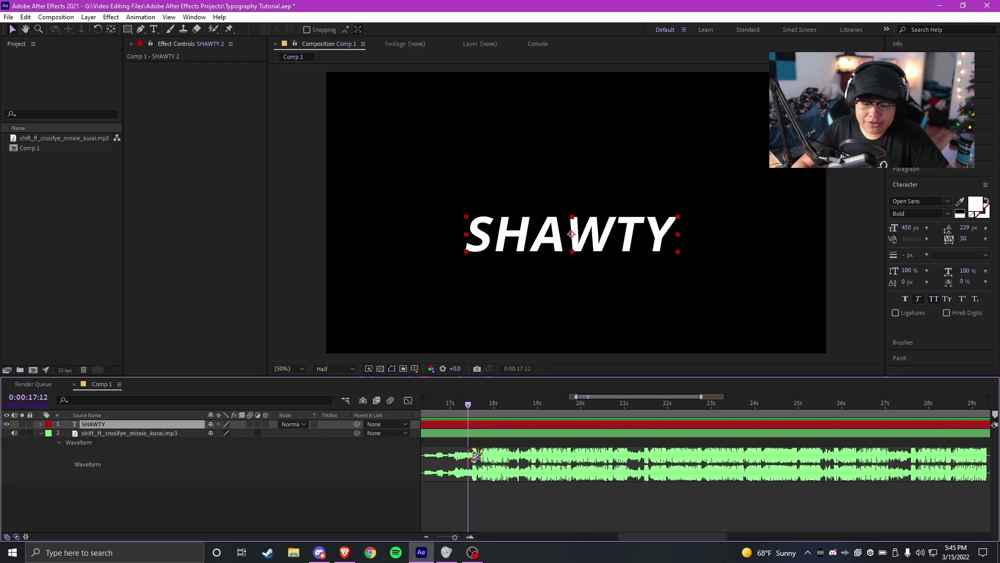
{"action": "key", "text": "ctrl+d"}
{"action": "left_click", "coordinate": [469, 442]}
{"action": "left_click", "coordinate": [470, 433]}
{"action": "key", "text": "Delete"}
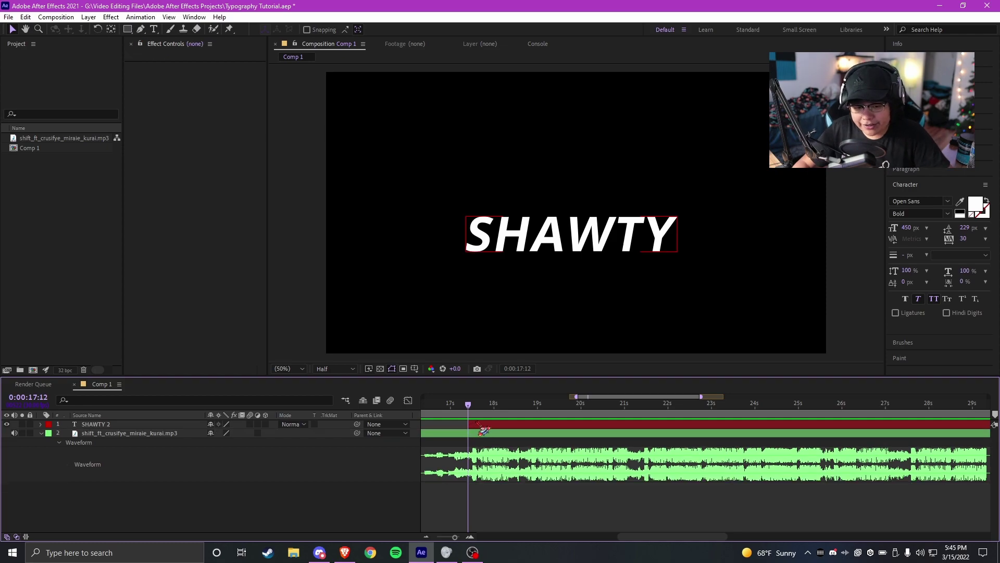
- Move the SHAWTY text to the upper-left area of the frame and scale it to 26%
{"action": "left_click", "coordinate": [633, 249]}
{"action": "left_click_drag", "start_coordinate": [633, 249], "coordinate": [548, 195]}
{"action": "key", "text": "s"}
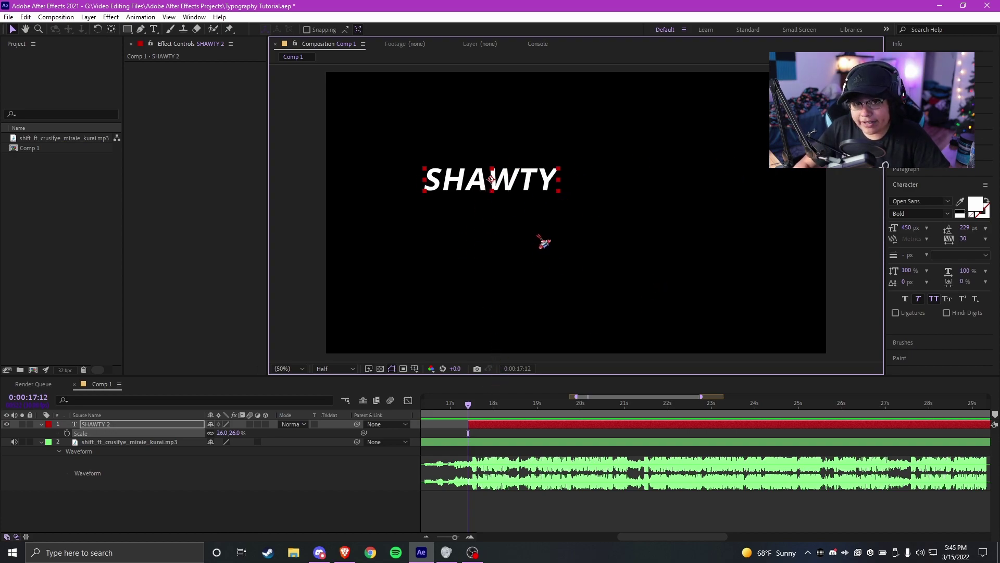
{"action": "left_click", "coordinate": [573, 249]}
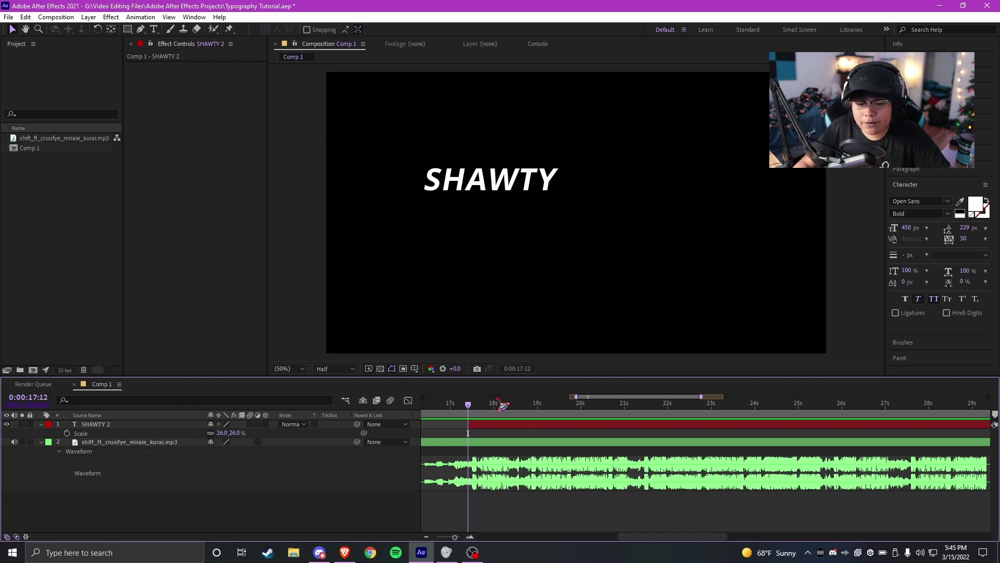
- Shift the SHAWTY 2 layer to start just before the 18-second mark and place the playhead at 0:00:17:17
{"action": "left_click_drag", "start_coordinate": [467, 405], "coordinate": [467, 406]}
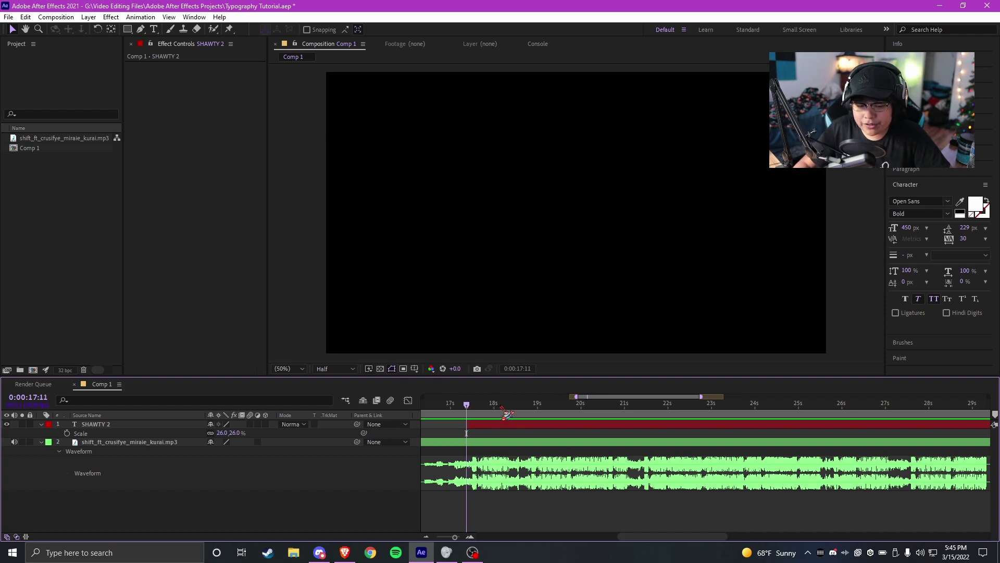
{"action": "key", "text": "Page_Down"}
{"action": "left_click", "coordinate": [484, 405]}
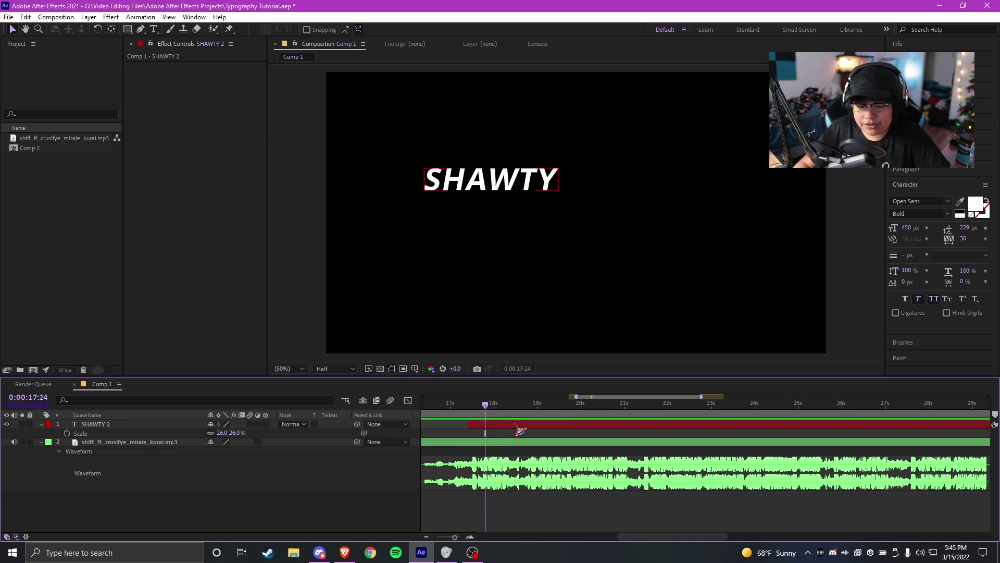
{"action": "left_click_drag", "start_coordinate": [493, 424], "coordinate": [515, 423]}
{"action": "left_click", "coordinate": [475, 405]}
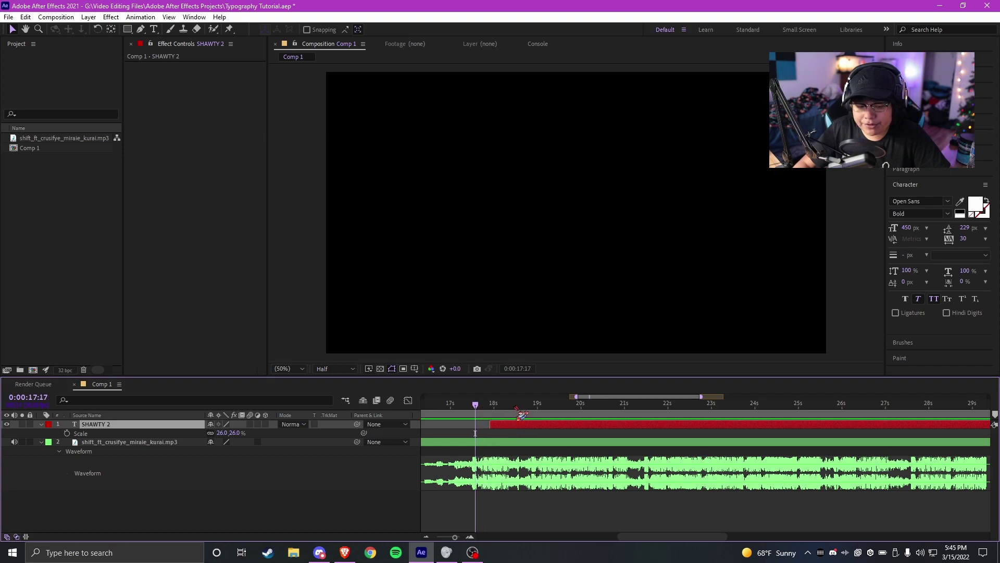
- Duplicate the SHAWTY 2 layer, split the copy at 0:00:18:09 and delete the part before that time
{"action": "scroll", "coordinate": [519, 414], "scroll_direction": "up", "scroll_amount": 1}
{"action": "key", "text": "space"}
{"action": "left_click", "coordinate": [500, 404]}
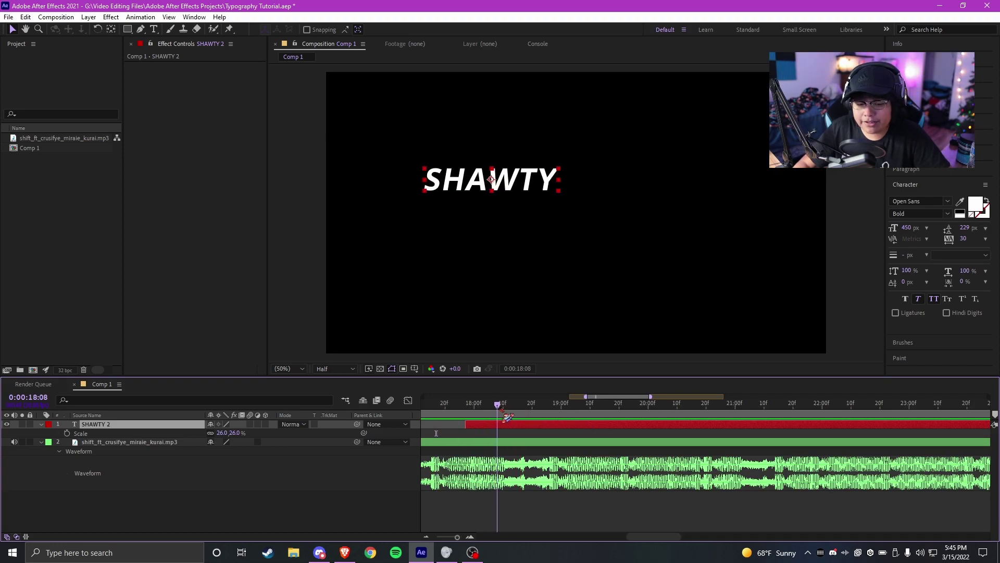
{"action": "key", "text": "ctrl+d"}
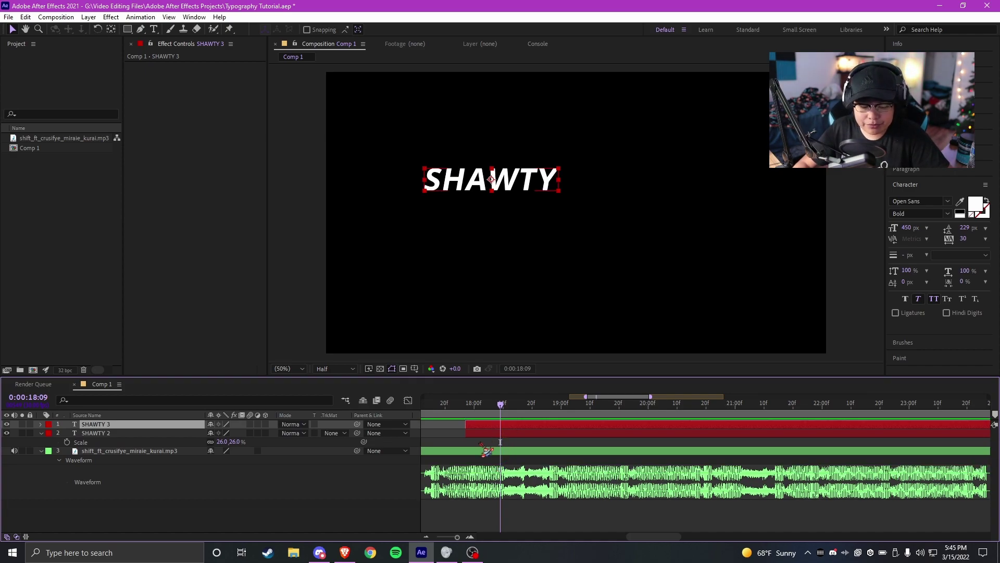
{"action": "key", "text": "ctrl+shift+d"}
{"action": "left_click", "coordinate": [487, 432]}
{"action": "key", "text": "Delete"}
- Replace the text of the duplicated SHAWTY layer with WANNA, with the playhead at 0:00:18:17
{"action": "left_click", "coordinate": [528, 425]}
{"action": "left_click", "coordinate": [523, 406]}
{"action": "double_click", "coordinate": [525, 425]}
{"action": "type", "text": "WANN"}
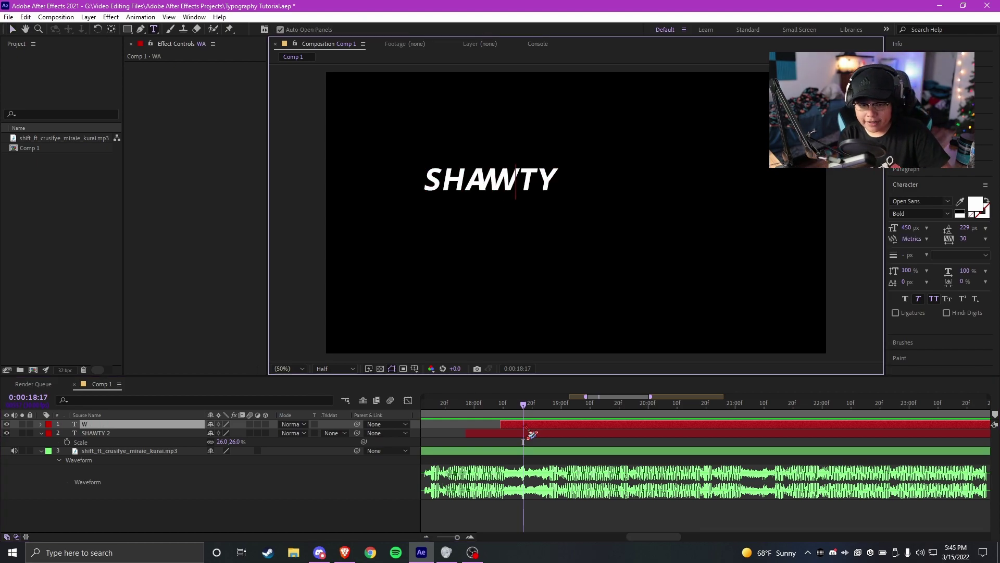
{"action": "type", "text": "A"}
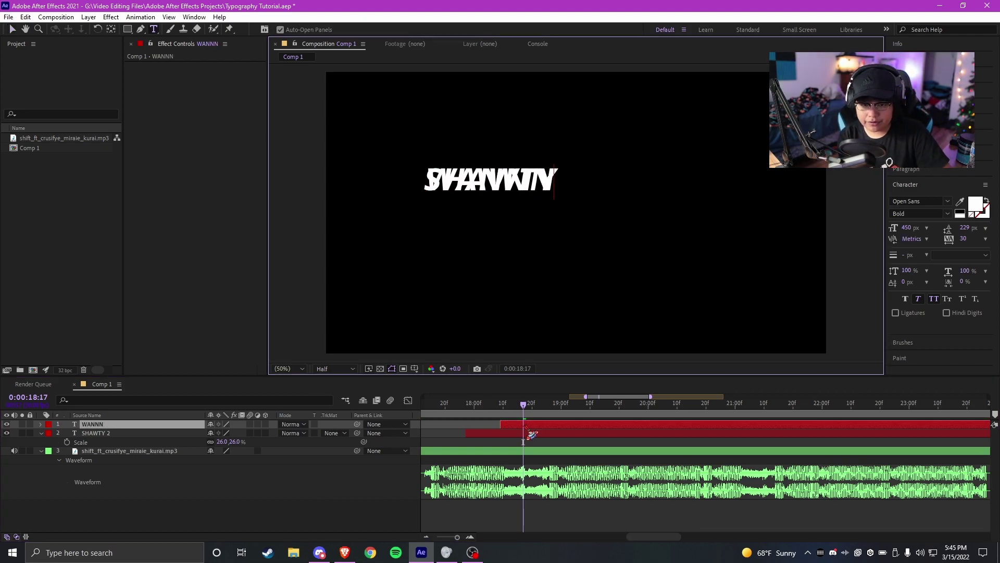
- Move the WANNA text to the right of SHAWTY on the same line
{"action": "left_click", "coordinate": [457, 442]}
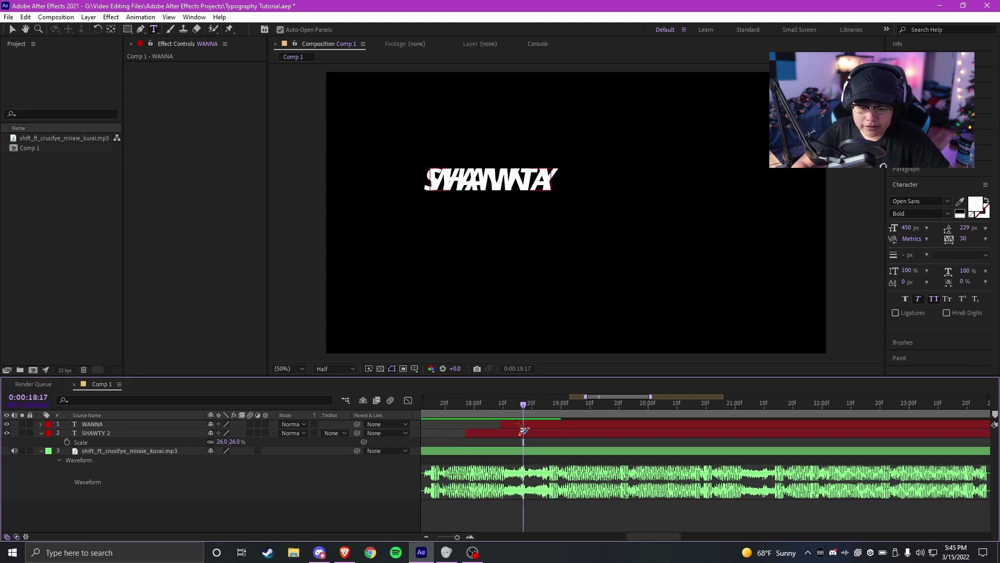
{"action": "key", "text": "v"}
{"action": "left_click_drag", "start_coordinate": [515, 182], "coordinate": [660, 181]}
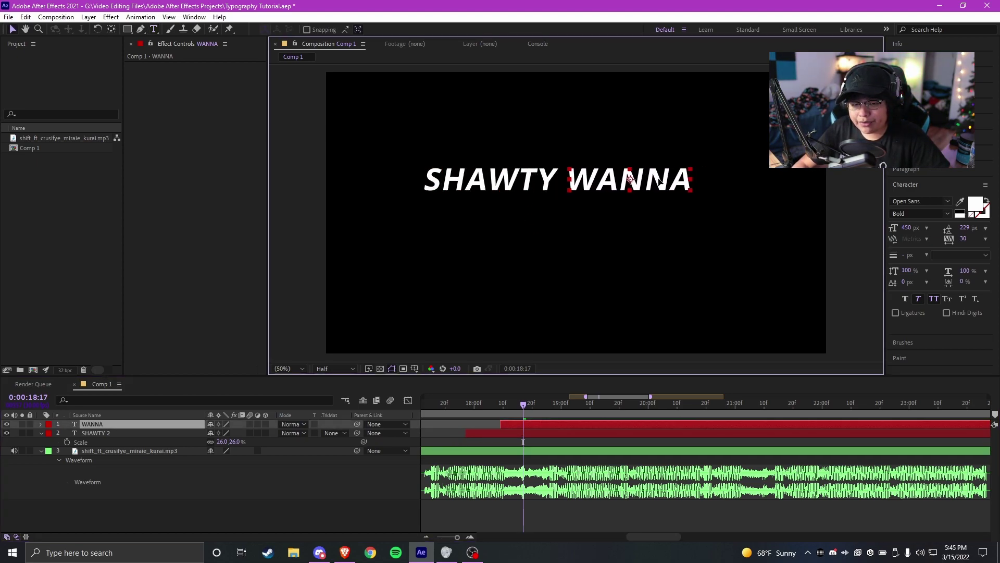
{"action": "left_click", "coordinate": [469, 445]}
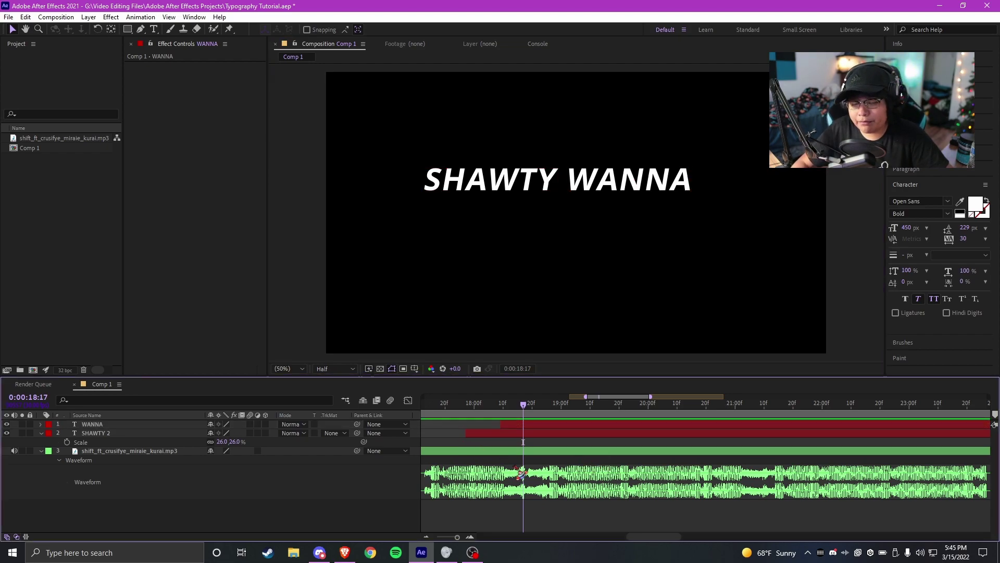
- Preview the lyric timing, place the playhead at 0:00:18:15 and duplicate the WANNA layer for the following lyric words
{"action": "scroll", "coordinate": [540, 439], "scroll_direction": "down", "scroll_amount": 1}
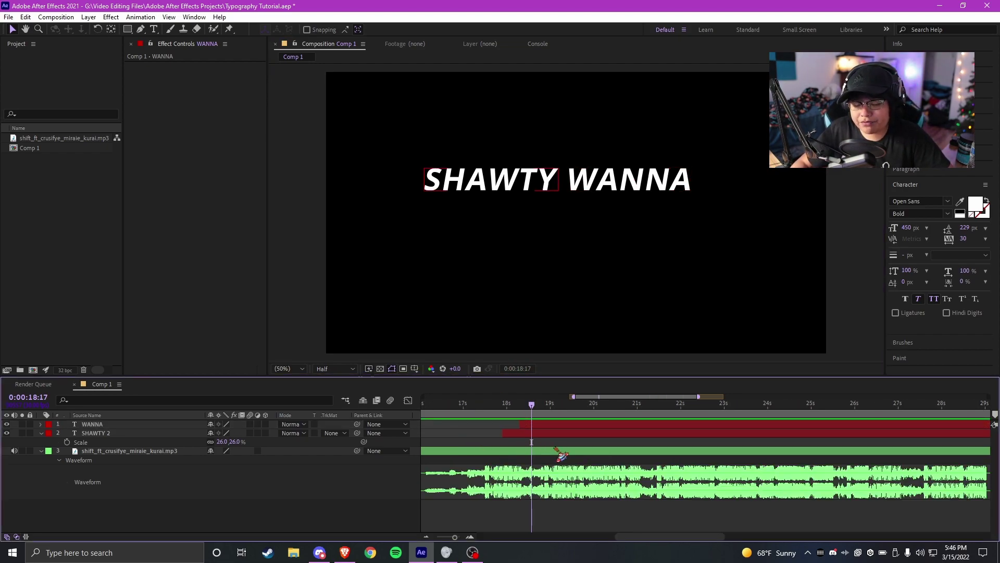
{"action": "key", "text": "space"}
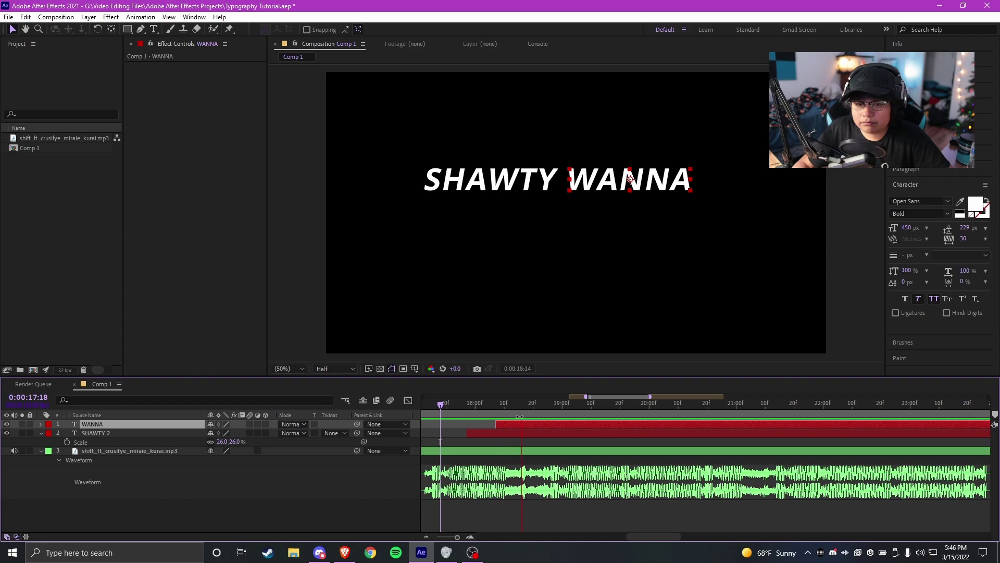
{"action": "key", "text": "space"}
{"action": "left_click", "coordinate": [525, 410]}
{"action": "left_click", "coordinate": [537, 423]}
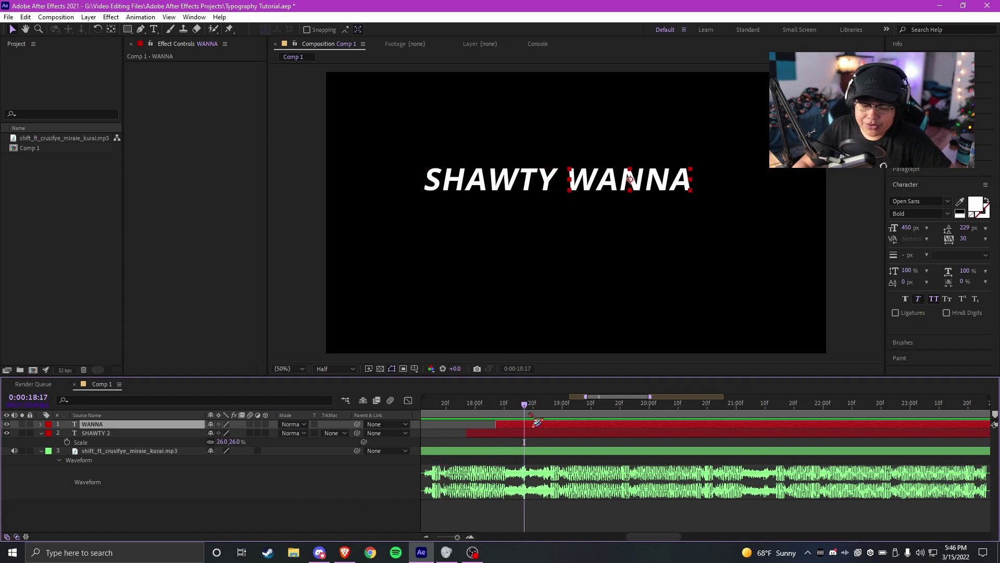
{"action": "key", "text": "Page_Up"}
{"action": "key", "text": "Page_Up"}
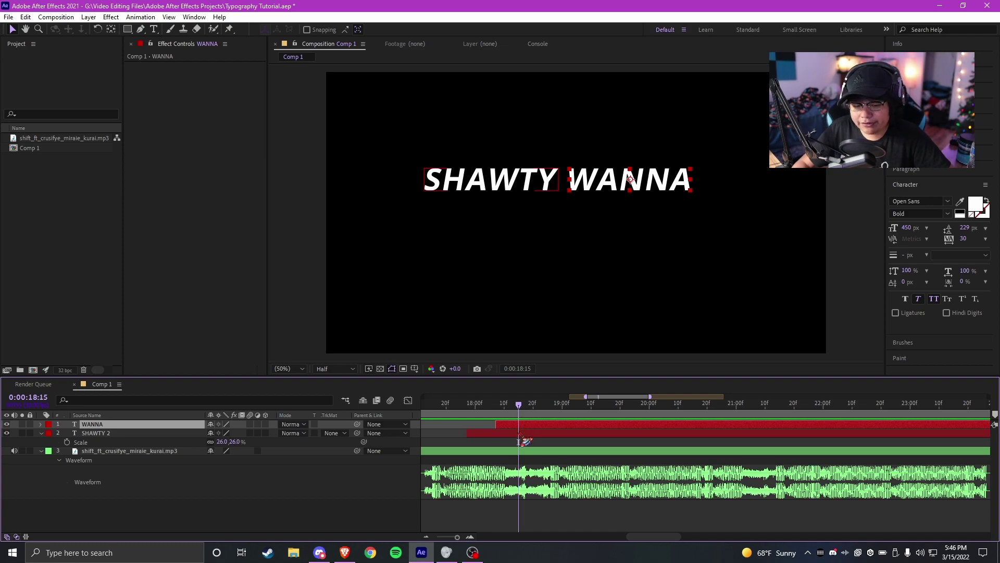
{"action": "key", "text": "ctrl+d"}
{"action": "key", "text": "ctrl+d"}
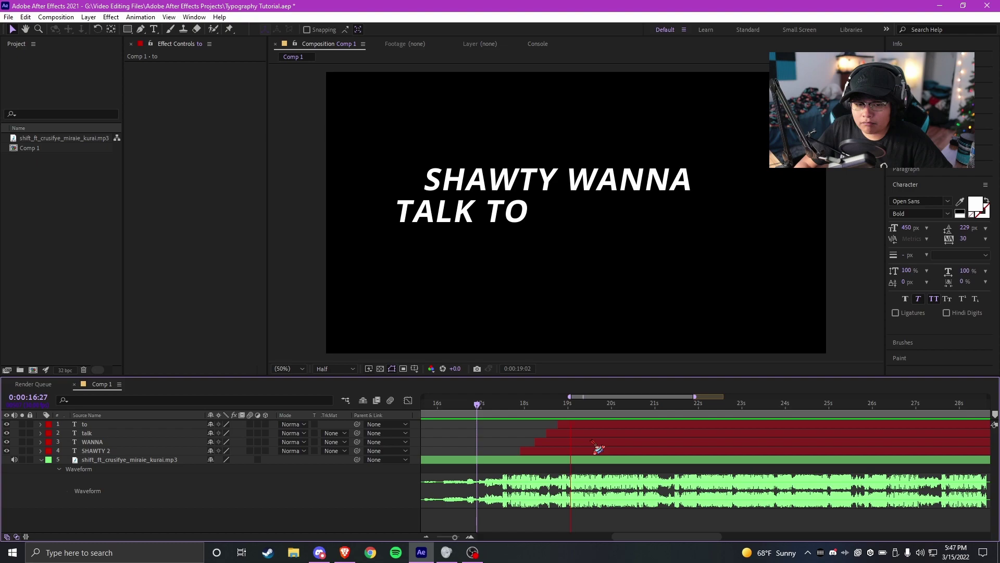
- Stop the preview and place the playhead at 0:00:19:03, just after the TO text appears
{"action": "key", "text": "space"}
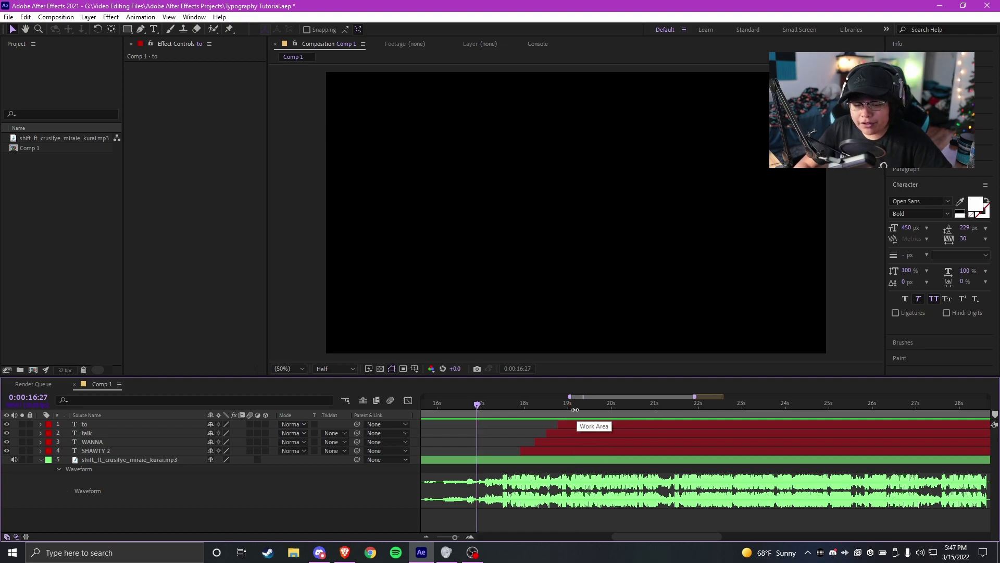
{"action": "scroll", "coordinate": [516, 410], "scroll_direction": "up", "scroll_amount": 3}
{"action": "left_click", "coordinate": [499, 409]}
{"action": "left_click_drag", "start_coordinate": [527, 409], "coordinate": [601, 406]}
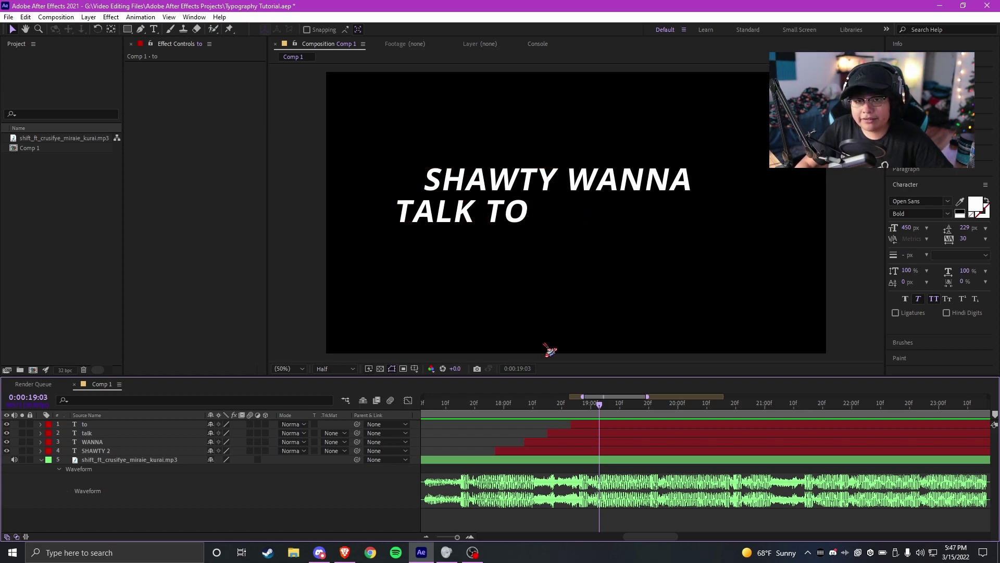
{"action": "scroll", "coordinate": [576, 440], "scroll_direction": "right", "scroll_amount": 2}
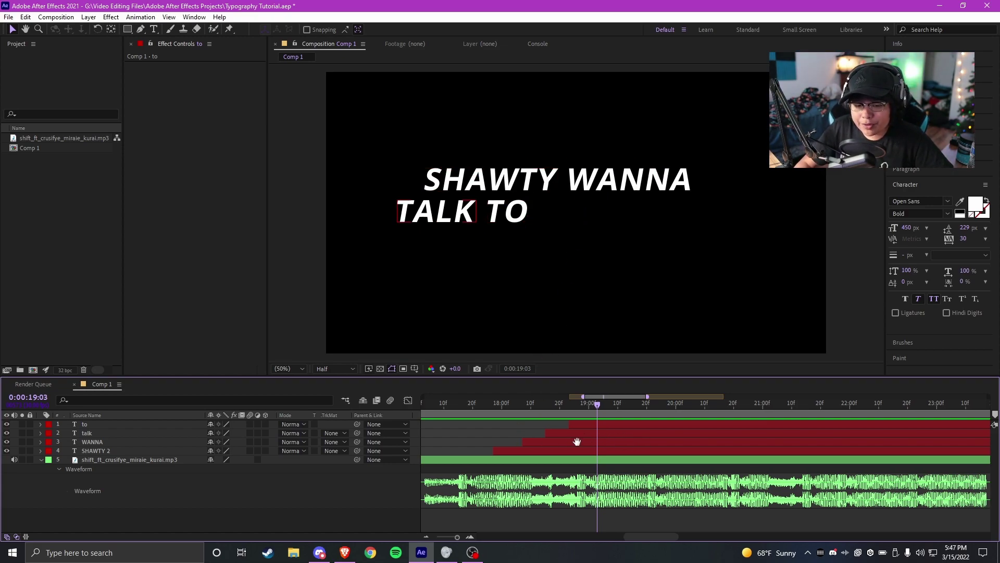
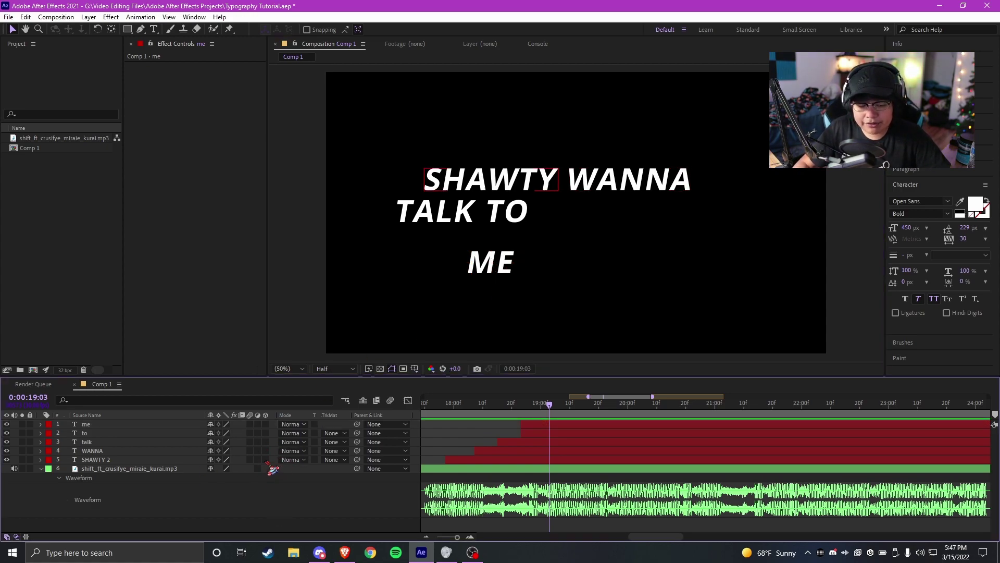
- Turn on the 3D layer and motion blur switches for all five text layers
{"action": "left_click_drag", "start_coordinate": [266, 458], "coordinate": [265, 425]}
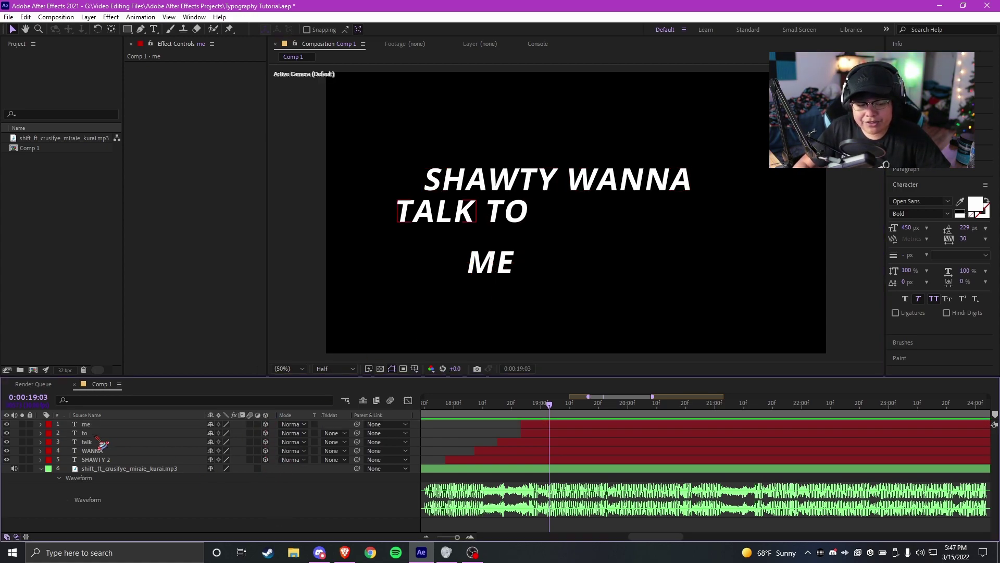
{"action": "left_click", "coordinate": [219, 506]}
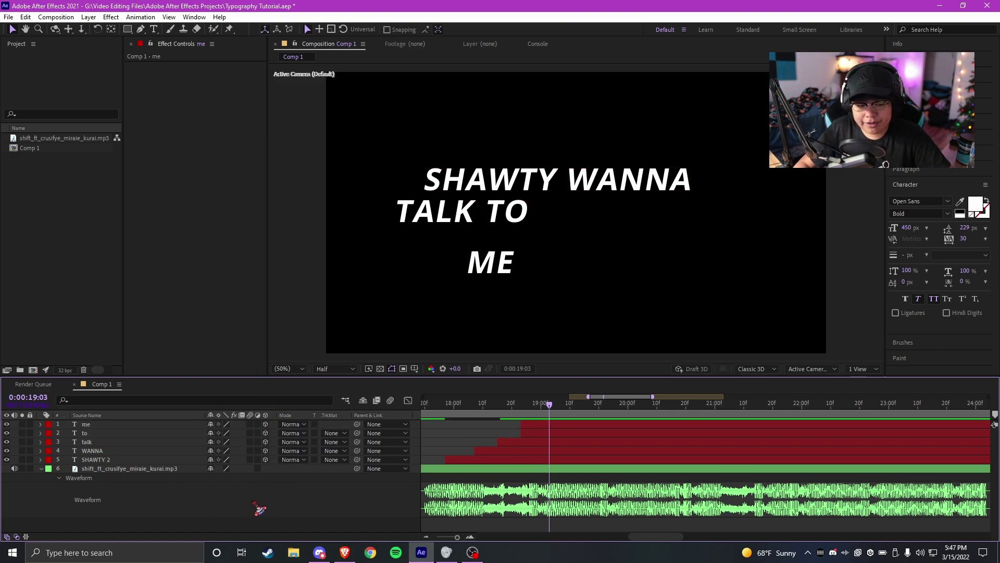
{"action": "left_click_drag", "start_coordinate": [250, 424], "coordinate": [250, 459]}
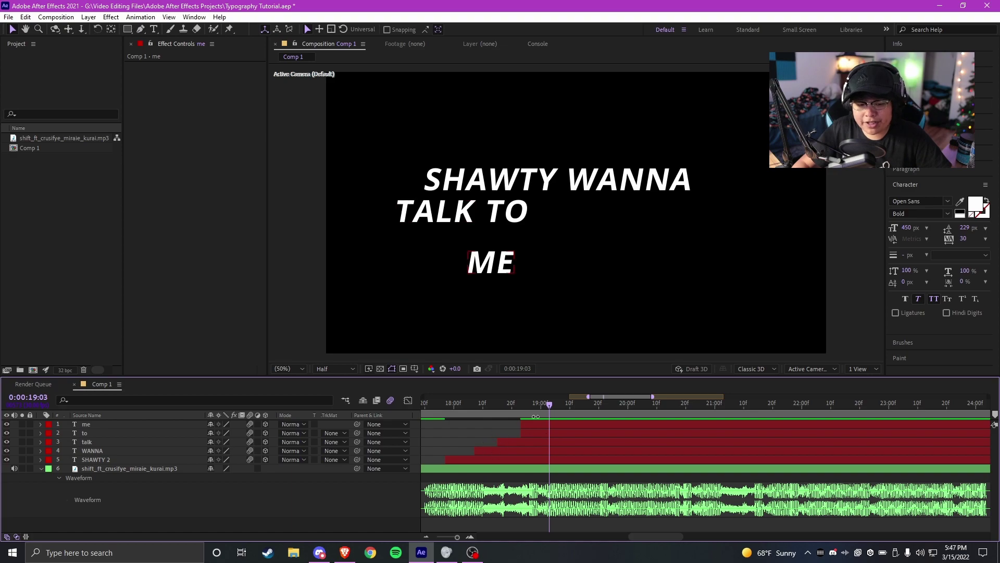
- Reveal the rotation properties of the me text layer
{"action": "left_click", "coordinate": [90, 425]}
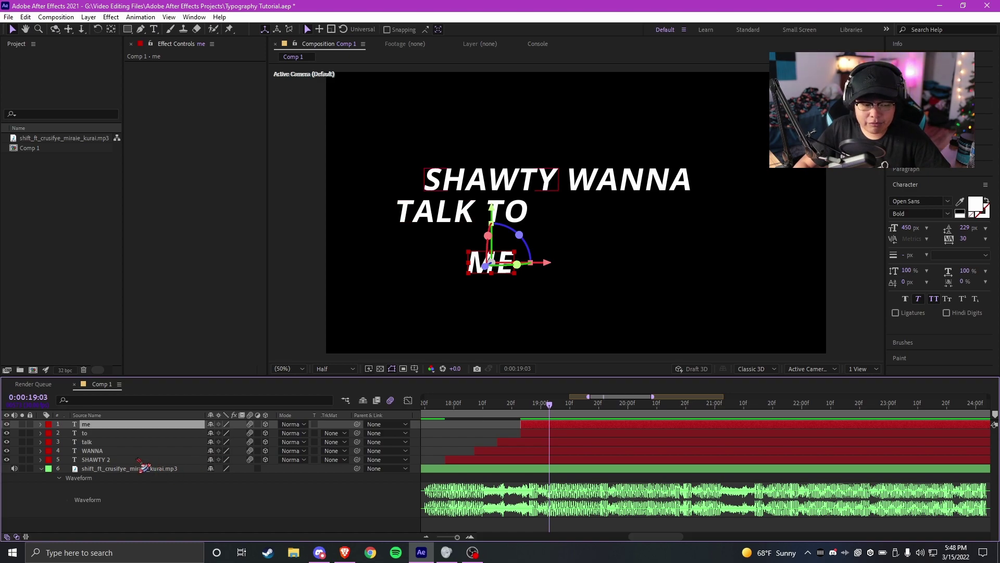
{"action": "key", "text": "r"}
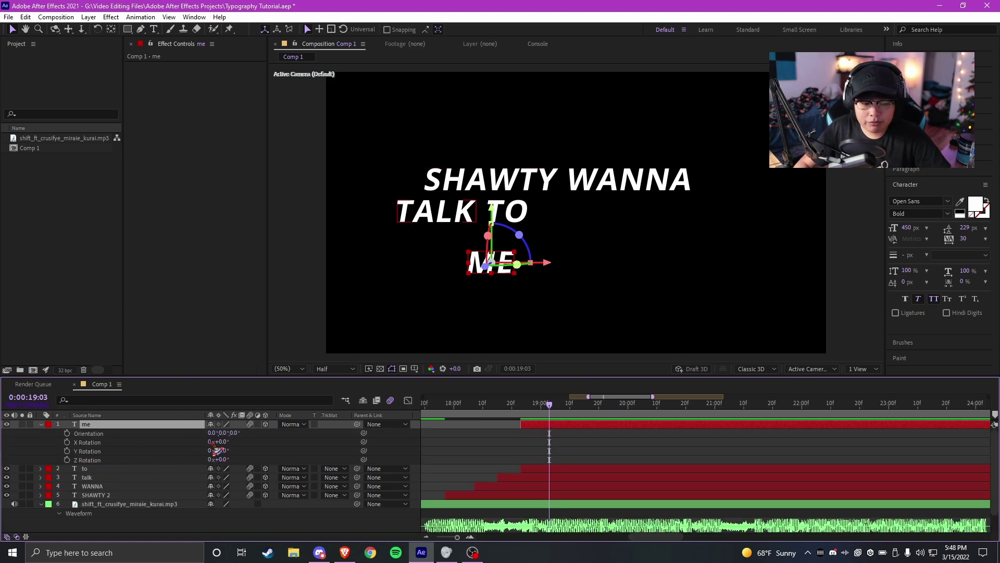
- Try rotating the ME text around its Z and X axes and undo the rotations
{"action": "left_click_drag", "start_coordinate": [225, 459], "coordinate": [83, 421]}
{"action": "key", "text": "ctrl+z"}
{"action": "left_click_drag", "start_coordinate": [223, 442], "coordinate": [284, 456]}
{"action": "key", "text": "ctrl+z"}
{"action": "key", "text": "ctrl+z"}
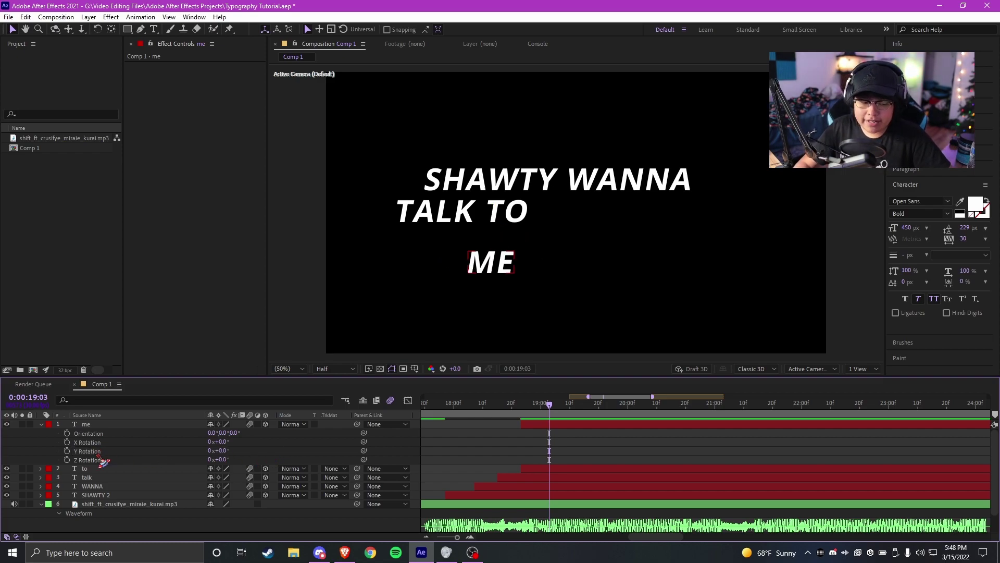
- Set the me layer's Z Rotation to -90° and place the vertical ME text directly left of SHAWTY
{"action": "left_click_drag", "start_coordinate": [222, 459], "coordinate": [184, 469]}
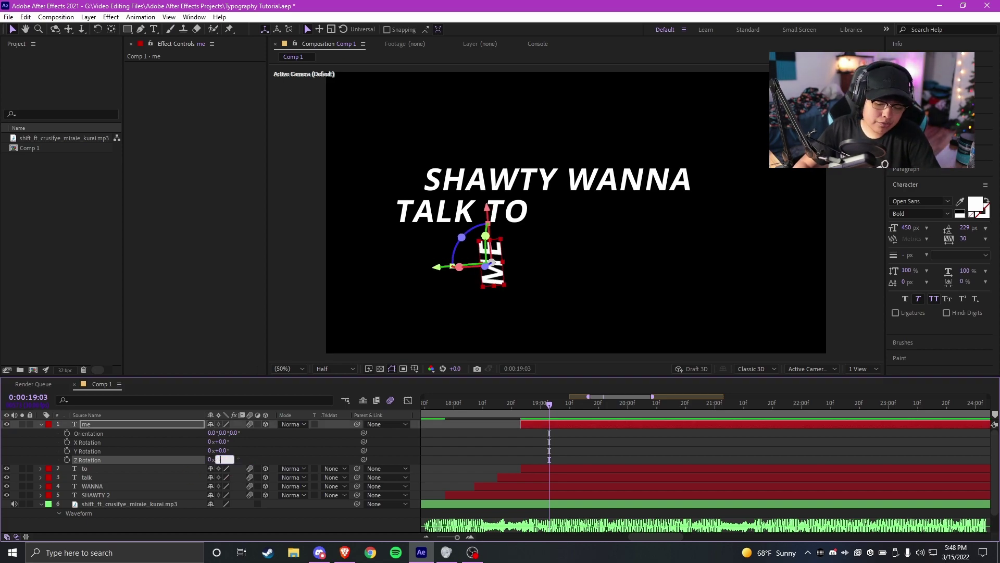
{"action": "type", "text": "-90"}
{"action": "key", "text": "Return"}
{"action": "left_click_drag", "start_coordinate": [499, 286], "coordinate": [413, 189]}
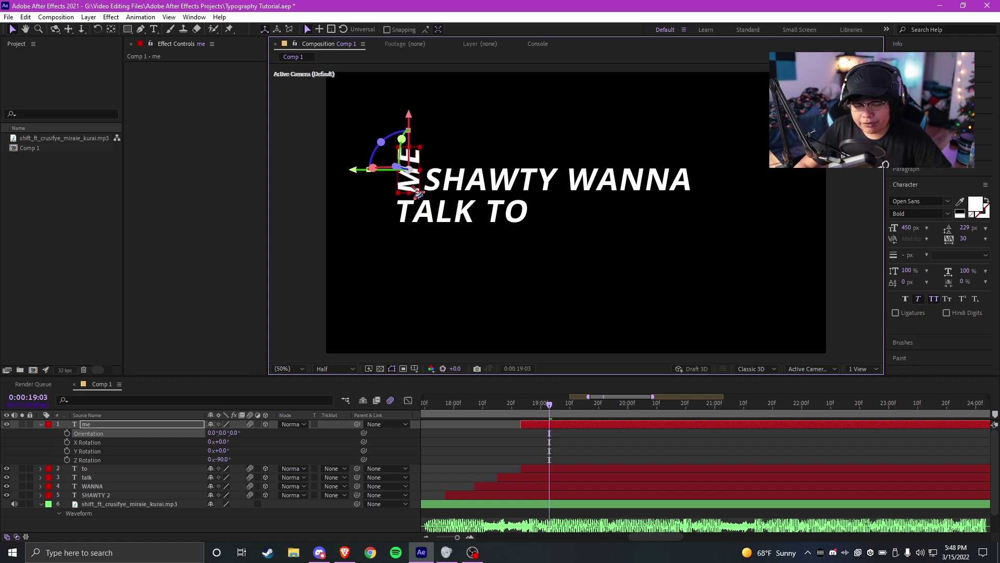
{"action": "left_click", "coordinate": [490, 461]}
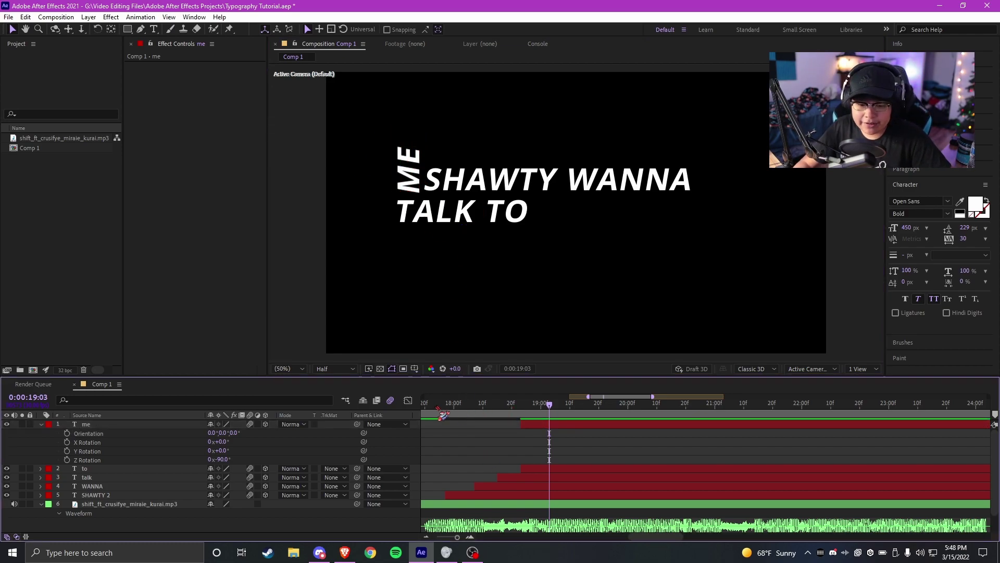
- Play back the lyric sequence from 0:00:17:13 and place the playhead at 0:00:19:04
{"action": "key", "text": "minus"}
{"action": "left_click", "coordinate": [464, 405]}
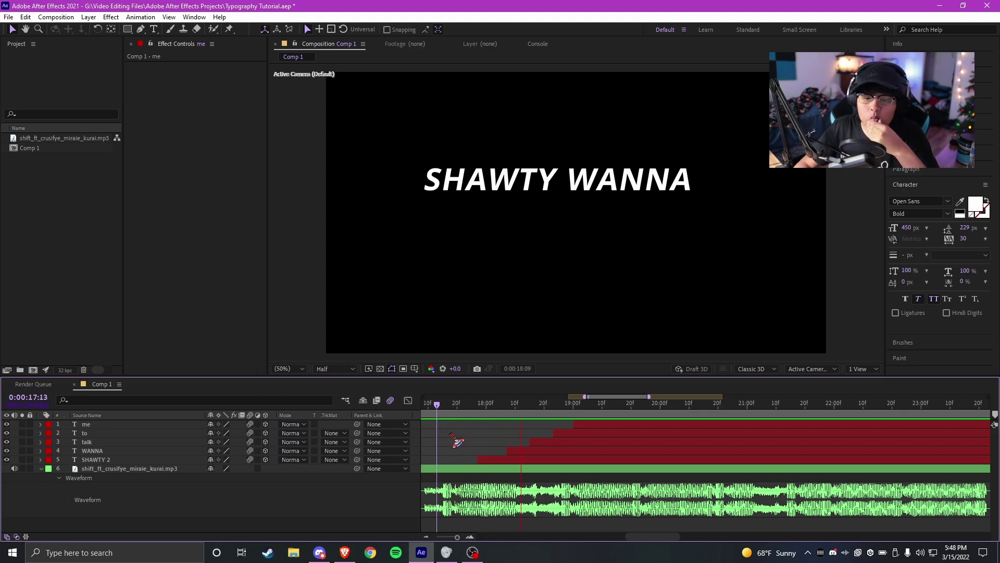
{"action": "left_click", "coordinate": [584, 408]}
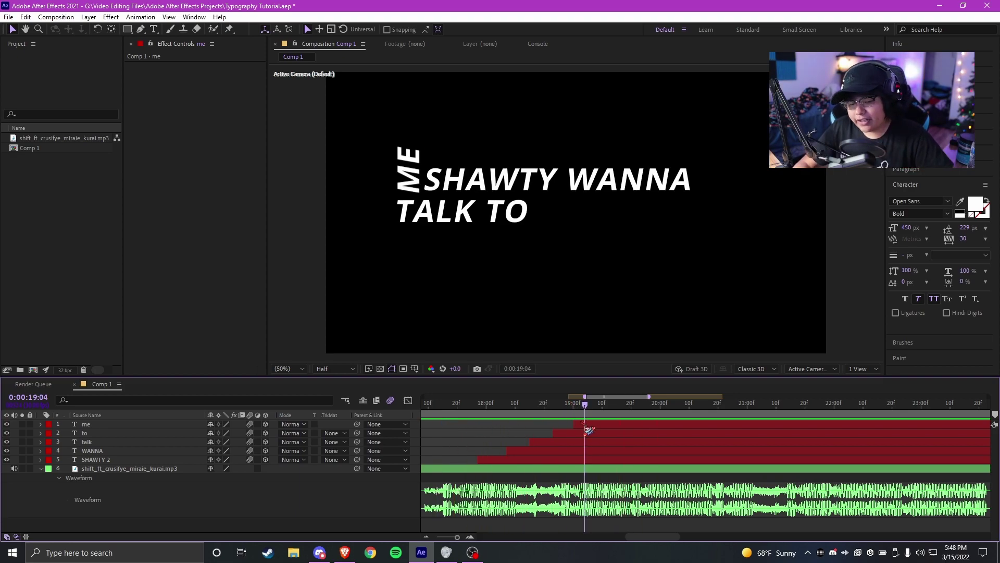
- Duplicate the me text layer and replace the copy's text with "right"
{"action": "left_click", "coordinate": [583, 427]}
{"action": "key", "text": "F2"}
{"action": "left_click", "coordinate": [607, 425]}
{"action": "key", "text": "ctrl+d"}
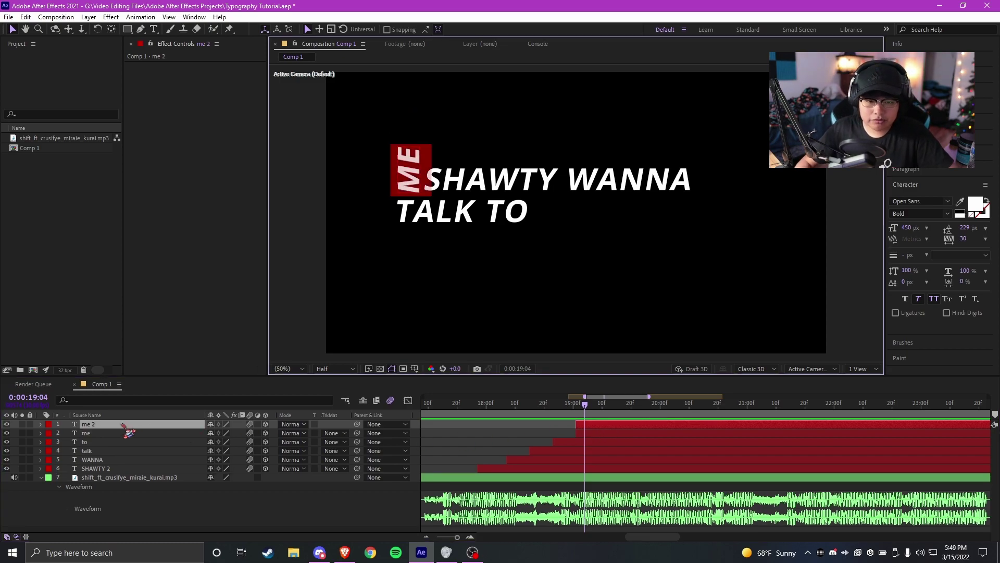
{"action": "key", "text": "ctrl+t"}
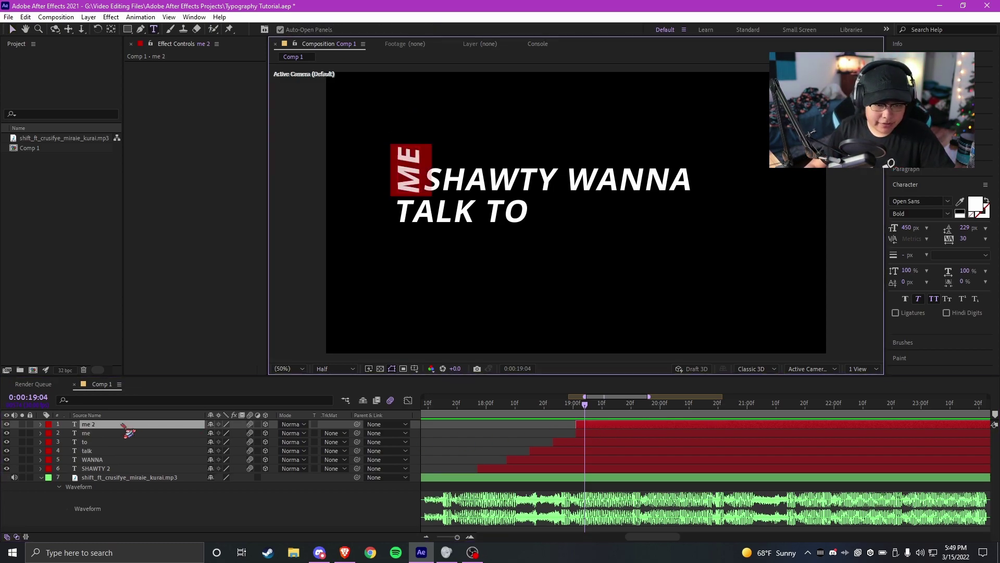
{"action": "double_click", "coordinate": [123, 425]}
{"action": "type", "text": "right"}
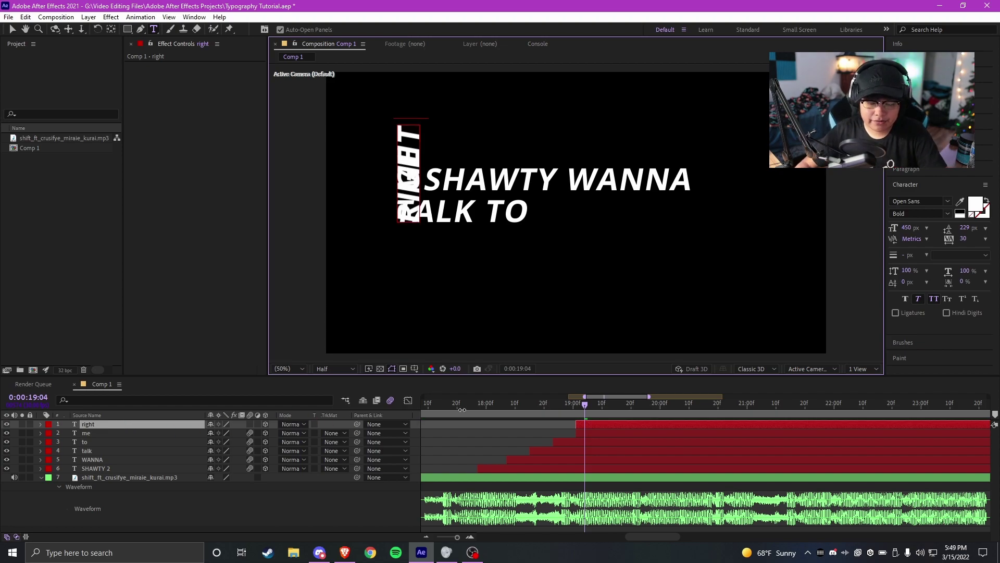
- Shift the right layer to start at about 0:00:19:10 and place the playhead at 0:00:19:14
{"action": "left_click", "coordinate": [582, 420]}
{"action": "left_click_drag", "start_coordinate": [578, 423], "coordinate": [604, 423]}
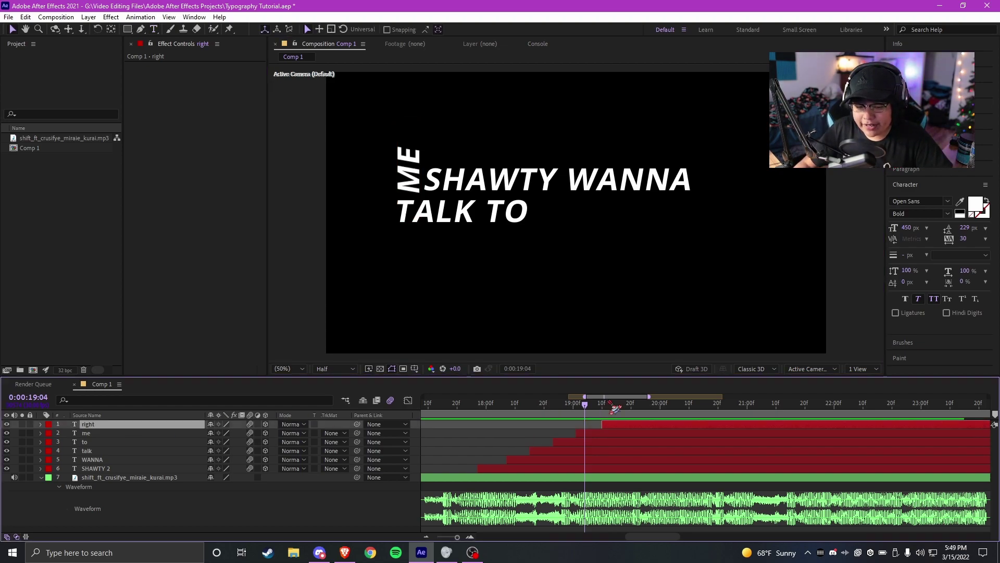
{"action": "left_click", "coordinate": [614, 406]}
- Set the right layer's Z Rotation to 180° so the word is upside down
{"action": "key", "text": "r"}
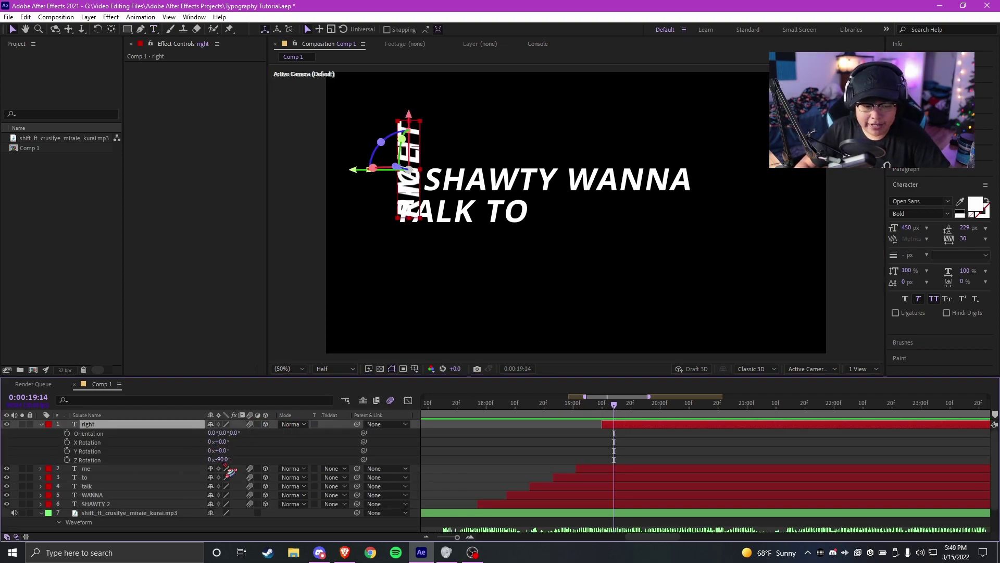
{"action": "mouse_move", "coordinate": [216, 460]}
{"action": "left_mouse_down"}
{"action": "mouse_move", "coordinate": [143, 471]}
{"action": "mouse_move", "coordinate": [204, 461]}
{"action": "left_mouse_up"}
{"action": "left_click", "coordinate": [223, 459]}
{"action": "type", "text": "180"}
{"action": "key", "text": "Return"}
{"action": "key", "text": "Return"}
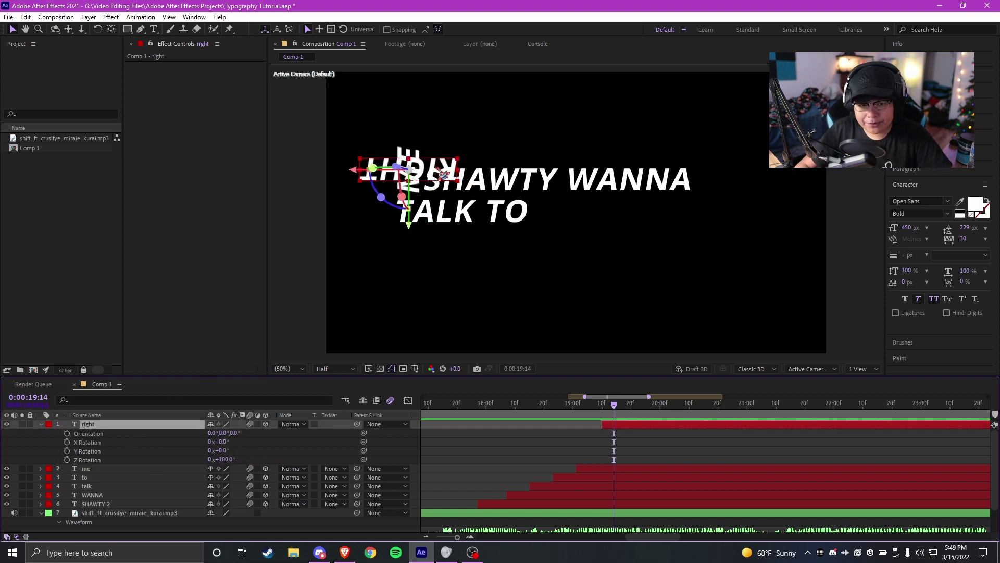
- Move the upside-down RIGHT text next to TO on the second line, below WANNA
{"action": "left_click_drag", "start_coordinate": [435, 170], "coordinate": [605, 211]}
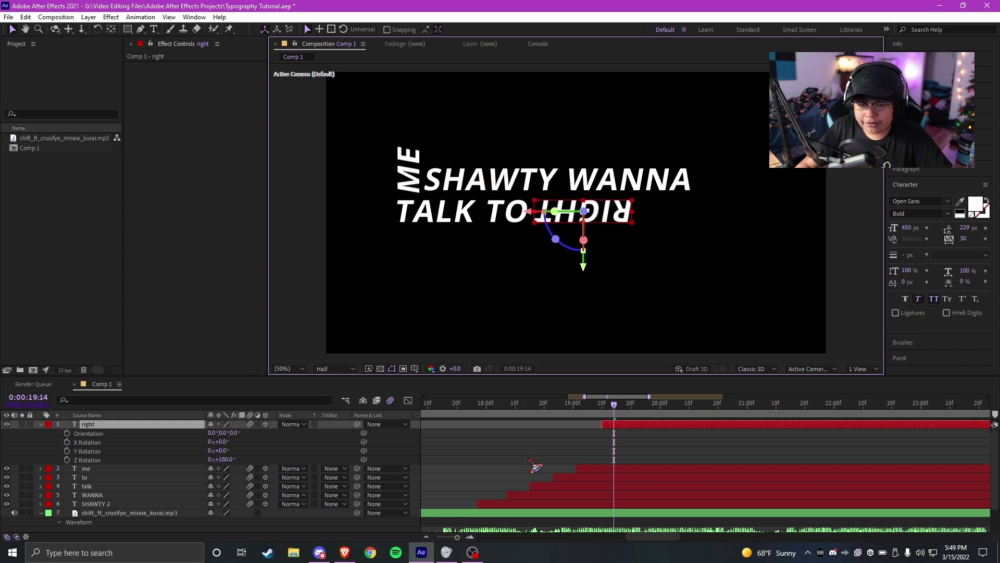
{"action": "left_click", "coordinate": [42, 424]}
{"action": "left_click", "coordinate": [103, 424]}
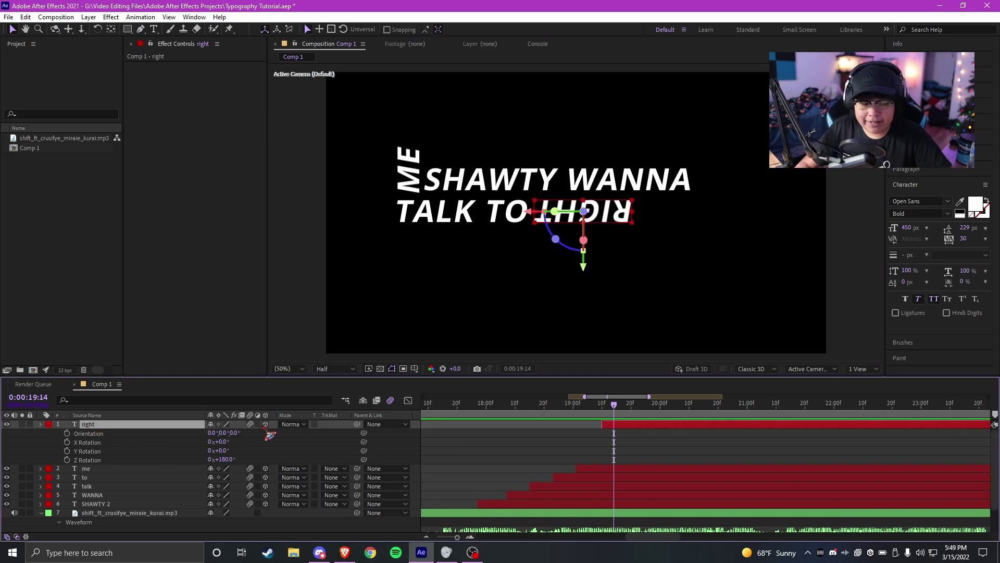
- Scale the upside-down RIGHT text layer uniformly to 39% so it fills the second line after TO
{"action": "key", "text": "r"}
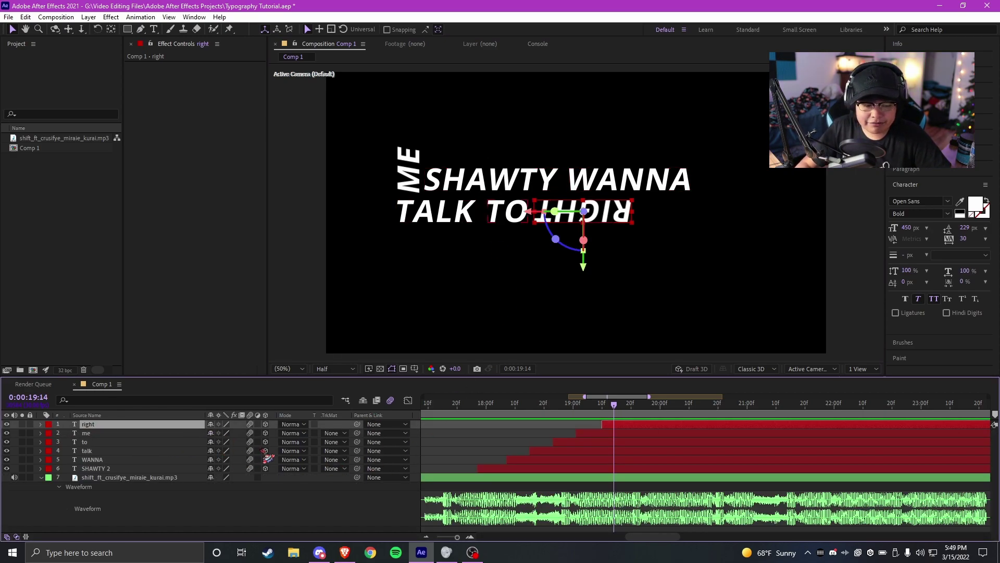
{"action": "key", "text": "s"}
{"action": "left_click_drag", "start_coordinate": [247, 433], "coordinate": [266, 439]}
{"action": "mouse_move", "coordinate": [664, 213]}
{"action": "left_mouse_down"}
{"action": "mouse_move", "coordinate": [676, 230]}
{"action": "mouse_move", "coordinate": [682, 223]}
{"action": "left_mouse_up"}
{"action": "left_click", "coordinate": [250, 437]}
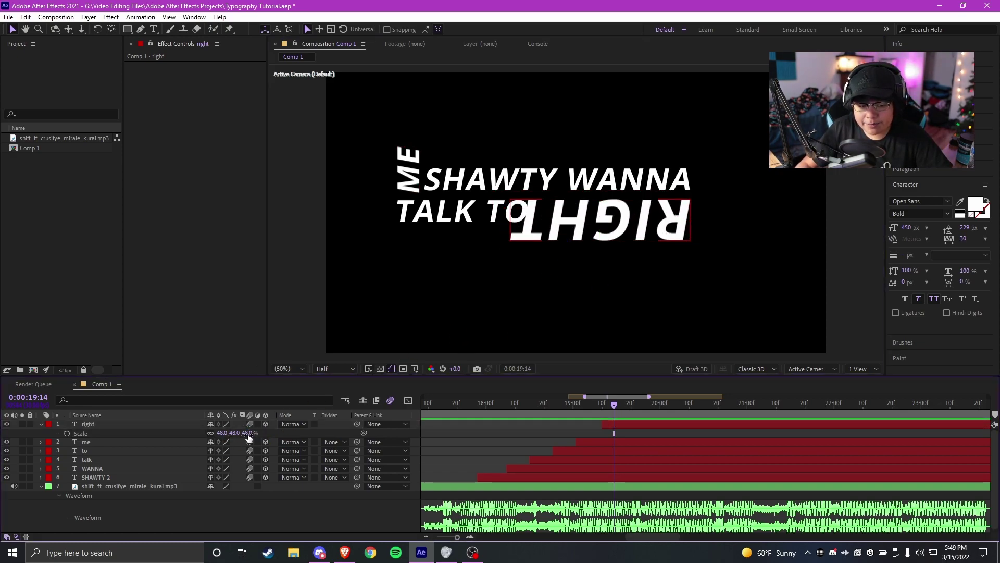
{"action": "left_click_drag", "start_coordinate": [240, 436], "coordinate": [232, 436]}
{"action": "left_click", "coordinate": [479, 439]}
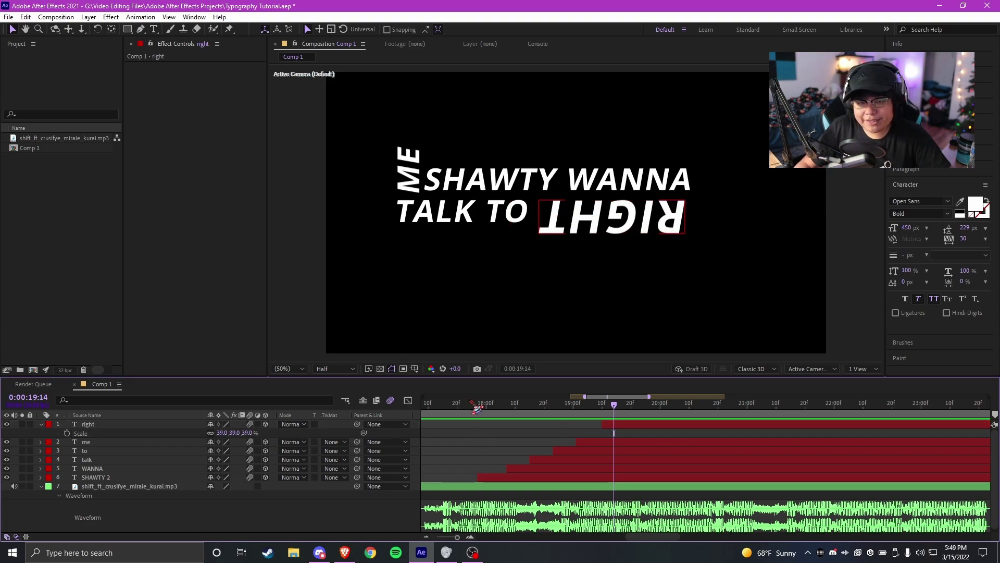
- Shift the right layer one frame earlier to start at about 0:00:19:09 and collapse its properties
{"action": "left_click_drag", "start_coordinate": [465, 410], "coordinate": [599, 422]}
{"action": "left_click", "coordinate": [492, 449]}
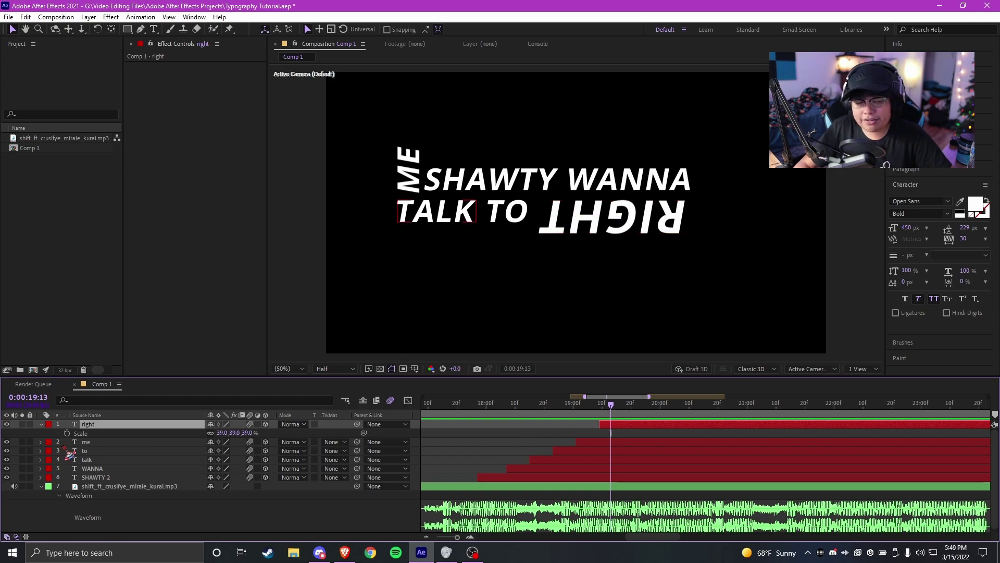
{"action": "left_click", "coordinate": [41, 424]}
{"action": "scroll", "coordinate": [570, 436], "scroll_direction": "right", "scroll_amount": 3}
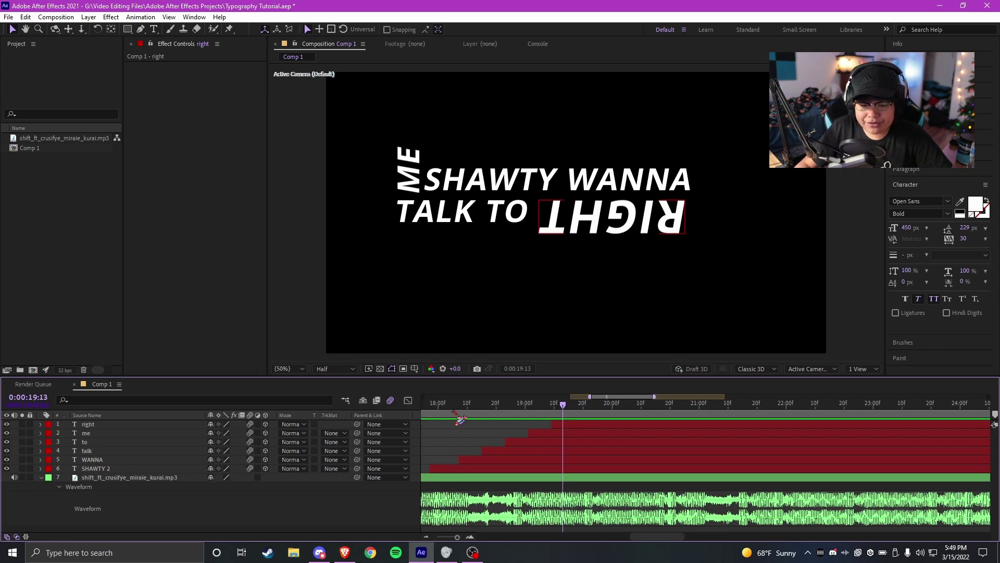
- Duplicate the right layer, split the copy at 0:00:19:20 and delete its earlier piece
{"action": "key", "text": "space"}
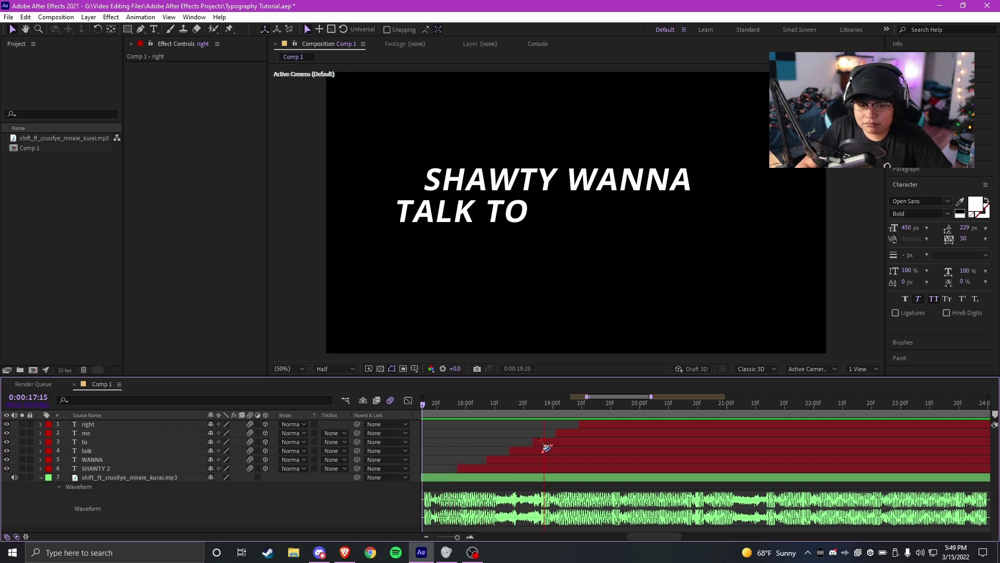
{"action": "key", "text": "space"}
{"action": "left_click", "coordinate": [620, 425]}
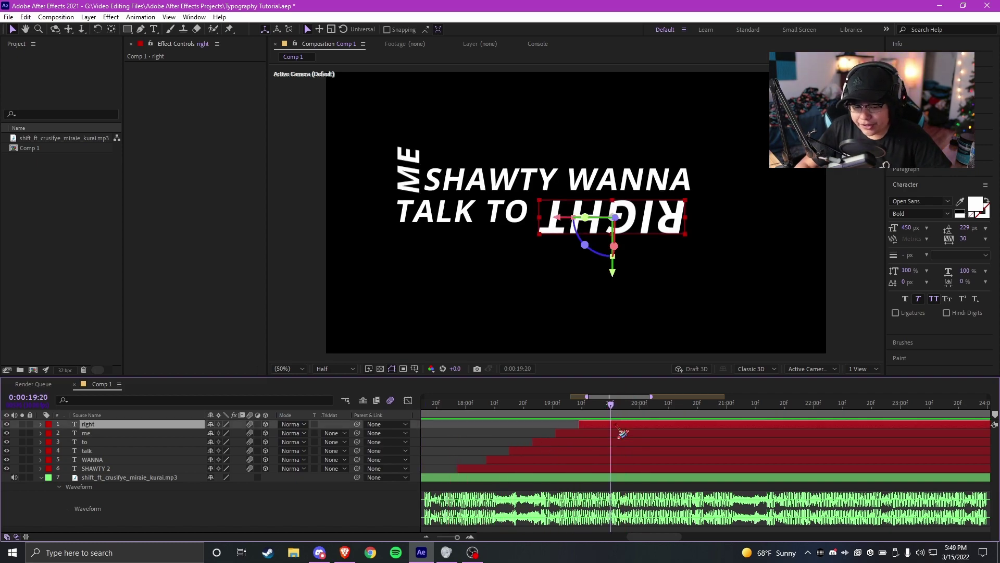
{"action": "key", "text": "ctrl+d"}
{"action": "left_click", "coordinate": [618, 426]}
{"action": "key", "text": "ctrl+shift+d"}
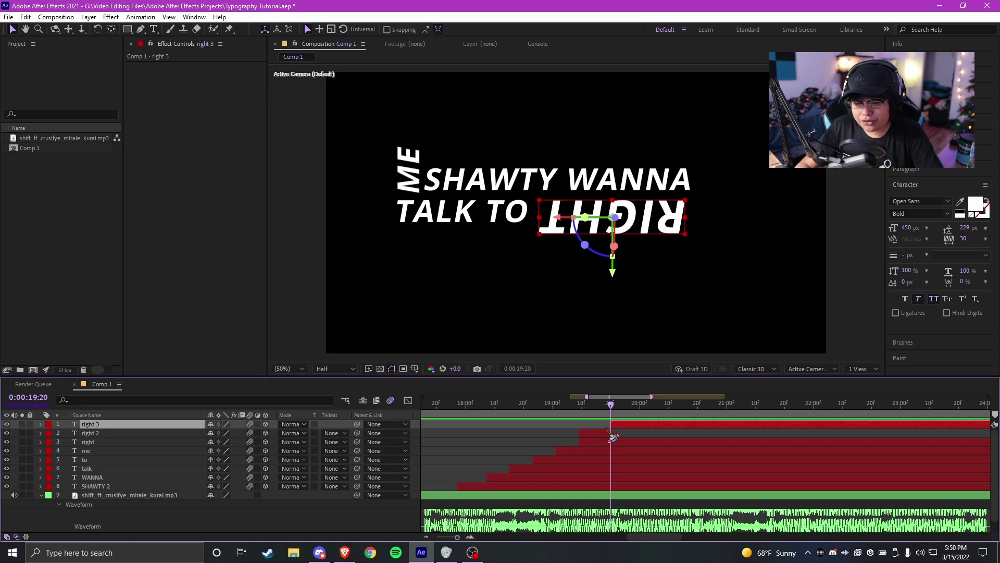
{"action": "left_click", "coordinate": [607, 431]}
{"action": "key", "text": "Delete"}
- Stand the copied RIGHT vertically beside the end of WANNA, with Z Rotation set to 90° and scale to 31%
{"action": "double_click", "coordinate": [633, 423]}
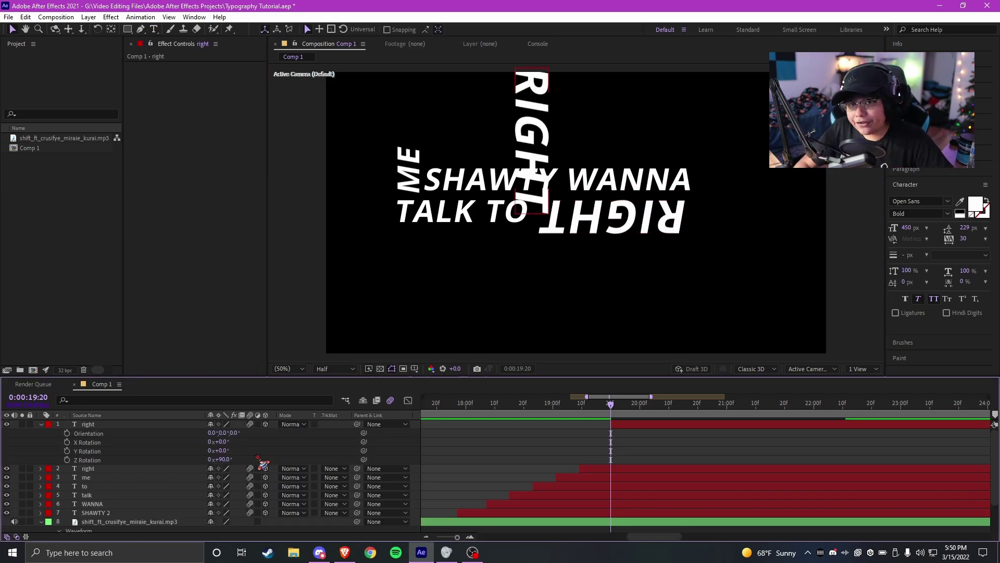
{"action": "left_click_drag", "start_coordinate": [539, 162], "coordinate": [719, 155]}
{"action": "key", "text": "s"}
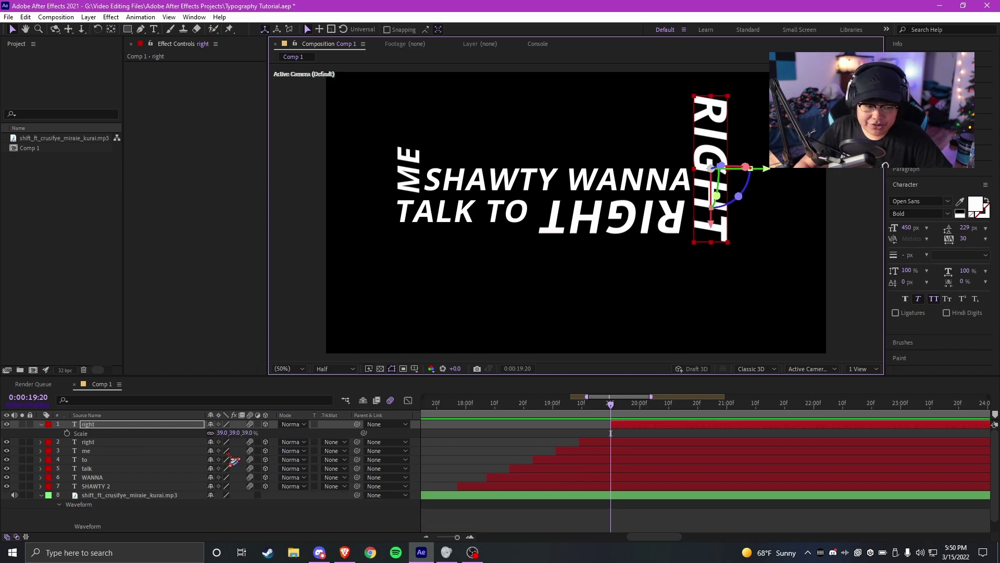
{"action": "left_click", "coordinate": [243, 434]}
{"action": "left_click_drag", "start_coordinate": [242, 434], "coordinate": [244, 434]}
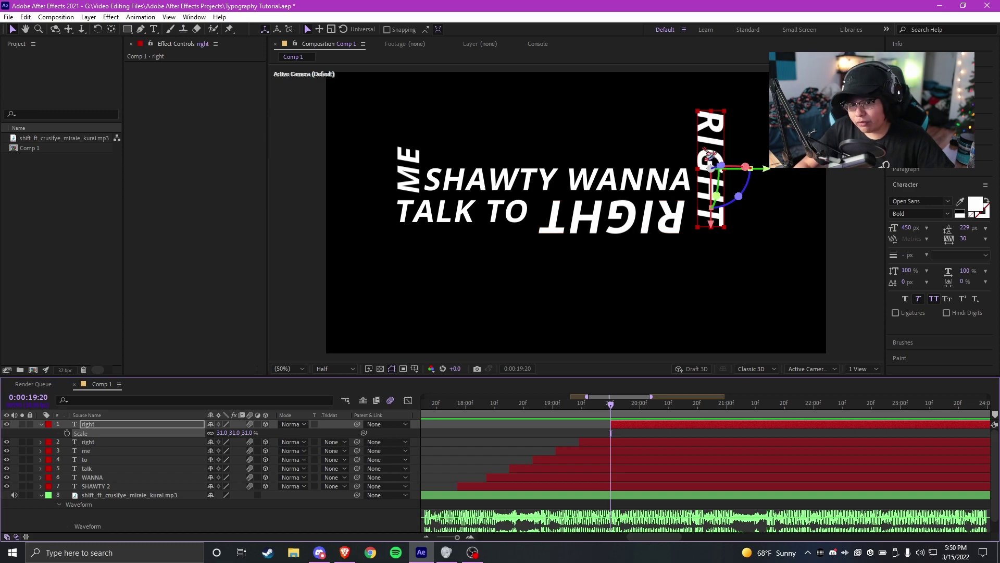
- Replace the copied layer's text with "now" and position the vertical NOW alongside the ends of both text lines
{"action": "double_click", "coordinate": [617, 422]}
{"action": "type", "text": "now"}
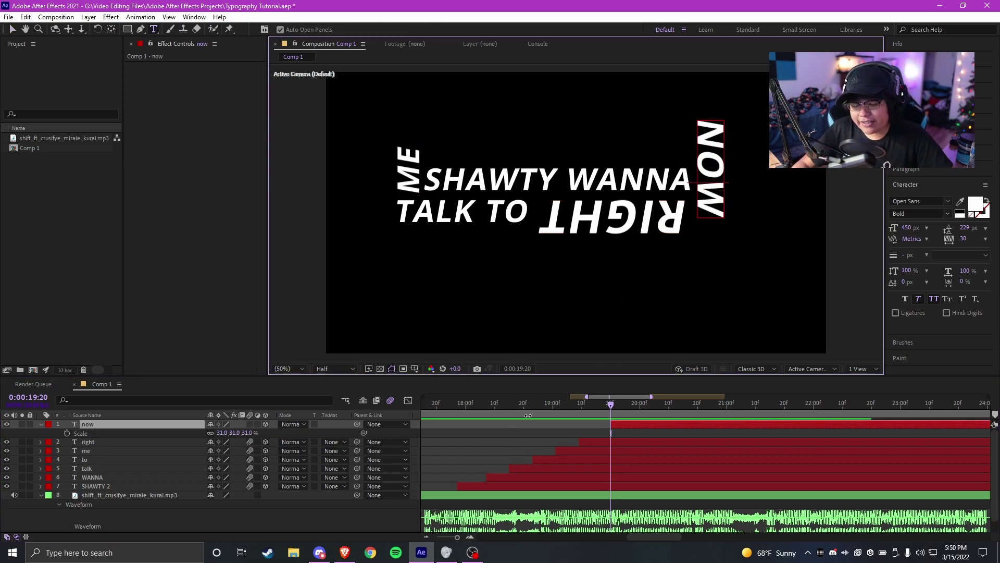
{"action": "left_click", "coordinate": [425, 457]}
{"action": "left_click", "coordinate": [110, 424]}
{"action": "key", "text": "s"}
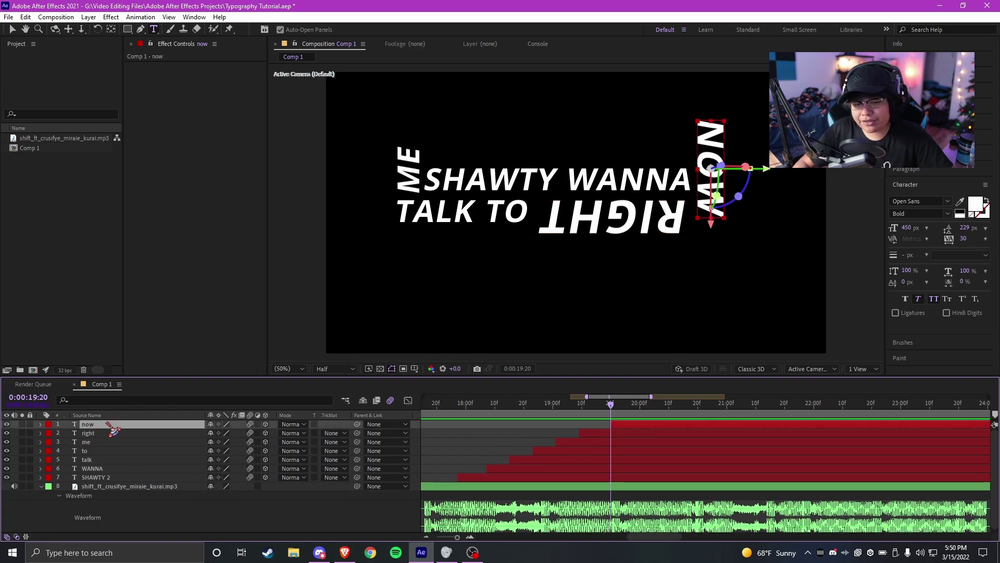
{"action": "key", "text": "v"}
{"action": "left_click_drag", "start_coordinate": [719, 153], "coordinate": [712, 166]}
{"action": "left_click", "coordinate": [475, 435]}
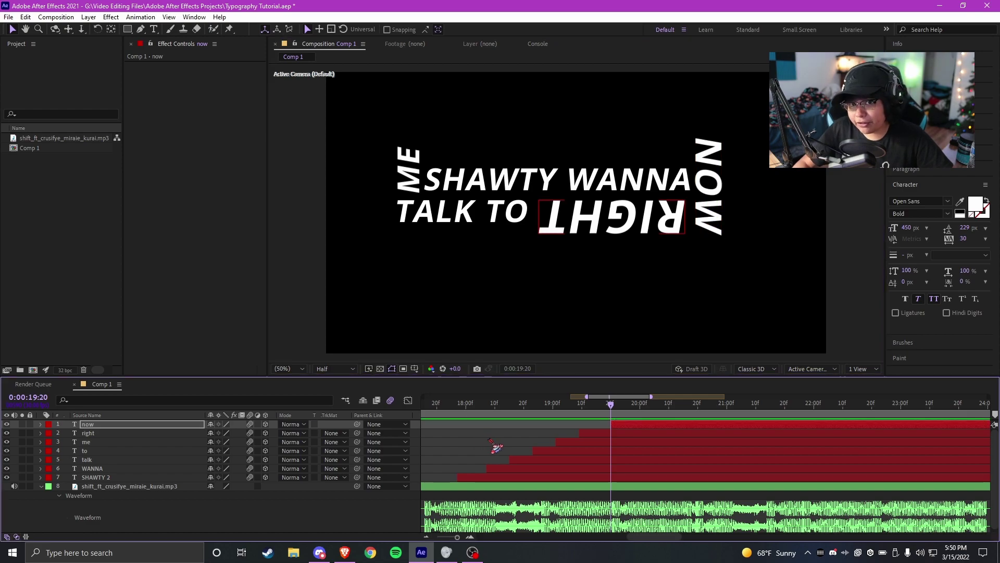
- Play back the lyric sequence from before SHAWTY through NOW to check the word timing against the song
{"action": "scroll", "coordinate": [535, 412], "scroll_direction": "down", "scroll_amount": 1}
{"action": "left_click", "coordinate": [468, 404]}
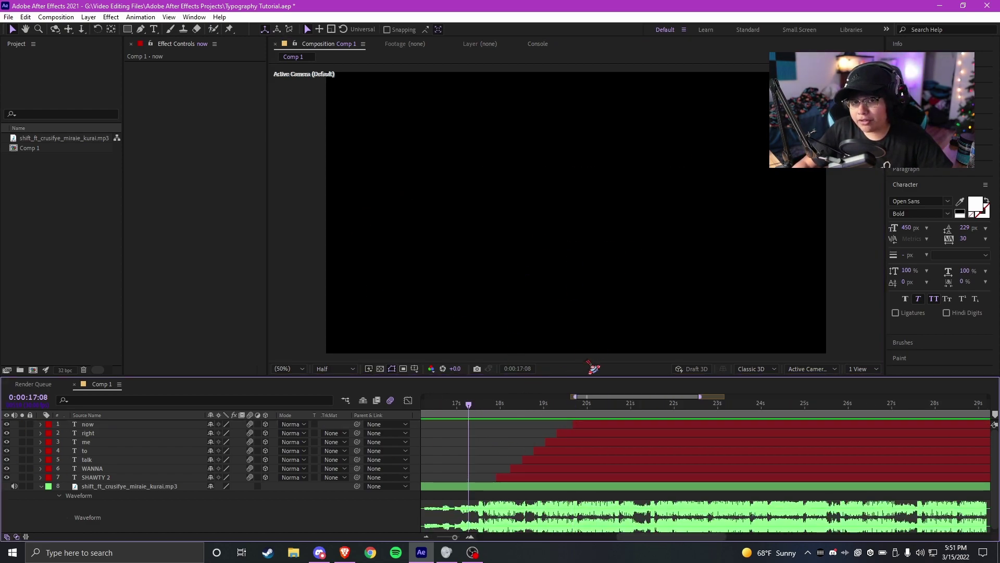
{"action": "key", "text": "space"}
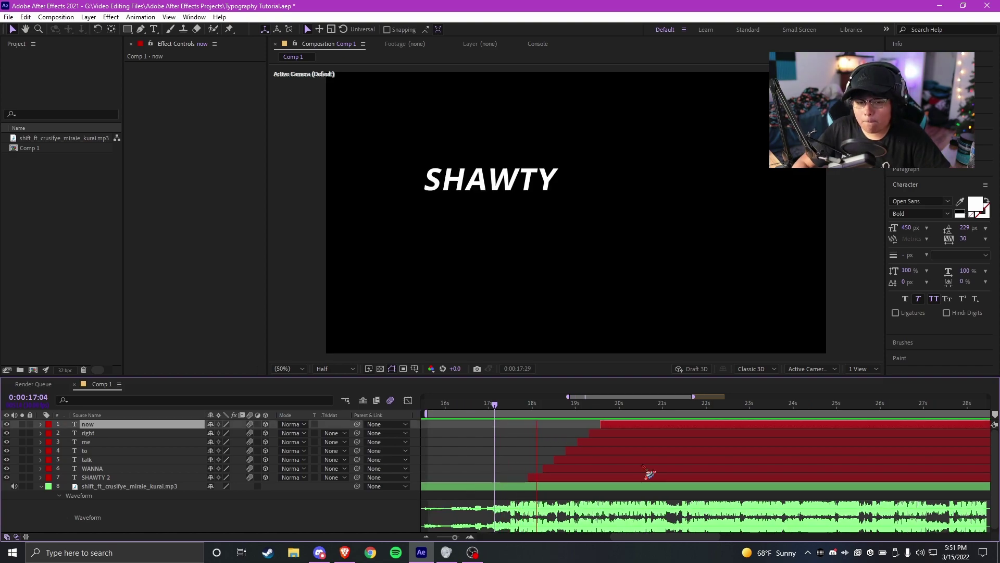
{"action": "key", "text": "space"}
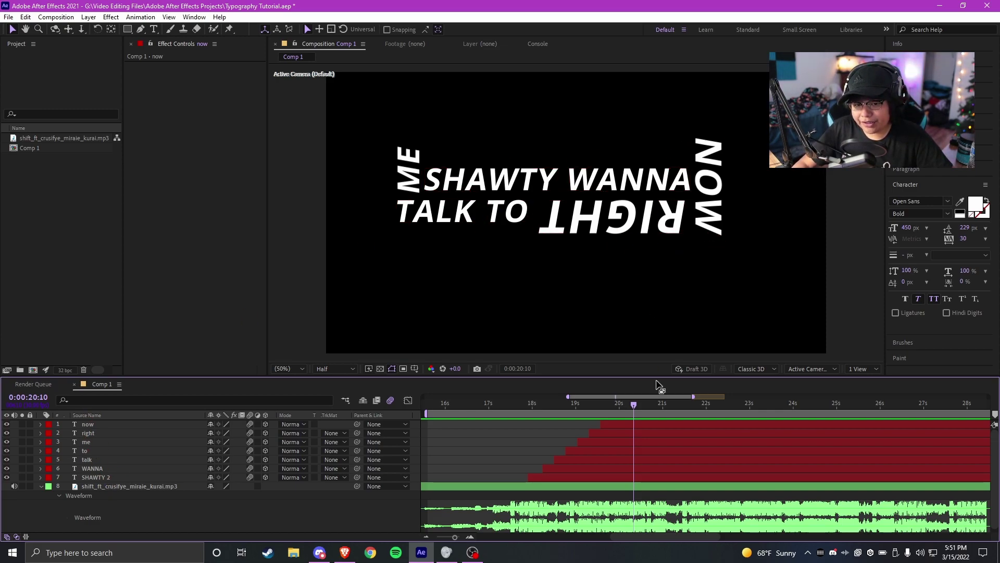
{"action": "left_click", "coordinate": [98, 424]}
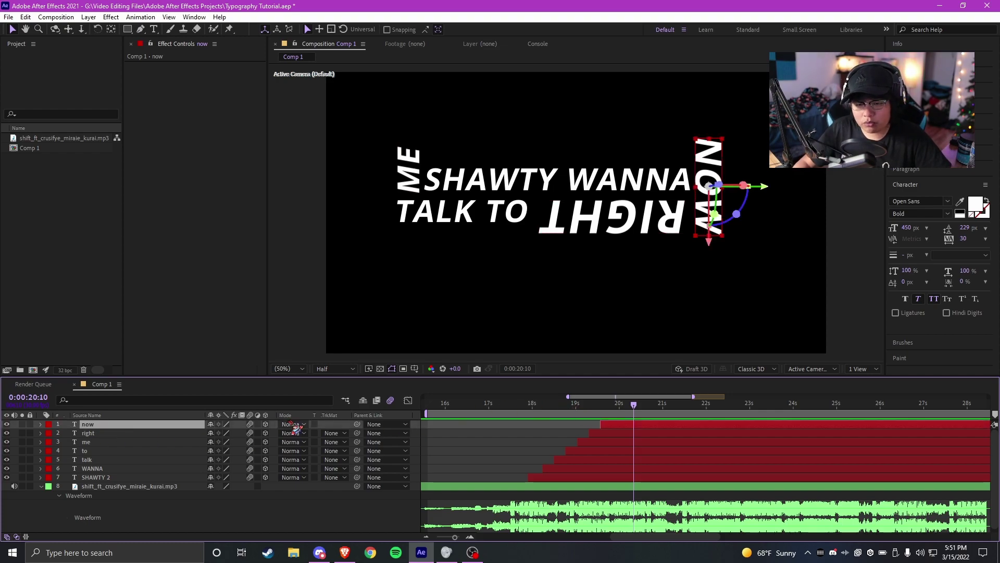
{"action": "left_click", "coordinate": [548, 424]}
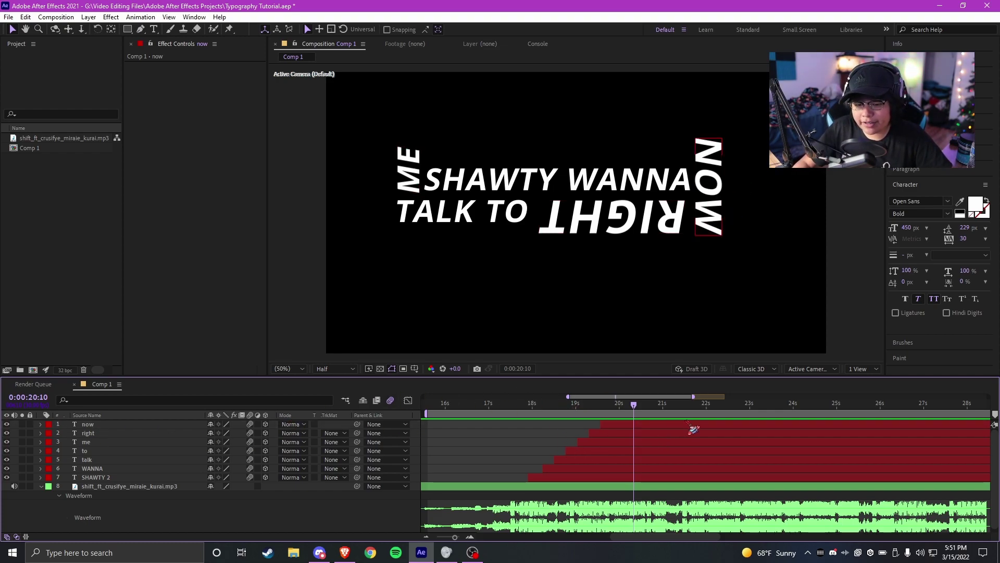
- Add the text layer "I don't even know" below the second line, starting at about 0:00:20:00, and collapse its properties
{"action": "scroll", "coordinate": [694, 429], "scroll_direction": "up", "scroll_amount": 3}
{"action": "left_click", "coordinate": [604, 406]}
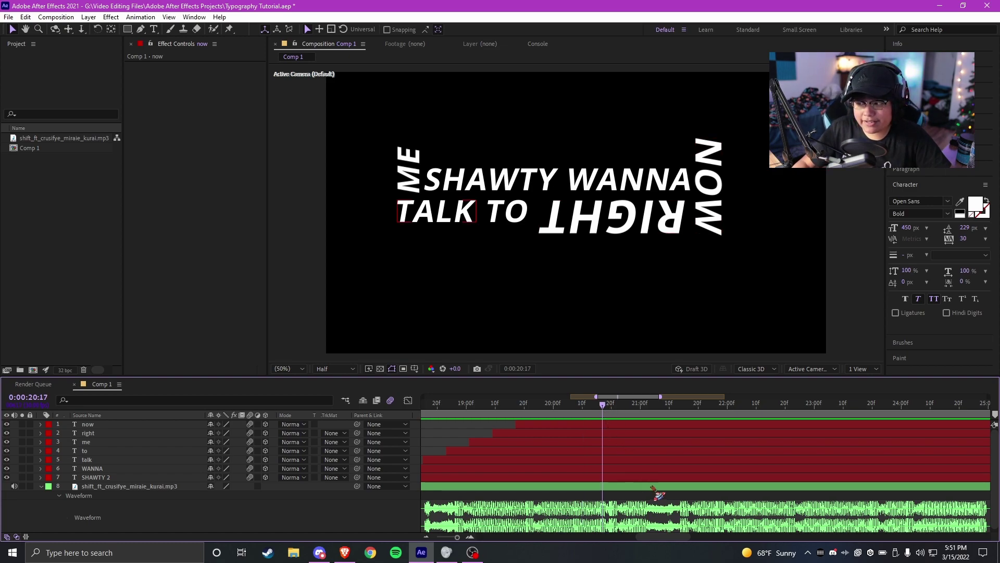
{"action": "scroll", "coordinate": [619, 498], "scroll_direction": "right", "scroll_amount": 1}
{"action": "left_click", "coordinate": [479, 414]}
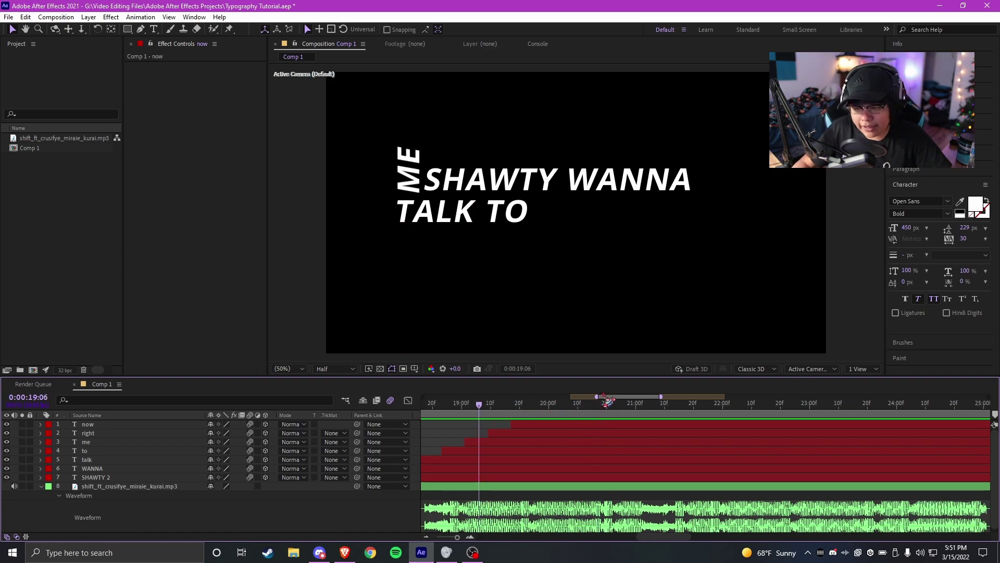
{"action": "key", "text": "space"}
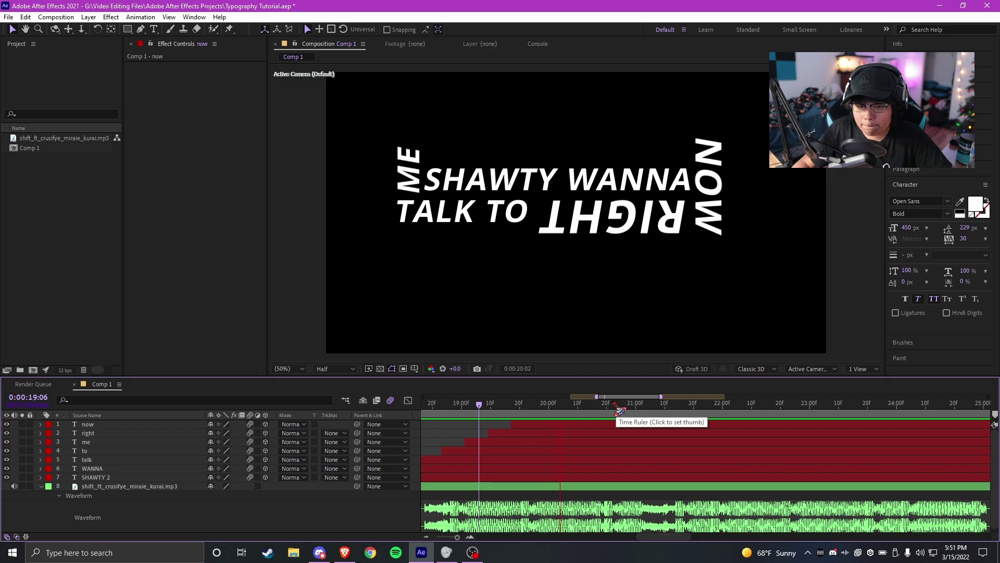
{"action": "left_click_drag", "start_coordinate": [606, 412], "coordinate": [589, 414]}
{"action": "key", "text": "ctrl+v"}
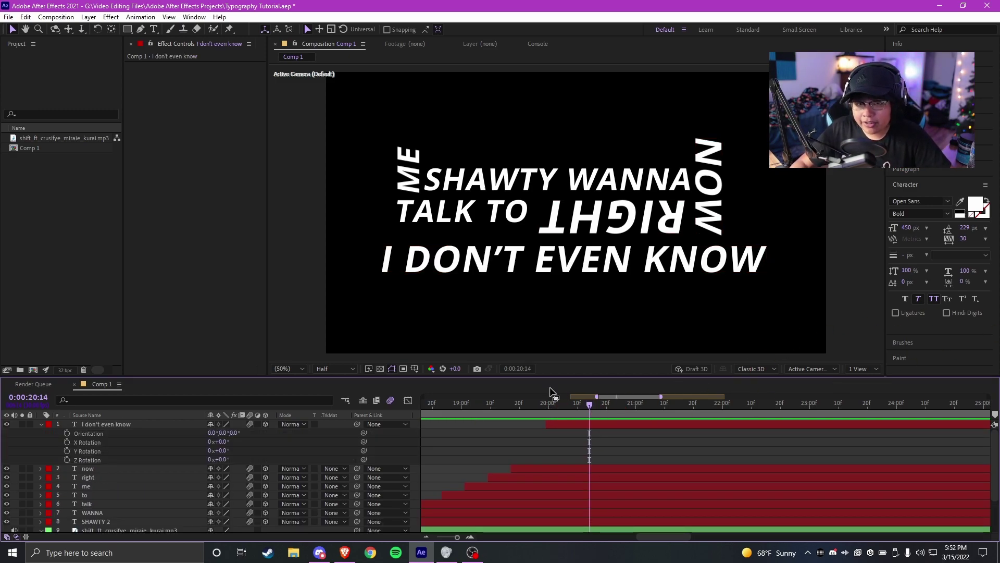
{"action": "left_click", "coordinate": [549, 425]}
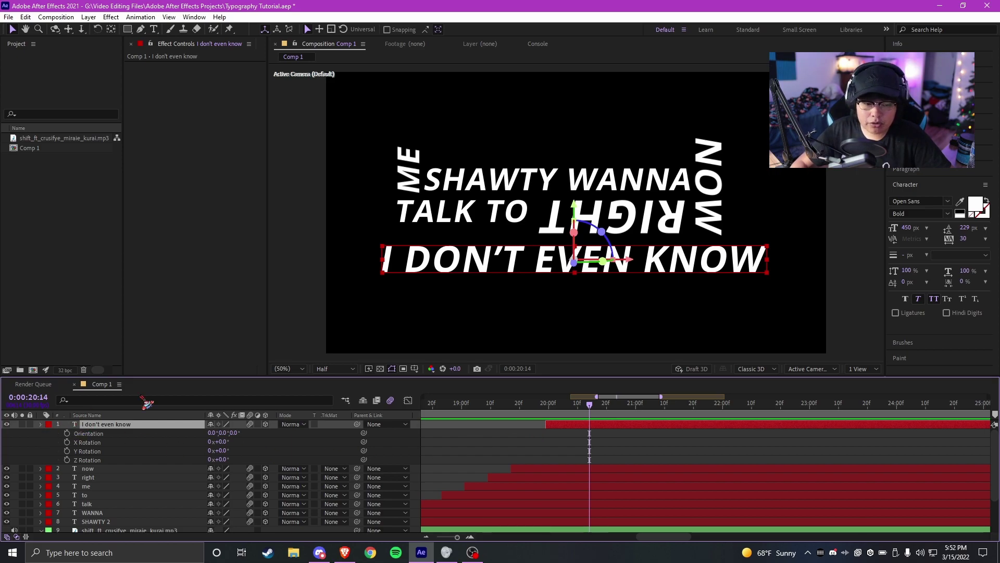
{"action": "key", "text": "l"}
{"action": "key", "text": "l"}
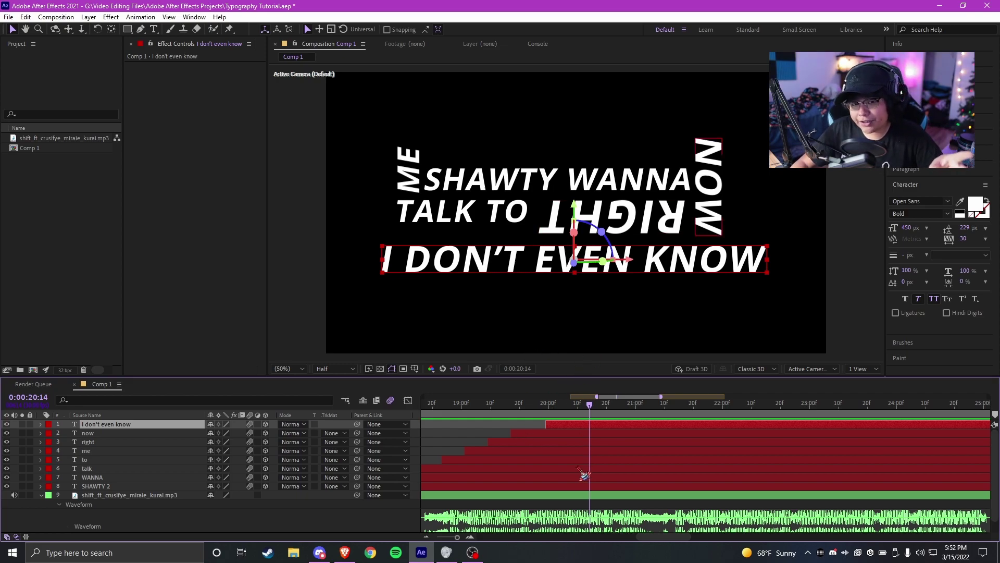
- Place the playhead at 0:00:20:07 and expand the Text animation presets down to the Animate In folder
{"action": "left_click_drag", "start_coordinate": [536, 415], "coordinate": [569, 416]}
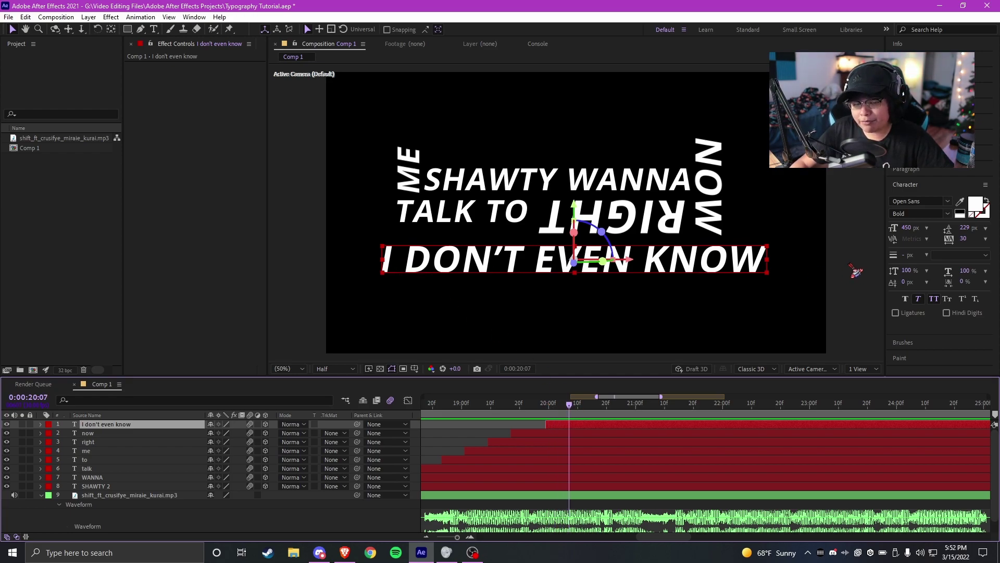
{"action": "left_click", "coordinate": [911, 90]}
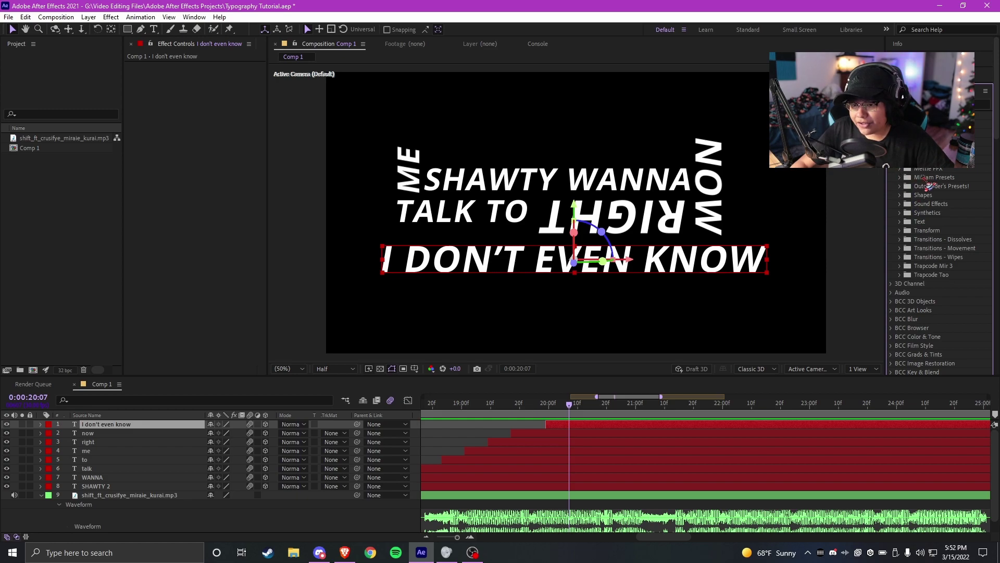
{"action": "double_click", "coordinate": [907, 222]}
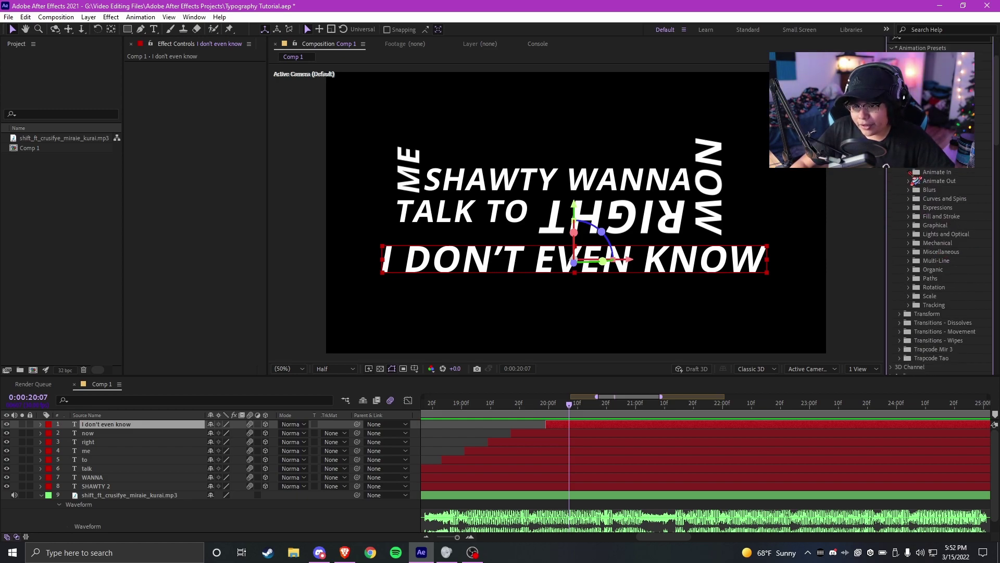
{"action": "double_click", "coordinate": [916, 173]}
- Browse the Animate In text presets for the "I don't even know" layer and select Random Shuffle In
{"action": "scroll", "coordinate": [943, 188], "scroll_direction": "down", "scroll_amount": 3}
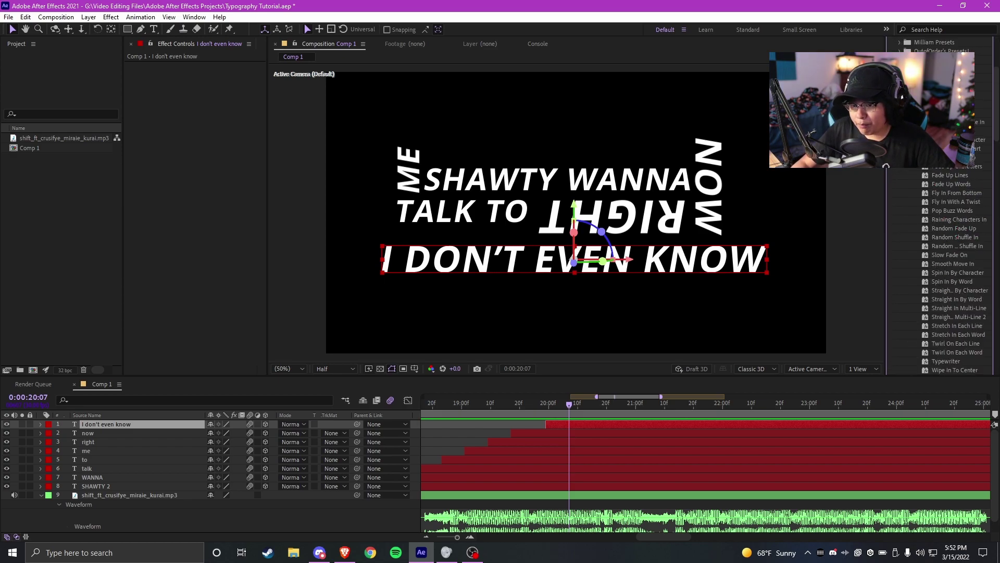
{"action": "scroll", "coordinate": [963, 242], "scroll_direction": "down", "scroll_amount": 3}
{"action": "scroll", "coordinate": [964, 281], "scroll_direction": "up", "scroll_amount": 4}
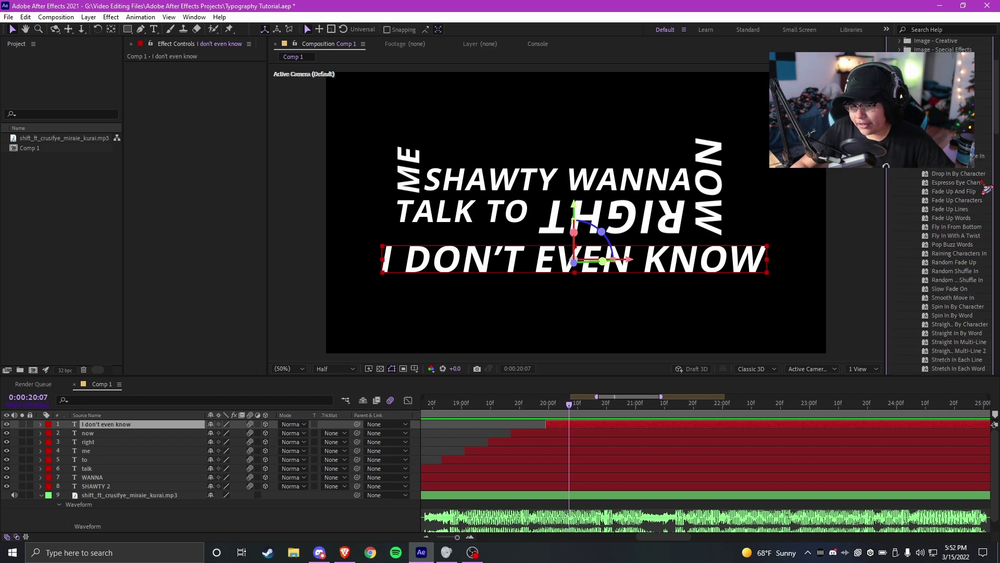
{"action": "scroll", "coordinate": [950, 234], "scroll_direction": "down", "scroll_amount": 3}
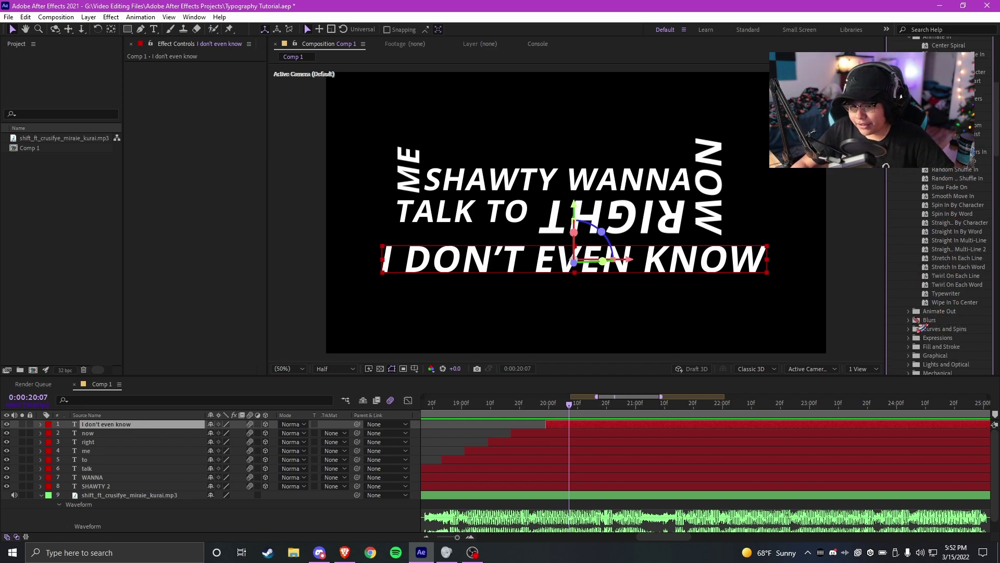
{"action": "scroll", "coordinate": [948, 287], "scroll_direction": "up", "scroll_amount": 3}
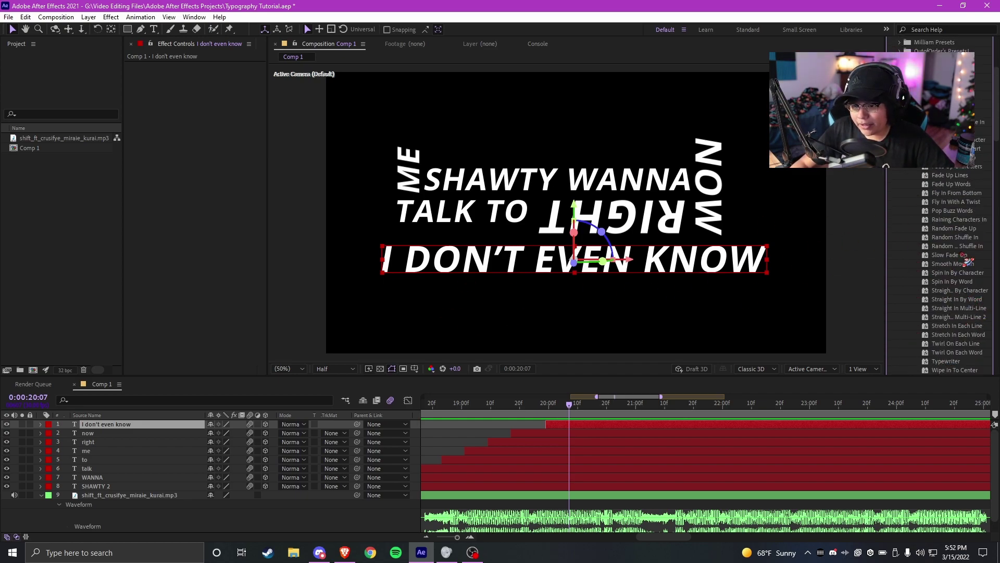
{"action": "scroll", "coordinate": [948, 288], "scroll_direction": "down", "scroll_amount": 3}
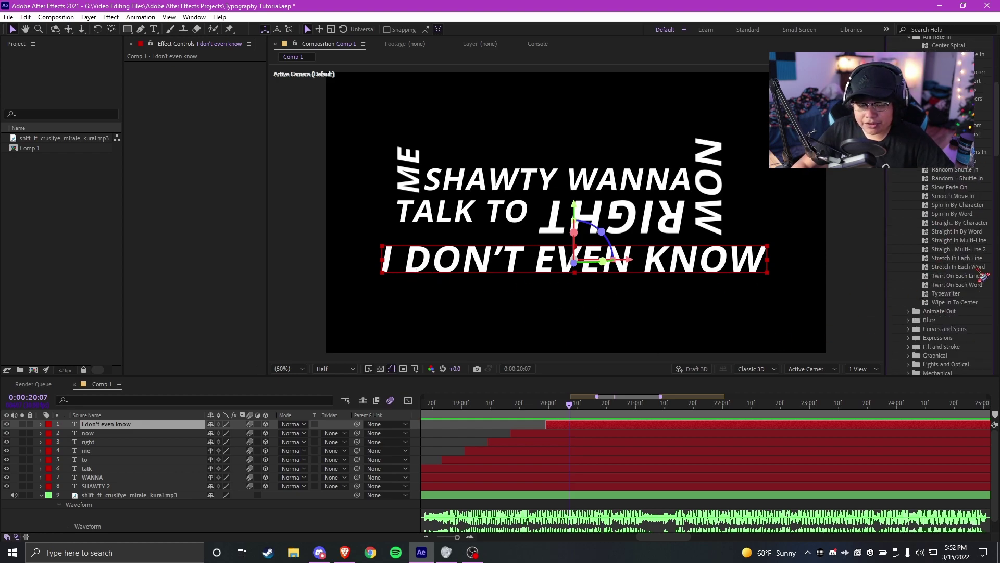
{"action": "scroll", "coordinate": [948, 221], "scroll_direction": "up", "scroll_amount": 1}
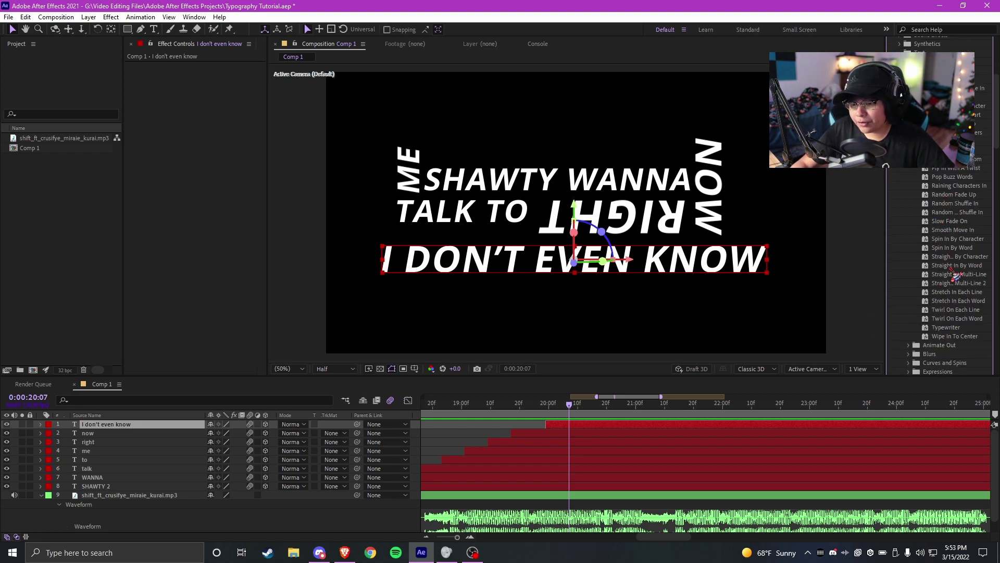
{"action": "left_click", "coordinate": [961, 204]}
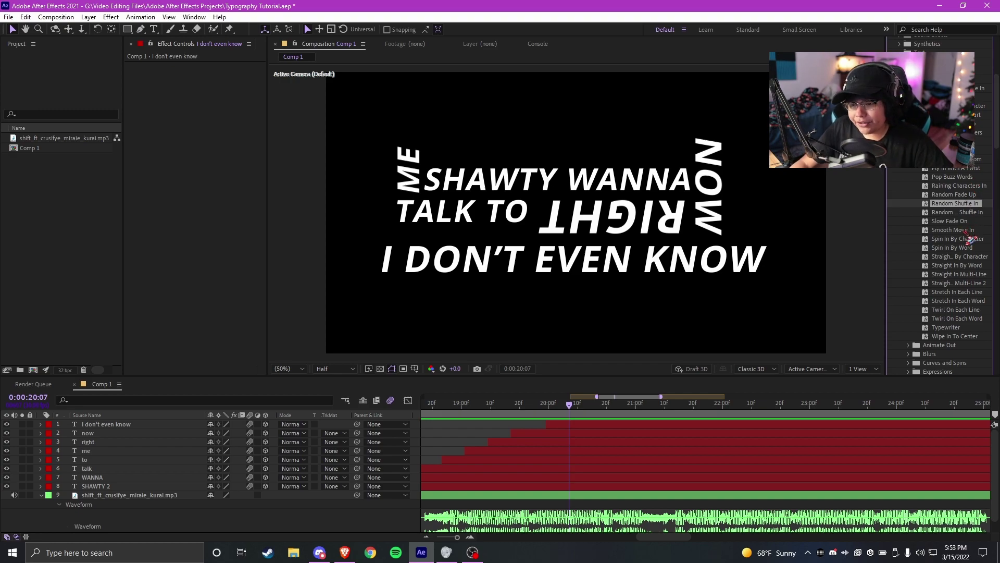
- Apply the Fade Up Characters text preset to the "I don't even know" layer
{"action": "scroll", "coordinate": [971, 234], "scroll_direction": "up", "scroll_amount": 1}
{"action": "left_click", "coordinate": [948, 166]}
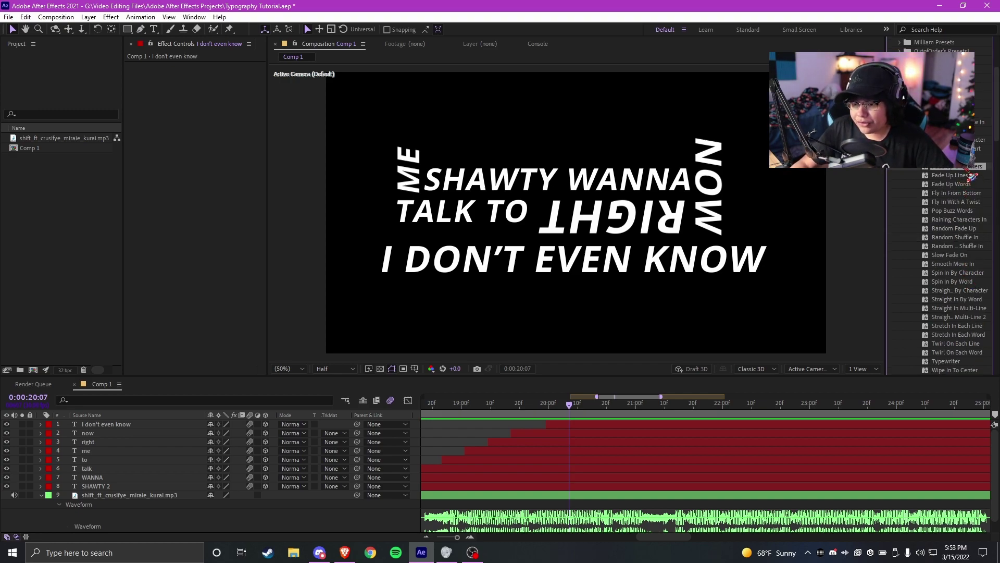
{"action": "left_click_drag", "start_coordinate": [971, 177], "coordinate": [587, 404]}
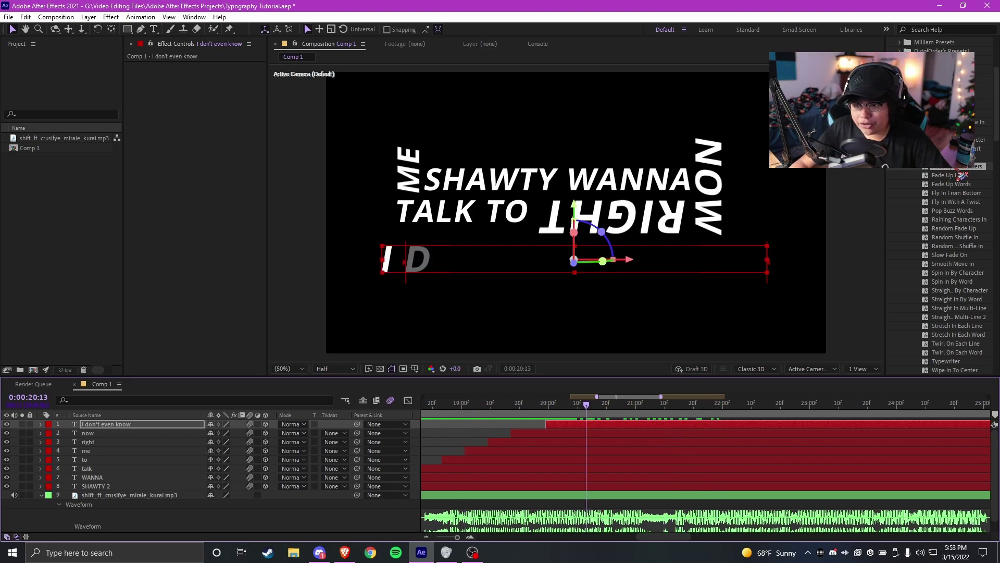
{"action": "left_click_drag", "start_coordinate": [961, 176], "coordinate": [677, 423]}
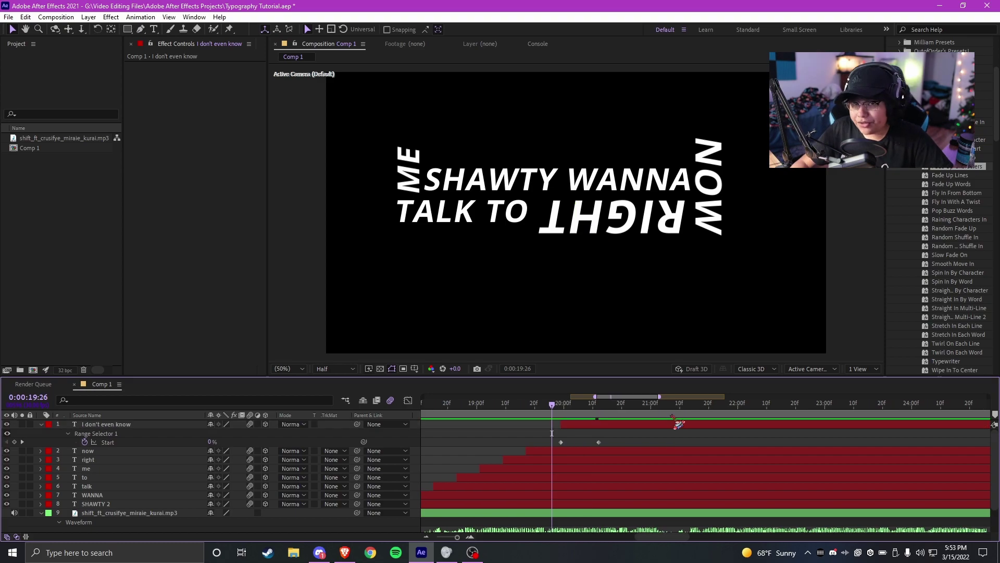
- Move the last Range Selector Start keyframe to about 0:00:20:15 and apply Easy Ease to both Start keyframes
{"action": "left_click", "coordinate": [604, 441]}
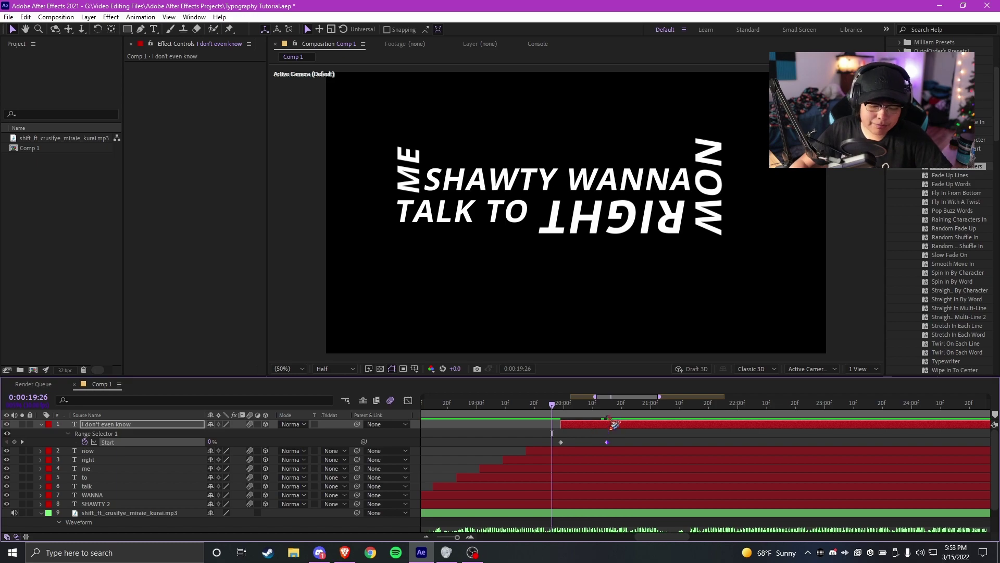
{"action": "left_click", "coordinate": [593, 421]}
{"action": "key", "text": "u"}
{"action": "key", "text": "u"}
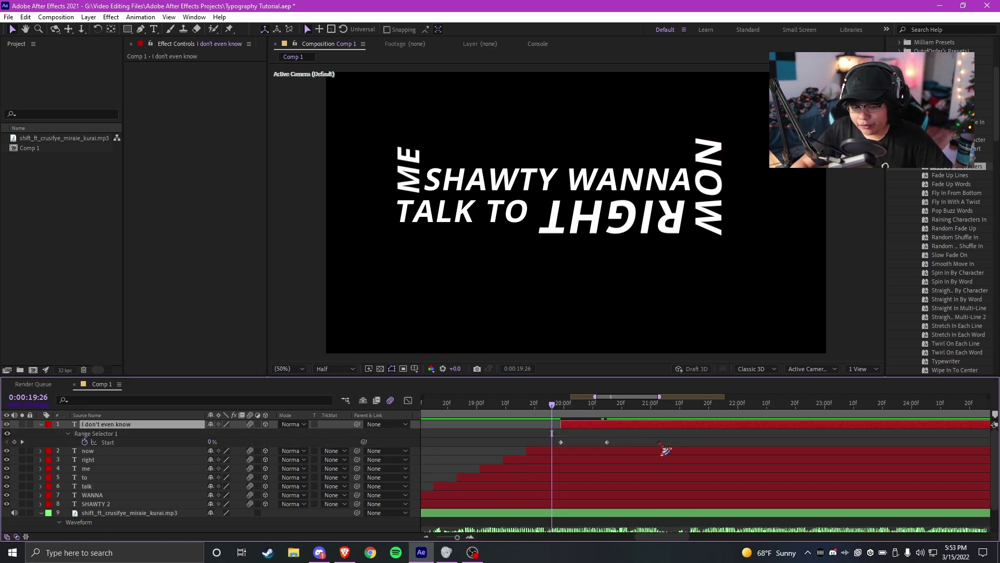
{"action": "left_click_drag", "start_coordinate": [659, 444], "coordinate": [460, 439]}
{"action": "key", "text": "F9"}
{"action": "left_click", "coordinate": [646, 445]}
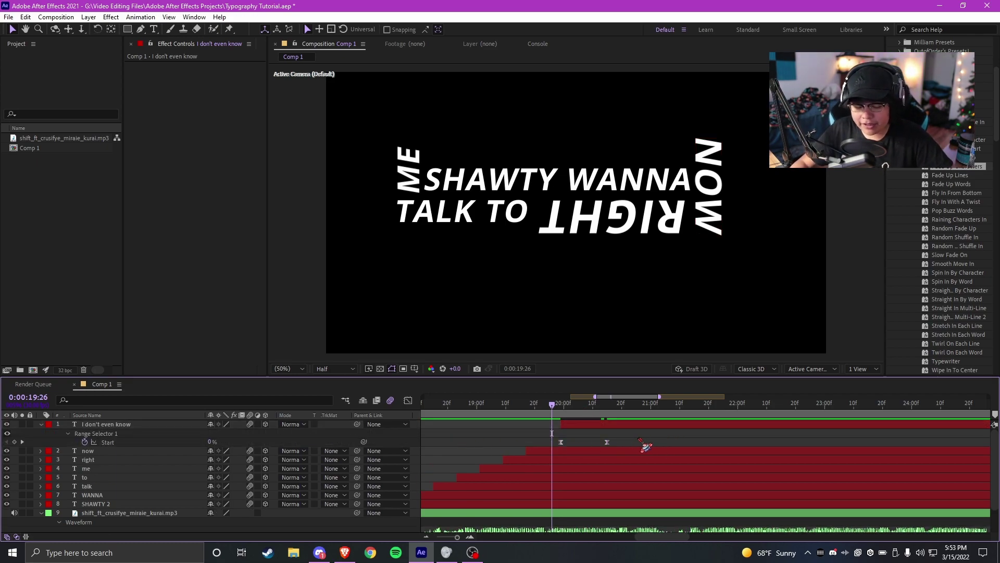
- Play back the sequence from 0:00:19:04 to check the "I don't even know" fade-in, and collapse that layer's properties
{"action": "key", "text": "minus"}
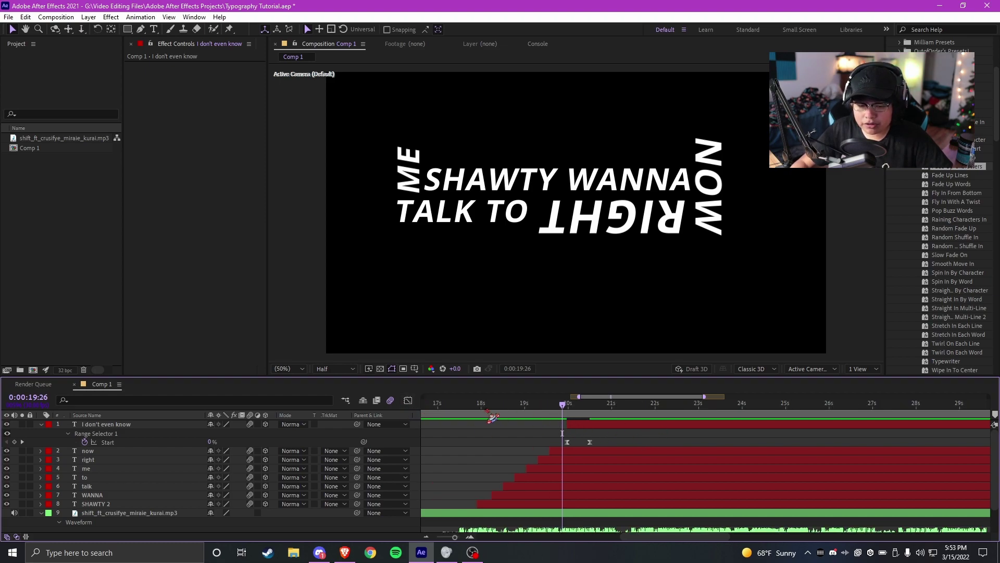
{"action": "left_click", "coordinate": [530, 405]}
{"action": "key", "text": "space"}
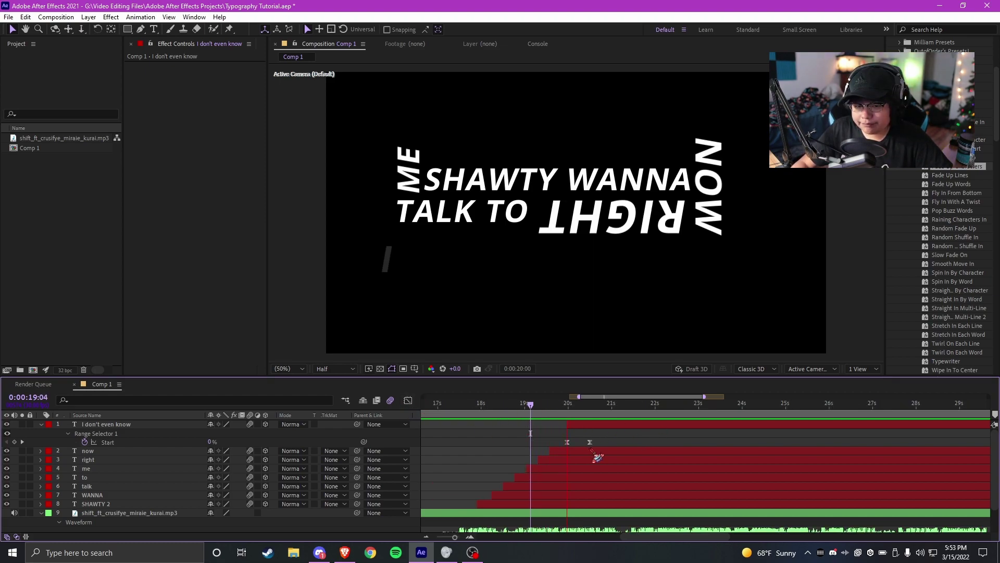
{"action": "key", "text": "space"}
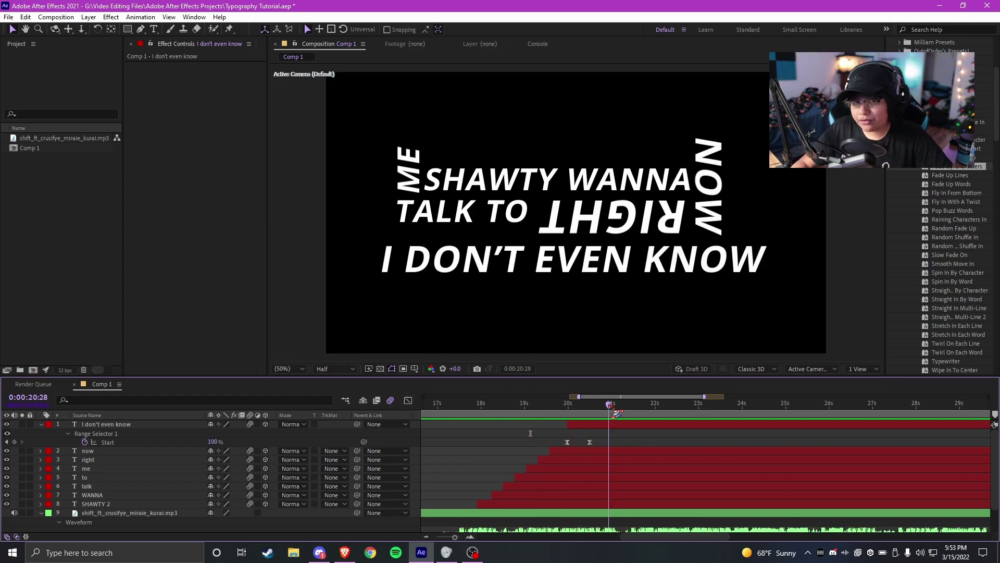
{"action": "left_click", "coordinate": [40, 424]}
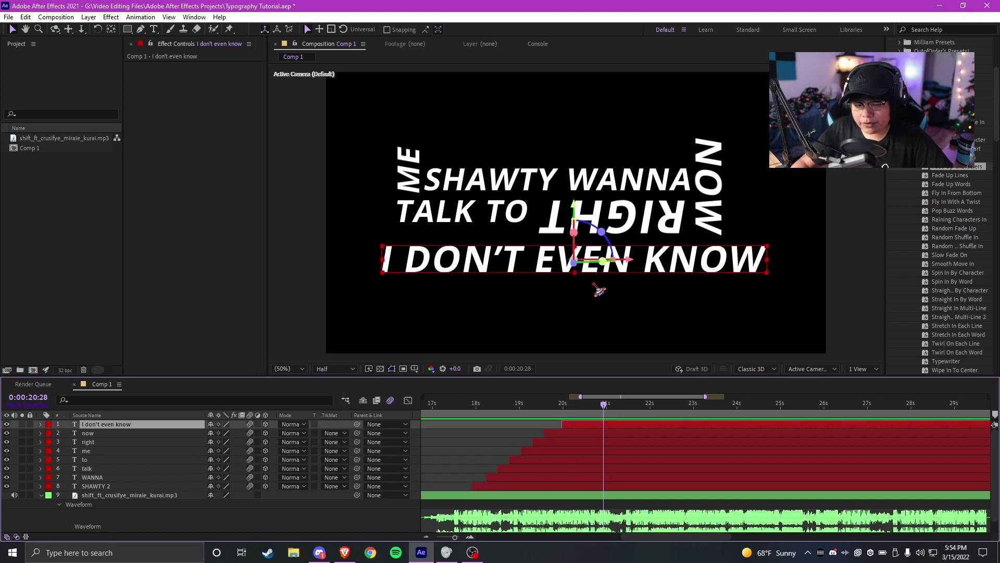
- Try moving the "I don't even know" layer along its Z axis in the composition, undoing each move
{"action": "left_click_drag", "start_coordinate": [573, 262], "coordinate": [372, 433]}
{"action": "key", "text": "ctrl+z"}
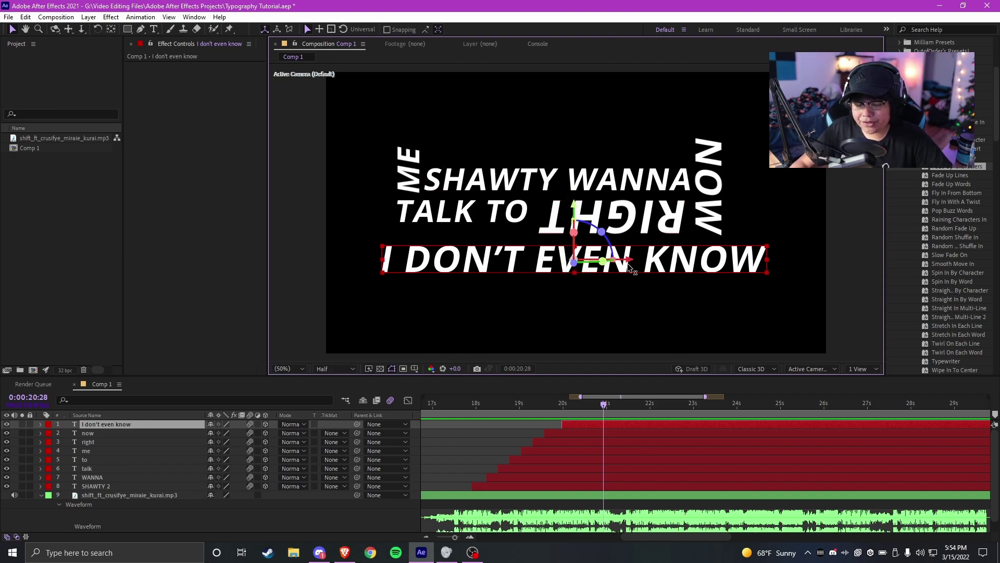
{"action": "left_click_drag", "start_coordinate": [574, 264], "coordinate": [220, 463]}
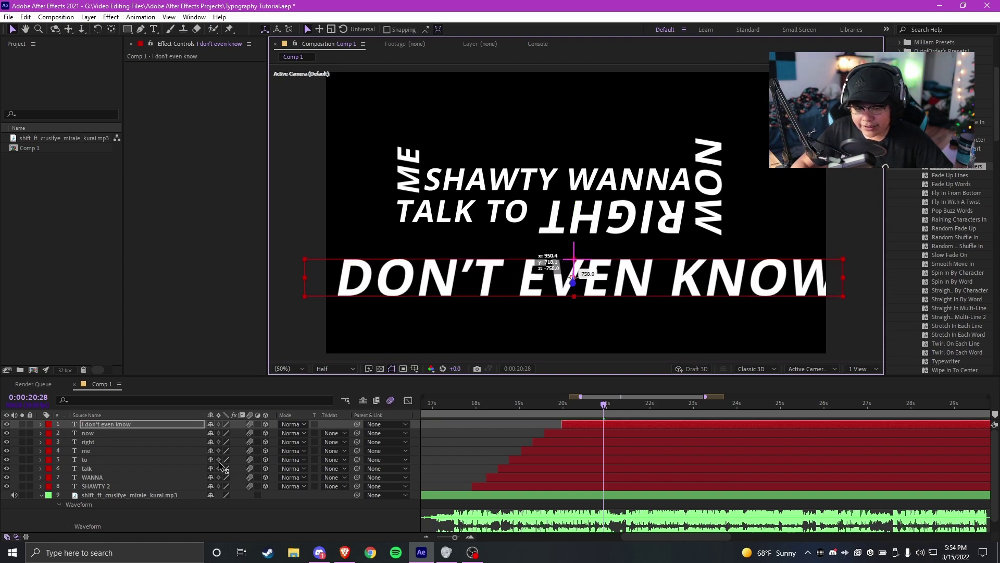
{"action": "key", "text": "ctrl+z"}
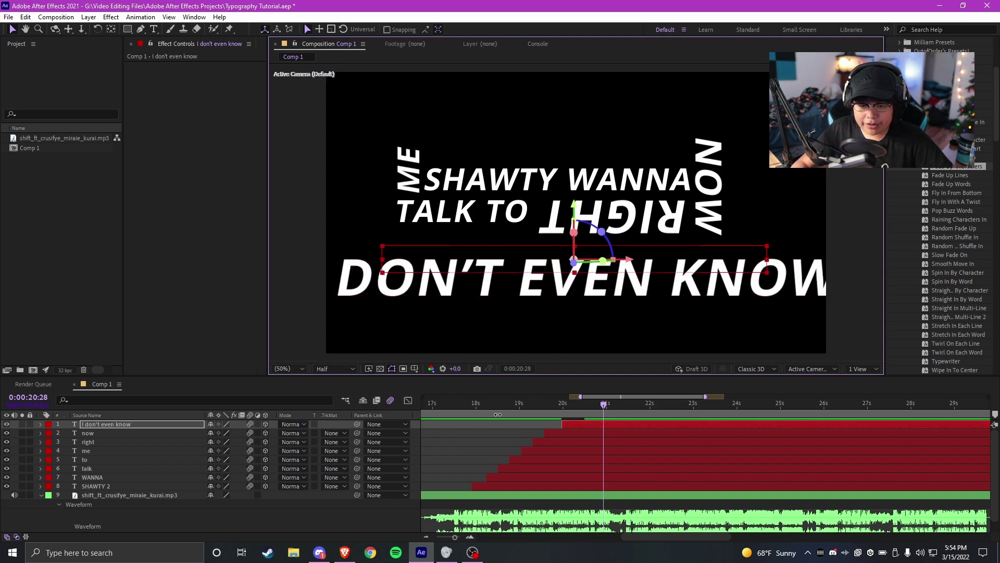
- Try changing the "I don't even know" layer's Position values and its placement in the composition, undoing each change
{"action": "key", "text": "p"}
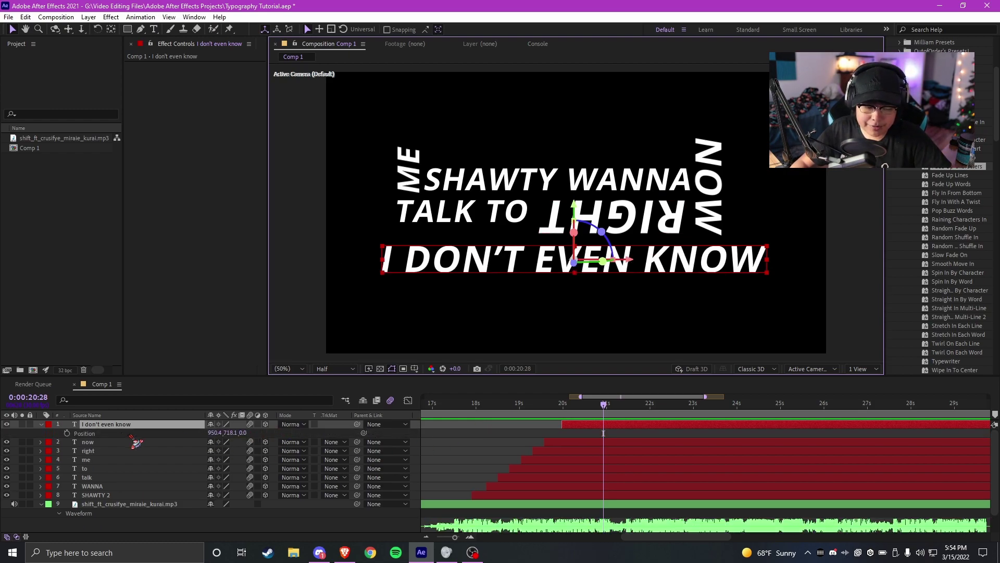
{"action": "mouse_move", "coordinate": [238, 436]}
{"action": "left_mouse_down"}
{"action": "mouse_move", "coordinate": [270, 436]}
{"action": "mouse_move", "coordinate": [219, 435]}
{"action": "left_mouse_up"}
{"action": "key", "text": "ctrl+z"}
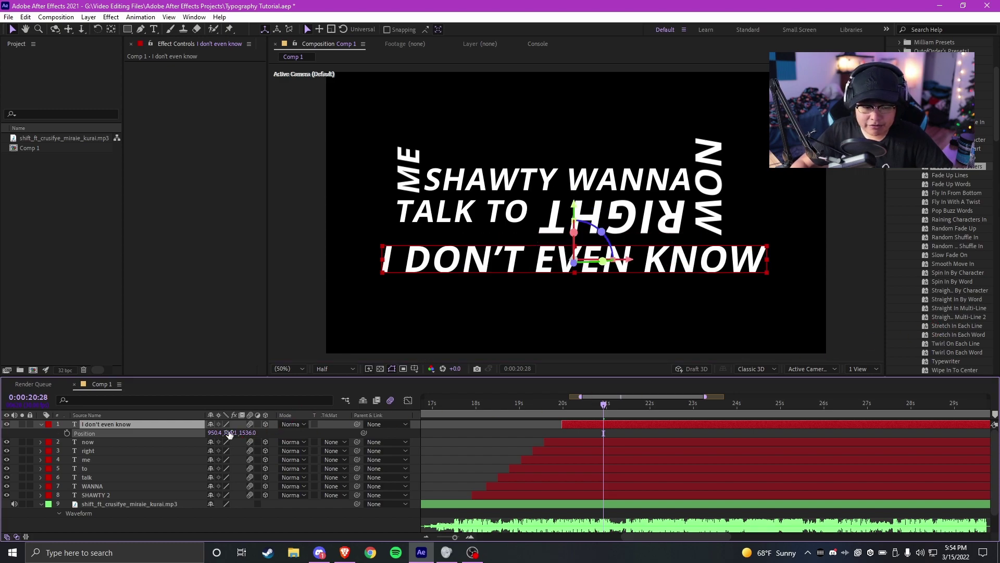
{"action": "left_click_drag", "start_coordinate": [684, 249], "coordinate": [627, 195]}
{"action": "key", "text": "ctrl+z"}
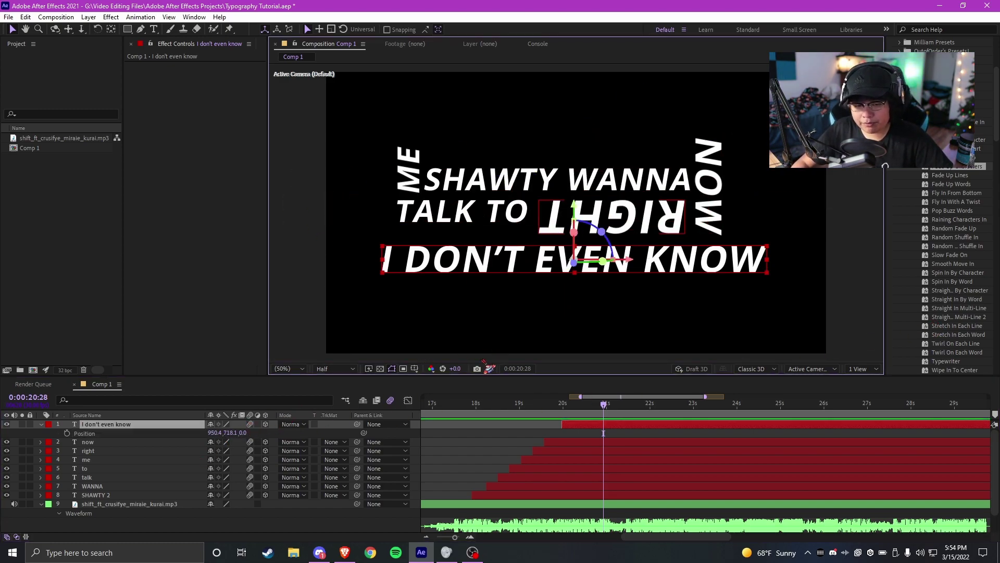
{"action": "left_click_drag", "start_coordinate": [214, 433], "coordinate": [344, 433]}
{"action": "key", "text": "ctrl+z"}
{"action": "key", "text": "ctrl+z"}
- Bring the "I don't even know" layer closer along Z until its ends extend past the frame, and reveal its Scale
{"action": "left_click_drag", "start_coordinate": [255, 436], "coordinate": [186, 415]}
{"action": "key", "text": "s"}
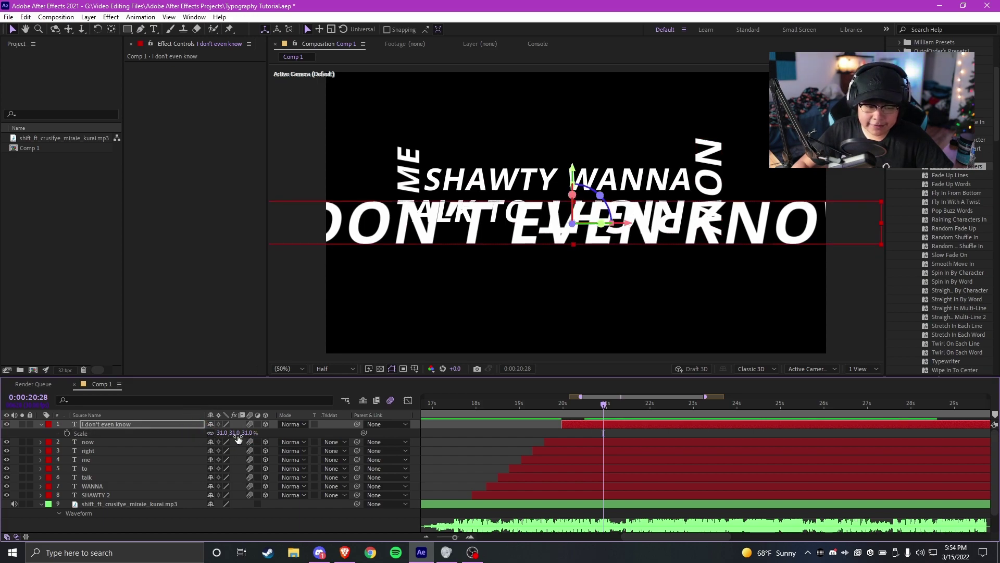
{"action": "left_click", "coordinate": [645, 150]}
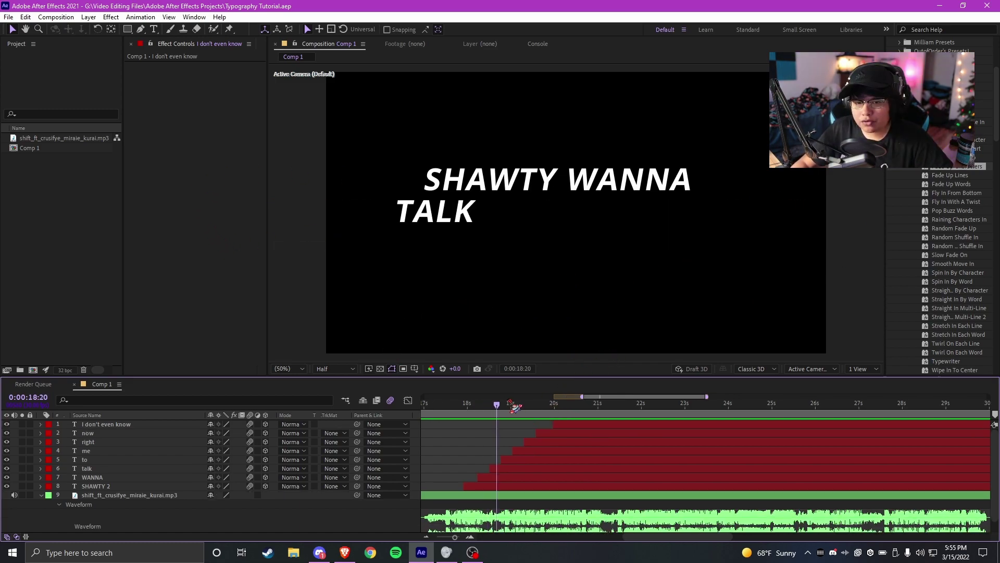
{"action": "left_click_drag", "start_coordinate": [507, 399], "coordinate": [557, 411]}
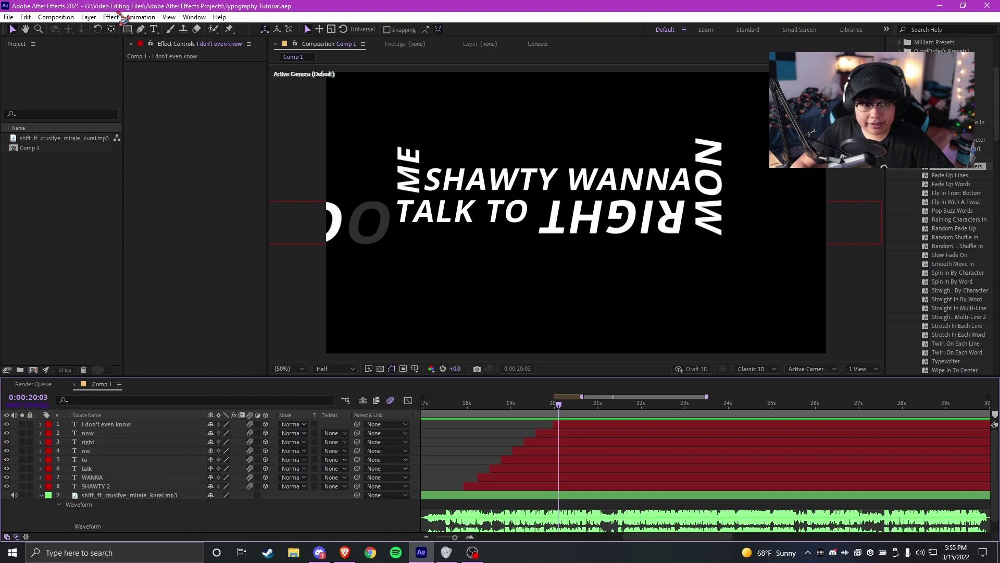
{"action": "left_click", "coordinate": [89, 17]}
{"action": "mouse_move", "coordinate": [105, 29]}
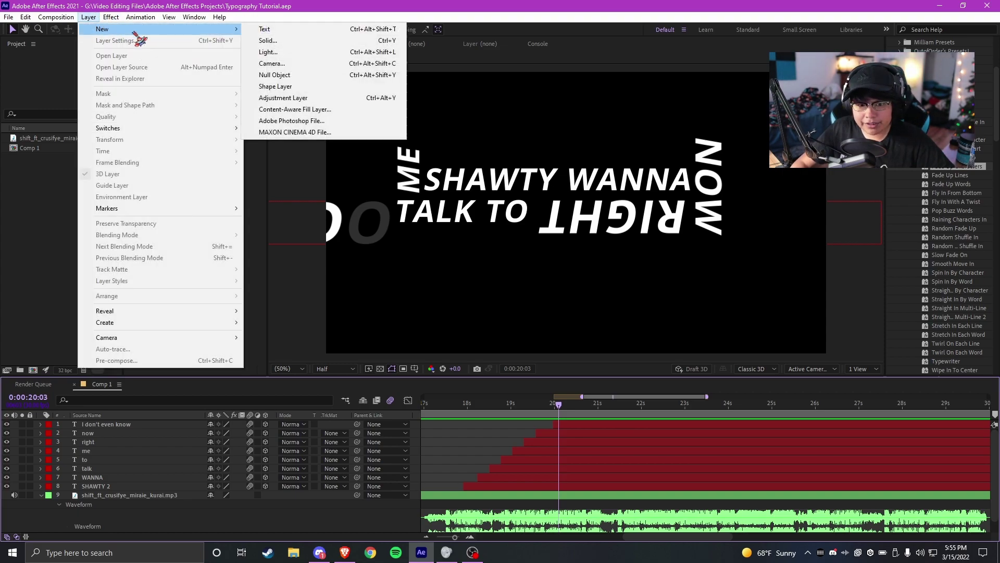
{"action": "left_click", "coordinate": [276, 64]}
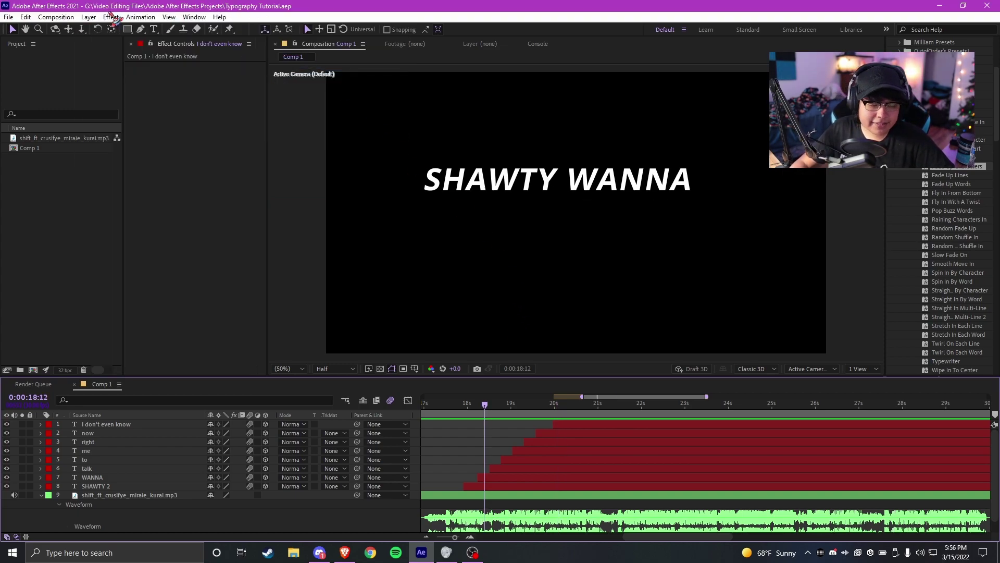
- Add a two-node camera named Camera 1 with the 50mm preset
{"action": "left_click", "coordinate": [111, 17]}
{"action": "mouse_move", "coordinate": [89, 17]}
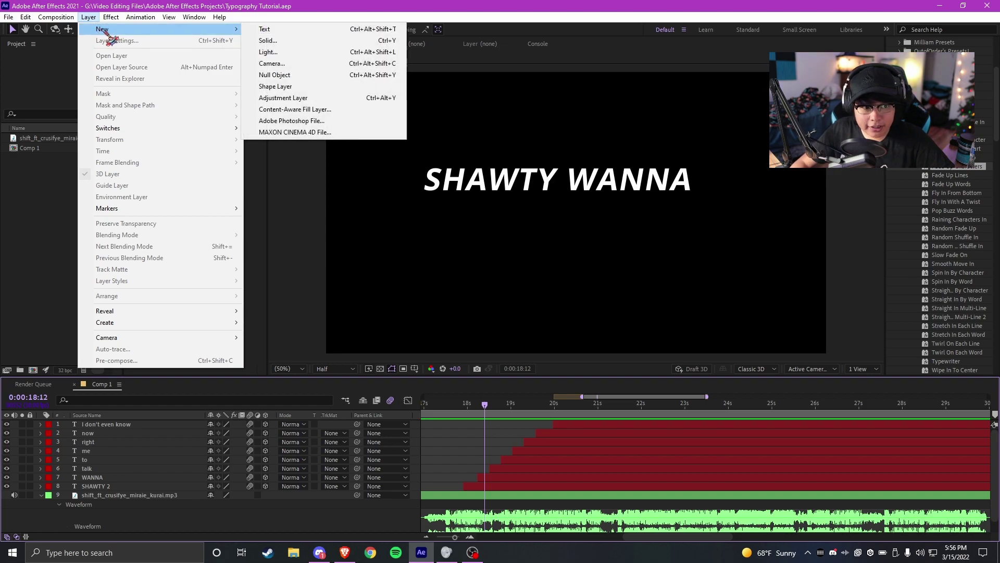
{"action": "left_click", "coordinate": [271, 63]}
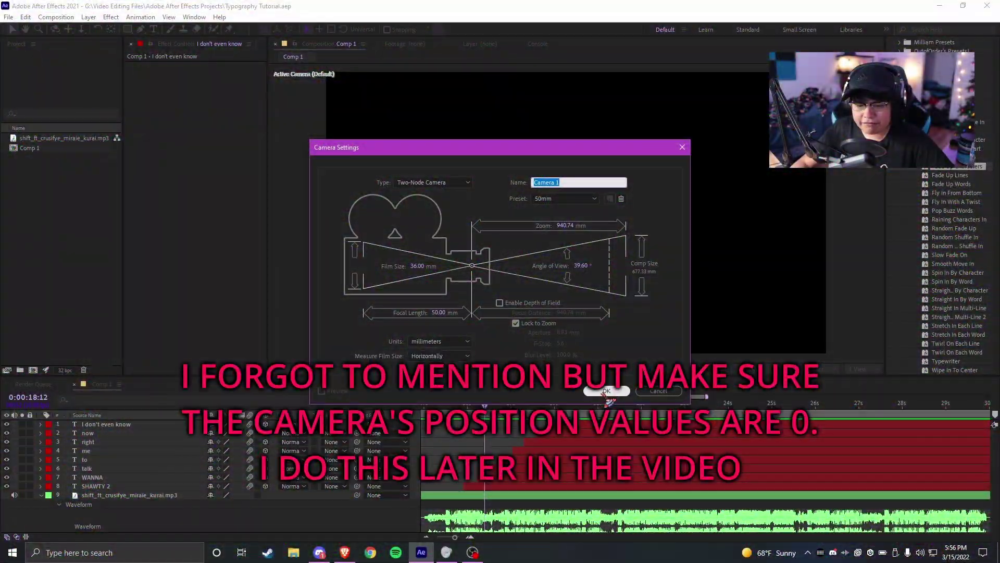
{"action": "left_click", "coordinate": [606, 390]}
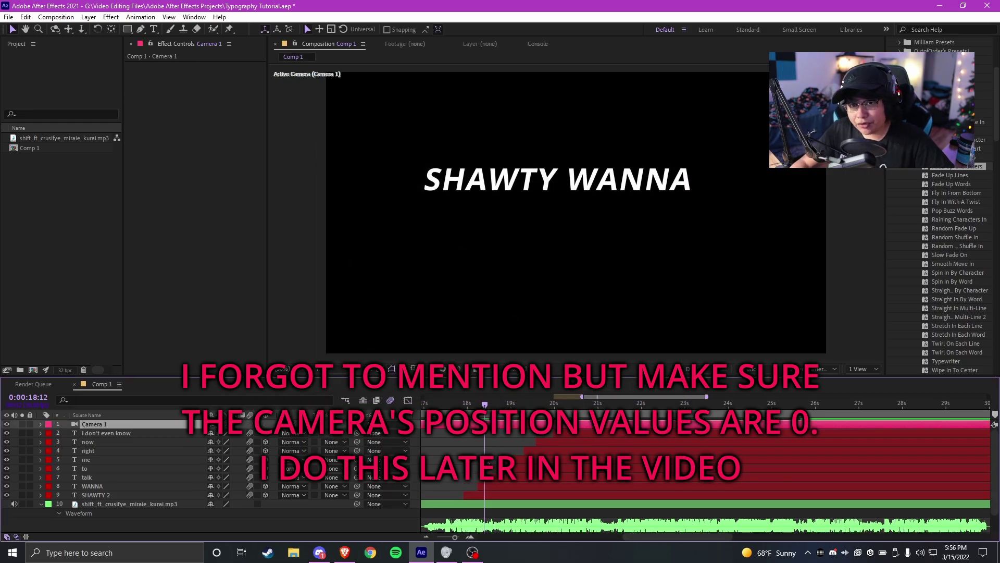
- Place the playhead at 0:00:17:17 and add a null object
{"action": "left_click_drag", "start_coordinate": [464, 406], "coordinate": [449, 405]}
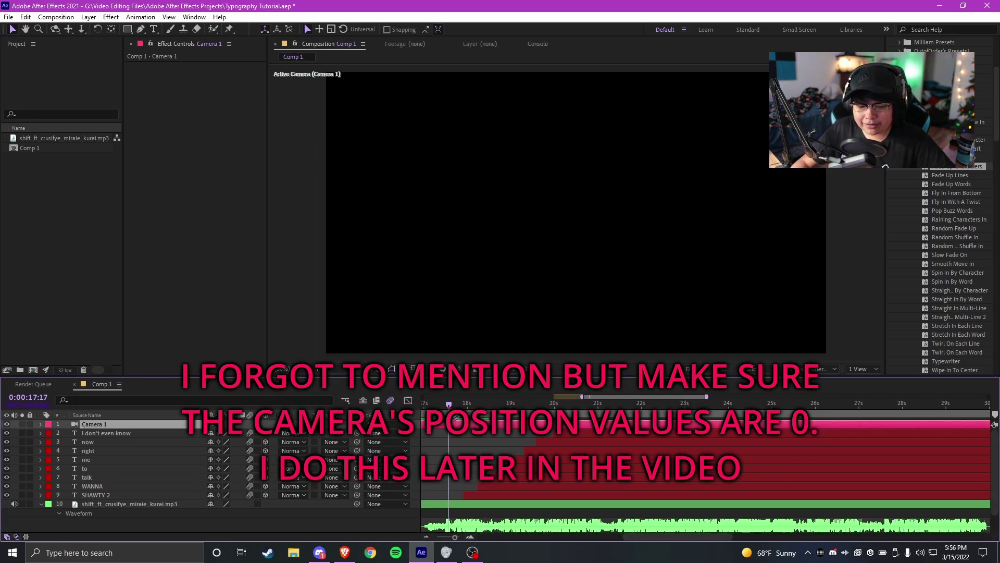
{"action": "left_click", "coordinate": [88, 17]}
{"action": "mouse_move", "coordinate": [219, 29]}
{"action": "left_click", "coordinate": [309, 77]}
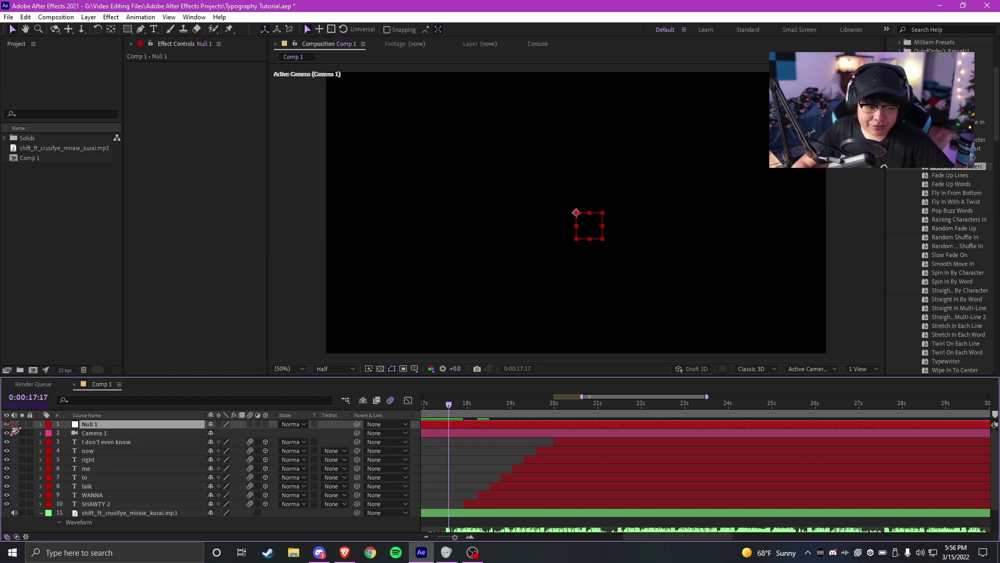
- Try parenting Camera 1 to the new null object
{"action": "left_click", "coordinate": [128, 435]}
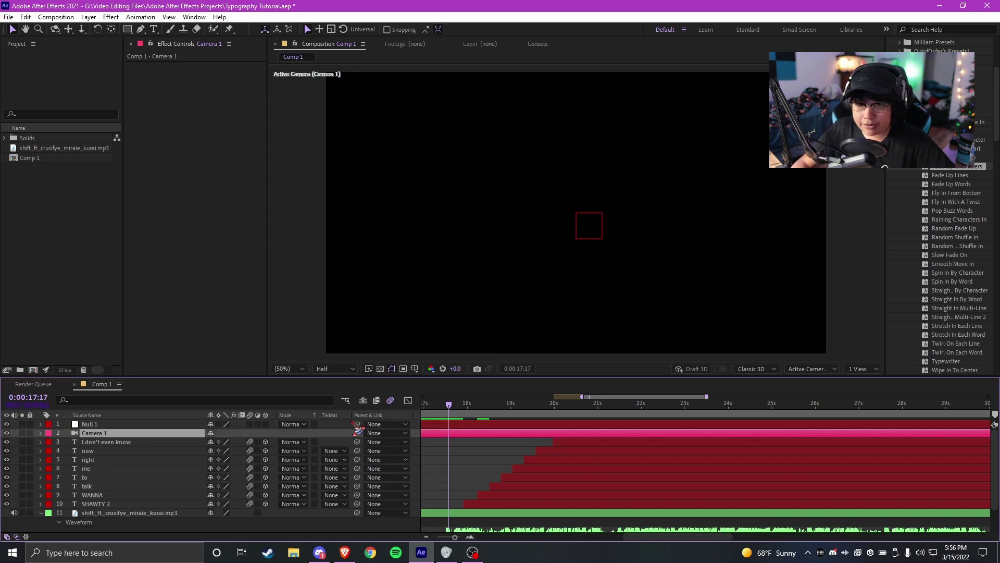
{"action": "left_click_drag", "start_coordinate": [365, 442], "coordinate": [91, 424]}
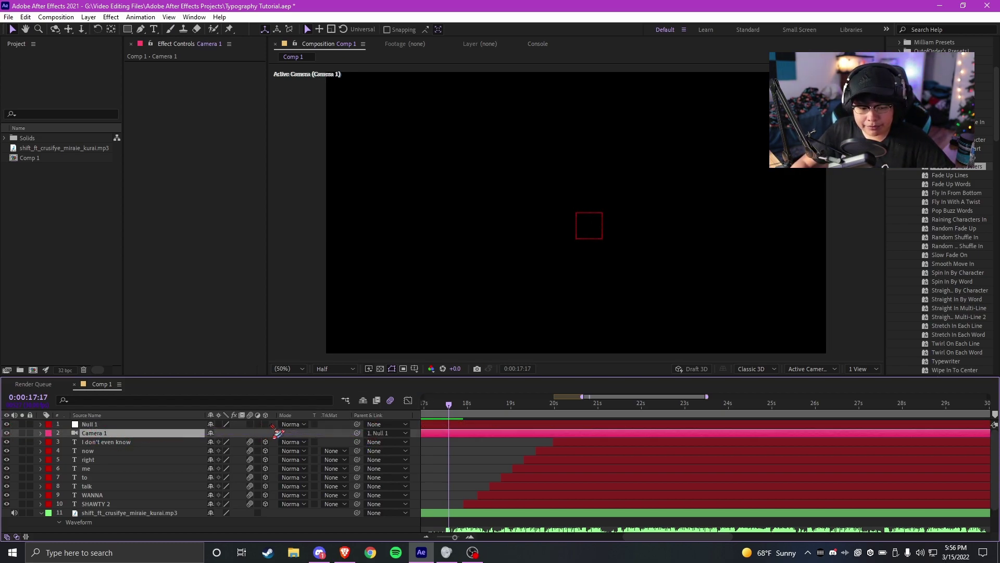
{"action": "left_click", "coordinate": [92, 425]}
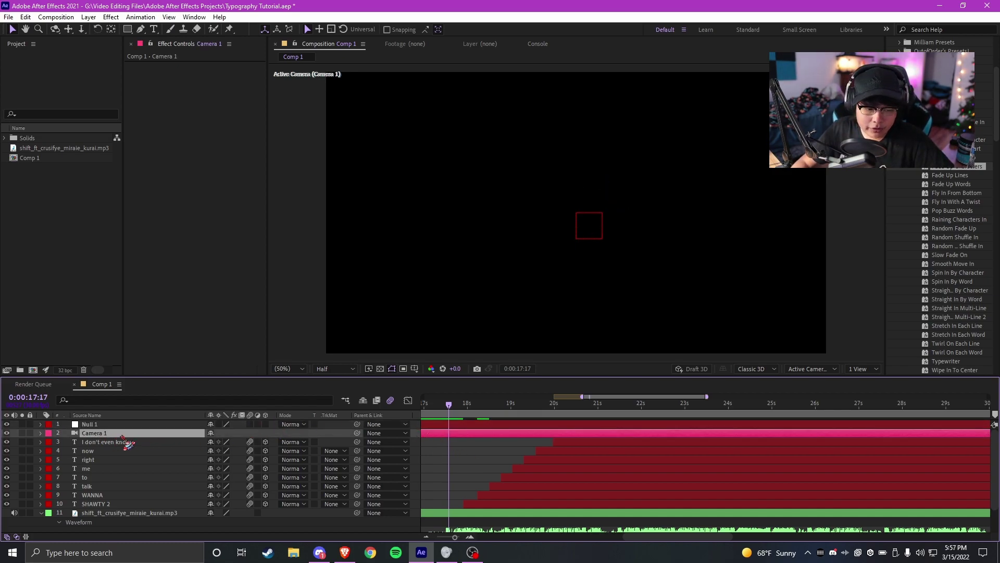
- Turn Null 1 into a 3D layer
{"action": "left_click", "coordinate": [97, 424]}
{"action": "left_click", "coordinate": [264, 424]}
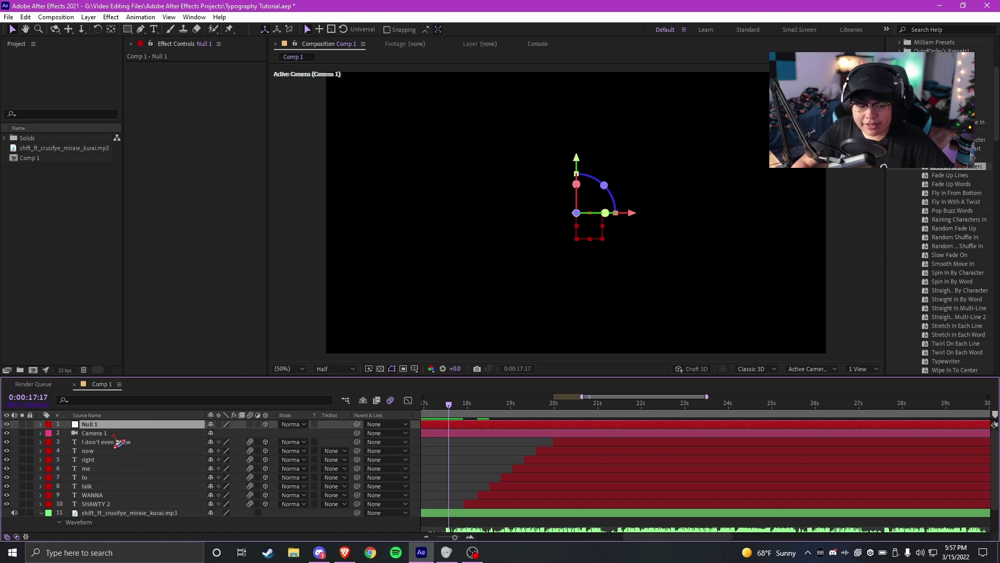
{"action": "left_click", "coordinate": [106, 433]}
{"action": "left_click", "coordinate": [98, 425]}
{"action": "left_click", "coordinate": [104, 434]}
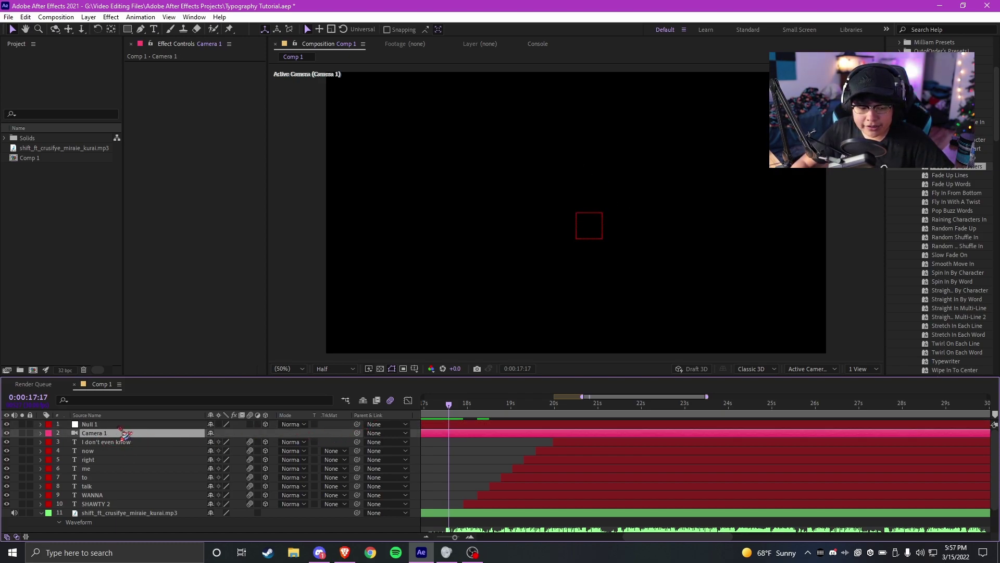
- Parent the Camera 1 layer to Null 1
{"action": "left_click", "coordinate": [119, 425]}
{"action": "left_click", "coordinate": [321, 434]}
{"action": "left_click_drag", "start_coordinate": [361, 442], "coordinate": [96, 427]}
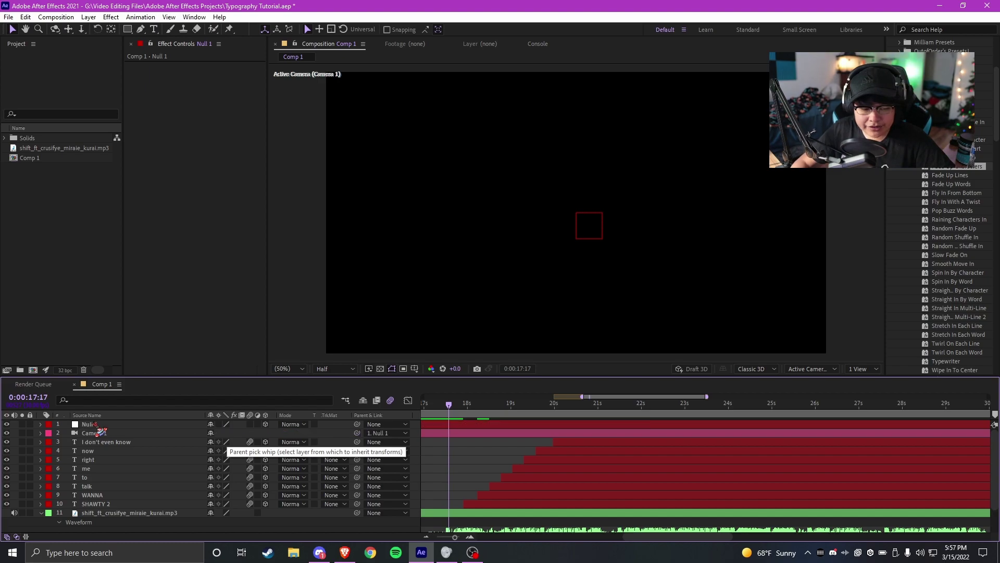
- Play the sequence to 0:00:19:22 and try moving Null 1 in the composition to shift the camera view
{"action": "left_click", "coordinate": [93, 424]}
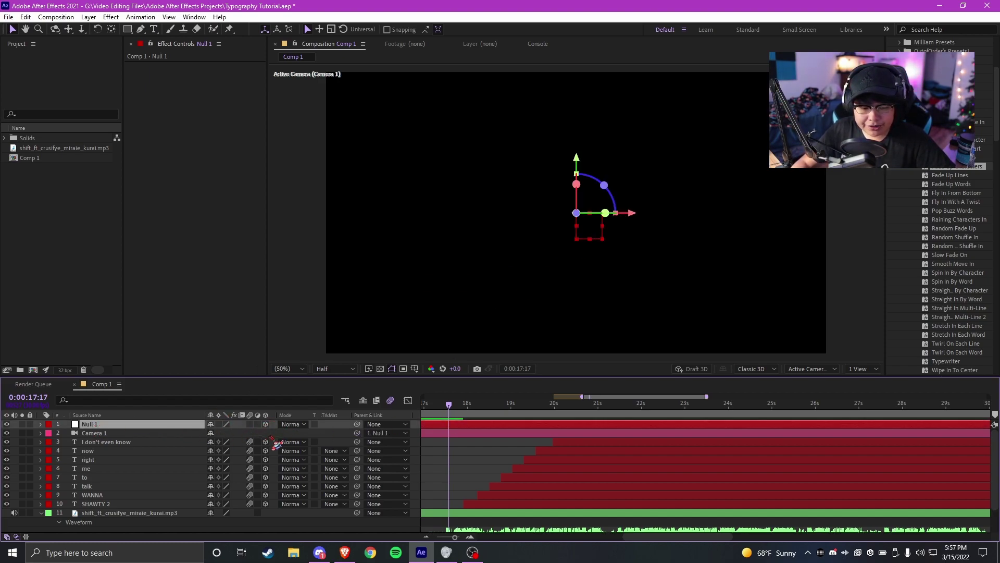
{"action": "key", "text": "space"}
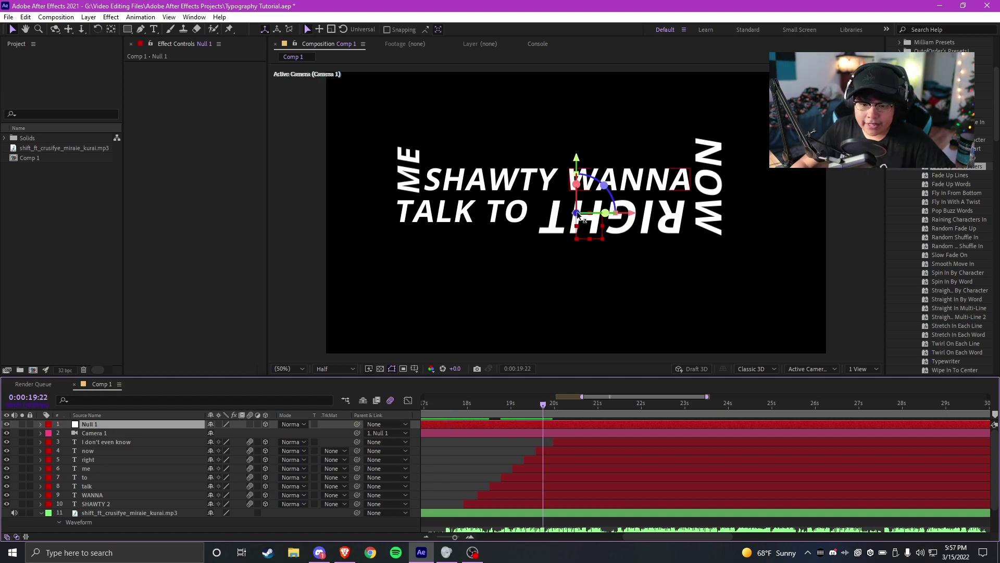
{"action": "left_click_drag", "start_coordinate": [577, 214], "coordinate": [504, 401]}
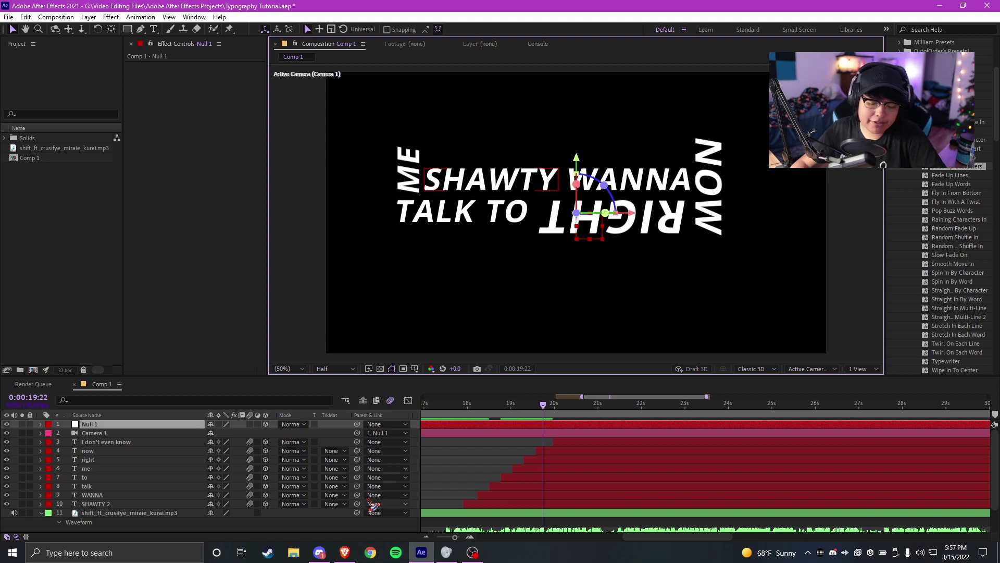
- Try changing Null 1's Z position and rotation to move the camera, and undo the changes
{"action": "key", "text": "p"}
{"action": "left_click_drag", "start_coordinate": [244, 433], "coordinate": [839, 380]}
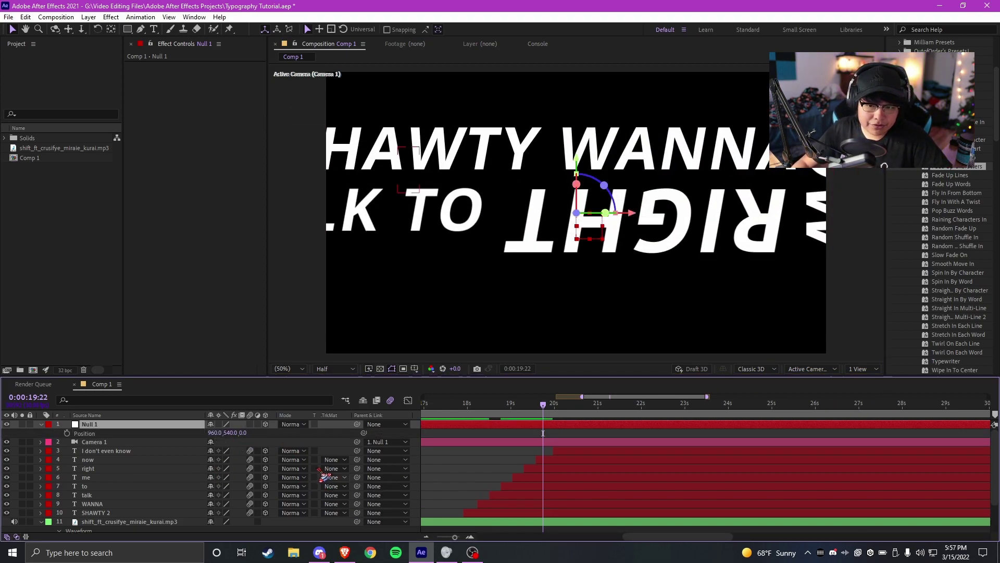
{"action": "key", "text": "r"}
{"action": "left_click_drag", "start_coordinate": [219, 442], "coordinate": [434, 436]}
{"action": "key", "text": "ctrl+z"}
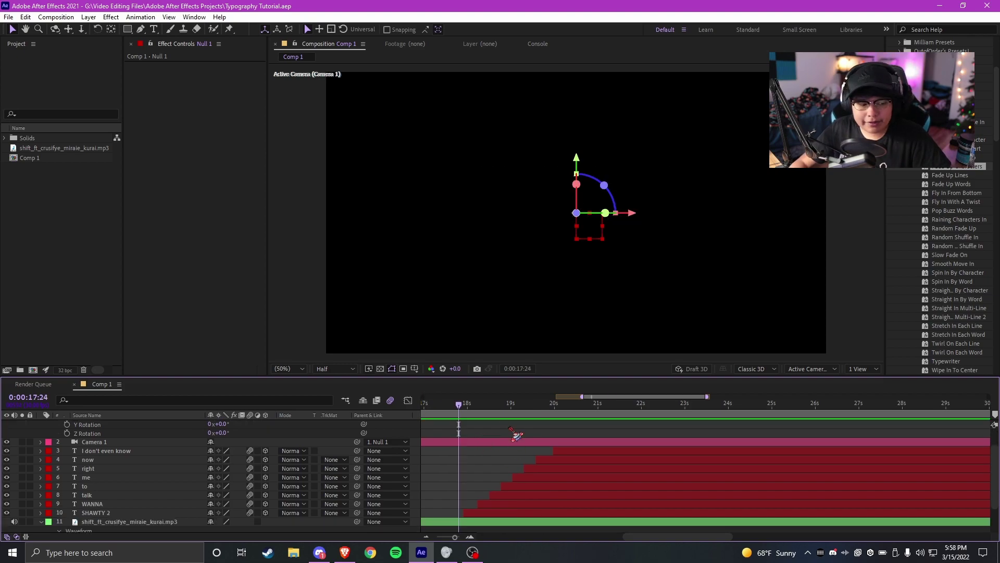
- Add a Position keyframe to Null 1 at 0:00:18:02
{"action": "scroll", "coordinate": [432, 447], "scroll_direction": "up", "scroll_amount": 1}
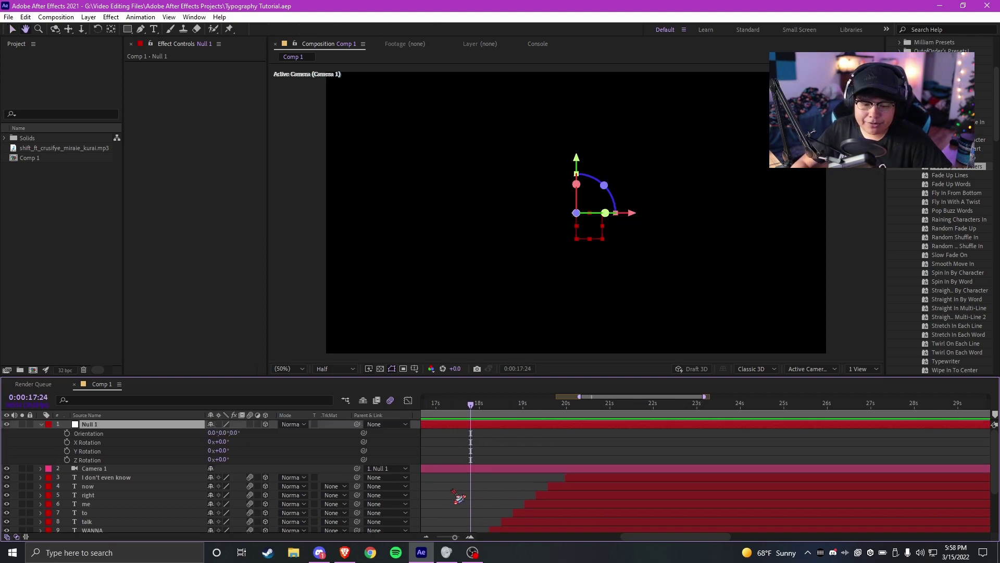
{"action": "scroll", "coordinate": [481, 453], "scroll_direction": "up", "scroll_amount": 1}
{"action": "scroll", "coordinate": [483, 451], "scroll_direction": "down", "scroll_amount": 2}
{"action": "scroll", "coordinate": [484, 448], "scroll_direction": "up", "scroll_amount": 1}
{"action": "scroll", "coordinate": [475, 404], "scroll_direction": "up", "scroll_amount": 1}
{"action": "mouse_move", "coordinate": [476, 404]}
{"action": "left_mouse_down"}
{"action": "mouse_move", "coordinate": [485, 404]}
{"action": "mouse_move", "coordinate": [464, 413]}
{"action": "mouse_move", "coordinate": [484, 412]}
{"action": "left_mouse_up"}
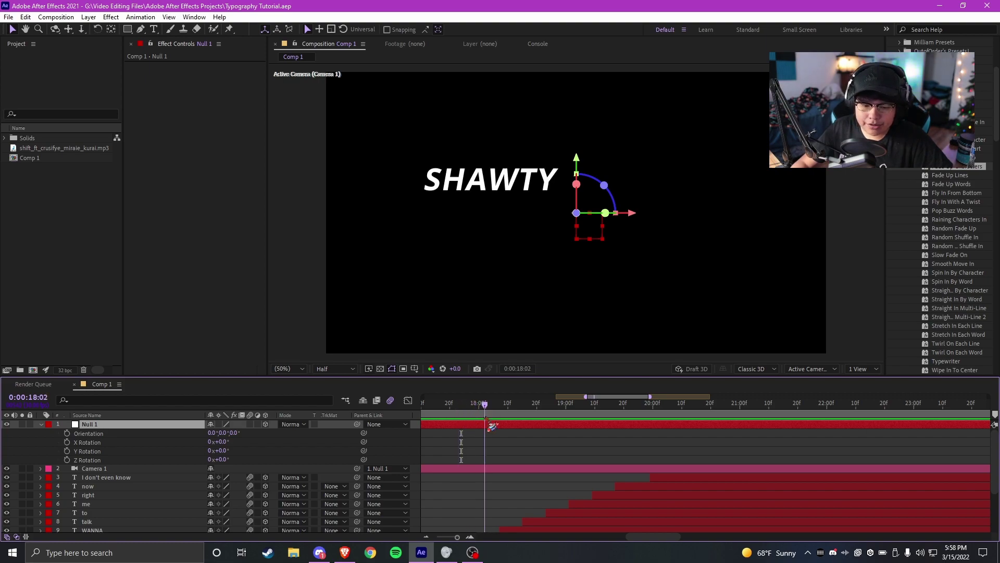
{"action": "left_click", "coordinate": [90, 444]}
{"action": "left_click", "coordinate": [86, 451]}
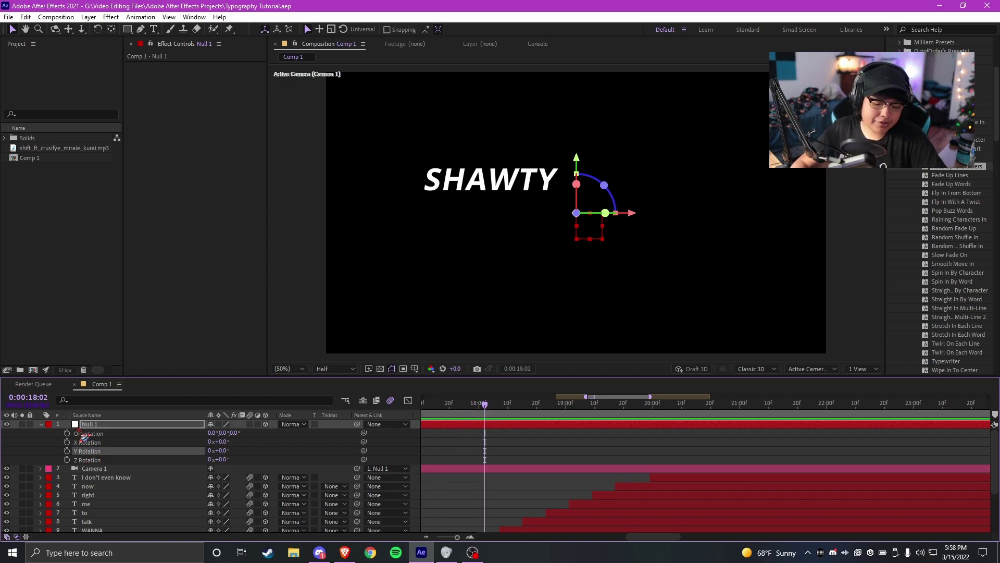
{"action": "key", "text": "alt+shift+p"}
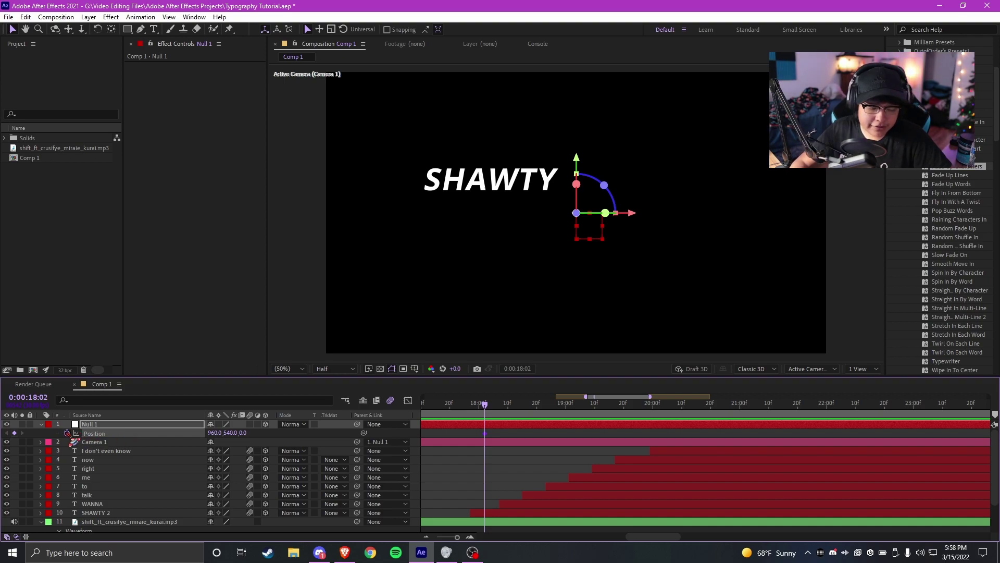
- Separate Null 1's Position property into individual X, Y and Z dimensions
{"action": "right_click", "coordinate": [103, 440]}
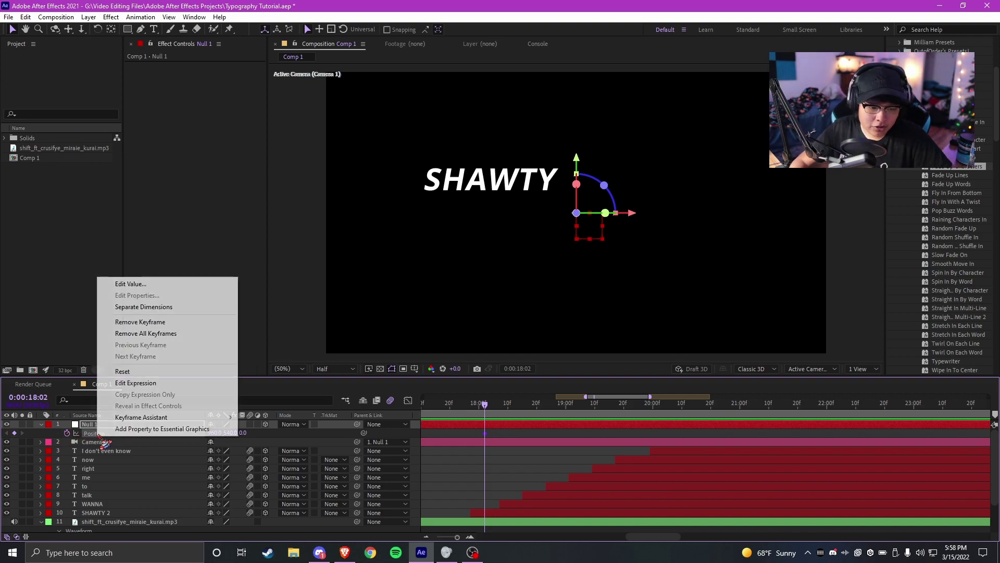
{"action": "left_click", "coordinate": [140, 306]}
{"action": "left_click", "coordinate": [509, 441]}
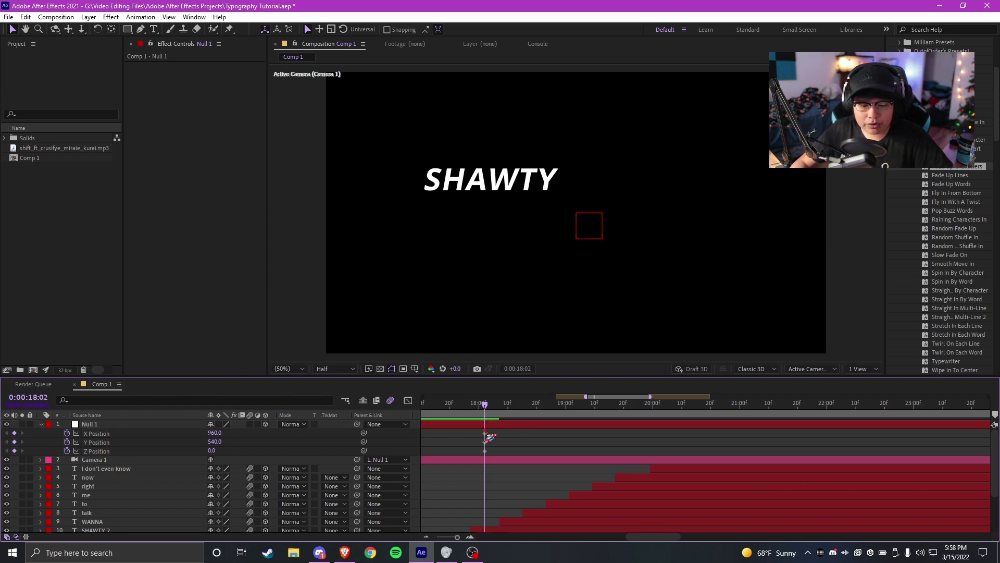
- Try changing Null 1's X Position at 0:00:18:02 and 0:00:18:14, and undo the changes
{"action": "left_click_drag", "start_coordinate": [214, 433], "coordinate": [10, 442]}
{"action": "left_click", "coordinate": [520, 406]}
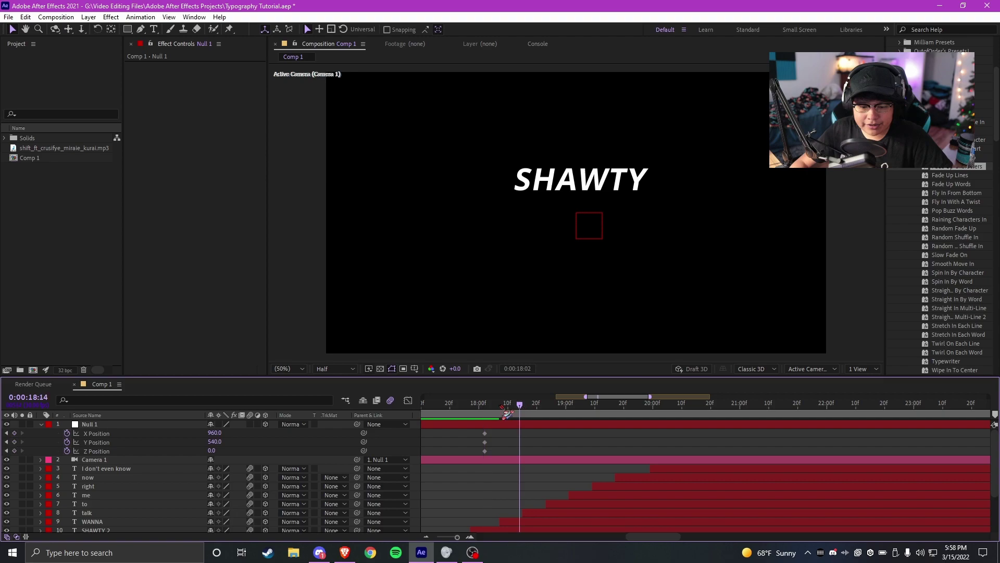
{"action": "left_click_drag", "start_coordinate": [215, 433], "coordinate": [313, 447]}
{"action": "key", "text": "ctrl+z"}
{"action": "key", "text": "ctrl+z"}
{"action": "key", "text": "ctrl+z"}
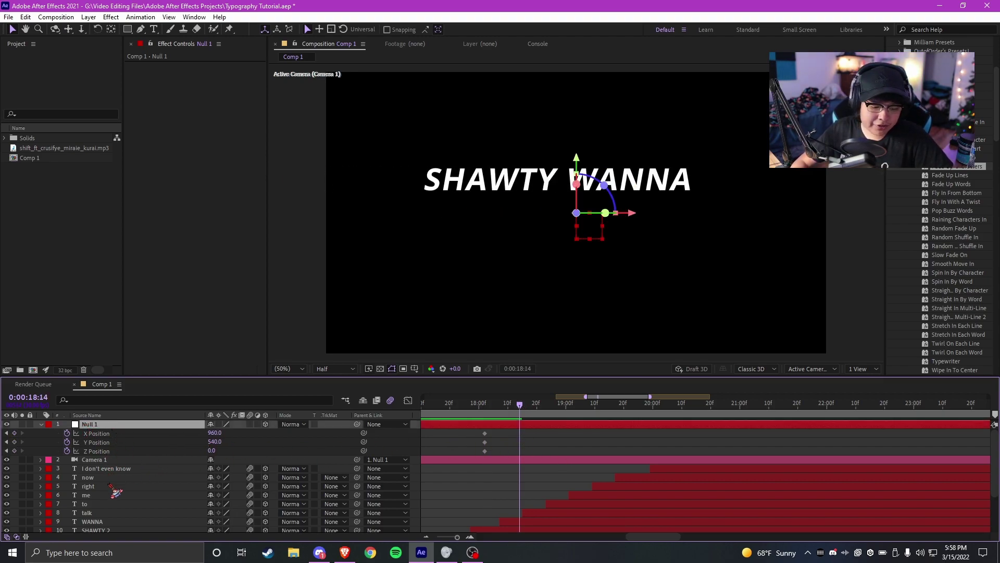
- Add keyframes for Null 1's X, Y and Z Rotation at 0:00:18:02
{"action": "key", "text": "r"}
{"action": "left_click", "coordinate": [489, 406]}
{"action": "key", "text": "p"}
{"action": "key", "text": "="}
{"action": "key", "text": "="}
{"action": "left_click_drag", "start_coordinate": [495, 406], "coordinate": [485, 406]}
{"action": "key", "text": "r"}
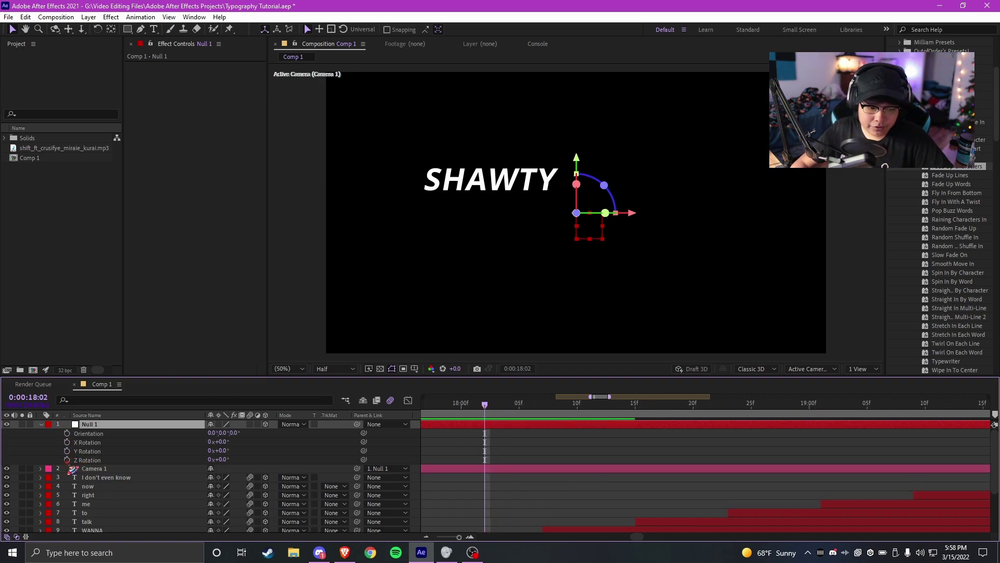
{"action": "left_click_drag", "start_coordinate": [67, 460], "coordinate": [67, 442]}
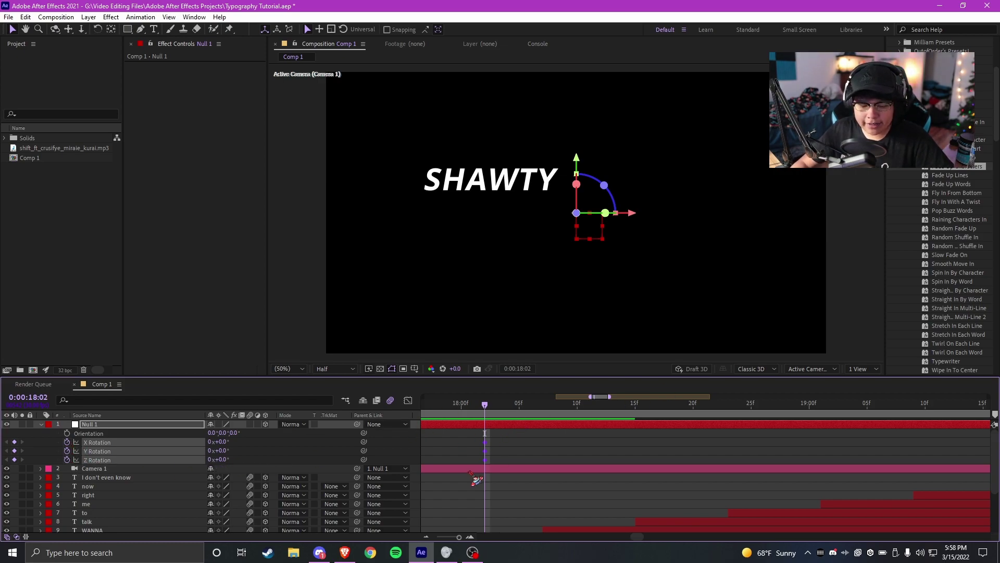
{"action": "left_click", "coordinate": [497, 442]}
{"action": "scroll", "coordinate": [495, 439], "scroll_direction": "down", "scroll_amount": 1}
{"action": "left_click", "coordinate": [516, 424]}
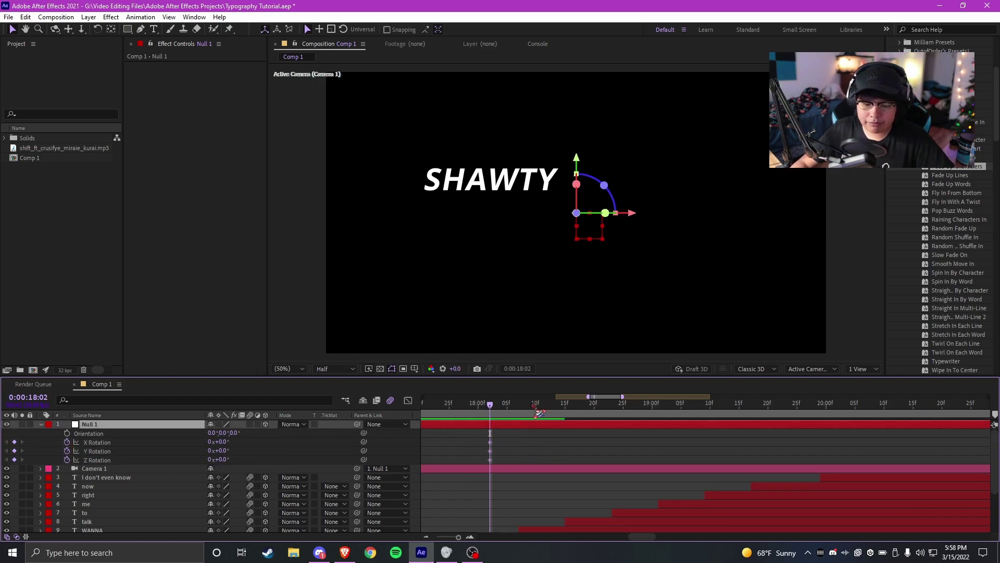
- Reveal all of Null 1's keyframed properties, enlarge the timeline area, and move the position and rotation keyframes to 0:00:17:26
{"action": "key", "text": "u"}
{"action": "scroll", "coordinate": [559, 450], "scroll_direction": "down", "scroll_amount": 1}
{"action": "scroll", "coordinate": [594, 450], "scroll_direction": "up", "scroll_amount": 1}
{"action": "left_click_drag", "start_coordinate": [521, 384], "coordinate": [522, 364]}
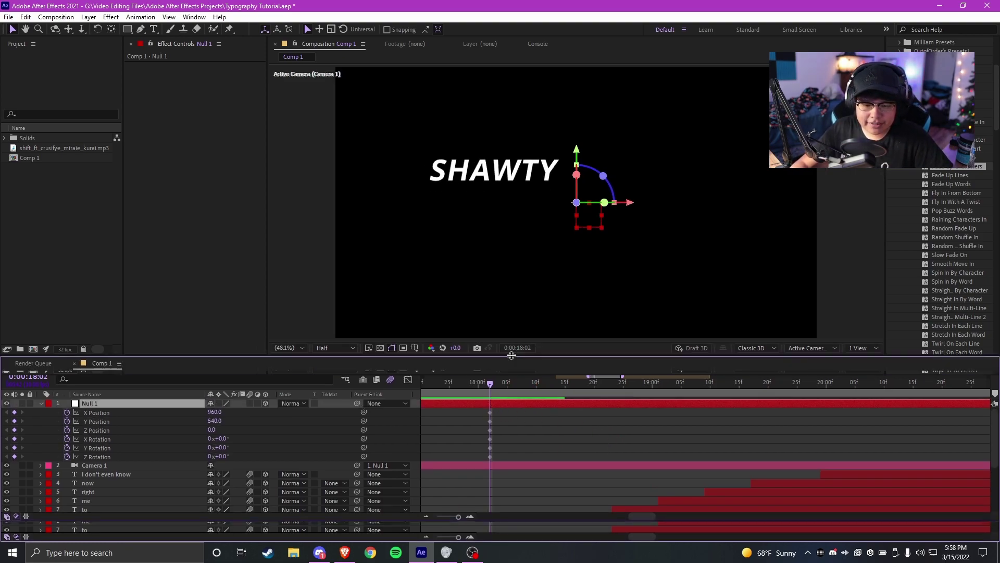
{"action": "left_click_drag", "start_coordinate": [505, 419], "coordinate": [484, 425]}
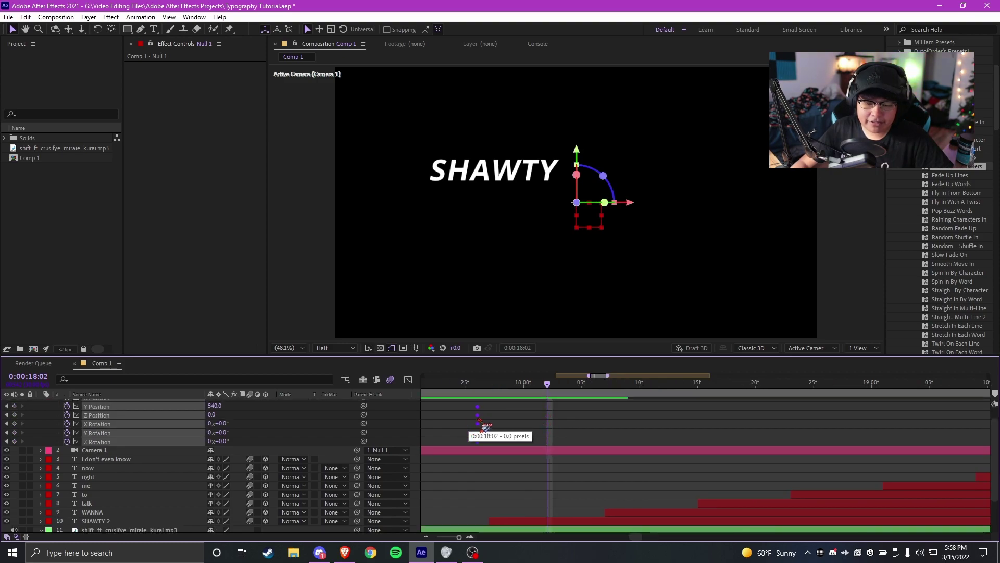
{"action": "left_click", "coordinate": [477, 390]}
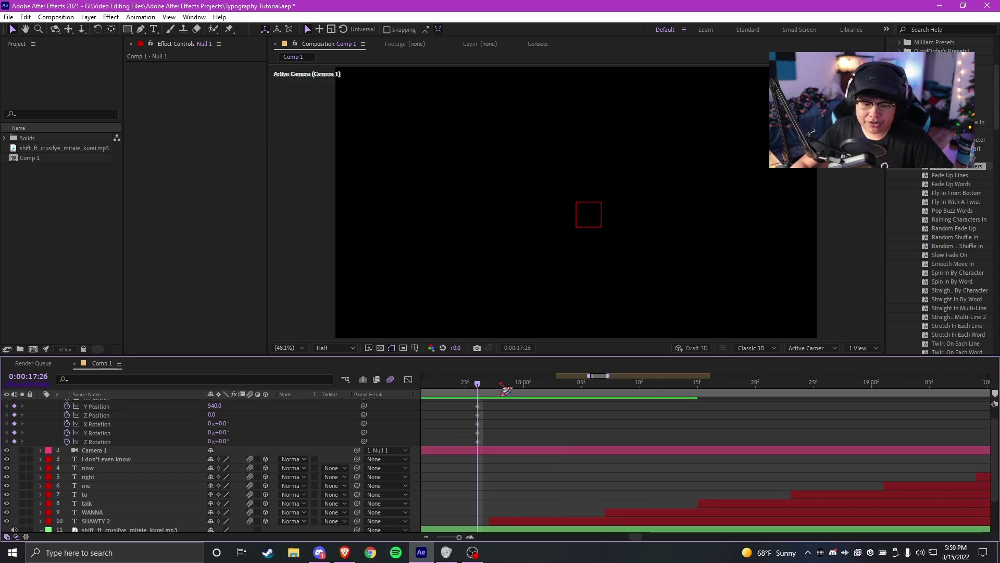
- Set Null 1's Z Position to 1682 at 0:00:18:00 to bring the camera closer to the text
{"action": "left_click_drag", "start_coordinate": [502, 390], "coordinate": [512, 389]}
{"action": "scroll", "coordinate": [312, 422], "scroll_direction": "up", "scroll_amount": 1}
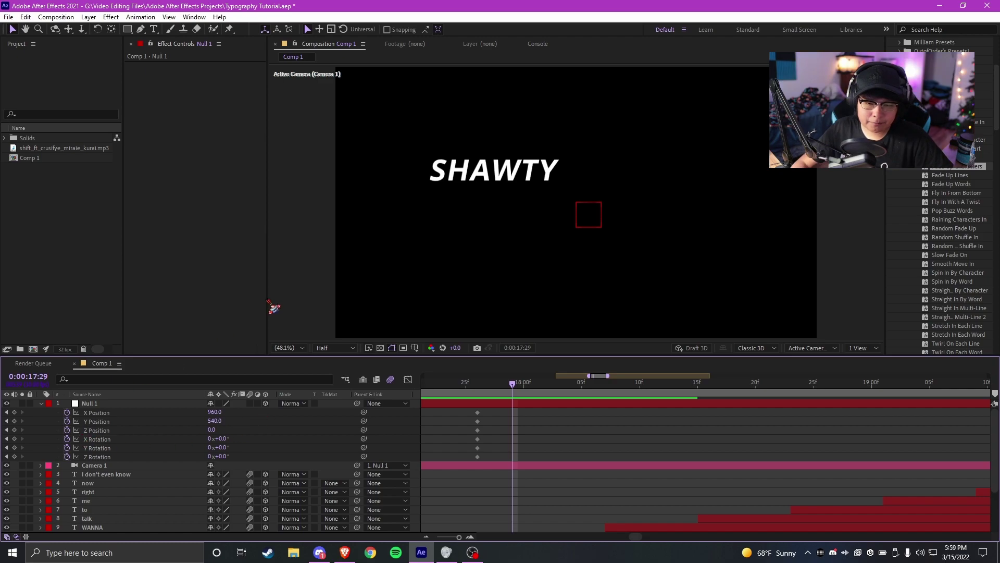
{"action": "scroll", "coordinate": [541, 443], "scroll_direction": "down", "scroll_amount": 1}
{"action": "scroll", "coordinate": [542, 443], "scroll_direction": "up", "scroll_amount": 1}
{"action": "left_click", "coordinate": [524, 390]}
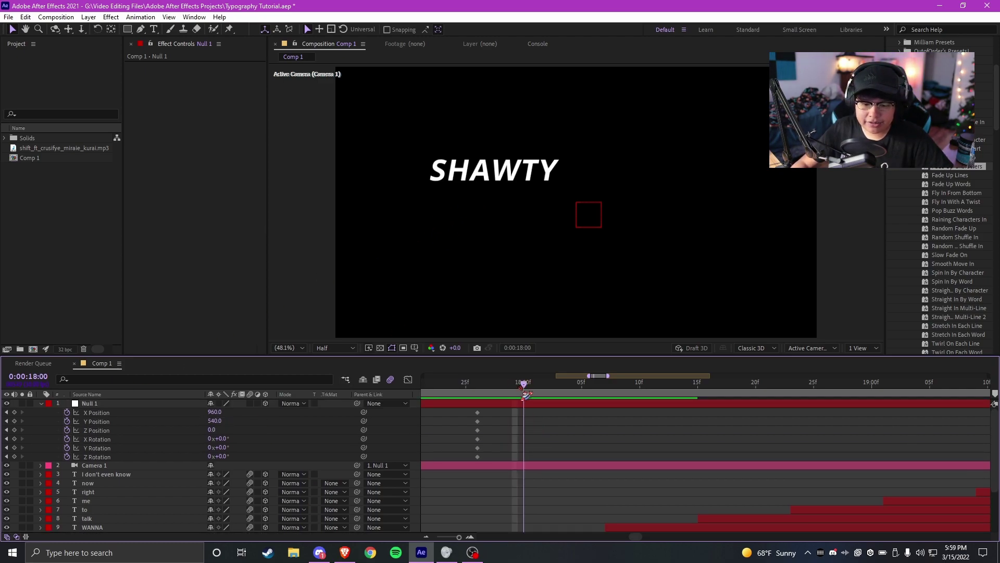
{"action": "left_click_drag", "start_coordinate": [215, 430], "coordinate": [573, 429]}
{"action": "left_click_drag", "start_coordinate": [236, 446], "coordinate": [246, 446]}
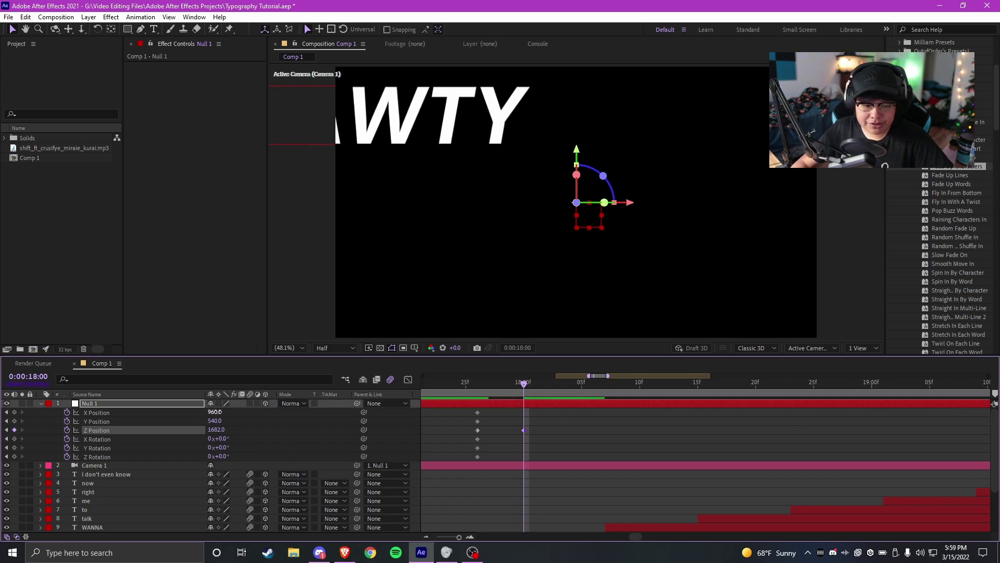
- Center SHAWTY in the frame by setting Null 1's X Position to 651 and Y Position to 427 at 0:00:18:00
{"action": "left_click_drag", "start_coordinate": [219, 413], "coordinate": [627, 404]}
{"action": "left_click_drag", "start_coordinate": [469, 412], "coordinate": [106, 455]}
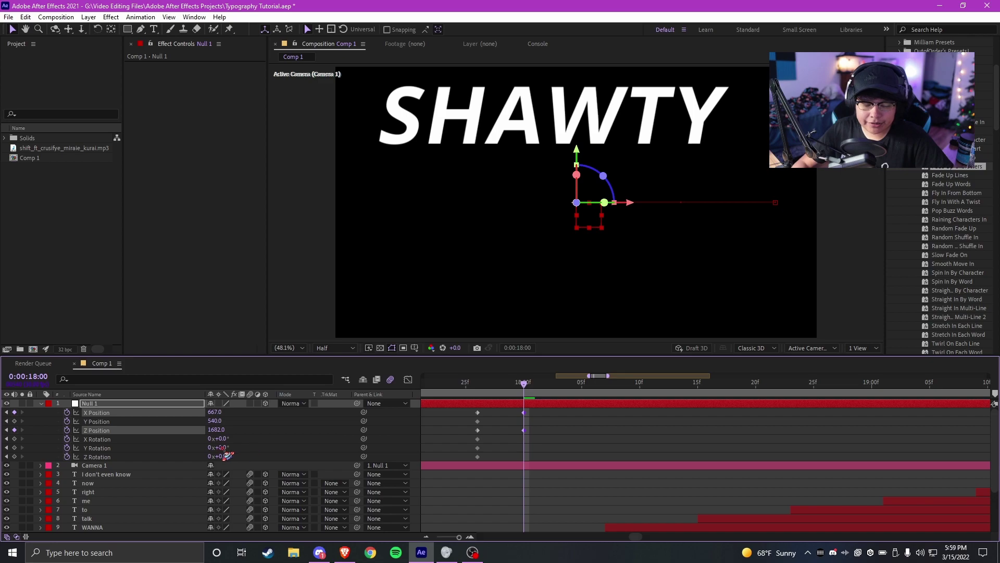
{"action": "left_click_drag", "start_coordinate": [214, 420], "coordinate": [151, 421]}
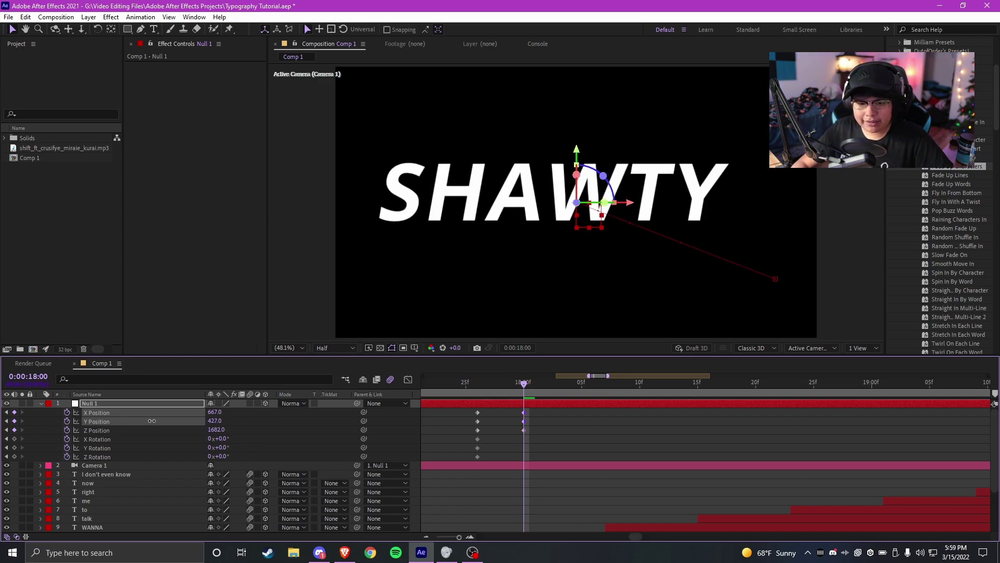
{"action": "mouse_move", "coordinate": [216, 415]}
{"action": "left_mouse_down"}
{"action": "mouse_move", "coordinate": [224, 414]}
{"action": "mouse_move", "coordinate": [215, 415]}
{"action": "left_mouse_up"}
{"action": "scroll", "coordinate": [161, 438], "scroll_direction": "down", "scroll_amount": 3}
{"action": "scroll", "coordinate": [90, 426], "scroll_direction": "up", "scroll_amount": 3}
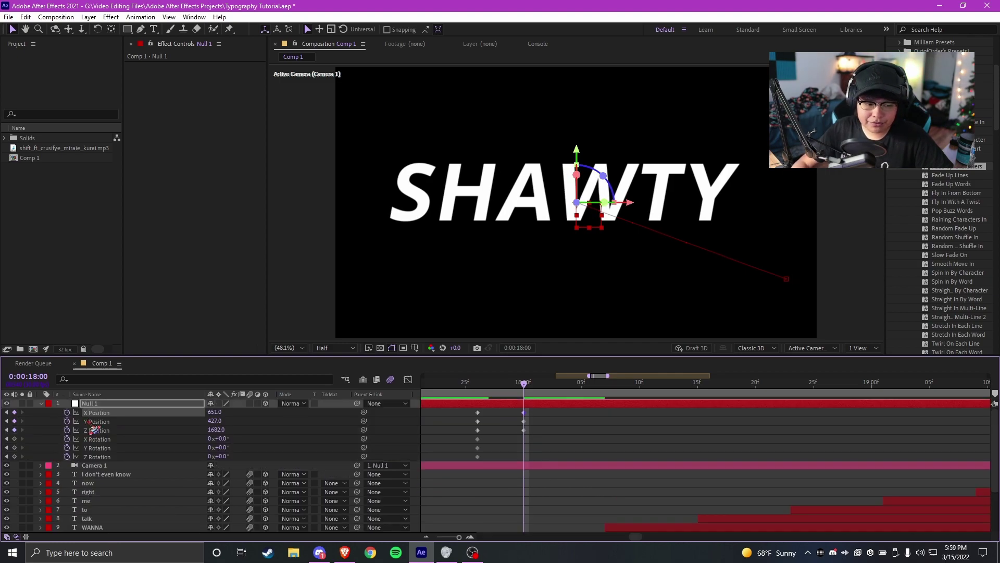
- Try scaling the SHAWTY 2 layer to 18% and preview it against WANNA up to 0:00:18:13
{"action": "scroll", "coordinate": [137, 461], "scroll_direction": "down", "scroll_amount": 3}
{"action": "left_click", "coordinate": [112, 475]}
{"action": "key", "text": "s"}
{"action": "key", "text": "space"}
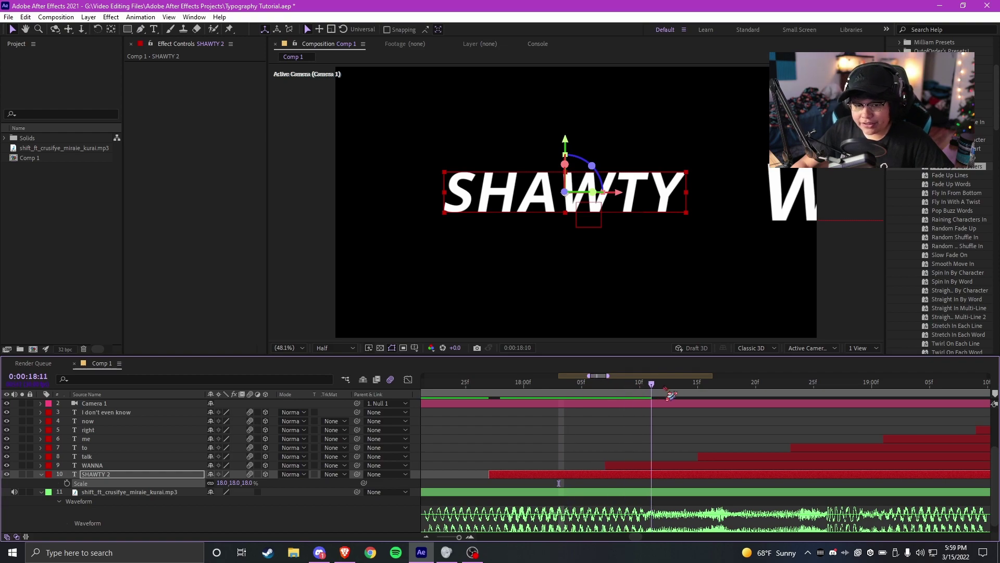
{"action": "left_click_drag", "start_coordinate": [571, 405], "coordinate": [662, 384]}
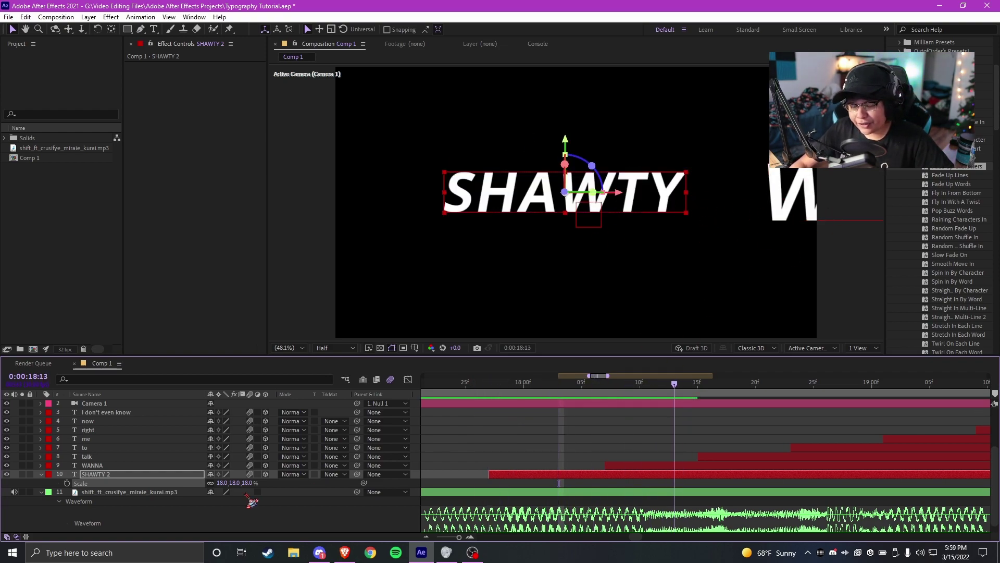
{"action": "key", "text": "j"}
{"action": "scroll", "coordinate": [562, 458], "scroll_direction": "down", "scroll_amount": 1}
{"action": "scroll", "coordinate": [592, 466], "scroll_direction": "up", "scroll_amount": 3}
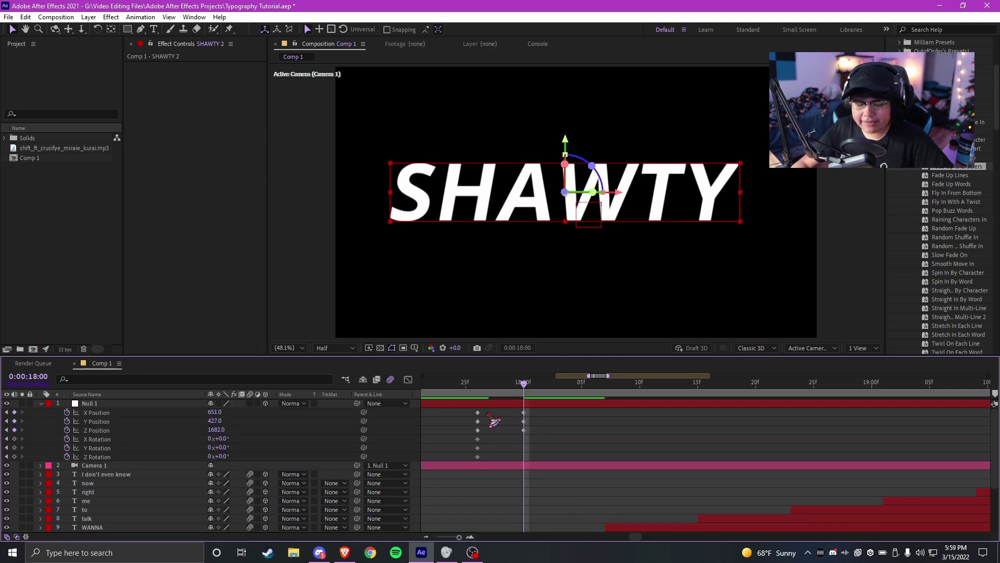
{"action": "left_click", "coordinate": [268, 438]}
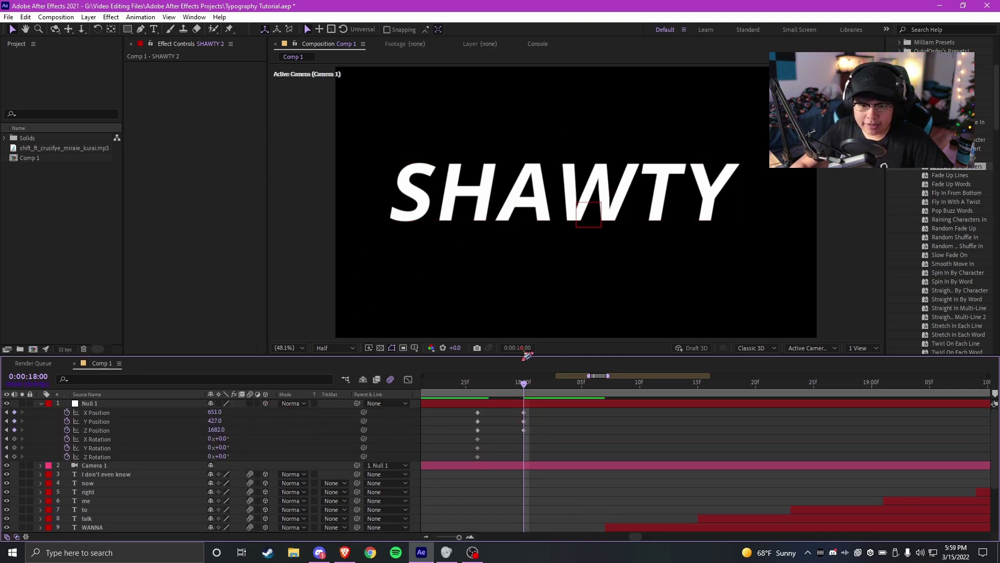
{"action": "scroll", "coordinate": [156, 469], "scroll_direction": "down", "scroll_amount": 3}
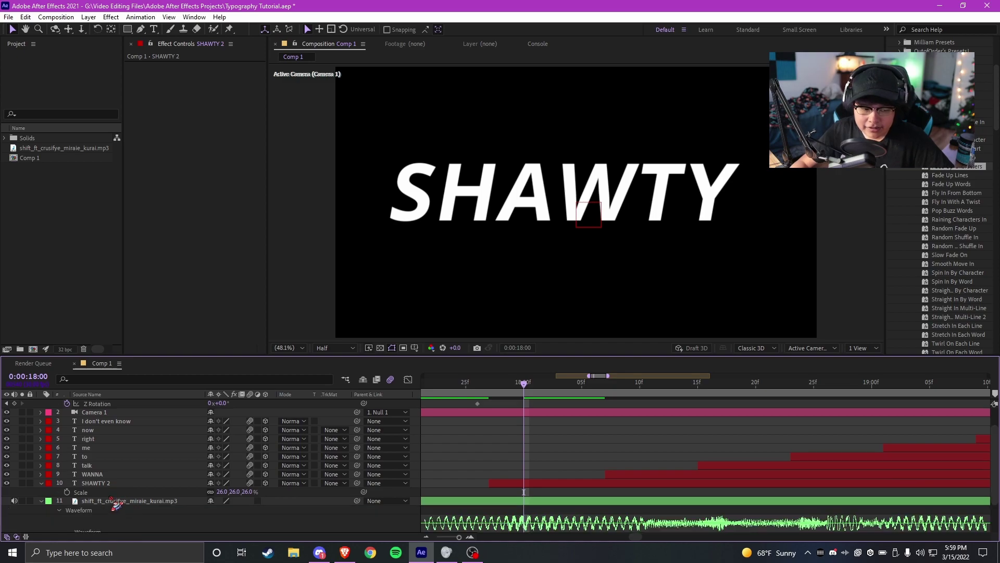
{"action": "left_click", "coordinate": [42, 465]}
{"action": "scroll", "coordinate": [493, 443], "scroll_direction": "up", "scroll_amount": 3}
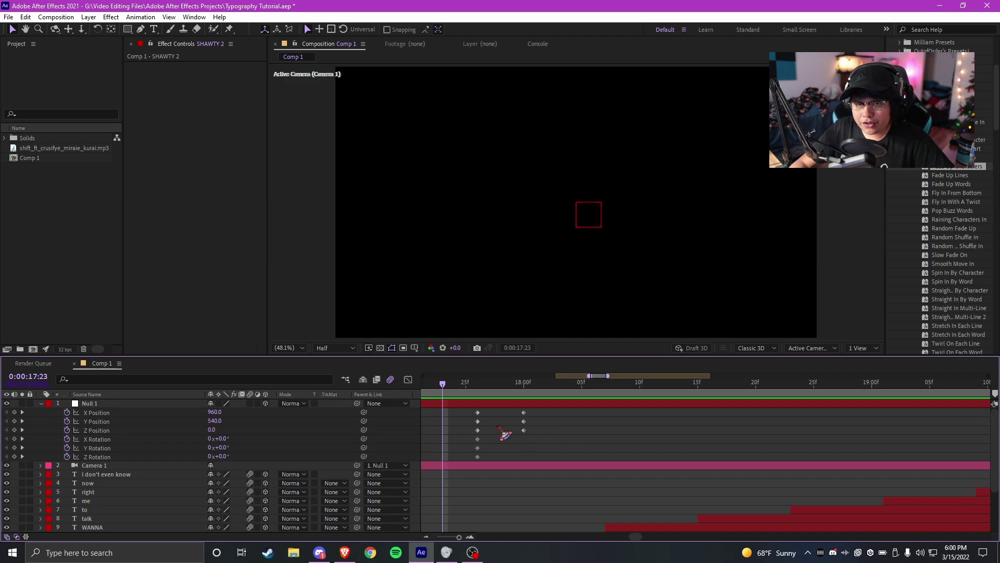
- Set Null 1's X Position to 1146 at 0:00:18:10 to frame WANNA, and play back the camera move
{"action": "key", "text": "space"}
{"action": "left_click_drag", "start_coordinate": [628, 384], "coordinate": [637, 380]}
{"action": "left_click_drag", "start_coordinate": [216, 413], "coordinate": [461, 398]}
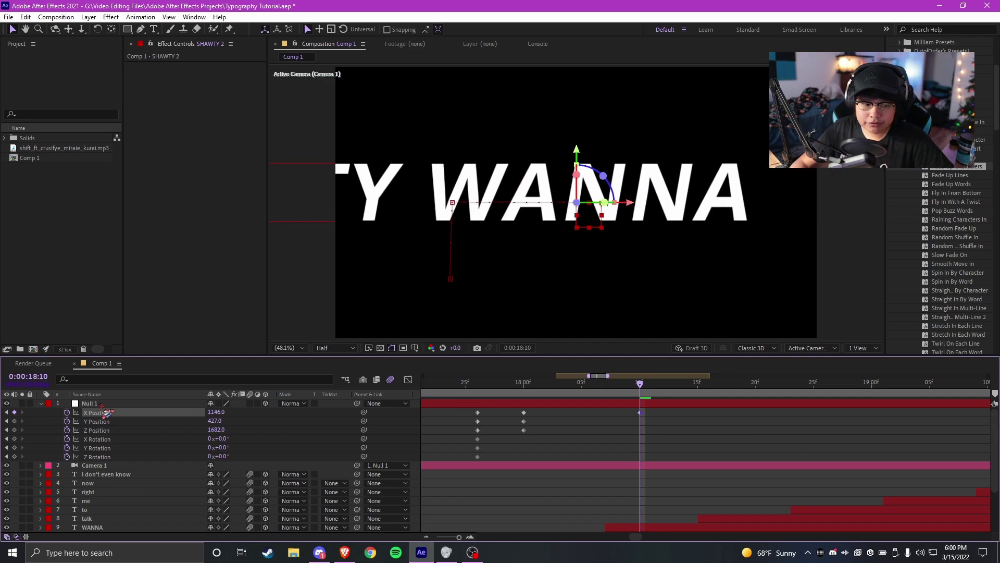
{"action": "left_click", "coordinate": [96, 412]}
{"action": "scroll", "coordinate": [663, 410], "scroll_direction": "right", "scroll_amount": 2}
{"action": "scroll", "coordinate": [629, 427], "scroll_direction": "down", "scroll_amount": 1}
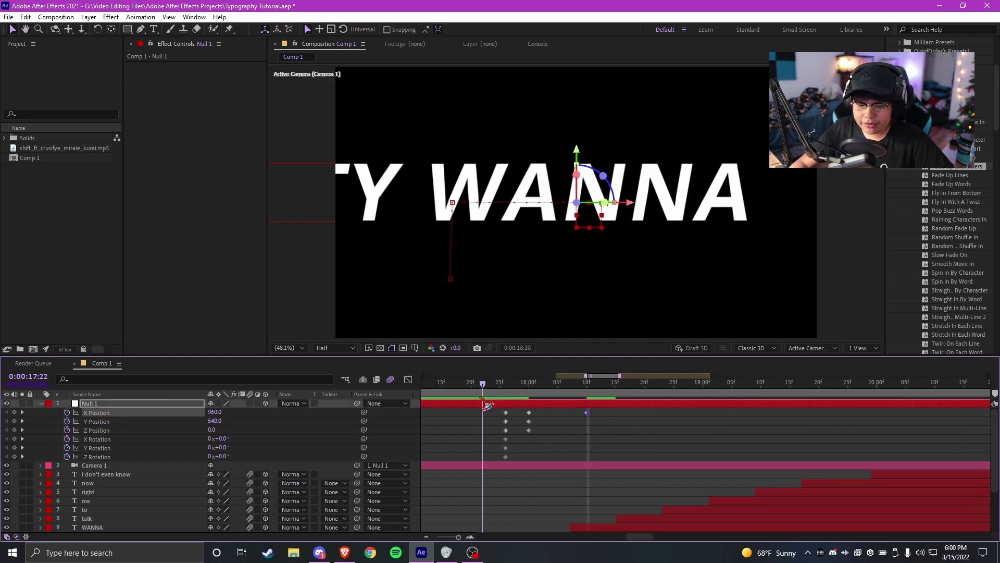
{"action": "key", "text": "space"}
{"action": "left_click_drag", "start_coordinate": [540, 389], "coordinate": [594, 385]}
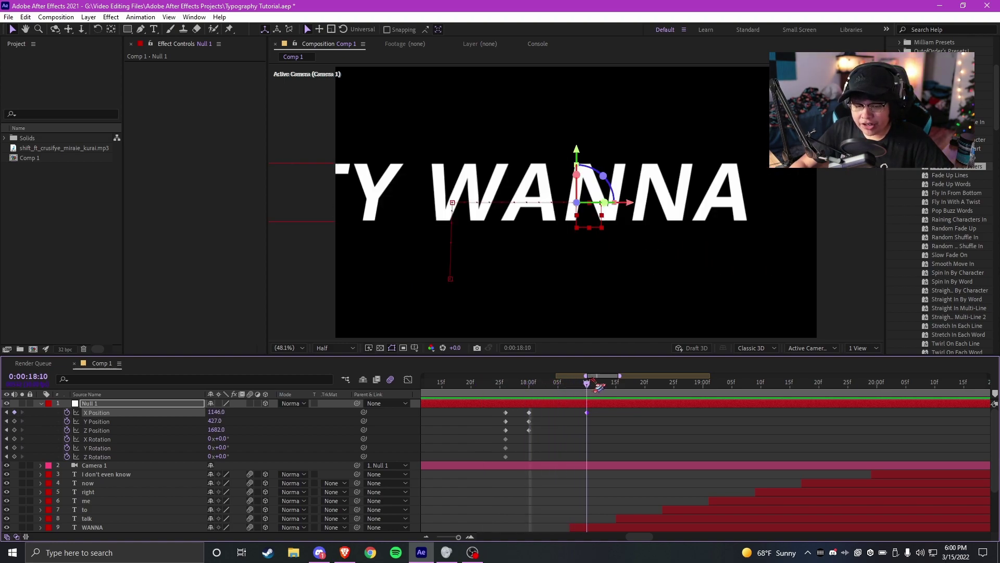
- Set Null 1's X Position to 463 at 0:00:18:19 to shift the camera toward TALK
{"action": "scroll", "coordinate": [620, 425], "scroll_direction": "right", "scroll_amount": 2}
{"action": "left_click", "coordinate": [595, 385]}
{"action": "left_click", "coordinate": [609, 386]}
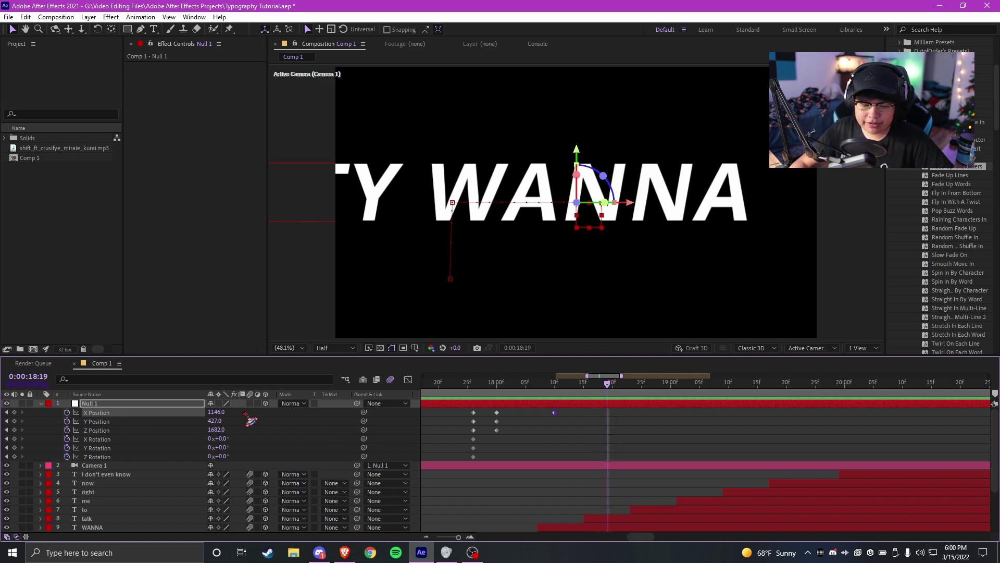
{"action": "left_click_drag", "start_coordinate": [217, 412], "coordinate": [146, 414]}
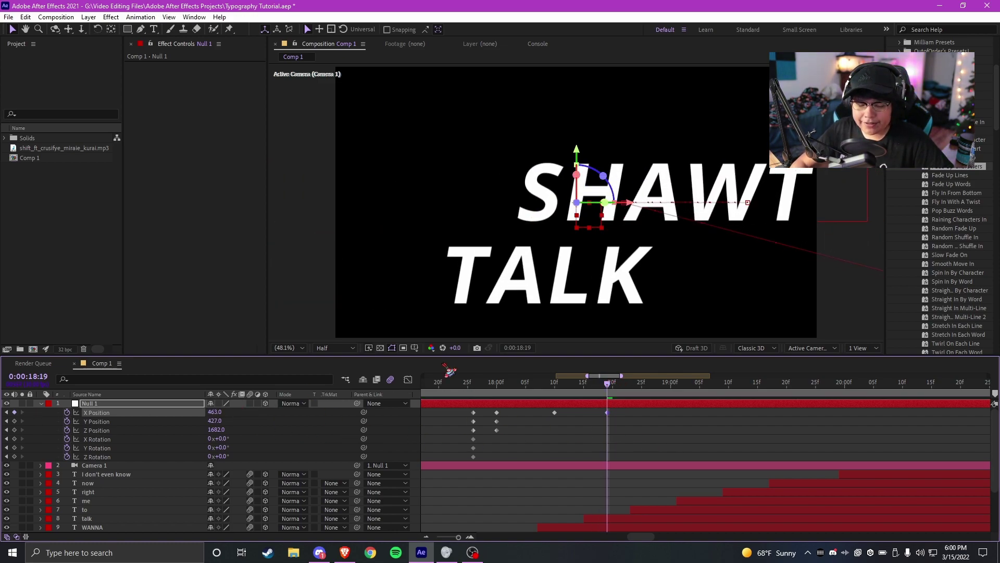
- Add a Y Position keyframe to Null 1 at 0:00:18:10 to hold its height until WANNA
{"action": "key", "text": "="}
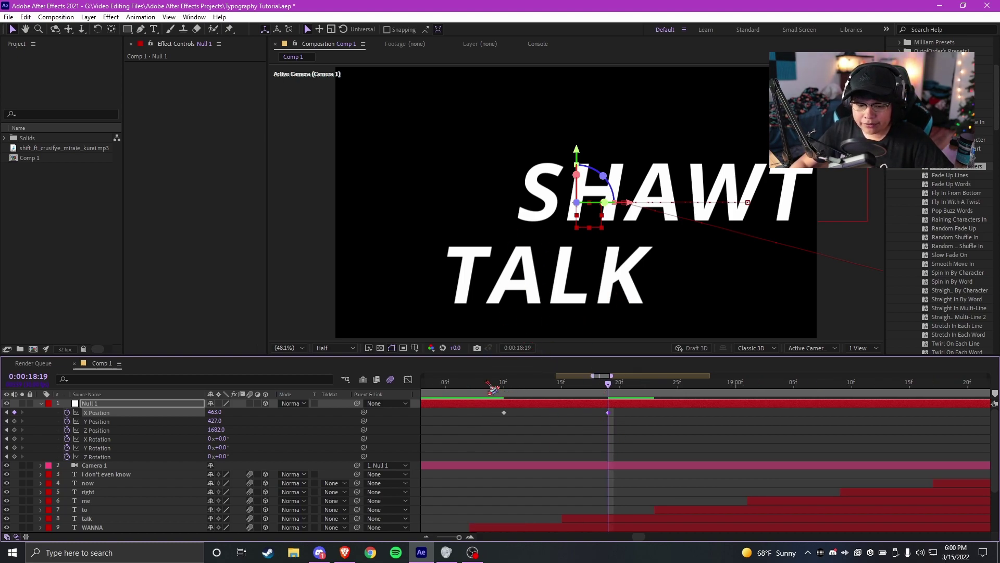
{"action": "left_click", "coordinate": [504, 385]}
{"action": "left_click_drag", "start_coordinate": [540, 435], "coordinate": [584, 435]}
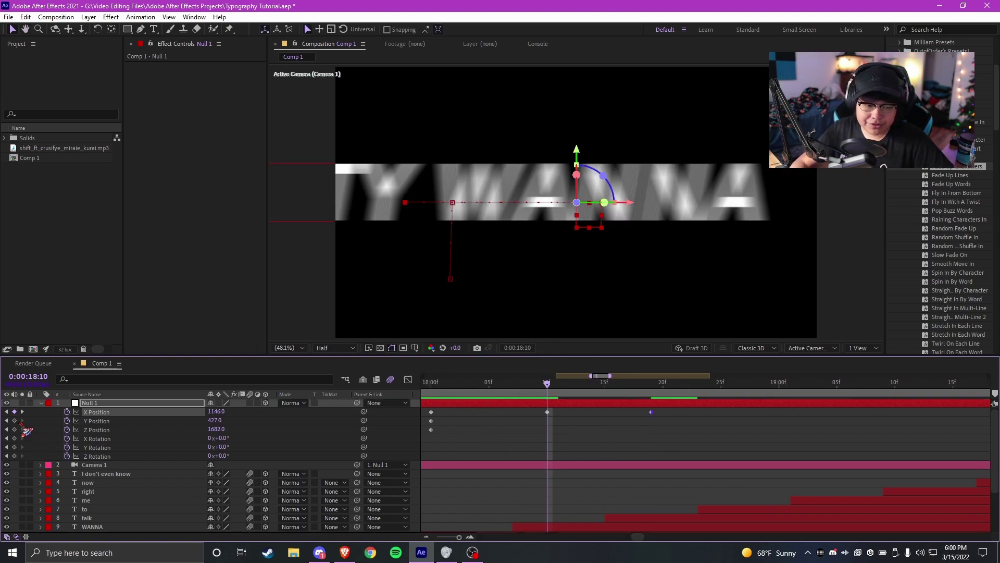
{"action": "left_click", "coordinate": [14, 420]}
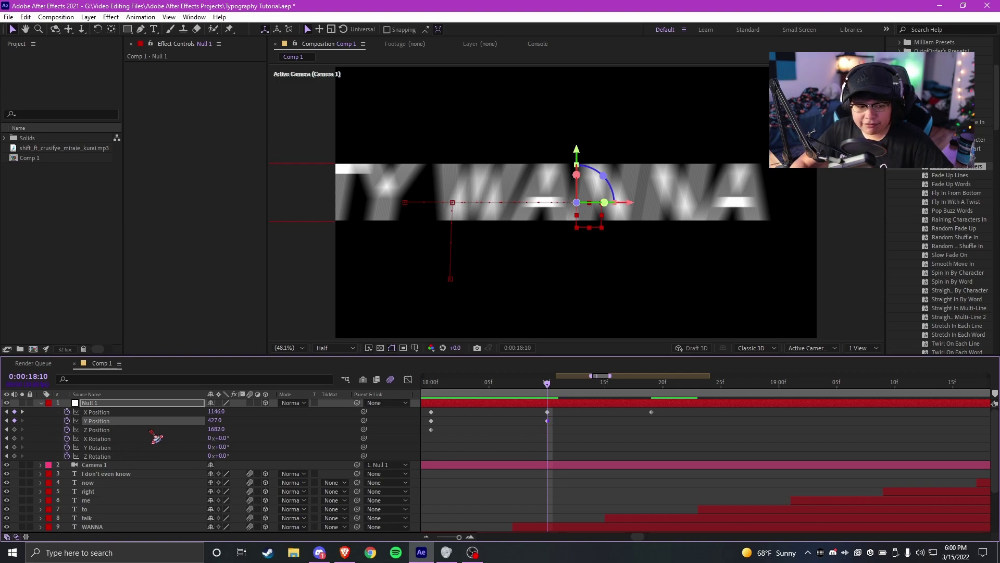
- Set Null 1's Y Position to 530 at 0:00:18:19 to lower the camera to TALK
{"action": "left_click", "coordinate": [652, 387]}
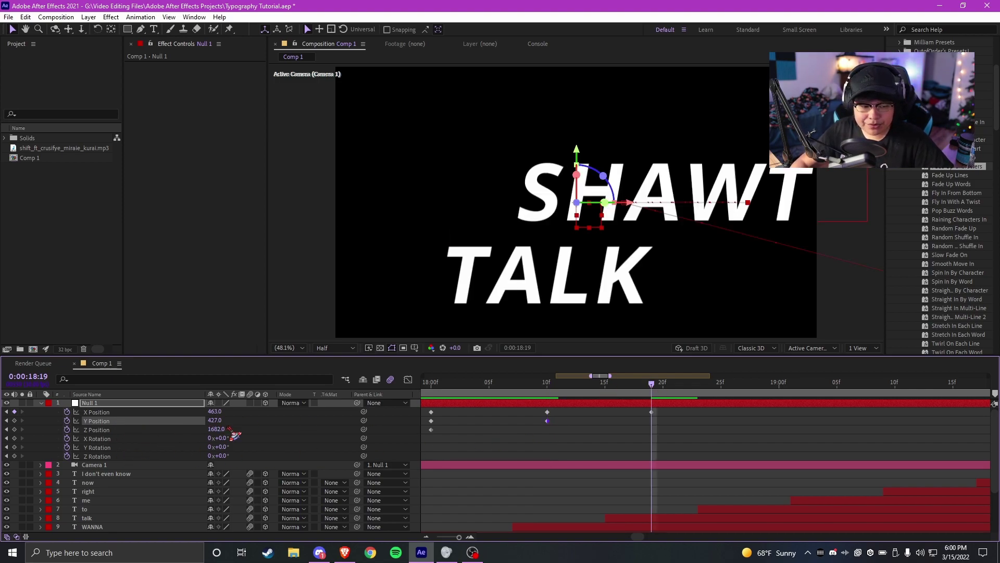
{"action": "left_click_drag", "start_coordinate": [239, 421], "coordinate": [292, 421]}
{"action": "scroll", "coordinate": [534, 454], "scroll_direction": "down", "scroll_amount": 1}
- Try deleting Null 1's Y Position keyframe at 0:00:18:10 and undo the deletion
{"action": "left_click_drag", "start_coordinate": [472, 388], "coordinate": [542, 426]}
{"action": "left_click", "coordinate": [540, 420]}
{"action": "key", "text": "Delete"}
{"action": "key", "text": "ctrl+z"}
{"action": "left_click", "coordinate": [462, 411]}
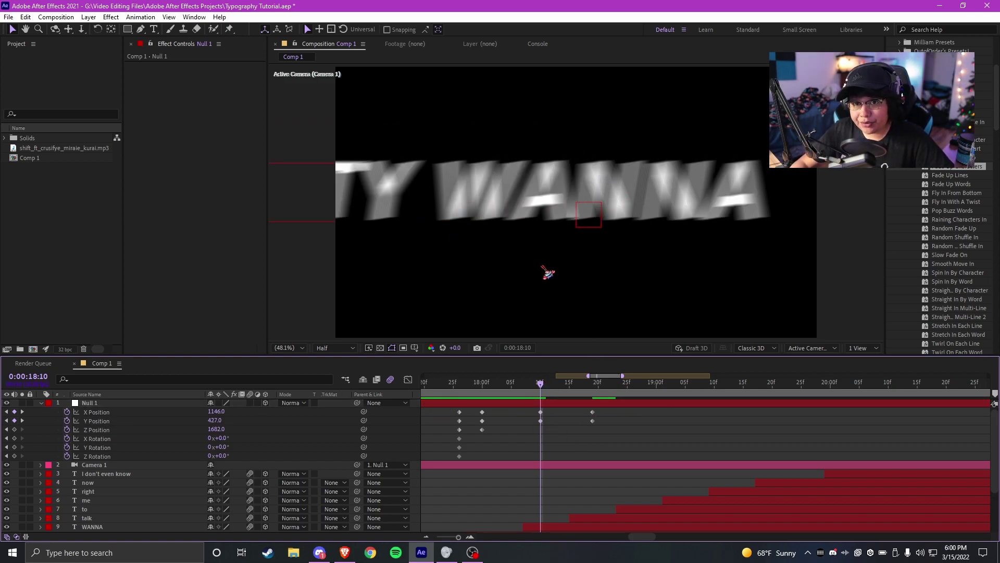
- Play back the camera move from 0:00:17:25 through SHAWTY, WANNA and TALK
{"action": "left_click", "coordinate": [454, 386]}
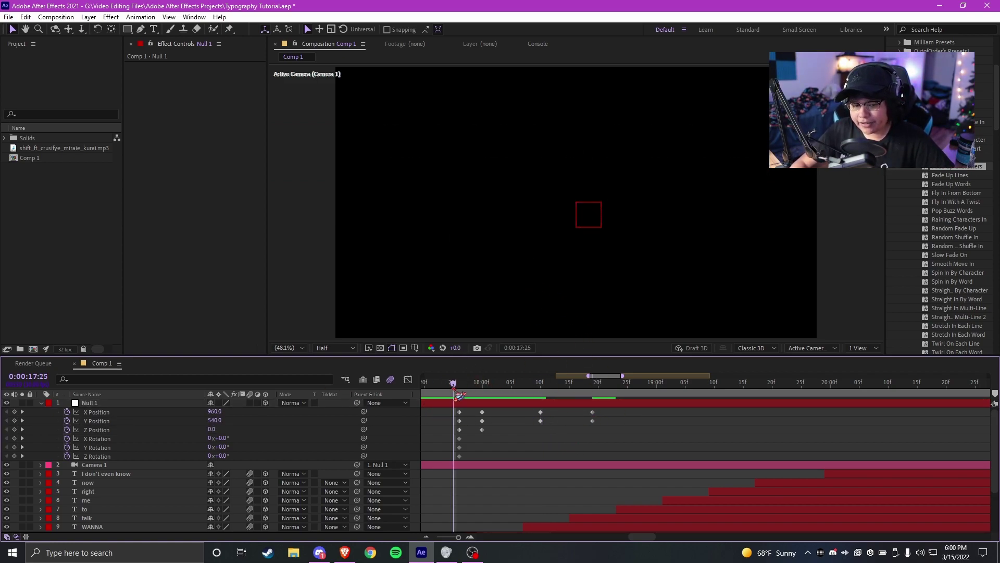
{"action": "left_click_drag", "start_coordinate": [501, 441], "coordinate": [516, 444]}
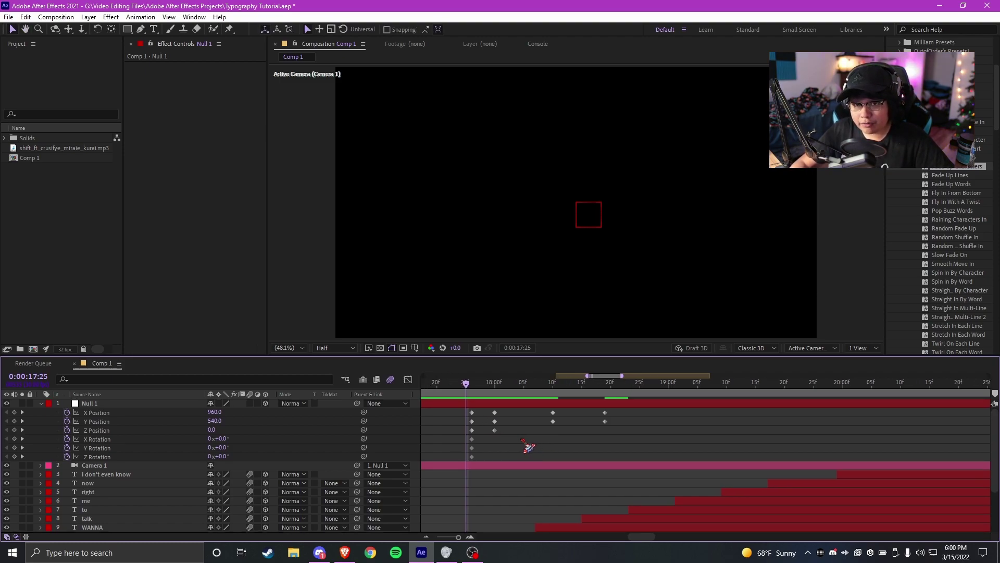
{"action": "key", "text": "space"}
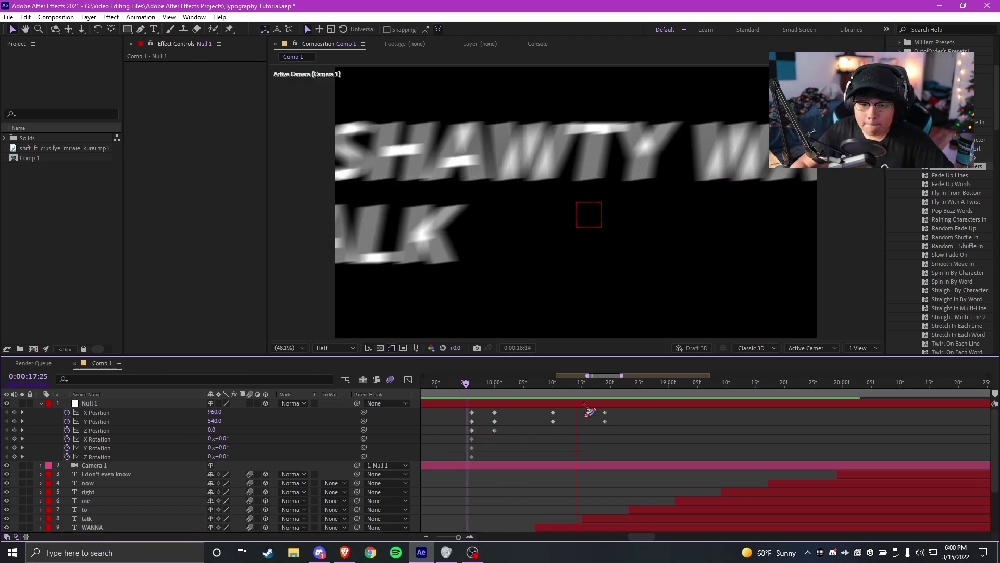
- Set Null 1's X Position to 715 at 0:00:18:27 to move toward TO, and play back the animation
{"action": "left_click", "coordinate": [651, 385]}
{"action": "left_click_drag", "start_coordinate": [210, 412], "coordinate": [340, 409]}
{"action": "key", "text": "Return"}
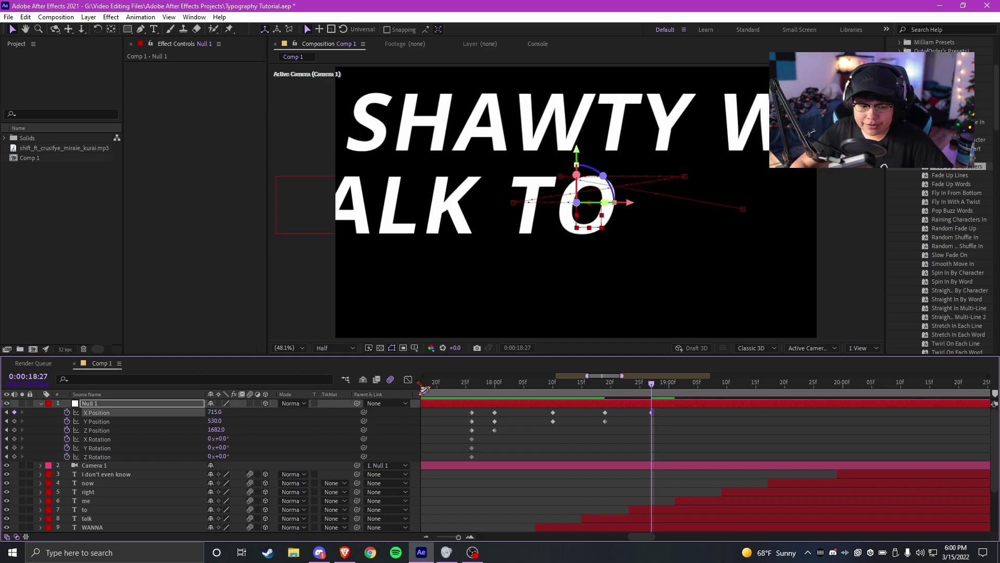
{"action": "left_click", "coordinate": [455, 384]}
{"action": "key", "text": "space"}
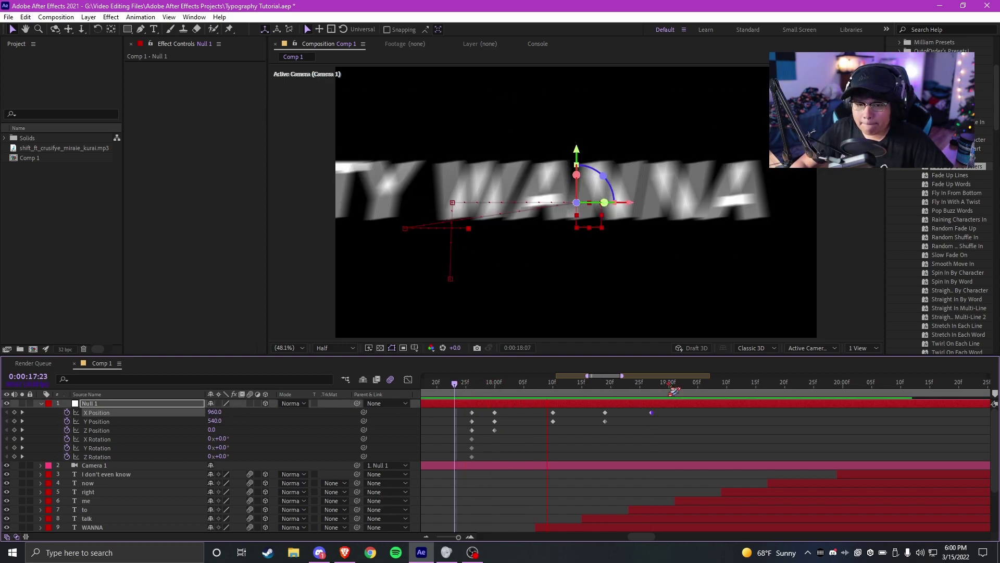
{"action": "key", "text": "space"}
- Keyframe Null 1's Y Position at 0:00:18:27 and frame ME at 0:00:19:05 with X Position 309 and Y Position 371, and preview it
{"action": "left_click", "coordinate": [15, 421]}
{"action": "left_click", "coordinate": [698, 387]}
{"action": "left_click_drag", "start_coordinate": [215, 413], "coordinate": [21, 446]}
{"action": "left_click", "coordinate": [650, 421], "text": "shift"}
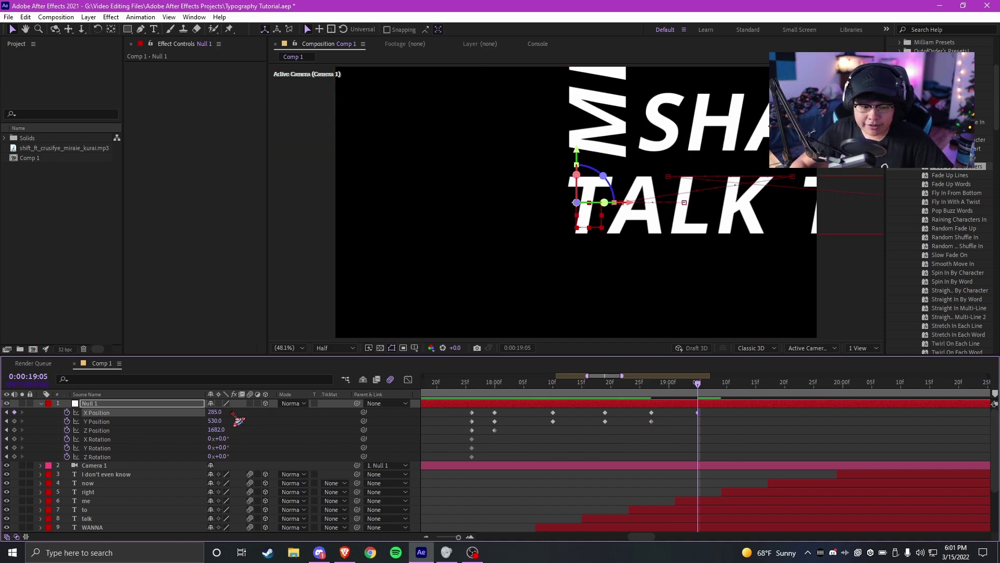
{"action": "left_click_drag", "start_coordinate": [232, 412], "coordinate": [130, 422]}
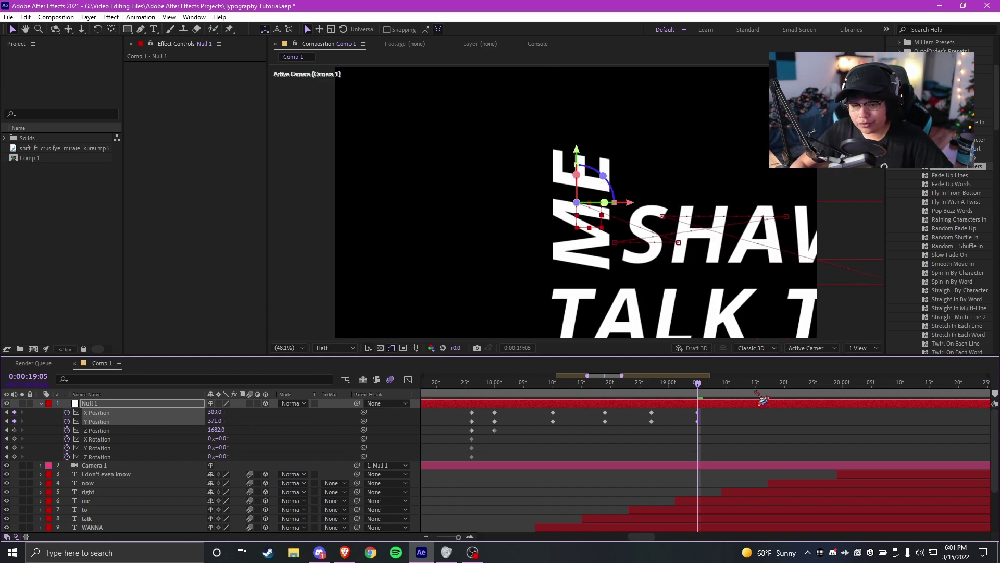
{"action": "left_click", "coordinate": [455, 395]}
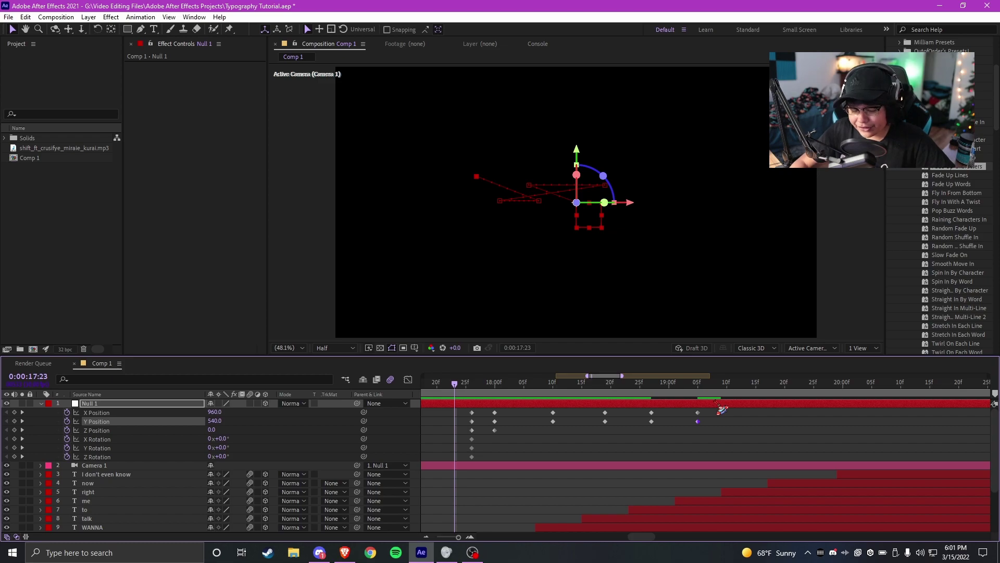
{"action": "key", "text": "space"}
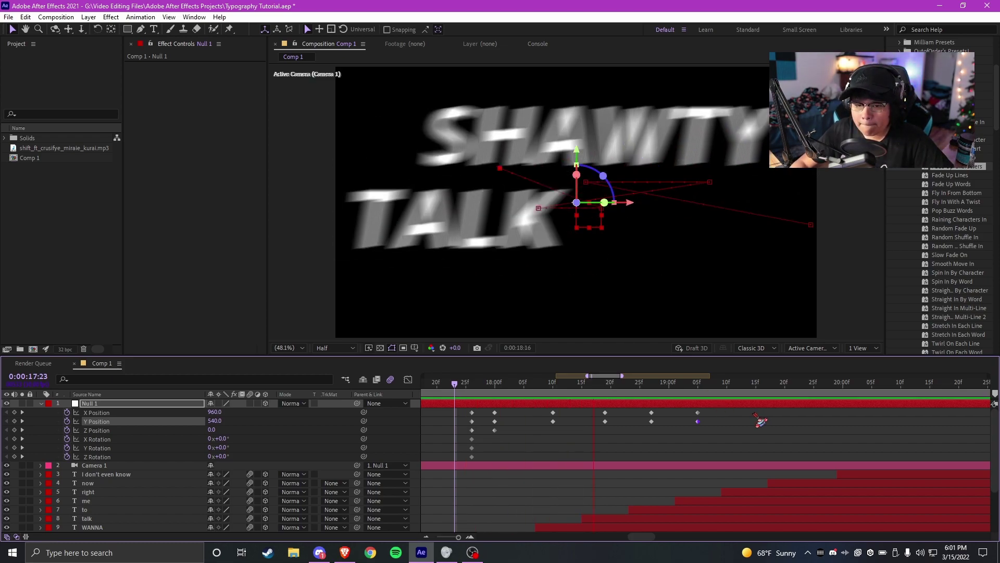
- Add a Z Rotation keyframe of 0° to Null 1 at 0:00:18:27, where TO is framed
{"action": "left_click", "coordinate": [651, 395]}
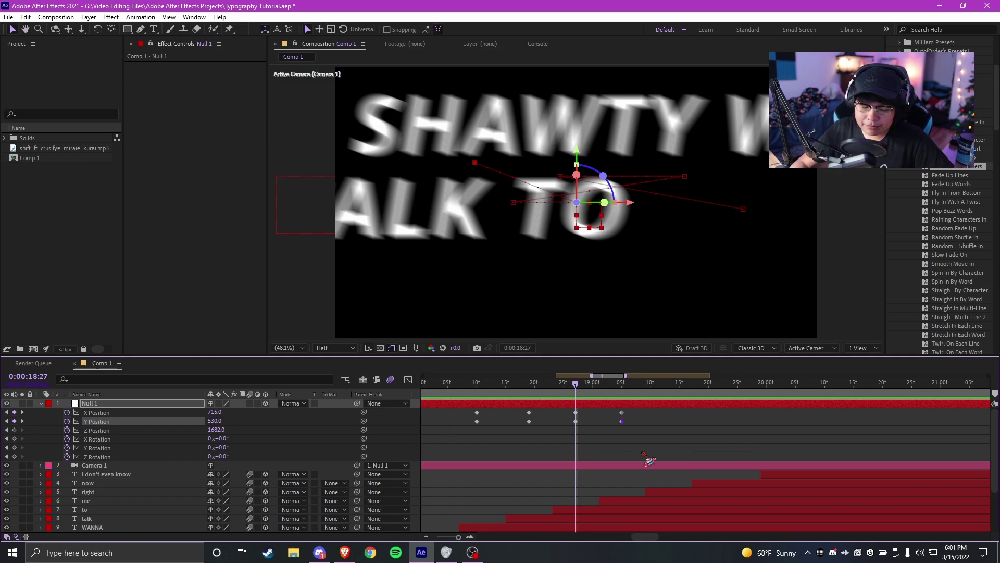
{"action": "scroll", "coordinate": [636, 453], "scroll_direction": "left", "scroll_amount": 1}
{"action": "left_click", "coordinate": [637, 390]}
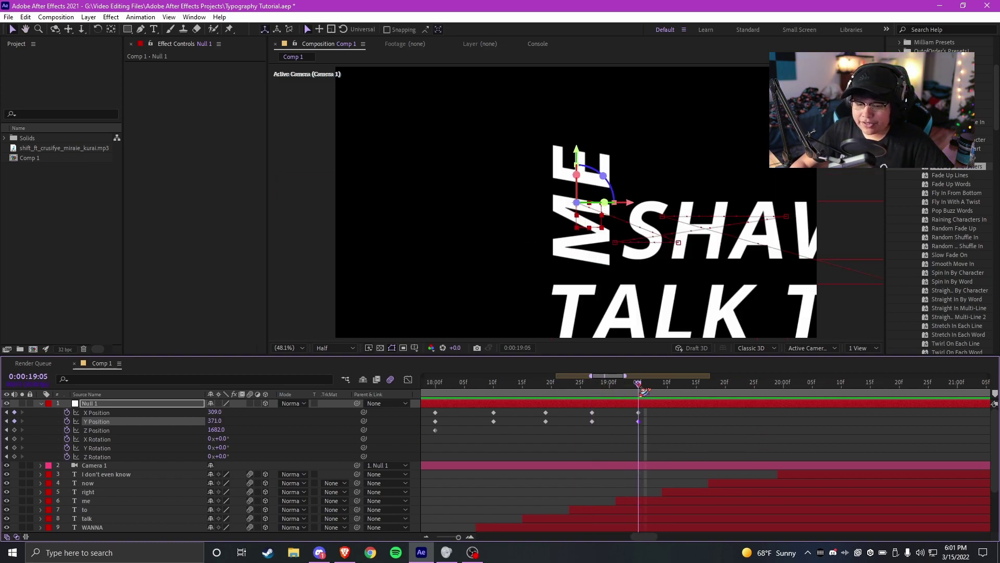
{"action": "left_click", "coordinate": [594, 391]}
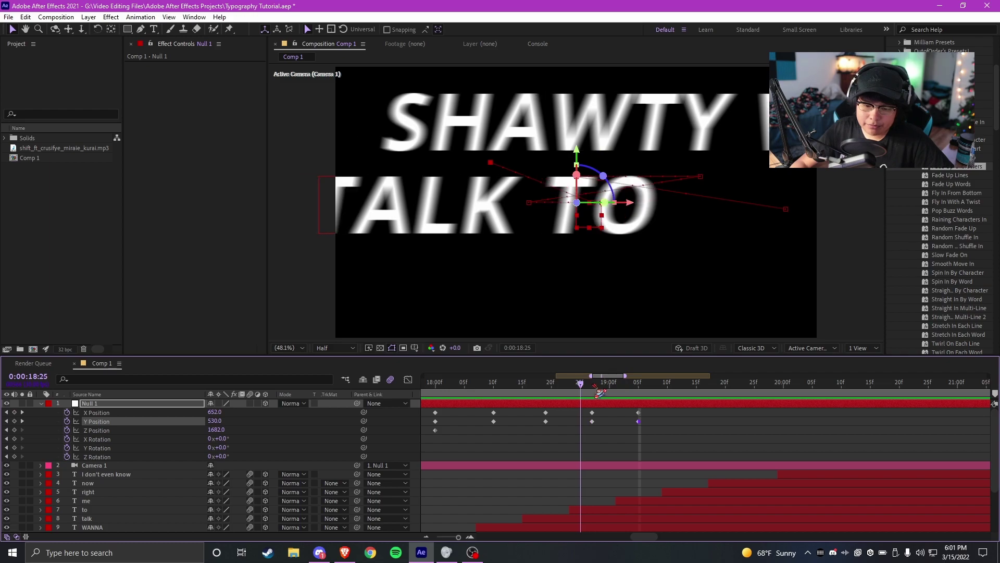
{"action": "left_click", "coordinate": [14, 430]}
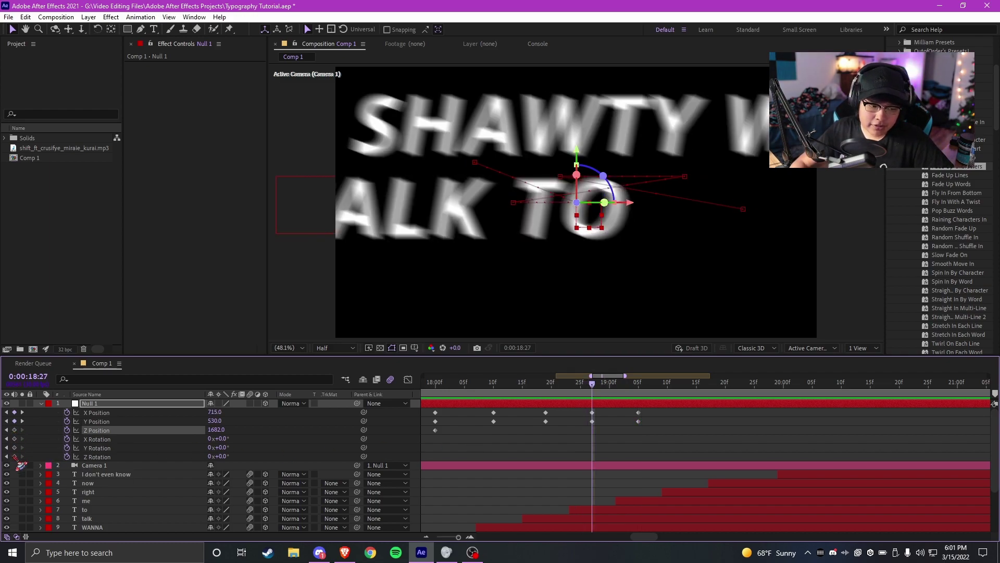
{"action": "left_click", "coordinate": [14, 456]}
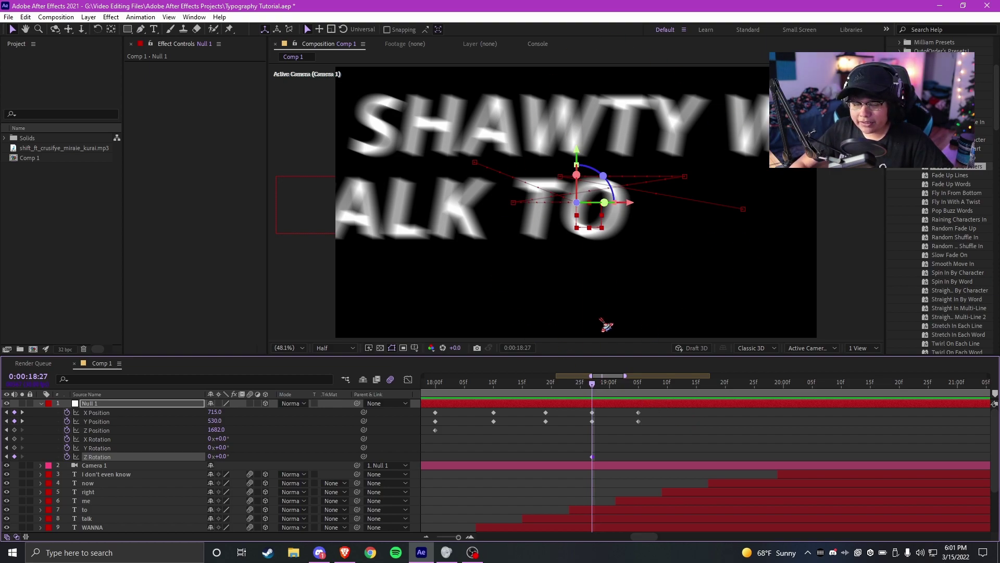
- Set Null 1's Z Rotation to -90° at 0:00:19:05 to turn ME upright
{"action": "left_click_drag", "start_coordinate": [623, 386], "coordinate": [640, 386]}
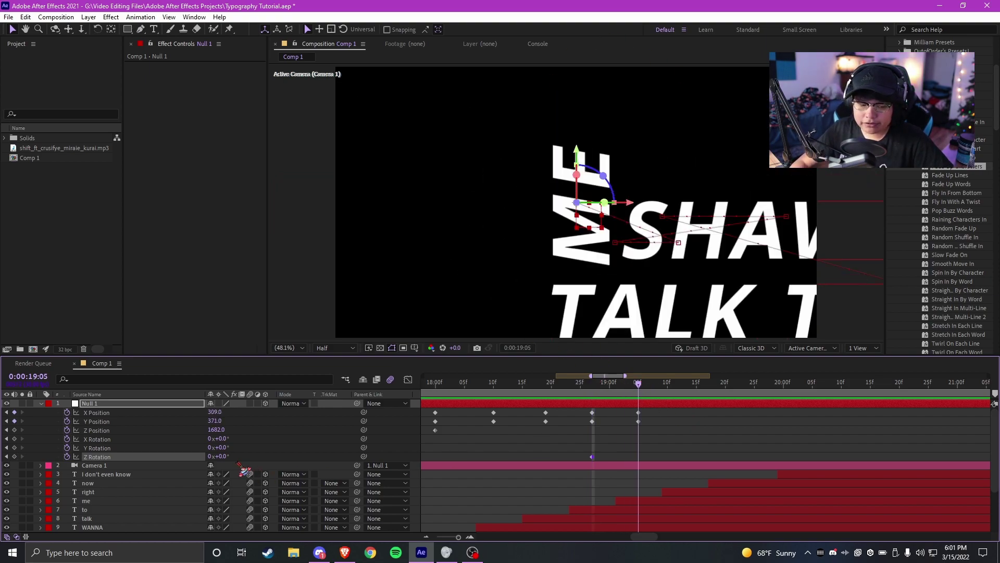
{"action": "left_click_drag", "start_coordinate": [218, 456], "coordinate": [177, 462]}
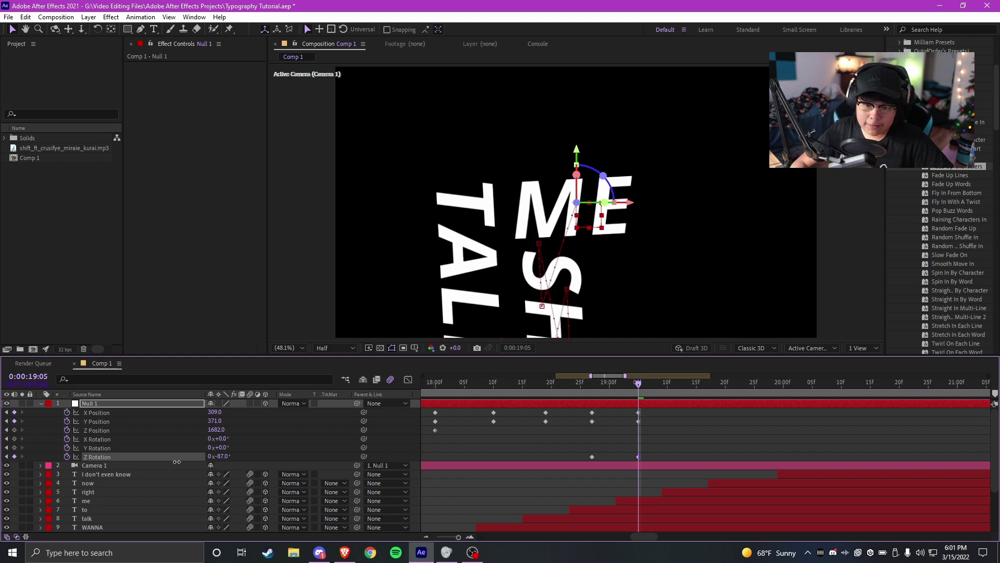
{"action": "left_click", "coordinate": [223, 457]}
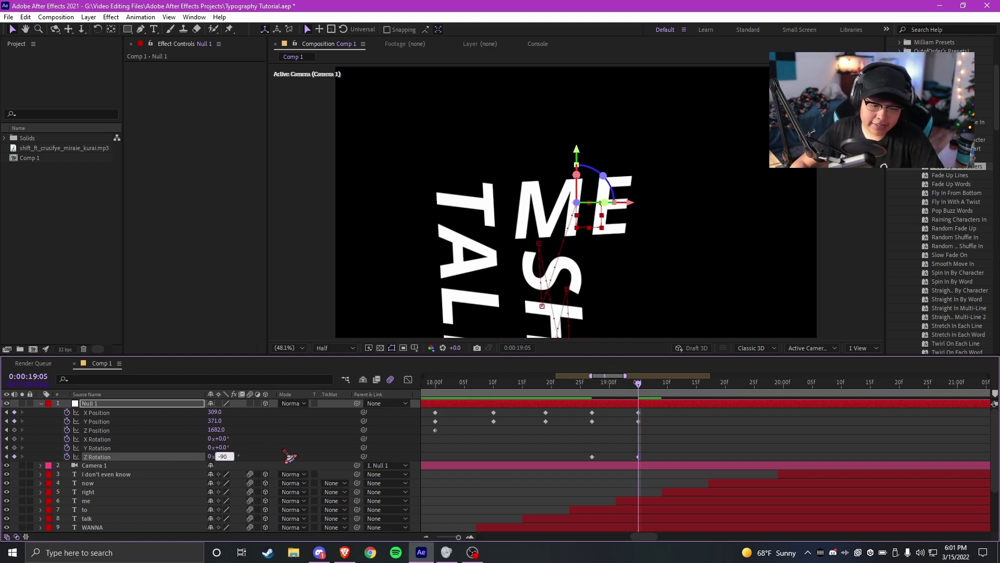
{"action": "left_click", "coordinate": [283, 458]}
- Play back the camera animation from 0:00:17:22 to check the rotation into ME
{"action": "key", "text": "minus"}
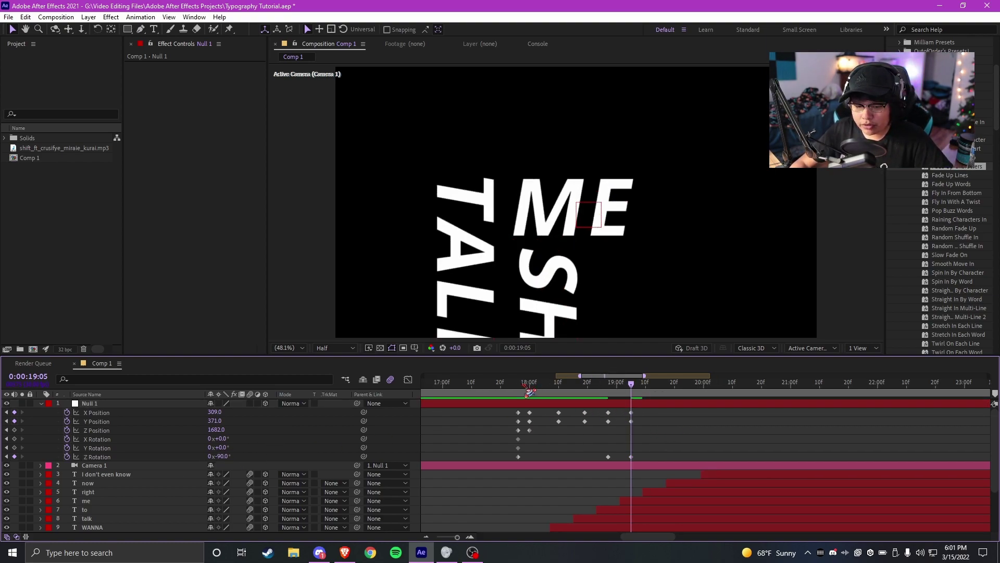
{"action": "left_click_drag", "start_coordinate": [524, 385], "coordinate": [506, 384]}
{"action": "key", "text": "space"}
{"action": "scroll", "coordinate": [635, 415], "scroll_direction": "up", "scroll_amount": 3}
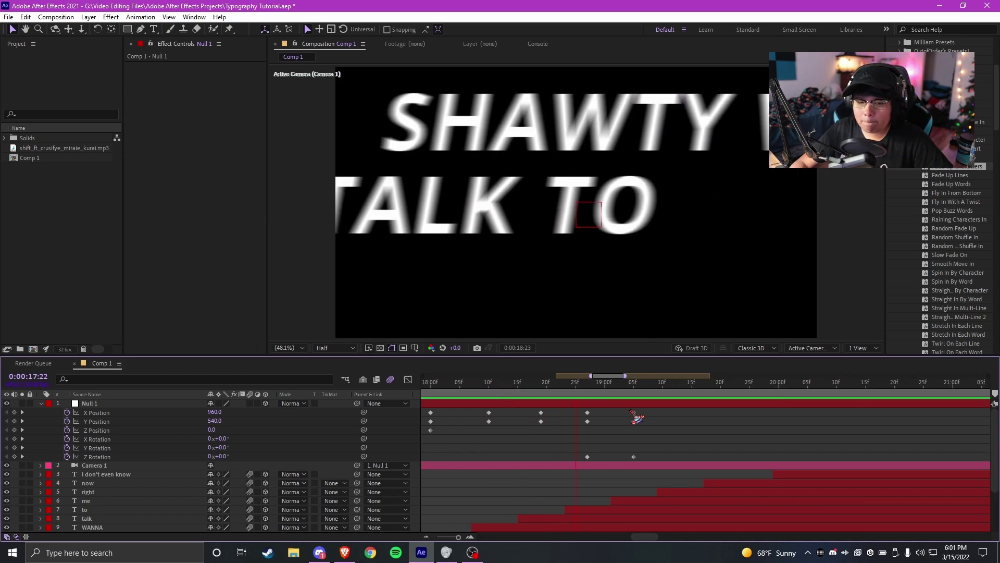
- Frame RIGHT at 0:00:19:13 by setting Null 1's Z Rotation to -180°, X Position to 1093 and Y Position to 556
{"action": "left_click", "coordinate": [681, 387]}
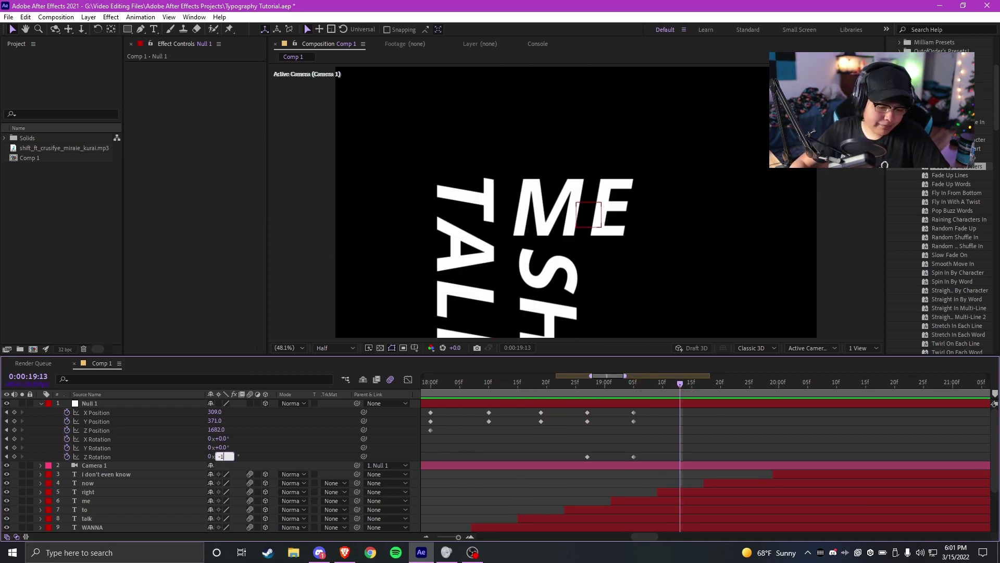
{"action": "key", "text": "Return"}
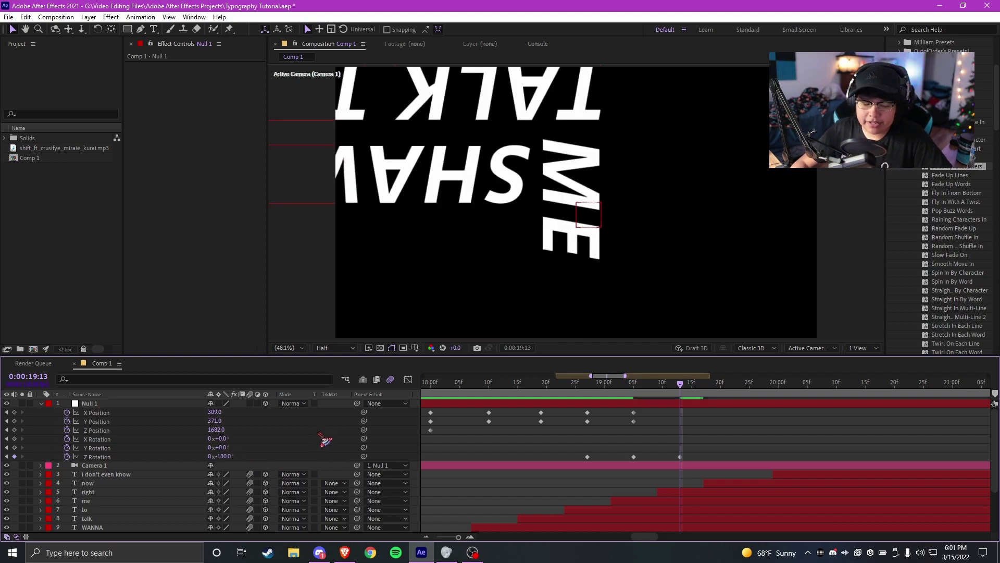
{"action": "left_click_drag", "start_coordinate": [220, 412], "coordinate": [684, 453]}
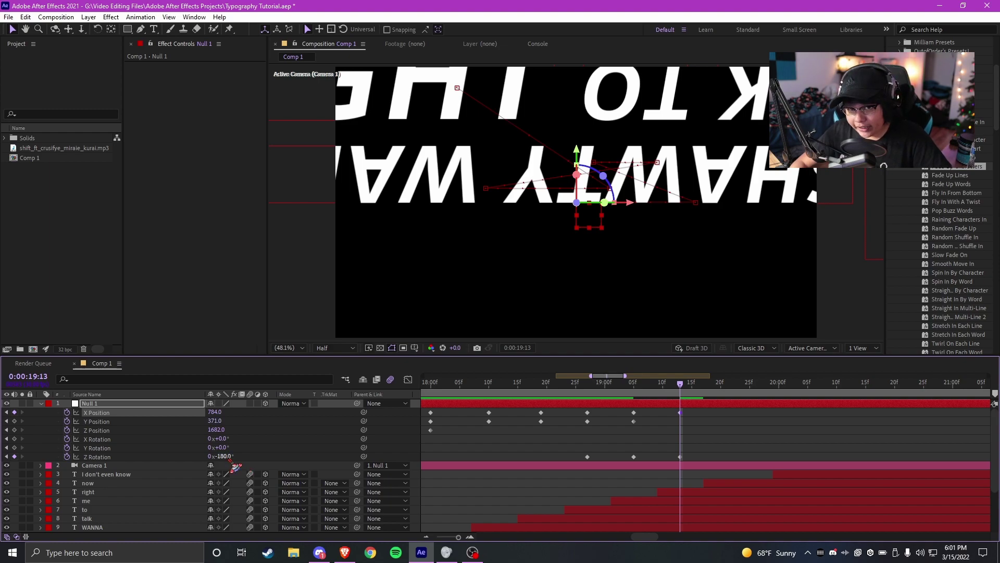
{"action": "left_click_drag", "start_coordinate": [214, 421], "coordinate": [322, 429]}
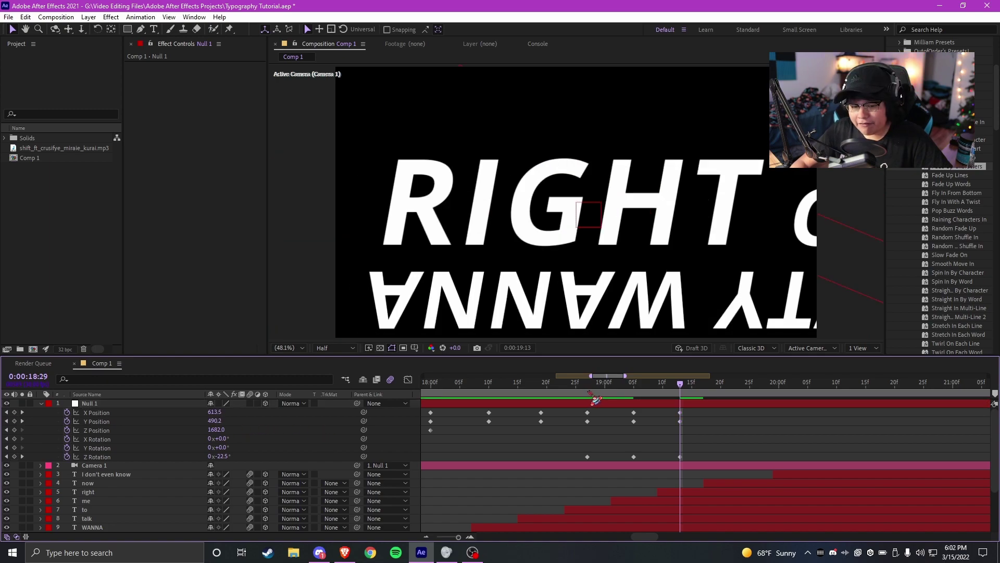
- Scrub and play back the camera rotation from TO through ME to RIGHT
{"action": "left_click_drag", "start_coordinate": [589, 389], "coordinate": [640, 390]}
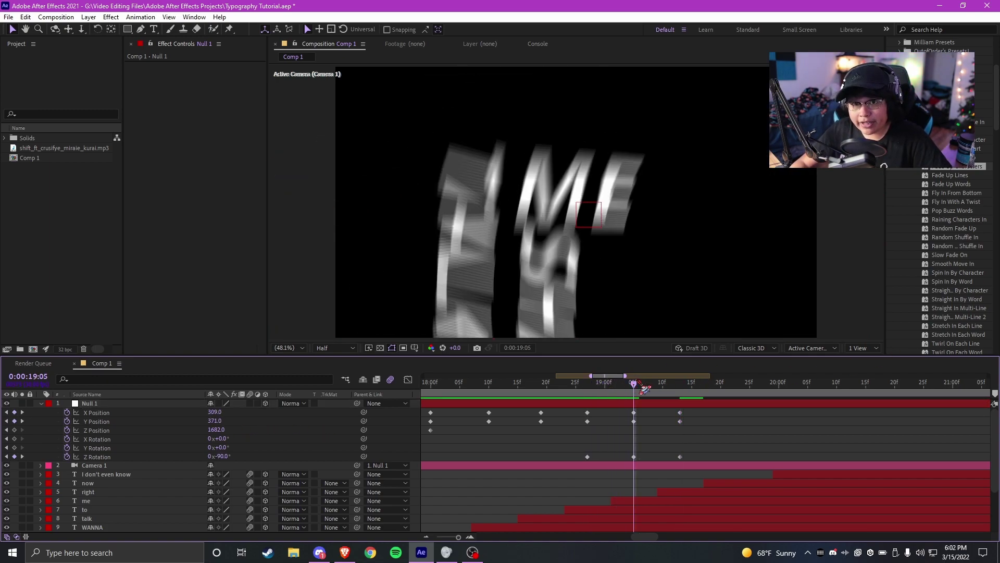
{"action": "key", "text": "space"}
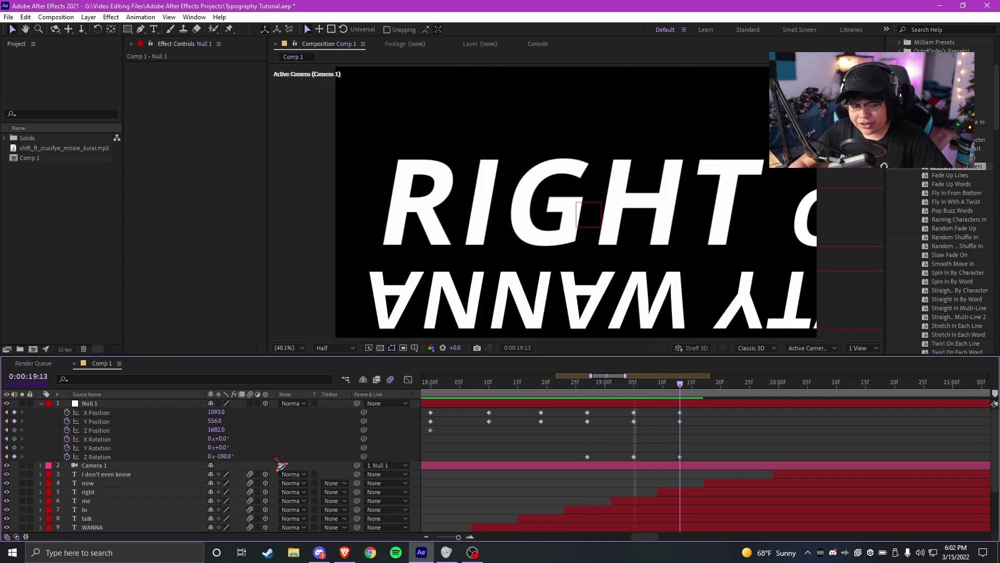
{"action": "left_click_drag", "start_coordinate": [594, 388], "coordinate": [639, 388]}
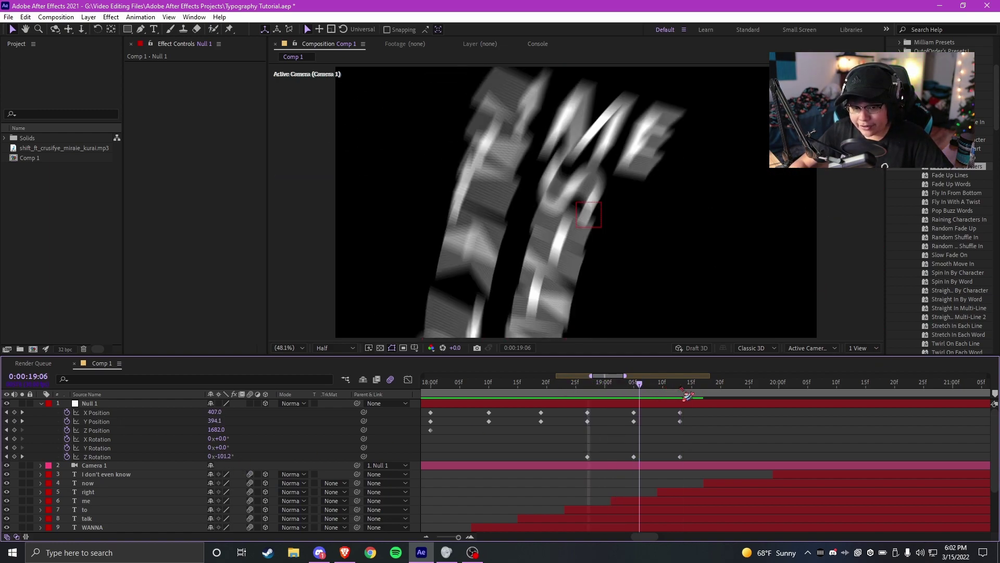
{"action": "left_click", "coordinate": [679, 392]}
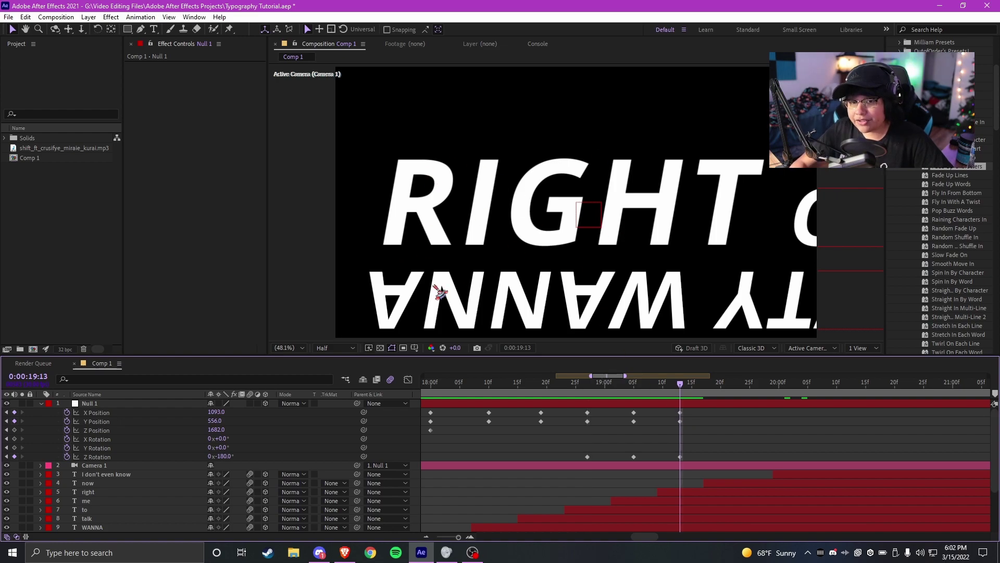
{"action": "left_click", "coordinate": [543, 385]}
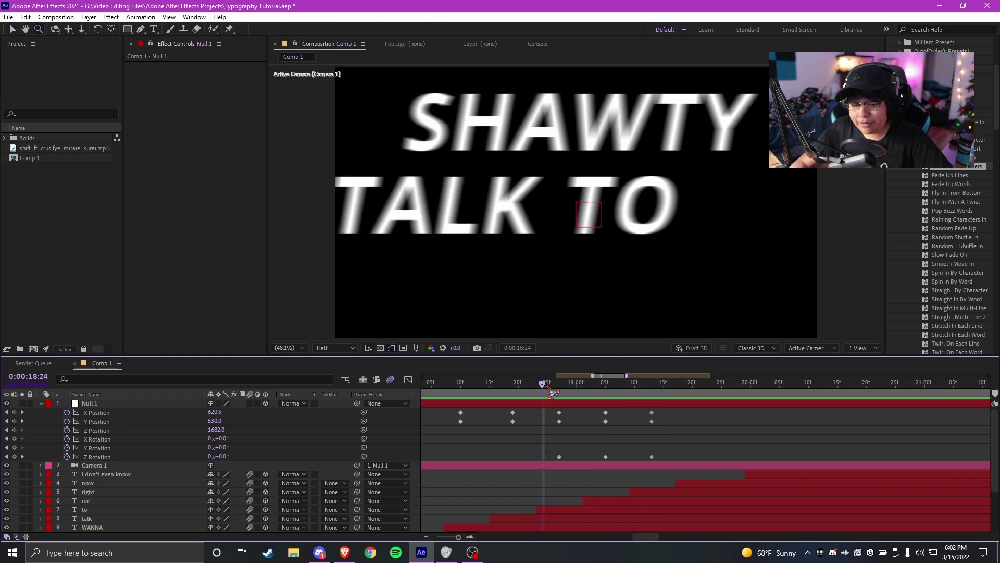
{"action": "key", "text": "space"}
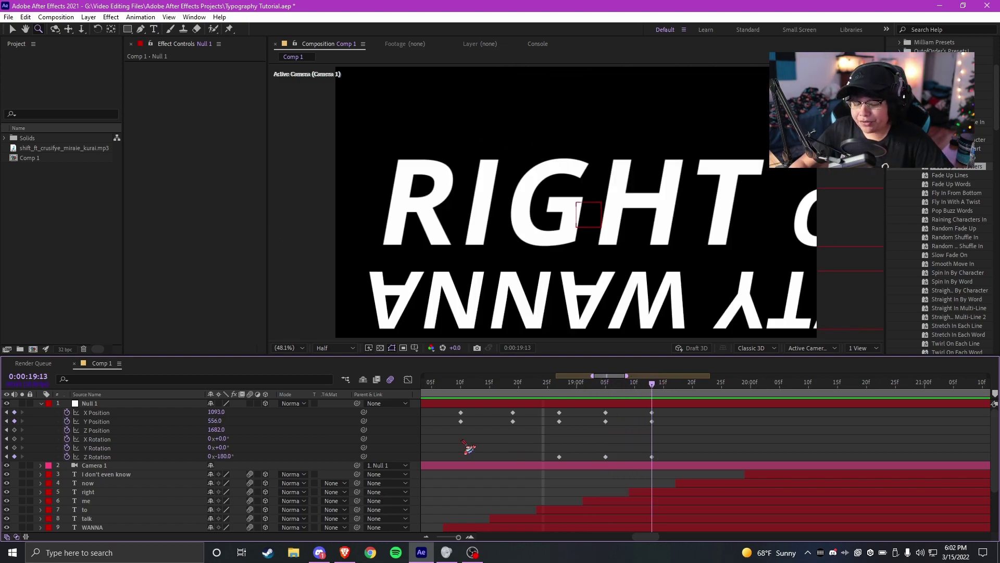
- Frame NOW at 0:00:19:23 by setting Null 1's Z Rotation to -270°, X Position to 1466 and Y Position to 454
{"action": "left_click", "coordinate": [712, 386]}
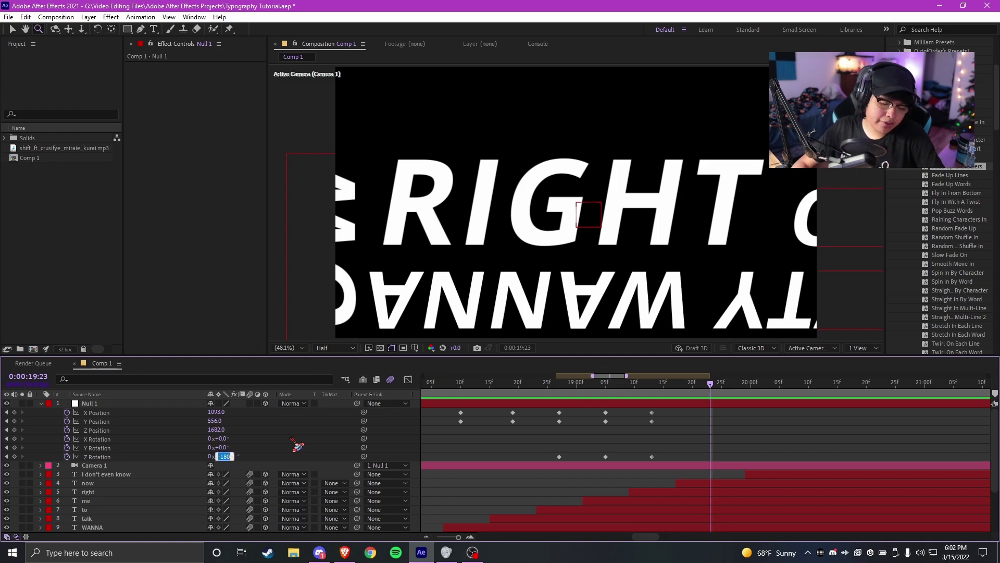
{"action": "key", "text": "Return"}
{"action": "left_click_drag", "start_coordinate": [214, 412], "coordinate": [442, 443]}
{"action": "left_click_drag", "start_coordinate": [216, 421], "coordinate": [189, 448]}
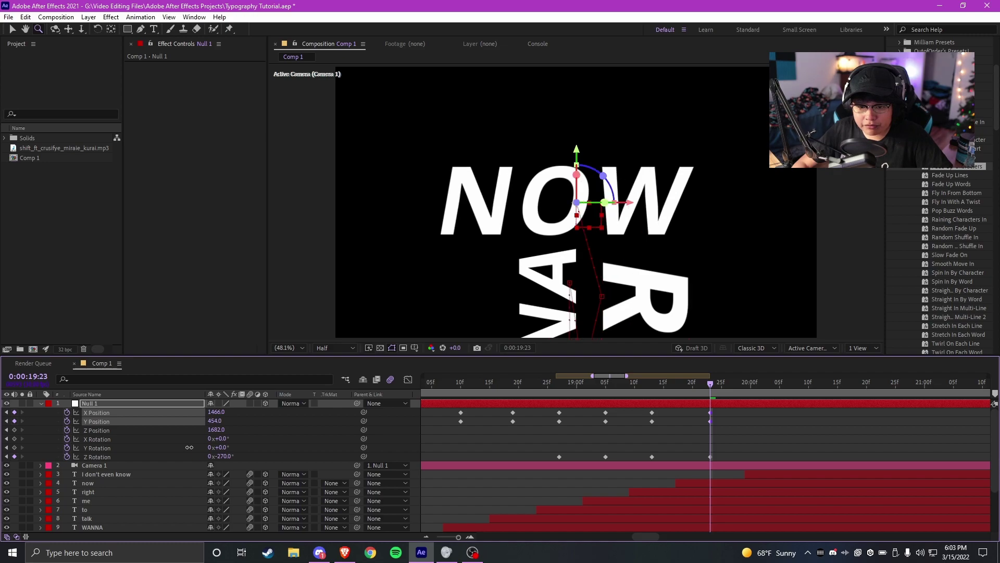
- Play back the camera animation from 0:00:17:14 to check the rotation into NOW
{"action": "left_click", "coordinate": [621, 436]}
{"action": "scroll", "coordinate": [621, 436], "scroll_direction": "down", "scroll_amount": 2}
{"action": "left_click", "coordinate": [466, 383]}
{"action": "key", "text": "space"}
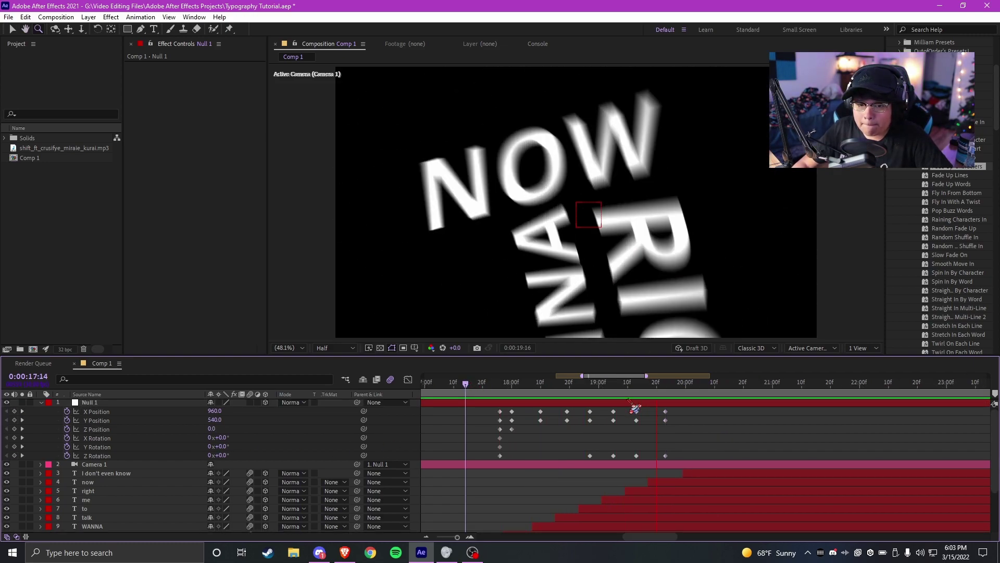
- Set Null 1's Z Rotation to -360° at 0:00:20:07
{"action": "left_click_drag", "start_coordinate": [684, 383], "coordinate": [708, 384]}
{"action": "scroll", "coordinate": [761, 443], "scroll_direction": "right", "scroll_amount": 4}
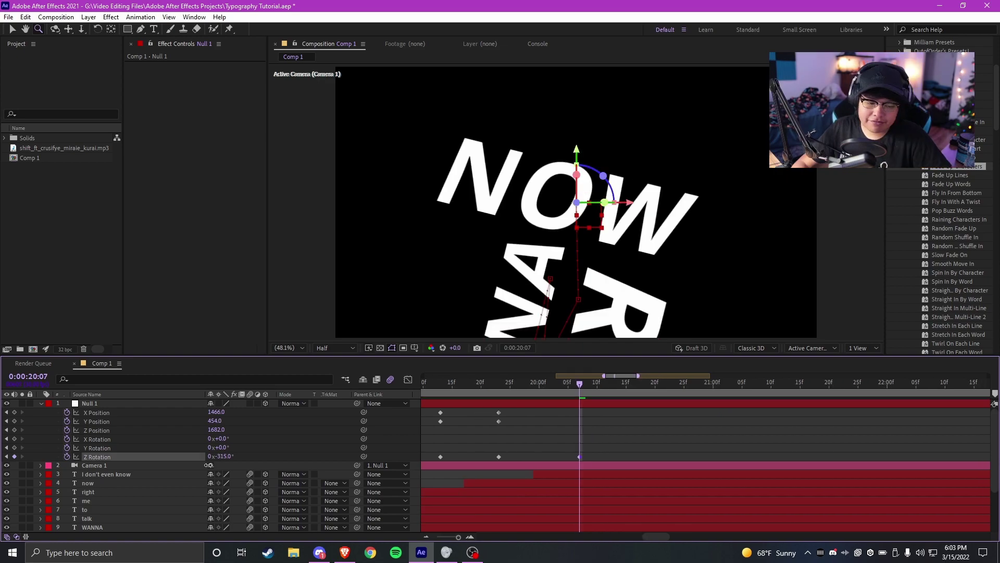
{"action": "left_click_drag", "start_coordinate": [259, 458], "coordinate": [227, 460]}
{"action": "left_click", "coordinate": [224, 456]}
{"action": "type", "text": "-360"}
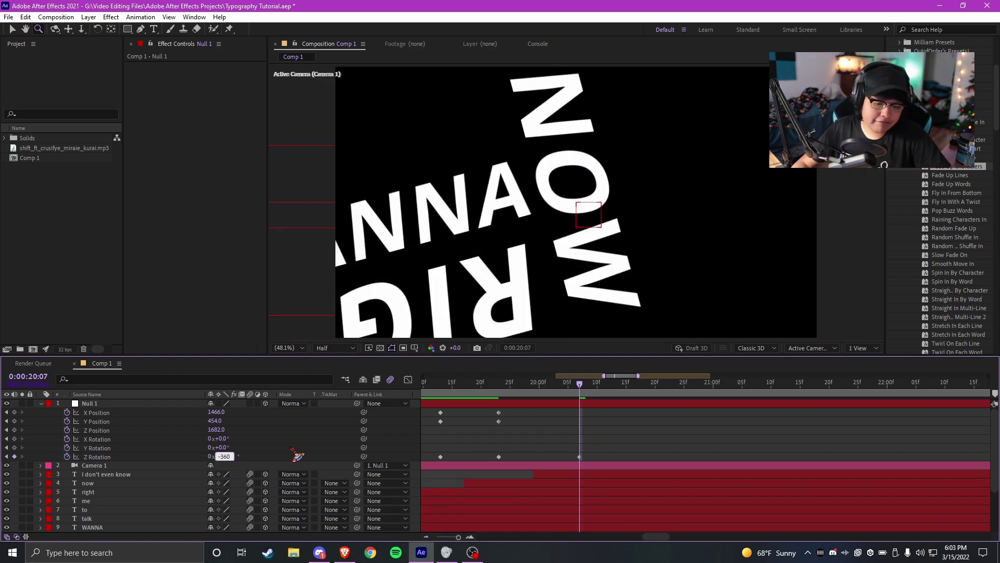
{"action": "key", "text": "Return"}
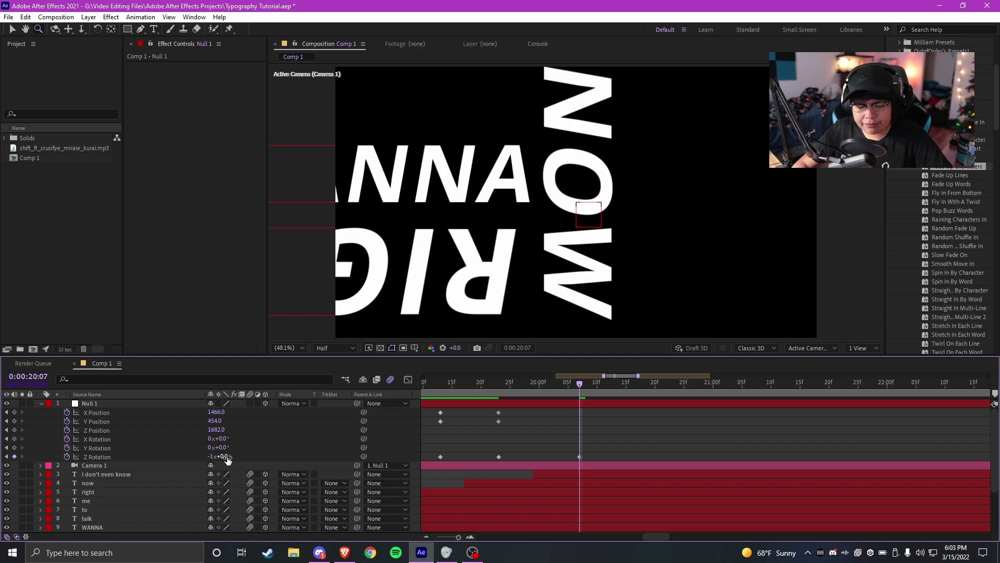
- Set Null 1's X Position to 1022, and shift the new X Position and Z Rotation keyframes forward by about five frames
{"action": "left_click_drag", "start_coordinate": [216, 412], "coordinate": [18, 444]}
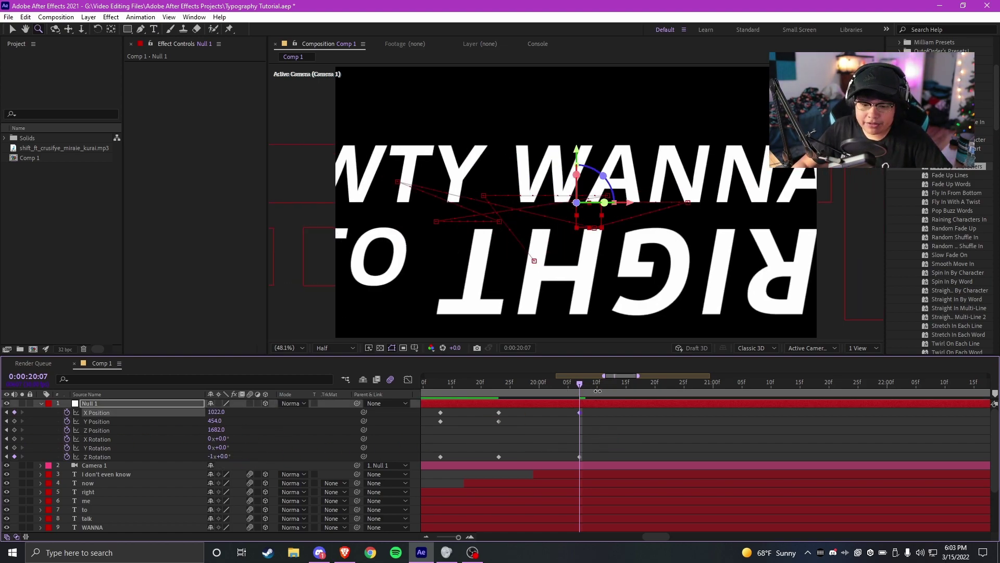
{"action": "left_click_drag", "start_coordinate": [579, 412], "coordinate": [608, 412]}
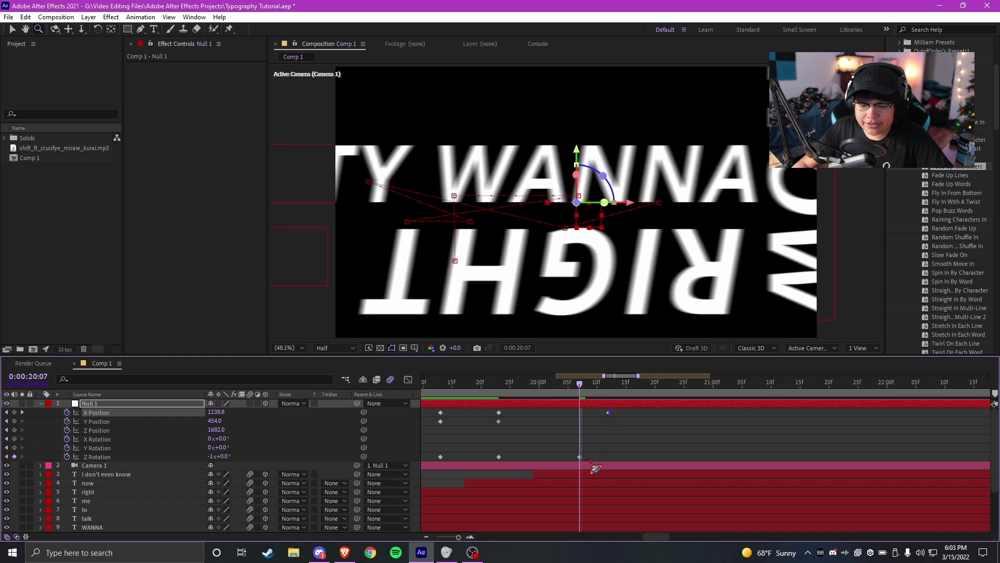
{"action": "left_click_drag", "start_coordinate": [579, 456], "coordinate": [608, 457]}
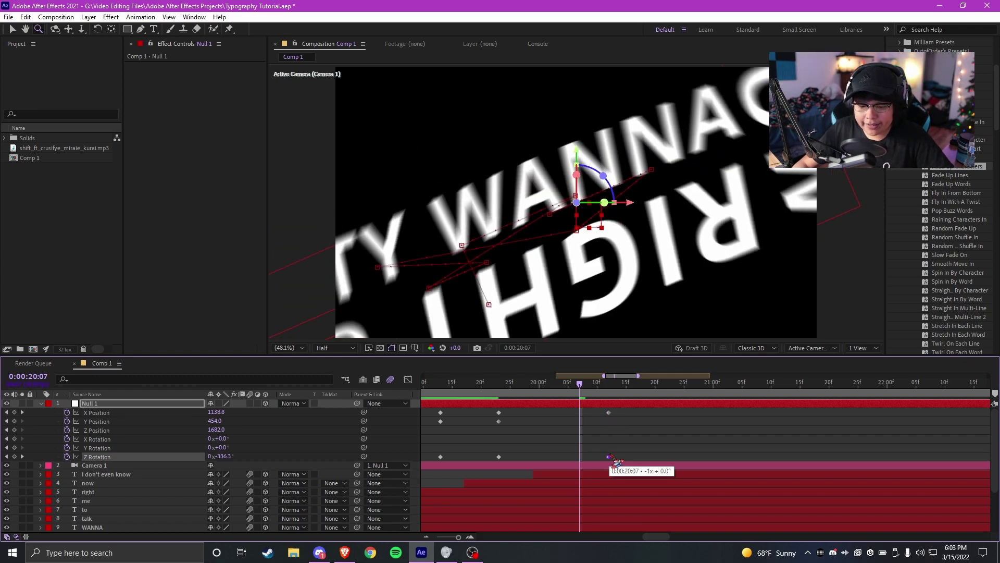
- Frame I DON'T EVEN KNOW at the shifted keyframes by setting Null 1's X Position to 956, Y Position to 576 and Z Position to -749
{"action": "left_click", "coordinate": [607, 387]}
{"action": "left_click", "coordinate": [577, 438]}
{"action": "left_click_drag", "start_coordinate": [218, 434], "coordinate": [129, 434]}
{"action": "left_click_drag", "start_coordinate": [215, 417], "coordinate": [249, 393]}
{"action": "left_click_drag", "start_coordinate": [215, 431], "coordinate": [117, 447]}
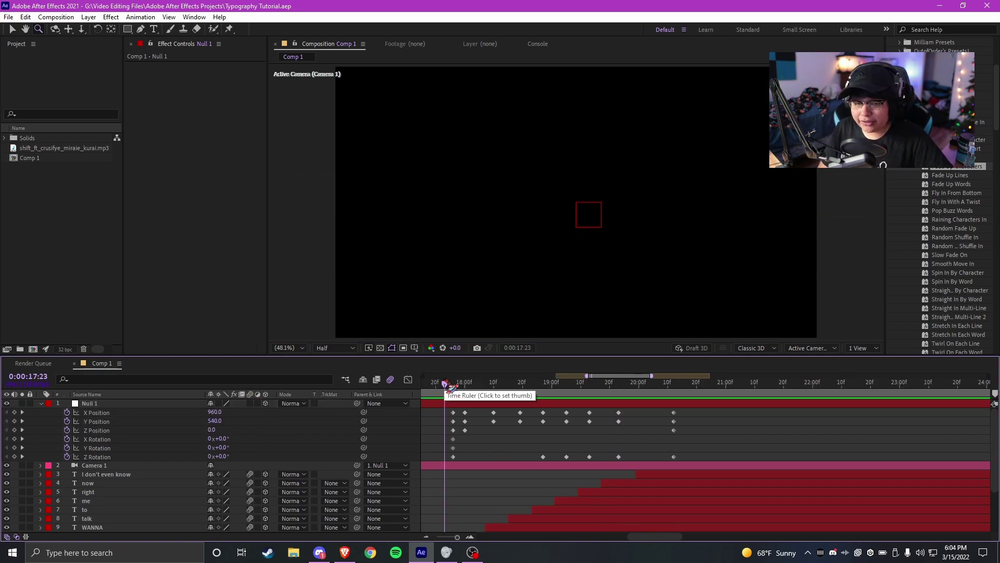
- Play back the camera animation from 0:00:17:23 and scrub back from the last keyframes to 0:00:19:12
{"action": "key", "text": "space"}
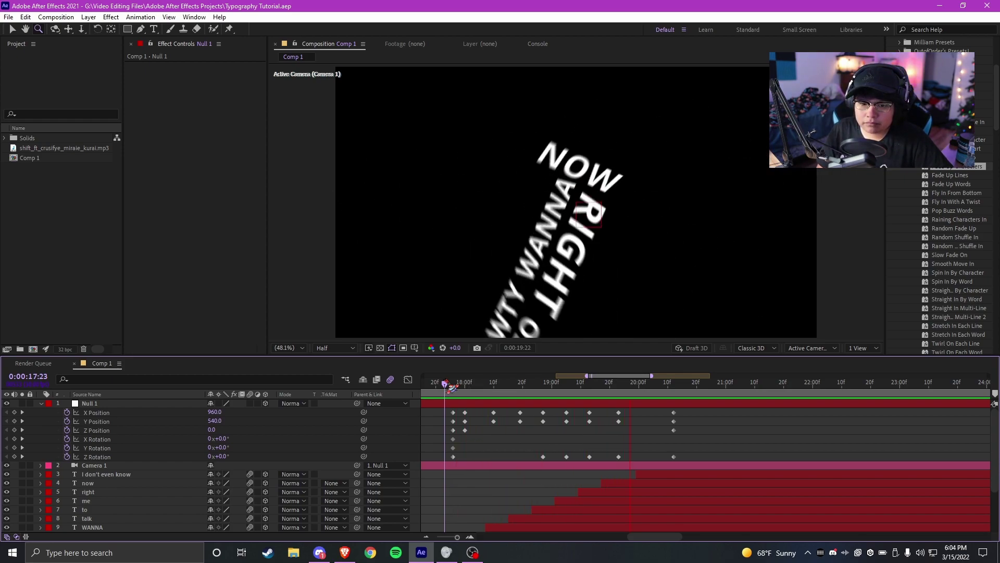
{"action": "left_click", "coordinate": [672, 383]}
{"action": "left_click_drag", "start_coordinate": [672, 381], "coordinate": [591, 399]}
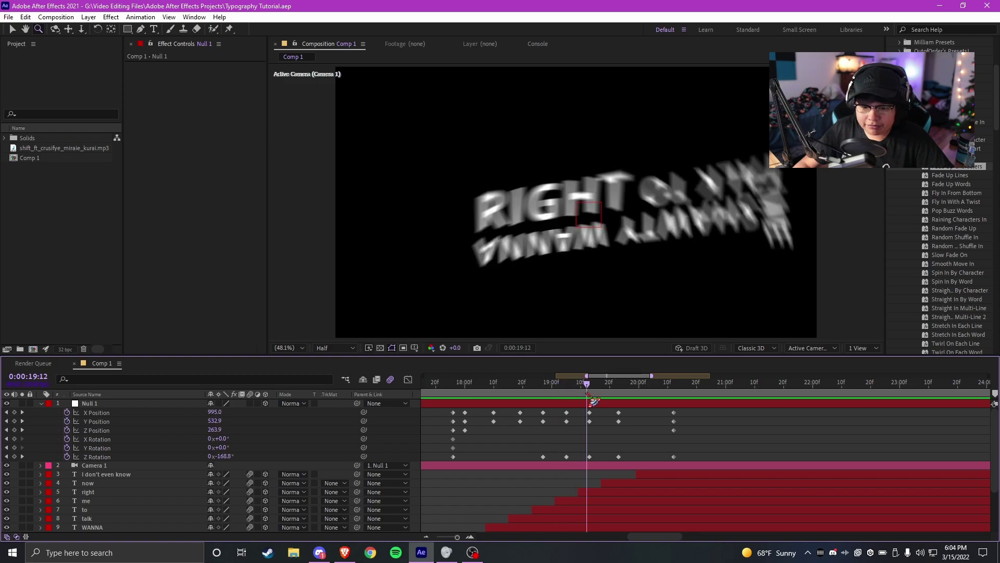
- Copy Null 1's Z Position keyframe of 1682 from 0:00:18:00 to 0:00:19:23
{"action": "left_click", "coordinate": [104, 428]}
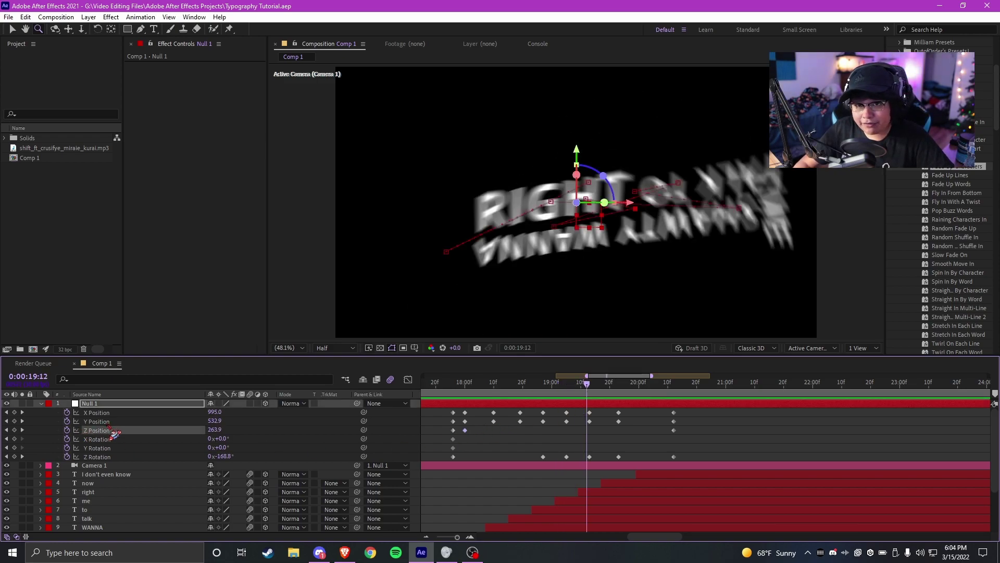
{"action": "left_click_drag", "start_coordinate": [590, 388], "coordinate": [592, 389]}
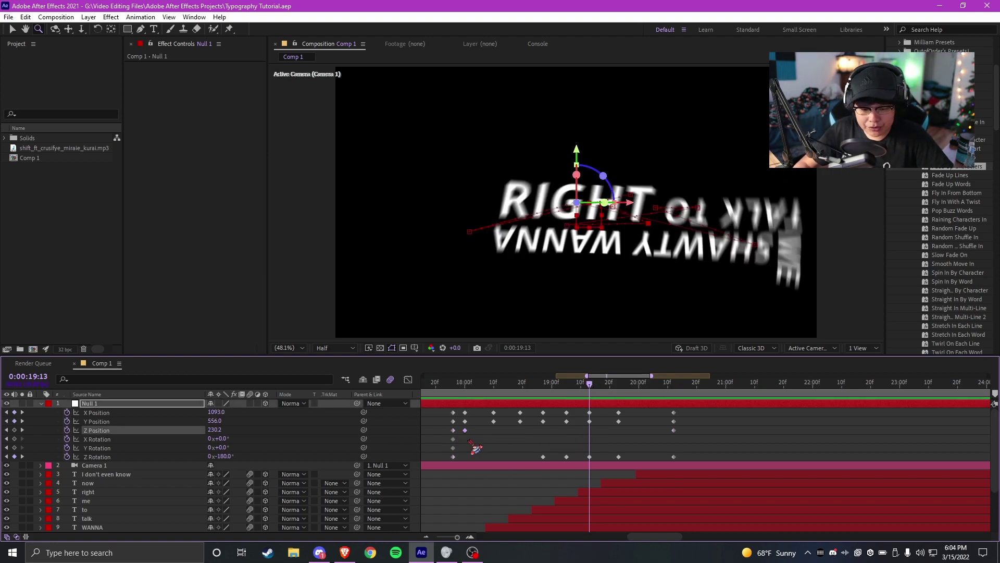
{"action": "left_click", "coordinate": [466, 388]}
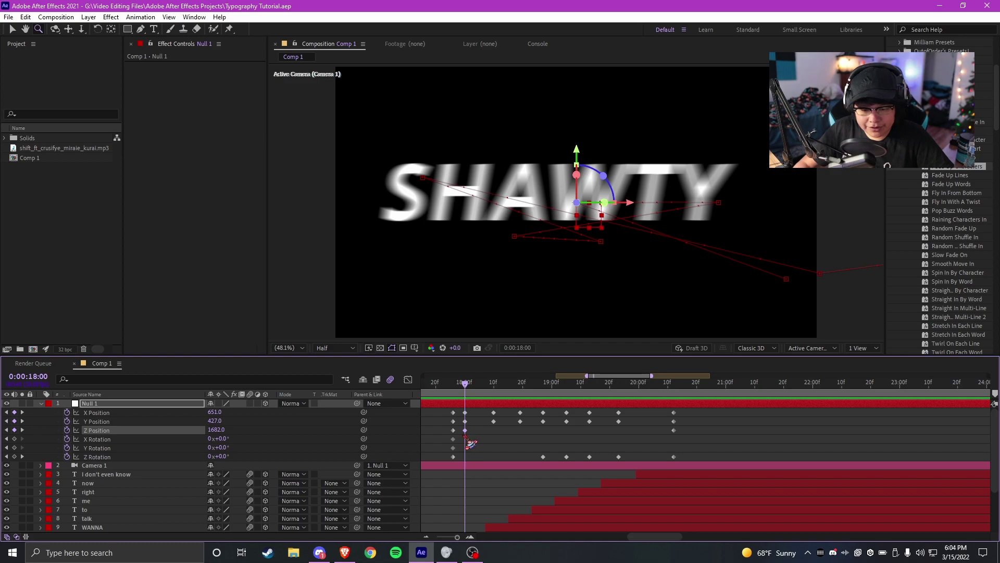
{"action": "key", "text": "space"}
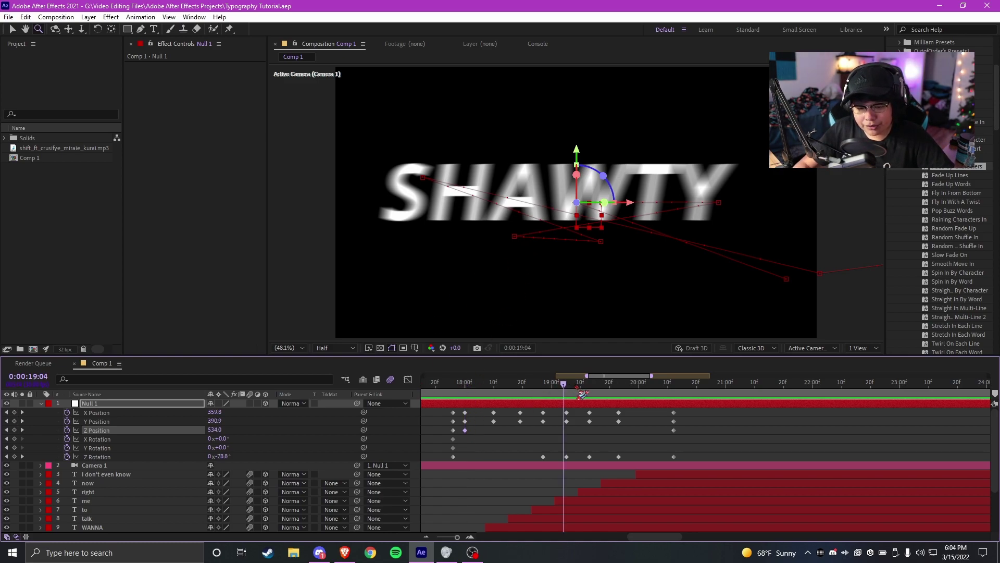
{"action": "left_click_drag", "start_coordinate": [613, 397], "coordinate": [620, 397]}
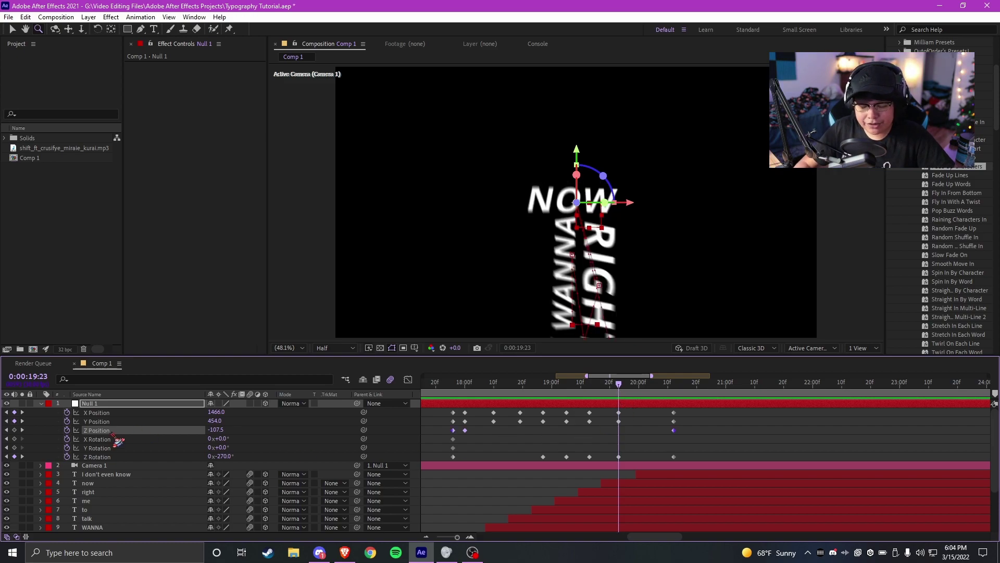
{"action": "left_click_drag", "start_coordinate": [211, 430], "coordinate": [659, 388]}
- Play back the camera animation and examine the graphs of Null 1's Z Position, Y Position, X Position and Z Rotation
{"action": "key", "text": "space"}
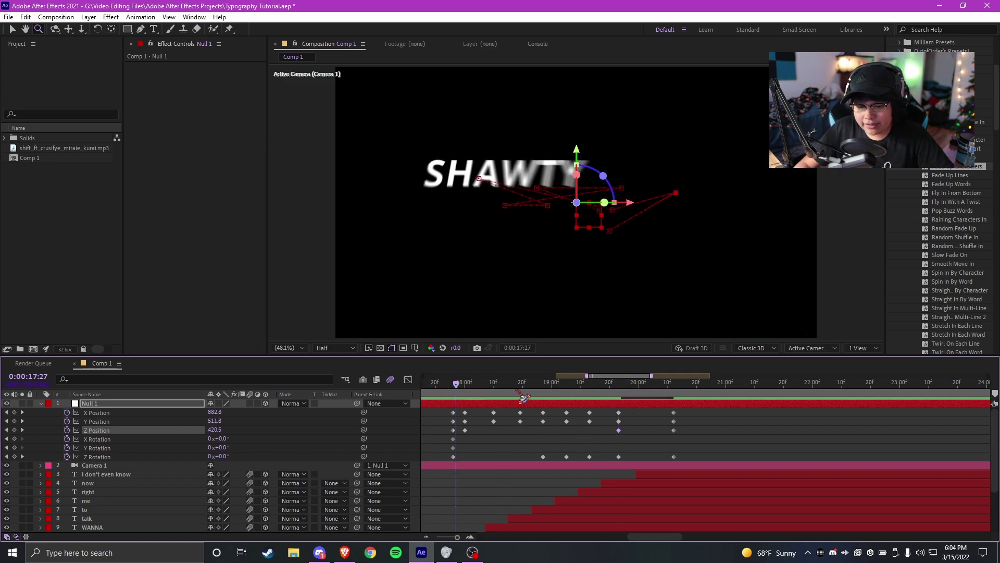
{"action": "key", "text": "space"}
{"action": "key", "text": "shift+F3"}
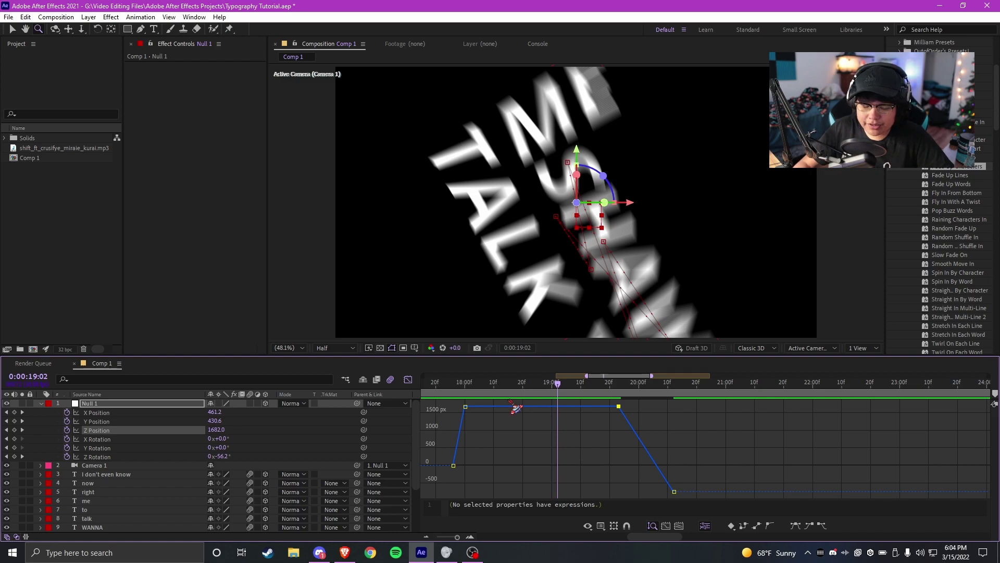
{"action": "key", "text": "space"}
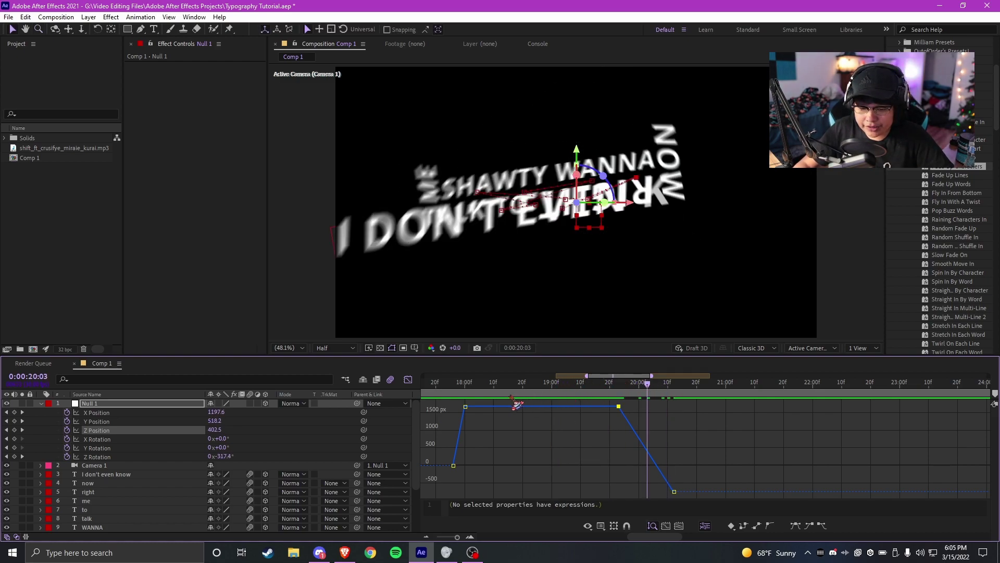
{"action": "left_click", "coordinate": [107, 421]}
{"action": "left_click", "coordinate": [104, 412]}
{"action": "left_click", "coordinate": [119, 456]}
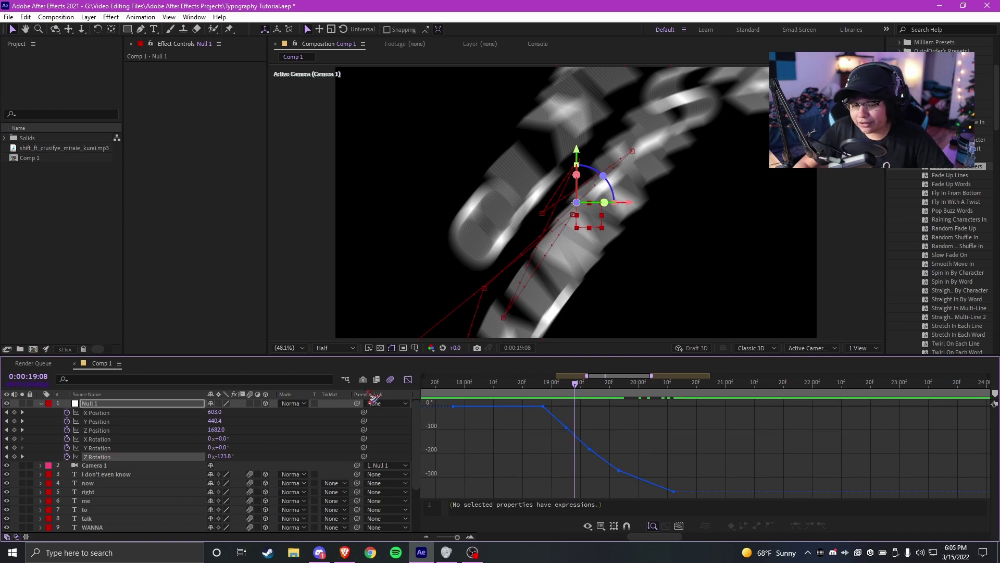
{"action": "left_click", "coordinate": [409, 379]}
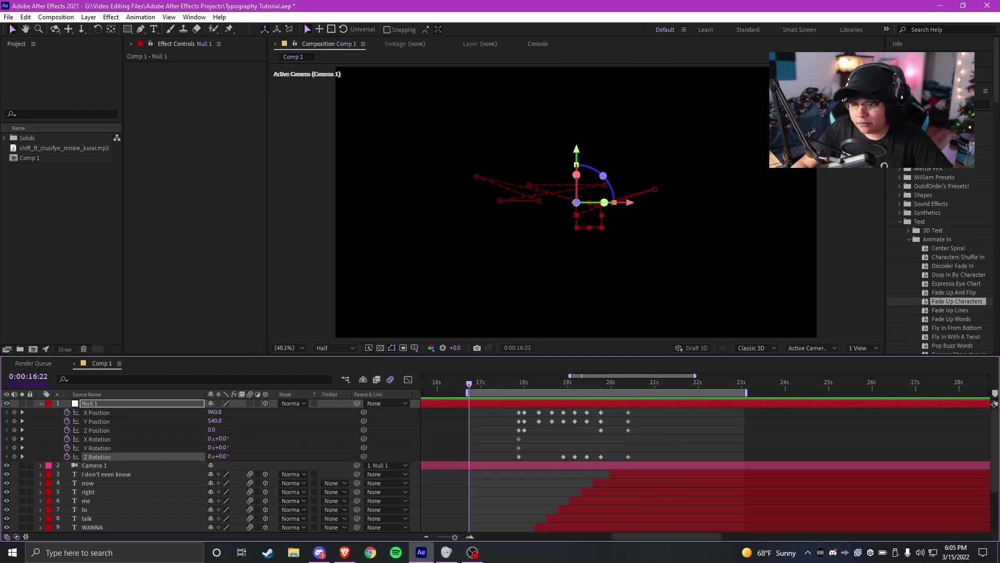
- Show the preview settings and play back the lyric sequence from 0:00:16:25
{"action": "key", "text": "ctrl+3"}
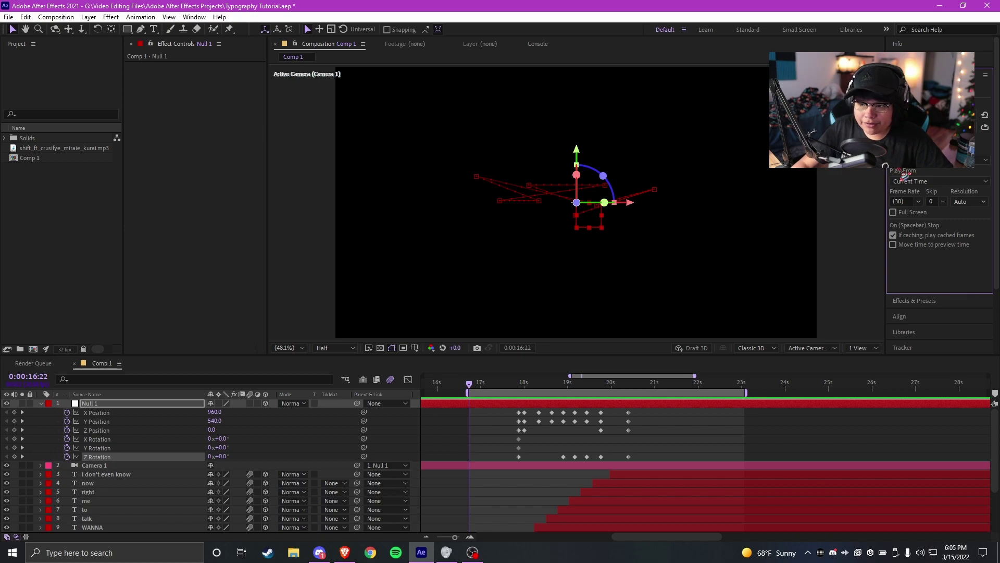
{"action": "key", "text": "space"}
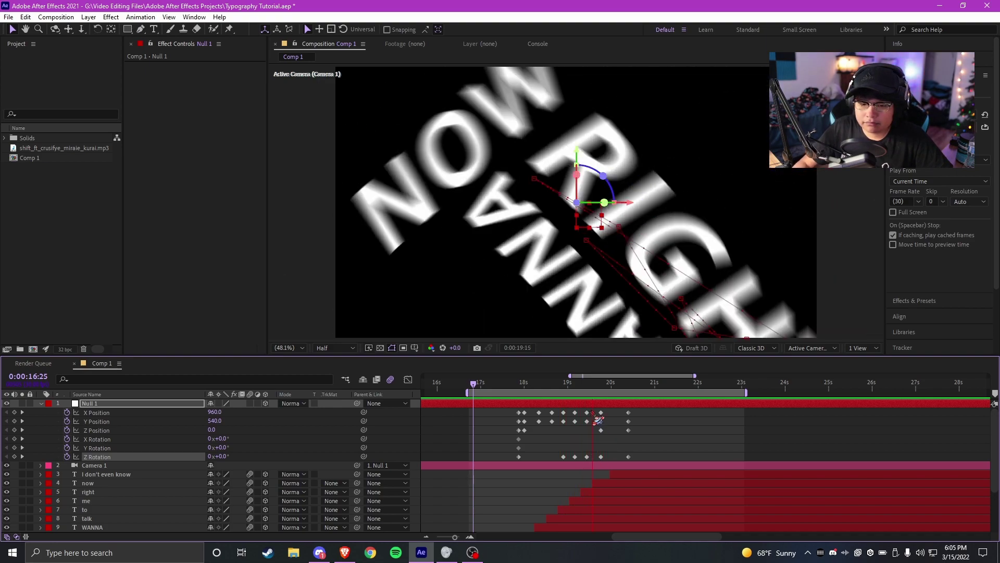
{"action": "left_click", "coordinate": [595, 384]}
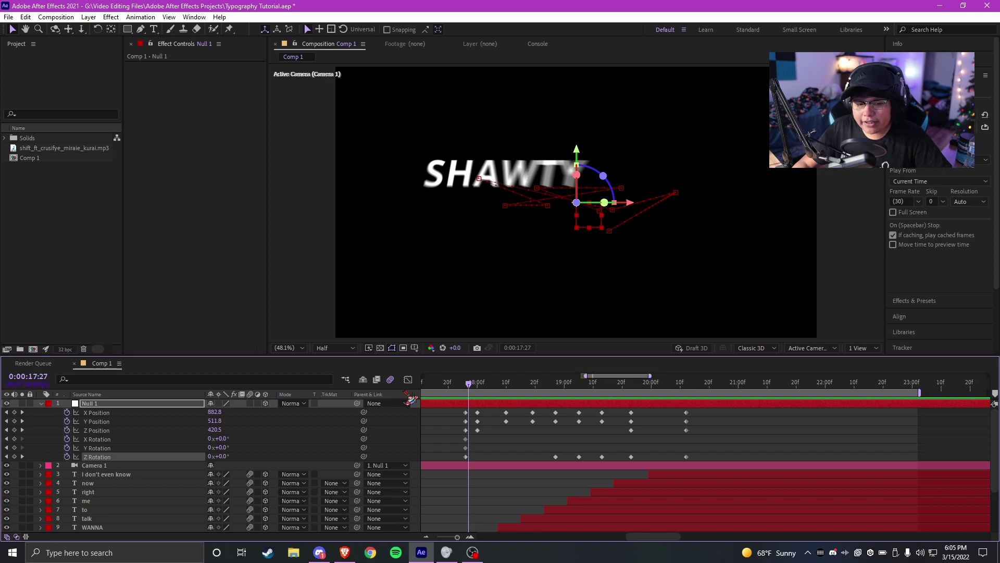
- Turn off motion blur for the composition and play back the camera animation from 0:00:17:18 without it
{"action": "left_click", "coordinate": [390, 380]}
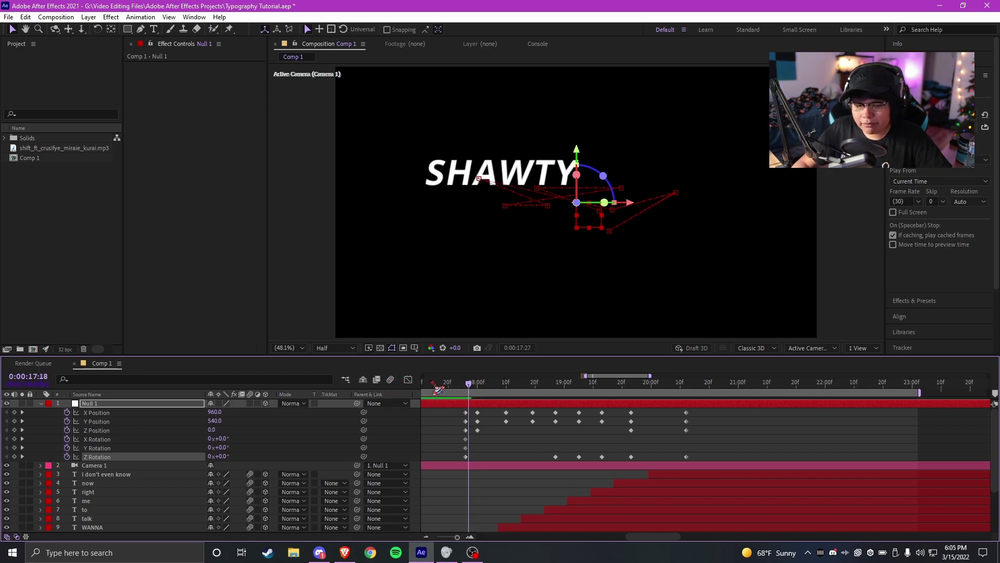
{"action": "left_click", "coordinate": [442, 383]}
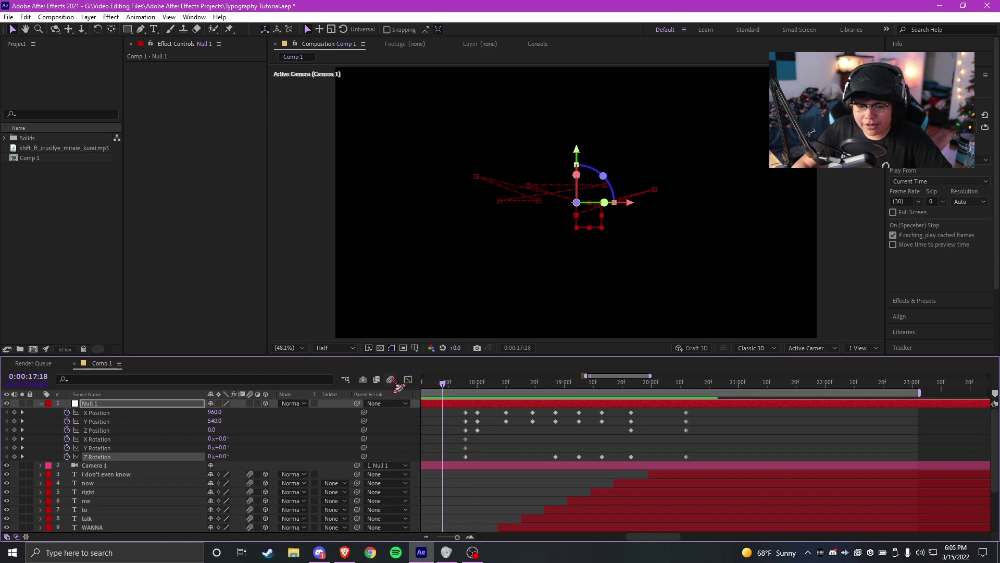
{"action": "scroll", "coordinate": [531, 411], "scroll_direction": "down", "scroll_amount": 1}
{"action": "left_click", "coordinate": [529, 434]}
{"action": "scroll", "coordinate": [512, 417], "scroll_direction": "up", "scroll_amount": 1}
{"action": "key", "text": "space"}
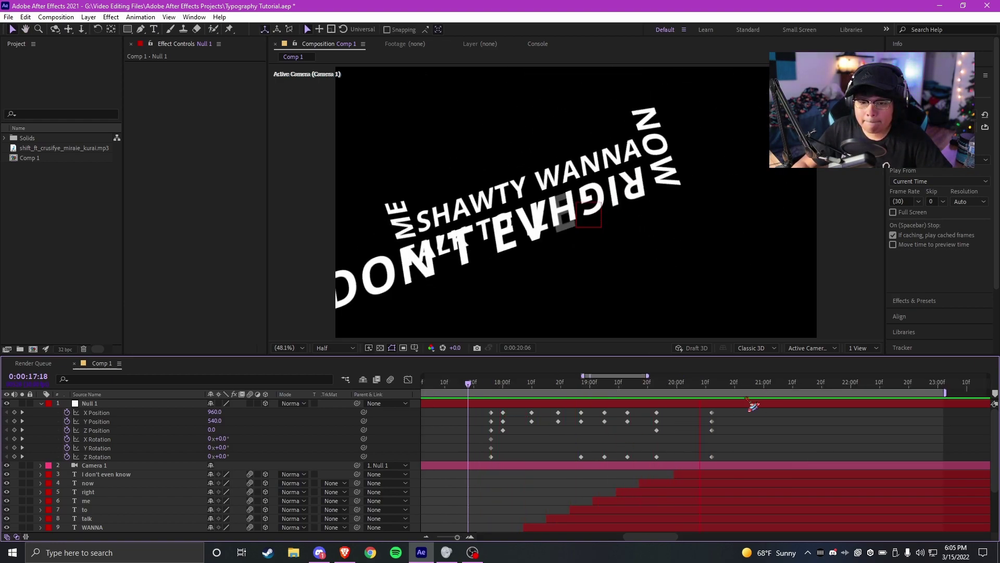
{"action": "left_click", "coordinate": [715, 384]}
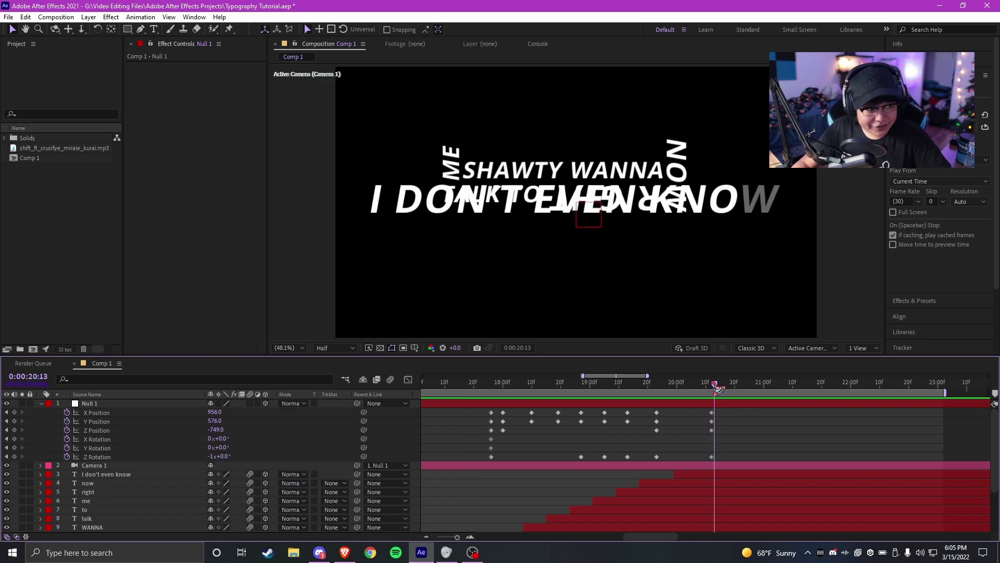
{"action": "left_click", "coordinate": [505, 384]}
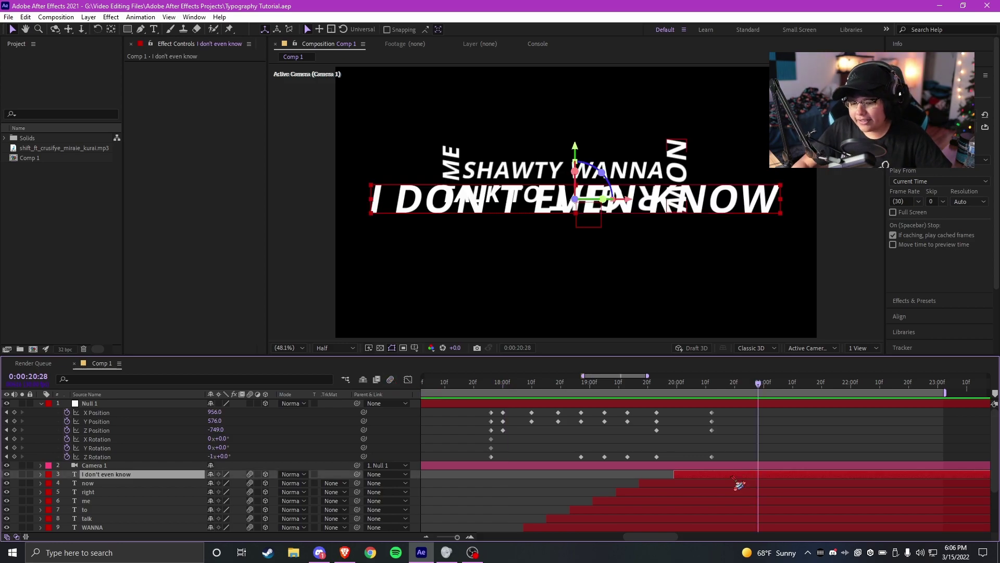
- Duplicate the "I don't even know" text layer, offset the copy's start in time, and change its text to "you"
{"action": "key", "text": "ctrl+d"}
{"action": "left_click_drag", "start_coordinate": [732, 479], "coordinate": [754, 483]}
{"action": "left_click", "coordinate": [747, 385]}
{"action": "double_click", "coordinate": [771, 475]}
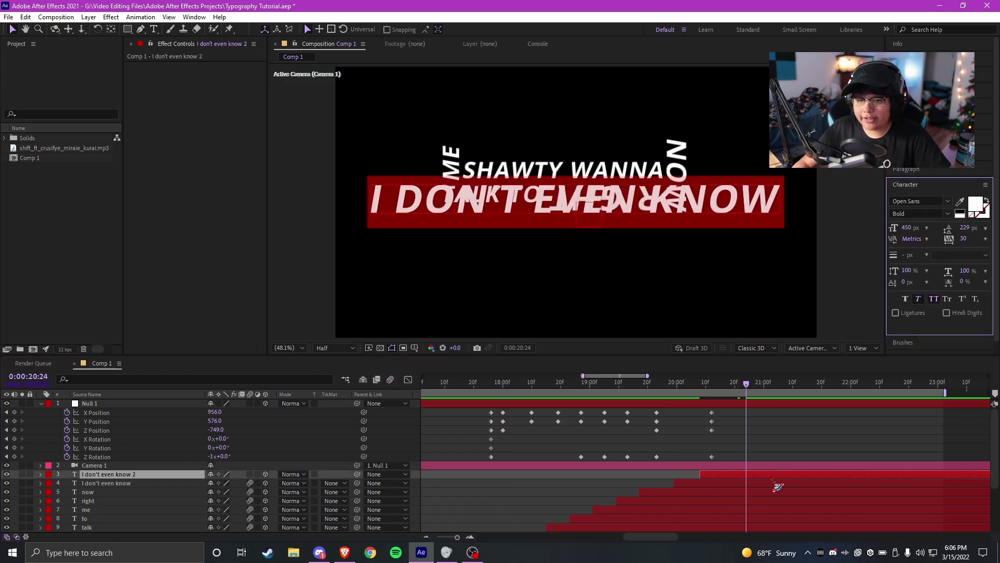
{"action": "type", "text": "you"}
{"action": "left_click", "coordinate": [752, 447]}
- Move the YOU text above I DON'T EVEN KNOW, at Position 950.4, 438.1, -1001.0
{"action": "left_click", "coordinate": [756, 476]}
{"action": "key", "text": "p"}
{"action": "left_click_drag", "start_coordinate": [234, 482], "coordinate": [225, 481]}
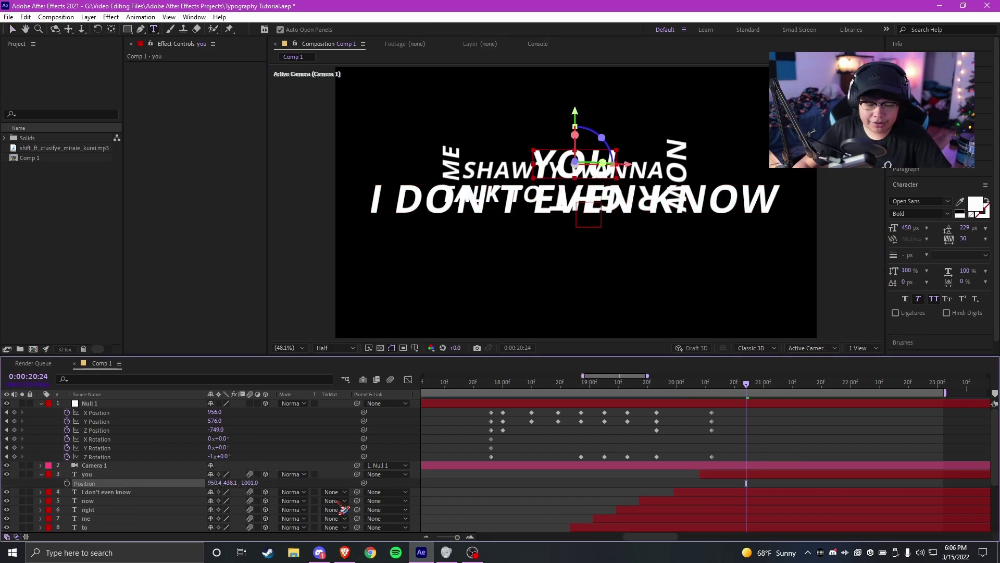
- Set the YOU layer's Z Rotation to 270° so it reads vertically
{"action": "key", "text": "r"}
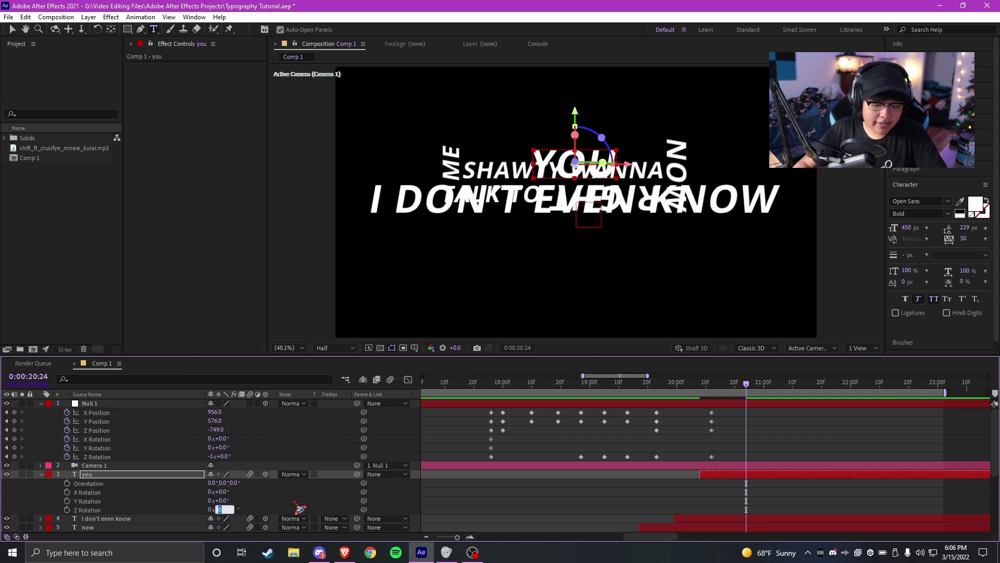
{"action": "left_click", "coordinate": [290, 504]}
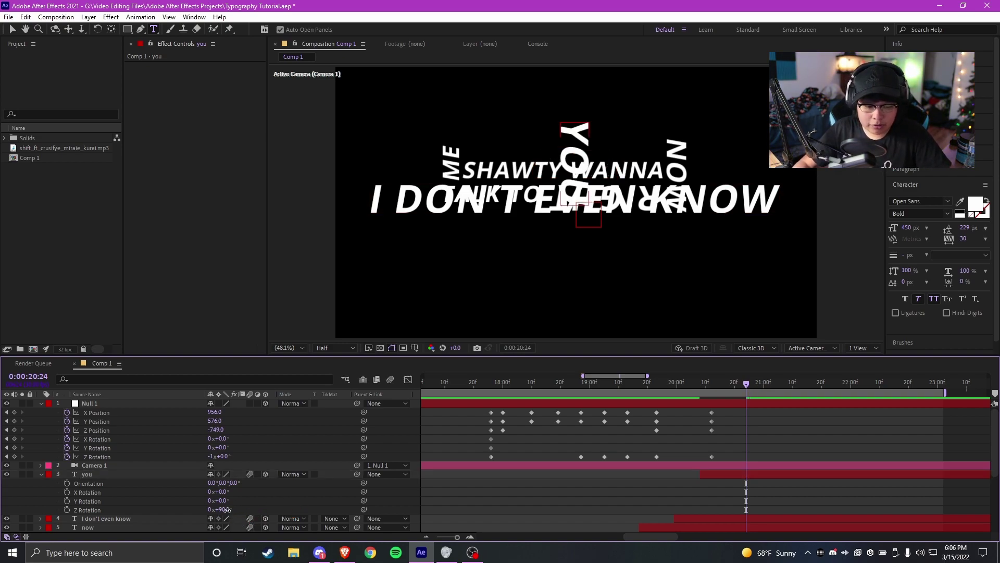
{"action": "type", "text": "270"}
{"action": "key", "text": "Return"}
- Move the vertical YOU text above the start of I DON'T EVEN KNOW, at about Position 267, 330, -1001
{"action": "key", "text": "v"}
{"action": "left_click", "coordinate": [112, 483]}
{"action": "left_click", "coordinate": [108, 474]}
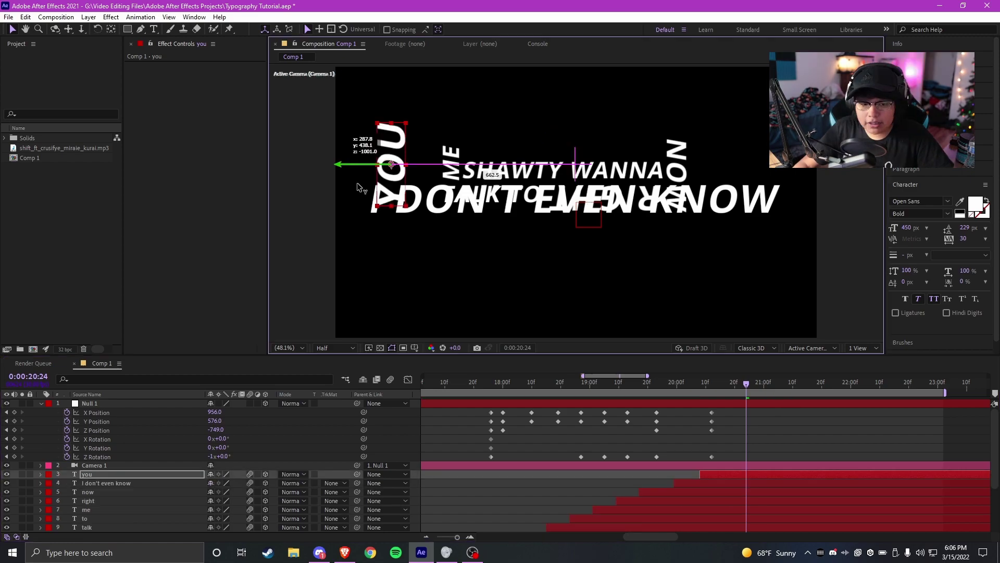
{"action": "left_click_drag", "start_coordinate": [355, 185], "coordinate": [348, 185]}
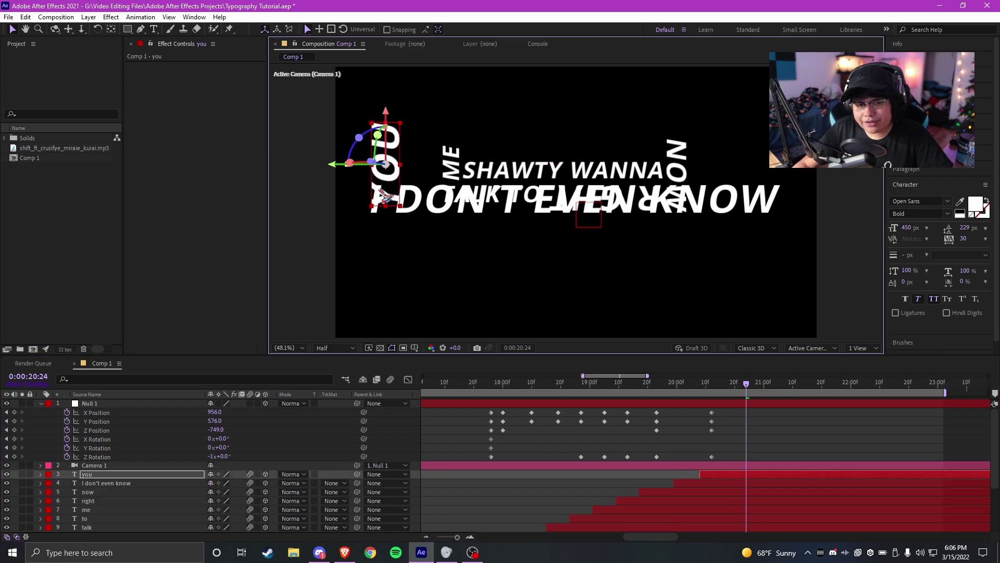
{"action": "left_click_drag", "start_coordinate": [385, 116], "coordinate": [383, 90]}
{"action": "key", "text": "r"}
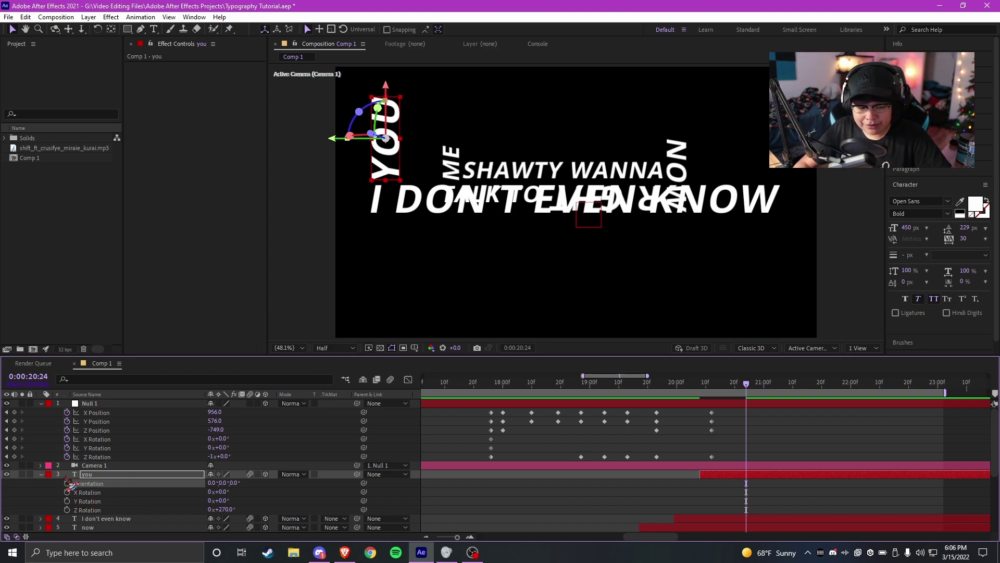
{"action": "scroll", "coordinate": [779, 437], "scroll_direction": "right", "scroll_amount": 2}
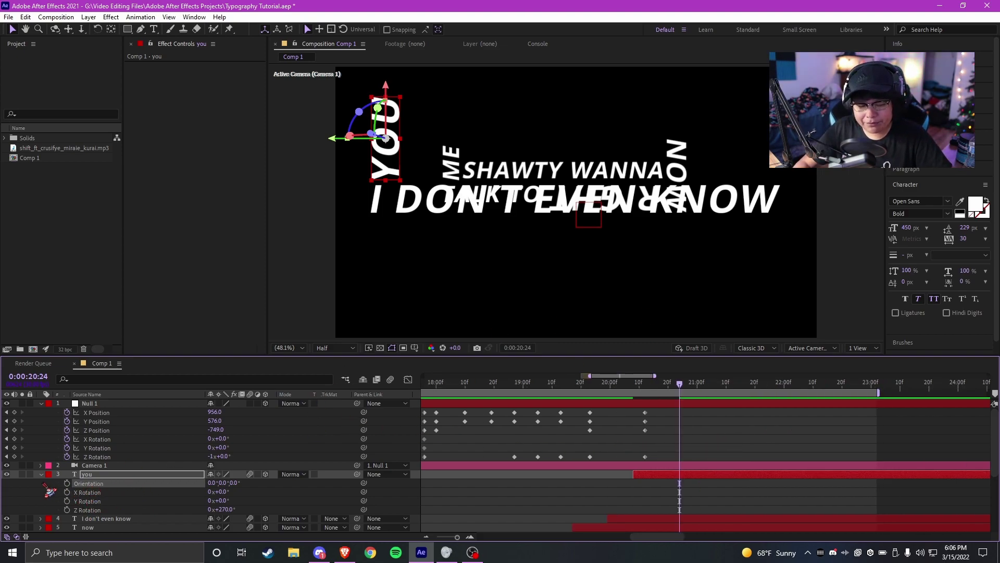
{"action": "scroll", "coordinate": [744, 444], "scroll_direction": "up", "scroll_amount": 2}
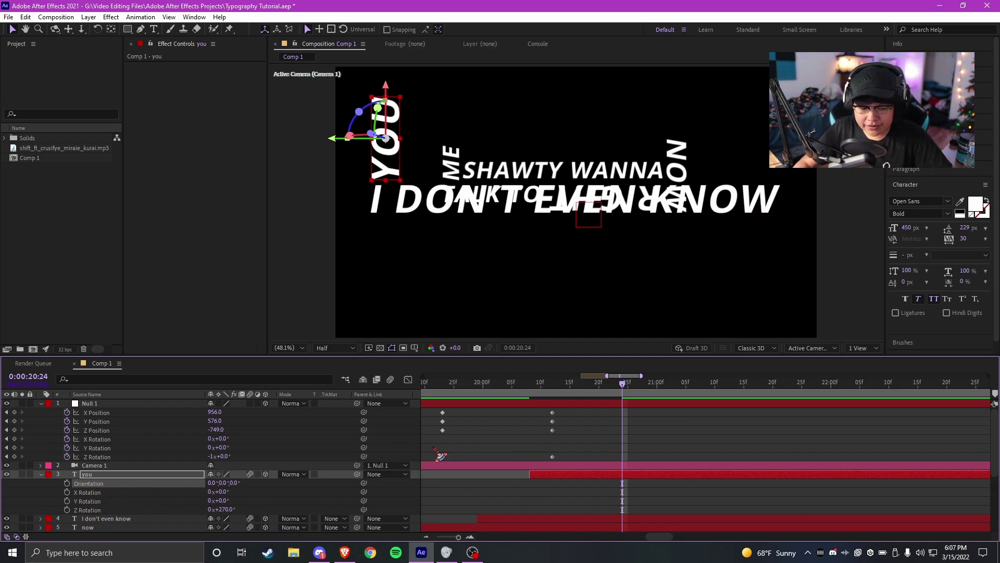
{"action": "scroll", "coordinate": [725, 403], "scroll_direction": "down", "scroll_amount": 2}
{"action": "left_click_drag", "start_coordinate": [389, 97], "coordinate": [389, 93]}
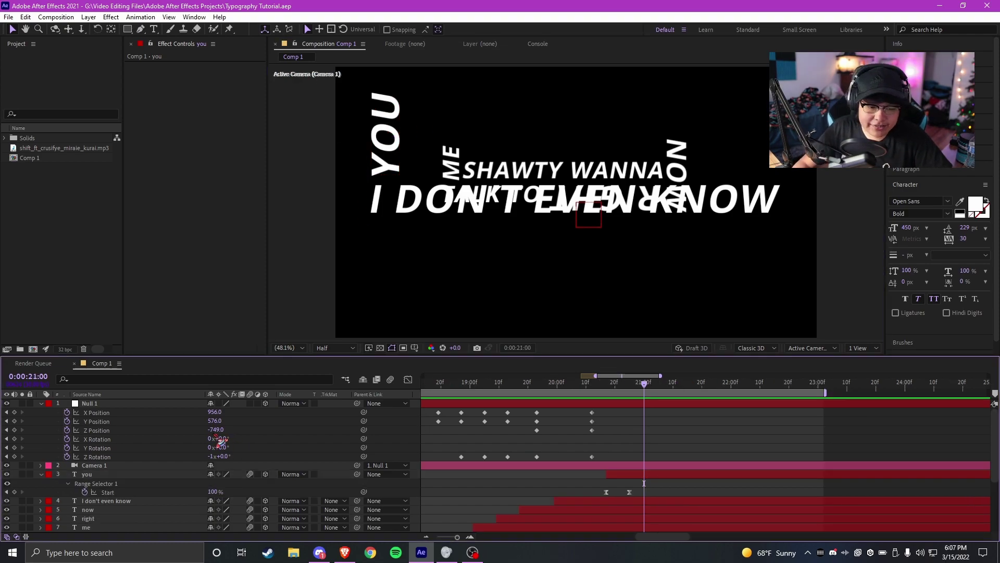
- At 0:00:21:00, keyframe the null's Z Rotation at -1x-90° and its Position at 267, 323, 691 so the camera frames YOU
{"action": "left_click_drag", "start_coordinate": [216, 430], "coordinate": [797, 421]}
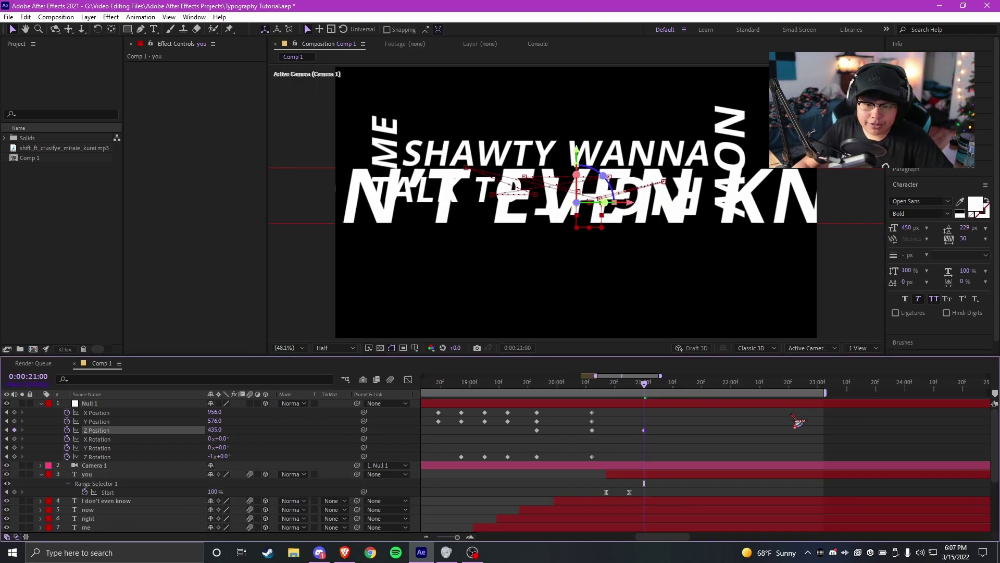
{"action": "left_click_drag", "start_coordinate": [219, 457], "coordinate": [185, 465]}
{"action": "left_click", "coordinate": [225, 456]}
{"action": "type", "text": "-"}
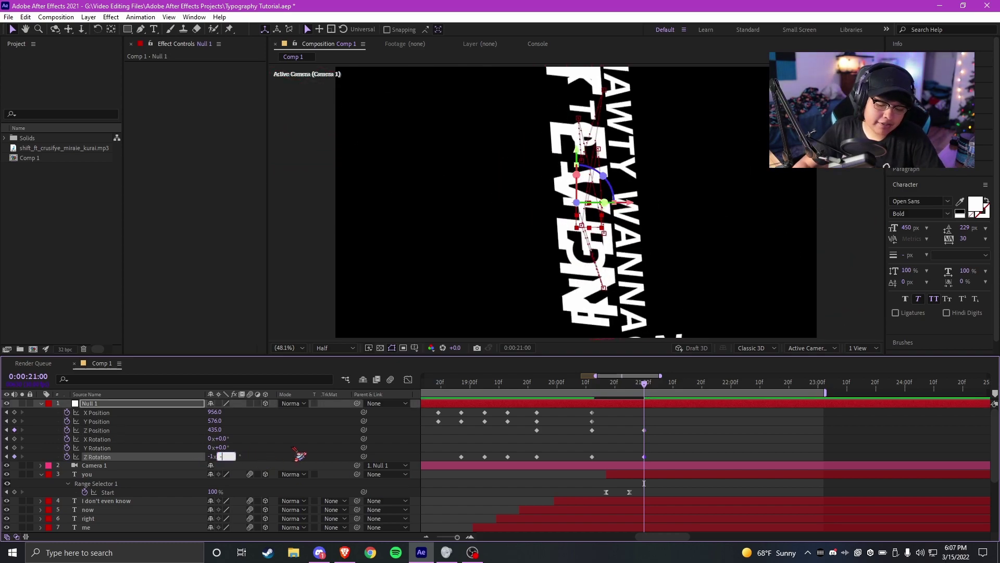
{"action": "type", "text": "90"}
{"action": "key", "text": "Return"}
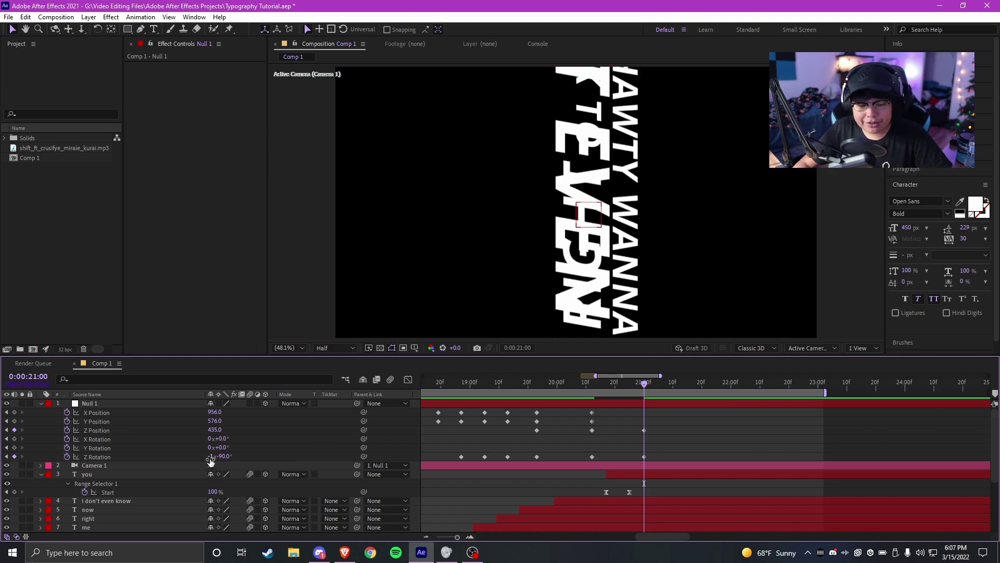
{"action": "left_click_drag", "start_coordinate": [215, 412], "coordinate": [93, 427]}
{"action": "left_click_drag", "start_coordinate": [215, 431], "coordinate": [324, 407]}
- Play back the camera move into the word YOU, including from 0:00:19:26
{"action": "key", "text": "space"}
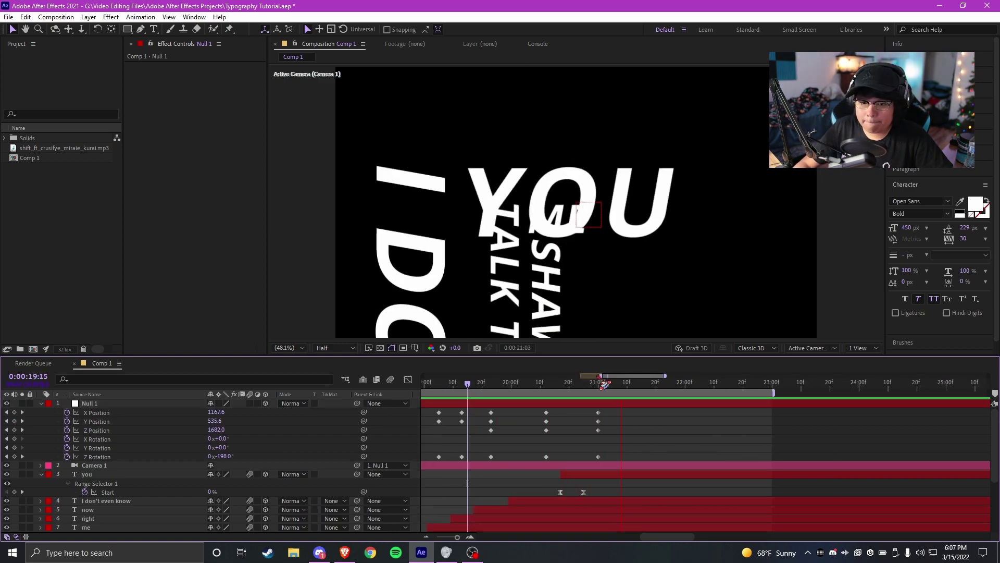
{"action": "left_click", "coordinate": [595, 390]}
{"action": "left_click", "coordinate": [500, 388]}
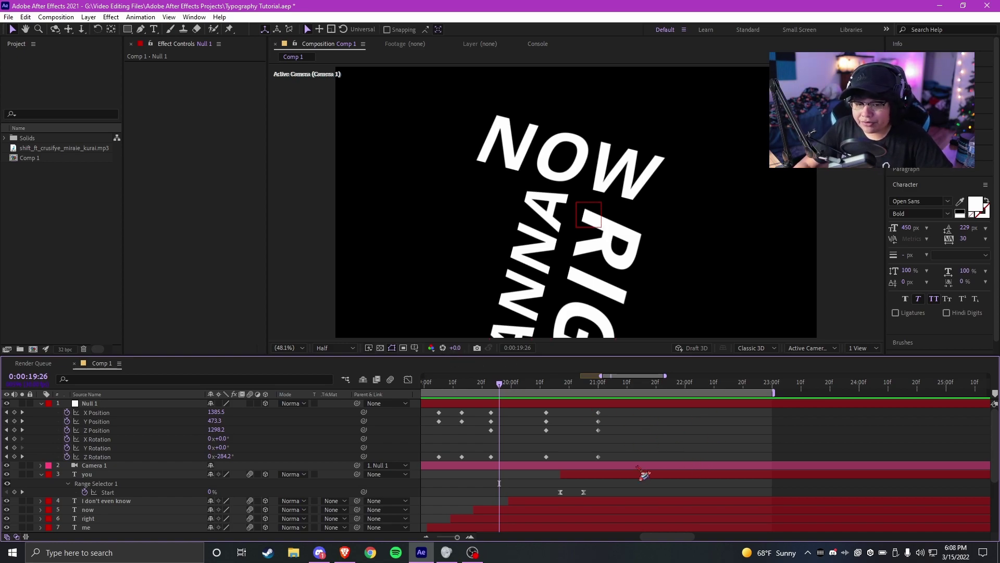
{"action": "key", "text": "space"}
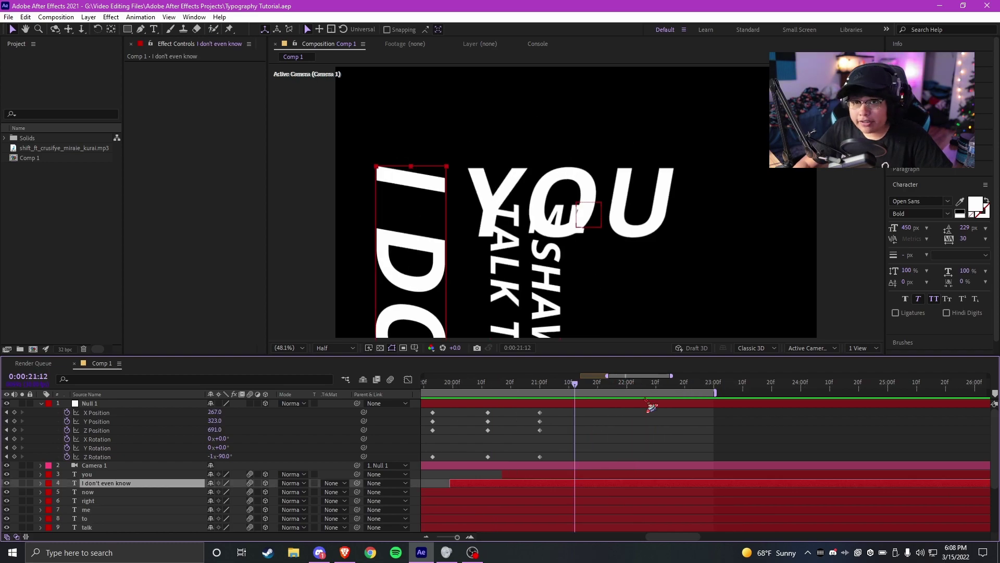
- Duplicate the YOU text layer and offset the copy so it starts after the original
{"action": "left_click", "coordinate": [111, 473]}
{"action": "key", "text": "ctrl+d"}
{"action": "left_click_drag", "start_coordinate": [597, 480], "coordinate": [589, 482]}
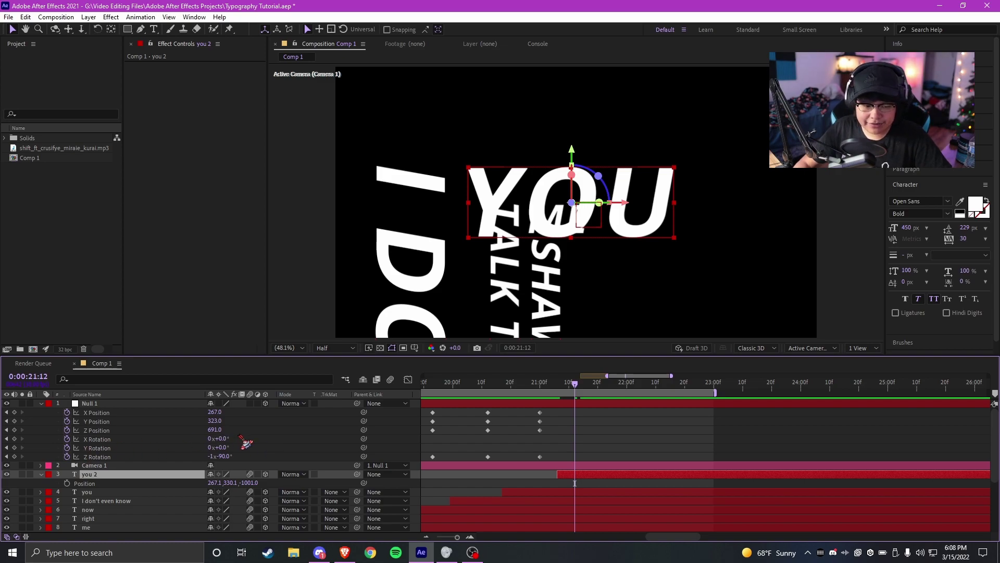
- Try changing the null's X and Y Rotation to tilt the view, and undo each change
{"action": "mouse_move", "coordinate": [228, 438]}
{"action": "left_mouse_down"}
{"action": "mouse_move", "coordinate": [213, 448]}
{"action": "mouse_move", "coordinate": [219, 456]}
{"action": "left_mouse_up"}
{"action": "key", "text": "ctrl+z"}
{"action": "key", "text": "ctrl+z"}
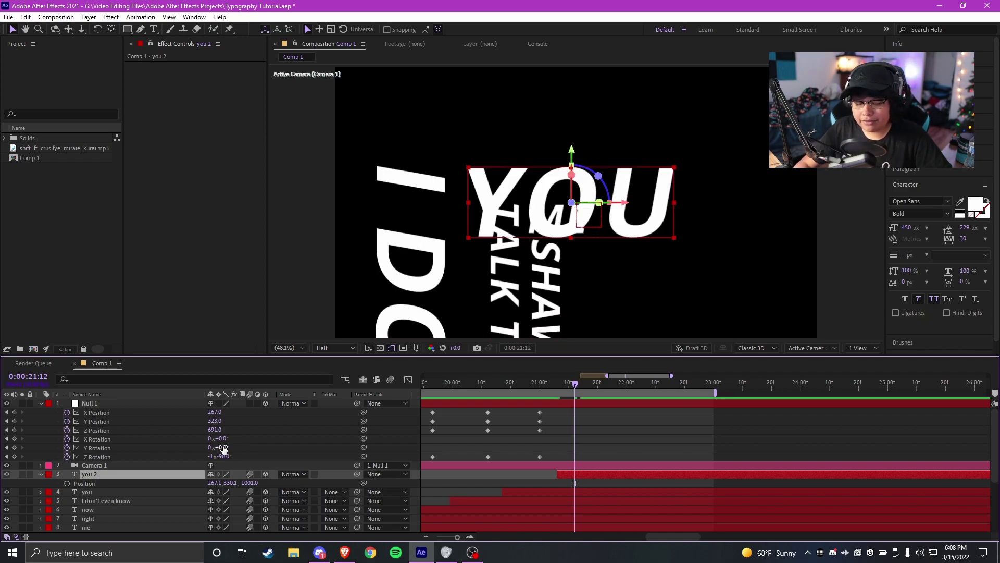
{"action": "left_click_drag", "start_coordinate": [227, 447], "coordinate": [269, 448]}
{"action": "key", "text": "ctrl+z"}
{"action": "key", "text": "ctrl+z"}
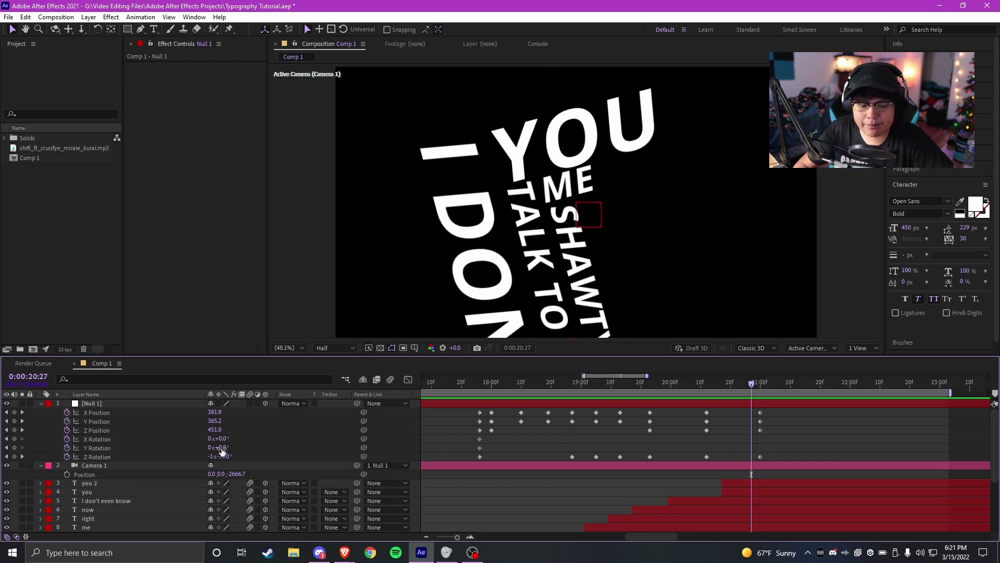
{"action": "left_click_drag", "start_coordinate": [220, 448], "coordinate": [232, 443]}
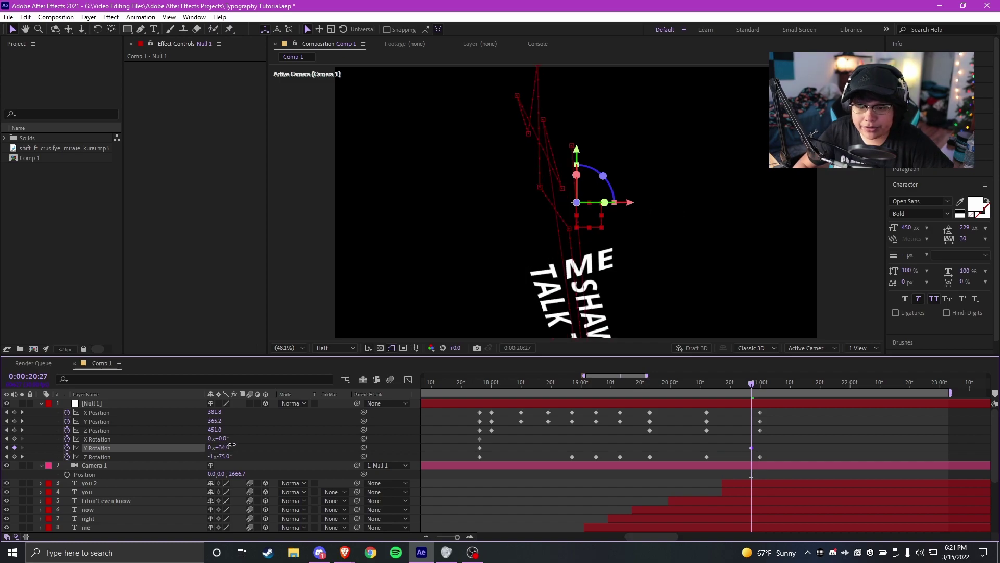
{"action": "key", "text": "ctrl+z"}
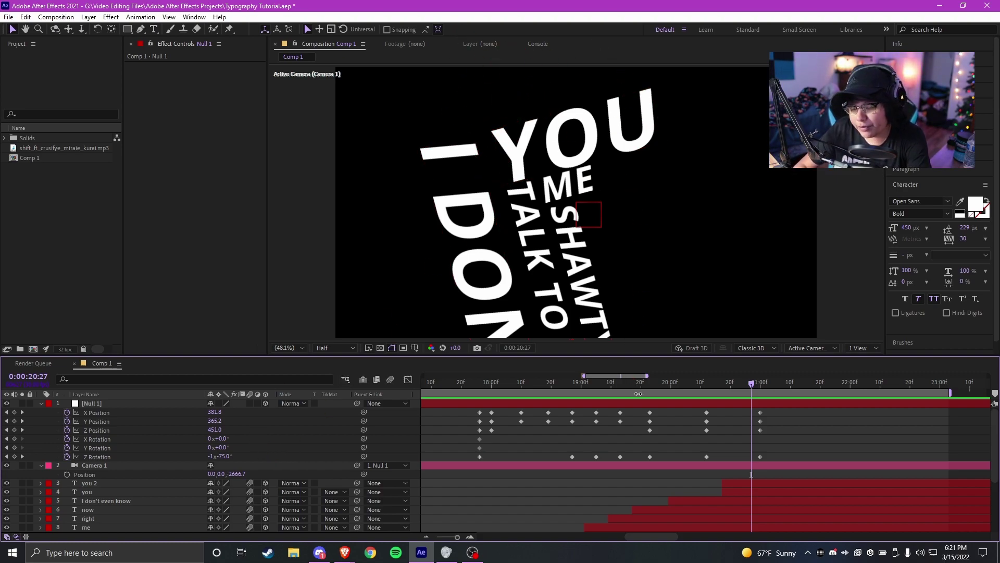
- Check the camera's Z Position value without changing it, and test another tilt of the null before undoing it
{"action": "left_click", "coordinate": [117, 465]}
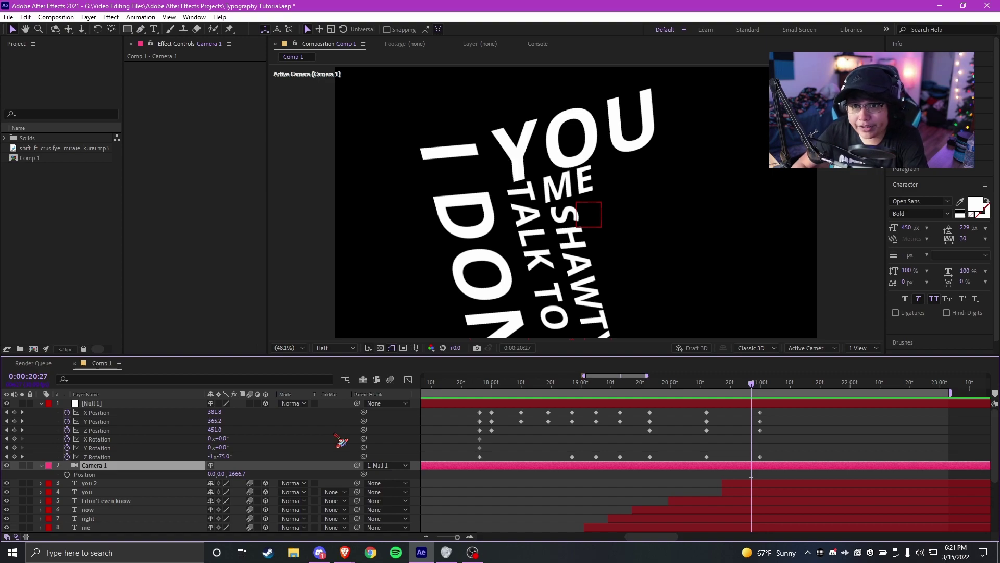
{"action": "left_click", "coordinate": [243, 474]}
{"action": "left_click", "coordinate": [284, 478]}
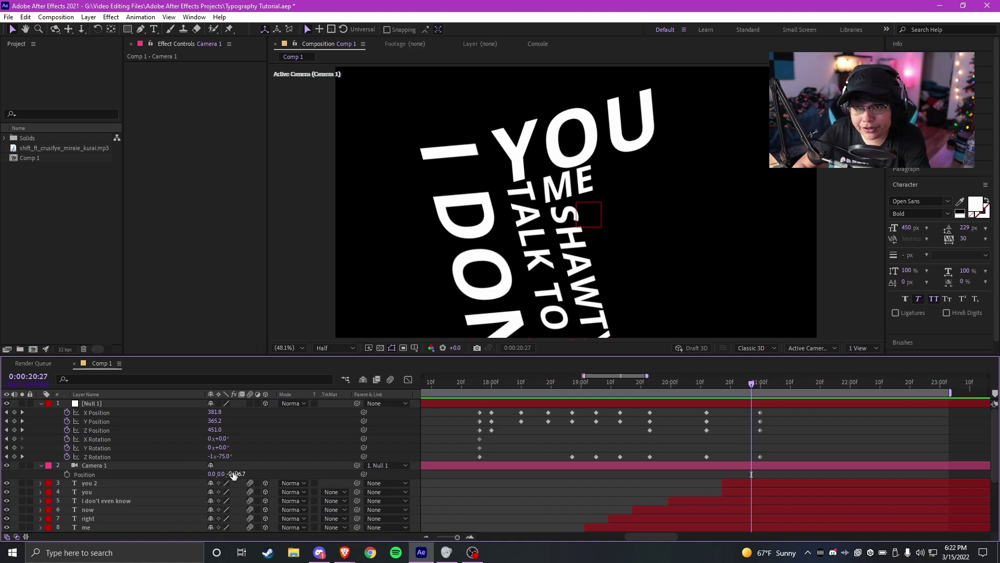
{"action": "mouse_move", "coordinate": [221, 439]}
{"action": "left_mouse_down"}
{"action": "mouse_move", "coordinate": [345, 404]}
{"action": "mouse_move", "coordinate": [218, 438]}
{"action": "mouse_move", "coordinate": [196, 460]}
{"action": "mouse_move", "coordinate": [229, 447]}
{"action": "left_mouse_up"}
{"action": "key", "text": "ctrl+z"}
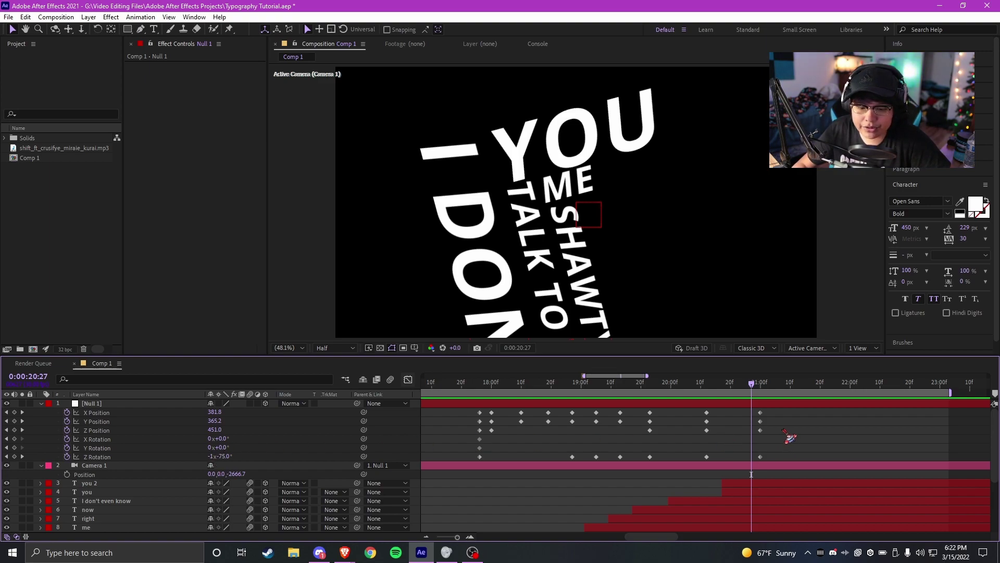
- Select all of the null's Z Position keyframes and lower their values together by 2671.54 px on the value graph
{"action": "left_click", "coordinate": [90, 429]}
{"action": "left_click", "coordinate": [776, 427]}
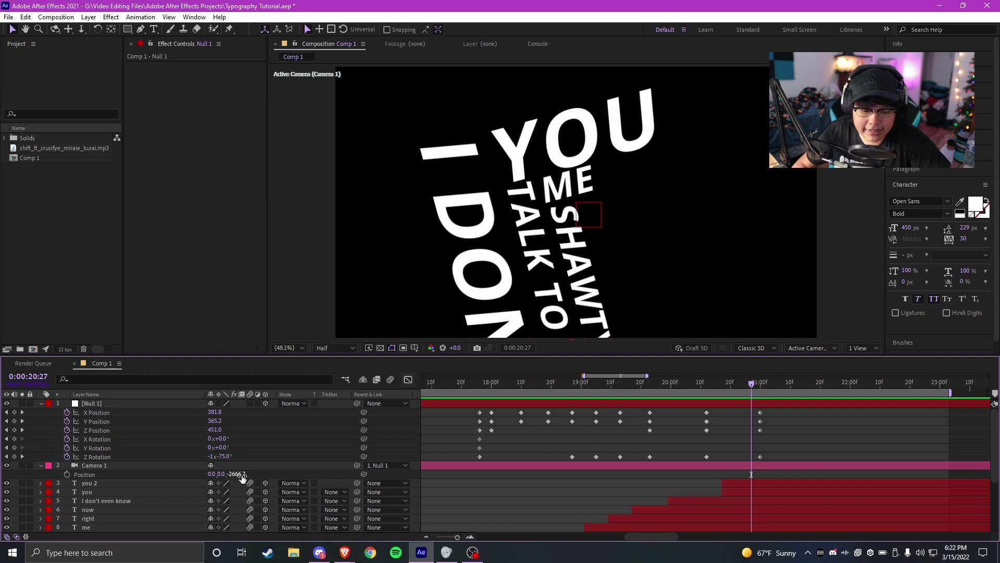
{"action": "left_click", "coordinate": [99, 431]}
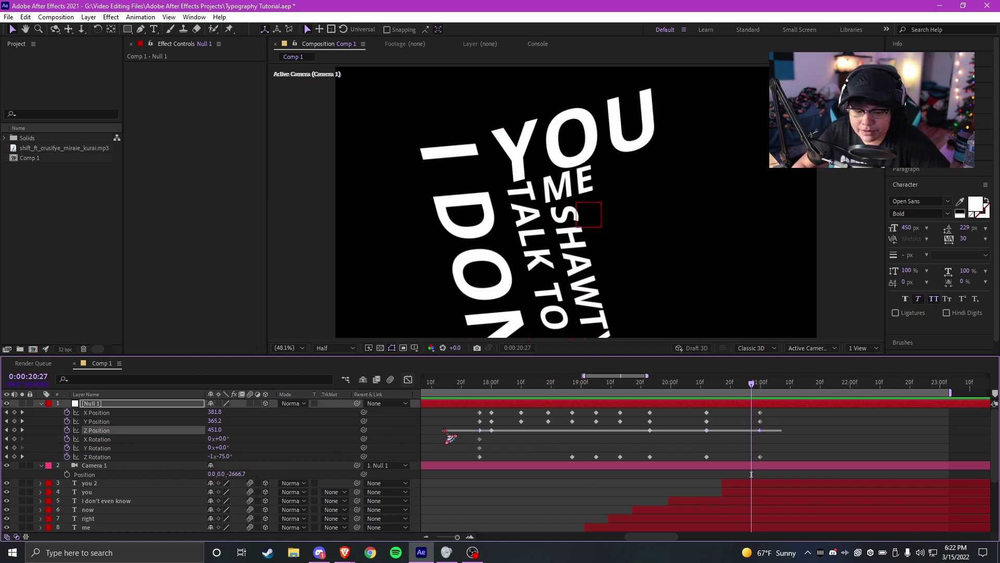
{"action": "key", "text": "shift+F3"}
{"action": "left_click_drag", "start_coordinate": [784, 399], "coordinate": [404, 509]}
{"action": "scroll", "coordinate": [970, 451], "scroll_direction": "up", "scroll_amount": 1}
{"action": "left_click", "coordinate": [697, 385]}
{"action": "scroll", "coordinate": [833, 447], "scroll_direction": "down", "scroll_amount": 1}
{"action": "left_click_drag", "start_coordinate": [888, 402], "coordinate": [546, 503]}
{"action": "scroll", "coordinate": [755, 440], "scroll_direction": "up", "scroll_amount": 3}
{"action": "left_click_drag", "start_coordinate": [663, 410], "coordinate": [665, 503]}
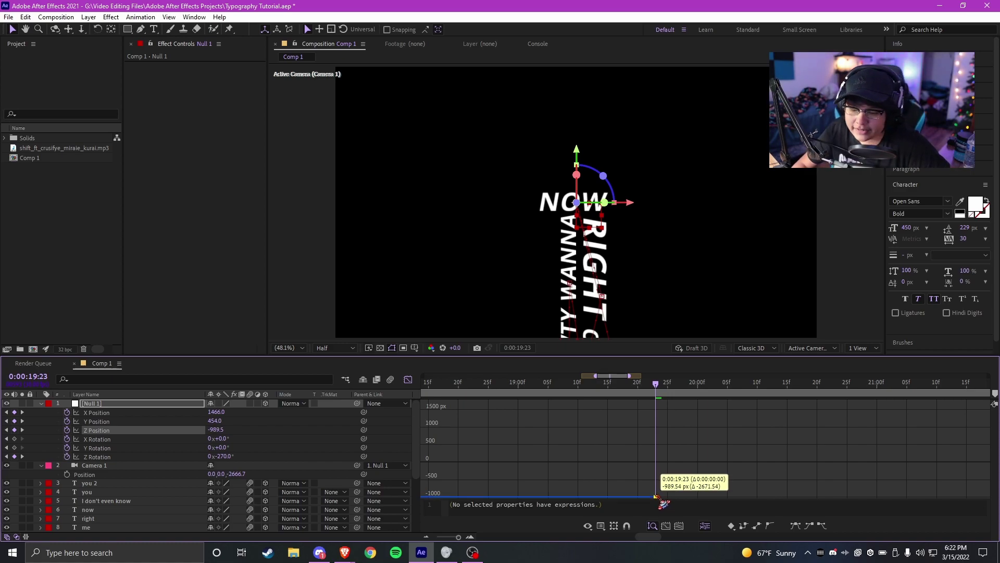
{"action": "left_click_drag", "start_coordinate": [656, 499], "coordinate": [656, 499]}
{"action": "scroll", "coordinate": [759, 455], "scroll_direction": "down", "scroll_amount": 2}
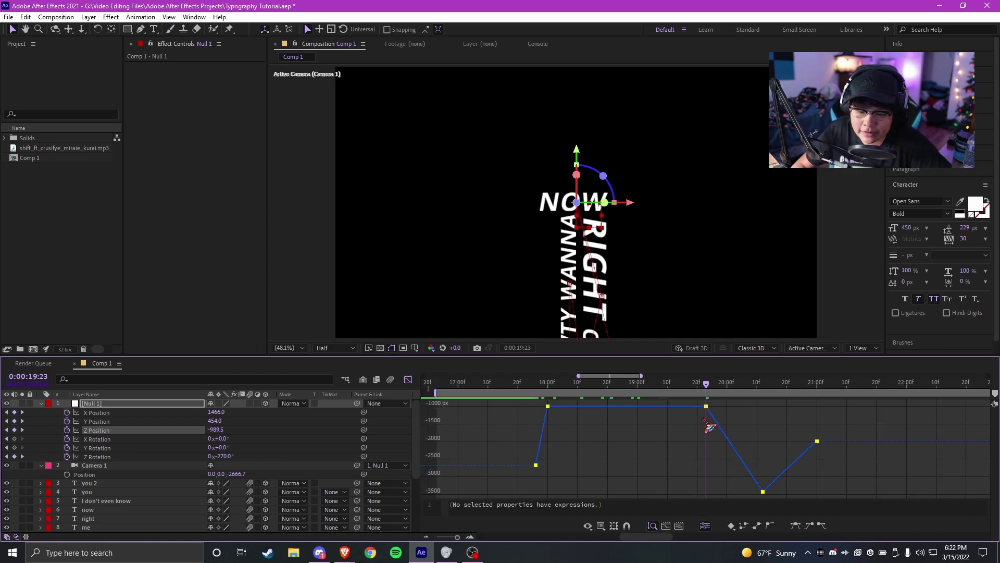
{"action": "left_click", "coordinate": [408, 380]}
{"action": "left_click_drag", "start_coordinate": [888, 438], "coordinate": [818, 451]}
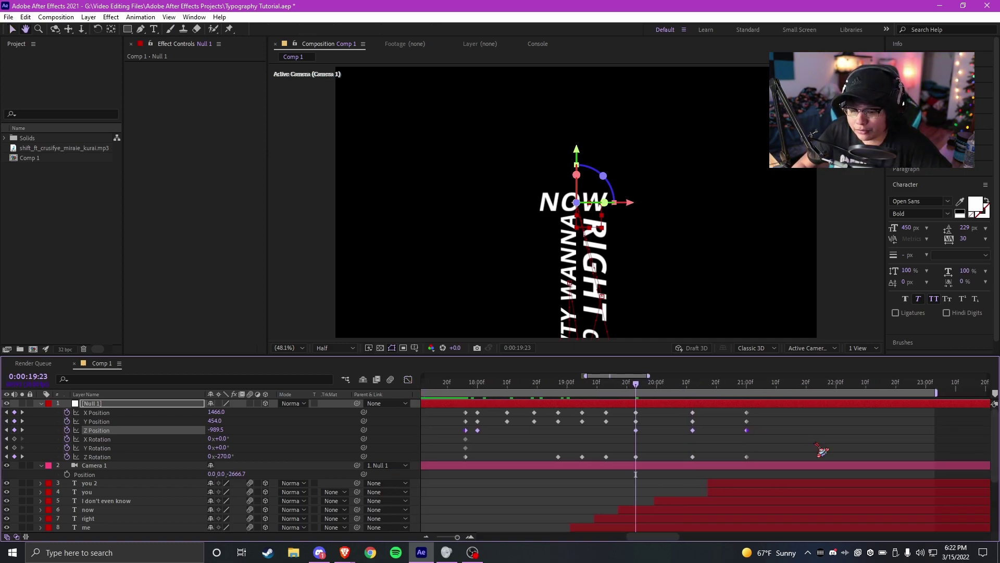
- Set the camera's Z Position to 0 and play back the animation from 0:00:17:17
{"action": "left_click_drag", "start_coordinate": [463, 389], "coordinate": [604, 414]}
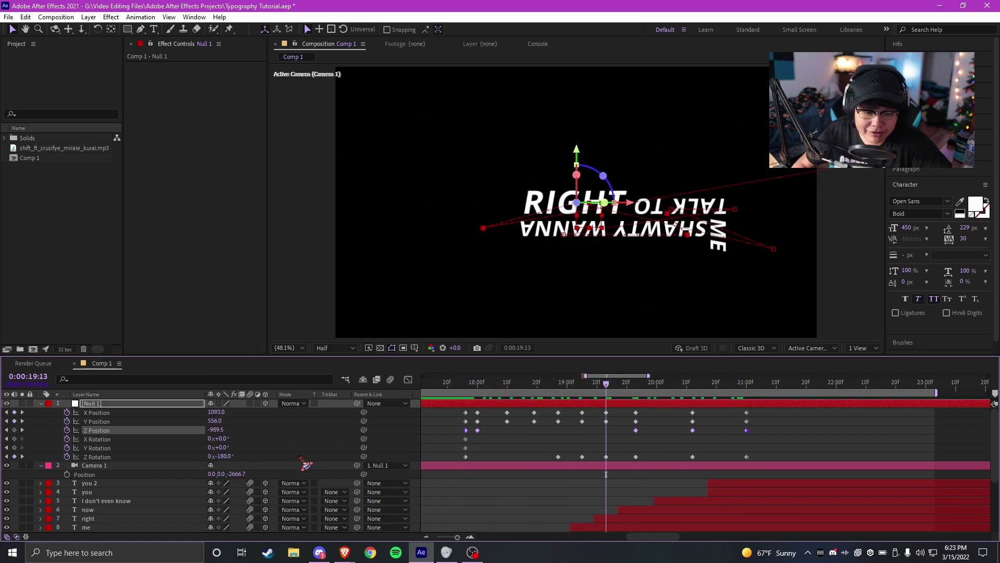
{"action": "left_click", "coordinate": [243, 474]}
{"action": "type", "text": "0"}
{"action": "left_click", "coordinate": [524, 453]}
{"action": "key", "text": "minus"}
{"action": "left_click", "coordinate": [510, 384]}
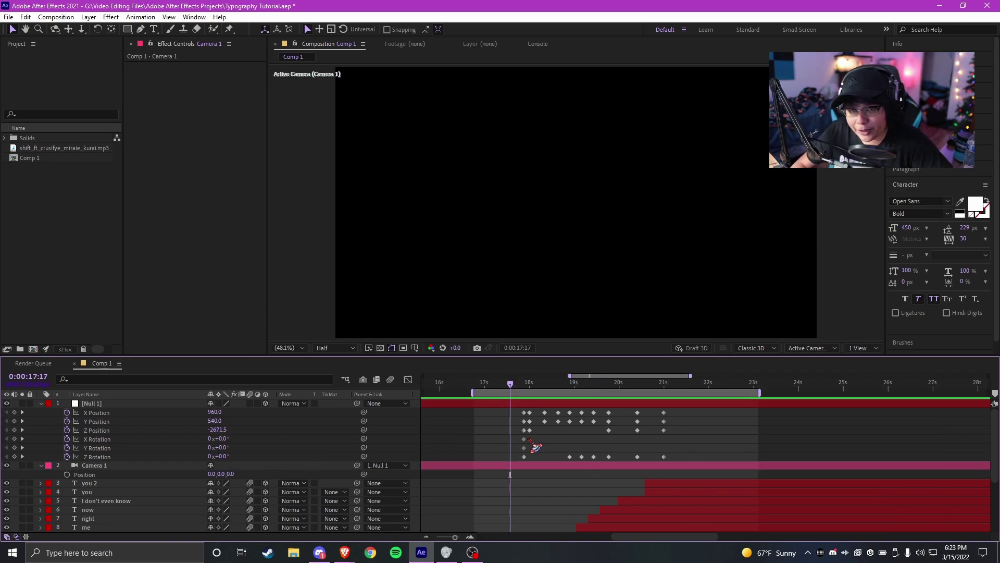
{"action": "key", "text": "space"}
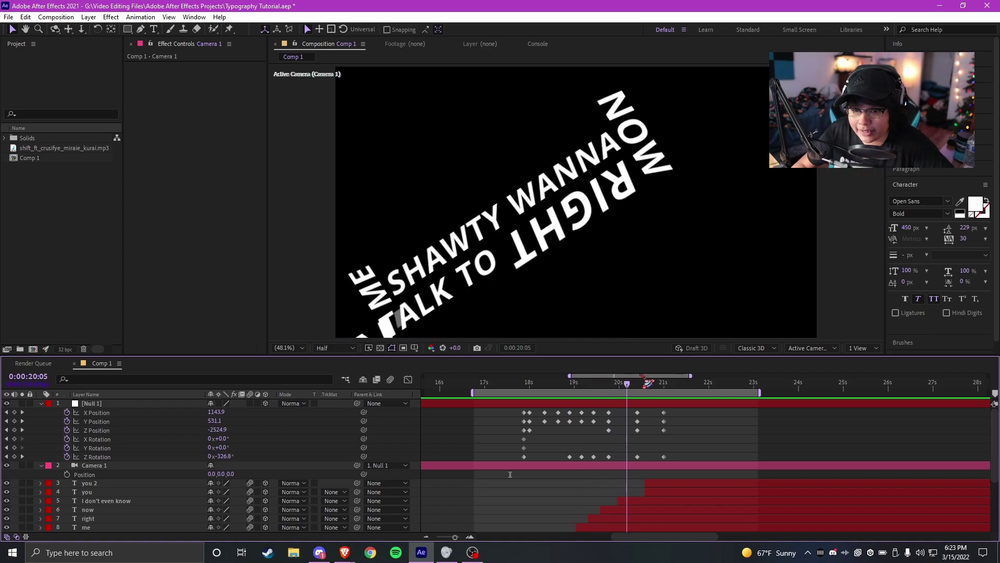
- Try tilting the null again with the camera at its origin, and undo the change
{"action": "mouse_move", "coordinate": [225, 443]}
{"action": "left_mouse_down"}
{"action": "mouse_move", "coordinate": [240, 428]}
{"action": "mouse_move", "coordinate": [206, 449]}
{"action": "mouse_move", "coordinate": [241, 451]}
{"action": "left_mouse_up"}
{"action": "key", "text": "ctrl+z"}
{"action": "key", "text": "ctrl+z"}
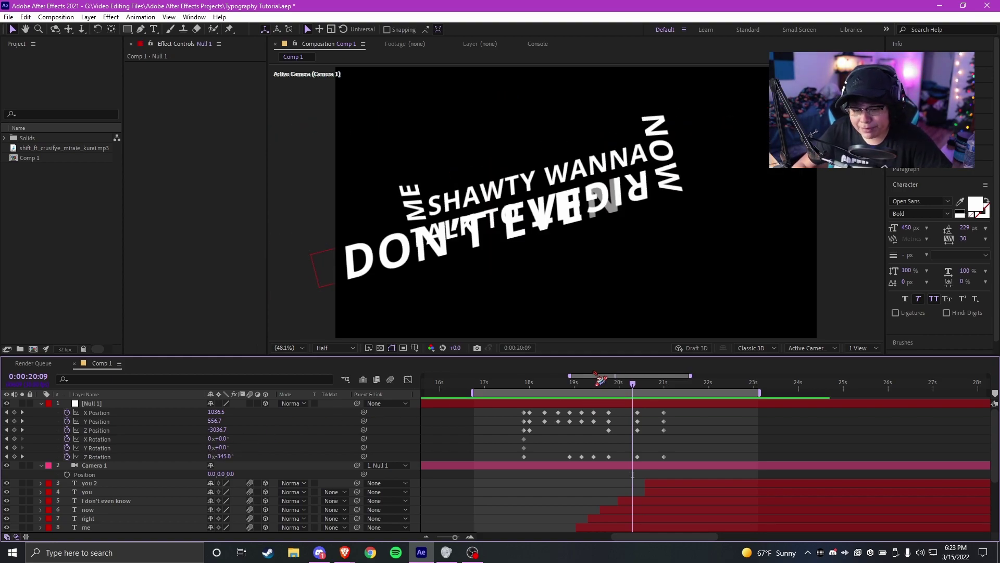
- Shift the duplicated YOU layer to start just before 0:00:21:00 and change its text to "i'ma"
{"action": "left_click_drag", "start_coordinate": [521, 384], "coordinate": [643, 404]}
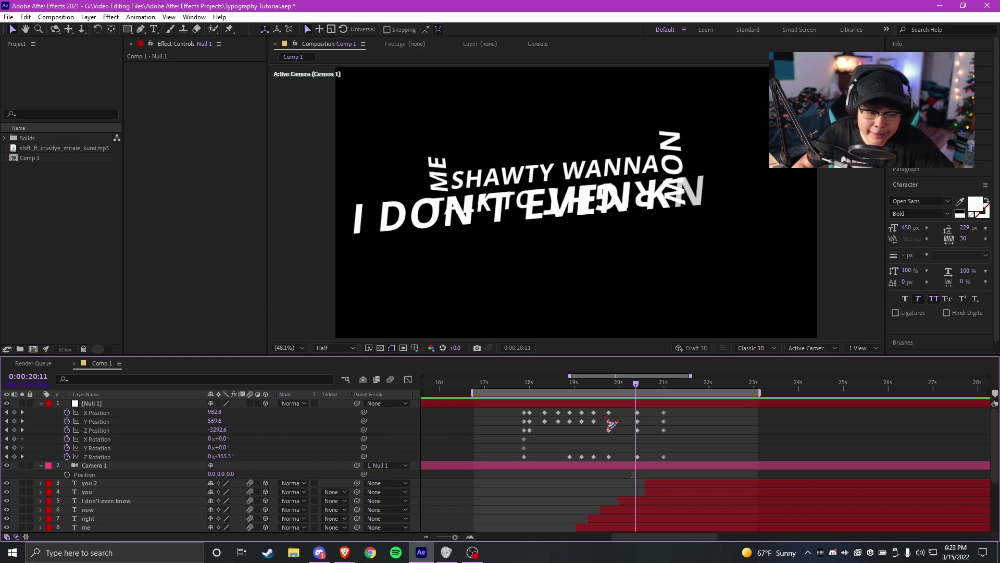
{"action": "key", "text": "equal"}
{"action": "left_click", "coordinate": [598, 483]}
{"action": "left_click", "coordinate": [613, 384]}
{"action": "left_click_drag", "start_coordinate": [596, 492], "coordinate": [630, 492]}
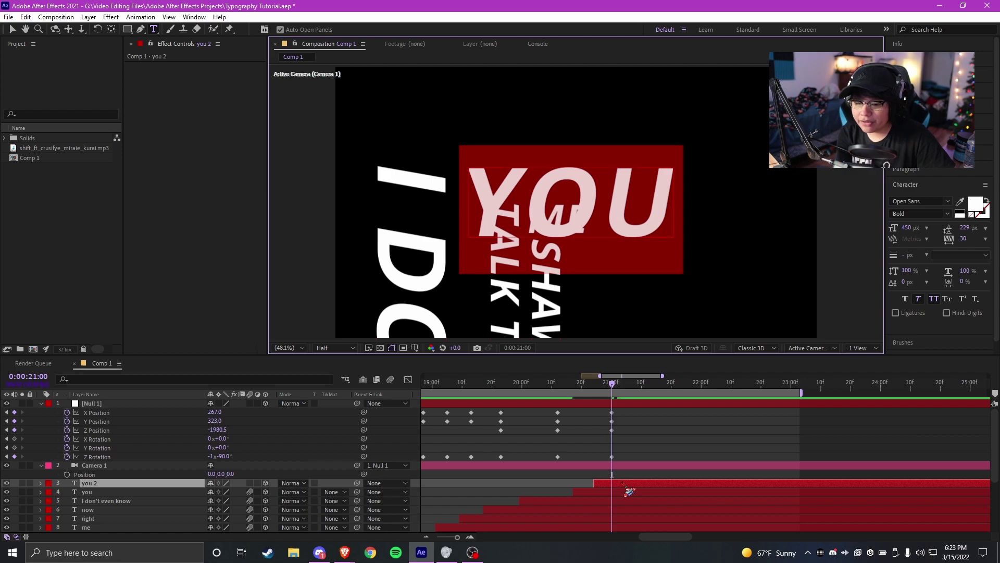
{"action": "type", "text": "i'ma"}
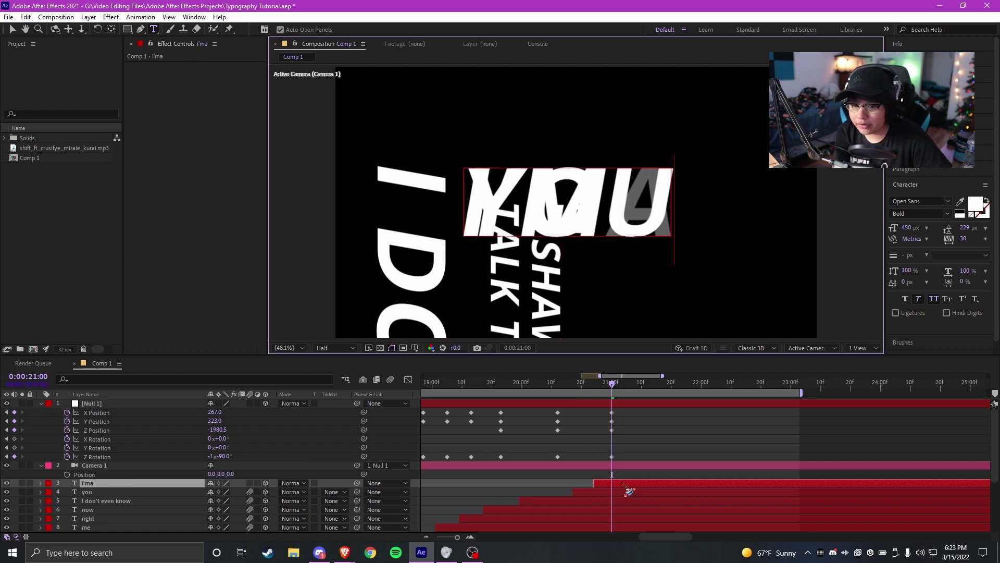
{"action": "key", "text": "Escape"}
- Reveal the I'MA layer's Range Selector Start keyframes and preview its letters appearing from 0:00:21:00
{"action": "key", "text": "u"}
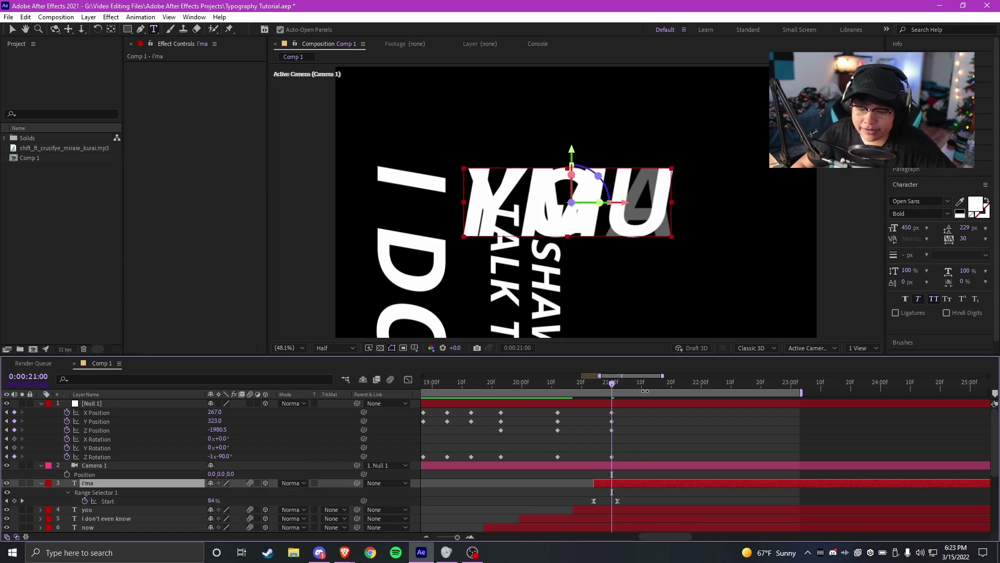
{"action": "key", "text": "space"}
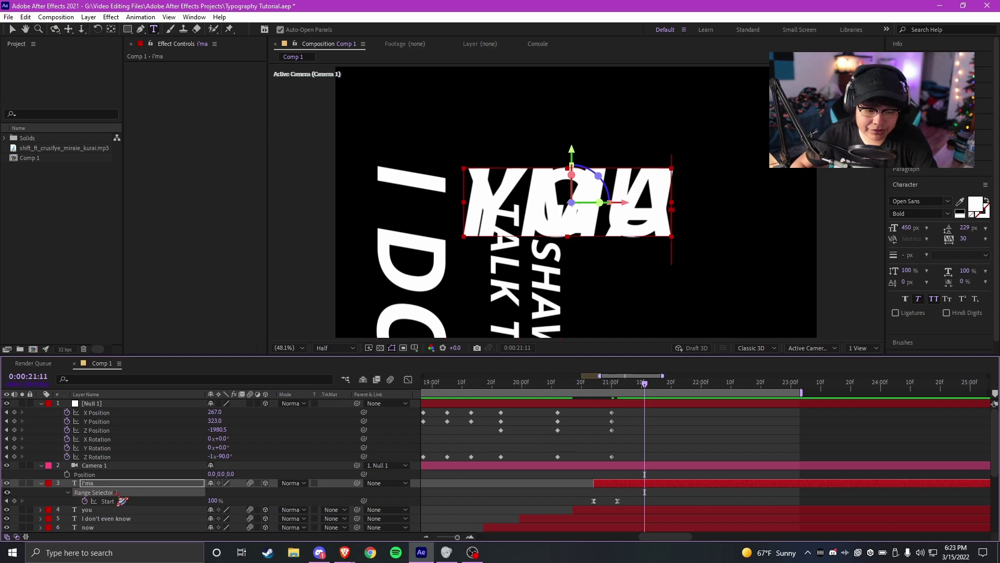
{"action": "key", "text": "u"}
{"action": "key", "text": "u"}
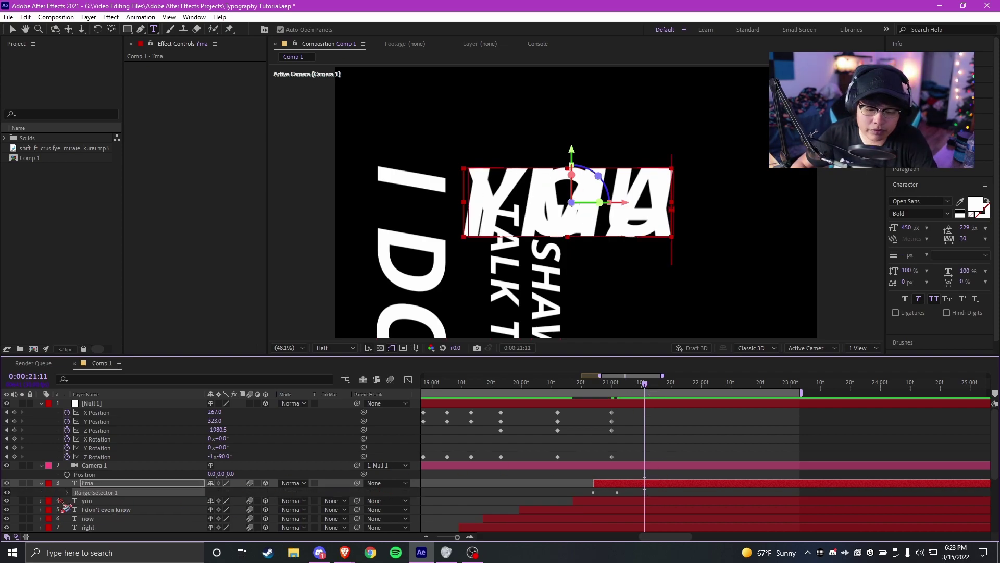
- Remove the Start keyframes from the I'MA layer's Range Selector and delete the Range Selector
{"action": "left_click", "coordinate": [68, 492]}
{"action": "left_click", "coordinate": [258, 506]}
{"action": "scroll", "coordinate": [260, 508], "scroll_direction": "down", "scroll_amount": 1}
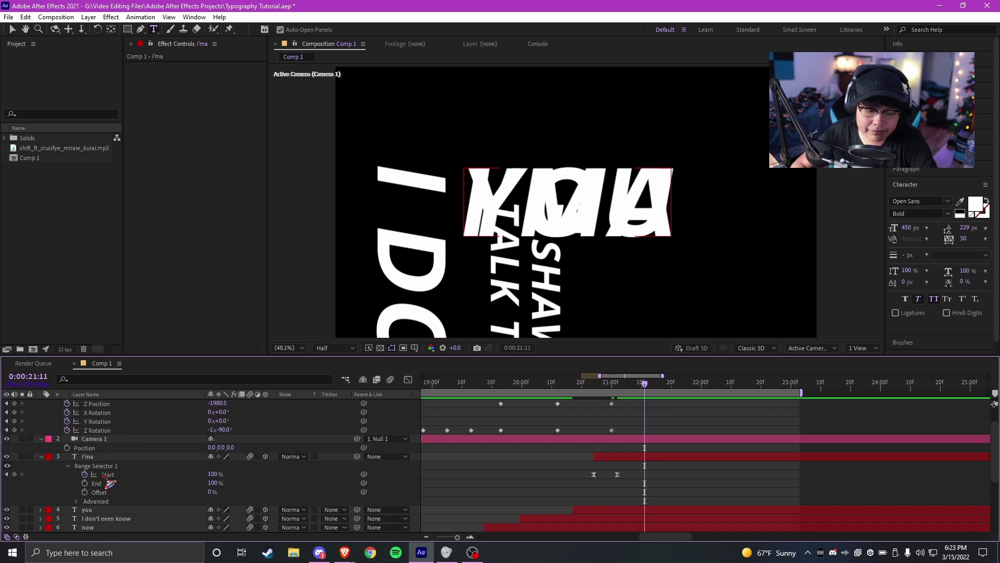
{"action": "left_click", "coordinate": [98, 475]}
{"action": "left_click", "coordinate": [112, 467]}
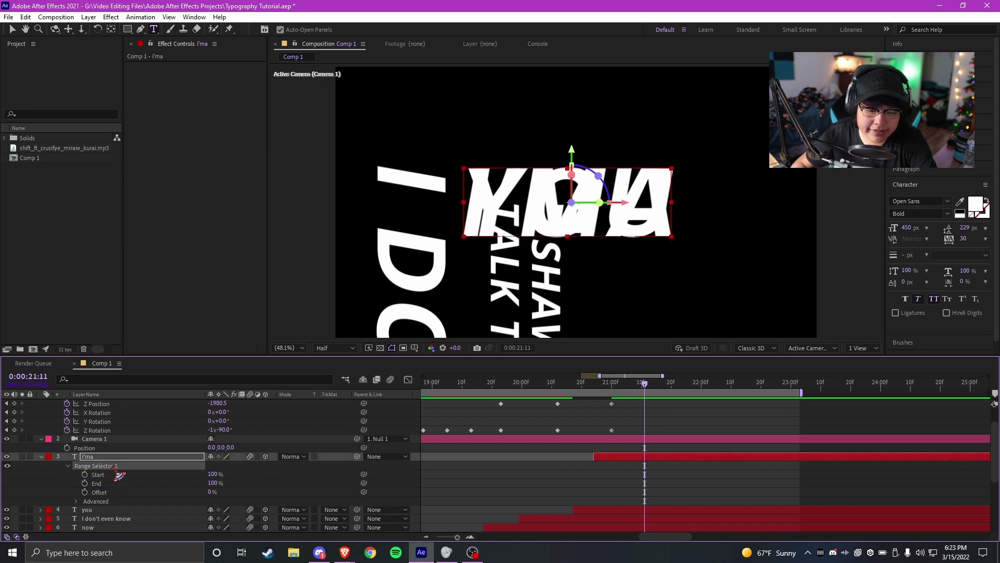
{"action": "key", "text": "Delete"}
{"action": "key", "text": "ctrl+z"}
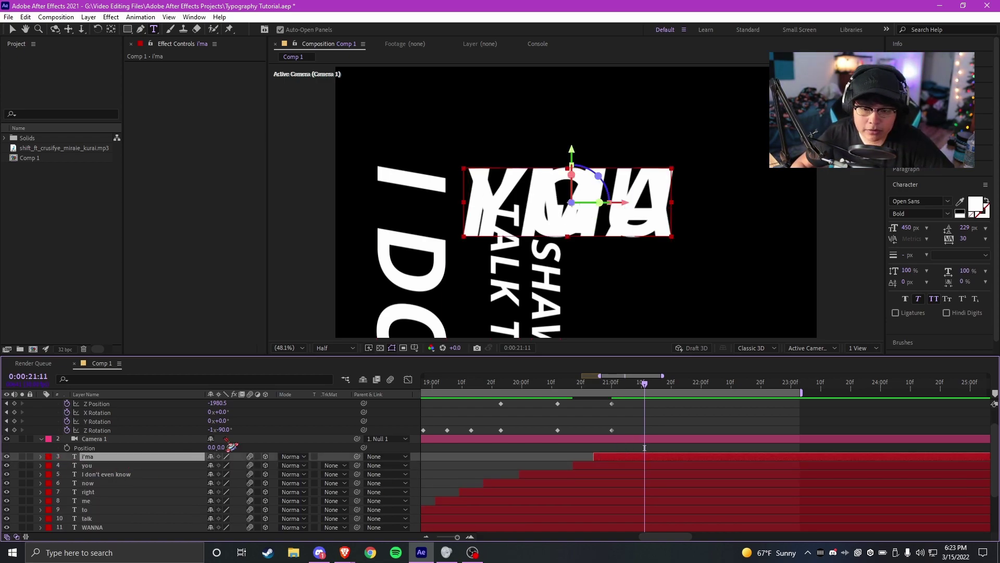
- Set the I'MA layer's X Rotation and Y Rotation to 90° each
{"action": "key", "text": "r"}
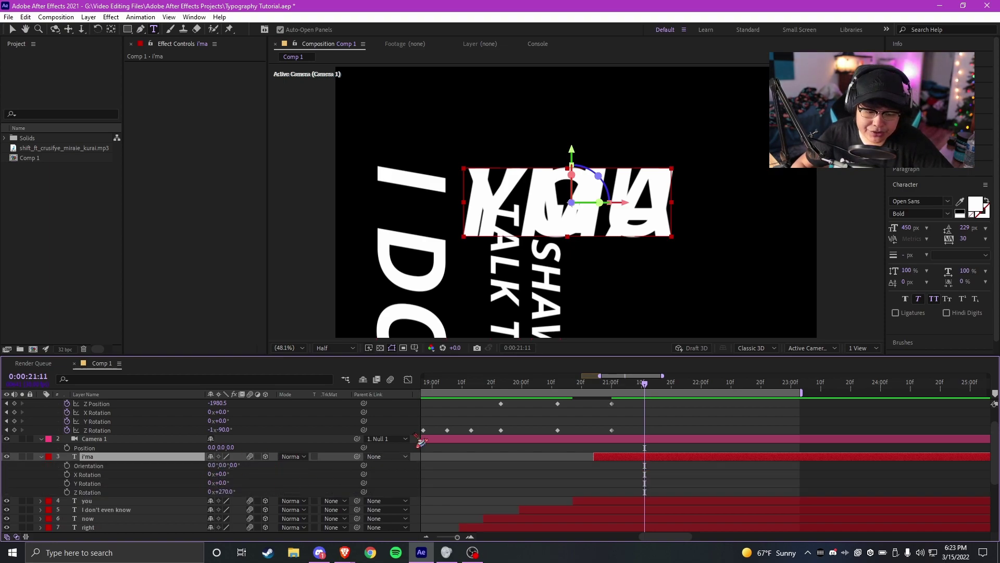
{"action": "left_click_drag", "start_coordinate": [219, 483], "coordinate": [271, 467]}
{"action": "left_click", "coordinate": [223, 483]}
{"action": "type", "text": "90"}
{"action": "left_click", "coordinate": [273, 481]}
{"action": "left_click", "coordinate": [222, 474]}
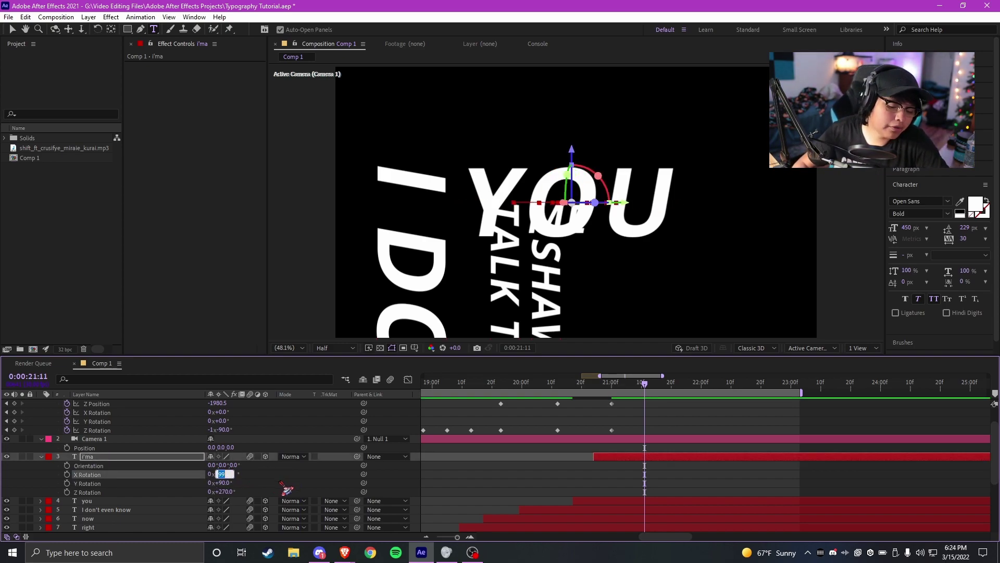
{"action": "type", "text": "90"}
{"action": "key", "text": "Return"}
{"action": "scroll", "coordinate": [122, 477], "scroll_direction": "up", "scroll_amount": 2}
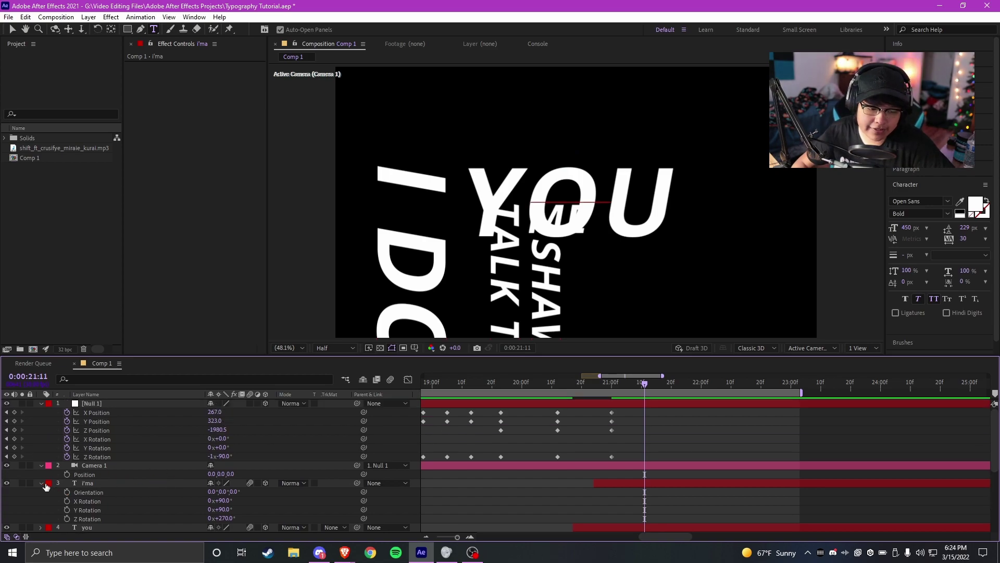
- Try rotating the null about its Y axis at 0:00:21:11, and undo the change
{"action": "left_click_drag", "start_coordinate": [221, 447], "coordinate": [242, 451]}
{"action": "key", "text": "ctrl+z"}
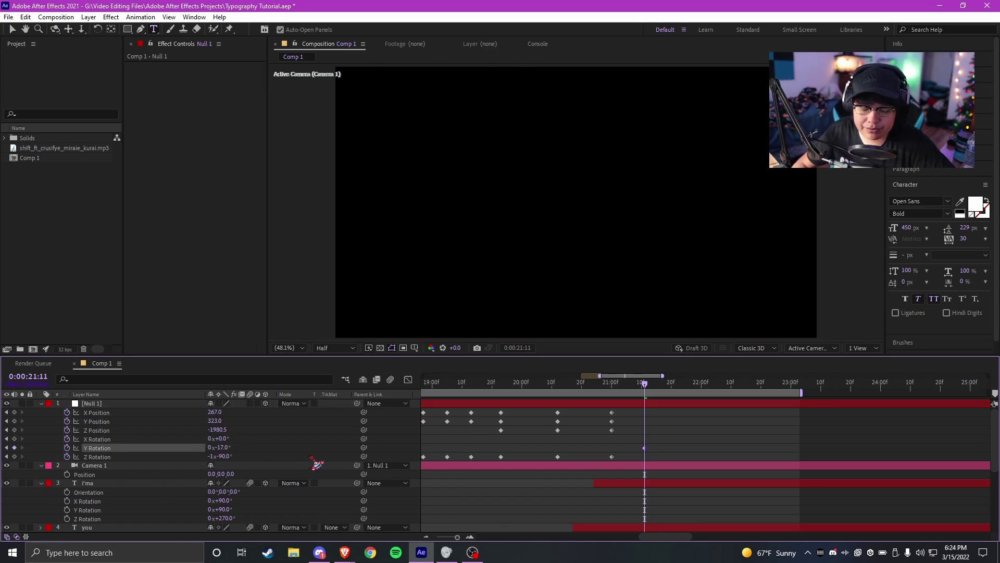
{"action": "left_click", "coordinate": [641, 459]}
{"action": "left_click_drag", "start_coordinate": [640, 459], "coordinate": [612, 452]}
- Scrub through the words before YOU and shift the I'MA layer to start at about 0:00:21:01
{"action": "key", "text": "j"}
{"action": "left_click", "coordinate": [513, 384]}
{"action": "scroll", "coordinate": [561, 394], "scroll_direction": "down", "scroll_amount": 3}
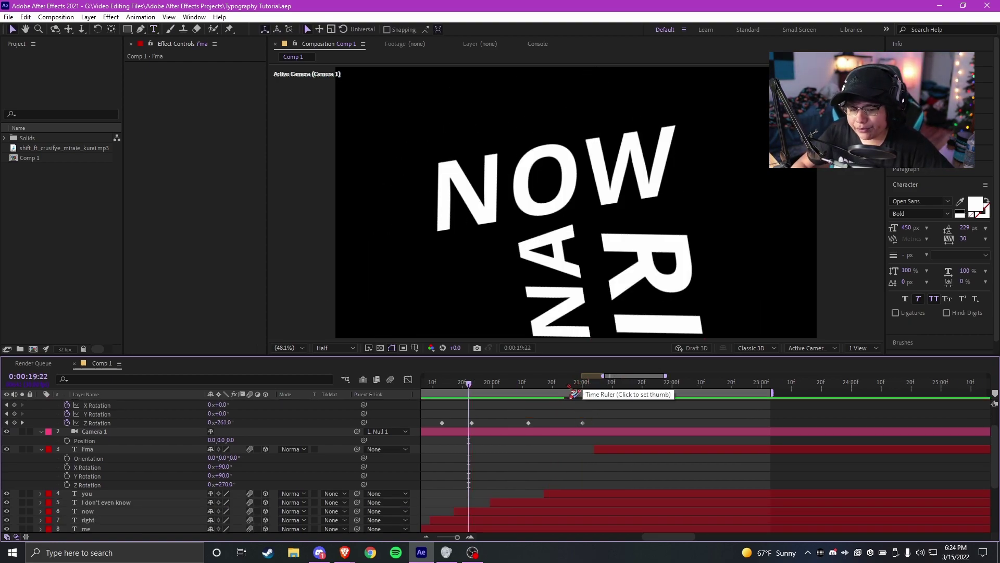
{"action": "left_click_drag", "start_coordinate": [528, 384], "coordinate": [505, 384]}
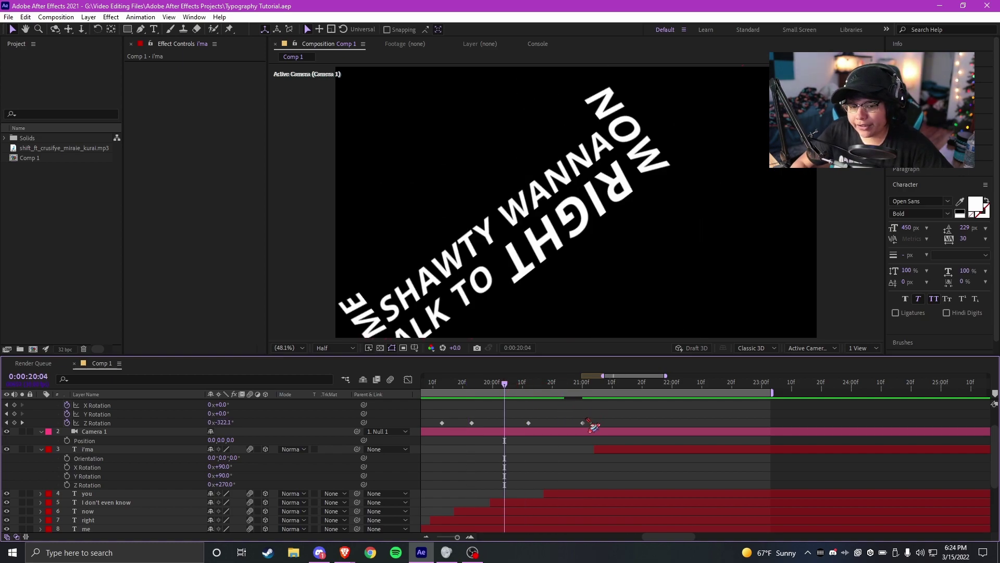
{"action": "left_click", "coordinate": [603, 387]}
{"action": "left_click", "coordinate": [629, 450]}
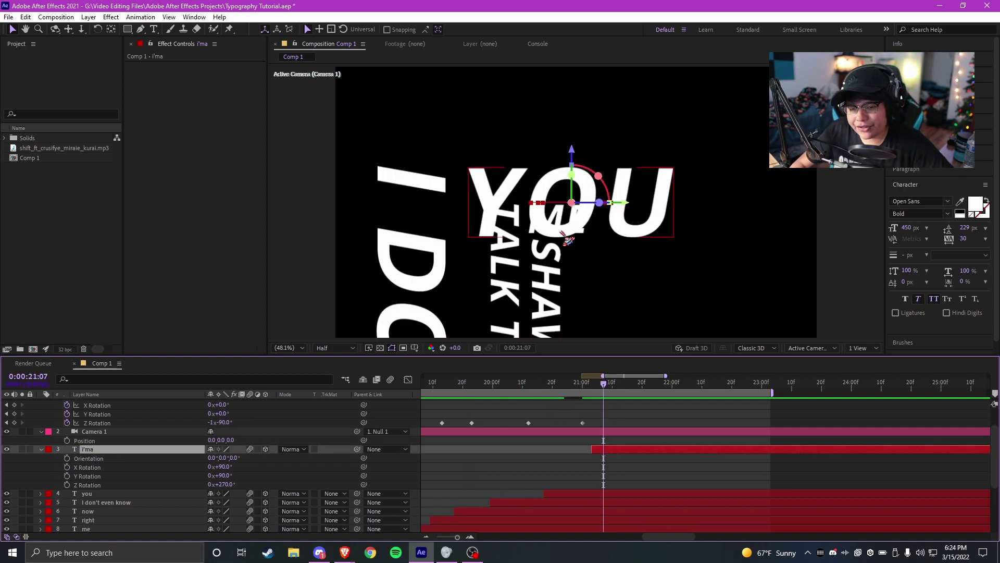
{"action": "scroll", "coordinate": [647, 444], "scroll_direction": "up", "scroll_amount": 3}
{"action": "left_click", "coordinate": [634, 446]}
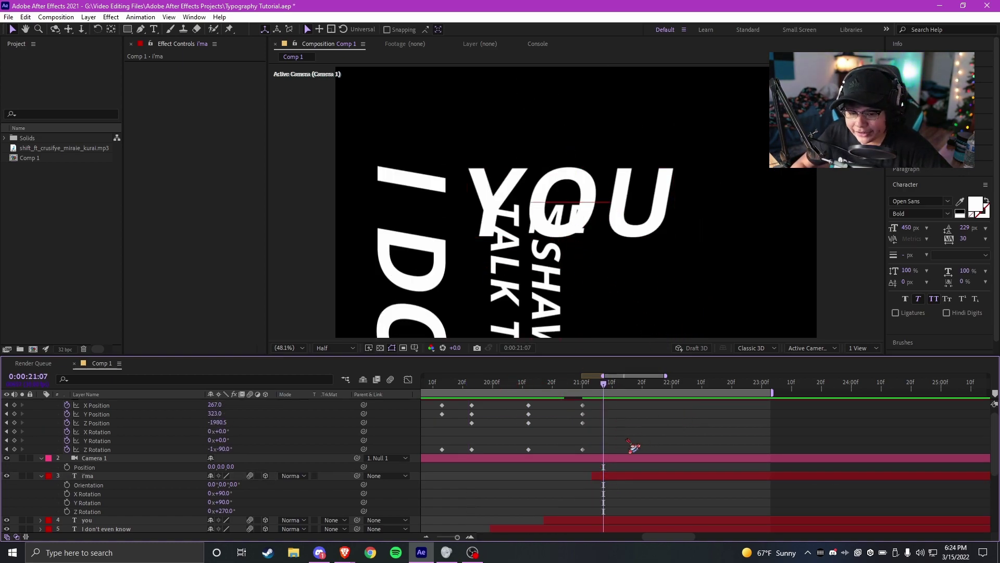
{"action": "left_click_drag", "start_coordinate": [622, 478], "coordinate": [614, 475]}
{"action": "left_click", "coordinate": [611, 406]}
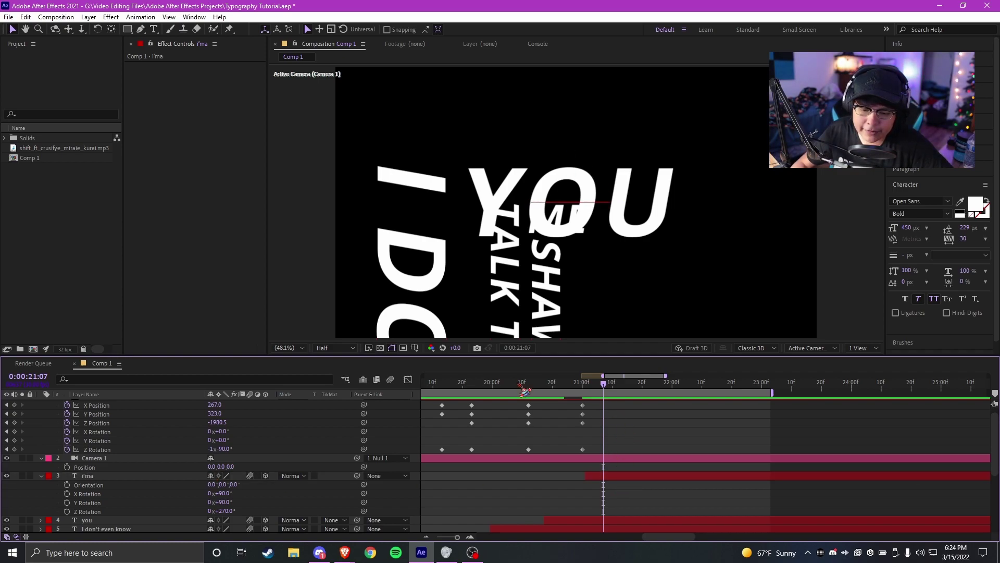
- Preview the animation from 0:00:19:24 and move the I'MA layer's start to about 0:00:21:05
{"action": "left_click", "coordinate": [475, 384]}
{"action": "key", "text": "space"}
{"action": "key", "text": "space"}
{"action": "left_click", "coordinate": [603, 385]}
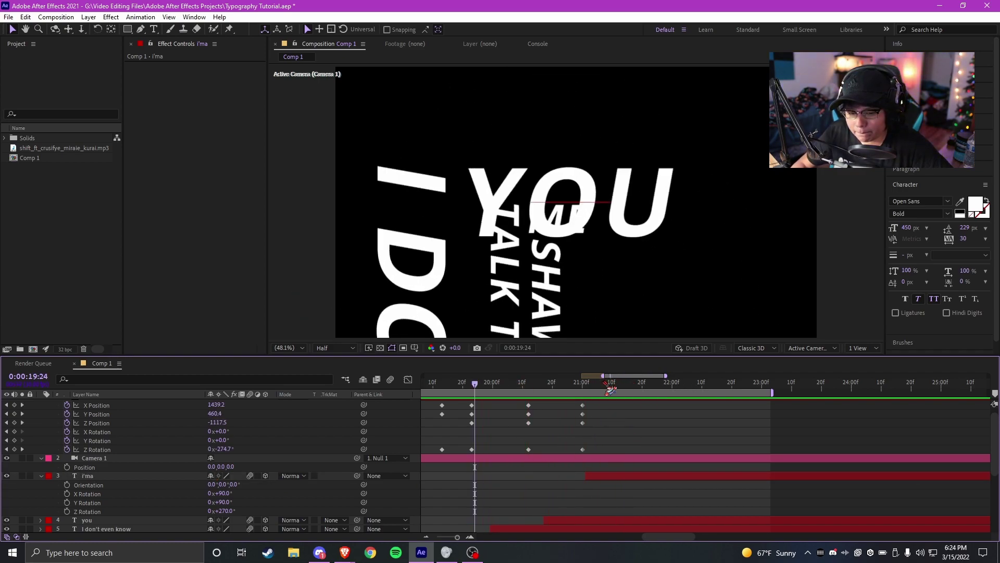
{"action": "left_click_drag", "start_coordinate": [604, 474], "coordinate": [615, 474]}
- Keyframe the null's X Position at 82 at 0:00:21:13
{"action": "left_click_drag", "start_coordinate": [606, 385], "coordinate": [618, 383]}
{"action": "left_click", "coordinate": [621, 385]}
{"action": "left_click", "coordinate": [293, 443]}
{"action": "left_click_drag", "start_coordinate": [214, 405], "coordinate": [344, 447]}
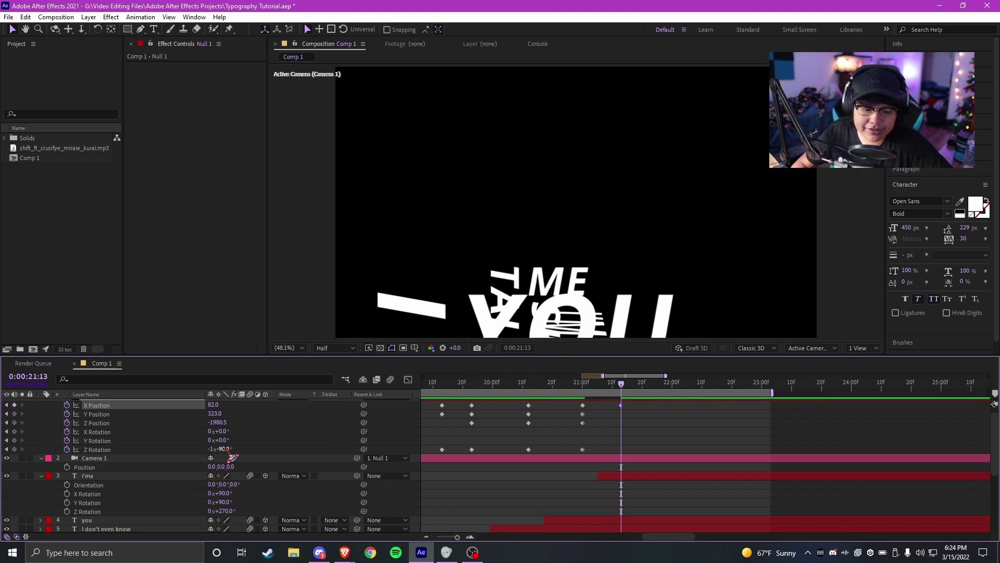
- Add X Rotation and Y Rotation keyframes to the null at 0:00:21:00
{"action": "left_click", "coordinate": [587, 388]}
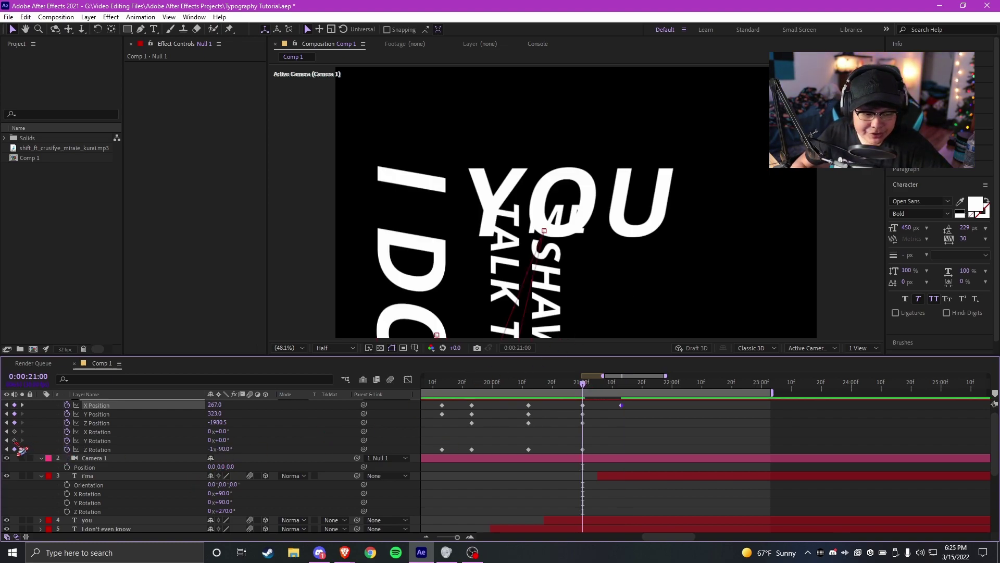
{"action": "left_click", "coordinate": [14, 432]}
{"action": "left_click", "coordinate": [14, 441]}
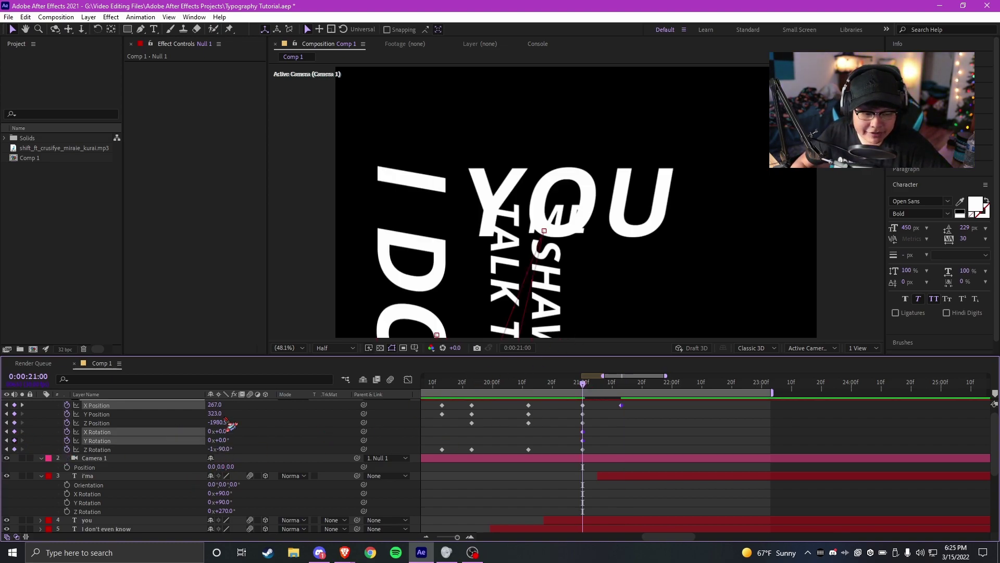
- Set the null's Y Rotation to 90° at 0:00:21:13
{"action": "left_click", "coordinate": [622, 388]}
{"action": "left_click", "coordinate": [195, 448]}
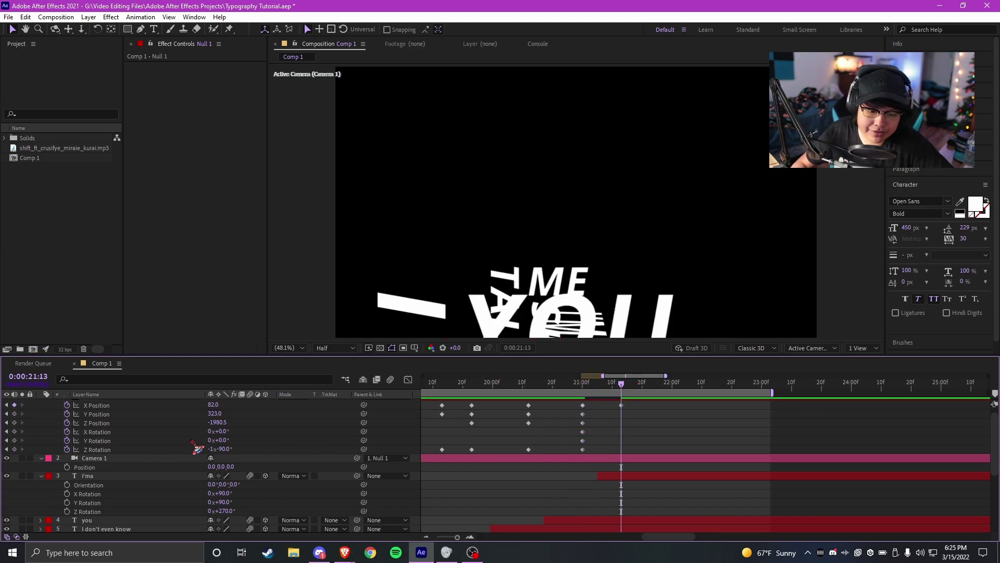
{"action": "scroll", "coordinate": [636, 433], "scroll_direction": "down", "scroll_amount": 1}
{"action": "left_click_drag", "start_coordinate": [218, 441], "coordinate": [252, 425]}
{"action": "left_click", "coordinate": [229, 440]}
{"action": "type", "text": "90"}
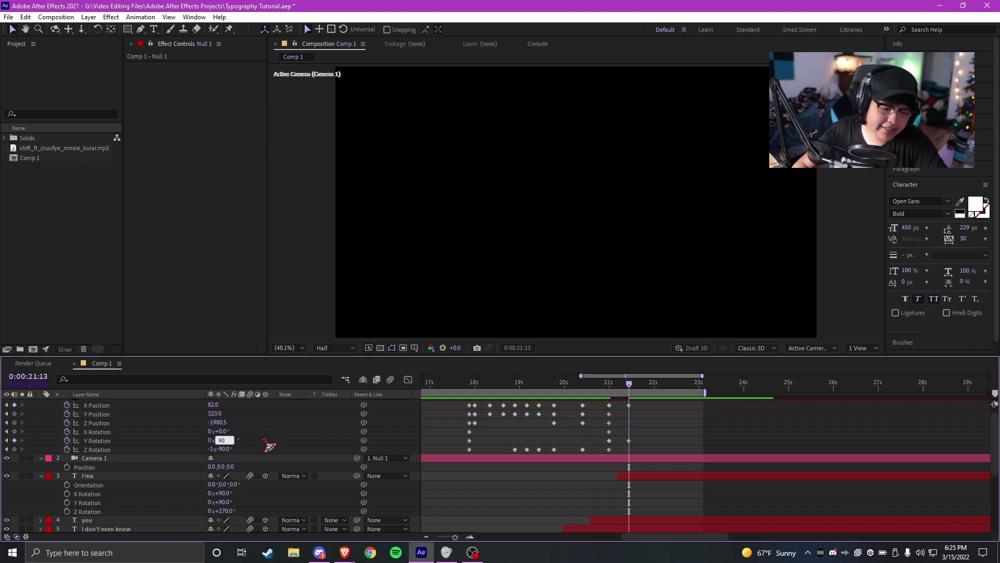
{"action": "key", "text": "Return"}
- Bring I'MA into view at 0:00:21:13 by setting the null's X Position to -563 and Z Position to -997.5
{"action": "scroll", "coordinate": [518, 210], "scroll_direction": "down", "scroll_amount": 8}
{"action": "scroll", "coordinate": [590, 225], "scroll_direction": "up", "scroll_amount": 3}
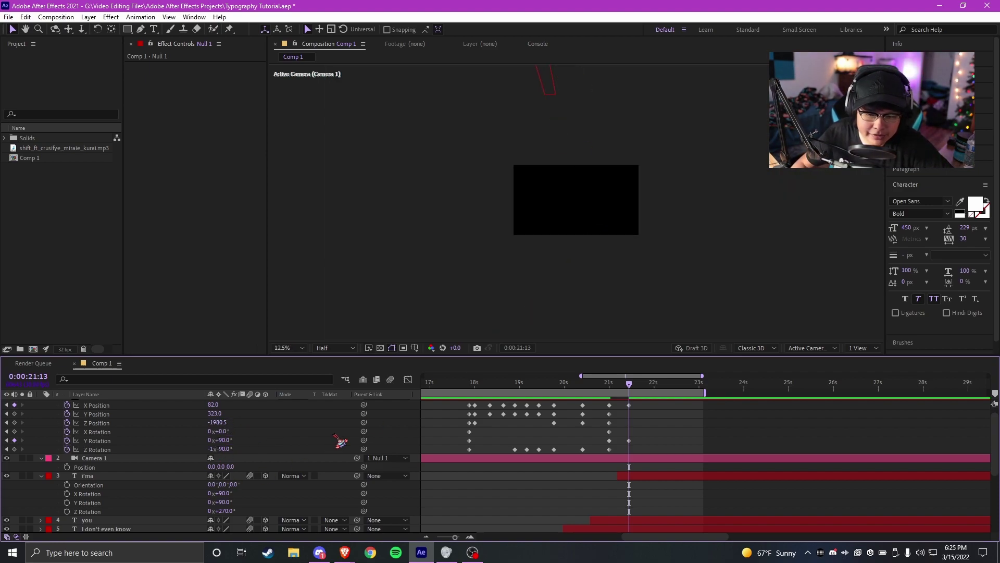
{"action": "left_click_drag", "start_coordinate": [215, 409], "coordinate": [78, 409]}
{"action": "left_click_drag", "start_coordinate": [214, 414], "coordinate": [295, 441]}
{"action": "key", "text": "ctrl+z"}
{"action": "left_click_drag", "start_coordinate": [217, 423], "coordinate": [767, 467]}
{"action": "scroll", "coordinate": [614, 181], "scroll_direction": "up", "scroll_amount": 2}
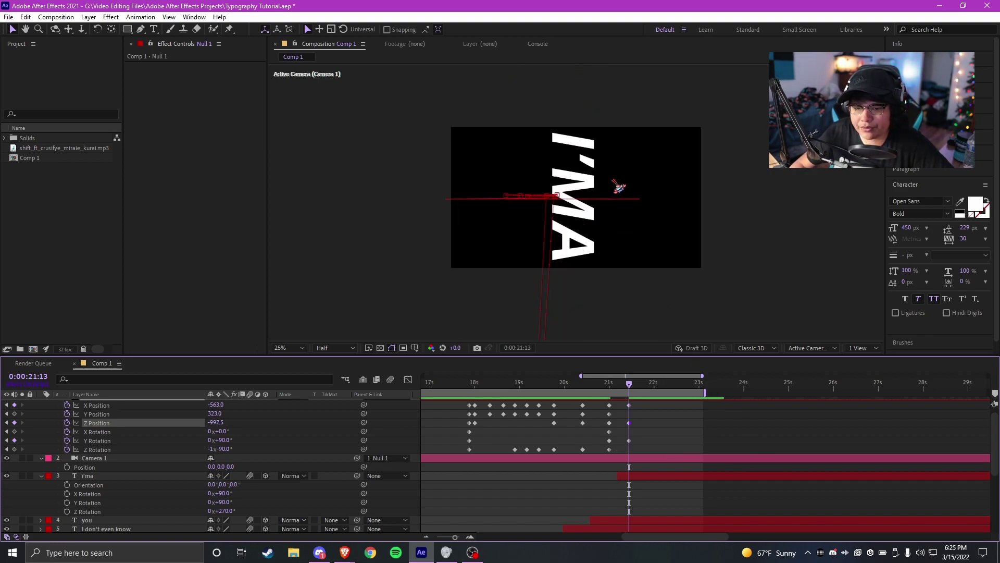
{"action": "scroll", "coordinate": [693, 443], "scroll_direction": "up", "scroll_amount": 2}
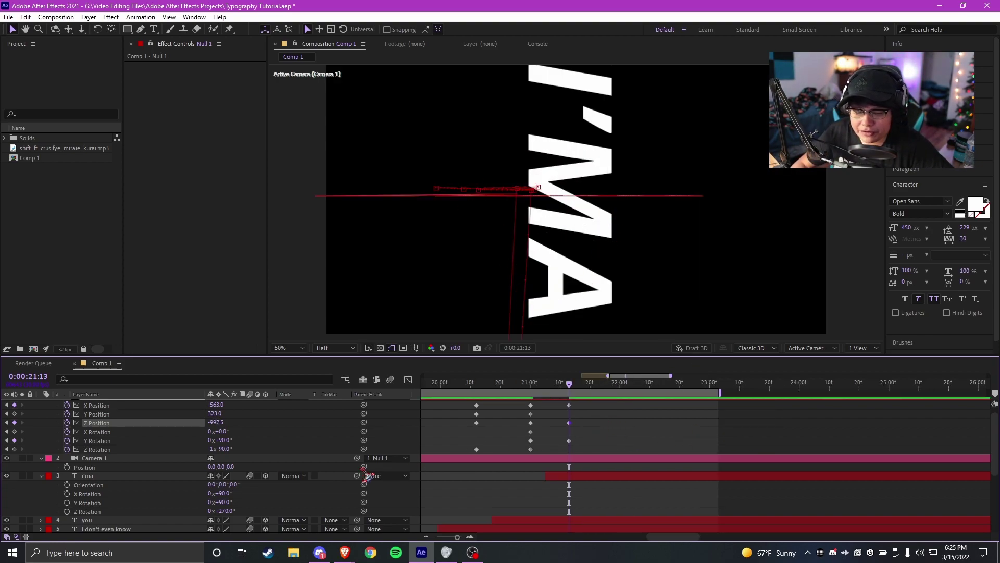
- Adjust the null to Y Position 226 and Z Position -878.5, and move the I'MA layer to about 267.1, 232.1, -857
{"action": "left_click_drag", "start_coordinate": [227, 422], "coordinate": [166, 421]}
{"action": "left_click", "coordinate": [585, 476]}
{"action": "left_click_drag", "start_coordinate": [555, 295], "coordinate": [637, 295]}
{"action": "scroll", "coordinate": [575, 276], "scroll_direction": "down", "scroll_amount": 1}
{"action": "mouse_move", "coordinate": [573, 268]}
{"action": "left_mouse_down"}
{"action": "mouse_move", "coordinate": [564, 258]}
{"action": "mouse_move", "coordinate": [577, 271]}
{"action": "left_mouse_up"}
{"action": "key", "text": "period"}
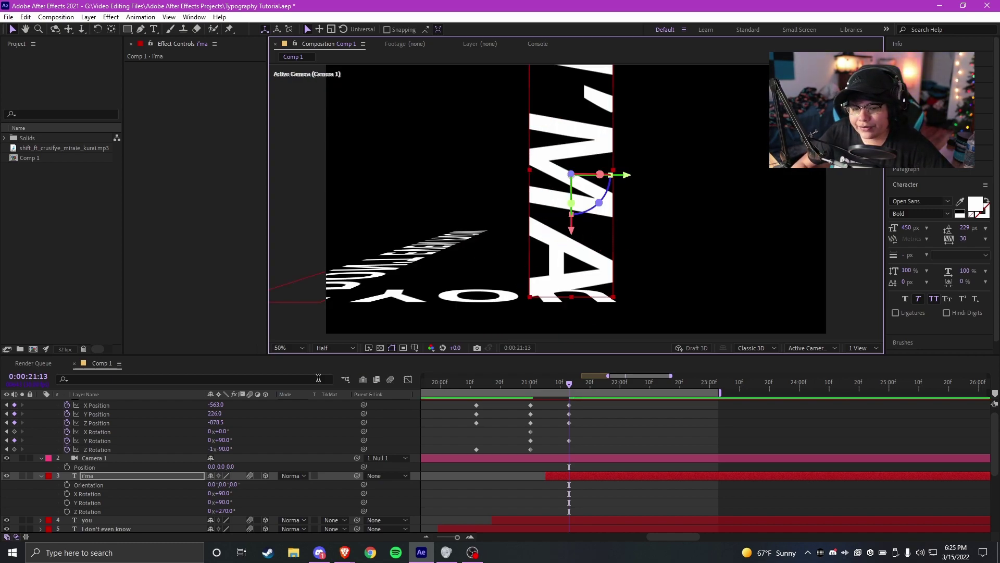
- Set the I'MA layer's X Position to 213.1, undoing a trial shift of its Z Position
{"action": "key", "text": "p"}
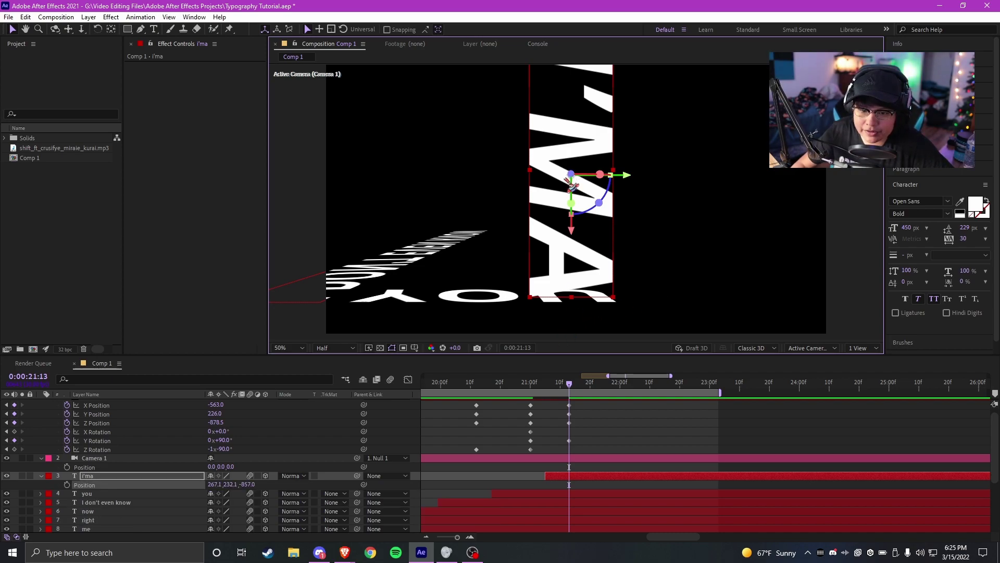
{"action": "left_click_drag", "start_coordinate": [252, 484], "coordinate": [187, 486]}
{"action": "key", "text": "ctrl+z"}
- Move the null to X -855, Y 228, Z -838.5 and set its X Rotation to 90° at 0:00:21:13
{"action": "left_click", "coordinate": [612, 439]}
{"action": "left_click_drag", "start_coordinate": [210, 404], "coordinate": [222, 430]}
{"action": "left_click", "coordinate": [222, 431]}
{"action": "type", "text": "90"}
{"action": "left_click", "coordinate": [639, 439]}
- Play back the animation from 0:00:17:21 to check the camera move into I'MA
{"action": "scroll", "coordinate": [639, 439], "scroll_direction": "down", "scroll_amount": 2}
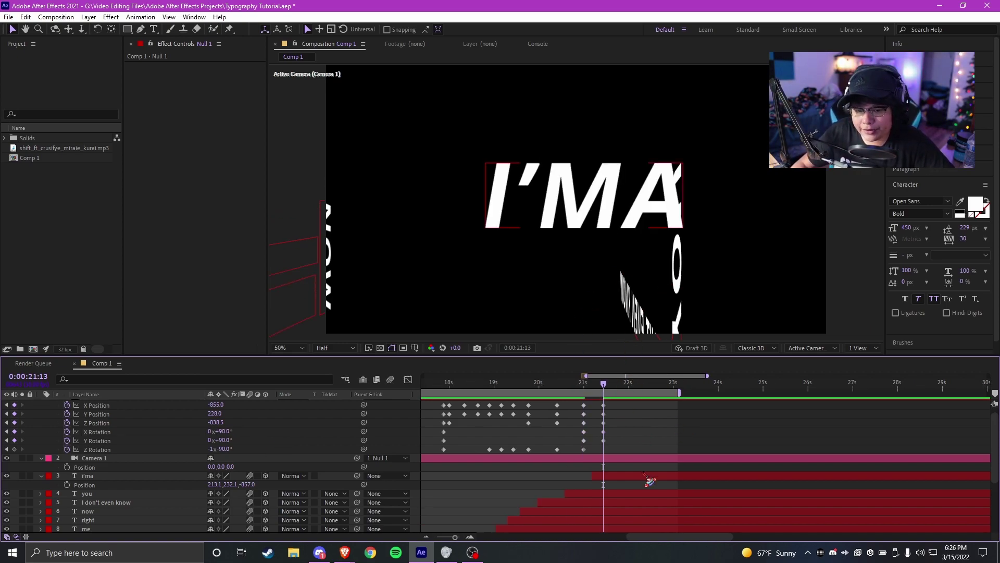
{"action": "left_click", "coordinate": [437, 385]}
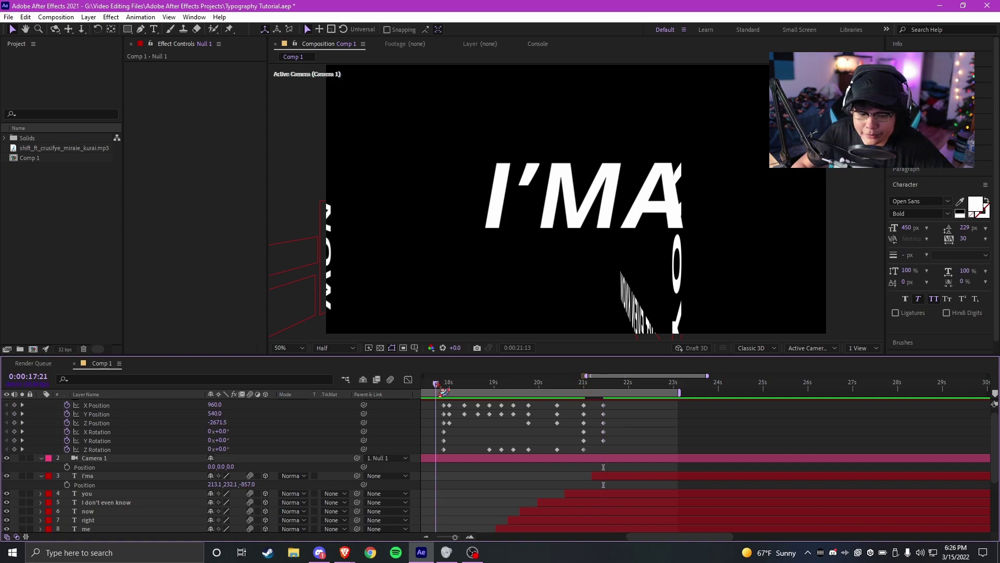
{"action": "key", "text": "space"}
{"action": "scroll", "coordinate": [677, 414], "scroll_direction": "up", "scroll_amount": 2}
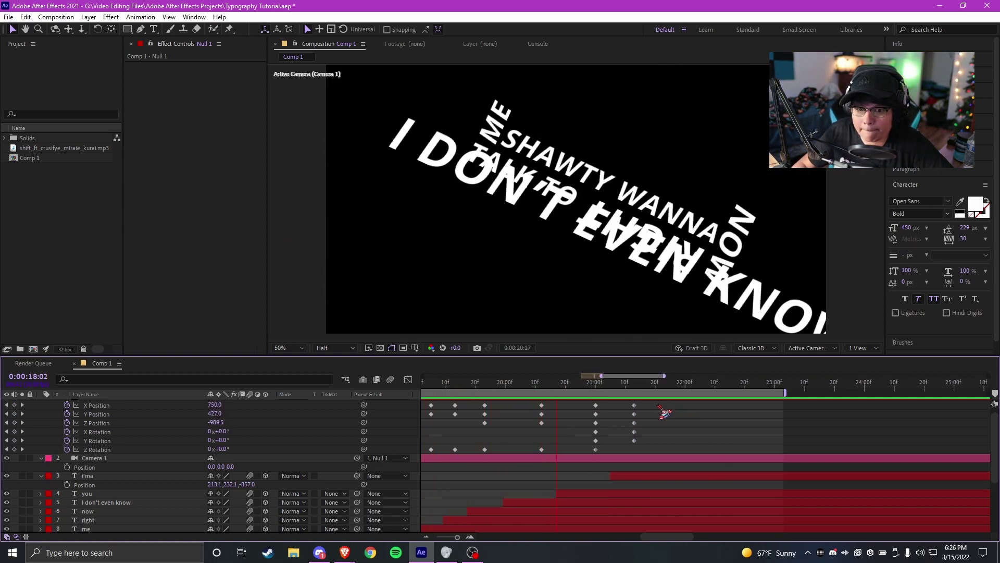
- At 0:00:21:13, return the null's X Rotation to 0° and set its Z Rotation to -1x+0°
{"action": "left_click_drag", "start_coordinate": [614, 389], "coordinate": [635, 385]}
{"action": "key", "text": "ctrl+z"}
{"action": "left_click_drag", "start_coordinate": [221, 431], "coordinate": [260, 443]}
{"action": "left_click", "coordinate": [225, 449]}
{"action": "type", "text": "0"}
{"action": "left_click", "coordinate": [663, 370]}
- Play back the animation from 0:00:20:09 and scrub through the turn from YOU to I'MA
{"action": "left_click", "coordinate": [532, 384]}
{"action": "key", "text": "space"}
{"action": "key", "text": "space"}
{"action": "key", "text": "space"}
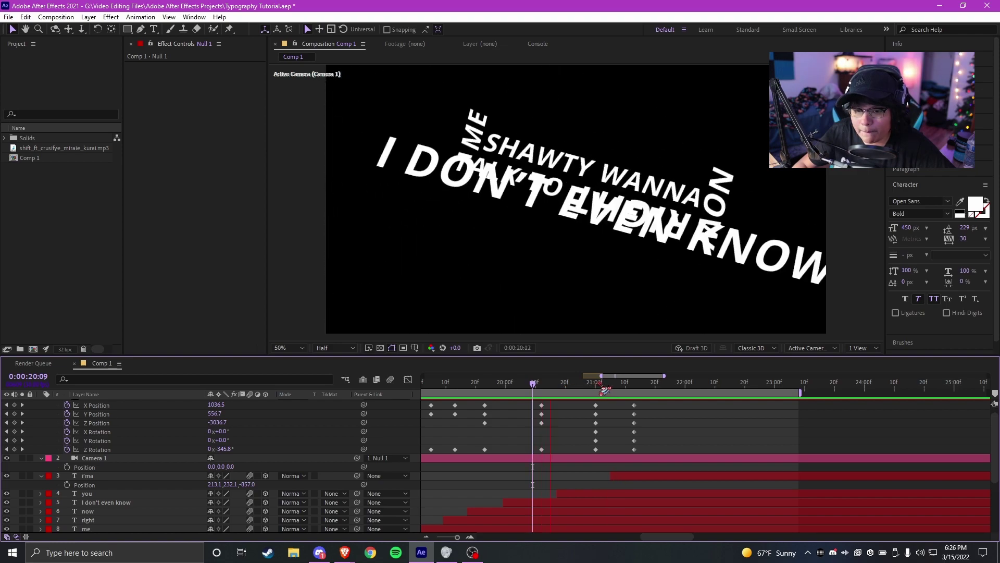
{"action": "left_click_drag", "start_coordinate": [572, 384], "coordinate": [621, 384]}
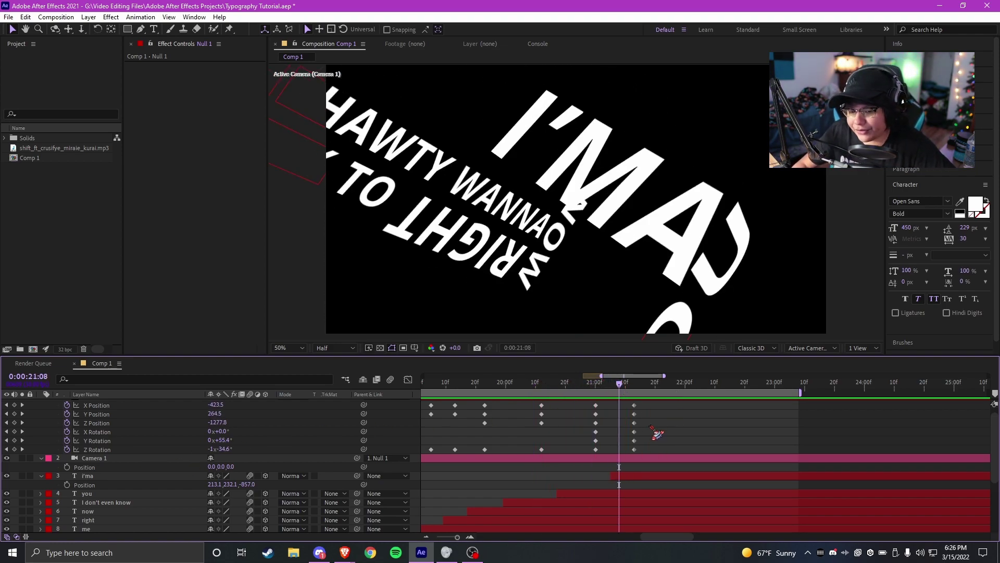
- Try changing the null's X Rotation at 0:00:21:13, and undo the change
{"action": "scroll", "coordinate": [657, 434], "scroll_direction": "up", "scroll_amount": 2}
{"action": "left_click", "coordinate": [620, 387]}
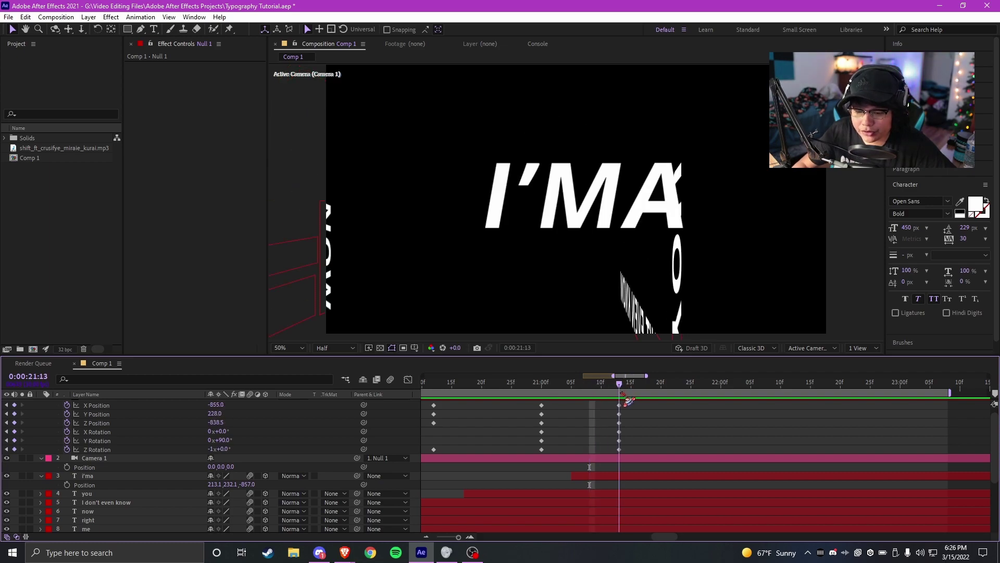
{"action": "left_click_drag", "start_coordinate": [220, 431], "coordinate": [213, 451]}
{"action": "key", "text": "ctrl+z"}
- Examine the camera's swing from YOU to I'MA frame by frame between 0:00:21:02 and 0:00:21:13
{"action": "left_click", "coordinate": [572, 384]}
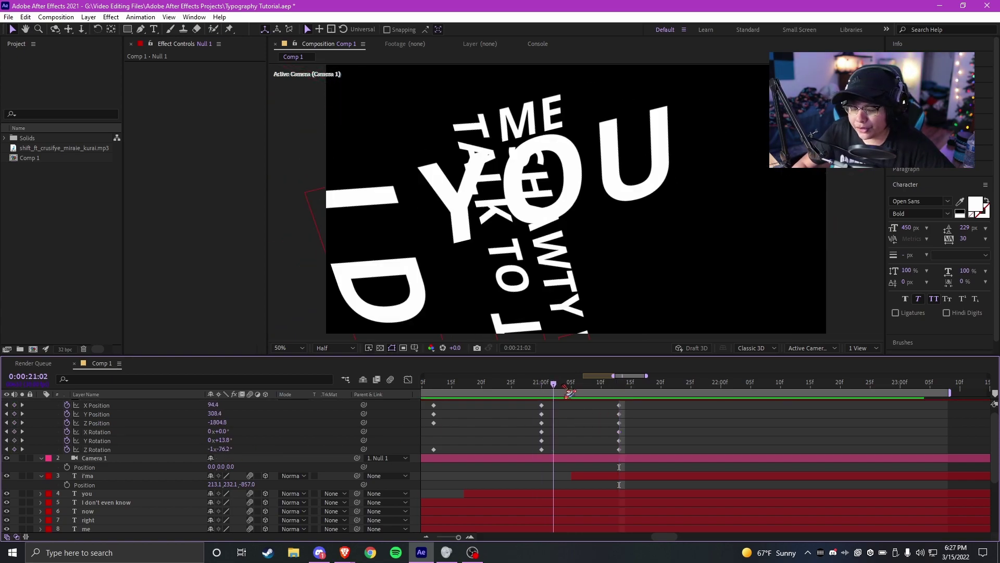
{"action": "mouse_move", "coordinate": [572, 384]}
{"action": "left_mouse_down"}
{"action": "mouse_move", "coordinate": [521, 401]}
{"action": "mouse_move", "coordinate": [583, 388]}
{"action": "left_mouse_up"}
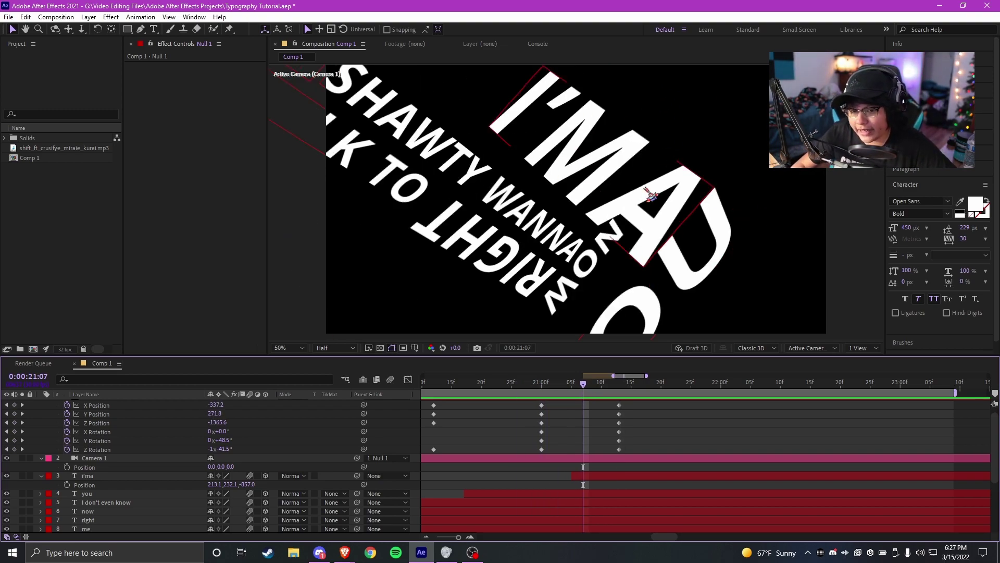
{"action": "scroll", "coordinate": [612, 450], "scroll_direction": "down", "scroll_amount": 2}
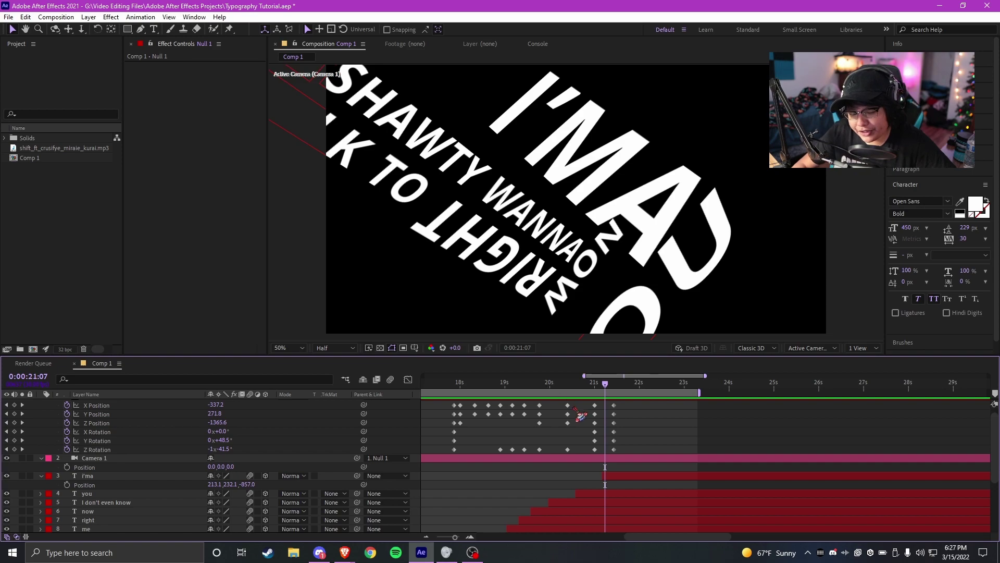
{"action": "key", "text": "equal"}
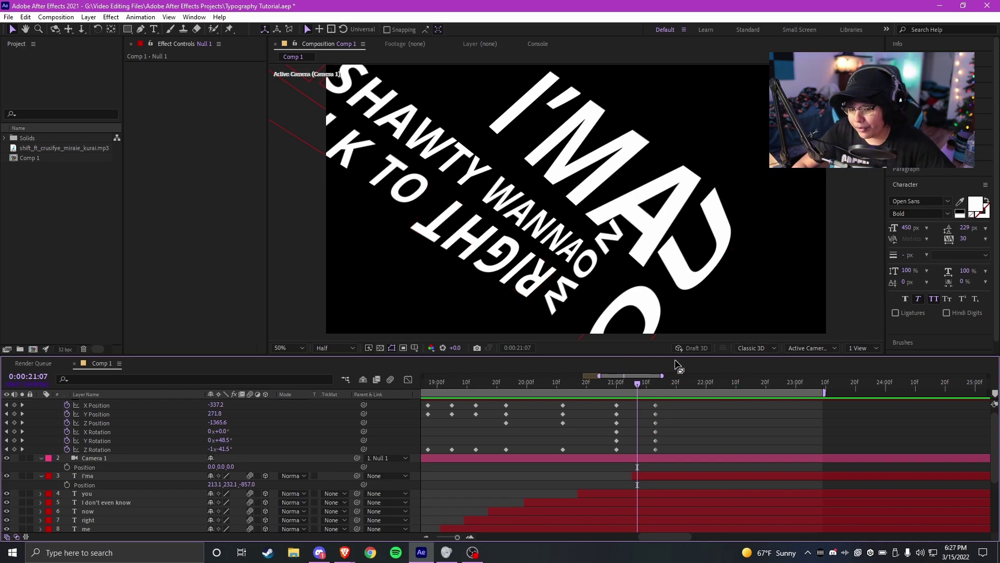
{"action": "key", "text": "equal"}
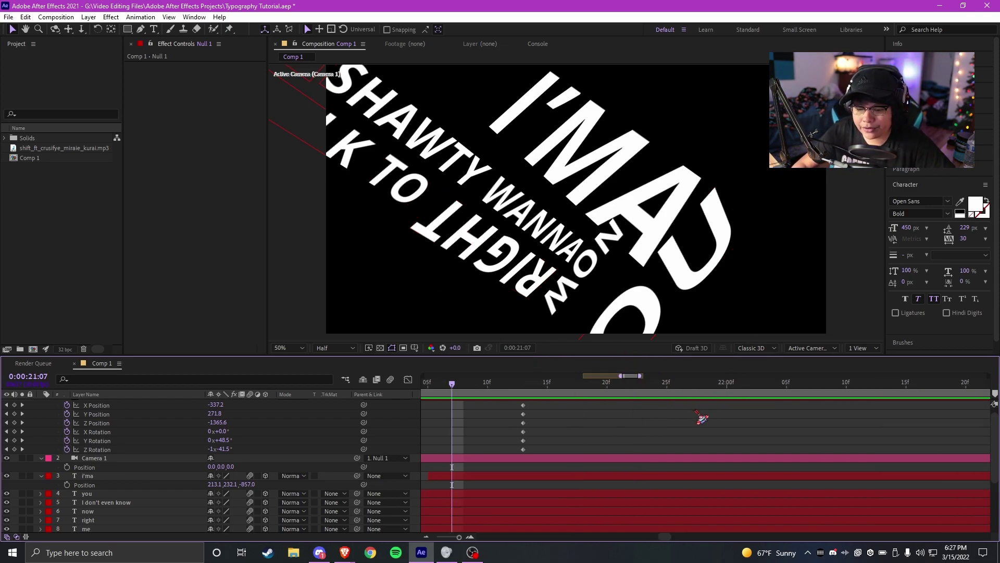
{"action": "left_click", "coordinate": [520, 390]}
{"action": "left_click_drag", "start_coordinate": [519, 391], "coordinate": [594, 393]}
{"action": "scroll", "coordinate": [713, 429], "scroll_direction": "down", "scroll_amount": 3}
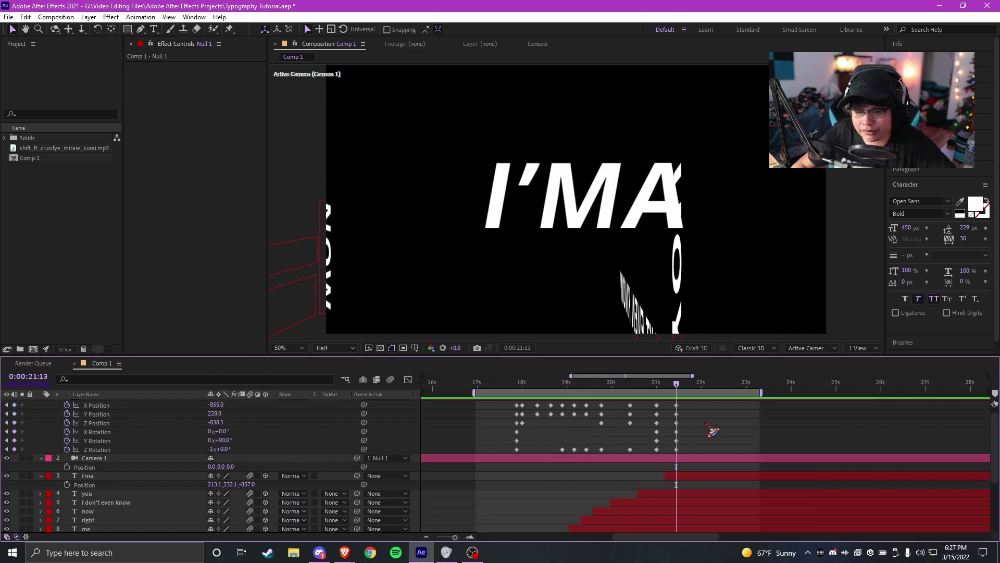
- Play back the animation from 0:00:19:20 through the turn to I'MA
{"action": "key", "text": "equal"}
{"action": "left_click", "coordinate": [511, 390]}
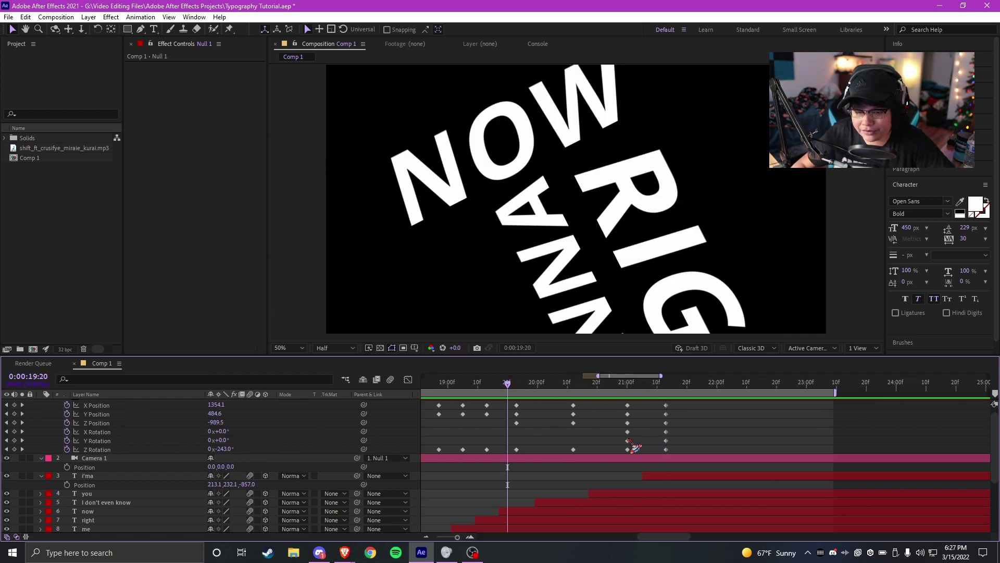
{"action": "key", "text": "space"}
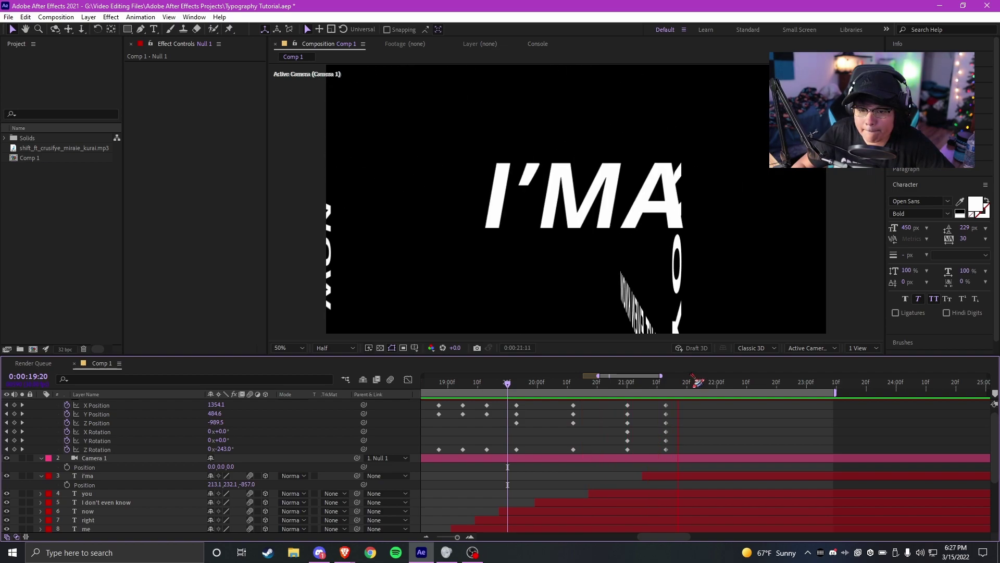
{"action": "key", "text": "space"}
- Duplicate the I'MA text layer to create the word SMOKE below it, starting at about 0:00:21:13
{"action": "left_click", "coordinate": [689, 476]}
{"action": "key", "text": "ctrl+d"}
{"action": "left_click_drag", "start_coordinate": [693, 475], "coordinate": [719, 476]}
{"action": "double_click", "coordinate": [718, 476]}
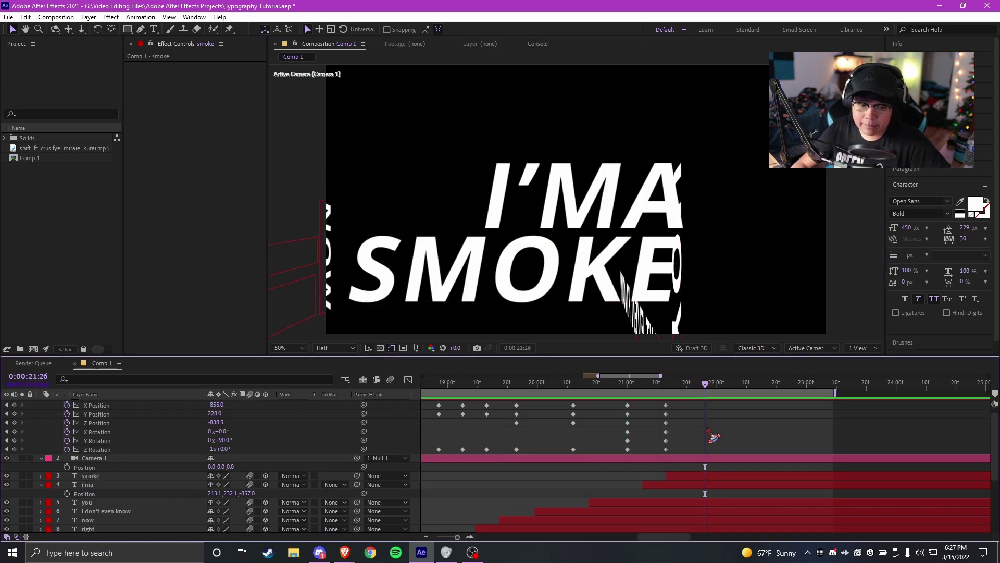
- Try raising the null's Z Position keyframe at 0:00:21:13 in the graph editor, and undo the change
{"action": "key", "text": "minus"}
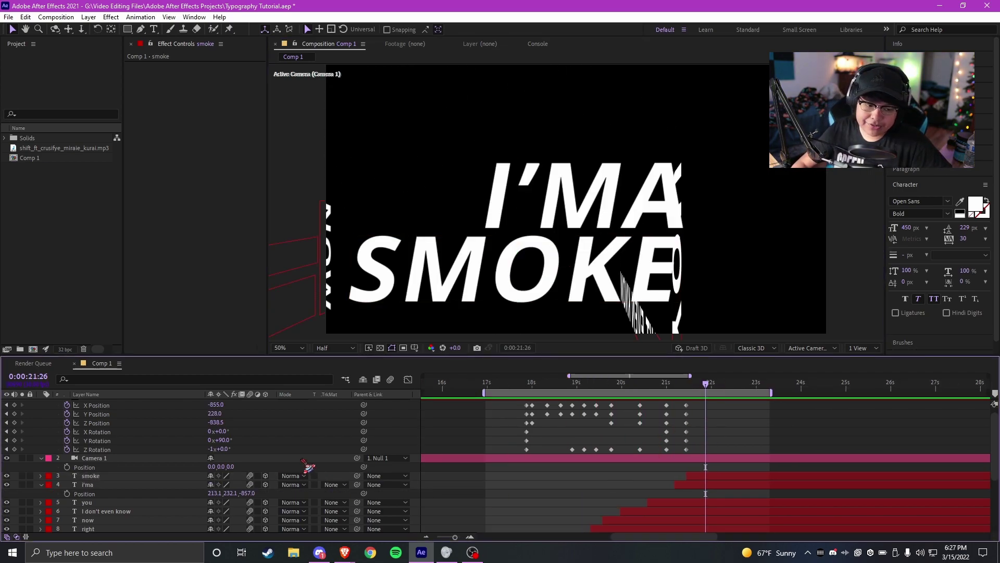
{"action": "left_click", "coordinate": [99, 458]}
{"action": "left_click", "coordinate": [97, 423]}
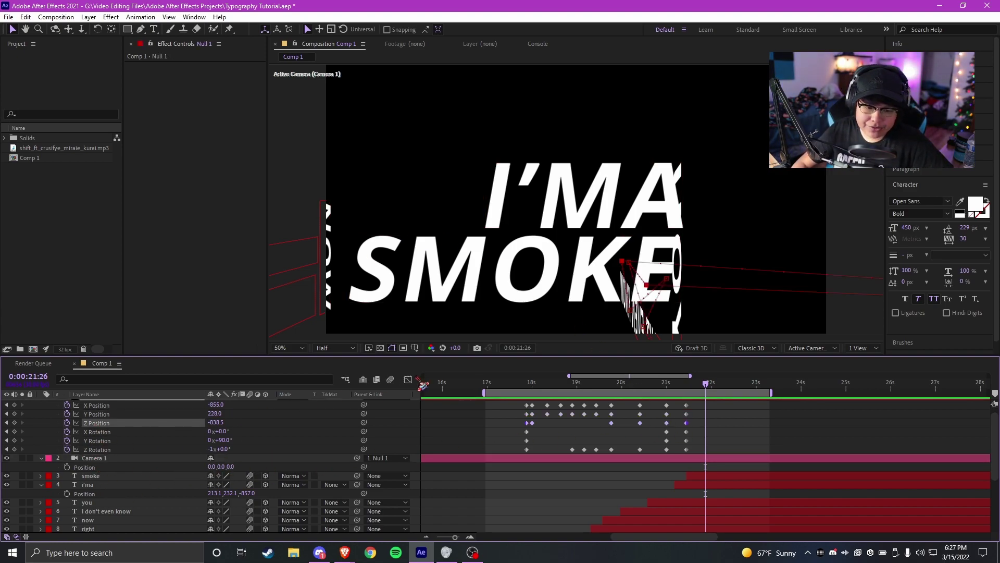
{"action": "key", "text": "shift+F3"}
{"action": "left_click_drag", "start_coordinate": [711, 406], "coordinate": [487, 495]}
{"action": "left_click_drag", "start_coordinate": [687, 406], "coordinate": [687, 296]}
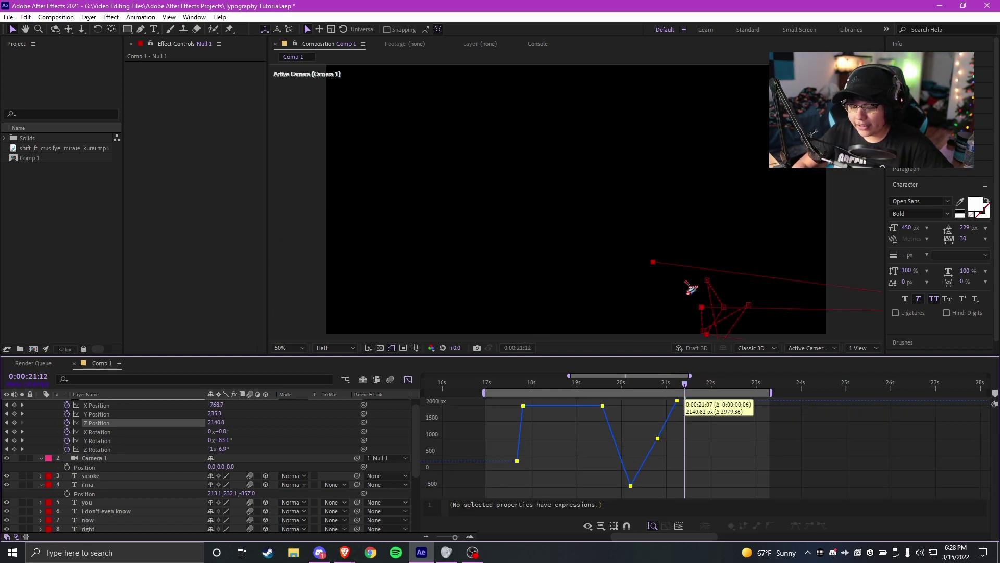
{"action": "key", "text": "ctrl+z"}
{"action": "key", "text": "shift+F3"}
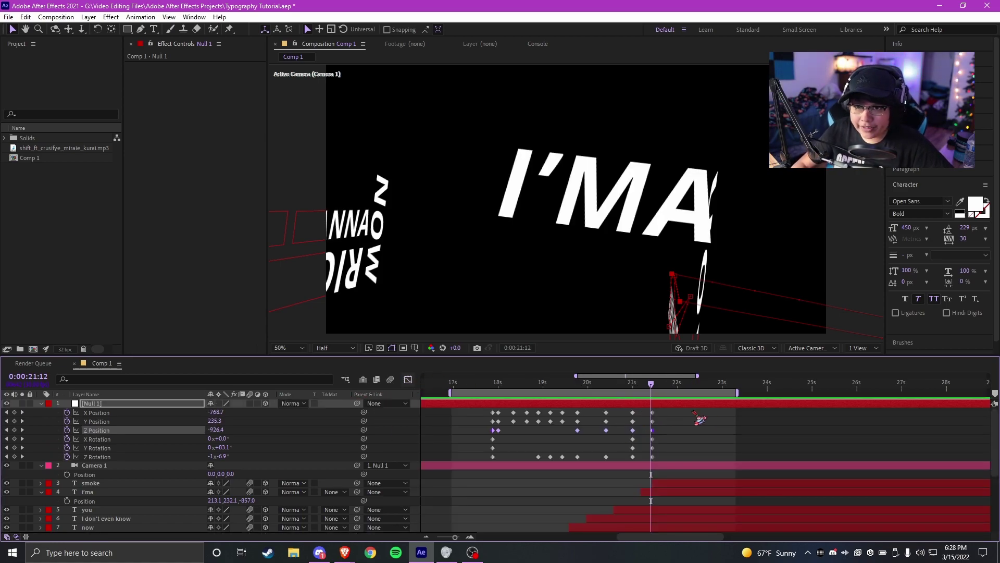
- Keyframe the null's position at 0:00:21:20 to -846, 316, -793.5, and move its 0:00:21:13 keyframes to 0:00:21:10
{"action": "left_click", "coordinate": [324, 441]}
{"action": "scroll", "coordinate": [752, 411], "scroll_direction": "up", "scroll_amount": 3}
{"action": "left_click_drag", "start_coordinate": [214, 421], "coordinate": [195, 430]}
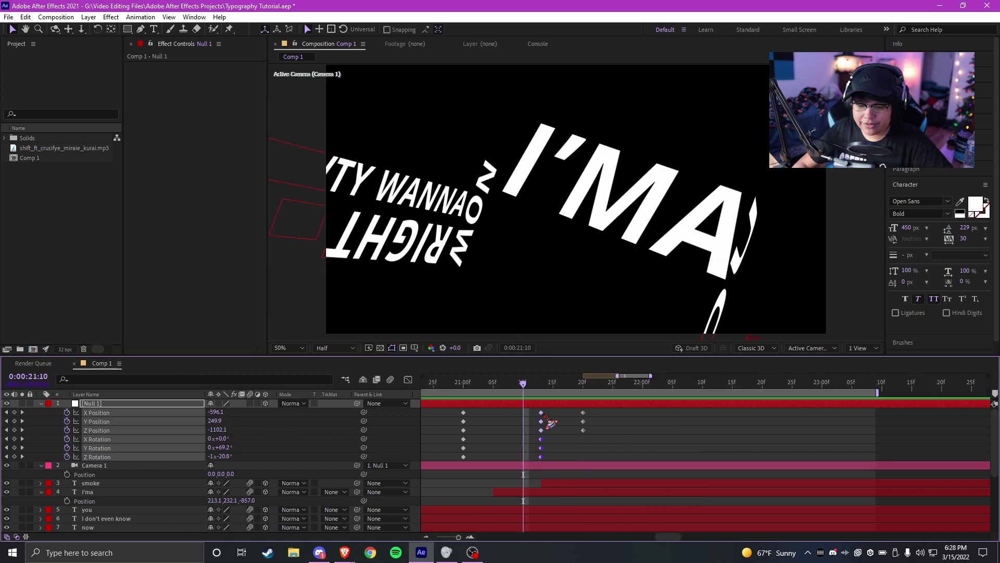
{"action": "left_click_drag", "start_coordinate": [548, 425], "coordinate": [532, 429]}
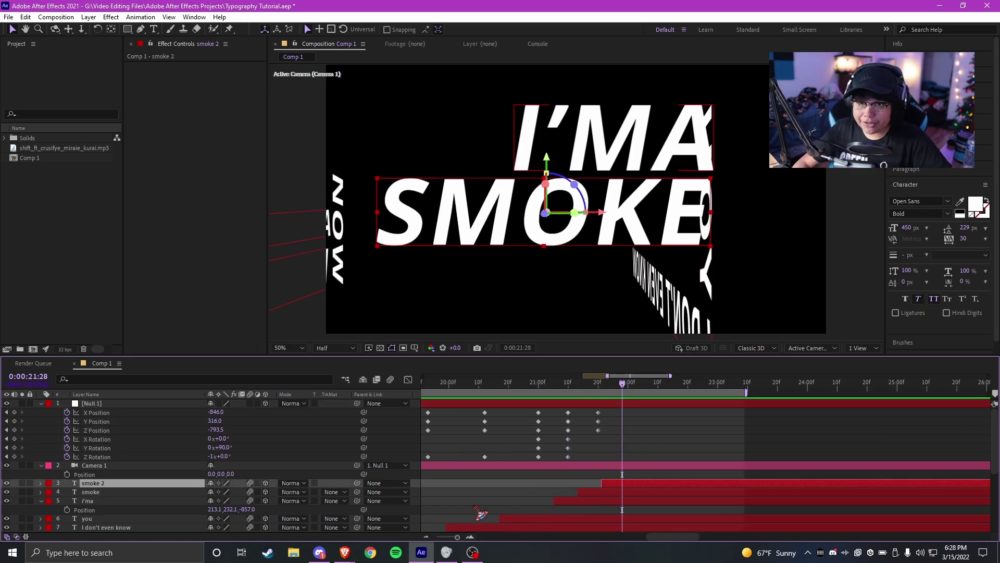
- Reveal the rotation values of the duplicated SMOKE layer and change its text to "loud"
{"action": "key", "text": "r"}
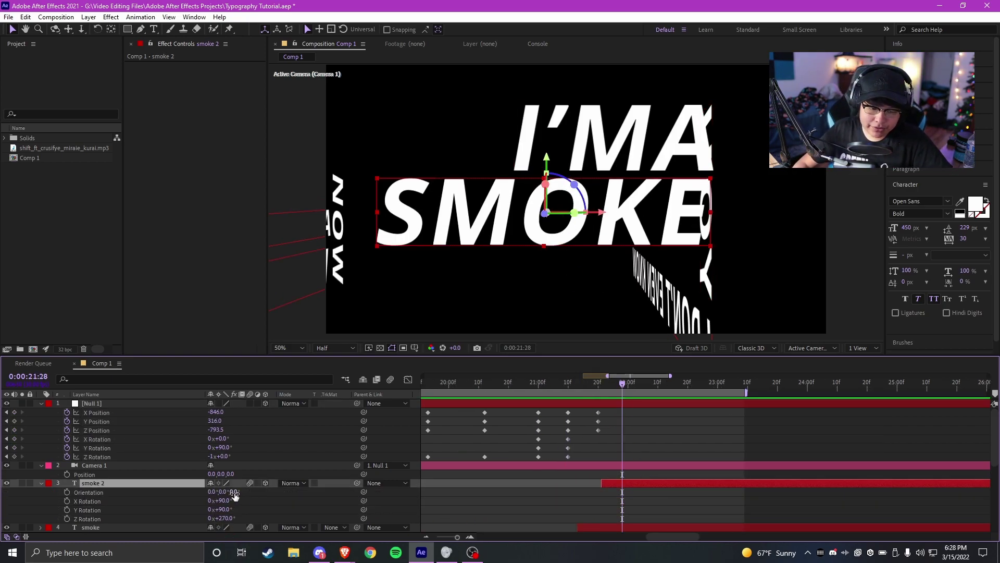
{"action": "double_click", "coordinate": [130, 485]}
{"action": "type", "text": "loud"}
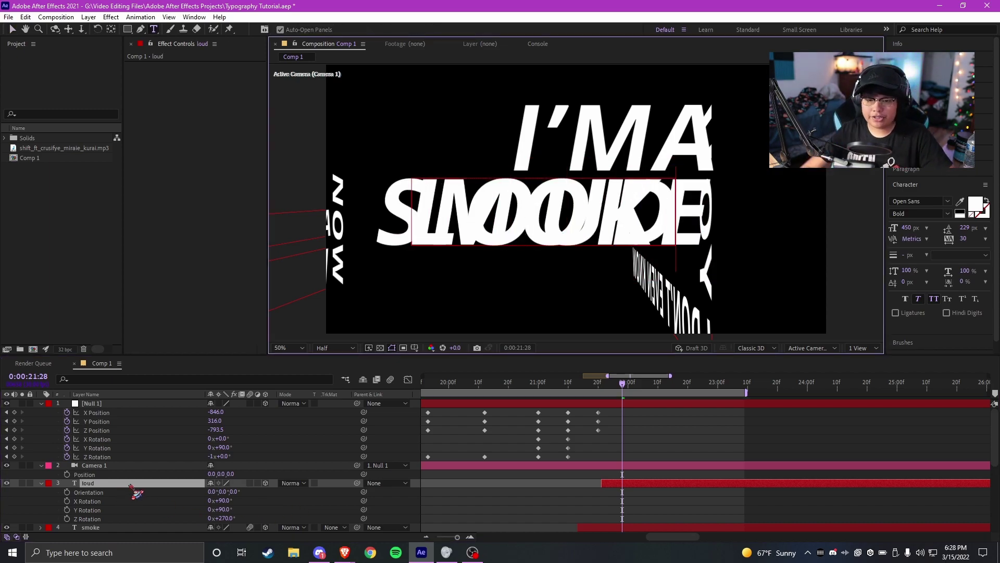
- Set the loud layer's Y Rotation to 180° and turn its Z Rotation to 353°
{"action": "left_click_drag", "start_coordinate": [219, 509], "coordinate": [270, 506]}
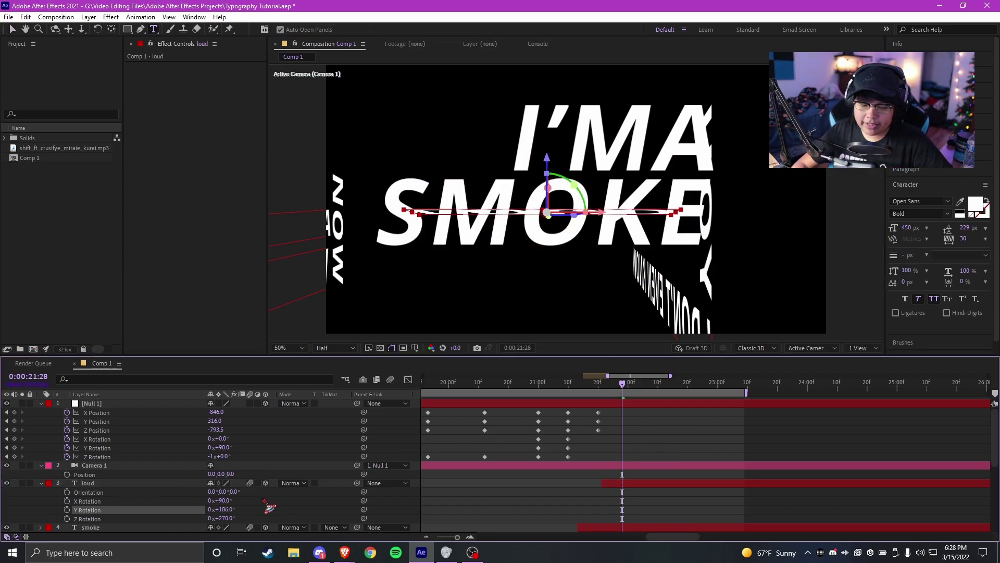
{"action": "left_click", "coordinate": [224, 509]}
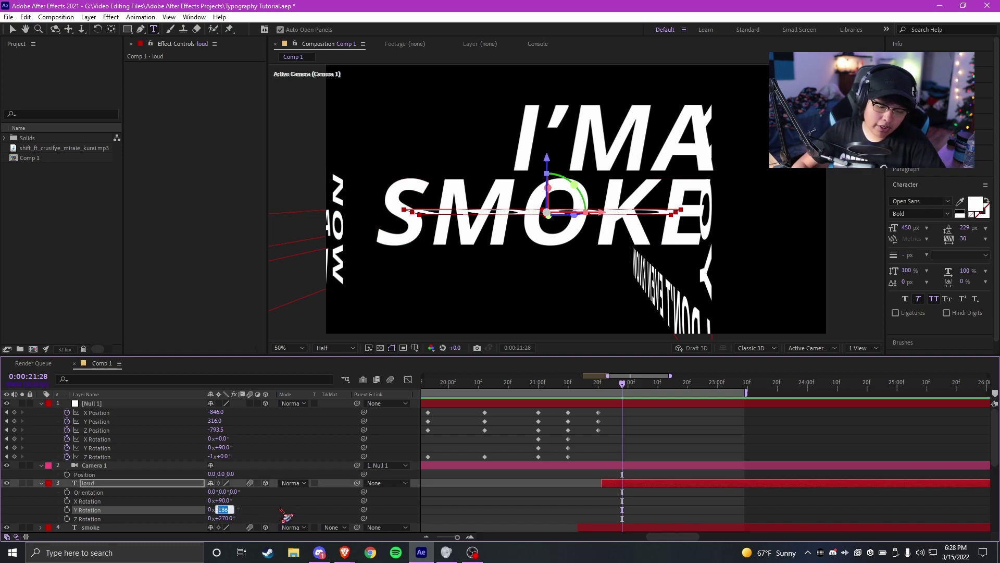
{"action": "left_click", "coordinate": [281, 512]}
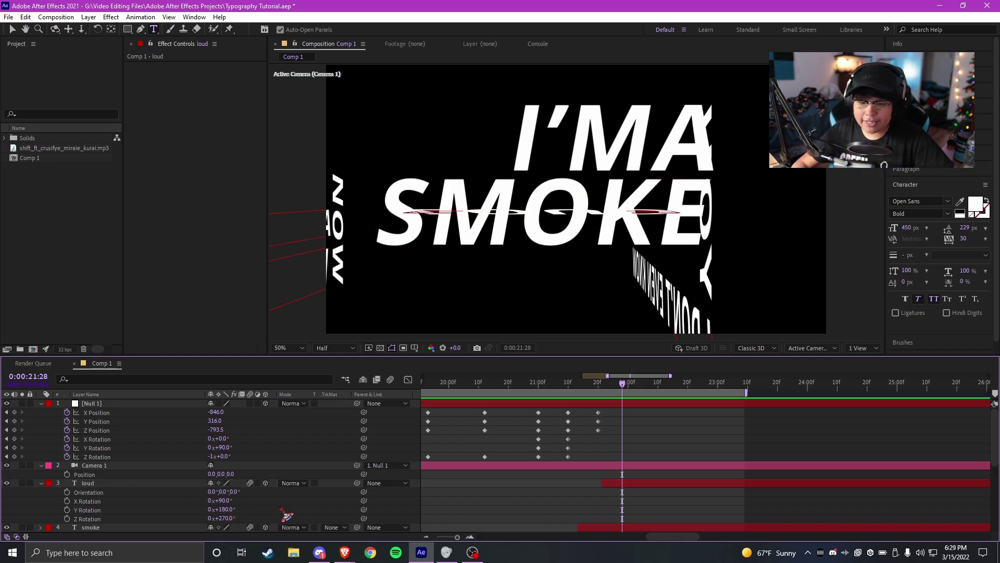
{"action": "left_click_drag", "start_coordinate": [226, 518], "coordinate": [271, 516]}
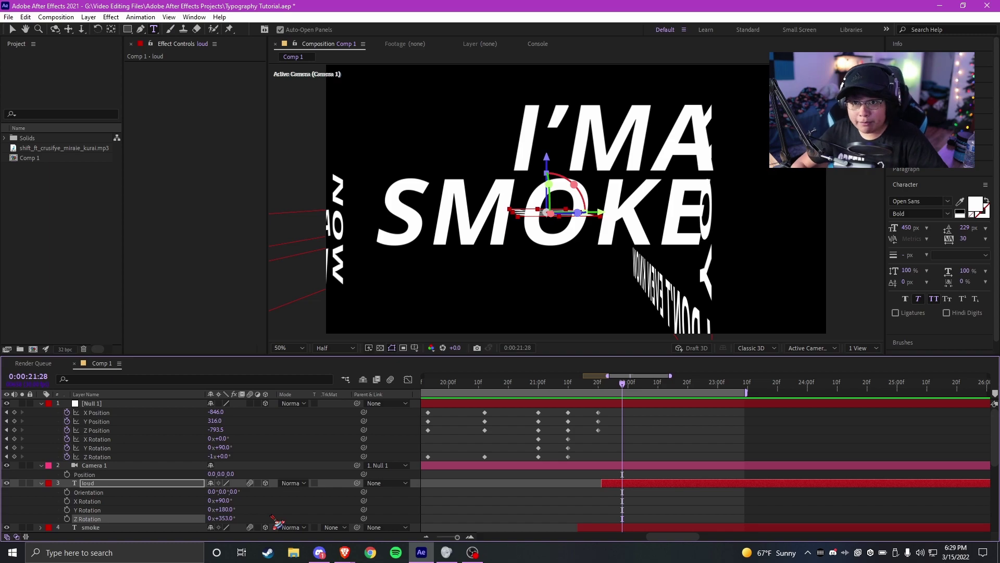
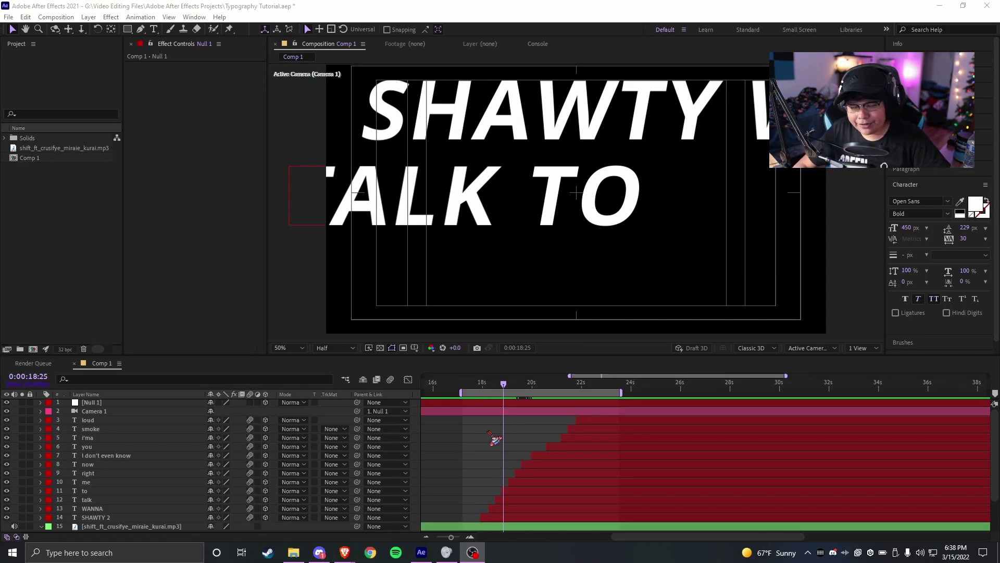
- Scrub through the word sequence from SHAWTY at 0:00:18:04 onward to review the camera moves
{"action": "scroll", "coordinate": [484, 436], "scroll_direction": "up", "scroll_amount": 1}
{"action": "left_click_drag", "start_coordinate": [479, 383], "coordinate": [489, 382]}
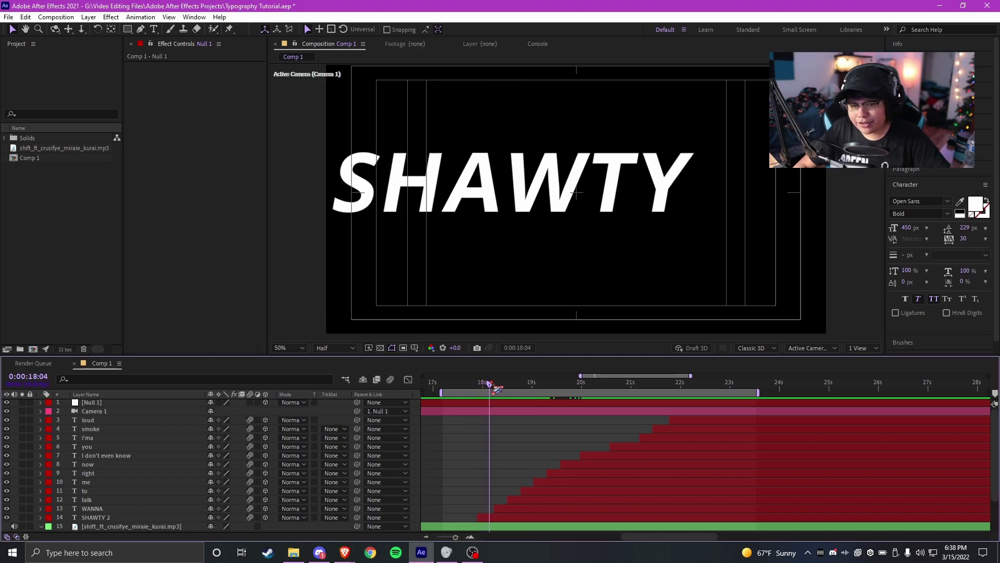
{"action": "left_click_drag", "start_coordinate": [543, 426], "coordinate": [524, 433]}
{"action": "scroll", "coordinate": [630, 386], "scroll_direction": "up", "scroll_amount": 1}
{"action": "left_click_drag", "start_coordinate": [541, 384], "coordinate": [686, 383]}
{"action": "left_click_drag", "start_coordinate": [706, 431], "coordinate": [637, 437]}
{"action": "scroll", "coordinate": [637, 436], "scroll_direction": "up", "scroll_amount": 1}
{"action": "scroll", "coordinate": [637, 436], "scroll_direction": "down", "scroll_amount": 1}
{"action": "left_click_drag", "start_coordinate": [620, 378], "coordinate": [572, 386]}
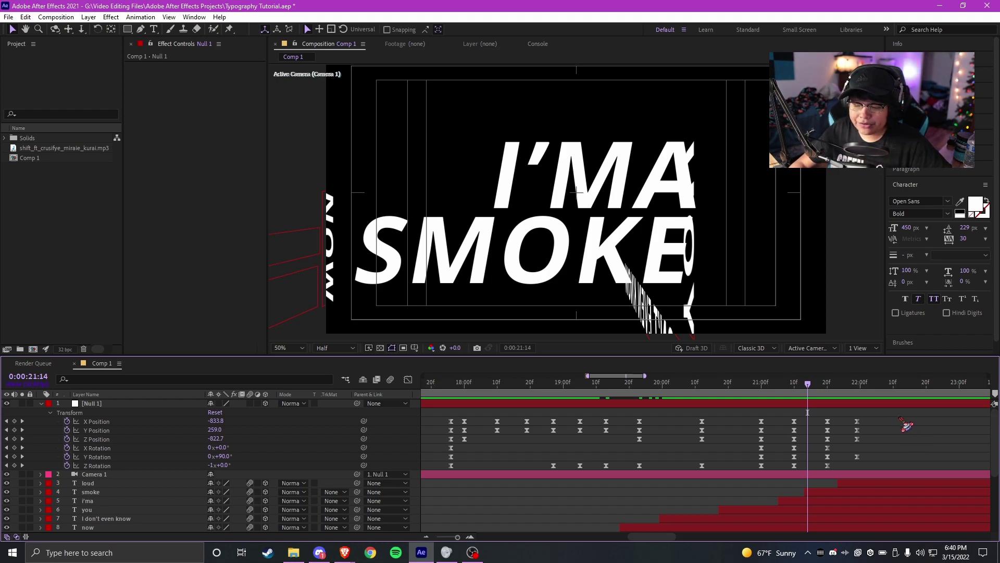
- Select all of the null's position and rotation keyframes
{"action": "left_click_drag", "start_coordinate": [900, 427], "coordinate": [423, 471]}
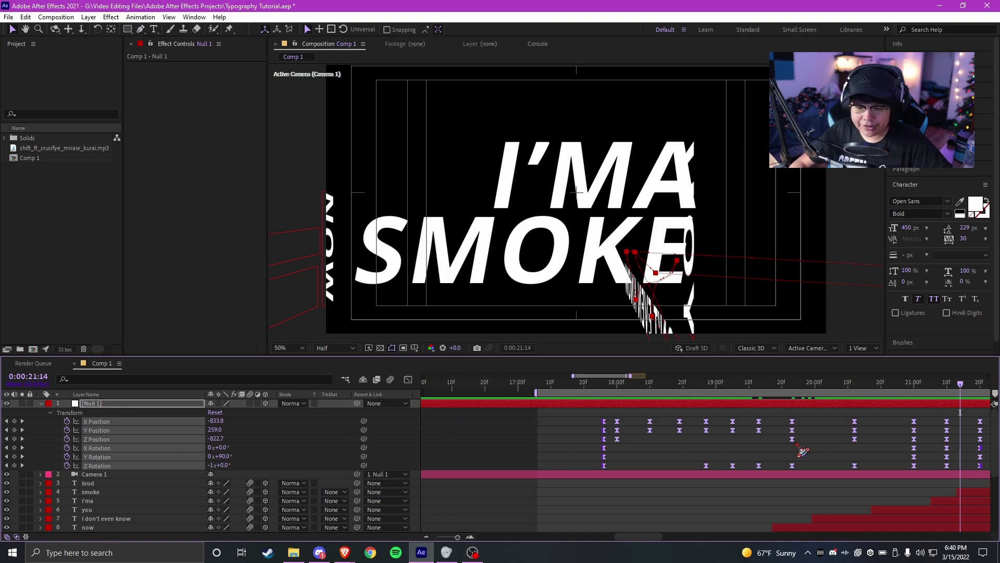
- Apply Easy Ease to all Position and Rotation keyframes of the Null 1 layer
{"action": "scroll", "coordinate": [625, 443], "scroll_direction": "right", "scroll_amount": 3}
{"action": "right_click", "coordinate": [707, 421]}
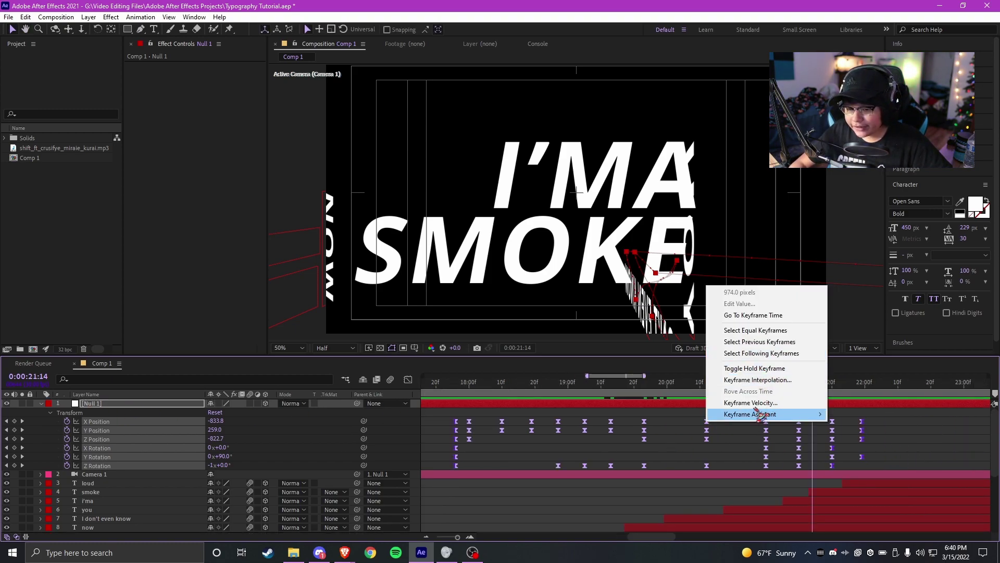
{"action": "mouse_move", "coordinate": [756, 418]}
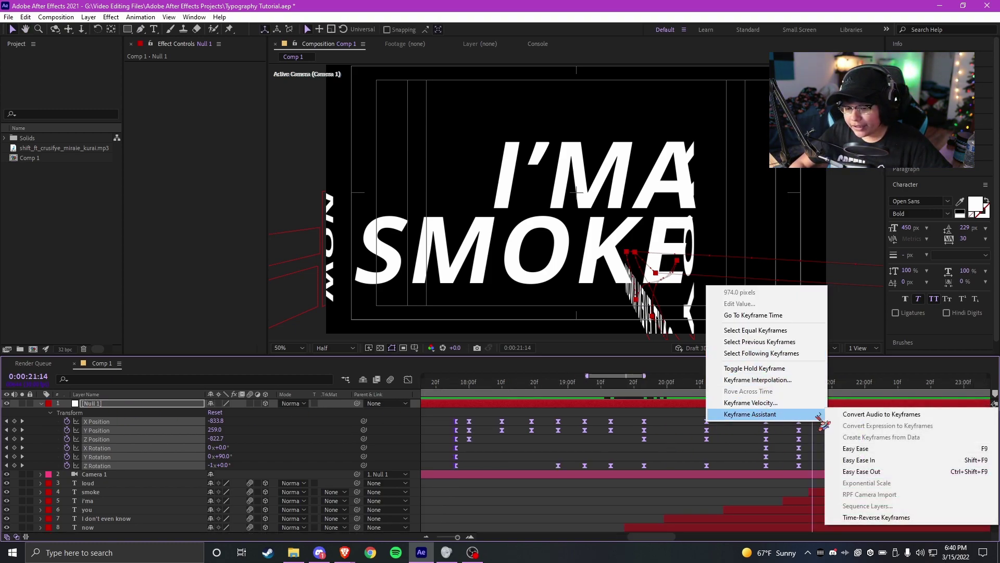
{"action": "left_click", "coordinate": [922, 451]}
{"action": "left_click_drag", "start_coordinate": [886, 420], "coordinate": [423, 468]}
{"action": "key", "text": "F9"}
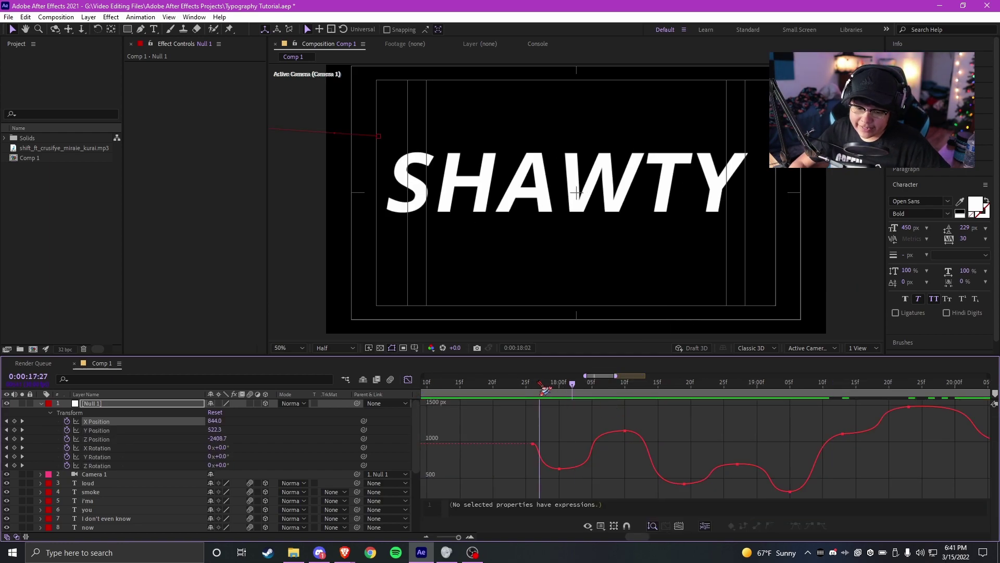
- Examine the null's X Position value curve around its first keyframes, from about 17:27 to 18:10
{"action": "left_click", "coordinate": [541, 386]}
{"action": "left_click_drag", "start_coordinate": [640, 425], "coordinate": [594, 425]}
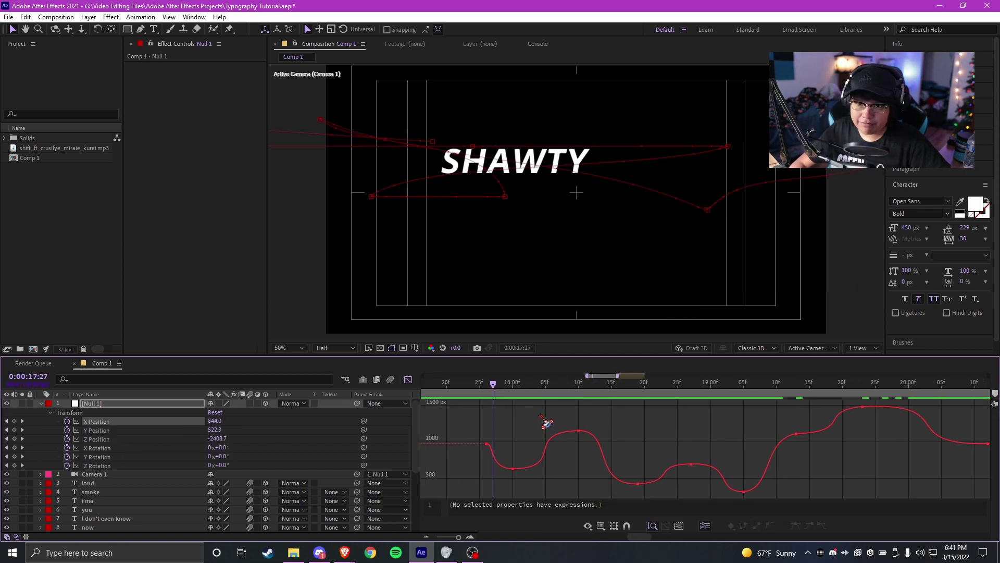
{"action": "left_click_drag", "start_coordinate": [533, 424], "coordinate": [494, 483]}
{"action": "left_click", "coordinate": [522, 385]}
{"action": "left_click_drag", "start_coordinate": [540, 447], "coordinate": [504, 479]}
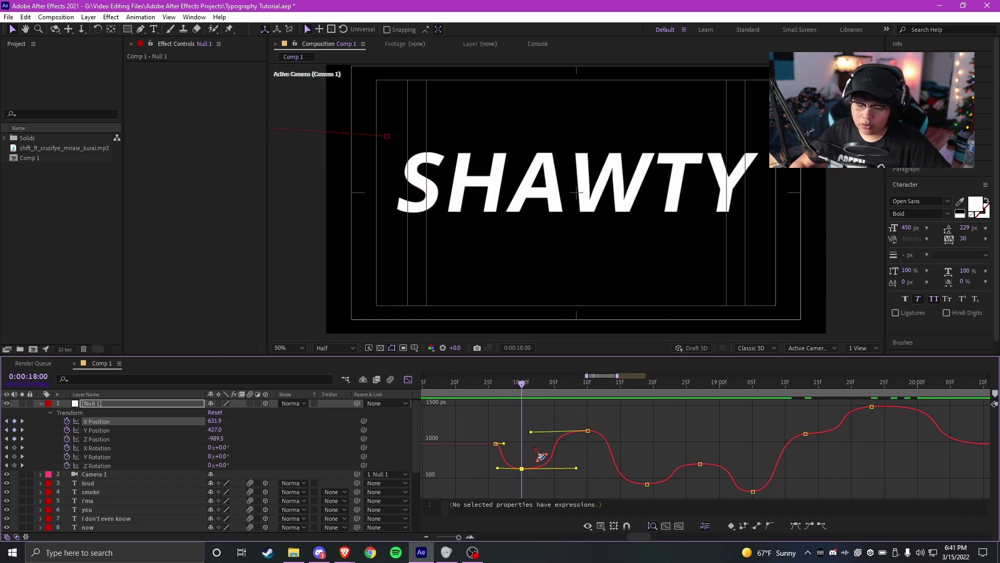
{"action": "left_click", "coordinate": [542, 454]}
{"action": "scroll", "coordinate": [539, 458], "scroll_direction": "up", "scroll_amount": 2}
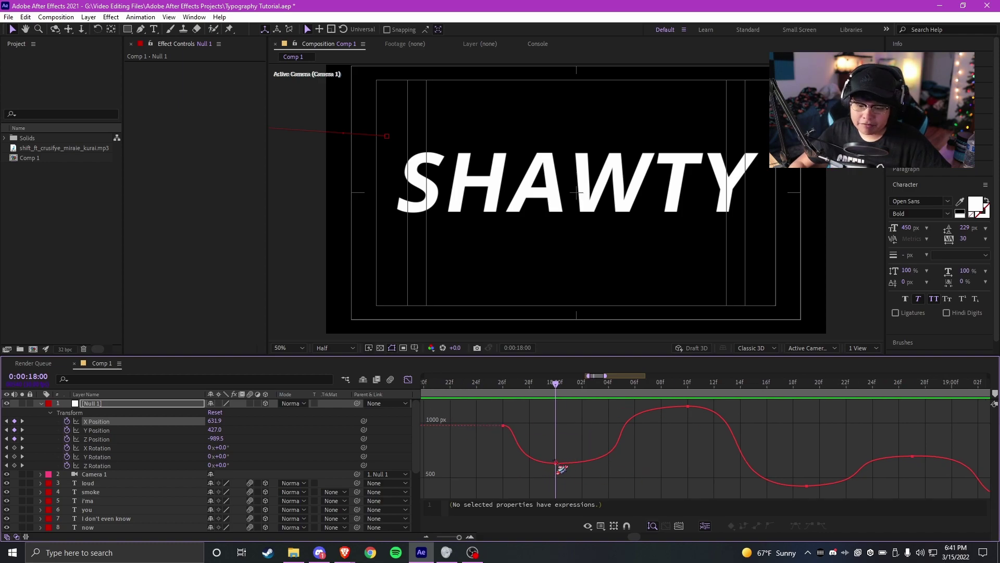
{"action": "left_click_drag", "start_coordinate": [584, 421], "coordinate": [535, 424]}
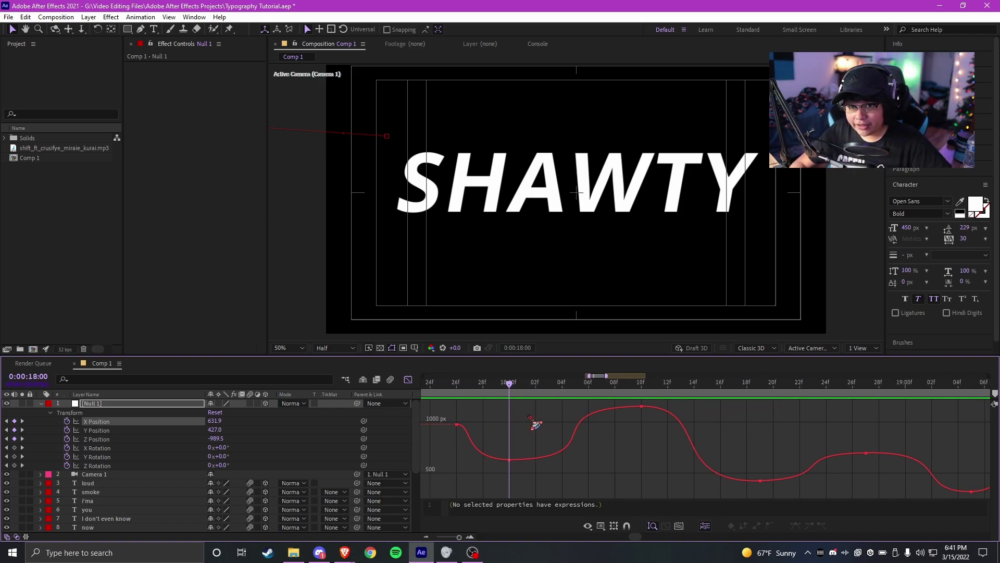
{"action": "left_click_drag", "start_coordinate": [628, 459], "coordinate": [551, 453]}
{"action": "scroll", "coordinate": [599, 432], "scroll_direction": "left", "scroll_amount": 5}
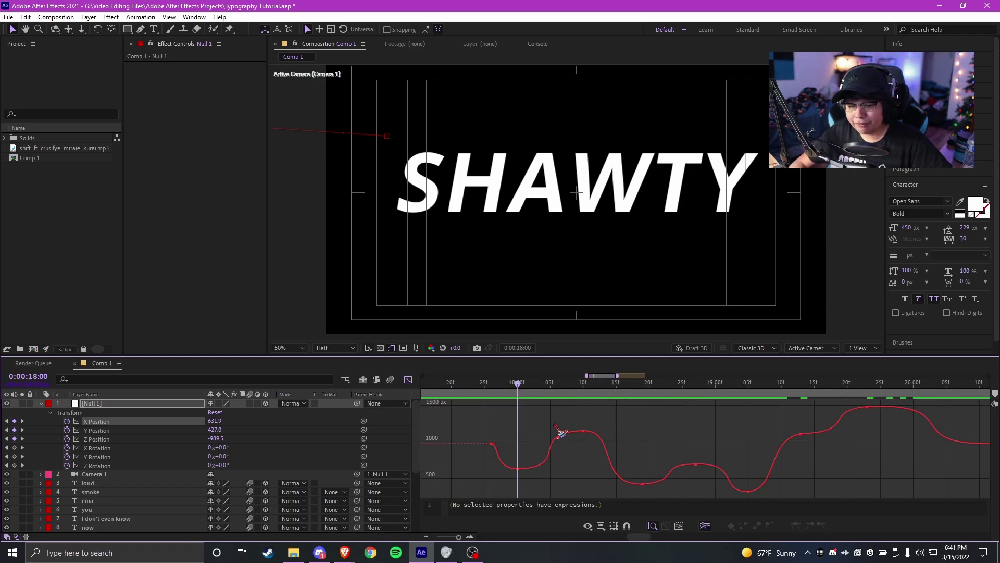
- Try pulling the outgoing easing handle of the X Position keyframe at 18:10 steeply downward, and undo it
{"action": "left_click_drag", "start_coordinate": [554, 386], "coordinate": [626, 398]}
{"action": "left_click", "coordinate": [639, 406]}
{"action": "left_click_drag", "start_coordinate": [710, 407], "coordinate": [643, 481]}
{"action": "mouse_move", "coordinate": [628, 389]}
{"action": "left_mouse_down"}
{"action": "mouse_move", "coordinate": [665, 393]}
{"action": "mouse_move", "coordinate": [641, 394]}
{"action": "left_mouse_up"}
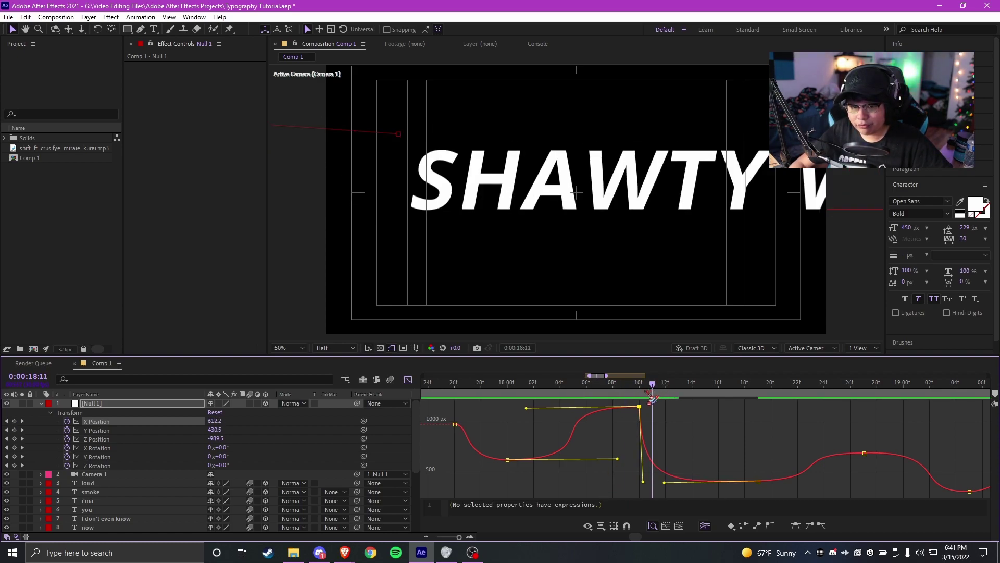
{"action": "key", "text": "ctrl+z"}
{"action": "key", "text": "Page_Up"}
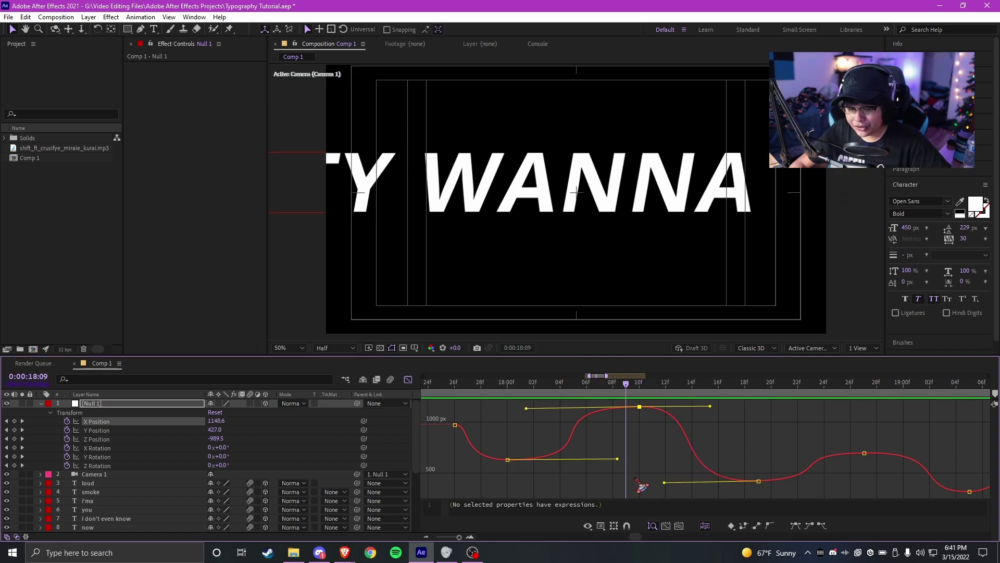
{"action": "left_click_drag", "start_coordinate": [617, 441], "coordinate": [636, 441]}
{"action": "left_click", "coordinate": [528, 440]}
{"action": "key", "text": "j"}
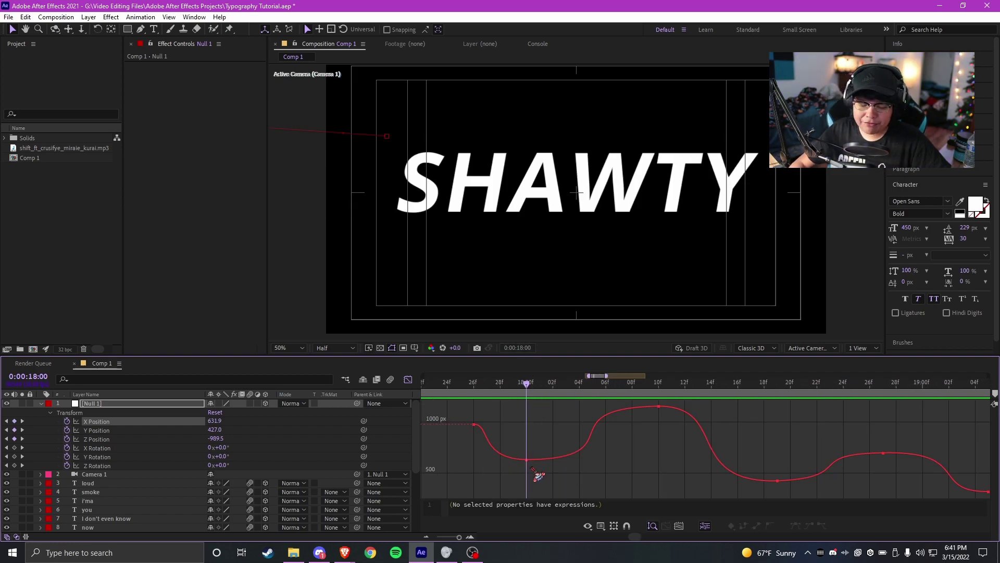
- Try switching the title/action-safe overlay off and on and the grid on and off in the composition view
{"action": "left_click", "coordinate": [414, 348]}
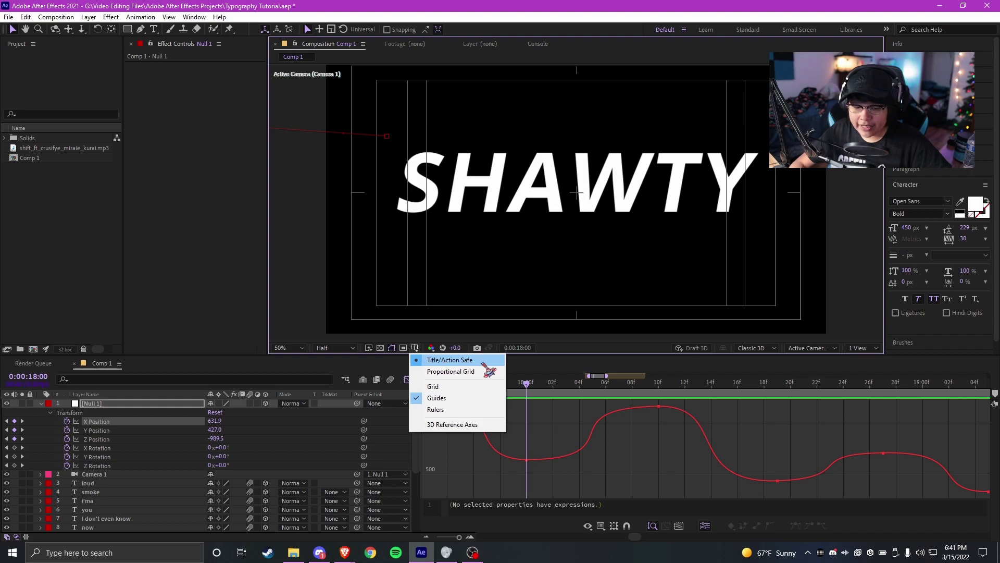
{"action": "left_click", "coordinate": [457, 360]}
{"action": "left_click", "coordinate": [415, 348]}
{"action": "left_click", "coordinate": [449, 360]}
{"action": "left_click", "coordinate": [415, 348]}
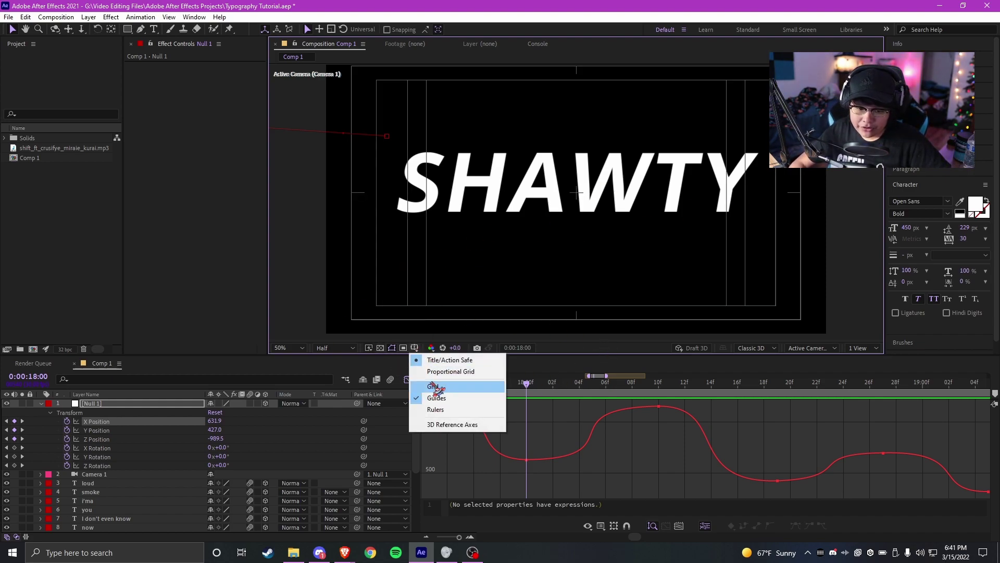
{"action": "left_click", "coordinate": [435, 386]}
{"action": "left_click", "coordinate": [415, 347]}
{"action": "left_click", "coordinate": [435, 386]}
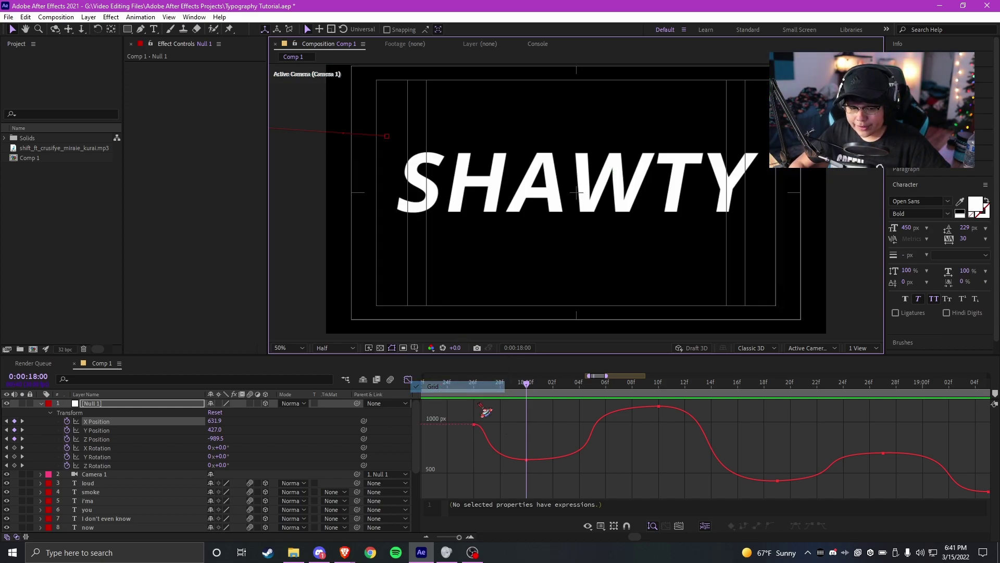
{"action": "scroll", "coordinate": [570, 413], "scroll_direction": "left", "scroll_amount": 1}
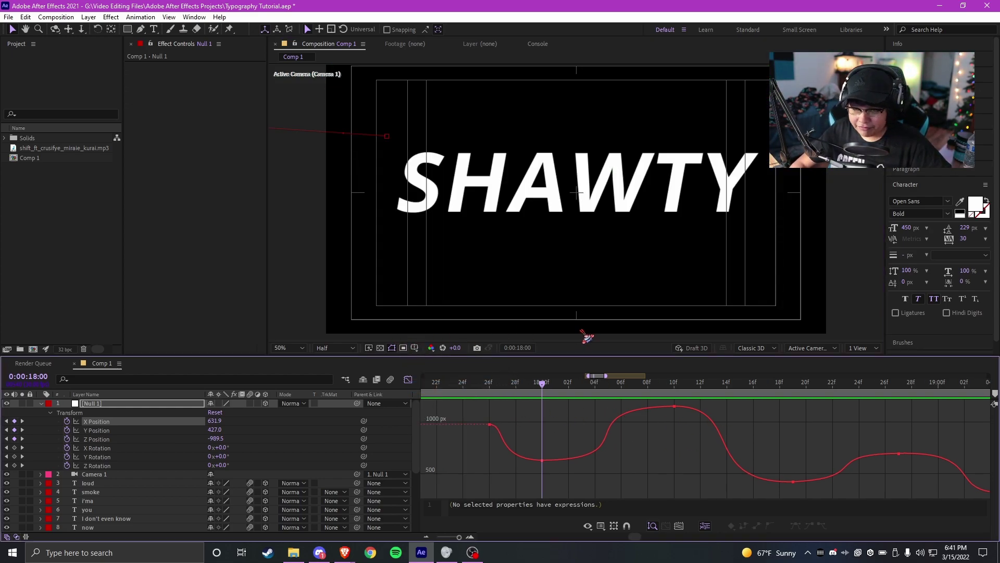
{"action": "left_click", "coordinate": [415, 347]}
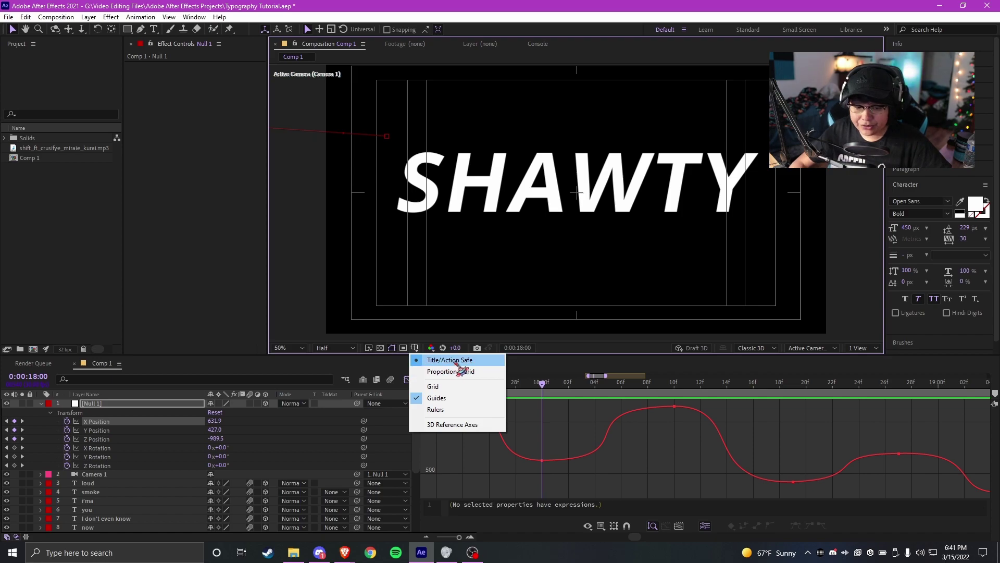
{"action": "left_click", "coordinate": [592, 416]}
- Try moving the X Position keyframe at 18:00 slightly forward in time and lower in value, and undo it
{"action": "mouse_move", "coordinate": [542, 462]}
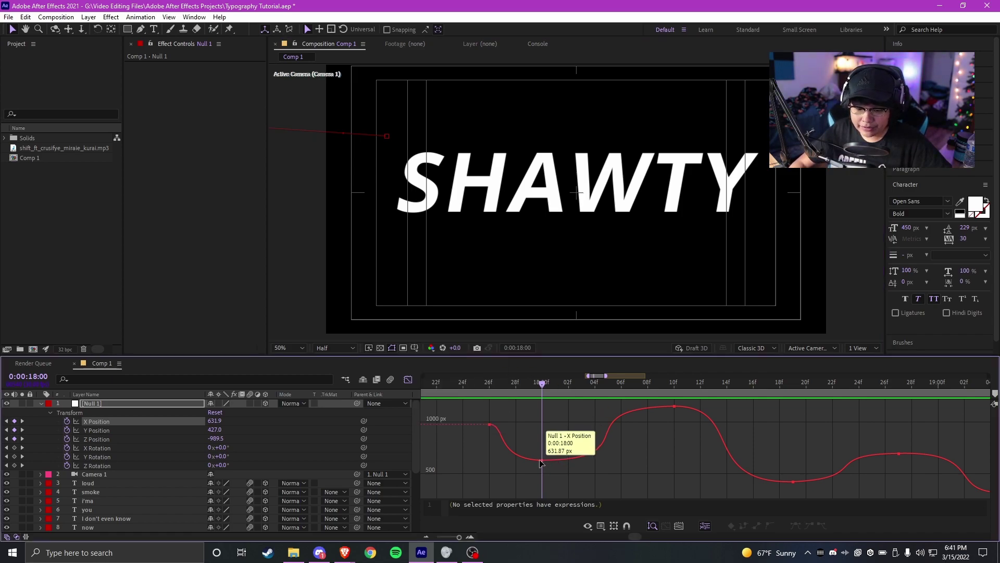
{"action": "mouse_move", "coordinate": [542, 460]}
{"action": "left_mouse_down"}
{"action": "mouse_move", "coordinate": [550, 477]}
{"action": "mouse_move", "coordinate": [559, 467]}
{"action": "left_mouse_up"}
{"action": "key", "text": "ctrl+z"}
- Examine the X Position curve against the text animation from 18:10 through 19:13 to 20:12
{"action": "scroll", "coordinate": [652, 386], "scroll_direction": "up", "scroll_amount": 1}
{"action": "left_click", "coordinate": [687, 391]}
{"action": "scroll", "coordinate": [593, 460], "scroll_direction": "down", "scroll_amount": 4}
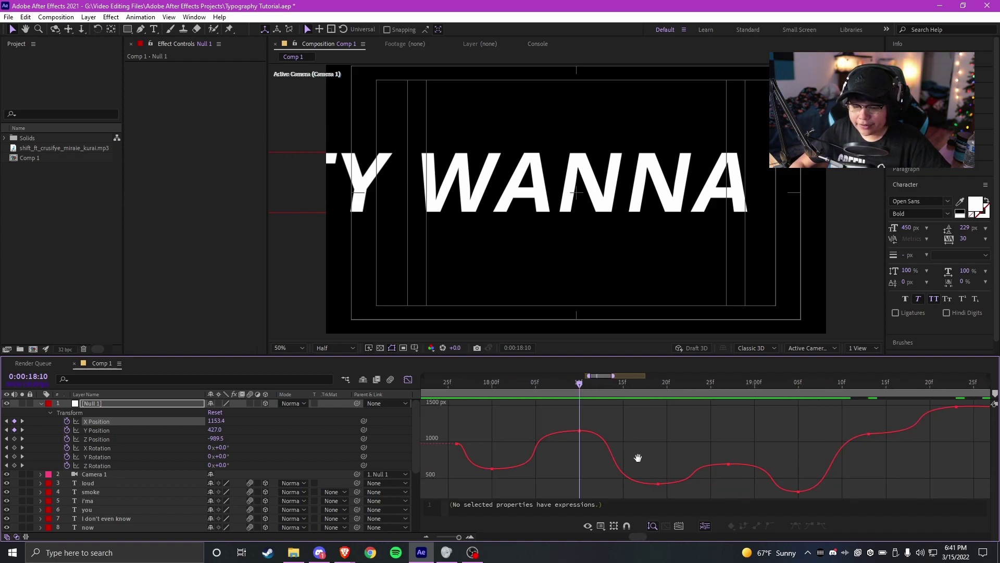
{"action": "left_click_drag", "start_coordinate": [570, 380], "coordinate": [631, 394]}
{"action": "scroll", "coordinate": [653, 427], "scroll_direction": "right", "scroll_amount": 3}
{"action": "scroll", "coordinate": [569, 433], "scroll_direction": "right", "scroll_amount": 3}
{"action": "scroll", "coordinate": [688, 456], "scroll_direction": "right", "scroll_amount": 2}
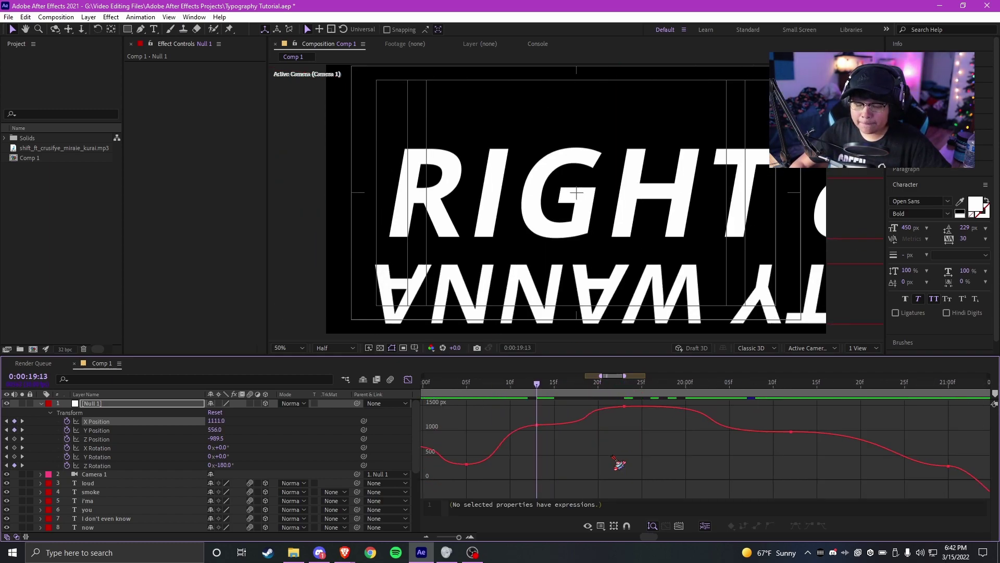
{"action": "key", "text": "k"}
{"action": "key", "text": "minus"}
{"action": "scroll", "coordinate": [698, 436], "scroll_direction": "right", "scroll_amount": 1}
{"action": "scroll", "coordinate": [693, 439], "scroll_direction": "down", "scroll_amount": 1}
{"action": "scroll", "coordinate": [692, 436], "scroll_direction": "up", "scroll_amount": 1}
{"action": "scroll", "coordinate": [573, 391], "scroll_direction": "up", "scroll_amount": 1}
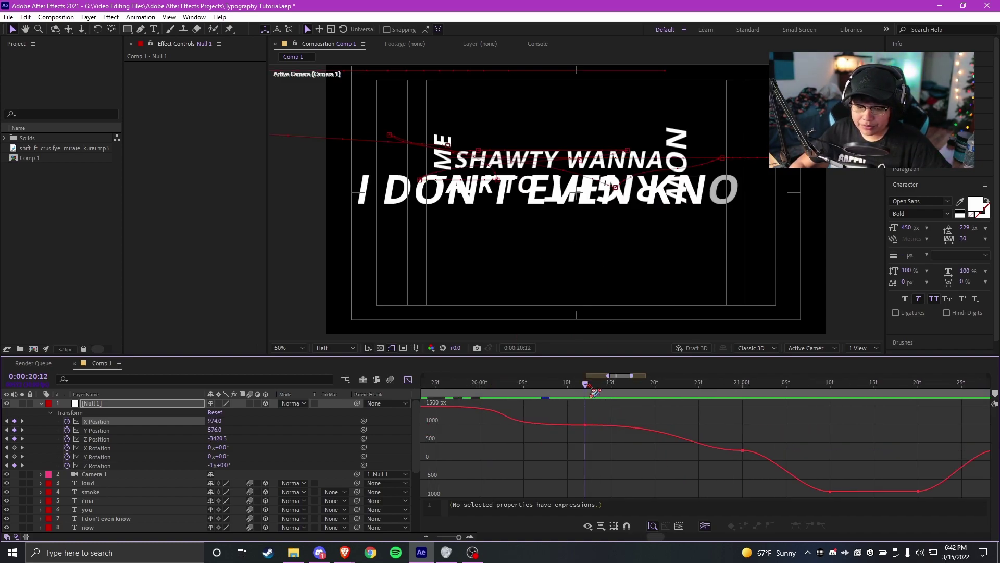
- Lower the X Position keyframe at 20:12 to 887.0 and adjust the easing handles between it and the 21:00 keyframe
{"action": "left_click_drag", "start_coordinate": [586, 424], "coordinate": [587, 430]}
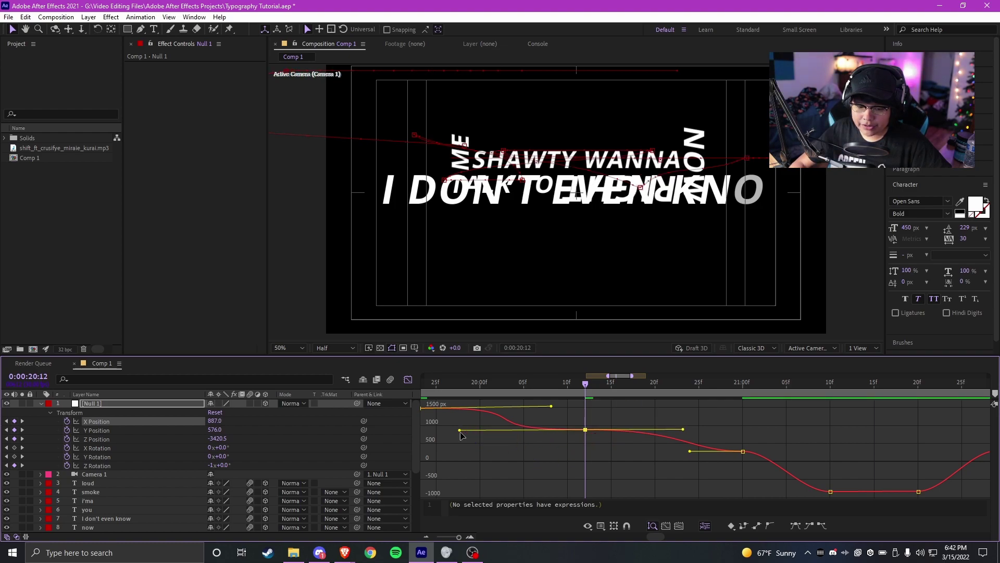
{"action": "left_click_drag", "start_coordinate": [459, 430], "coordinate": [491, 428]}
{"action": "left_click_drag", "start_coordinate": [683, 428], "coordinate": [560, 453]}
{"action": "scroll", "coordinate": [572, 407], "scroll_direction": "down", "scroll_amount": 2}
{"action": "left_click_drag", "start_coordinate": [635, 432], "coordinate": [603, 467]}
{"action": "scroll", "coordinate": [604, 464], "scroll_direction": "up", "scroll_amount": 2}
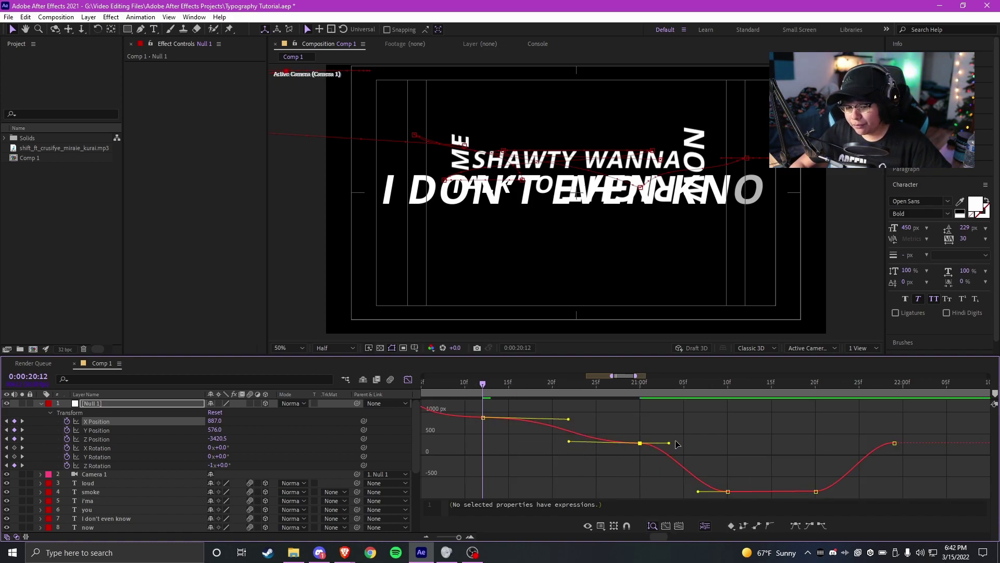
- Lengthen the outgoing easing handle of the X Position keyframe at 21:00 and preview the motion up to about 21:15
{"action": "left_click_drag", "start_coordinate": [750, 451], "coordinate": [612, 423]}
{"action": "scroll", "coordinate": [675, 447], "scroll_direction": "down", "scroll_amount": 2}
{"action": "left_click", "coordinate": [555, 383]}
{"action": "scroll", "coordinate": [670, 424], "scroll_direction": "up", "scroll_amount": 2}
{"action": "key", "text": "space"}
{"action": "left_click", "coordinate": [602, 383]}
{"action": "left_click_drag", "start_coordinate": [619, 388], "coordinate": [697, 399]}
{"action": "left_click_drag", "start_coordinate": [701, 465], "coordinate": [676, 502]}
{"action": "left_click", "coordinate": [646, 383]}
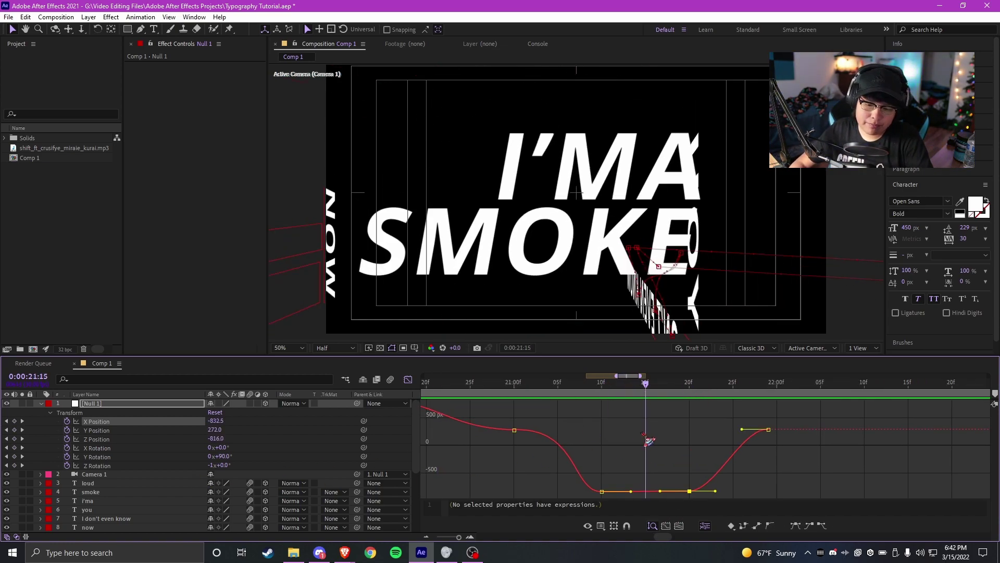
- Play back the null's move from YOU to I'MA, starting just before the 21:00 keyframe
{"action": "left_click", "coordinate": [497, 385]}
{"action": "key", "text": "space"}
{"action": "key", "text": "space"}
{"action": "left_click_drag", "start_coordinate": [604, 437], "coordinate": [513, 425]}
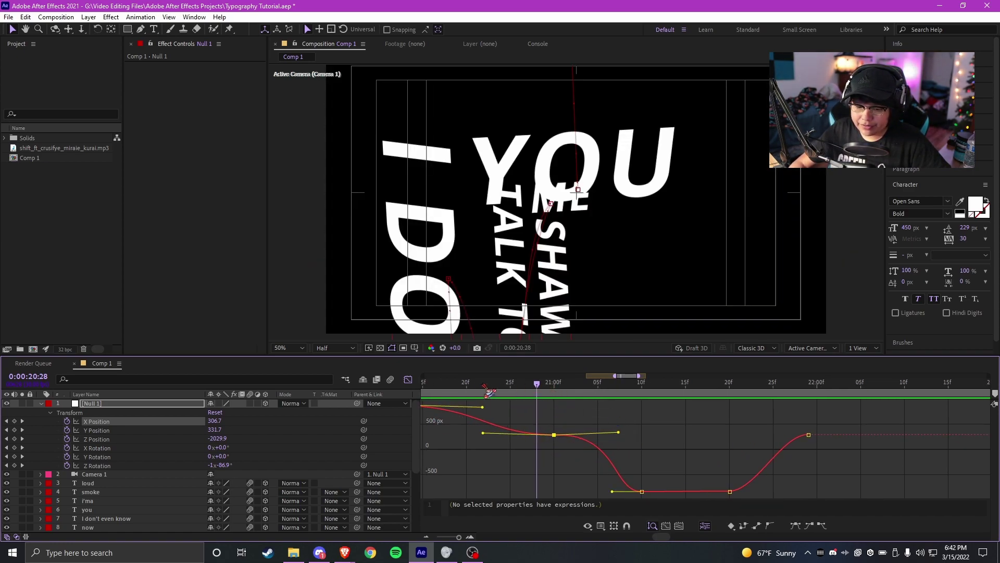
{"action": "left_click", "coordinate": [476, 384]}
{"action": "key", "text": "space"}
- Move the X Position keyframes at 21:00 and 21:10 to about 20:26 and 21:13, and reshape the easing handles between them
{"action": "left_click_drag", "start_coordinate": [570, 387], "coordinate": [624, 412]}
{"action": "left_click_drag", "start_coordinate": [642, 490], "coordinate": [578, 489]}
{"action": "left_click_drag", "start_coordinate": [554, 436], "coordinate": [519, 434]}
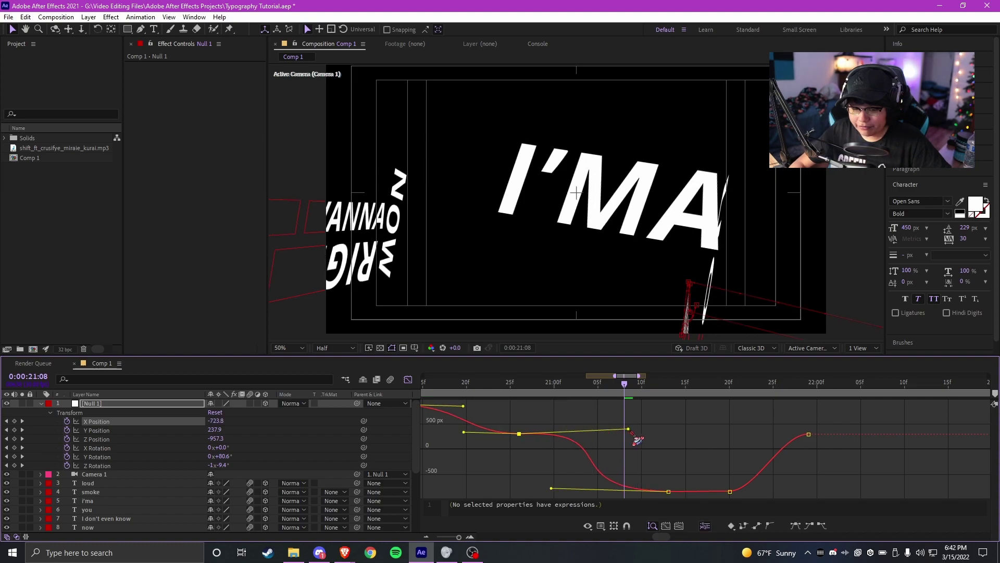
{"action": "left_click_drag", "start_coordinate": [629, 429], "coordinate": [587, 436]}
{"action": "left_click", "coordinate": [644, 437]}
{"action": "scroll", "coordinate": [637, 433], "scroll_direction": "down", "scroll_amount": 2}
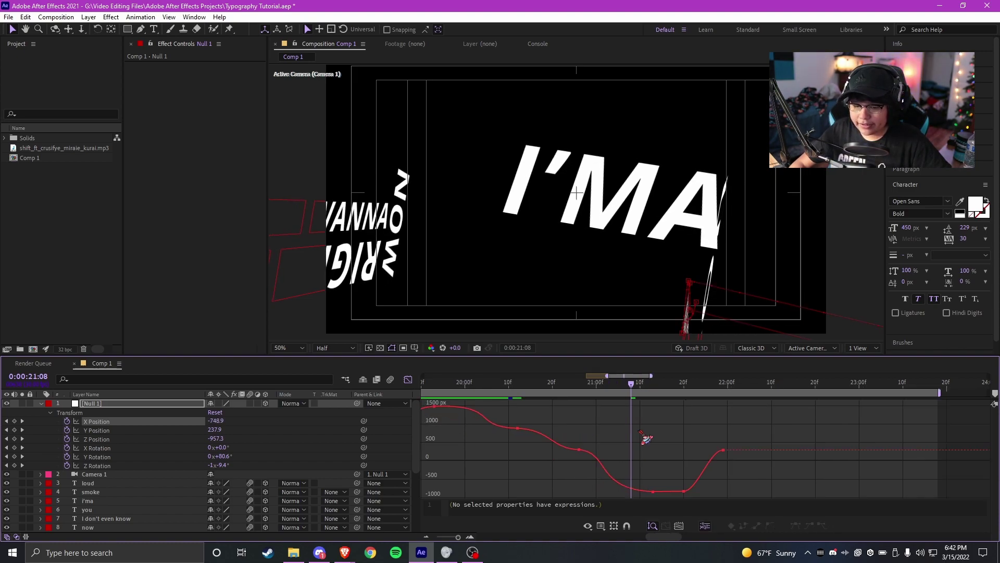
- Check the Y Position, Z Position and X Rotation curves, return to X Position and play back from about 20:10
{"action": "left_click", "coordinate": [515, 393]}
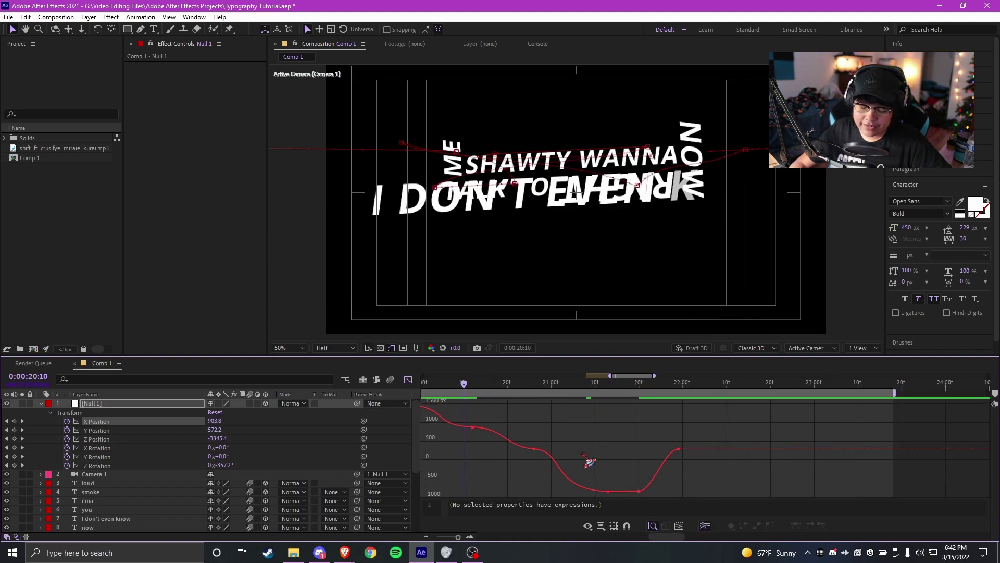
{"action": "left_click", "coordinate": [97, 431]}
{"action": "left_click", "coordinate": [96, 439]}
{"action": "left_click", "coordinate": [97, 448]}
{"action": "left_click", "coordinate": [96, 421]}
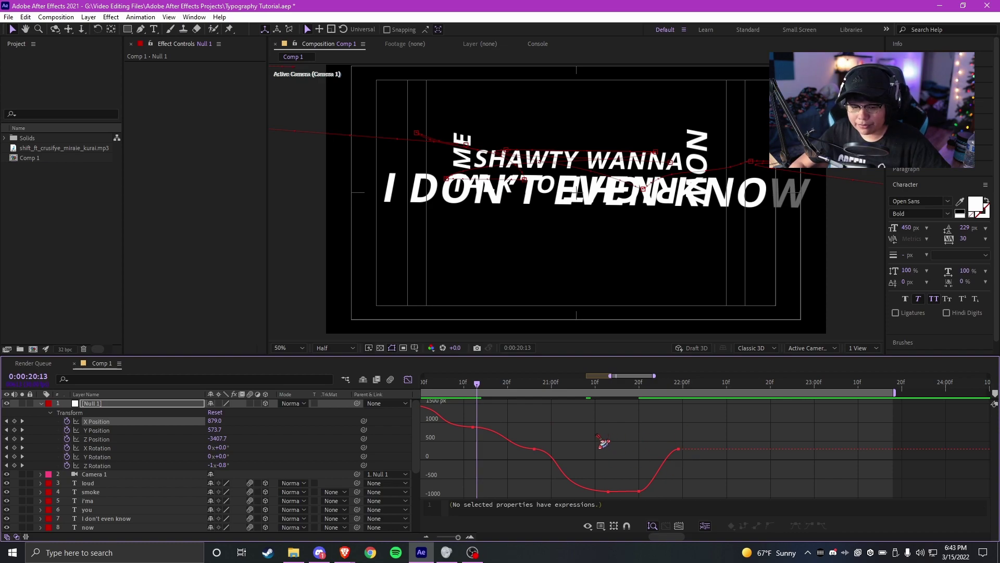
{"action": "key", "text": "space"}
- Lengthen the outgoing handle of the X Position keyframe at 21:20 and the incoming handle of the last keyframe
{"action": "scroll", "coordinate": [564, 421], "scroll_direction": "up", "scroll_amount": 3}
{"action": "left_click_drag", "start_coordinate": [717, 431], "coordinate": [682, 431]}
{"action": "left_click_drag", "start_coordinate": [797, 472], "coordinate": [709, 412]}
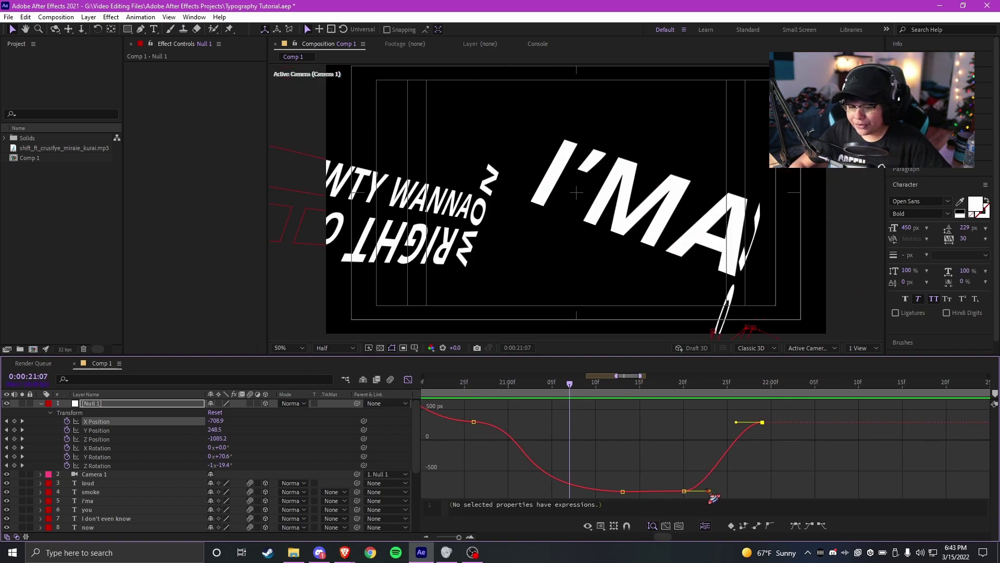
{"action": "left_click_drag", "start_coordinate": [724, 490], "coordinate": [734, 488]}
{"action": "left_click_drag", "start_coordinate": [735, 420], "coordinate": [713, 422]}
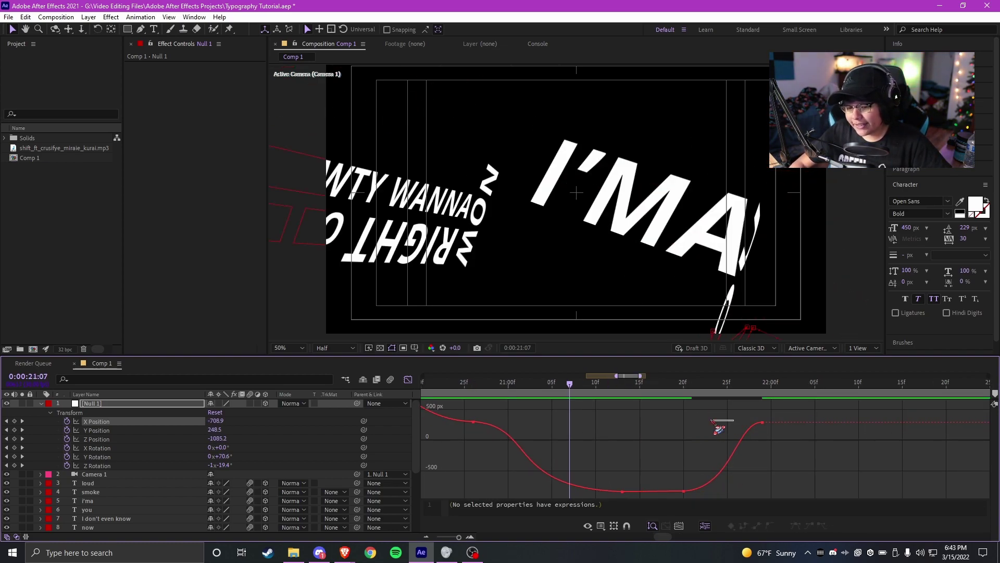
{"action": "left_click", "coordinate": [753, 435]}
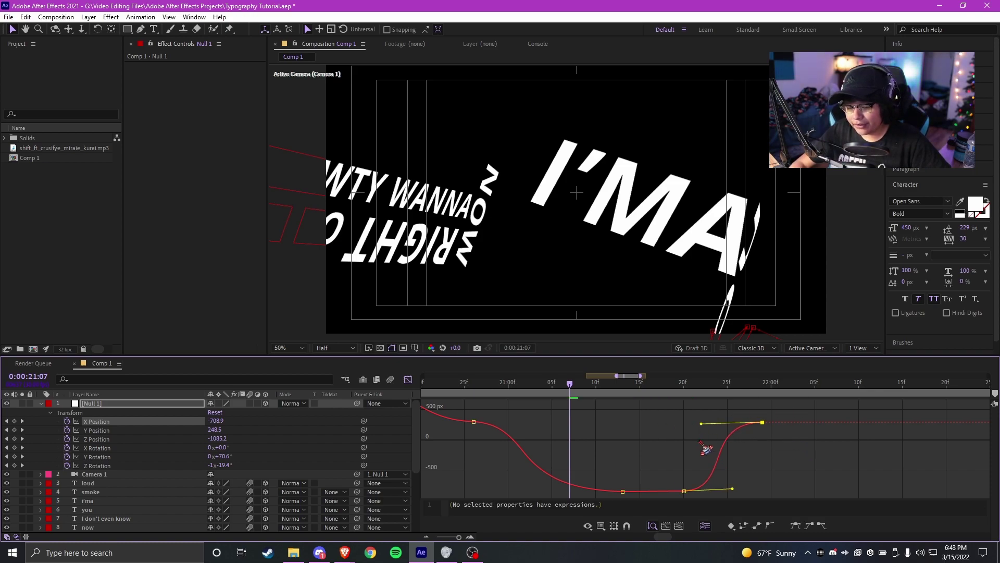
- Review the Z Position, X Rotation and Y Rotation curves, return to X Position and play back from 20:16
{"action": "scroll", "coordinate": [719, 434], "scroll_direction": "down", "scroll_amount": 5}
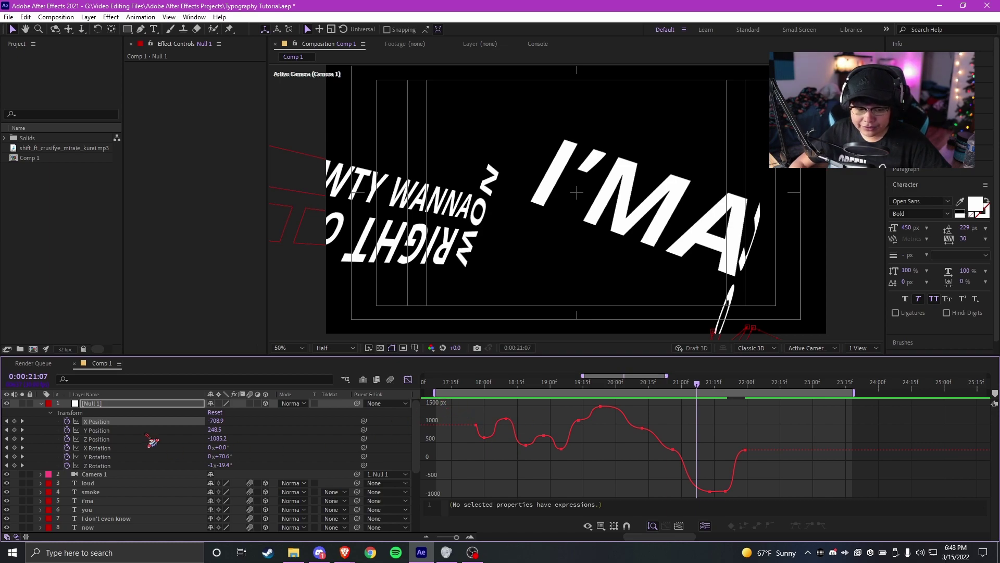
{"action": "left_click", "coordinate": [107, 438]}
{"action": "left_click", "coordinate": [106, 448]}
{"action": "left_click", "coordinate": [107, 456]}
{"action": "left_click", "coordinate": [104, 421]}
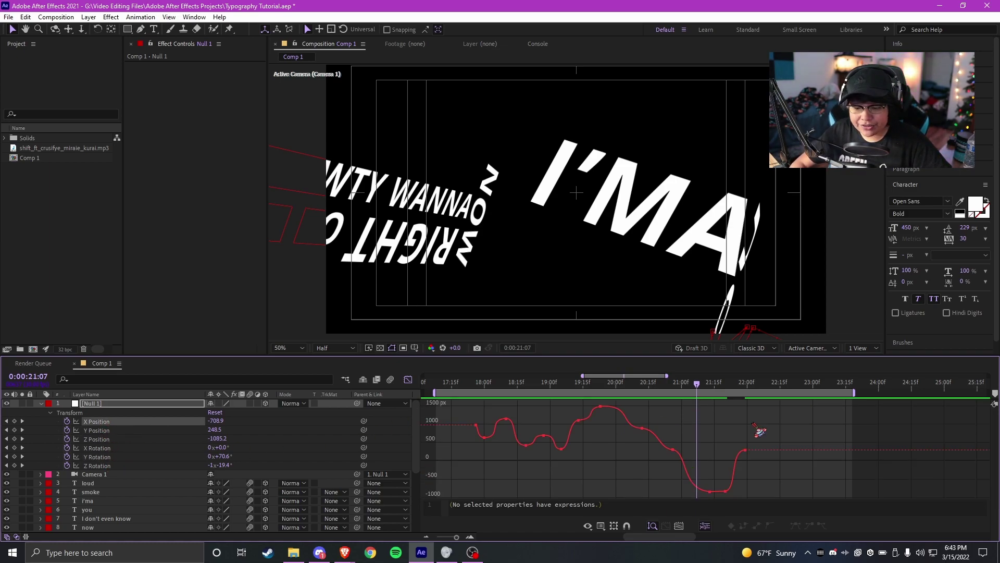
{"action": "scroll", "coordinate": [748, 426], "scroll_direction": "up", "scroll_amount": 3}
{"action": "left_click", "coordinate": [561, 384]}
{"action": "key", "text": "space"}
{"action": "scroll", "coordinate": [728, 397], "scroll_direction": "up", "scroll_amount": 2}
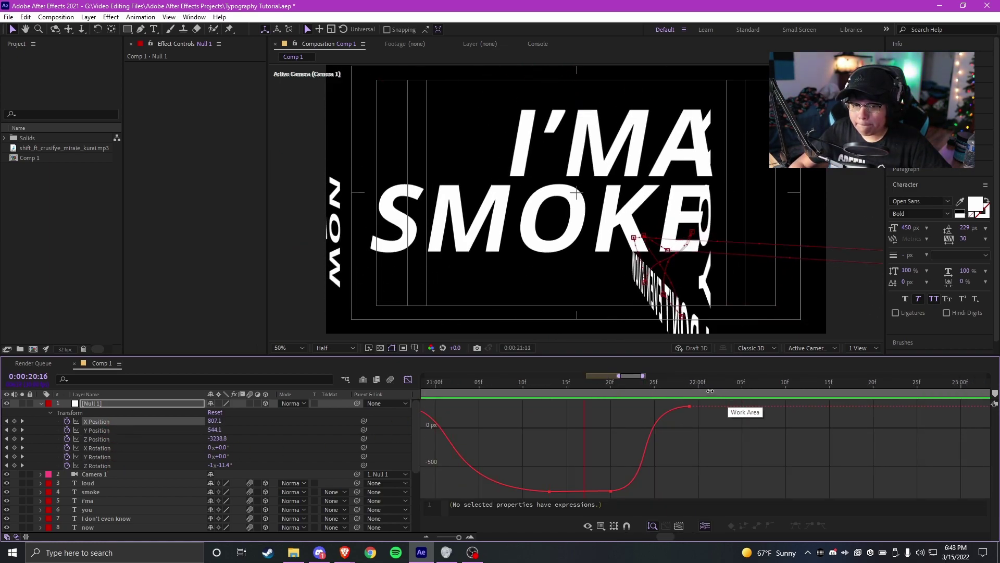
- Move the last X Position keyframe from 21:29 to about 22:04
{"action": "left_click", "coordinate": [688, 386]}
{"action": "left_click_drag", "start_coordinate": [689, 387], "coordinate": [733, 406]}
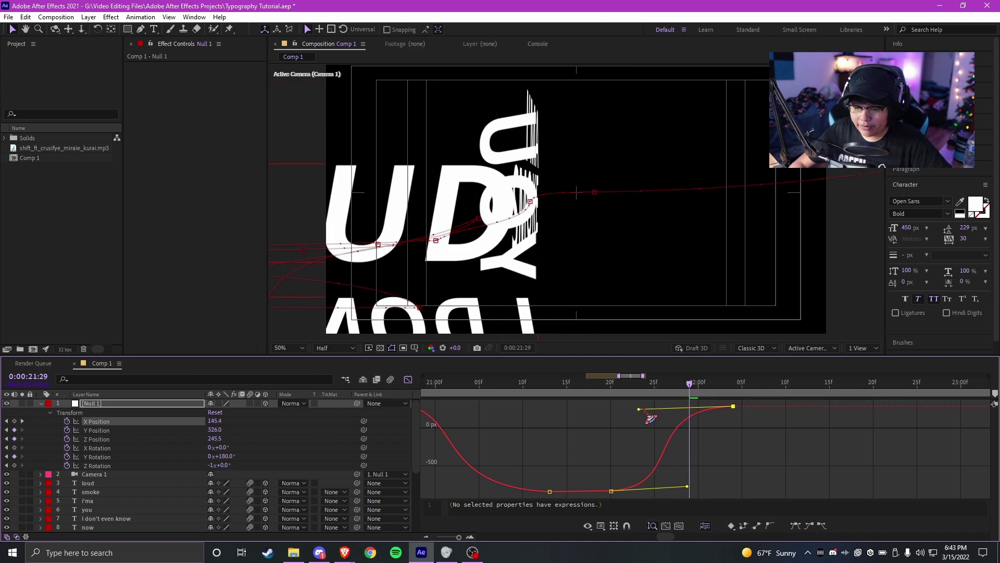
- Add an X Position keyframe at 21:26 and shift it to about 21:25 on the curve
{"action": "key", "text": "Page_Up"}
{"action": "key", "text": "Page_Up"}
{"action": "key", "text": "Page_Up"}
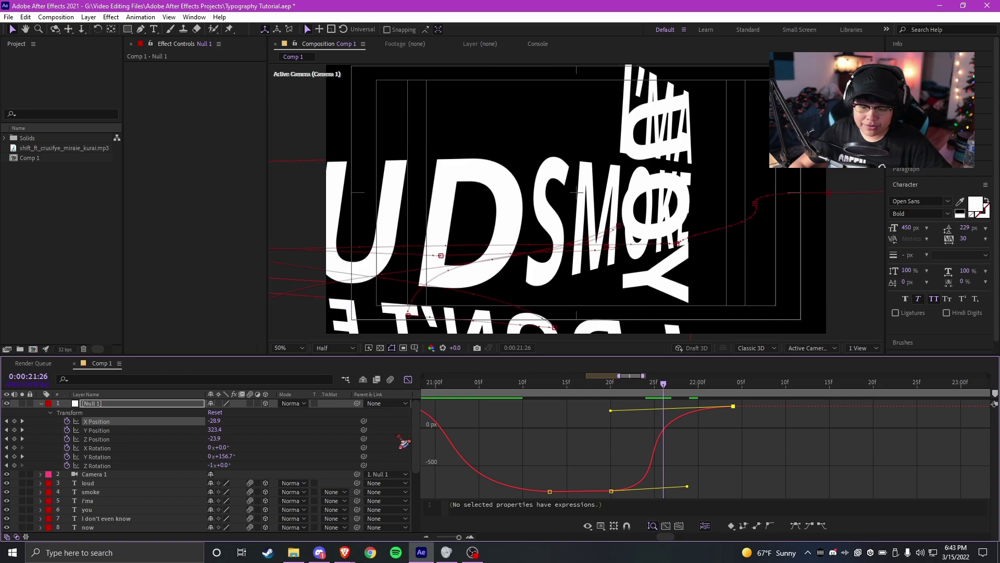
{"action": "left_click", "coordinate": [14, 421]}
{"action": "left_click_drag", "start_coordinate": [663, 430], "coordinate": [655, 427]}
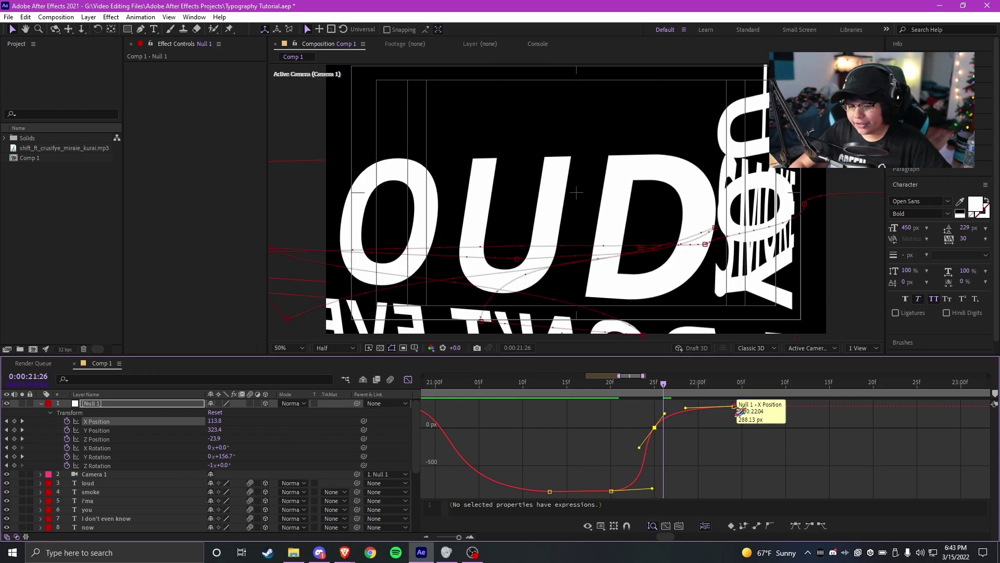
- Raise the last X Position keyframe at 22:04 to about 396.5 and reshape both handles of the 21:25 keyframe
{"action": "left_click", "coordinate": [734, 384]}
{"action": "left_click_drag", "start_coordinate": [734, 407], "coordinate": [737, 396]}
{"action": "scroll", "coordinate": [704, 454], "scroll_direction": "up", "scroll_amount": 2}
{"action": "left_click_drag", "start_coordinate": [620, 422], "coordinate": [618, 417]}
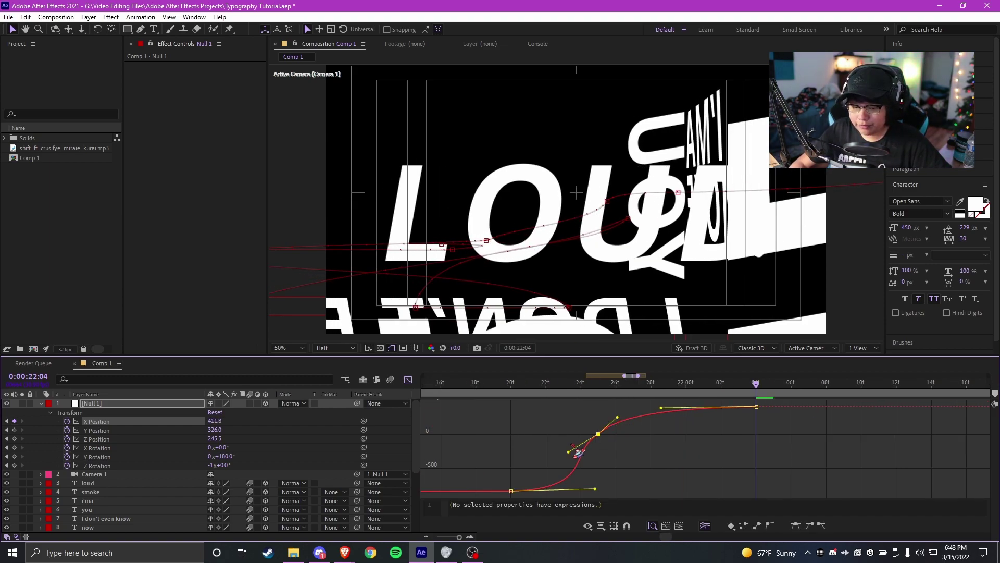
{"action": "left_click_drag", "start_coordinate": [568, 454], "coordinate": [575, 470]}
{"action": "left_click_drag", "start_coordinate": [756, 406], "coordinate": [757, 406]}
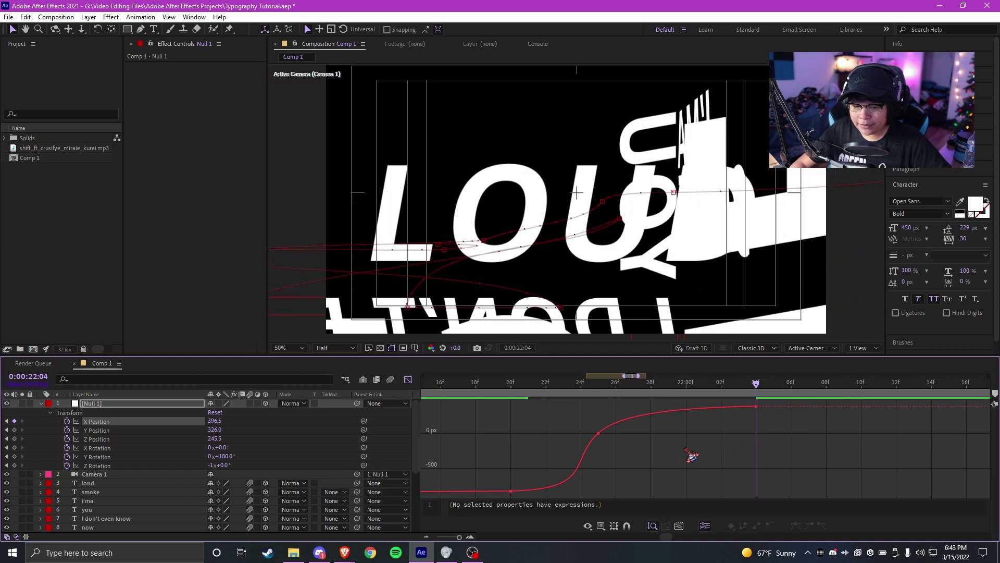
- Play back the animation from 17:18 to check the camera's X Position movement
{"action": "key", "text": "minus"}
{"action": "key", "text": "minus"}
{"action": "key", "text": "minus"}
{"action": "scroll", "coordinate": [514, 411], "scroll_direction": "left", "scroll_amount": 2}
{"action": "left_click", "coordinate": [479, 383]}
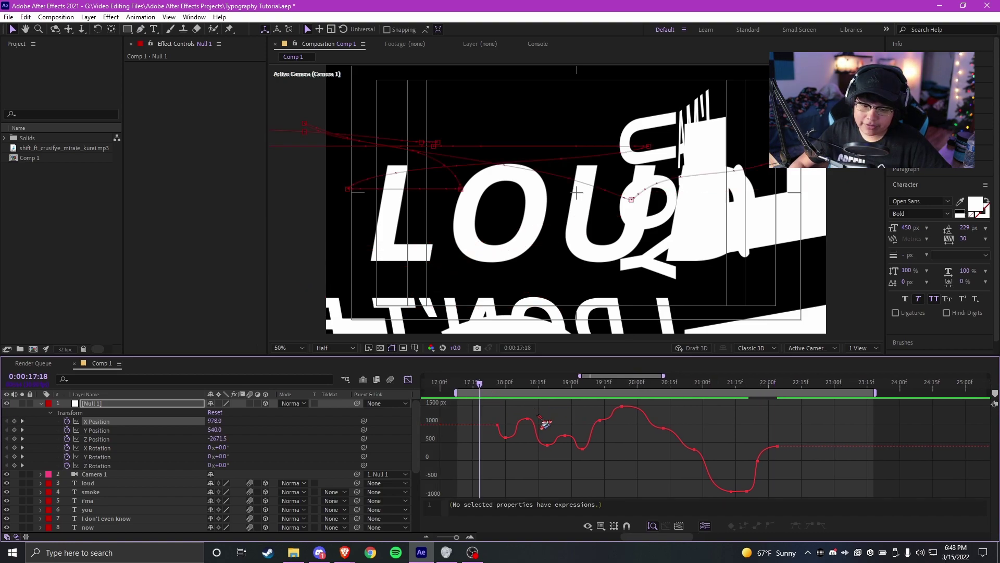
{"action": "key", "text": "space"}
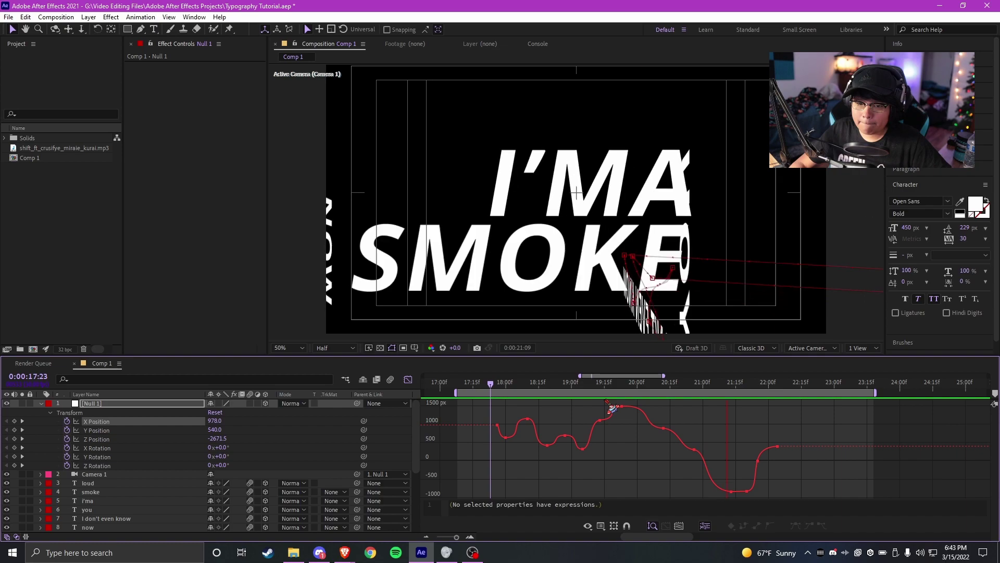
- Lengthen the incoming and outgoing handles of the X Position keyframe at 20:26
{"action": "left_click", "coordinate": [762, 384]}
{"action": "key", "text": "equal"}
{"action": "left_click_drag", "start_coordinate": [677, 425], "coordinate": [526, 446]}
{"action": "scroll", "coordinate": [610, 457], "scroll_direction": "up", "scroll_amount": 2}
{"action": "left_click_drag", "start_coordinate": [686, 448], "coordinate": [725, 448]}
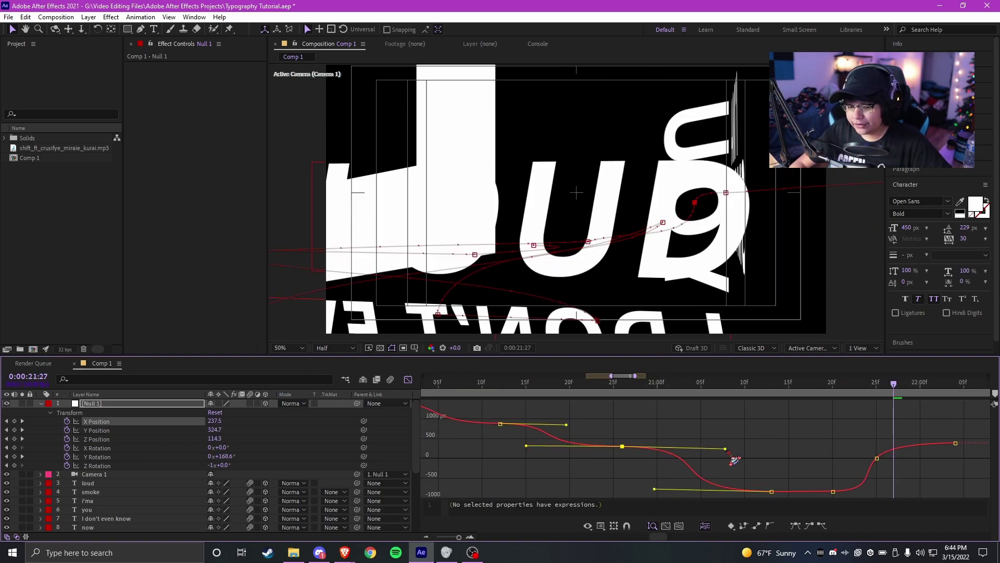
{"action": "left_click", "coordinate": [780, 433]}
- Play back from 17:21 and inspect the whole X Position curve
{"action": "scroll", "coordinate": [780, 432], "scroll_direction": "down", "scroll_amount": 2}
{"action": "left_click_drag", "start_coordinate": [543, 383], "coordinate": [539, 383]}
{"action": "key", "text": "space"}
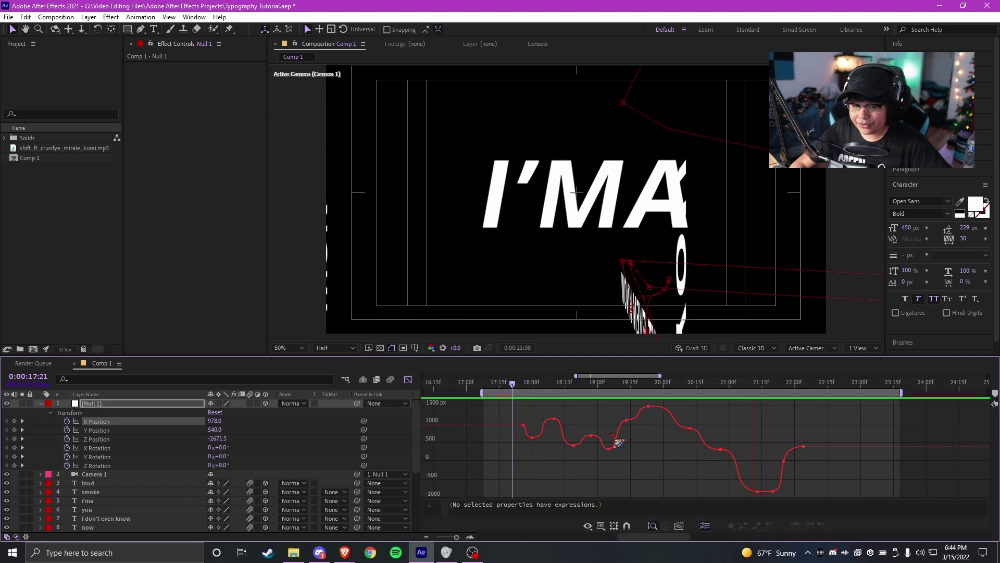
{"action": "left_click_drag", "start_coordinate": [817, 404], "coordinate": [490, 490]}
{"action": "left_click", "coordinate": [710, 416]}
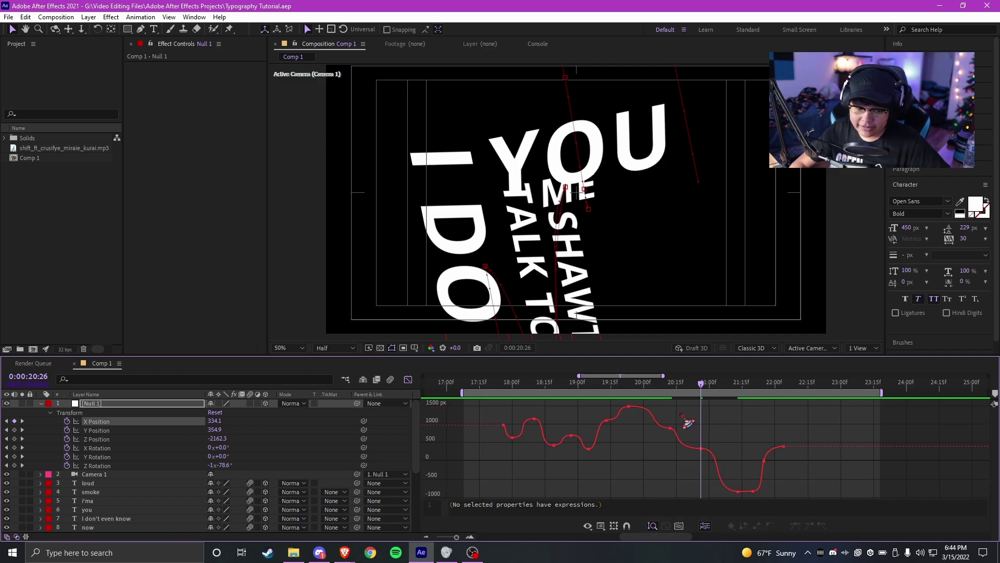
- Show the Y Position curve and sharpen the ease between its keyframes at 17:26 and 18:00 with longer handles
{"action": "left_click", "coordinate": [105, 431]}
{"action": "scroll", "coordinate": [495, 414], "scroll_direction": "up", "scroll_amount": 2}
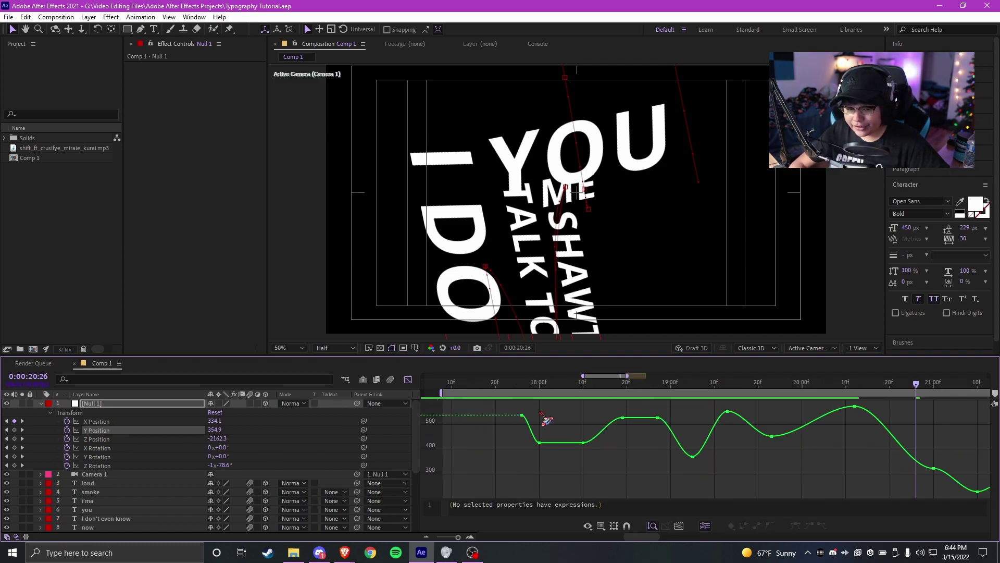
{"action": "scroll", "coordinate": [528, 401], "scroll_direction": "up", "scroll_amount": 2}
{"action": "left_click_drag", "start_coordinate": [525, 384], "coordinate": [550, 421]}
{"action": "left_click", "coordinate": [517, 414]}
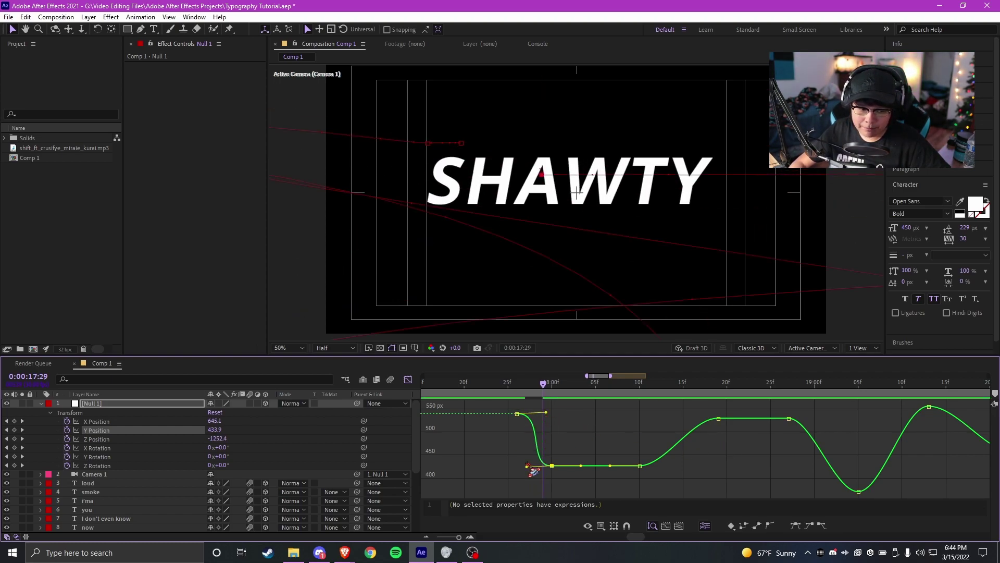
- Lengthen the outgoing handle of the Y Position keyframe at 18:10 and the incoming handle at 18:19
{"action": "left_click", "coordinate": [640, 465]}
{"action": "left_click_drag", "start_coordinate": [686, 468], "coordinate": [656, 417]}
{"action": "scroll", "coordinate": [634, 459], "scroll_direction": "right", "scroll_amount": 2}
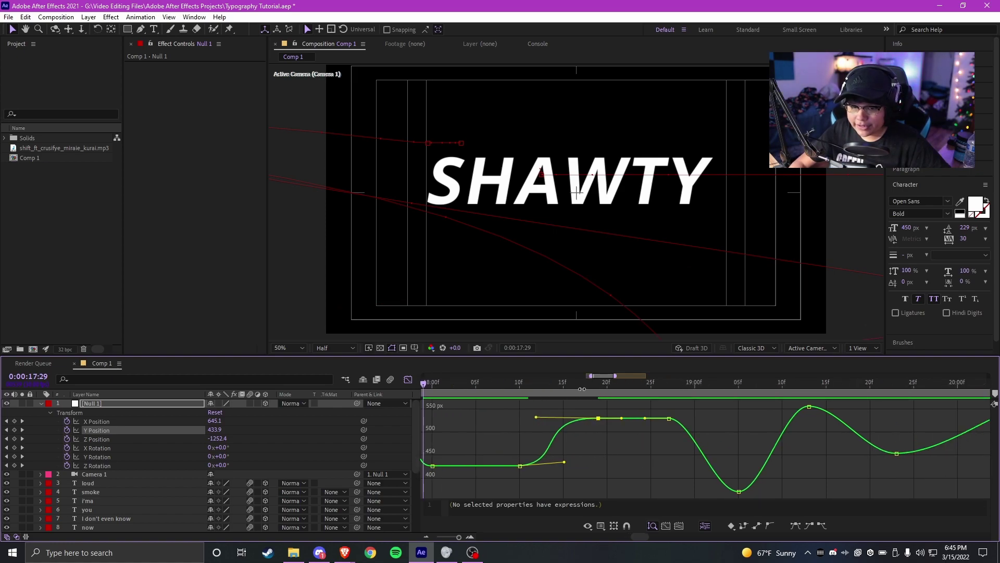
{"action": "scroll", "coordinate": [579, 423], "scroll_direction": "left", "scroll_amount": 4}
- Lower the Y Position keyframes at 18:00 and 18:10 together to about 414.6 px and play back
{"action": "left_click_drag", "start_coordinate": [550, 456], "coordinate": [749, 488]}
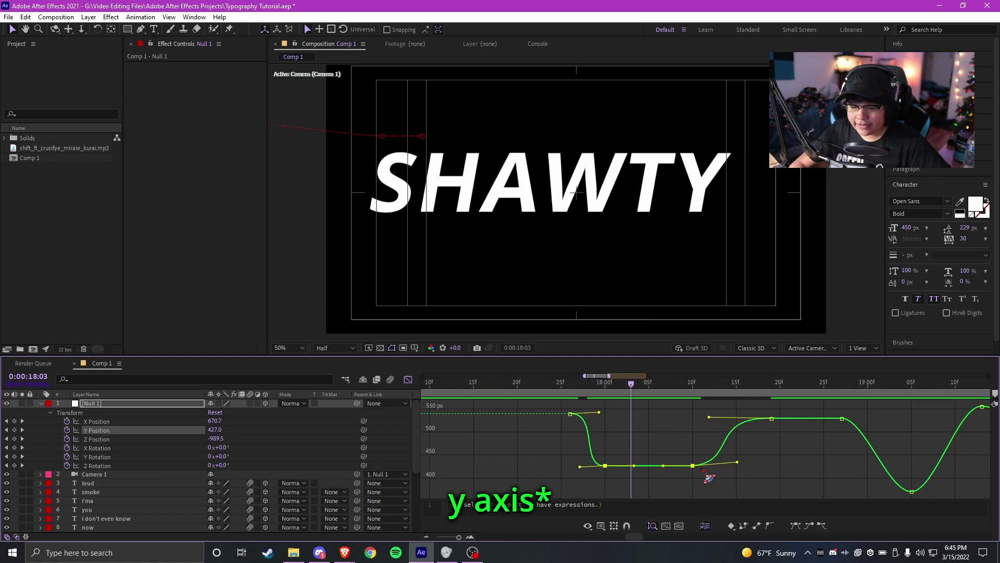
{"action": "left_click_drag", "start_coordinate": [693, 466], "coordinate": [694, 472]}
{"action": "key", "text": "space"}
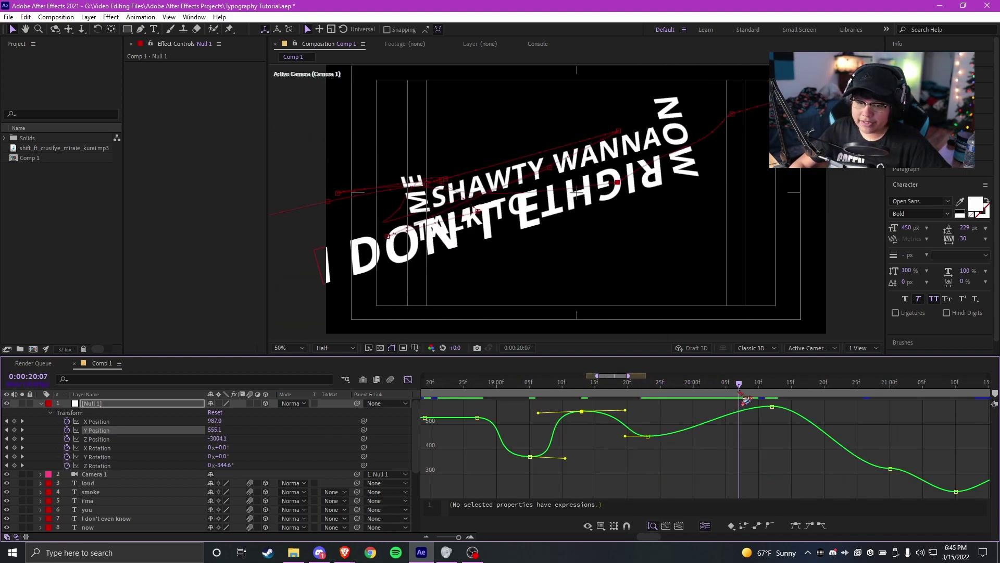
- Lengthen both handles of the Y Position keyframe at 20:12 and the outgoing handle of the 19:23 keyframe
{"action": "left_click", "coordinate": [772, 407]}
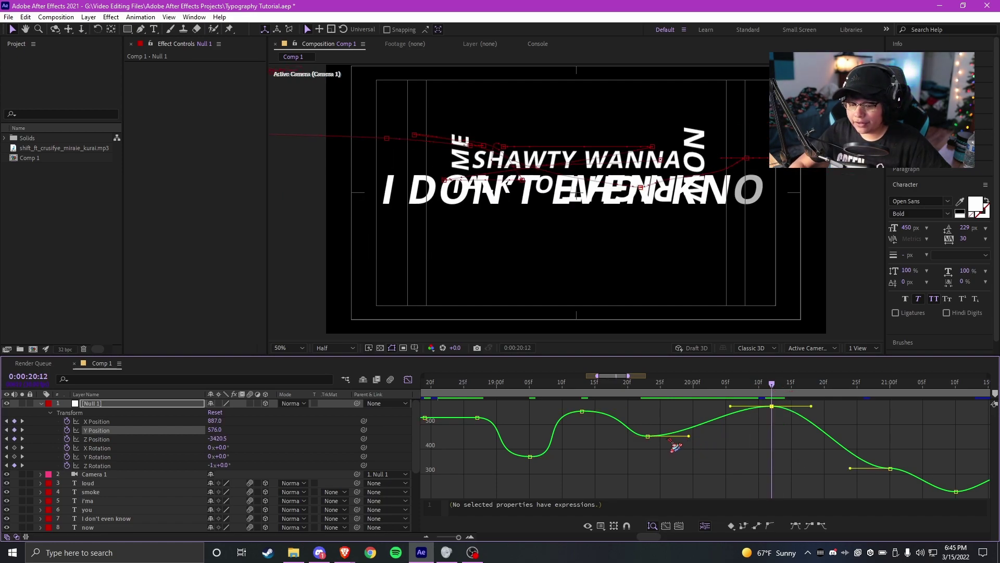
{"action": "left_click_drag", "start_coordinate": [731, 406], "coordinate": [657, 407]}
{"action": "key", "text": "minus"}
{"action": "left_click", "coordinate": [476, 391]}
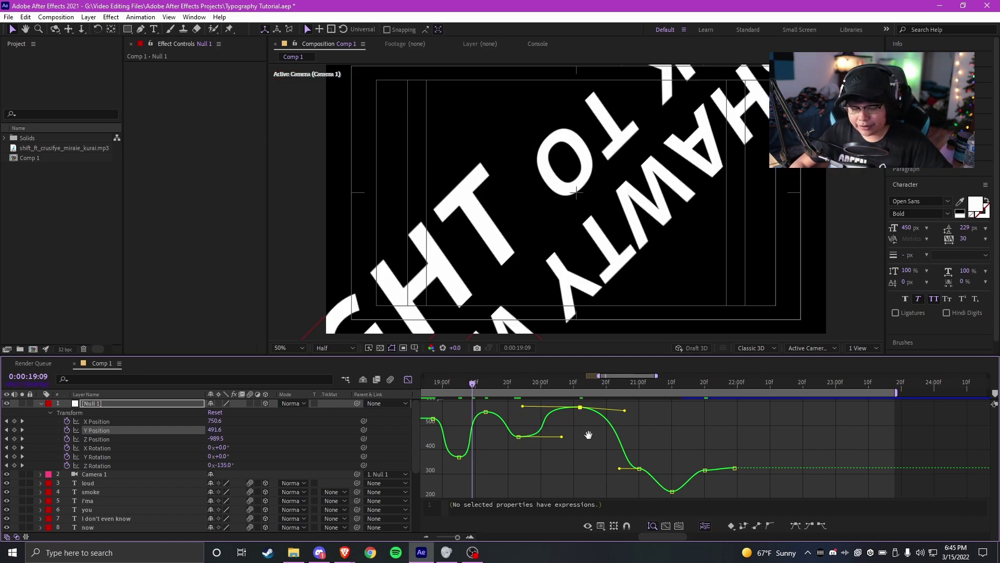
{"action": "left_click_drag", "start_coordinate": [585, 434], "coordinate": [596, 434]}
{"action": "key", "text": "equal"}
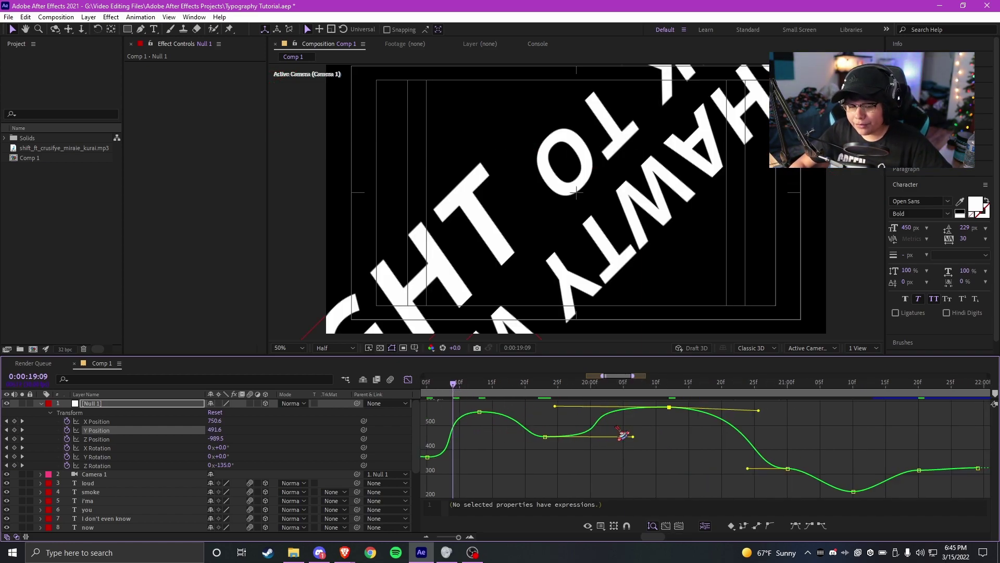
{"action": "mouse_move", "coordinate": [669, 441]}
{"action": "left_mouse_down"}
{"action": "mouse_move", "coordinate": [630, 448]}
{"action": "mouse_move", "coordinate": [668, 453]}
{"action": "mouse_move", "coordinate": [656, 446]}
{"action": "left_mouse_up"}
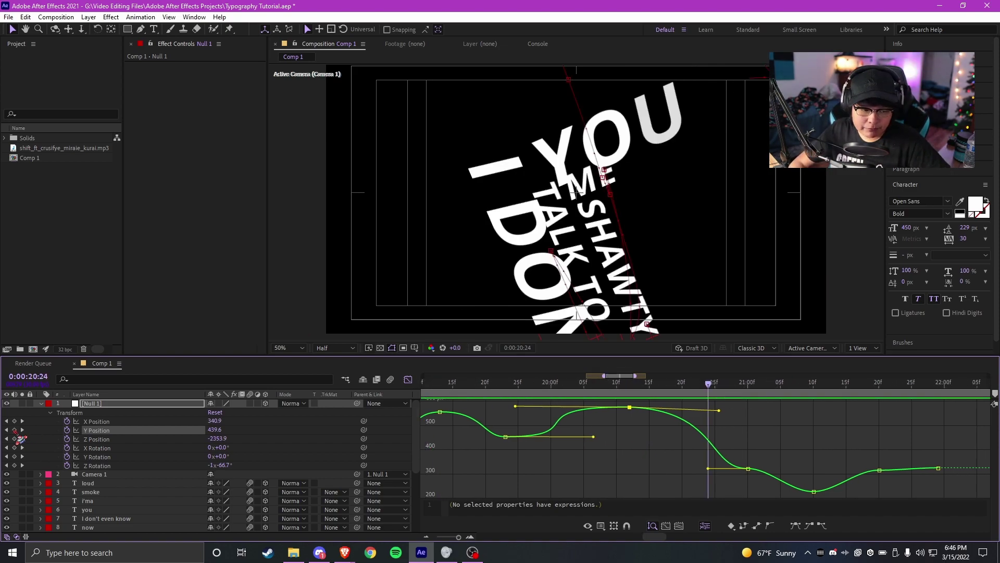
- Add a Y Position keyframe at 20:24, shift it up to 20:23, and lengthen the 21:00 keyframe's incoming handle
{"action": "left_click", "coordinate": [15, 430]}
{"action": "left_click_drag", "start_coordinate": [708, 439], "coordinate": [702, 421]}
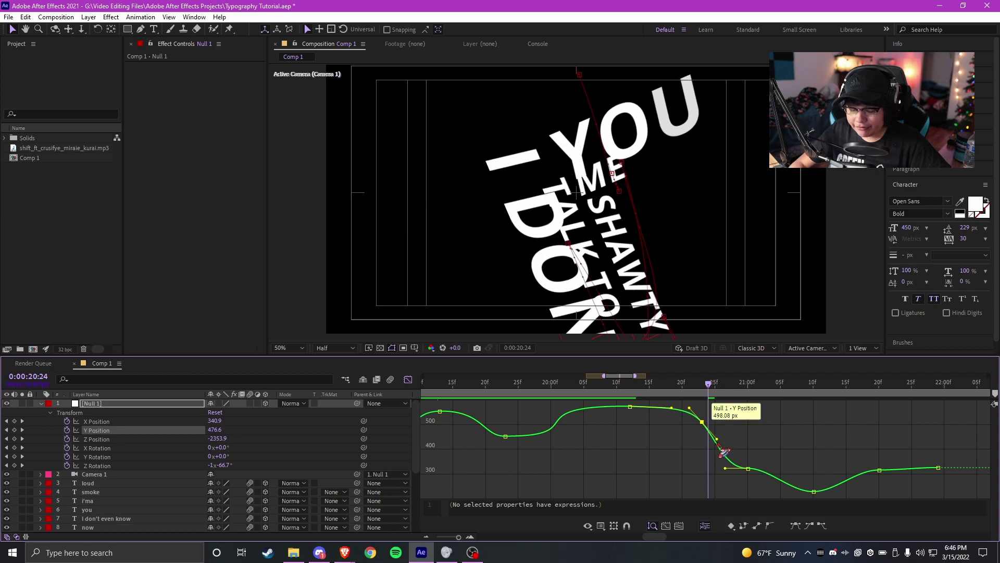
{"action": "left_click_drag", "start_coordinate": [725, 468], "coordinate": [714, 467]}
{"action": "left_click", "coordinate": [761, 439]}
{"action": "left_click_drag", "start_coordinate": [797, 441], "coordinate": [655, 425]}
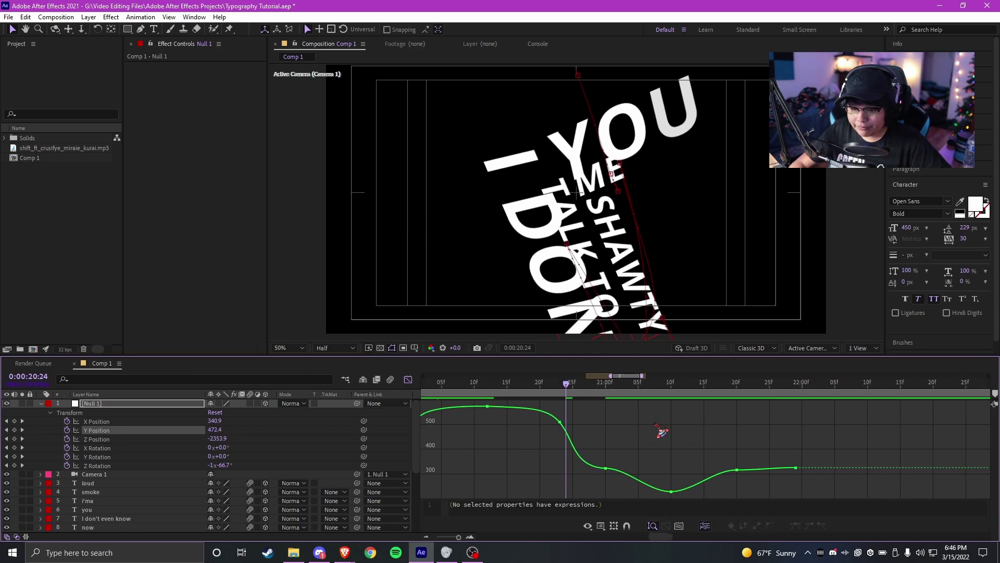
- Enlarge the graph and lengthen the handles of the Y Position keyframe at 21:00 and the incoming handle at 21:10
{"action": "key", "text": "k"}
{"action": "scroll", "coordinate": [609, 402], "scroll_direction": "down", "scroll_amount": 2}
{"action": "left_click", "coordinate": [607, 468]}
{"action": "scroll", "coordinate": [624, 448], "scroll_direction": "up", "scroll_amount": 3}
{"action": "key", "text": "grave"}
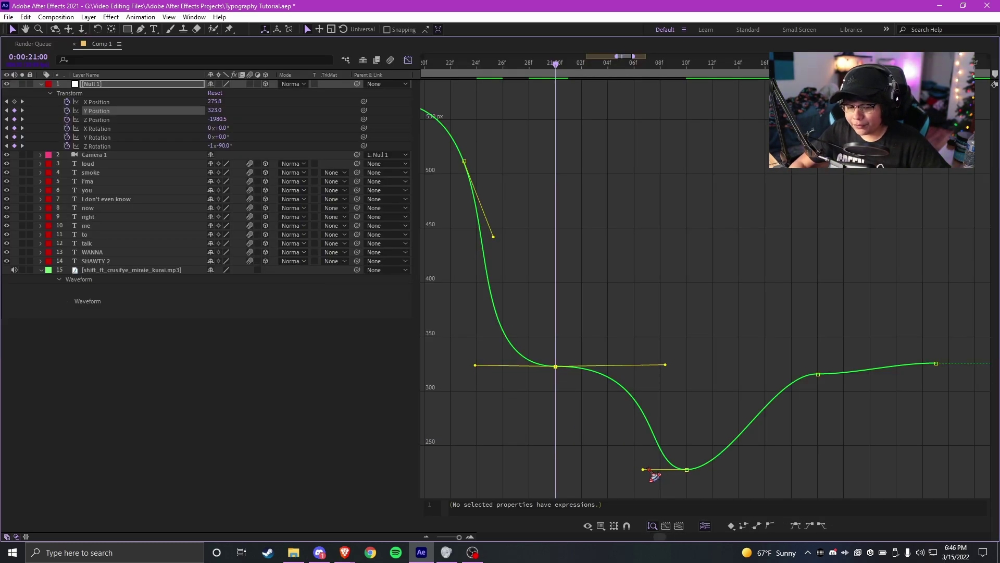
{"action": "left_click_drag", "start_coordinate": [643, 469], "coordinate": [596, 466]}
- Lengthen the outgoing handle of the Y Position keyframe at 21:10 and reshape the following keyframe, shifting it to about 21:19
{"action": "left_click_drag", "start_coordinate": [730, 469], "coordinate": [716, 445]}
{"action": "left_click_drag", "start_coordinate": [805, 409], "coordinate": [717, 349]}
{"action": "left_click_drag", "start_coordinate": [739, 362], "coordinate": [718, 375]}
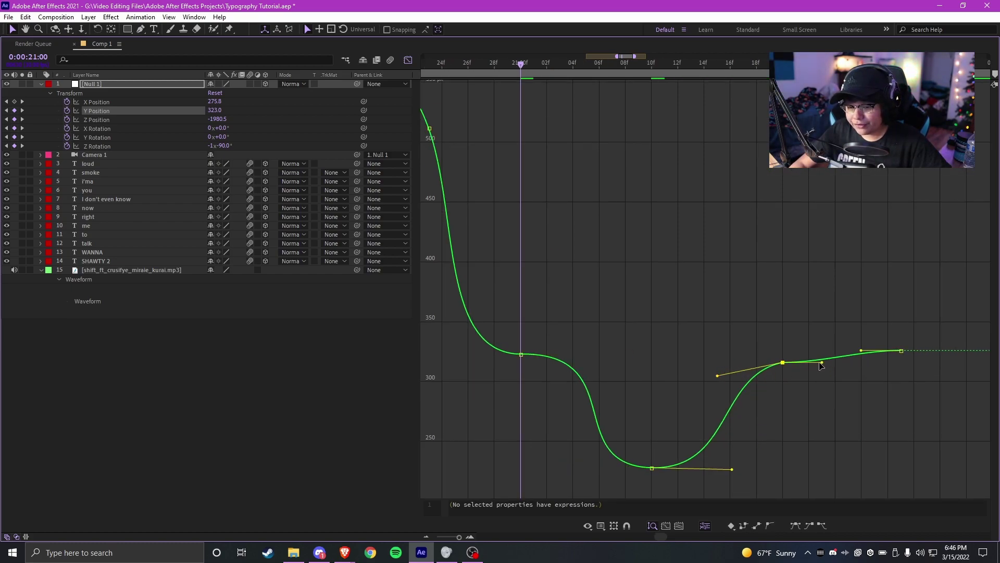
{"action": "left_click_drag", "start_coordinate": [826, 358], "coordinate": [775, 362]}
{"action": "left_click_drag", "start_coordinate": [724, 469], "coordinate": [746, 465]}
{"action": "left_click", "coordinate": [696, 369]}
- Restore the full workspace, play back the Y Position movement from about 17:12, and save the project
{"action": "key", "text": "grave"}
{"action": "key", "text": "minus"}
{"action": "key", "text": "minus"}
{"action": "key", "text": "minus"}
{"action": "key", "text": "equal"}
{"action": "left_click_drag", "start_coordinate": [534, 430], "coordinate": [611, 435]}
{"action": "left_click", "coordinate": [471, 381]}
{"action": "left_click_drag", "start_coordinate": [681, 443], "coordinate": [629, 443]}
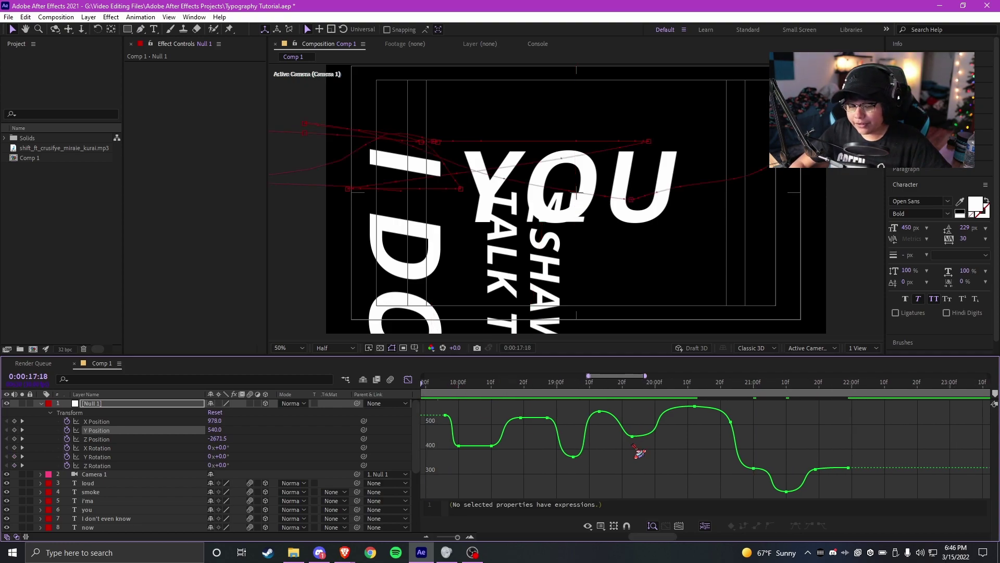
{"action": "key", "text": "space"}
{"action": "scroll", "coordinate": [506, 451], "scroll_direction": "down", "scroll_amount": 2}
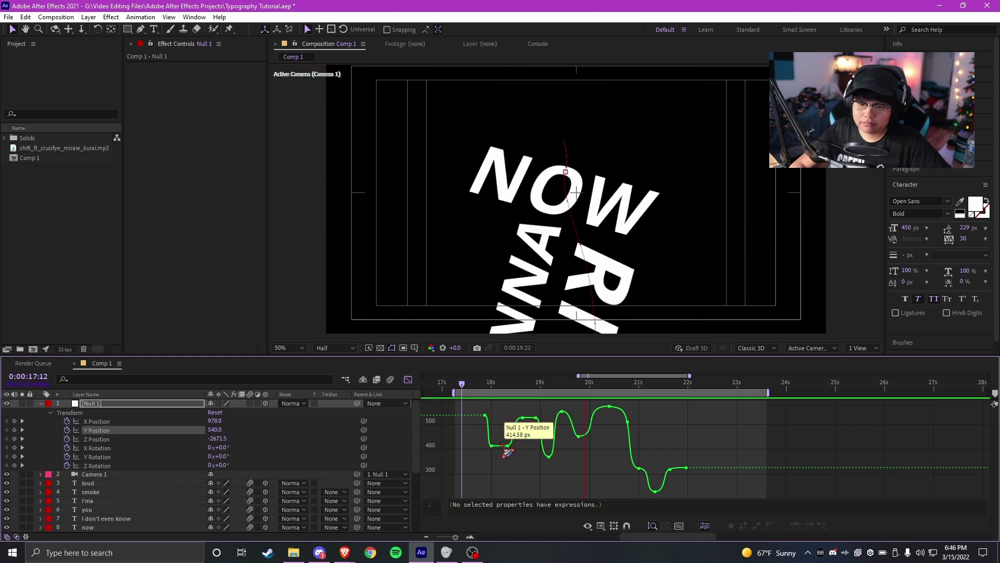
{"action": "scroll", "coordinate": [573, 453], "scroll_direction": "up", "scroll_amount": 2}
{"action": "key", "text": "ctrl+s"}
- Show the Z Position curve and lengthen the handles between its keyframes at 17:26 and 18:00
{"action": "left_click", "coordinate": [99, 440]}
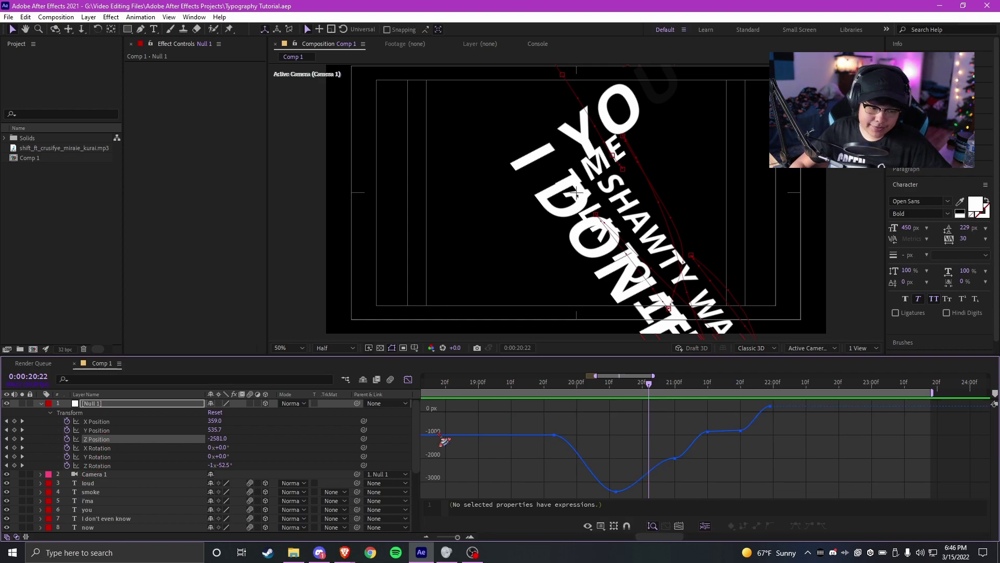
{"action": "scroll", "coordinate": [603, 446], "scroll_direction": "left", "scroll_amount": 5}
{"action": "left_click", "coordinate": [549, 385]}
{"action": "scroll", "coordinate": [536, 438], "scroll_direction": "up", "scroll_amount": 1}
{"action": "left_click_drag", "start_coordinate": [491, 447], "coordinate": [567, 490]}
{"action": "scroll", "coordinate": [495, 466], "scroll_direction": "up", "scroll_amount": 1}
{"action": "left_click_drag", "start_coordinate": [572, 406], "coordinate": [550, 409]}
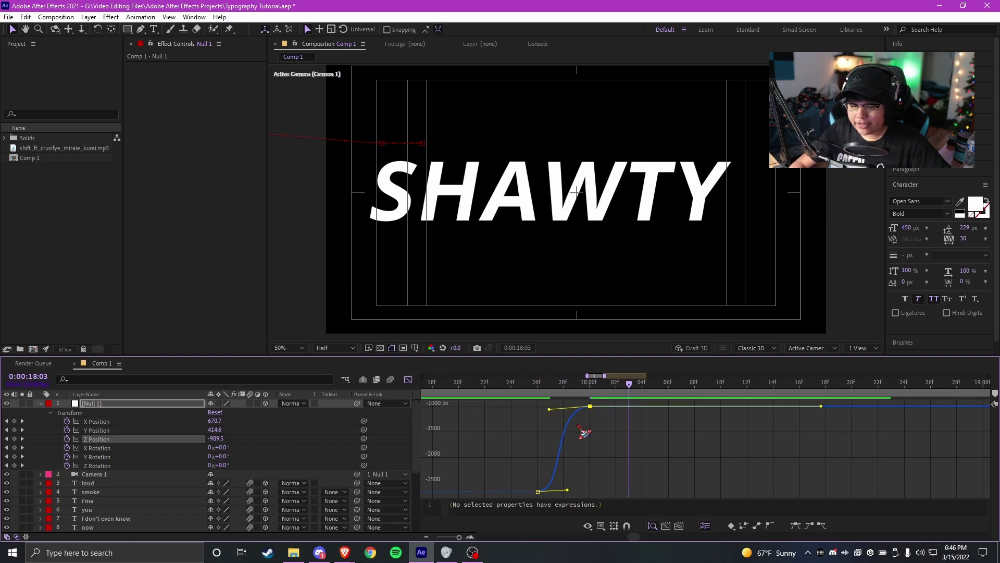
- Play back from 17:23 to check the Z Position movement against the rest of its curve
{"action": "scroll", "coordinate": [712, 458], "scroll_direction": "down", "scroll_amount": 1}
{"action": "left_click_drag", "start_coordinate": [712, 458], "coordinate": [528, 463]}
{"action": "scroll", "coordinate": [603, 464], "scroll_direction": "down", "scroll_amount": 1}
{"action": "left_click_drag", "start_coordinate": [654, 461], "coordinate": [552, 457]}
{"action": "scroll", "coordinate": [552, 457], "scroll_direction": "left", "scroll_amount": 2}
{"action": "left_click", "coordinate": [443, 386]}
{"action": "key", "text": "space"}
{"action": "scroll", "coordinate": [732, 425], "scroll_direction": "up", "scroll_amount": 1}
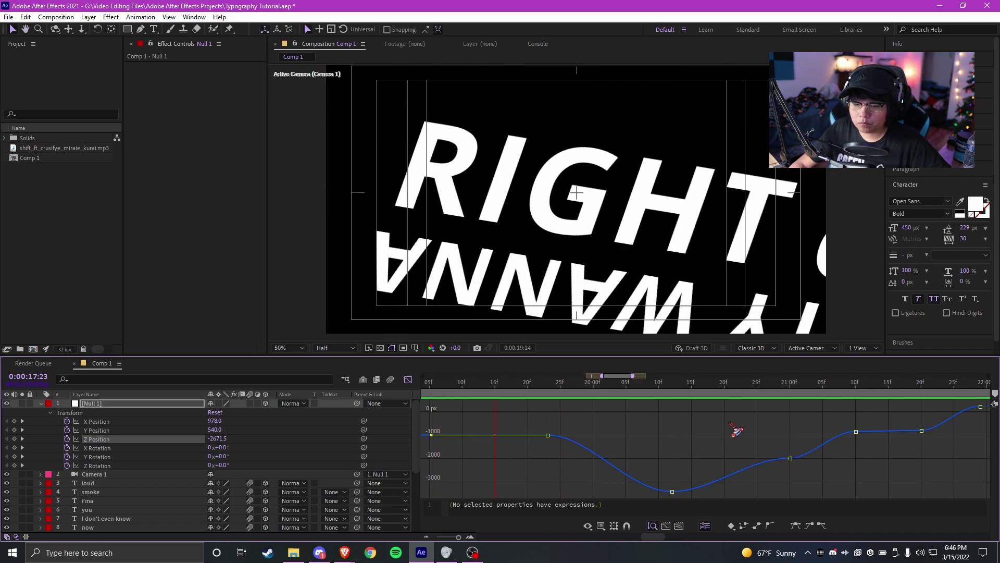
{"action": "key", "text": "space"}
- Lengthen the outgoing Z Position handle at 19:23 and reshape the handles of the keyframes at 20:12 and 21:00
{"action": "left_click", "coordinate": [548, 434]}
{"action": "left_click_drag", "start_coordinate": [589, 434], "coordinate": [641, 436]}
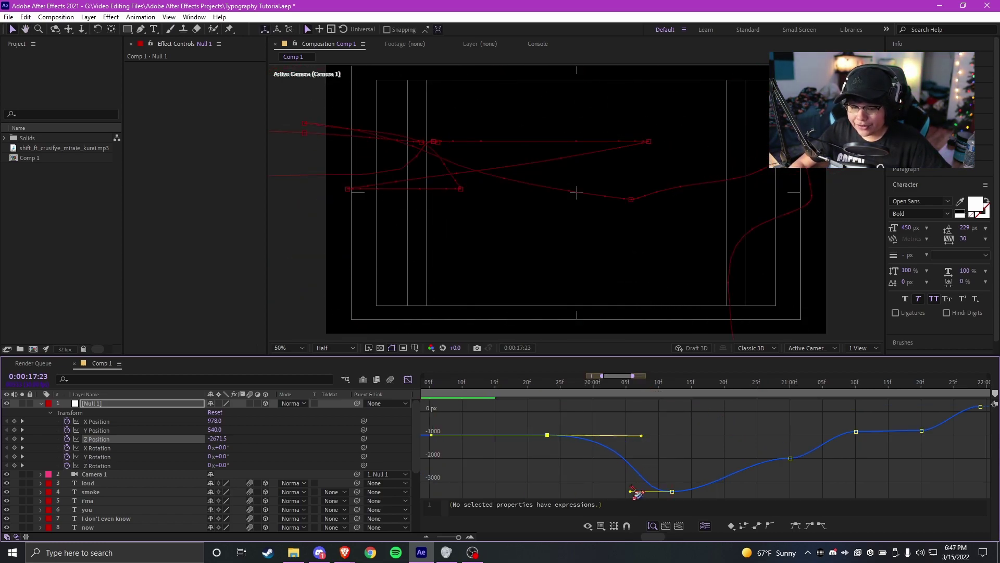
{"action": "left_click_drag", "start_coordinate": [631, 492], "coordinate": [557, 493]}
{"action": "scroll", "coordinate": [694, 463], "scroll_direction": "right", "scroll_amount": 2}
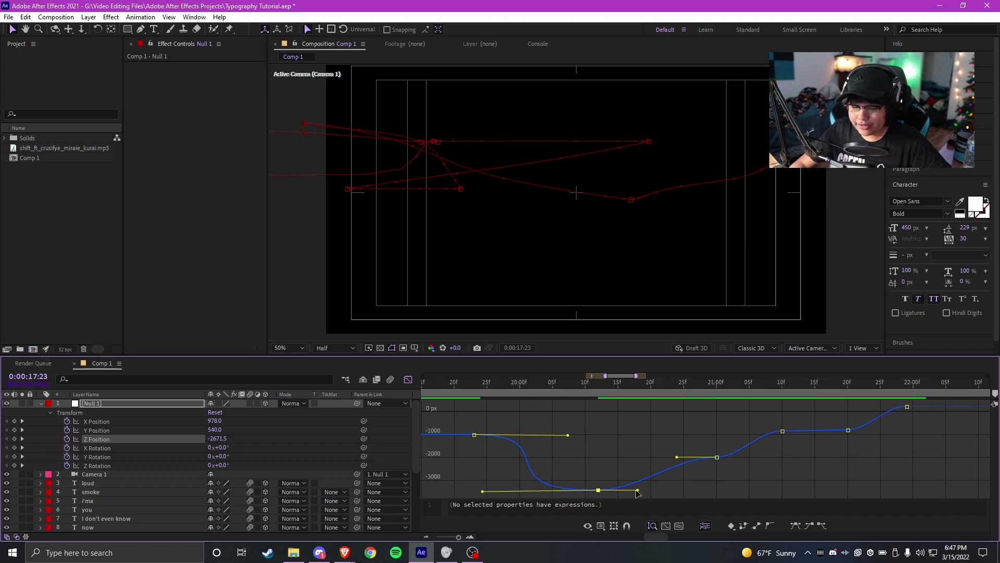
{"action": "left_click_drag", "start_coordinate": [637, 489], "coordinate": [630, 457]}
{"action": "left_click_drag", "start_coordinate": [738, 457], "coordinate": [749, 433]}
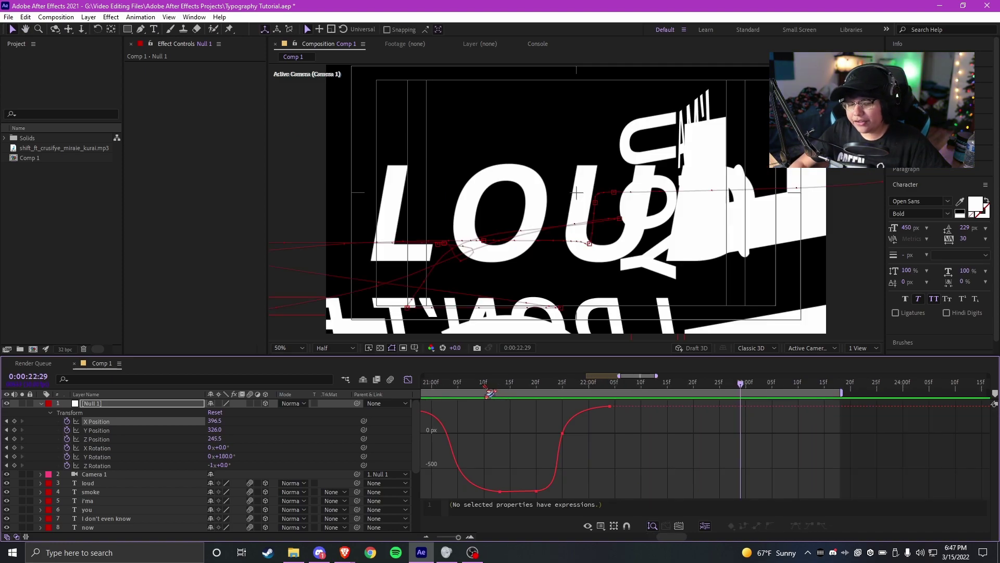
- Play back the end of the animation from 20:26 with the X Position curve shown
{"action": "left_click", "coordinate": [480, 385]}
{"action": "key", "text": "minus"}
{"action": "left_click_drag", "start_coordinate": [512, 391], "coordinate": [482, 390]}
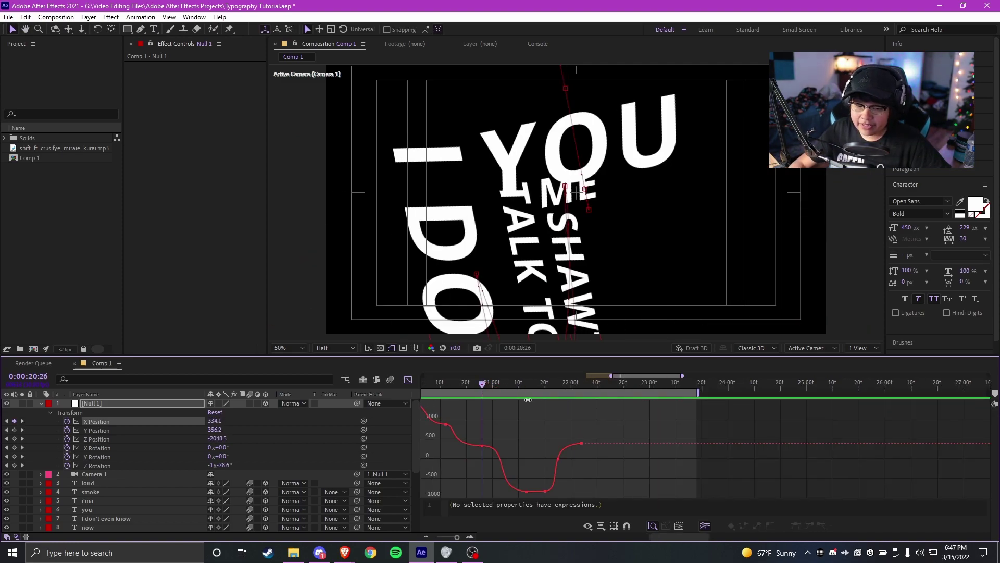
{"action": "scroll", "coordinate": [589, 407], "scroll_direction": "up", "scroll_amount": 2}
{"action": "key", "text": "space"}
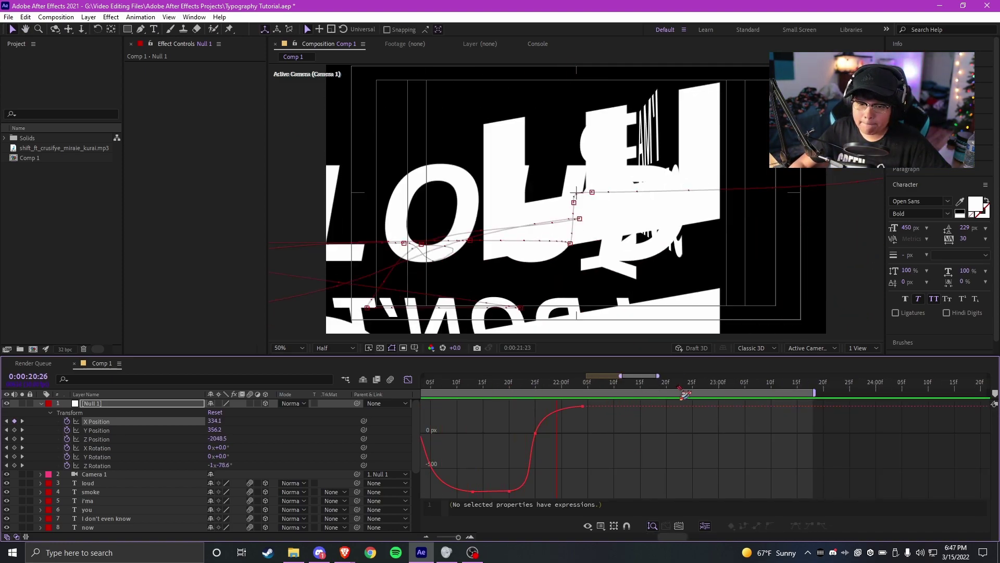
- Add an X Position keyframe at 22:28, raise it to 417.9, and smooth the curve leading into it
{"action": "left_click", "coordinate": [708, 386]}
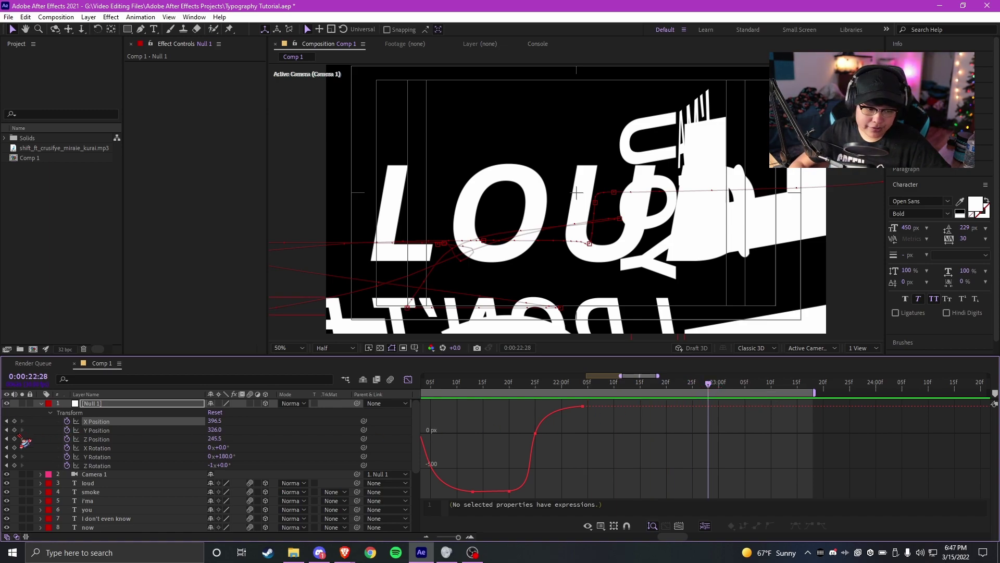
{"action": "left_click", "coordinate": [15, 421]}
{"action": "key", "text": "grave"}
{"action": "left_click", "coordinate": [709, 102]}
{"action": "left_click_drag", "start_coordinate": [708, 109], "coordinate": [704, 111]}
{"action": "left_click_drag", "start_coordinate": [638, 140], "coordinate": [605, 112]}
{"action": "left_click_drag", "start_coordinate": [689, 106], "coordinate": [683, 108]}
{"action": "left_click", "coordinate": [685, 165]}
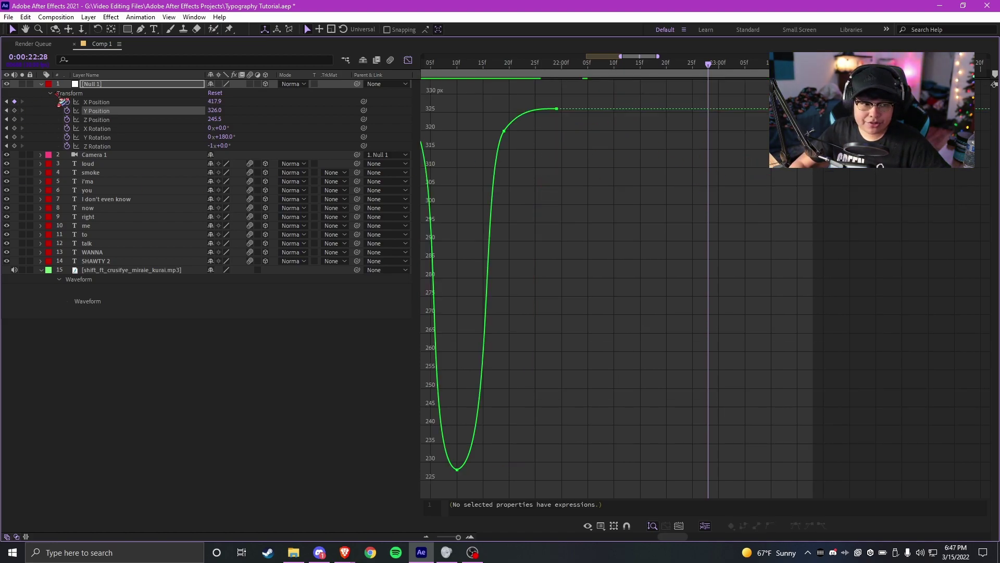
- Add a Y Position keyframe at 22:28, raise it to 326.7, and smooth the handles of the 21:29 keyframe
{"action": "left_click", "coordinate": [15, 110]}
{"action": "left_click_drag", "start_coordinate": [708, 109], "coordinate": [708, 106]}
{"action": "left_click", "coordinate": [557, 111]}
{"action": "left_click_drag", "start_coordinate": [594, 112], "coordinate": [580, 109]}
{"action": "left_click", "coordinate": [522, 115]}
{"action": "left_click", "coordinate": [588, 128]}
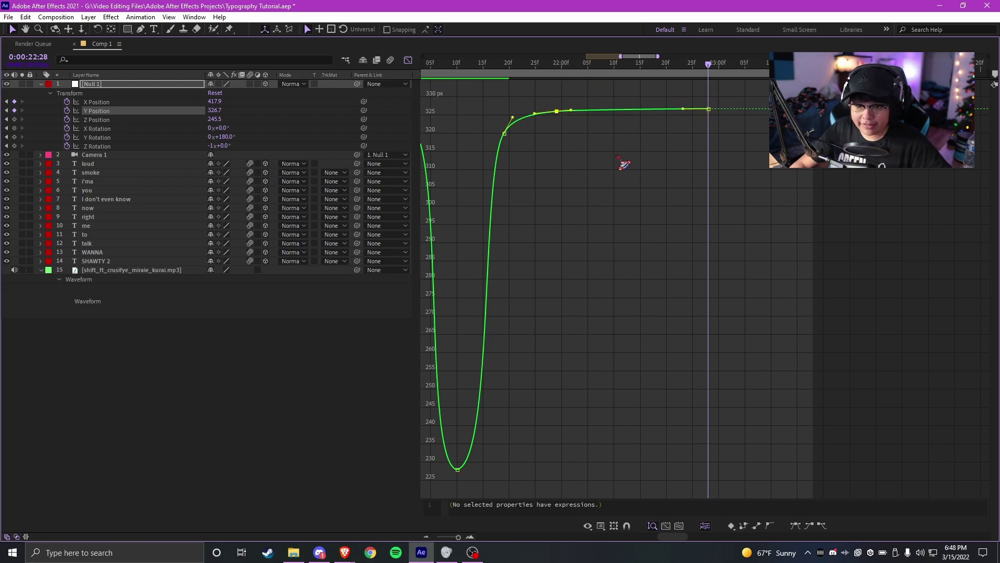
- Add a Z Position keyframe at 22:28, raise it to 273.3, and smooth the handles of the 21:29 keyframe
{"action": "left_click", "coordinate": [95, 129]}
{"action": "left_click", "coordinate": [101, 120]}
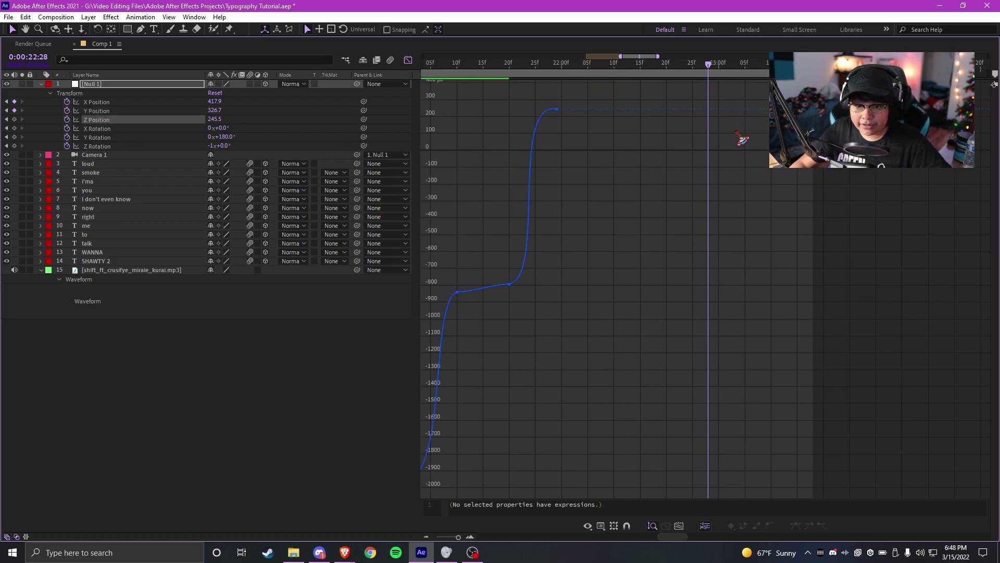
{"action": "left_click_drag", "start_coordinate": [708, 109], "coordinate": [708, 105]}
{"action": "left_click", "coordinate": [556, 114]}
{"action": "left_click_drag", "start_coordinate": [510, 109], "coordinate": [511, 129]}
{"action": "left_click_drag", "start_coordinate": [607, 115], "coordinate": [575, 111]}
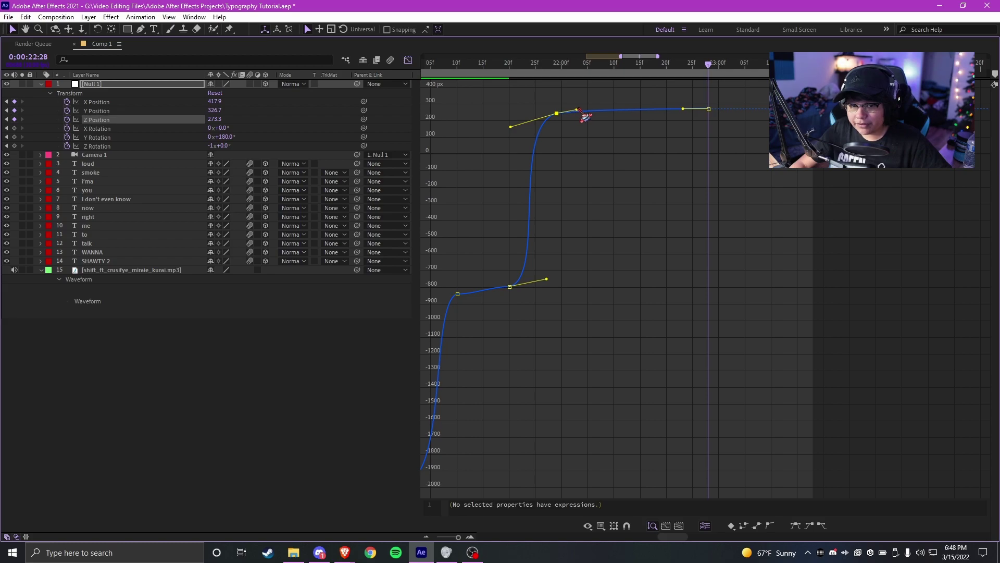
{"action": "left_click", "coordinate": [578, 165]}
- Restore the normal workspace layout and play back the end of the camera move from 20:12
{"action": "left_click", "coordinate": [99, 129]}
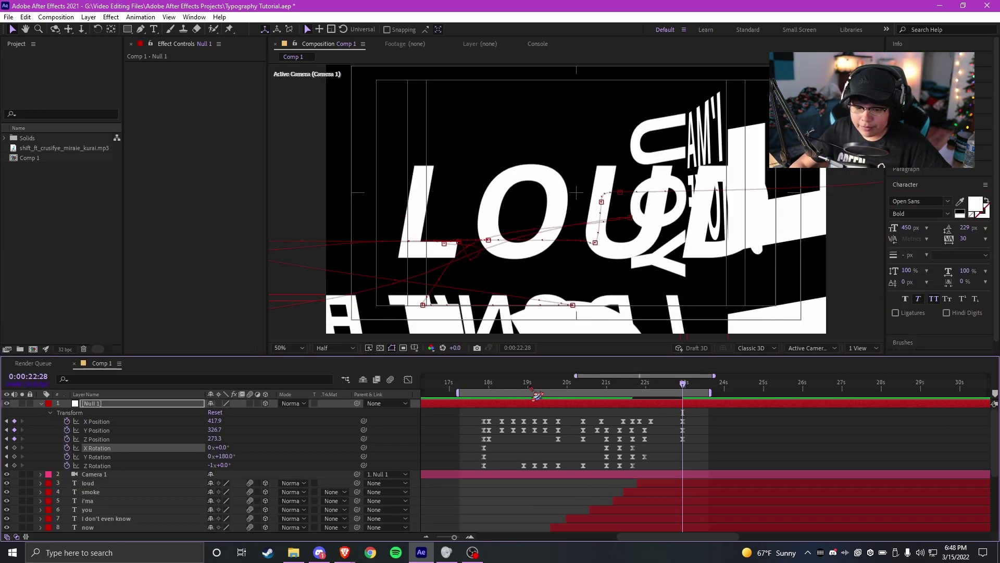
{"action": "left_click", "coordinate": [529, 383]}
{"action": "key", "text": "space"}
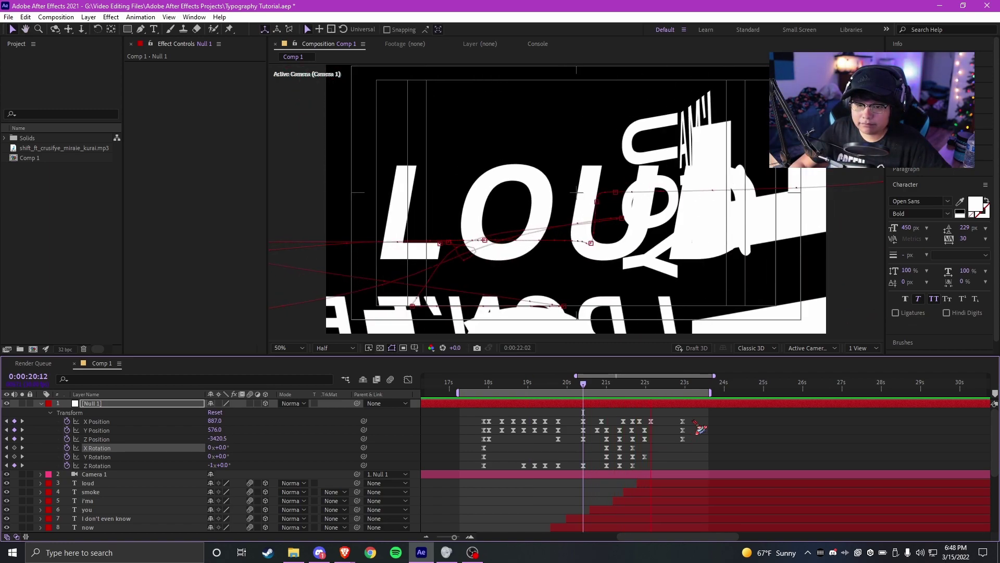
{"action": "scroll", "coordinate": [693, 420], "scroll_direction": "up", "scroll_amount": 1}
{"action": "left_click", "coordinate": [598, 384]}
{"action": "scroll", "coordinate": [609, 447], "scroll_direction": "down", "scroll_amount": 1}
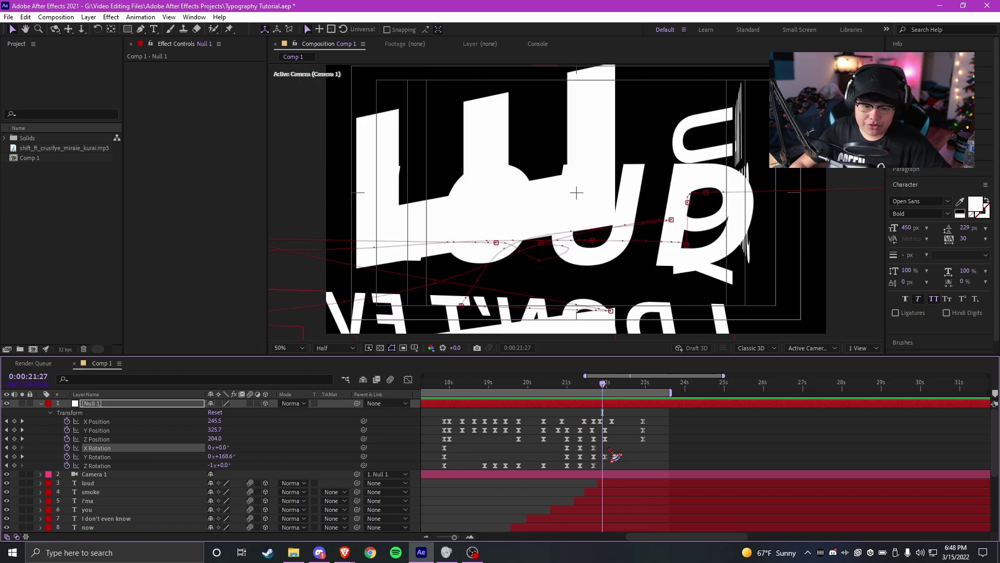
- Examine the null's X Rotation, Z Position and Y Rotation curves in the graph editor while scrubbing through the animation
{"action": "left_click", "coordinate": [97, 439]}
{"action": "left_click", "coordinate": [99, 447]}
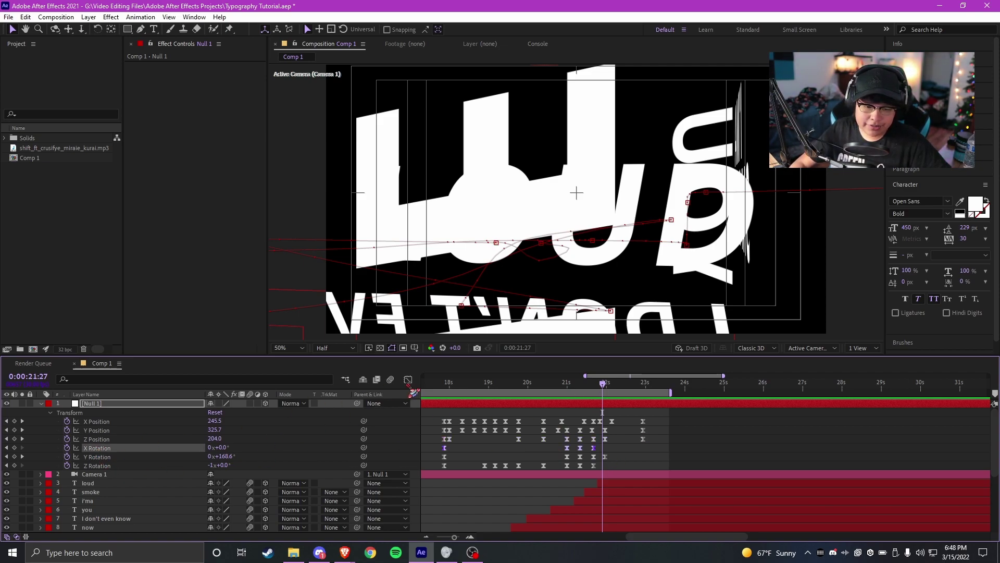
{"action": "key", "text": "shift+F3"}
{"action": "left_click_drag", "start_coordinate": [816, 424], "coordinate": [737, 424]}
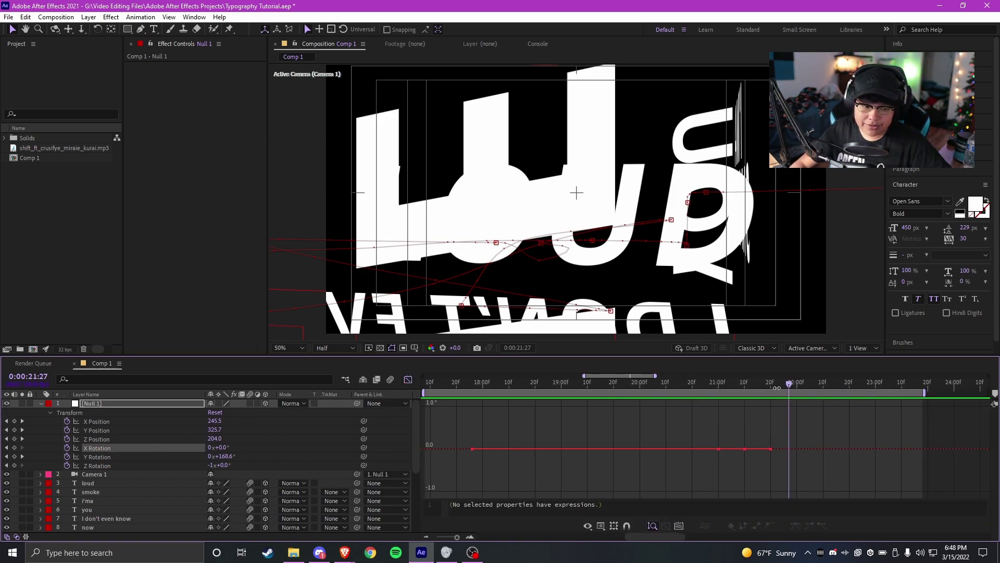
{"action": "mouse_move", "coordinate": [776, 388]}
{"action": "left_mouse_down"}
{"action": "mouse_move", "coordinate": [744, 387]}
{"action": "mouse_move", "coordinate": [782, 386]}
{"action": "left_mouse_up"}
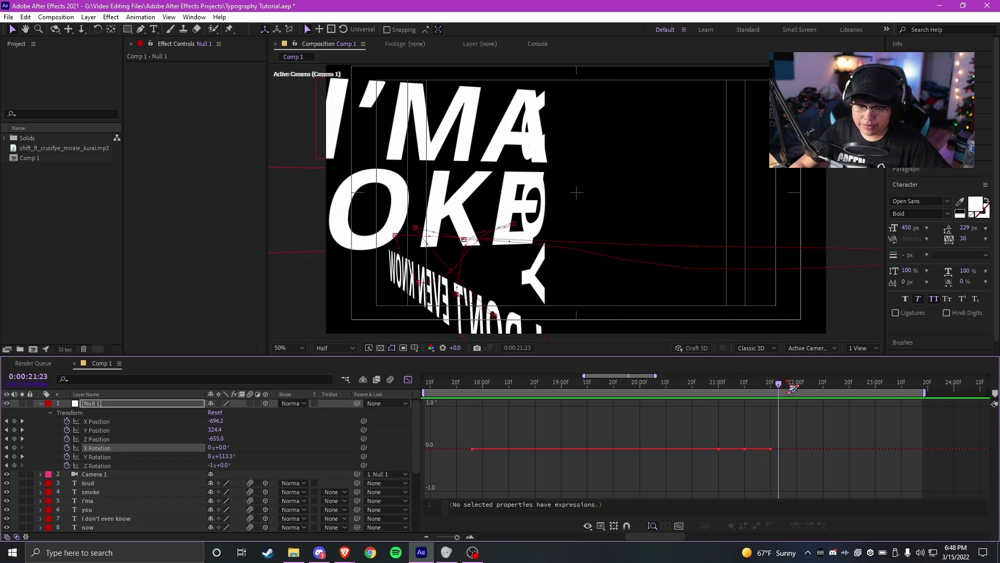
{"action": "left_click_drag", "start_coordinate": [541, 411], "coordinate": [520, 414]}
{"action": "left_click", "coordinate": [96, 439]}
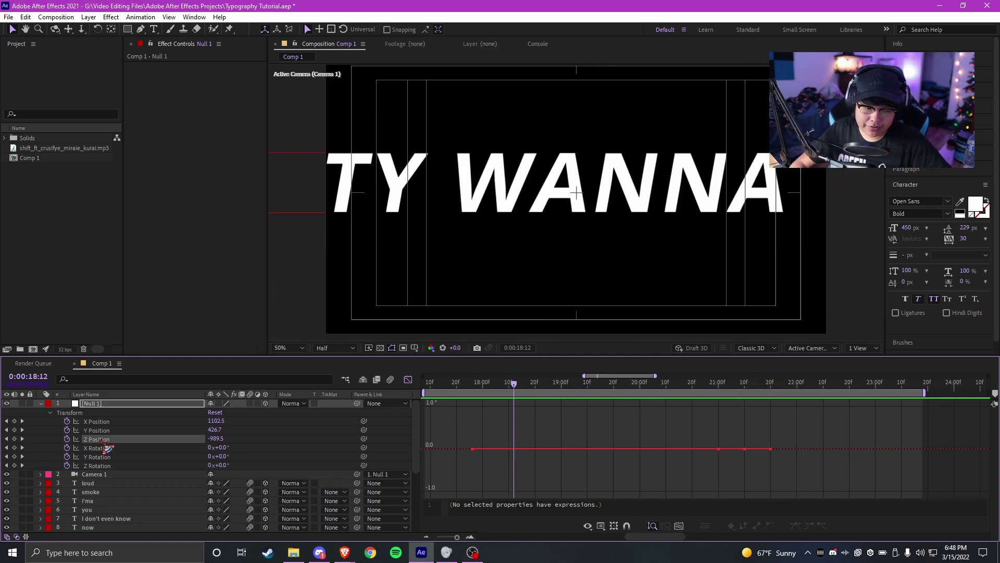
{"action": "left_click_drag", "start_coordinate": [651, 384], "coordinate": [756, 388]}
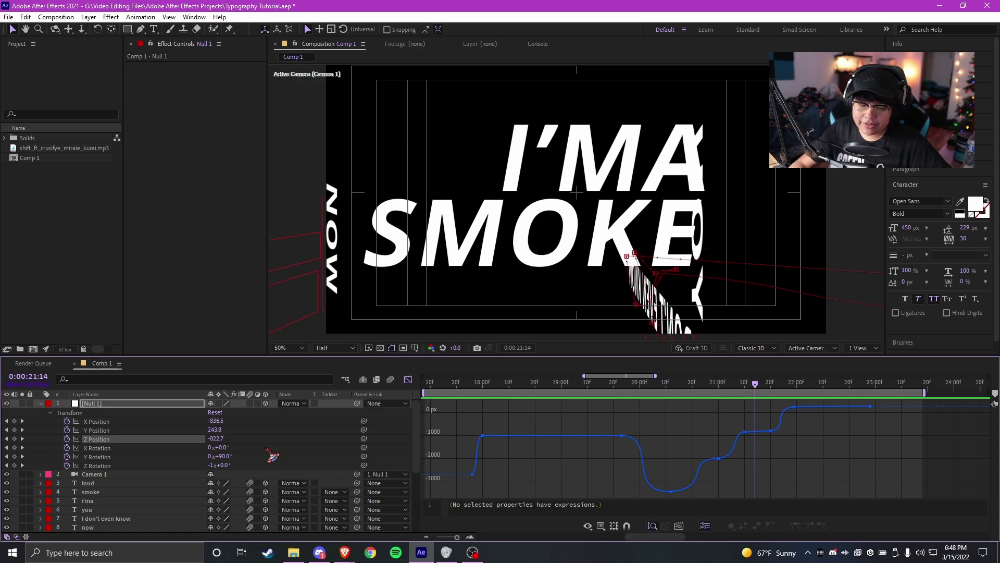
{"action": "left_click", "coordinate": [96, 448]}
{"action": "left_click", "coordinate": [96, 456]}
{"action": "left_click_drag", "start_coordinate": [732, 459], "coordinate": [661, 464]}
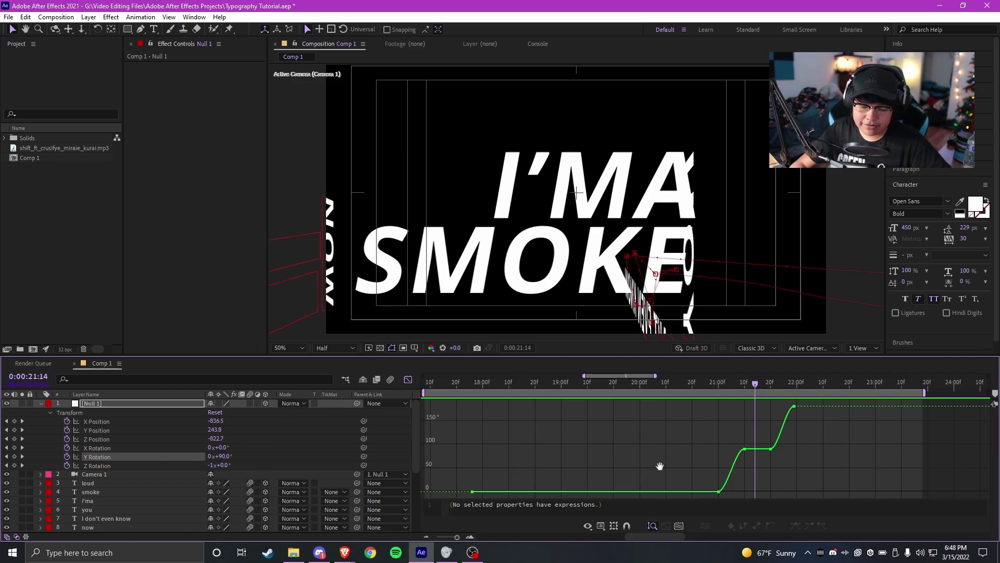
- Play back the section around the first Y Rotation change and stop at 21:06
{"action": "scroll", "coordinate": [683, 470], "scroll_direction": "up", "scroll_amount": 1}
{"action": "left_click", "coordinate": [546, 382]}
{"action": "scroll", "coordinate": [692, 401], "scroll_direction": "up", "scroll_amount": 1}
{"action": "key", "text": "space"}
{"action": "scroll", "coordinate": [612, 391], "scroll_direction": "down", "scroll_amount": 1}
{"action": "left_click", "coordinate": [610, 385]}
- Lengthen the Y Rotation handles between 21:00 and 21:10 and between 21:20 and 21:29 to steepen both turns
{"action": "scroll", "coordinate": [616, 396], "scroll_direction": "up", "scroll_amount": 1}
{"action": "left_click_drag", "start_coordinate": [502, 464], "coordinate": [621, 492]}
{"action": "left_click_drag", "start_coordinate": [612, 449], "coordinate": [572, 450]}
{"action": "left_click", "coordinate": [751, 449]}
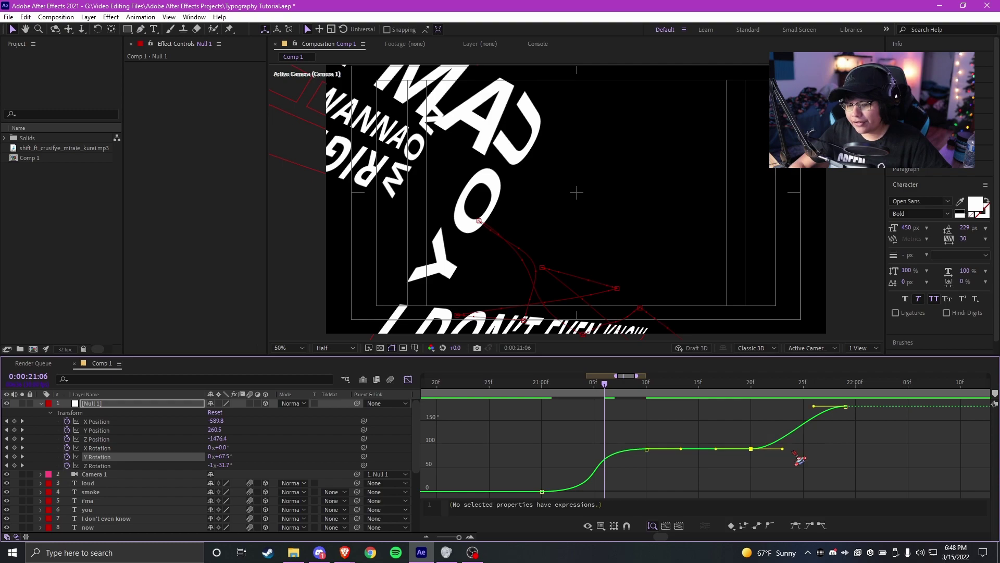
{"action": "left_click_drag", "start_coordinate": [784, 449], "coordinate": [814, 451]}
{"action": "left_click_drag", "start_coordinate": [815, 406], "coordinate": [784, 407]}
{"action": "left_click_drag", "start_coordinate": [814, 451], "coordinate": [822, 449]}
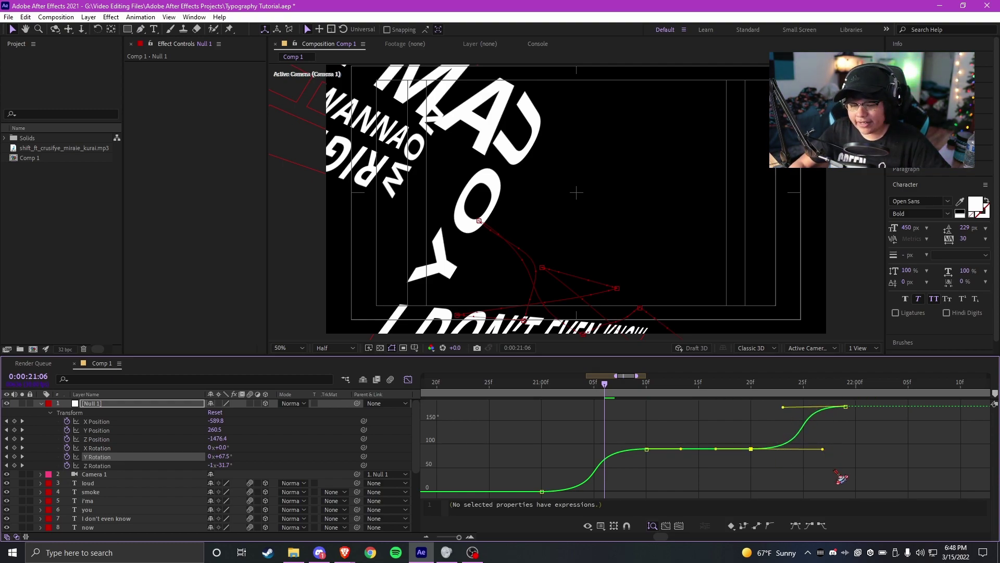
- Check the refined Y Rotation curve by previewing the animation from 20:18
{"action": "scroll", "coordinate": [737, 453], "scroll_direction": "down", "scroll_amount": 4}
{"action": "scroll", "coordinate": [581, 425], "scroll_direction": "down", "scroll_amount": 3}
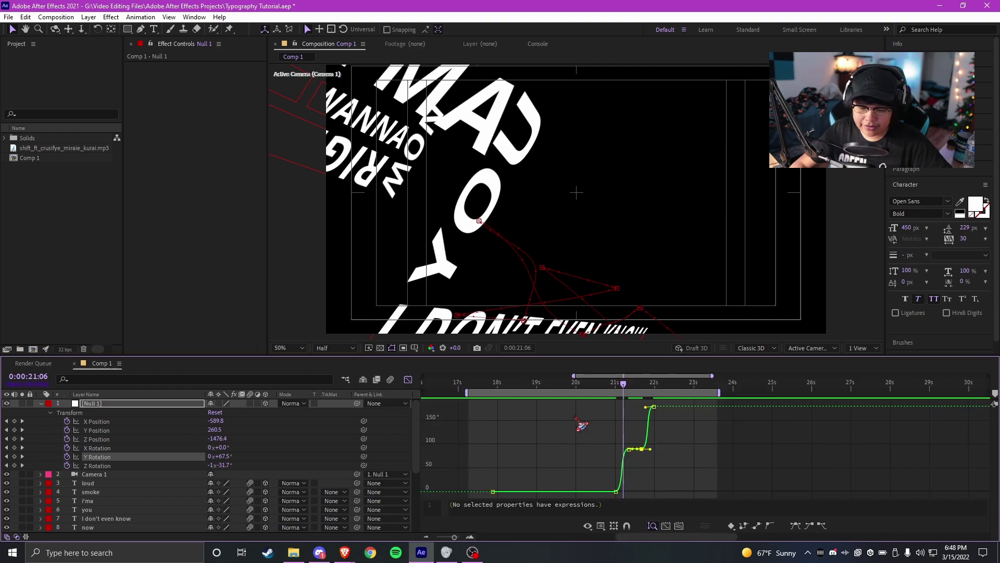
{"action": "left_click", "coordinate": [96, 465]}
{"action": "left_click", "coordinate": [103, 458]}
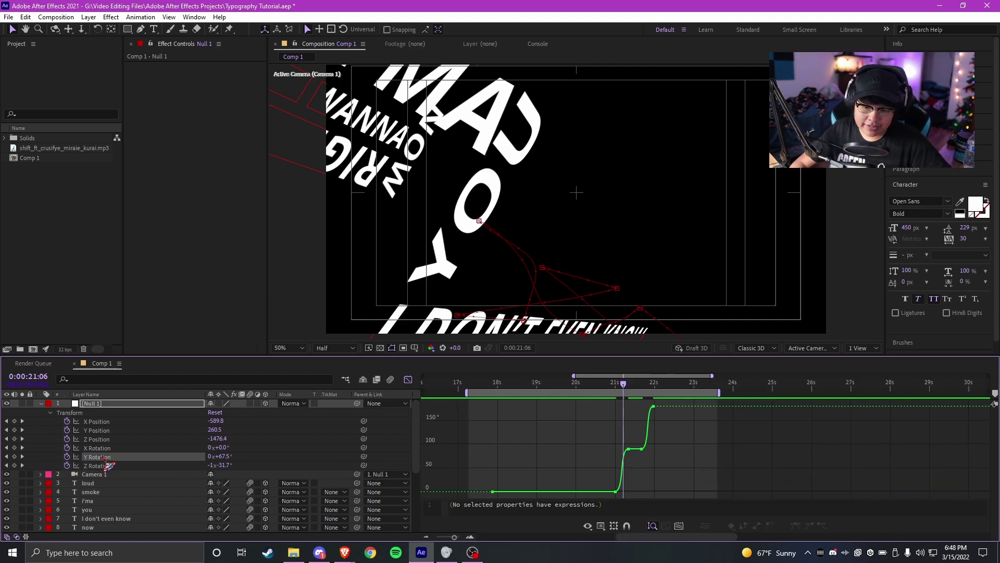
{"action": "scroll", "coordinate": [662, 421], "scroll_direction": "up", "scroll_amount": 5}
{"action": "left_click", "coordinate": [502, 390]}
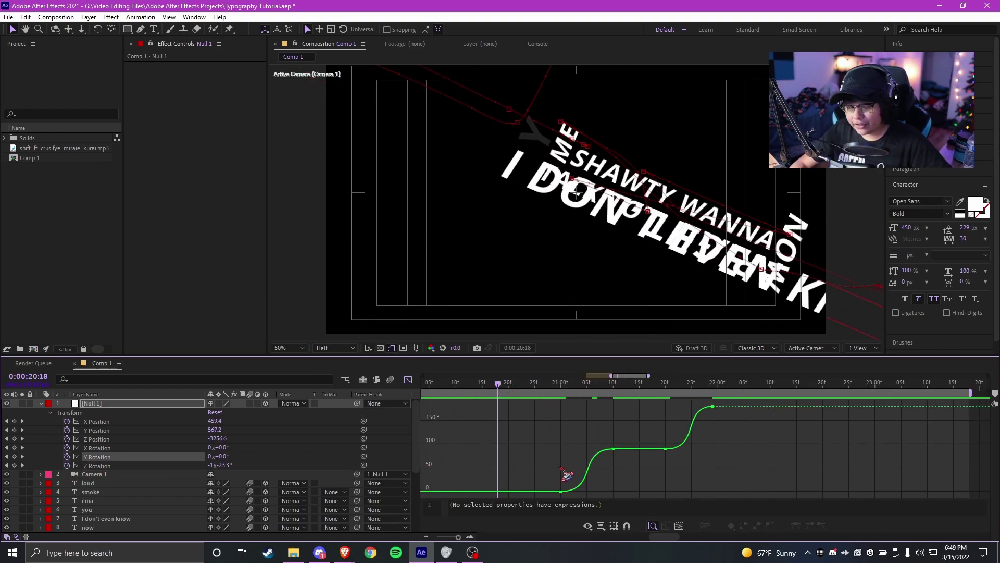
{"action": "scroll", "coordinate": [521, 418], "scroll_direction": "right", "scroll_amount": 1}
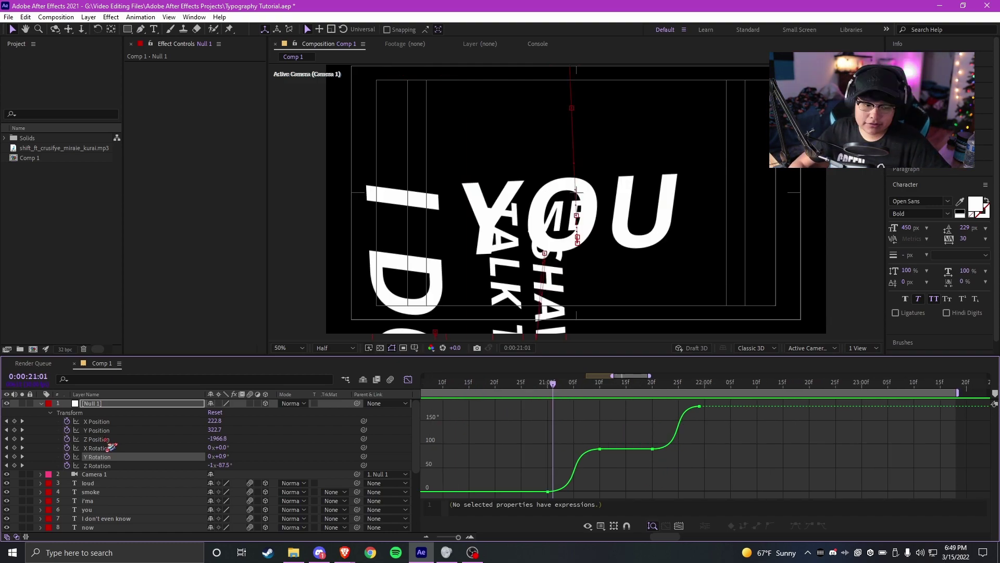
- Open the Z Rotation curve in the enlarged graph editor and lengthen the facing handles of the 18:27 and 19:05 keyframes
{"action": "left_click", "coordinate": [106, 447]}
{"action": "left_click", "coordinate": [105, 456]}
{"action": "left_click", "coordinate": [103, 465]}
{"action": "scroll", "coordinate": [724, 453], "scroll_direction": "left", "scroll_amount": 10}
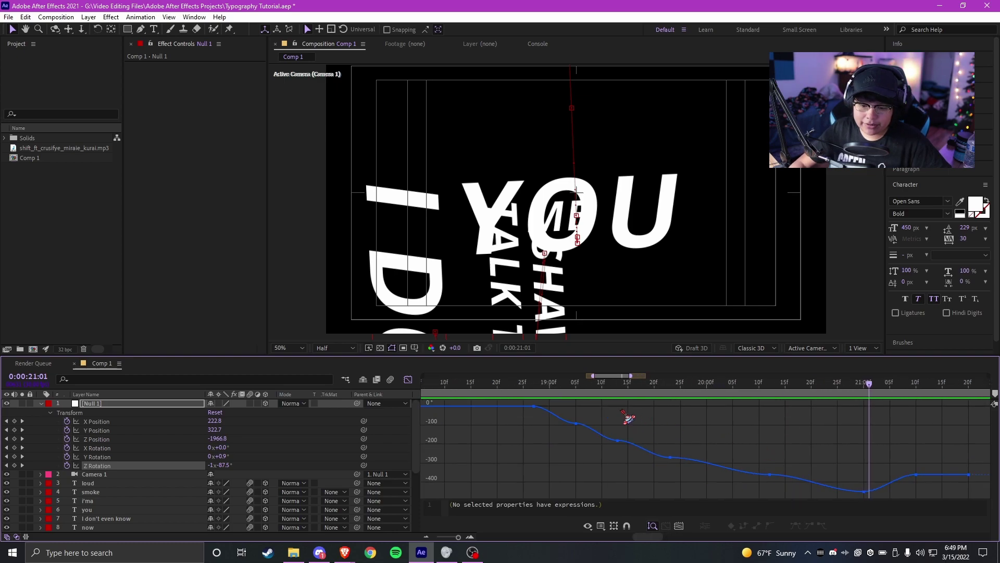
{"action": "left_click", "coordinate": [567, 390]}
{"action": "key", "text": "grave"}
{"action": "scroll", "coordinate": [565, 123], "scroll_direction": "up", "scroll_amount": 3}
{"action": "left_click_drag", "start_coordinate": [570, 104], "coordinate": [475, 121]}
{"action": "left_click_drag", "start_coordinate": [540, 108], "coordinate": [567, 109]}
{"action": "left_click_drag", "start_coordinate": [568, 199], "coordinate": [524, 200]}
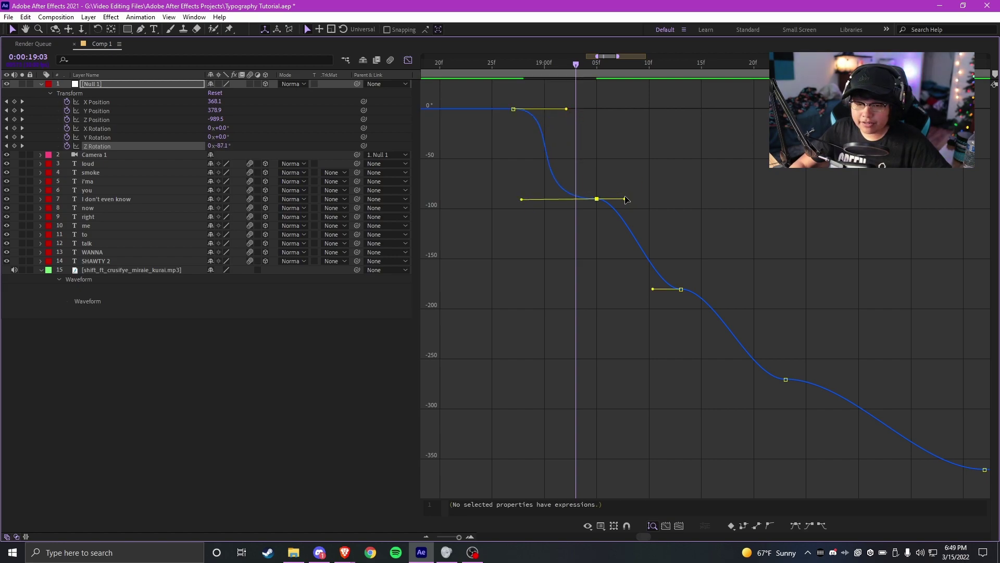
- Lengthen the Z Rotation handles between the 19:05, 19:13 and 19:23 keyframes to form steep, eased steps
{"action": "left_click_drag", "start_coordinate": [625, 199], "coordinate": [663, 199]}
{"action": "left_click_drag", "start_coordinate": [653, 288], "coordinate": [604, 289]}
{"action": "left_click_drag", "start_coordinate": [710, 289], "coordinate": [765, 289]}
{"action": "left_click_drag", "start_coordinate": [751, 379], "coordinate": [713, 379]}
- Lengthen the Z Rotation handles between the 19:23, 20:12 and 21:00 keyframes, then return to the layer bar view
{"action": "left_click_drag", "start_coordinate": [742, 342], "coordinate": [659, 328]}
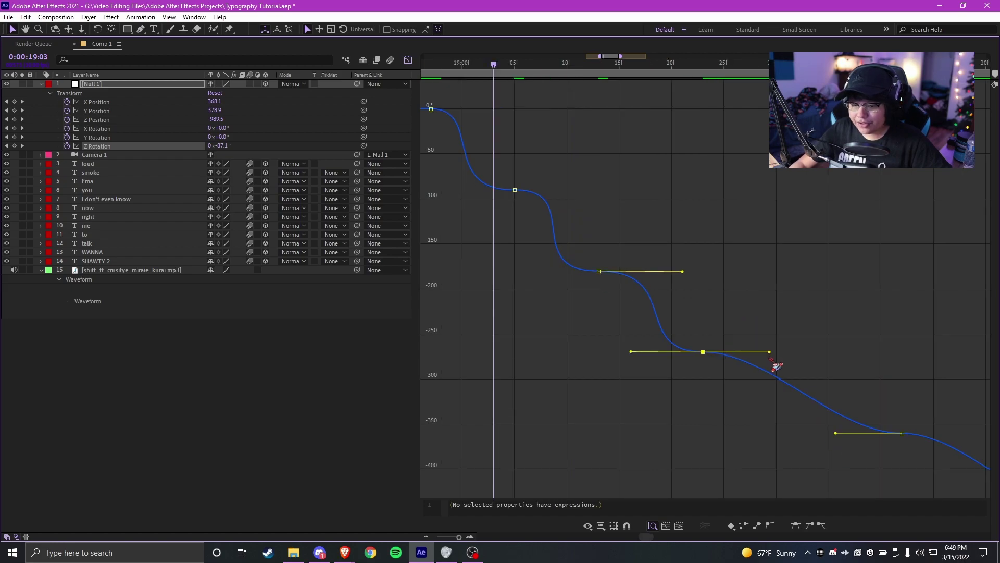
{"action": "left_click_drag", "start_coordinate": [770, 353], "coordinate": [861, 353]}
{"action": "left_click_drag", "start_coordinate": [835, 434], "coordinate": [764, 433]}
{"action": "left_click_drag", "start_coordinate": [881, 387], "coordinate": [508, 387]}
{"action": "left_click_drag", "start_coordinate": [492, 327], "coordinate": [608, 246]}
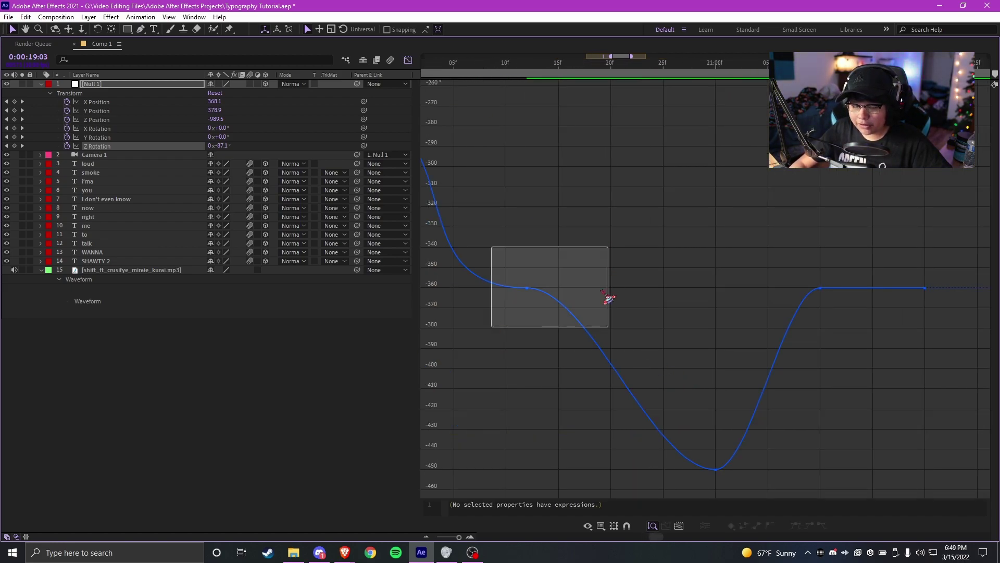
{"action": "left_click_drag", "start_coordinate": [590, 287], "coordinate": [686, 287]}
{"action": "left_click_drag", "start_coordinate": [653, 469], "coordinate": [578, 467]}
{"action": "left_click_drag", "start_coordinate": [818, 447], "coordinate": [667, 483]}
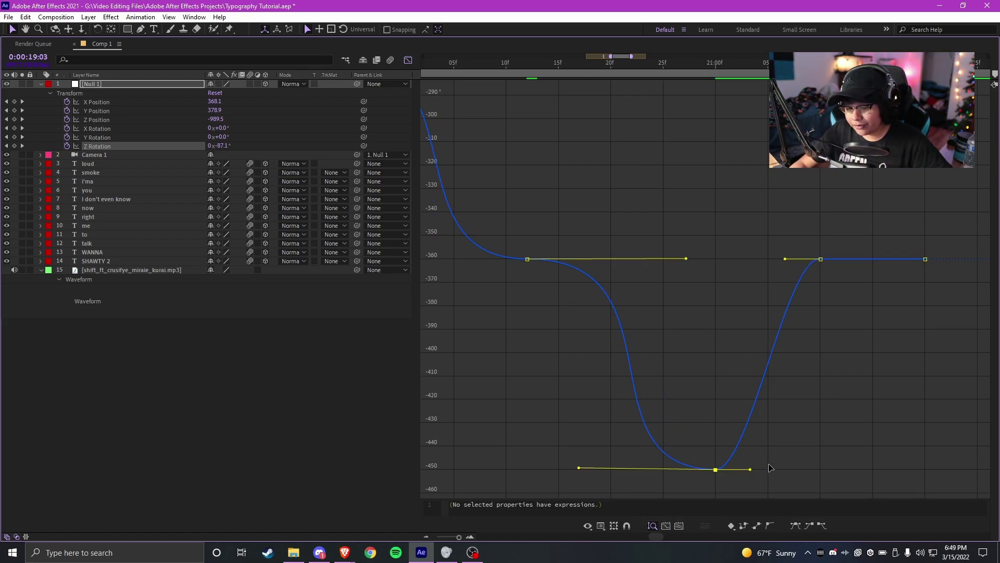
{"action": "key", "text": "grave"}
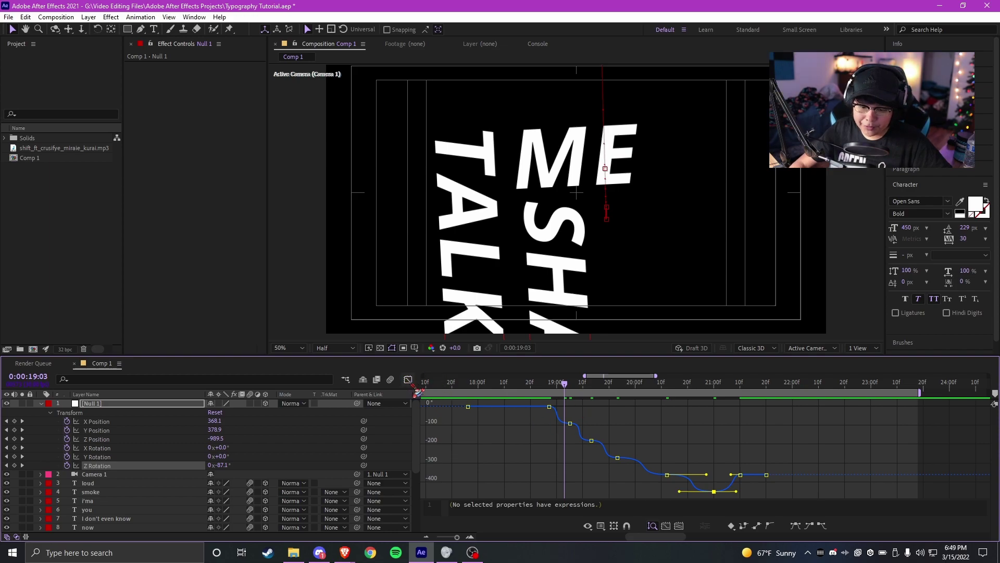
{"action": "left_click", "coordinate": [408, 380]}
- Save the project and play back the whole animation from 17:14
{"action": "key", "text": "minus"}
{"action": "key", "text": "minus"}
{"action": "key", "text": "v"}
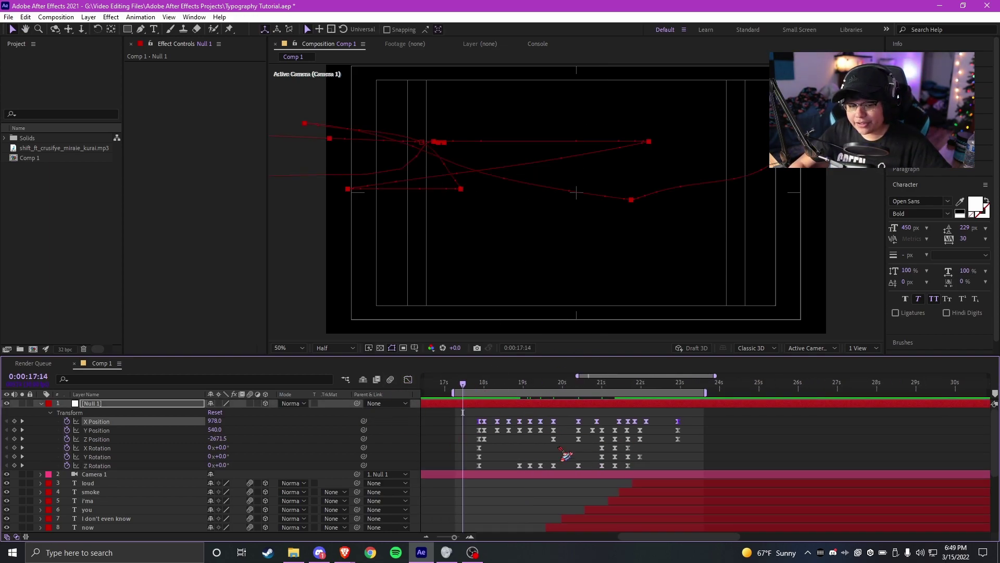
{"action": "left_click", "coordinate": [505, 459]}
{"action": "key", "text": "ctrl+s"}
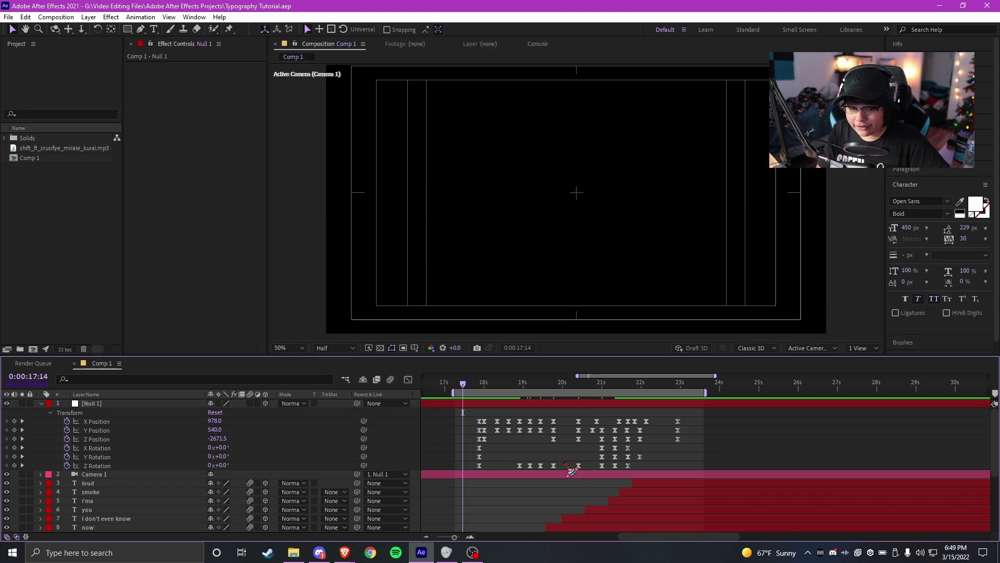
{"action": "key", "text": "space"}
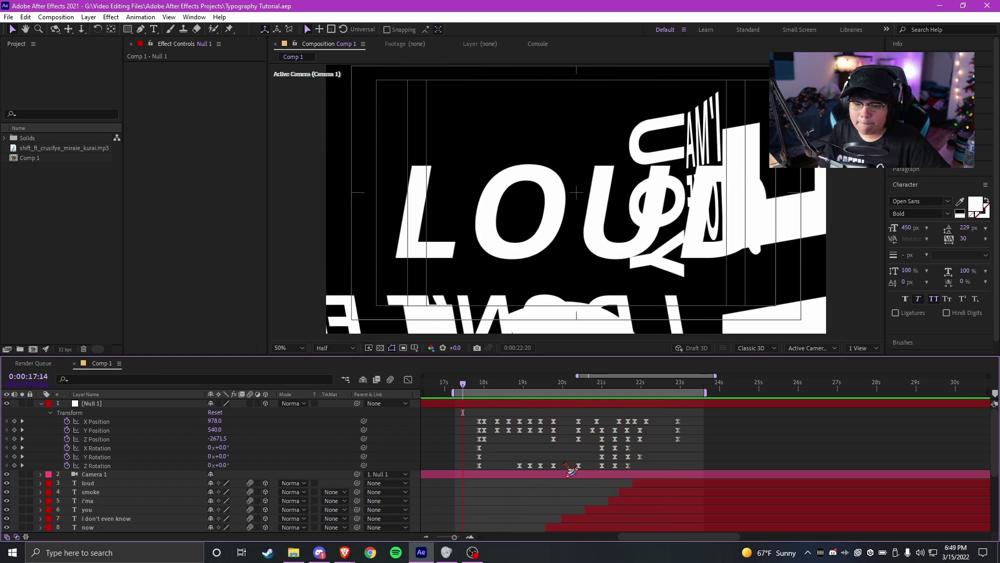
{"action": "key", "text": "space"}
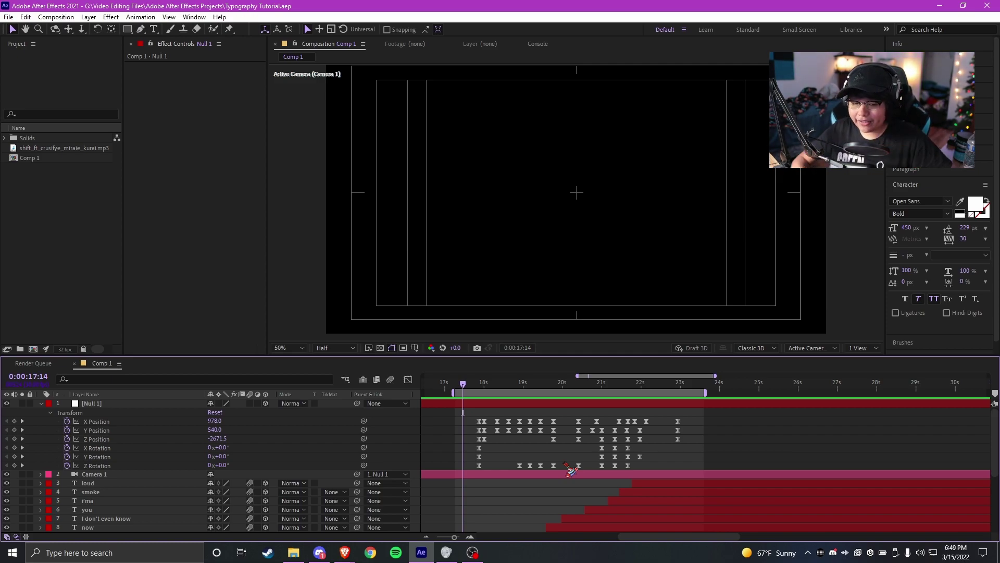
{"action": "left_click_drag", "start_coordinate": [703, 418], "coordinate": [458, 464]}
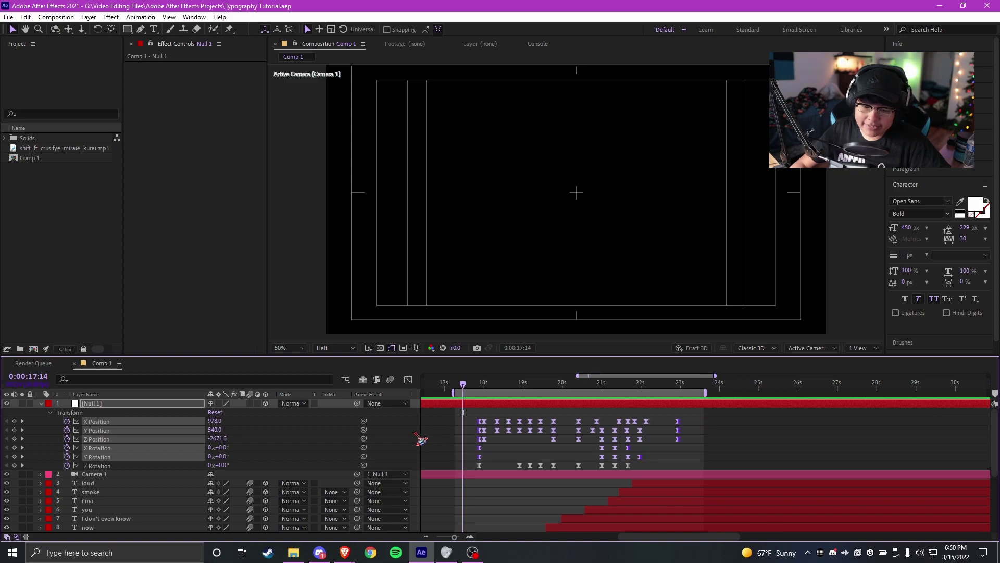
{"action": "left_click", "coordinate": [408, 379]}
{"action": "left_click", "coordinate": [409, 380]}
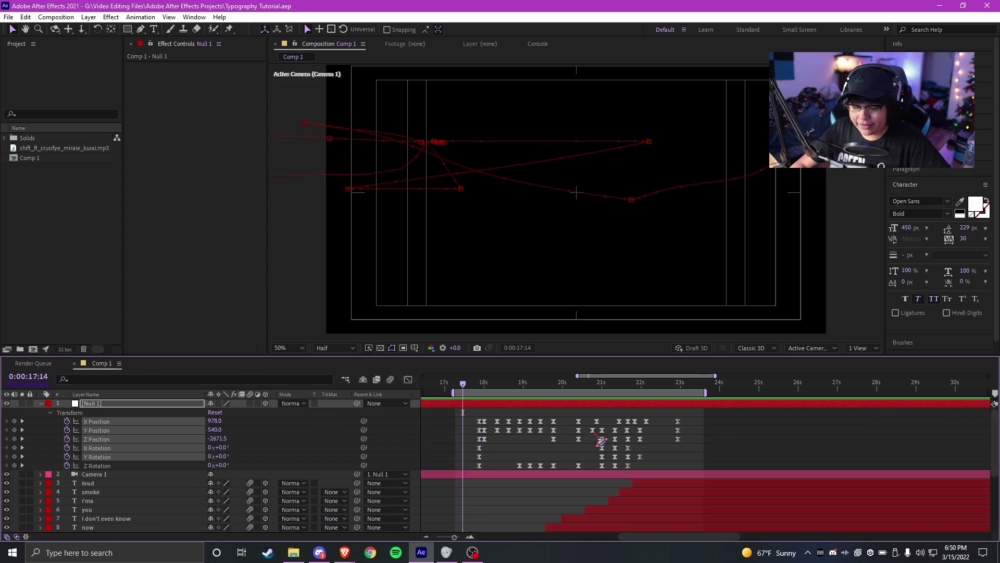
{"action": "left_click", "coordinate": [602, 456]}
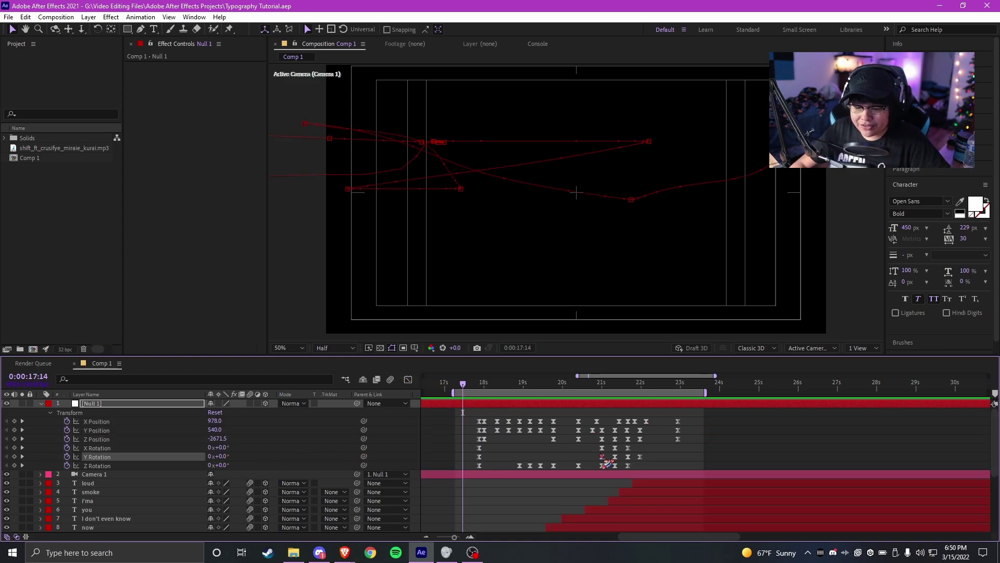
- Examine the Z Position curve in the graph editor, playing back from 19:10 and moving to 19:19
{"action": "scroll", "coordinate": [602, 456], "scroll_direction": "up", "scroll_amount": 2}
{"action": "scroll", "coordinate": [452, 456], "scroll_direction": "left", "scroll_amount": 1}
{"action": "left_click", "coordinate": [96, 440]}
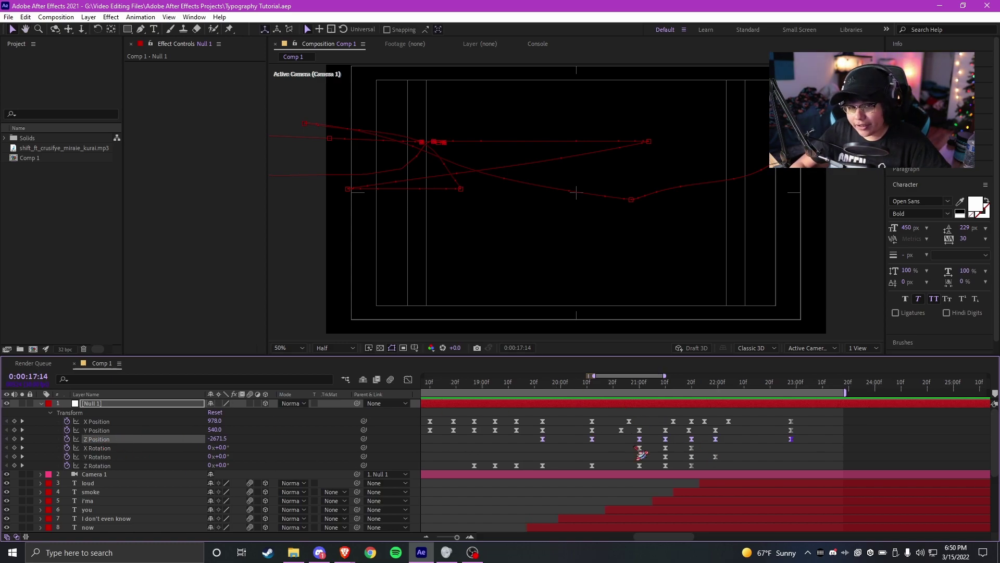
{"action": "key", "text": "shift+F3"}
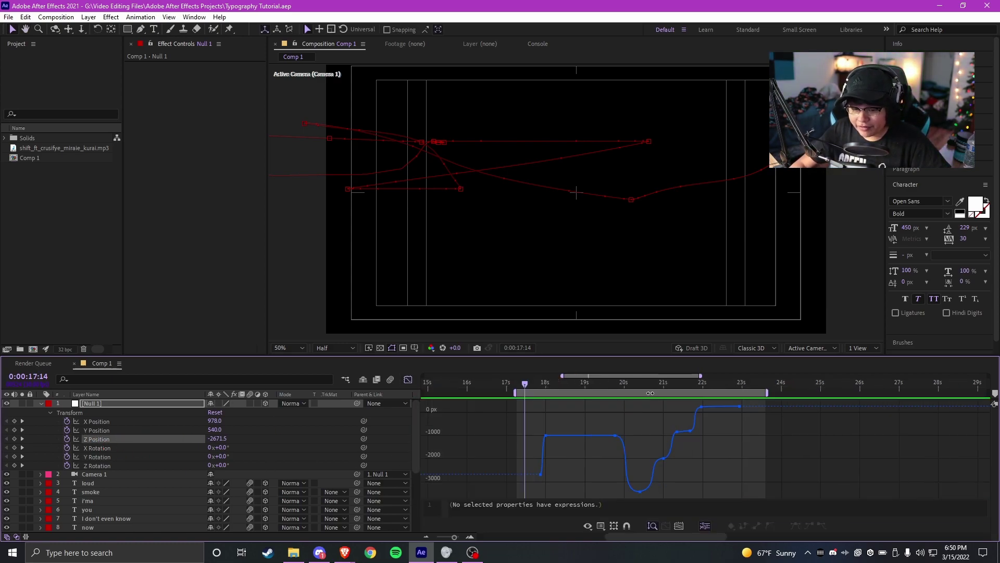
{"action": "scroll", "coordinate": [651, 393], "scroll_direction": "up", "scroll_amount": 2}
{"action": "left_click_drag", "start_coordinate": [614, 385], "coordinate": [543, 390]}
{"action": "key", "text": "space"}
{"action": "scroll", "coordinate": [640, 390], "scroll_direction": "up", "scroll_amount": 2}
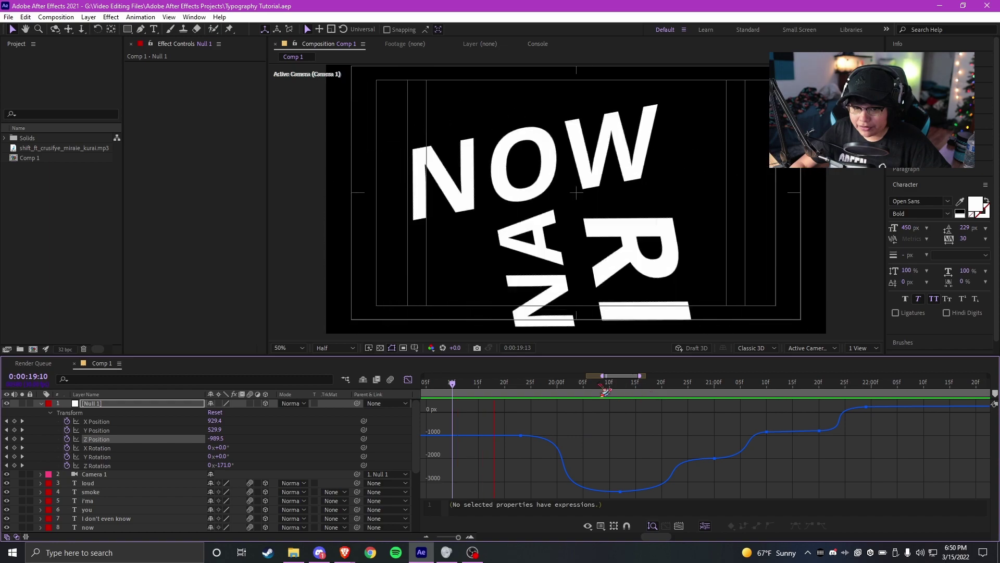
{"action": "left_click", "coordinate": [499, 388]}
{"action": "scroll", "coordinate": [637, 425], "scroll_direction": "right", "scroll_amount": 1}
{"action": "scroll", "coordinate": [639, 429], "scroll_direction": "down", "scroll_amount": 2}
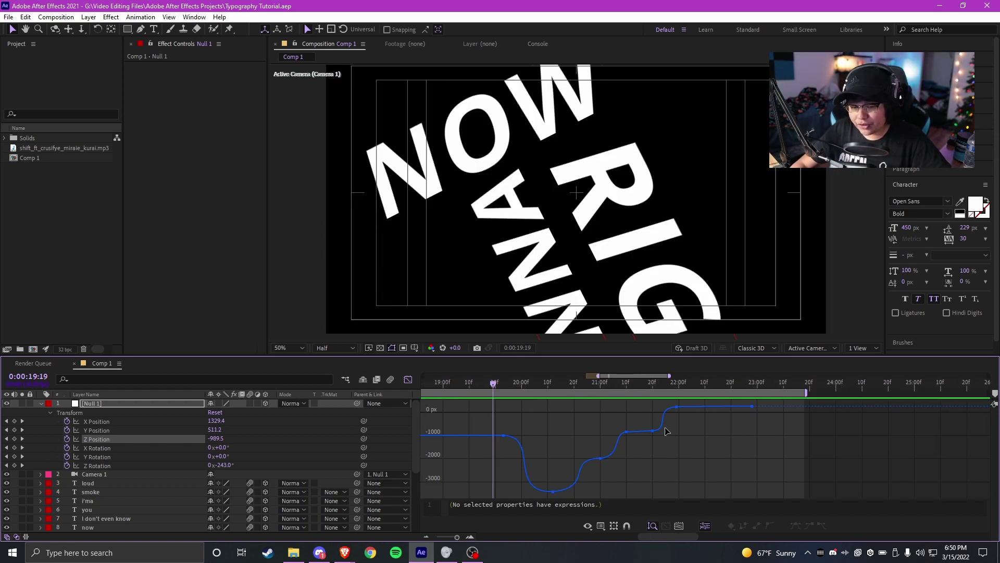
{"action": "scroll", "coordinate": [532, 419], "scroll_direction": "up", "scroll_amount": 1}
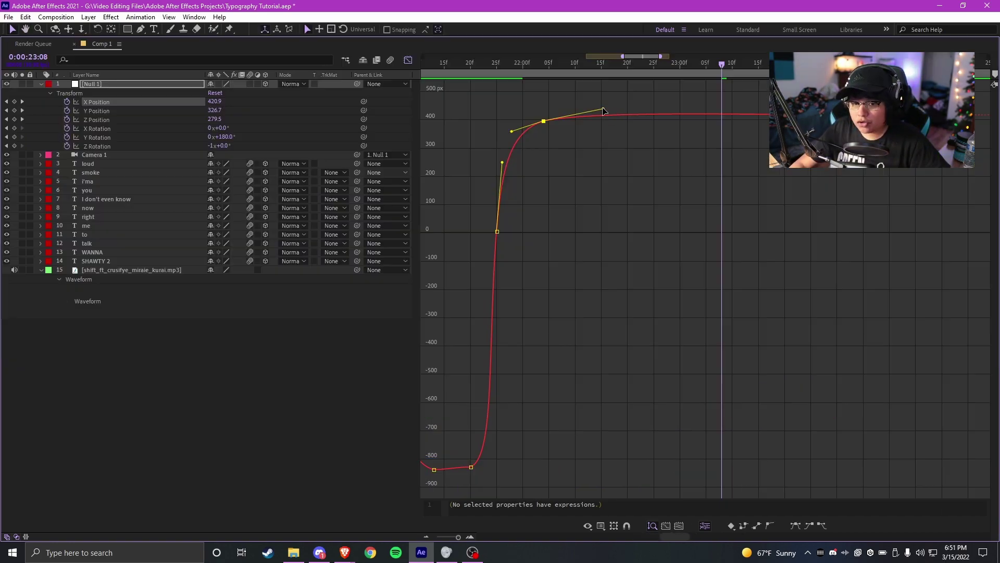
- Shorten the outgoing handles of the last X Position and Z Position keyframes so the curves settle more flatly
{"action": "left_click_drag", "start_coordinate": [600, 110], "coordinate": [578, 123]}
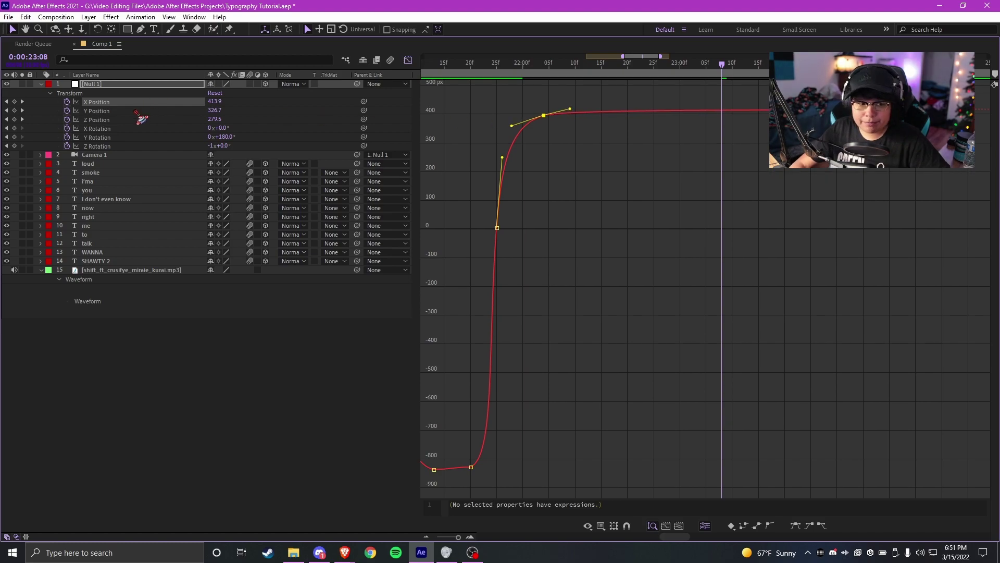
{"action": "left_click", "coordinate": [103, 119]}
{"action": "left_click", "coordinate": [102, 111]}
{"action": "left_click_drag", "start_coordinate": [644, 187], "coordinate": [505, 114]}
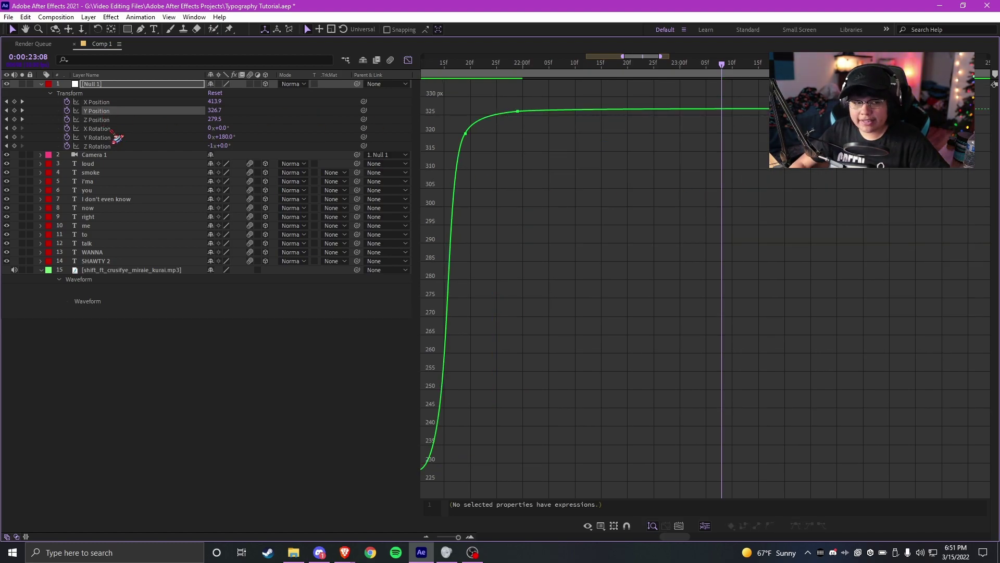
{"action": "left_click", "coordinate": [107, 120]}
{"action": "left_click_drag", "start_coordinate": [616, 260], "coordinate": [482, 103]}
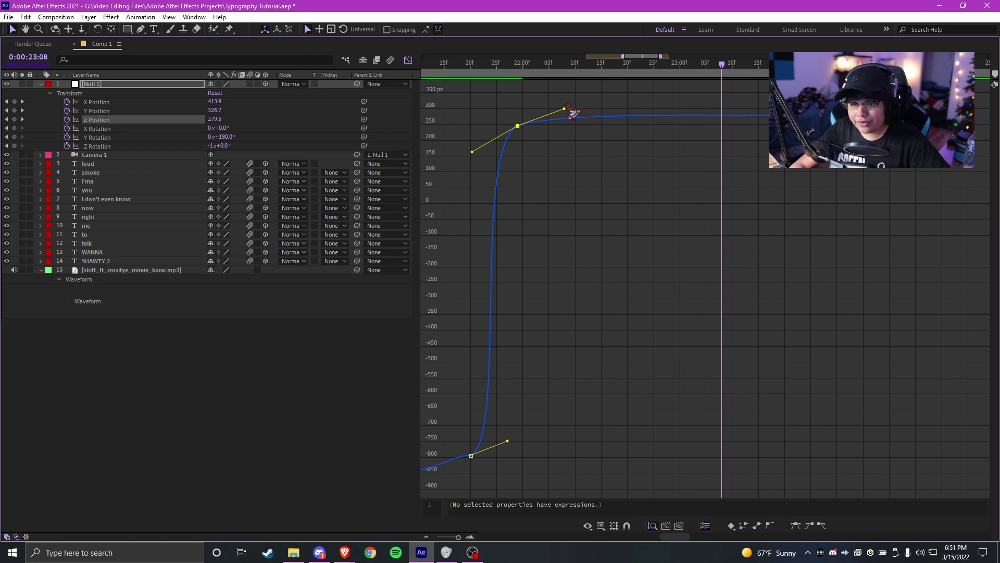
{"action": "left_click_drag", "start_coordinate": [564, 109], "coordinate": [540, 109]}
{"action": "left_click_drag", "start_coordinate": [811, 111], "coordinate": [811, 107]}
{"action": "left_click", "coordinate": [100, 103]}
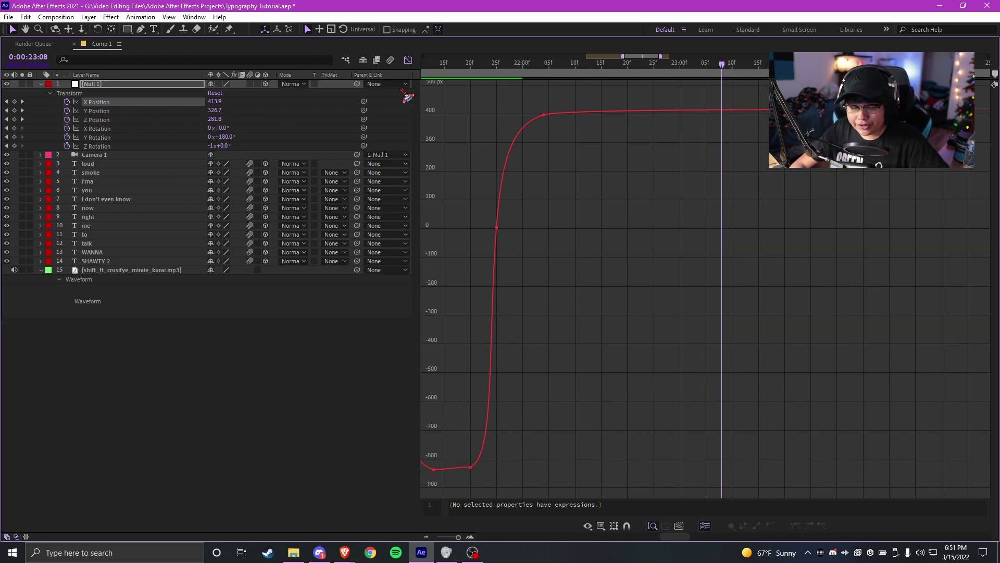
- Return to the layer bar view, collapse the null's properties and restore the full workspace from the maximized timeline
{"action": "left_click", "coordinate": [409, 61]}
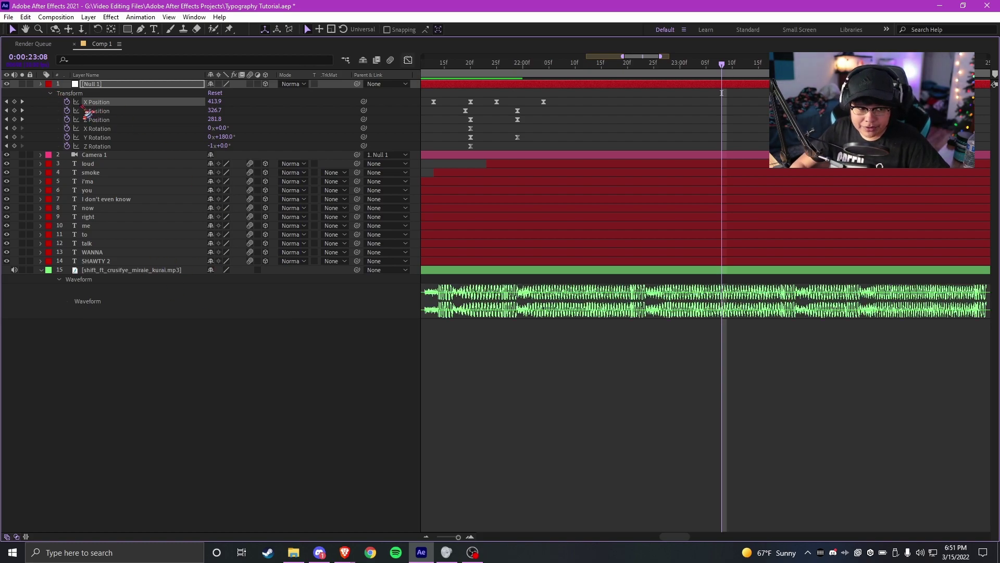
{"action": "key", "text": "u"}
{"action": "key", "text": "grave"}
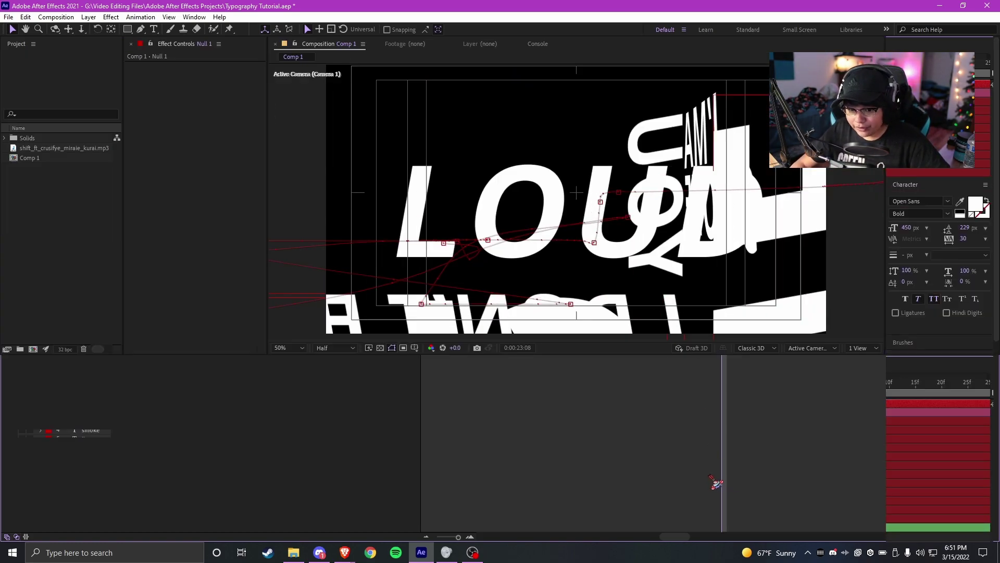
{"action": "scroll", "coordinate": [653, 452], "scroll_direction": "down", "scroll_amount": 3}
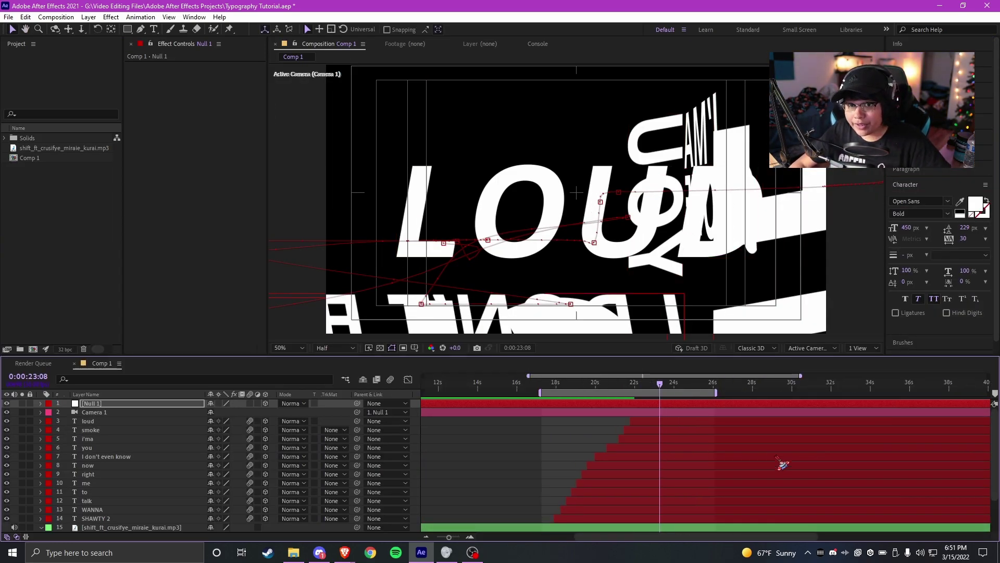
{"action": "scroll", "coordinate": [692, 431], "scroll_direction": "up", "scroll_amount": 5}
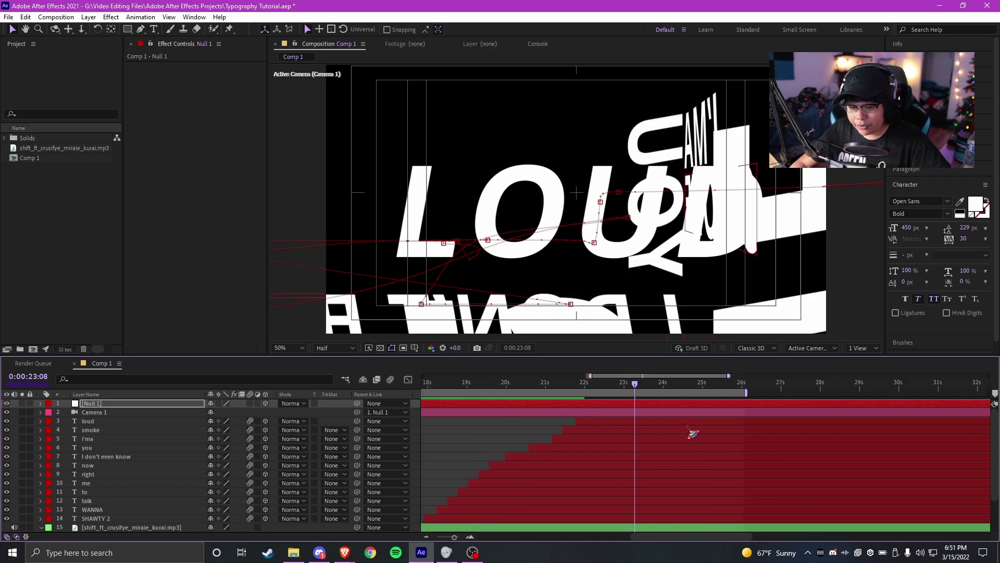
{"action": "left_click", "coordinate": [99, 420]}
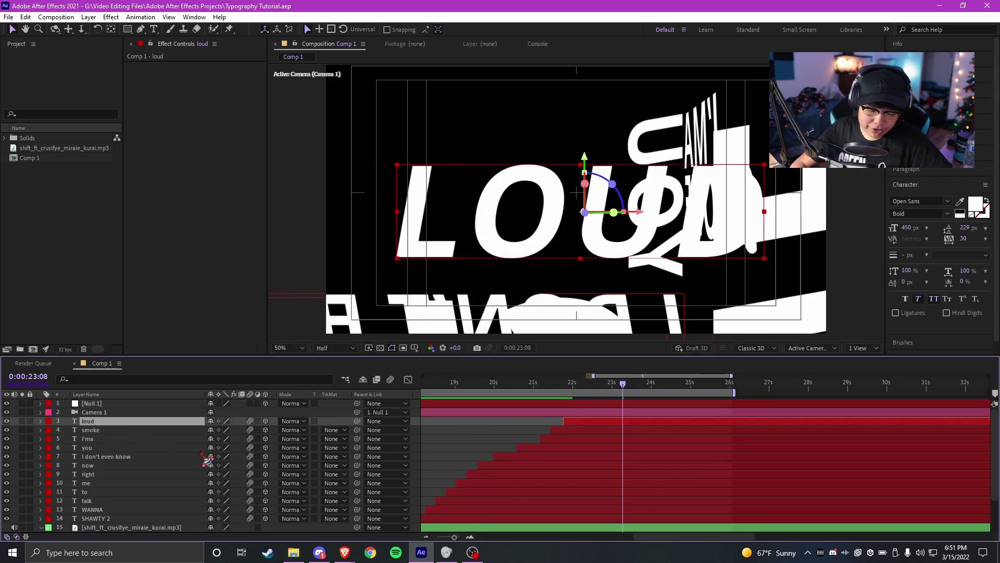
{"action": "key", "text": "ctrl+d"}
{"action": "scroll", "coordinate": [611, 430], "scroll_direction": "up", "scroll_amount": 3}
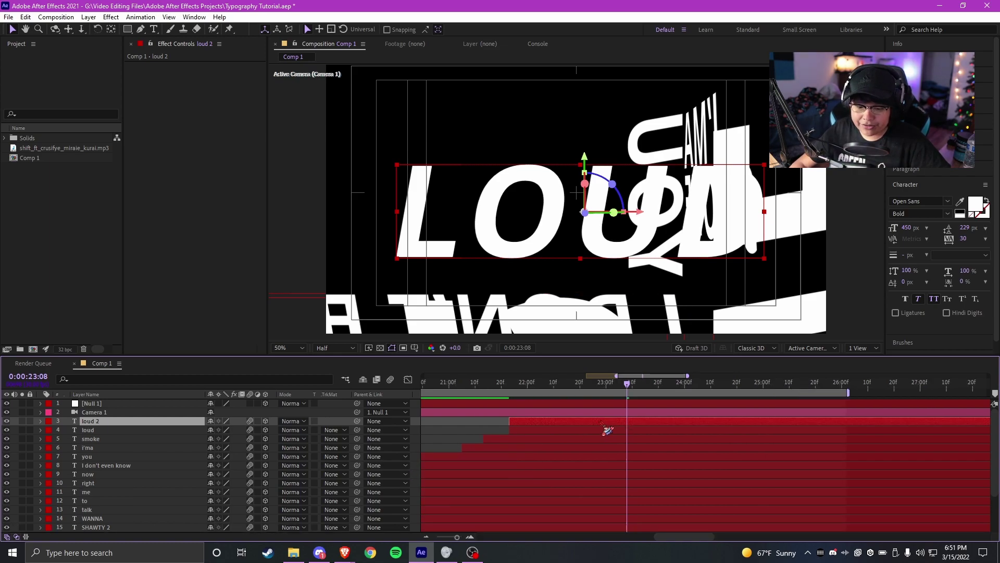
{"action": "left_click_drag", "start_coordinate": [600, 427], "coordinate": [608, 427]}
{"action": "double_click", "coordinate": [607, 424]}
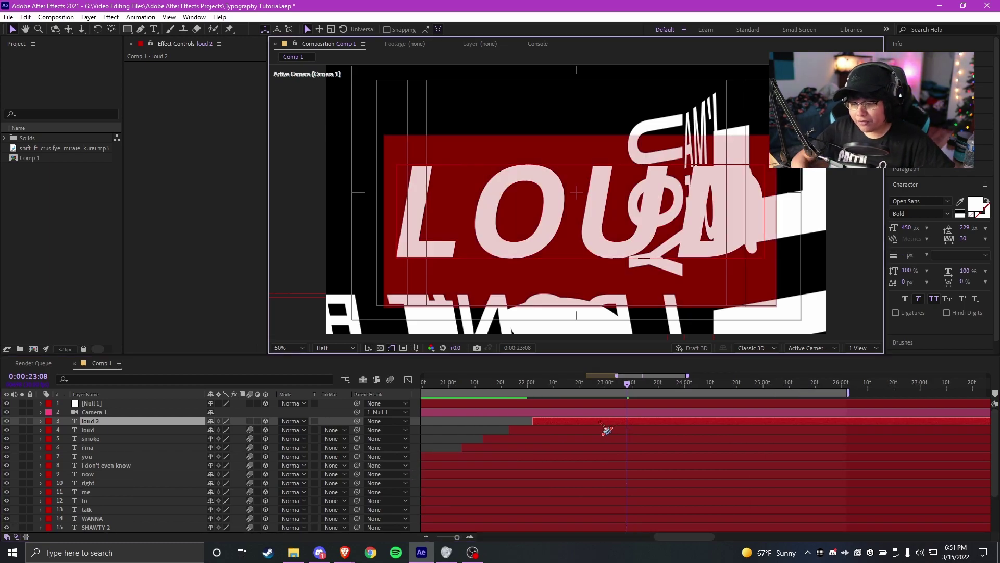
{"action": "key", "text": "BackSpace"}
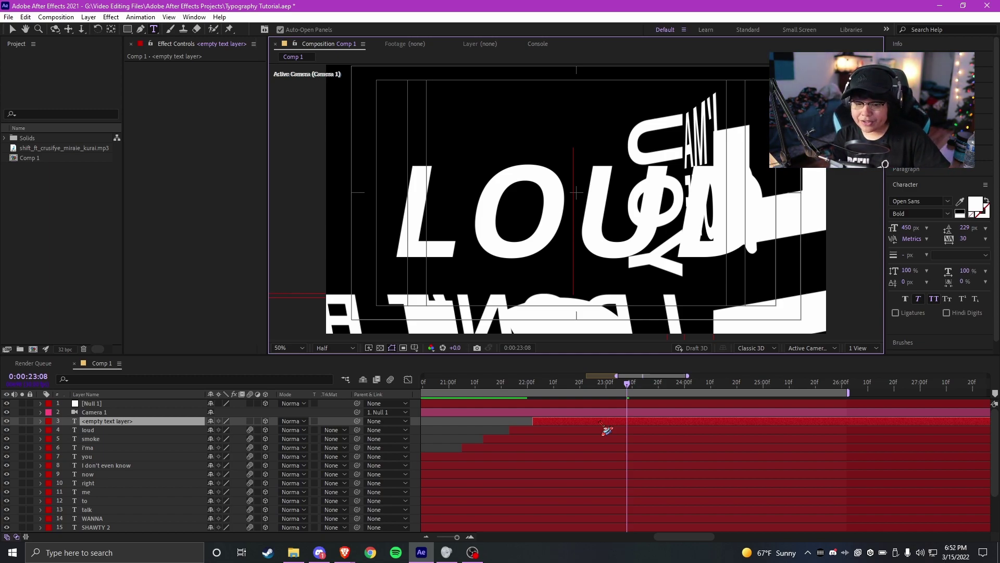
{"action": "key", "text": "Delete"}
- Duplicate the "loud" text layer and replace the copy's text with "I'm at the top"
{"action": "left_click", "coordinate": [105, 421]}
{"action": "key", "text": "ctrl+d"}
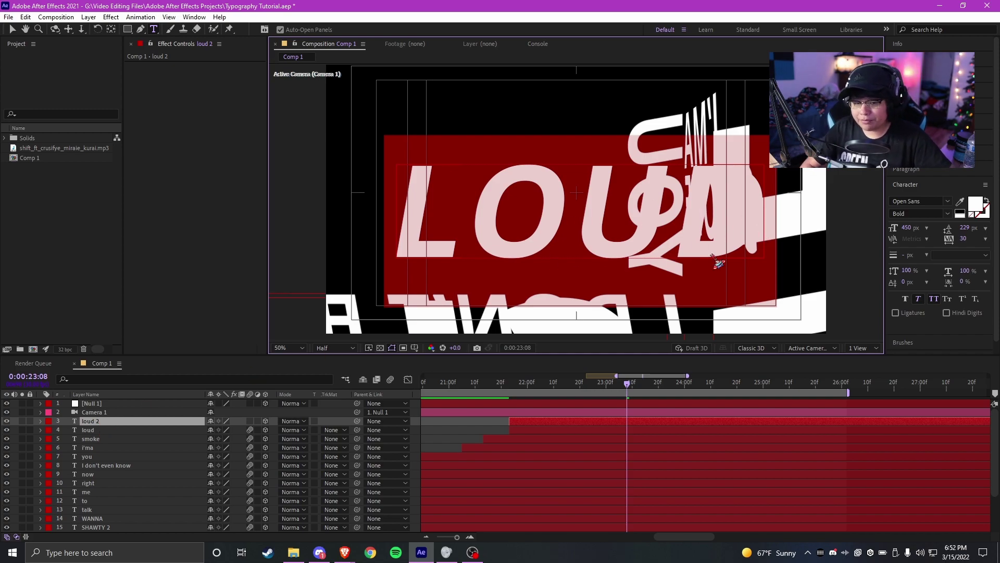
{"action": "key", "text": "BackSpace"}
{"action": "type", "text": "I"}
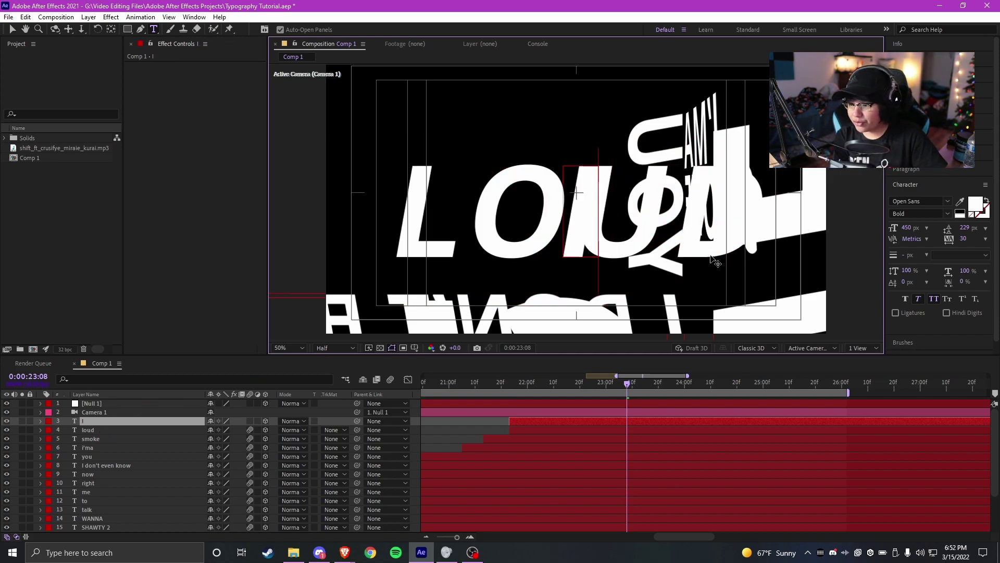
{"action": "type", "text": "'m at the top"}
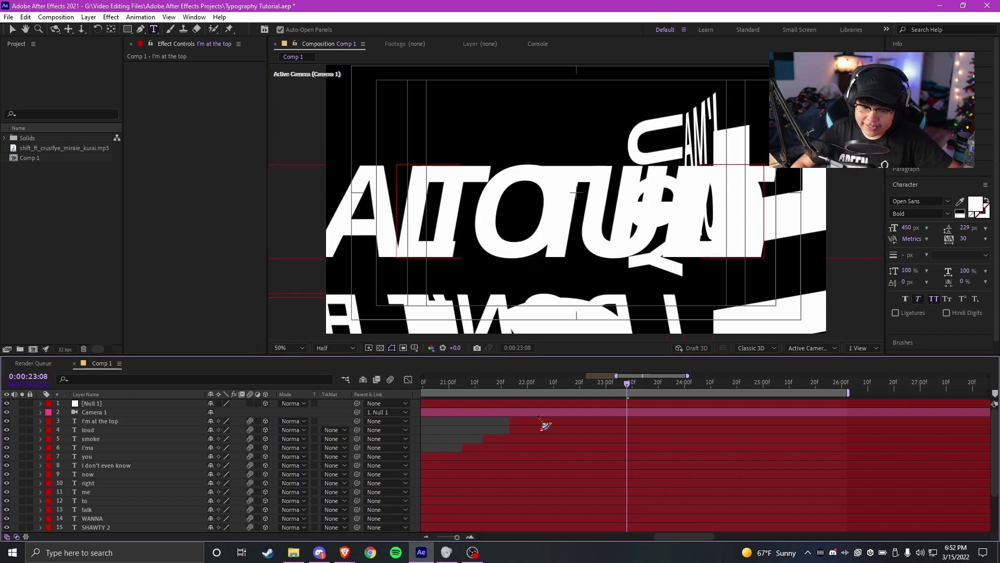
{"action": "key", "text": "Escape"}
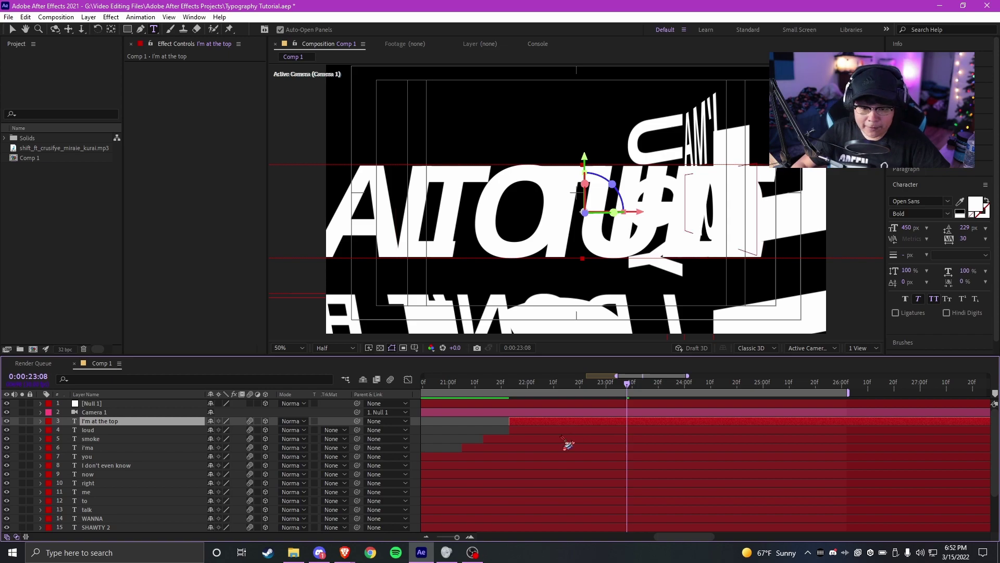
- Scale the "I'm at the top" text to 24% and reposition it to about 405.1, 347.1, previewing it at 22:02
{"action": "key", "text": "s"}
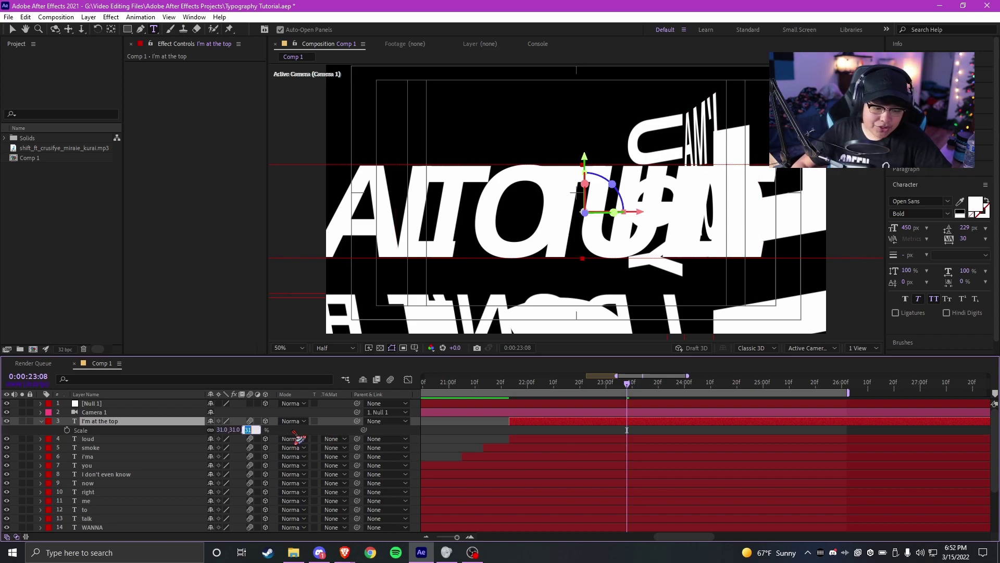
{"action": "key", "text": "Return"}
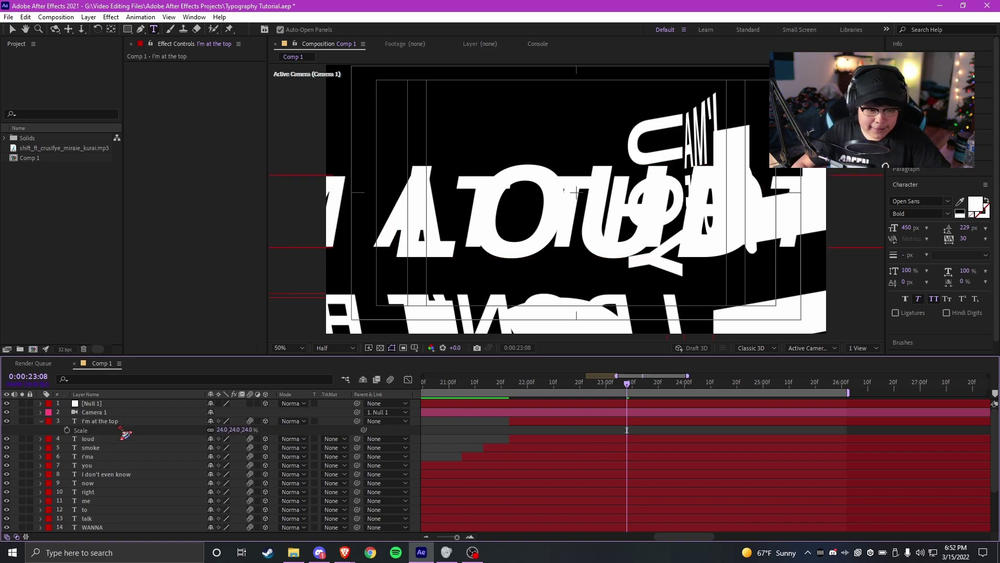
{"action": "key", "text": "p"}
{"action": "left_click_drag", "start_coordinate": [197, 441], "coordinate": [385, 413]}
{"action": "scroll", "coordinate": [649, 439], "scroll_direction": "down", "scroll_amount": 1}
{"action": "left_click", "coordinate": [591, 384]}
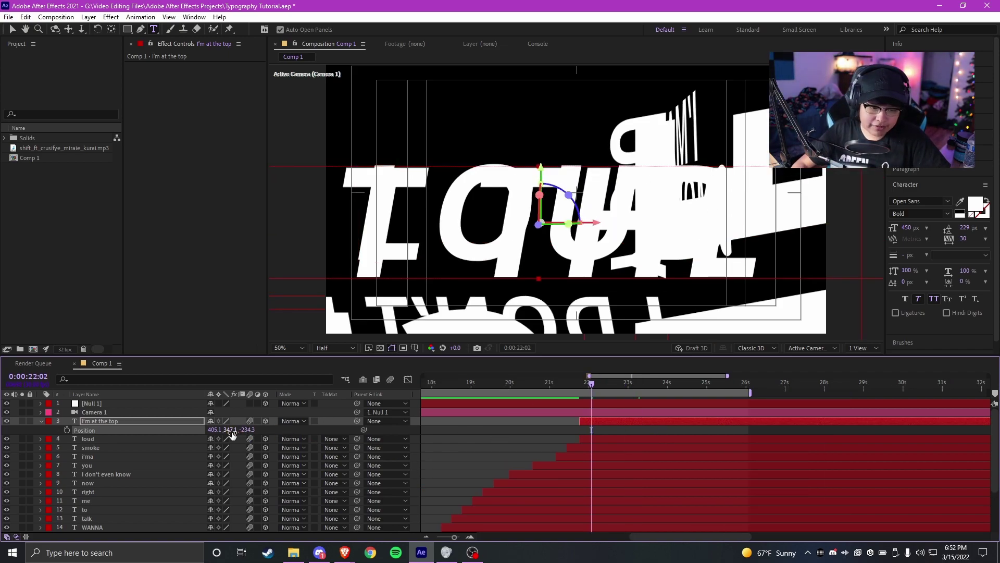
- Reduce the "I'm at the top" text's scale to 22% and set its Y position to about 341.1
{"action": "key", "text": "s"}
{"action": "left_click", "coordinate": [251, 430]}
{"action": "left_click", "coordinate": [638, 429]}
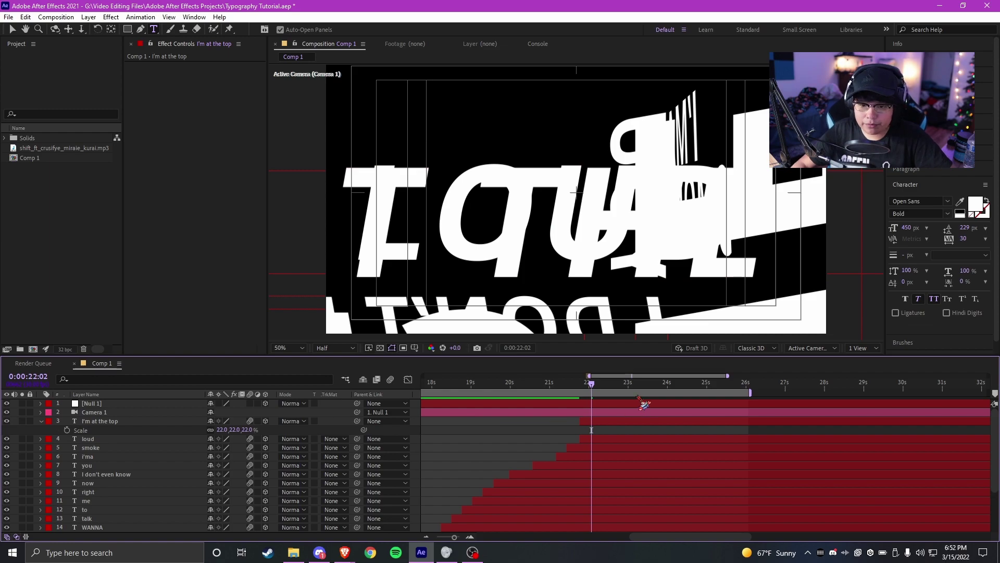
{"action": "left_click", "coordinate": [143, 420]}
{"action": "key", "text": "p"}
{"action": "left_click_drag", "start_coordinate": [247, 430], "coordinate": [236, 429]}
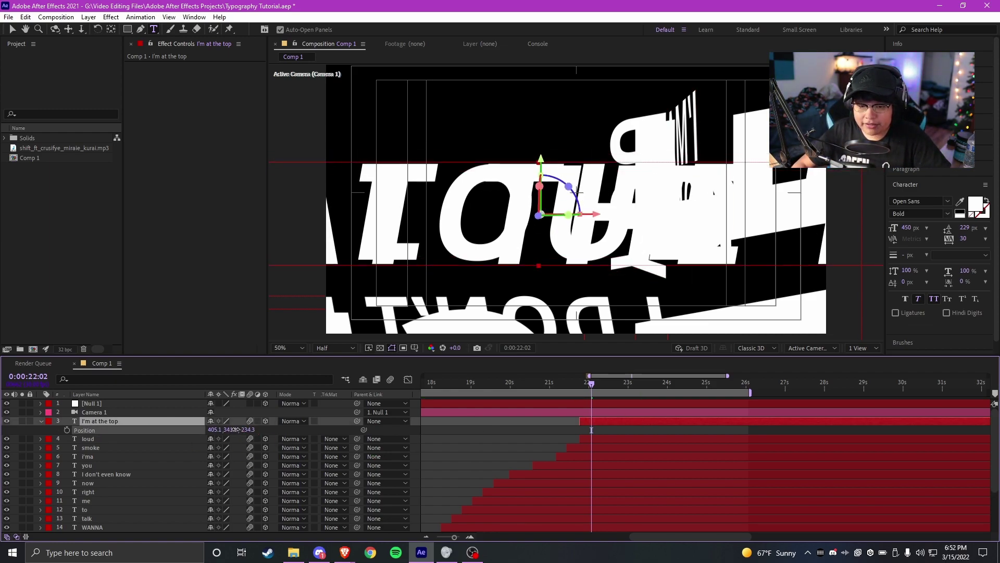
- Make the "I'm at the top" layer start at 22:06 in the timeline
{"action": "left_click_drag", "start_coordinate": [632, 433], "coordinate": [601, 443]}
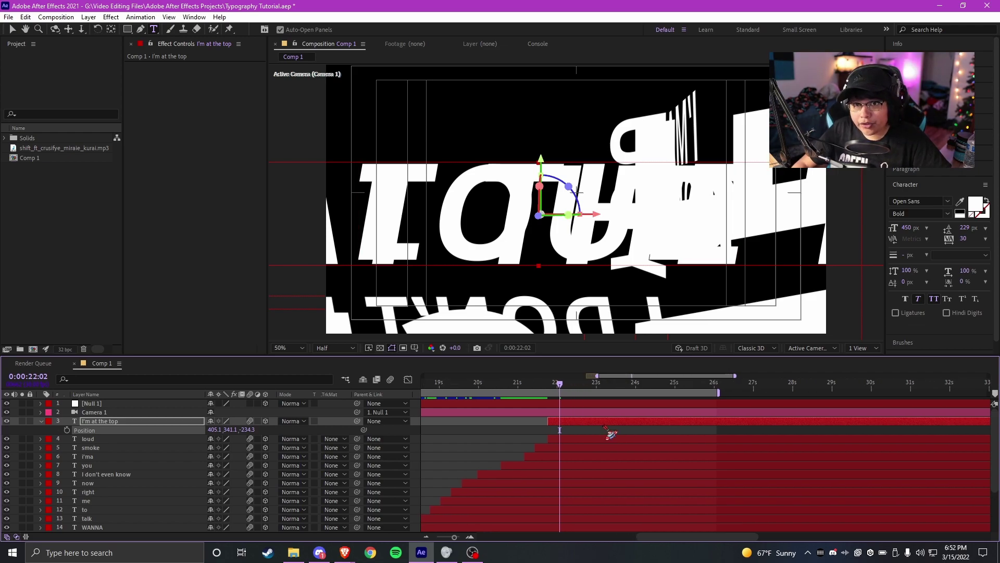
{"action": "scroll", "coordinate": [611, 433], "scroll_direction": "up", "scroll_amount": 2}
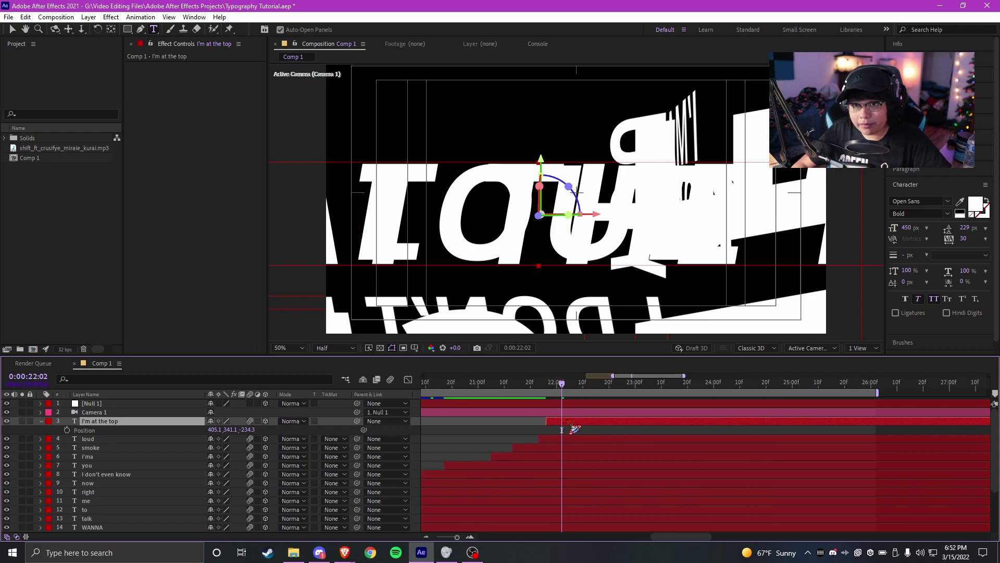
{"action": "scroll", "coordinate": [524, 385], "scroll_direction": "down", "scroll_amount": 2}
{"action": "left_click_drag", "start_coordinate": [508, 384], "coordinate": [484, 385]}
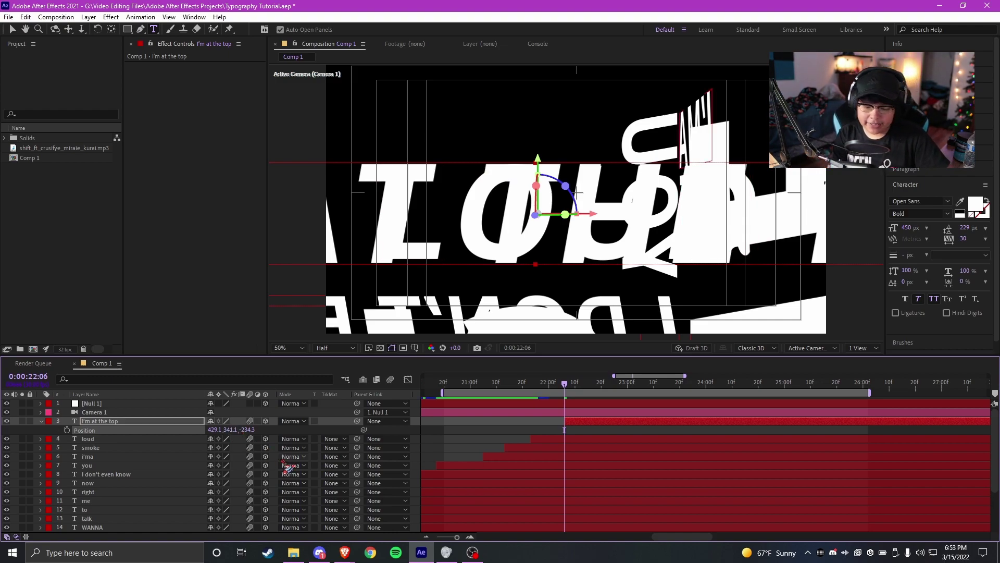
- Center the "I'm at the top" text's anchor point and shift the text off frame to an X position of -181.3
{"action": "key", "text": "ctrl+alt+Home"}
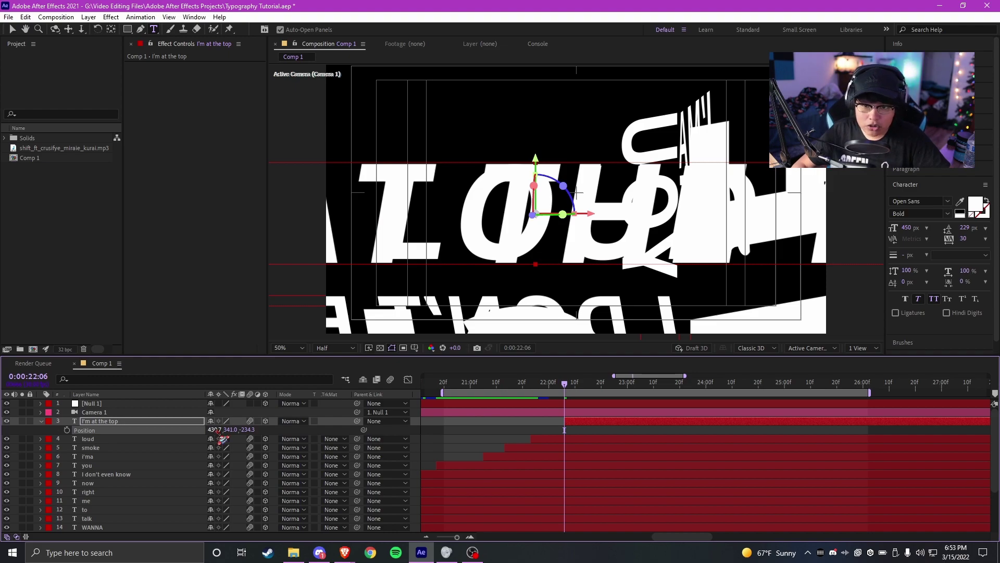
{"action": "left_click_drag", "start_coordinate": [122, 439], "coordinate": [0, 439]}
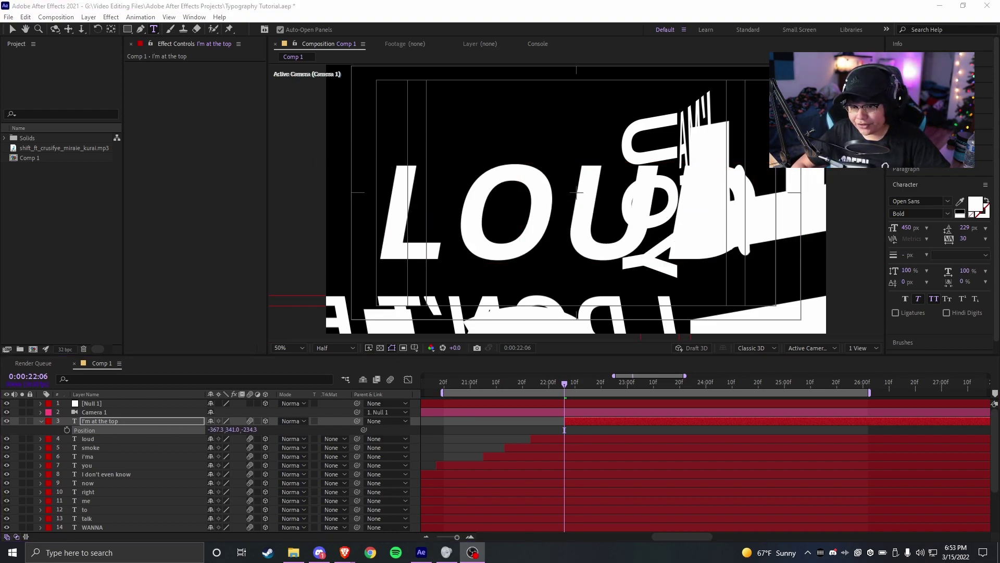
{"action": "left_click_drag", "start_coordinate": [215, 436], "coordinate": [266, 428]}
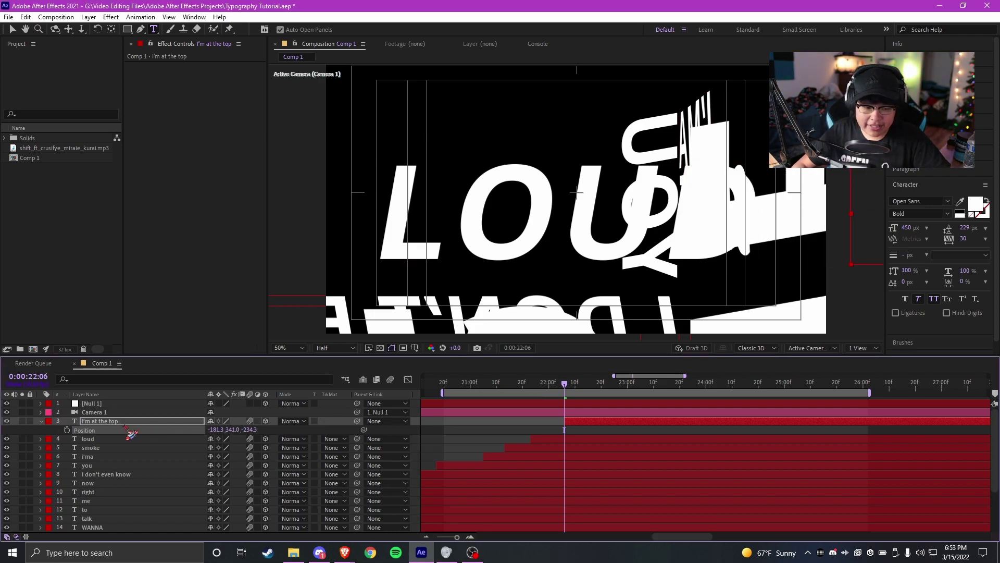
- Separate the text layer's Position dimensions and keyframe X, Y and Z Position at 22:06
{"action": "right_click", "coordinate": [97, 428]}
{"action": "left_click", "coordinate": [125, 451]}
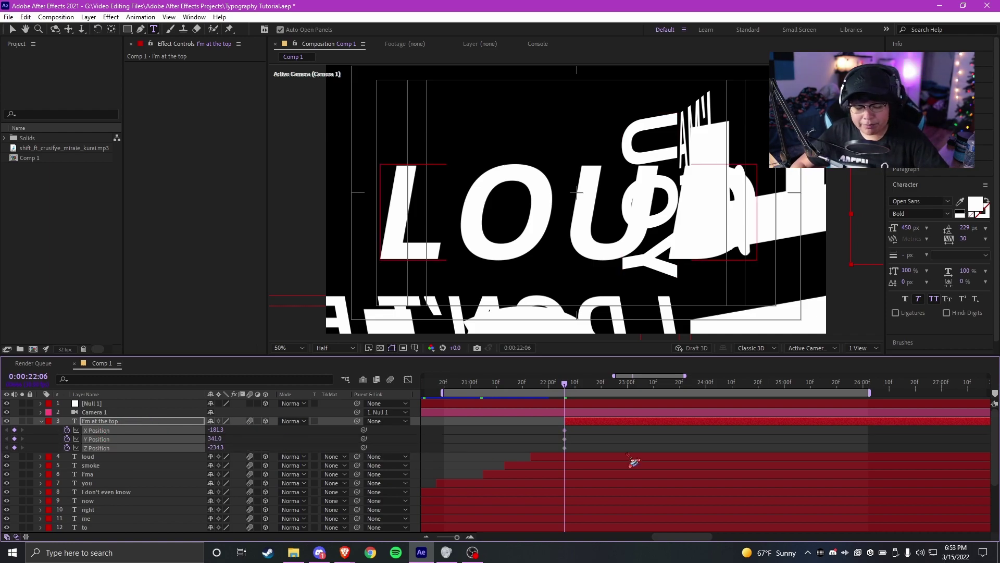
{"action": "scroll", "coordinate": [651, 440], "scroll_direction": "right", "scroll_amount": 2}
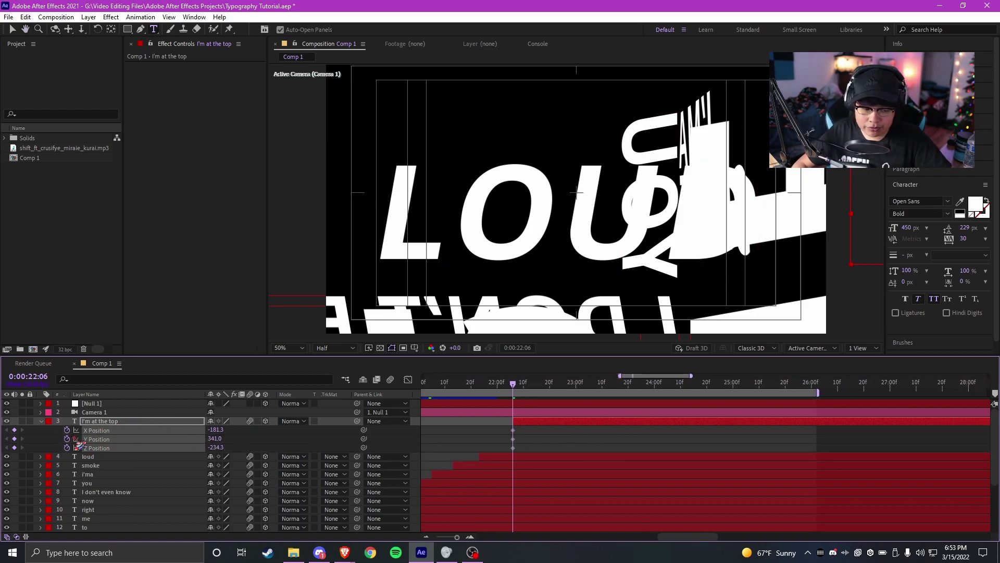
{"action": "right_click", "coordinate": [111, 442]}
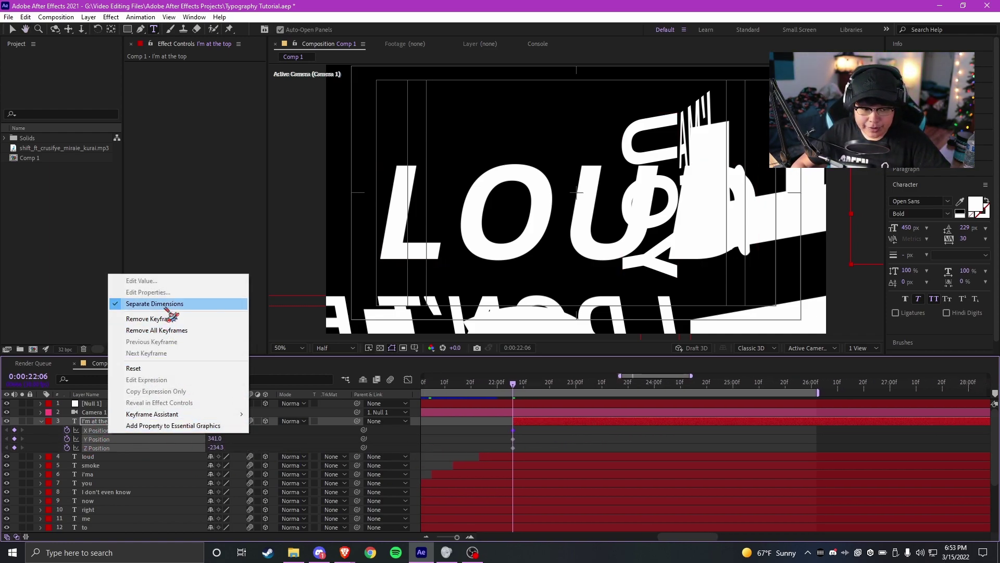
{"action": "left_click", "coordinate": [572, 442]}
- Play back the composition from 21:24 to judge the timing of the "I'm at the top" text
{"action": "scroll", "coordinate": [522, 391], "scroll_direction": "up", "scroll_amount": 1}
{"action": "left_click", "coordinate": [535, 384]}
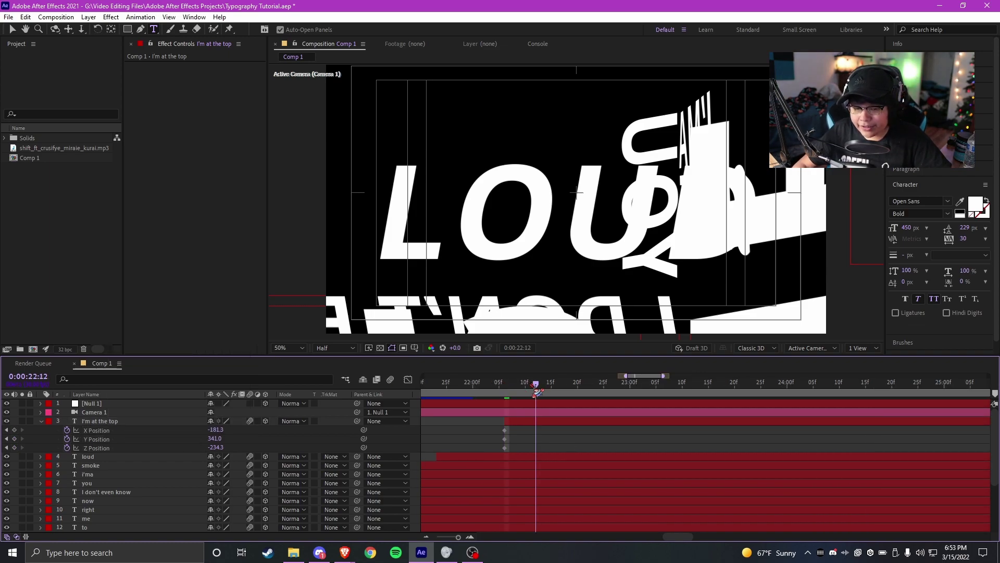
{"action": "key", "text": "space"}
{"action": "left_click_drag", "start_coordinate": [587, 447], "coordinate": [557, 433]}
{"action": "scroll", "coordinate": [554, 432], "scroll_direction": "down", "scroll_amount": 1}
{"action": "left_click_drag", "start_coordinate": [503, 384], "coordinate": [483, 384]}
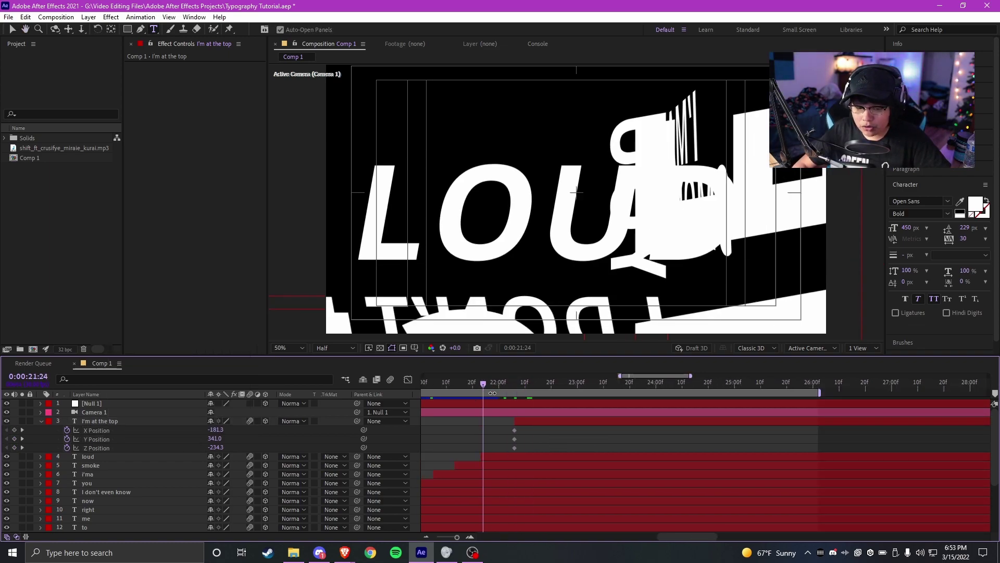
{"action": "scroll", "coordinate": [573, 416], "scroll_direction": "up", "scroll_amount": 1}
{"action": "key", "text": "space"}
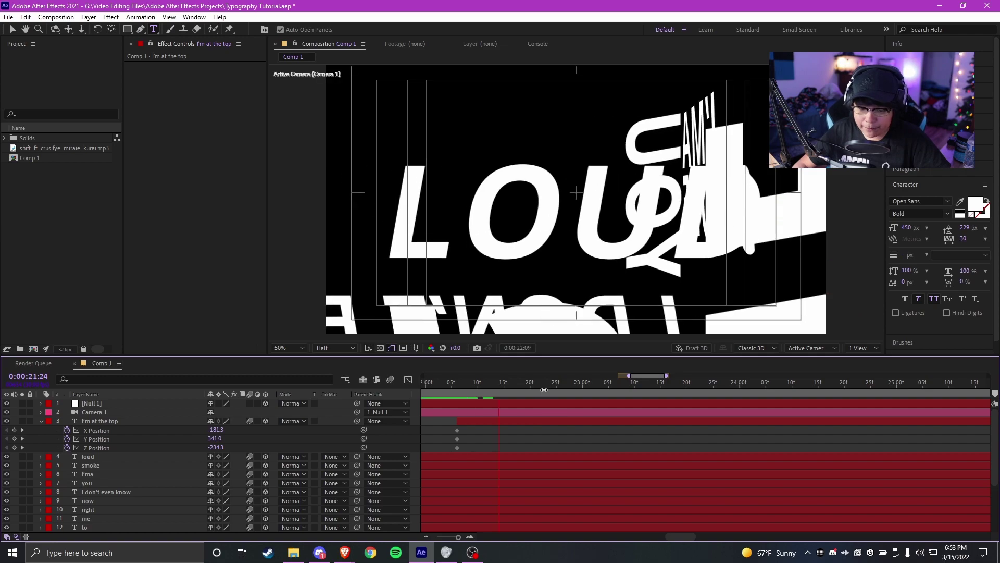
{"action": "key", "text": "space"}
- Add an X Position keyframe at about 22:13, nudge it earlier, and start the work area just before 22:00
{"action": "scroll", "coordinate": [557, 404], "scroll_direction": "down", "scroll_amount": 1}
{"action": "left_click_drag", "start_coordinate": [219, 430], "coordinate": [85, 442]}
{"action": "left_click_drag", "start_coordinate": [507, 429], "coordinate": [369, 436]}
{"action": "left_click", "coordinate": [463, 384]}
{"action": "key", "text": "b"}
{"action": "key", "text": "alt+Left"}
{"action": "key", "text": "alt+Left"}
- Slide the text further across with X Position keyframes at about 22:19 and 22:26, playing back from 21:29 between them
{"action": "left_click_drag", "start_coordinate": [558, 386], "coordinate": [541, 384]}
{"action": "left_click_drag", "start_coordinate": [215, 432], "coordinate": [297, 415]}
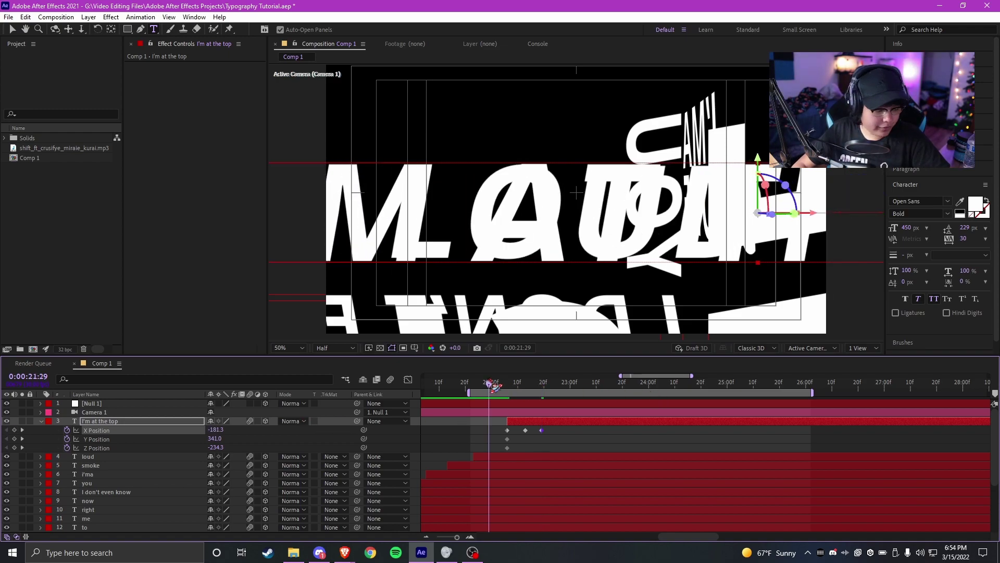
{"action": "key", "text": "space"}
{"action": "key", "text": "space"}
{"action": "left_click_drag", "start_coordinate": [218, 432], "coordinate": [306, 415]}
- Remove the letters "to" of "top" from the "I'm at the top" text layer at about 22:25, keeping the final "p"
{"action": "left_click_drag", "start_coordinate": [490, 385], "coordinate": [557, 406]}
{"action": "double_click", "coordinate": [575, 422]}
{"action": "left_click_drag", "start_coordinate": [784, 224], "coordinate": [932, 230]}
{"action": "key", "text": "BackSpace"}
{"action": "key", "text": "BackSpace"}
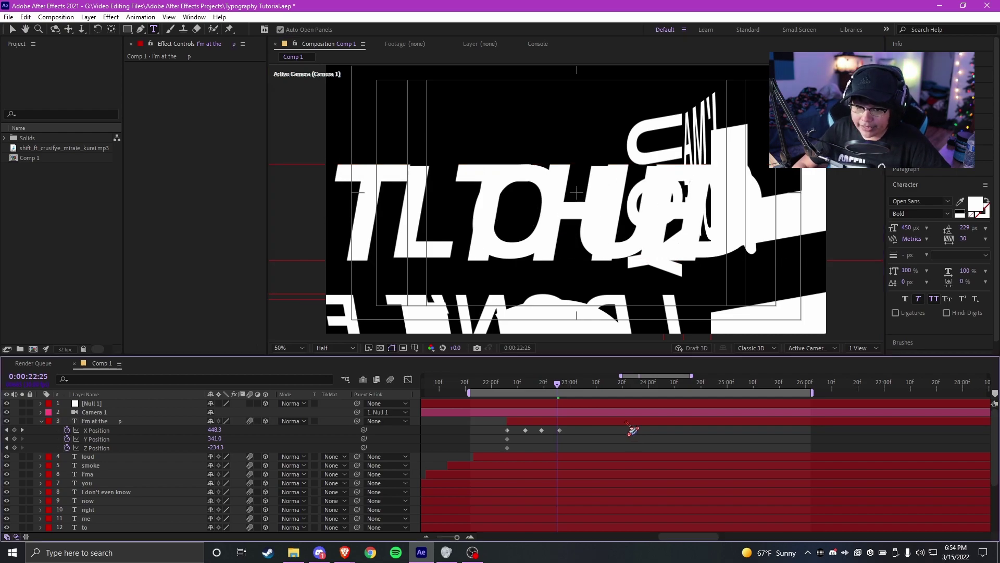
{"action": "key", "text": "v"}
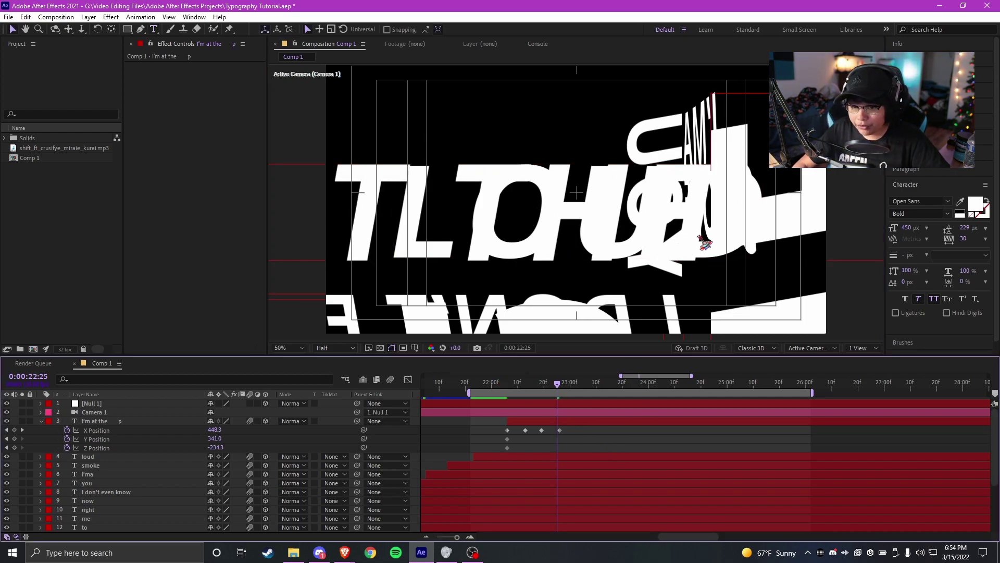
{"action": "scroll", "coordinate": [793, 206], "scroll_direction": "down", "scroll_amount": 2}
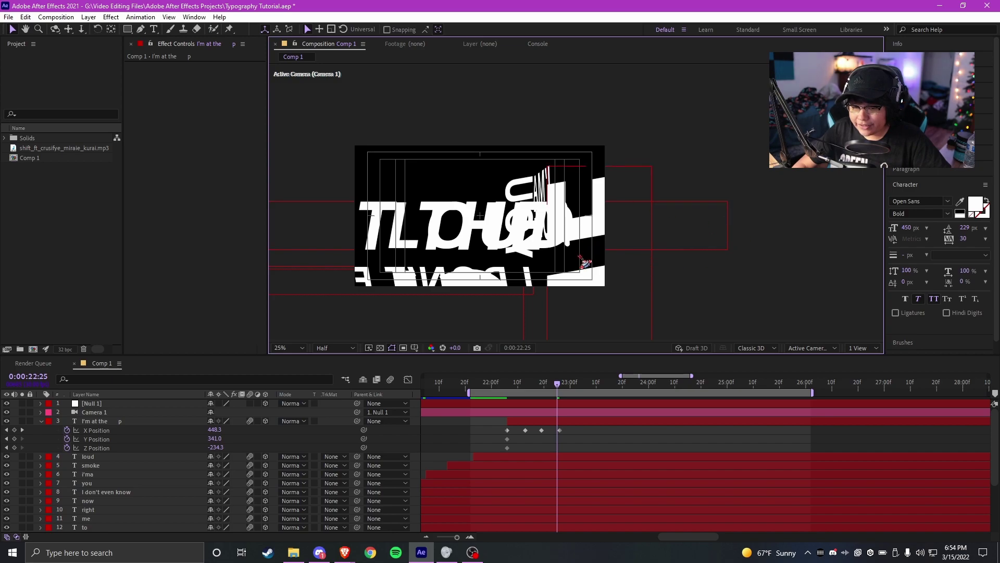
{"action": "scroll", "coordinate": [584, 262], "scroll_direction": "up", "scroll_amount": 2}
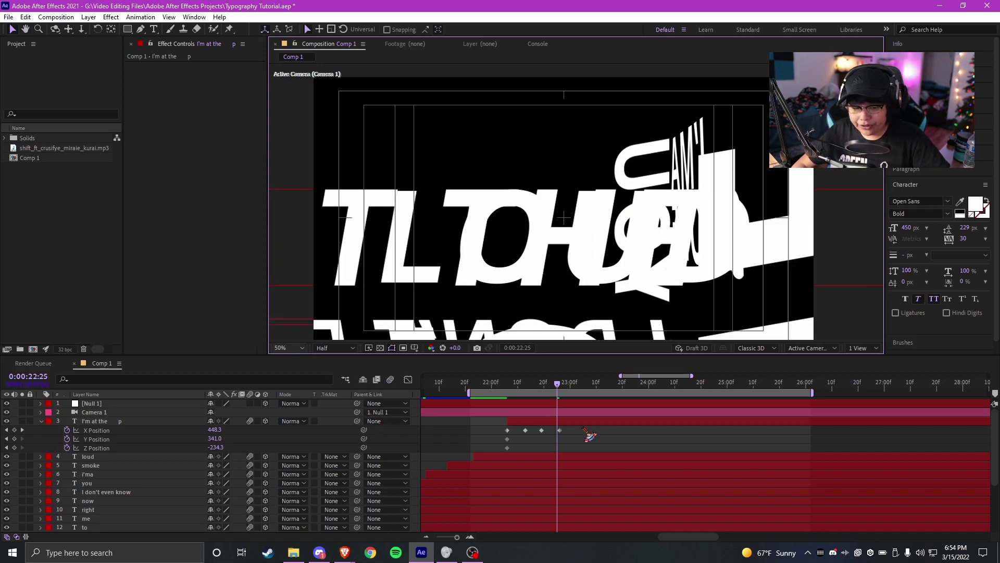
- Slide the text further across with an X Position keyframe of 758.7 at 23:03
{"action": "left_click", "coordinate": [490, 389]}
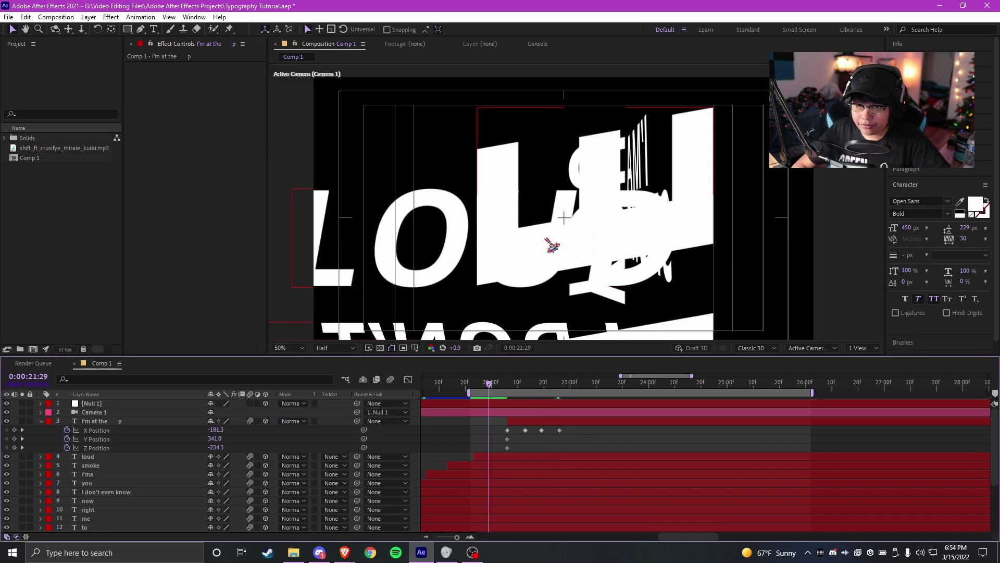
{"action": "left_click_drag", "start_coordinate": [538, 435], "coordinate": [554, 439]}
{"action": "scroll", "coordinate": [536, 449], "scroll_direction": "up", "scroll_amount": 2}
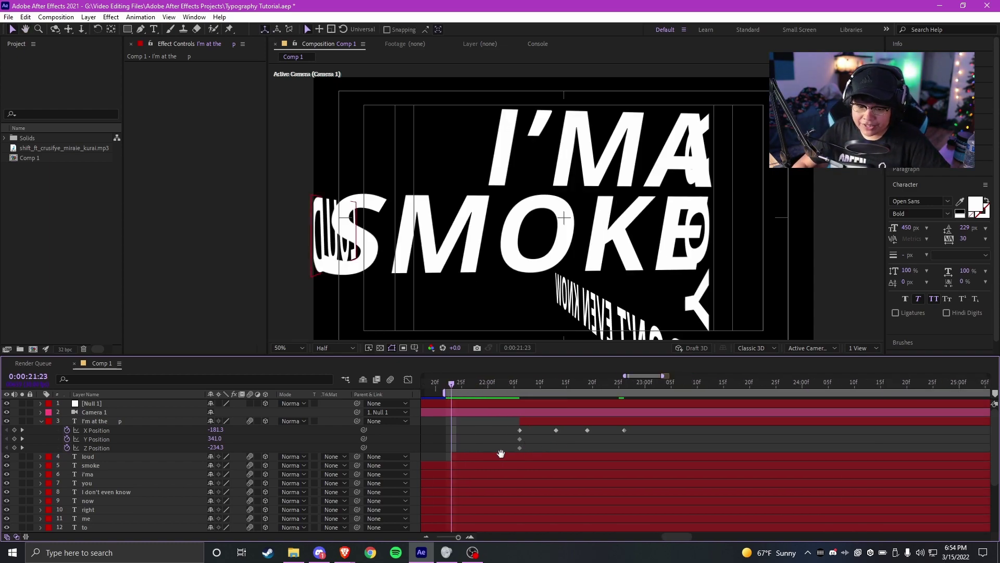
{"action": "left_click", "coordinate": [457, 390]}
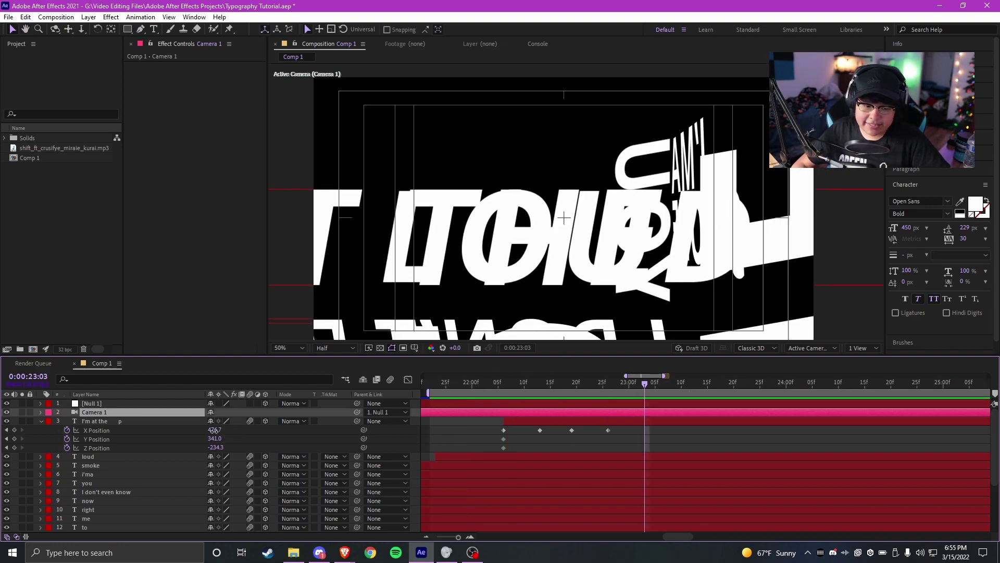
{"action": "left_click_drag", "start_coordinate": [214, 431], "coordinate": [428, 363]}
{"action": "key", "text": "ctrl+z"}
- Delete the leftover "p" so the text reads "I'm at the", and play back the slide from about 21:28
{"action": "double_click", "coordinate": [575, 255]}
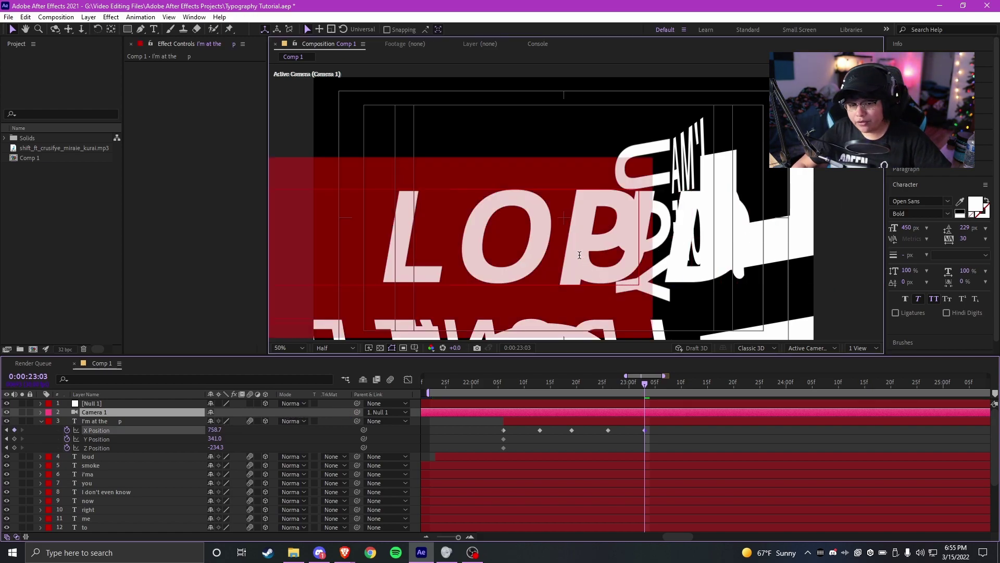
{"action": "left_click", "coordinate": [631, 259]}
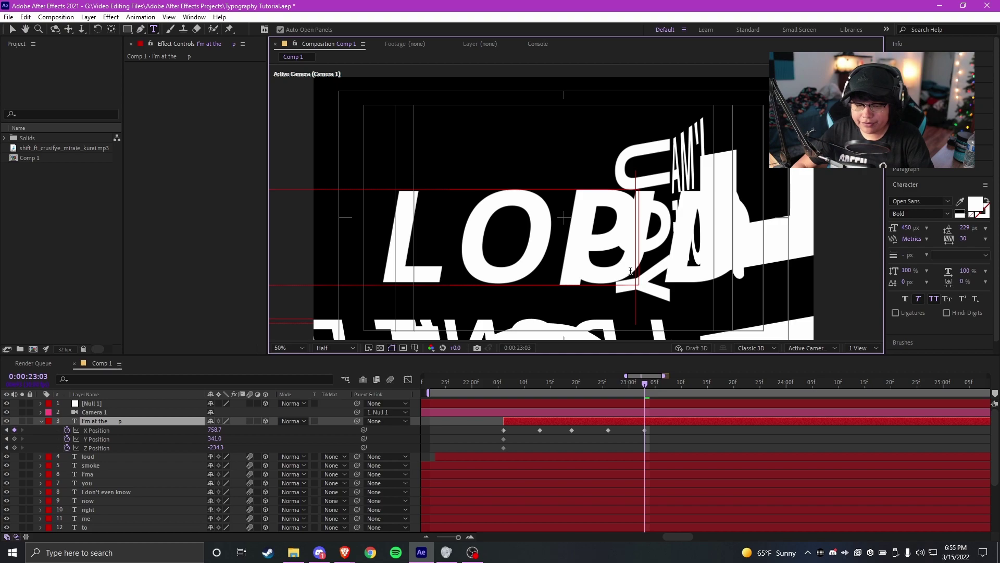
{"action": "key", "text": "BackSpace"}
{"action": "left_click", "coordinate": [648, 428]}
{"action": "left_click", "coordinate": [466, 384]}
{"action": "key", "text": "space"}
{"action": "left_click", "coordinate": [461, 383]}
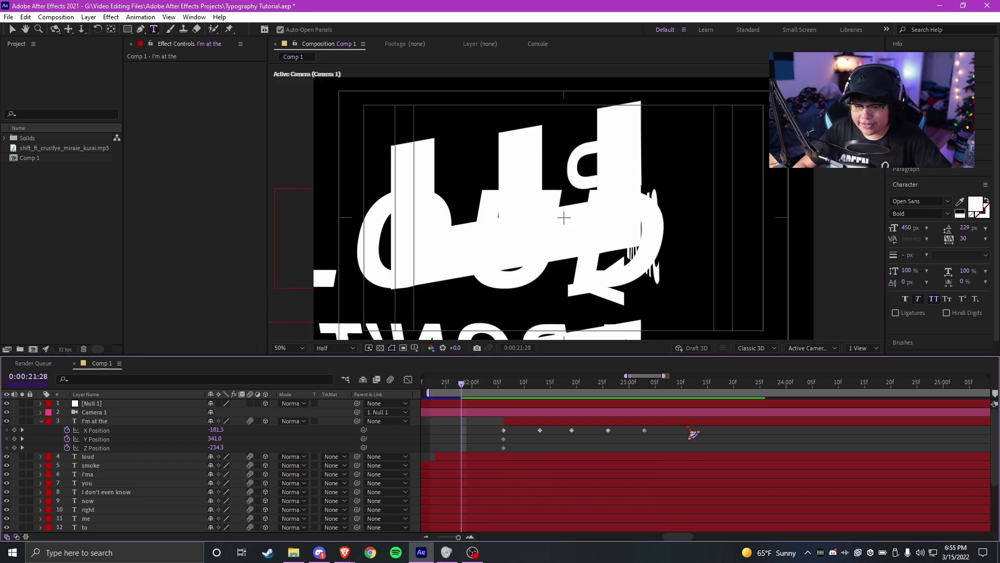
- Apply Easy Ease to all X Position keyframes of the "I'm at the" layer and display their graph
{"action": "left_click_drag", "start_coordinate": [687, 427], "coordinate": [432, 429]}
{"action": "right_click", "coordinate": [97, 431]}
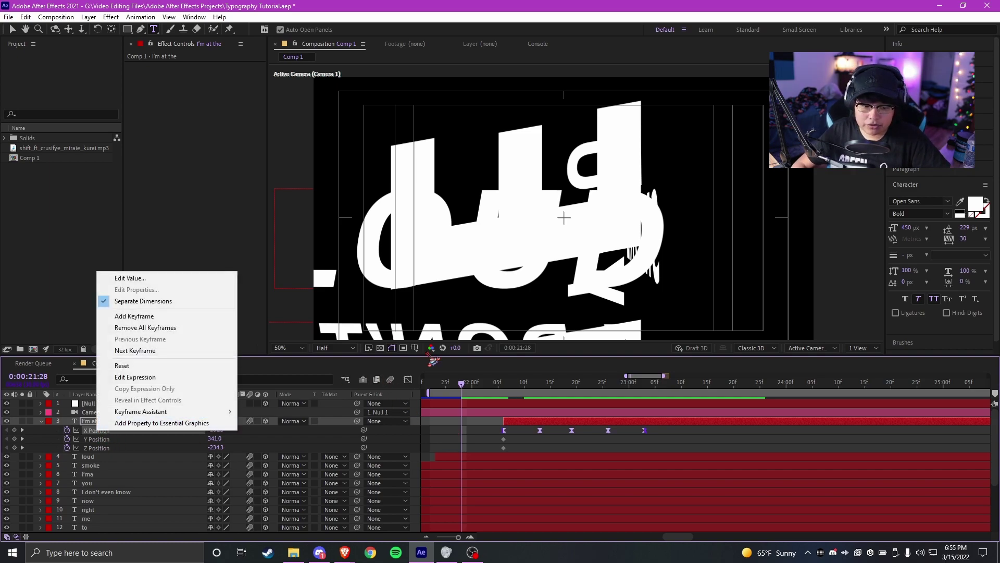
{"action": "left_click", "coordinate": [408, 378]}
{"action": "scroll", "coordinate": [545, 447], "scroll_direction": "up", "scroll_amount": 1}
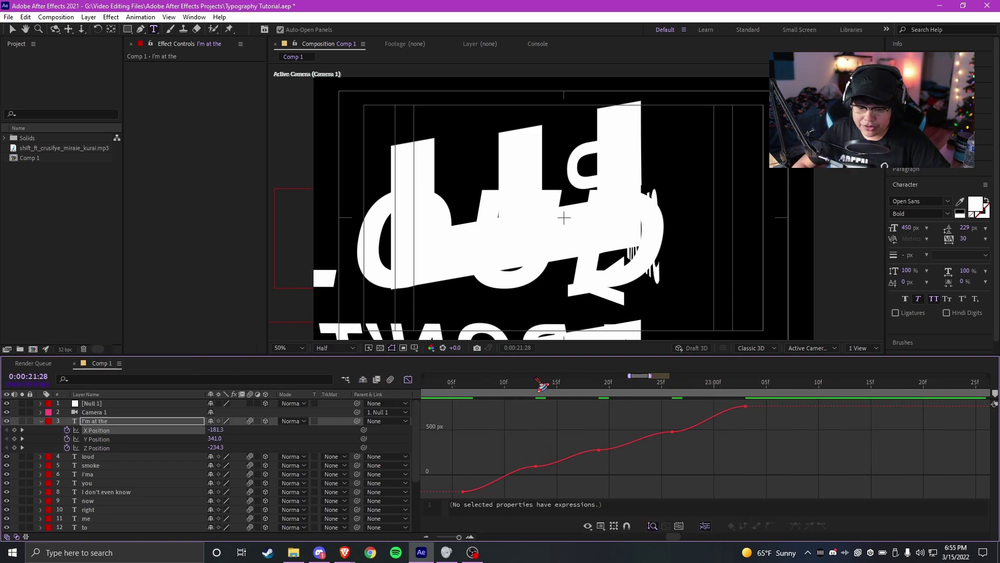
- Steepen the X Position curve between its keyframes, shift the last keyframe to 22:28, and return to the layer bars
{"action": "left_click", "coordinate": [536, 382]}
{"action": "left_click_drag", "start_coordinate": [543, 448], "coordinate": [567, 448]}
{"action": "left_click_drag", "start_coordinate": [507, 432], "coordinate": [581, 472]}
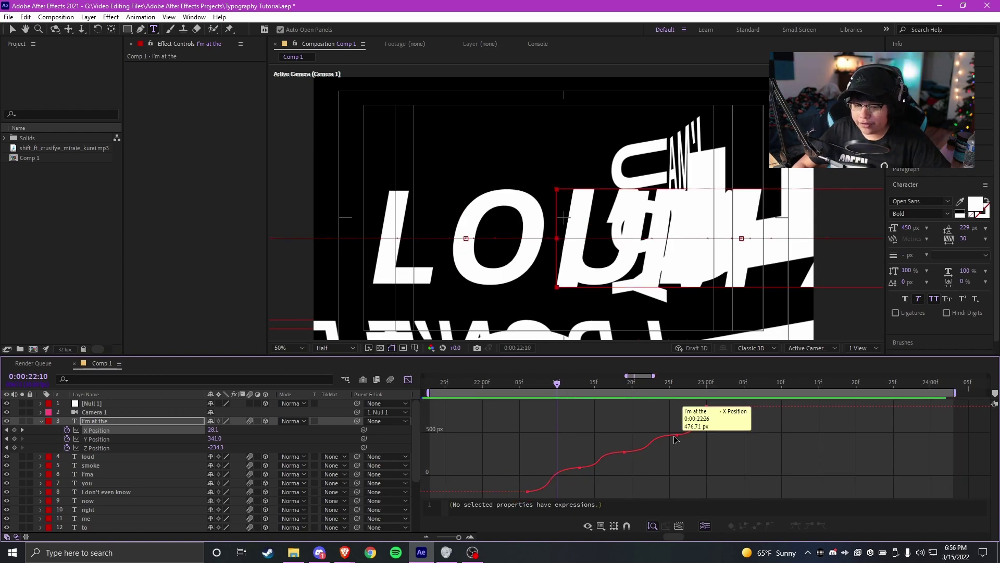
{"action": "left_click_drag", "start_coordinate": [668, 435], "coordinate": [666, 438]}
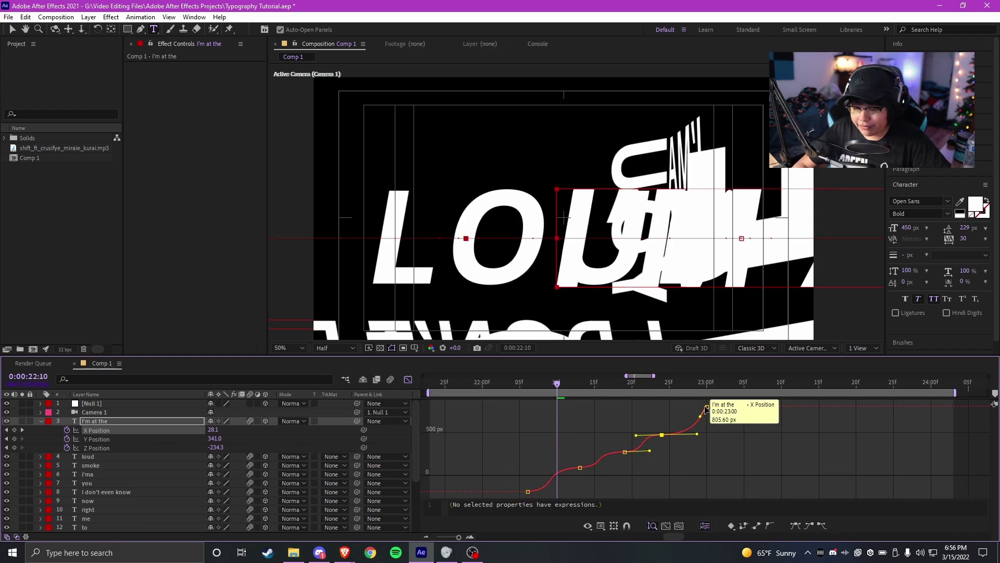
{"action": "left_click_drag", "start_coordinate": [706, 409], "coordinate": [693, 417]}
{"action": "scroll", "coordinate": [713, 453], "scroll_direction": "down", "scroll_amount": 3}
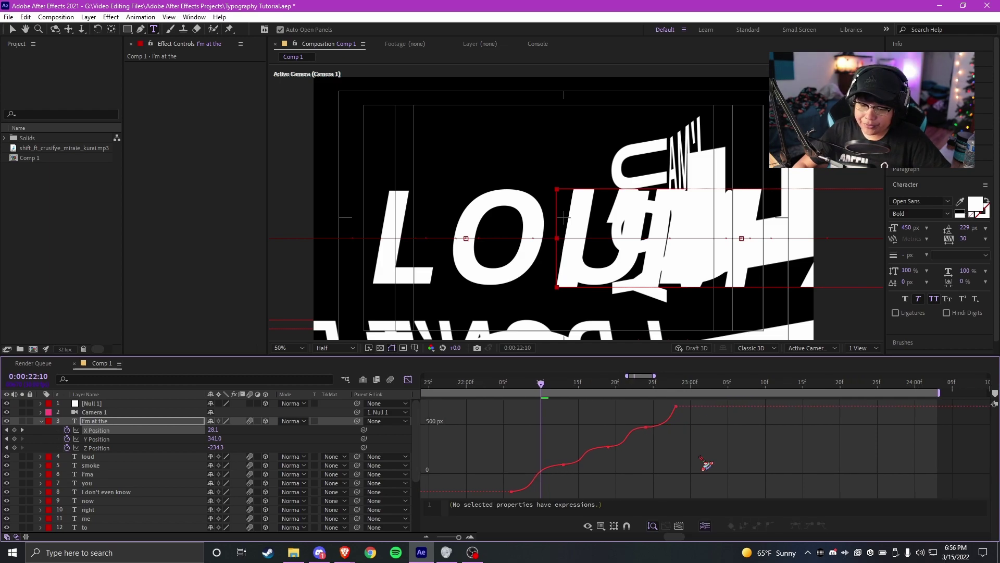
{"action": "scroll", "coordinate": [651, 417], "scroll_direction": "up", "scroll_amount": 3}
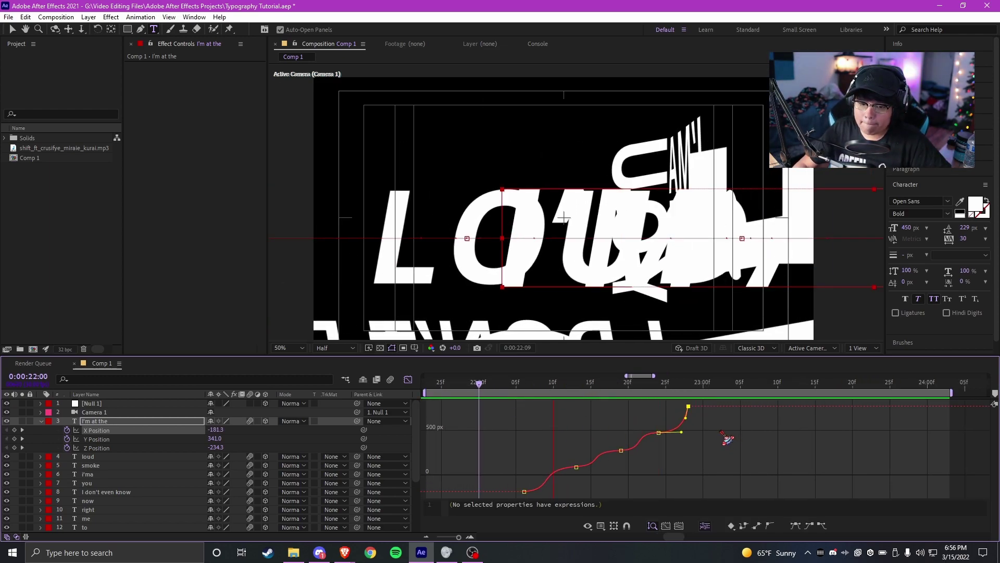
{"action": "mouse_move", "coordinate": [693, 384]}
{"action": "left_mouse_down"}
{"action": "mouse_move", "coordinate": [683, 384]}
{"action": "mouse_move", "coordinate": [692, 382]}
{"action": "left_mouse_up"}
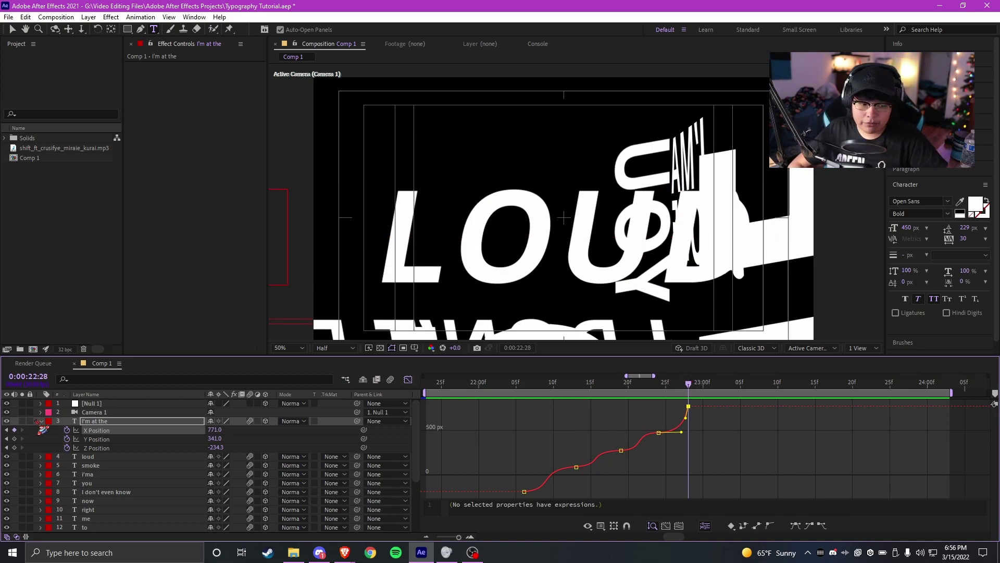
{"action": "left_click", "coordinate": [41, 421]}
{"action": "left_click", "coordinate": [408, 379]}
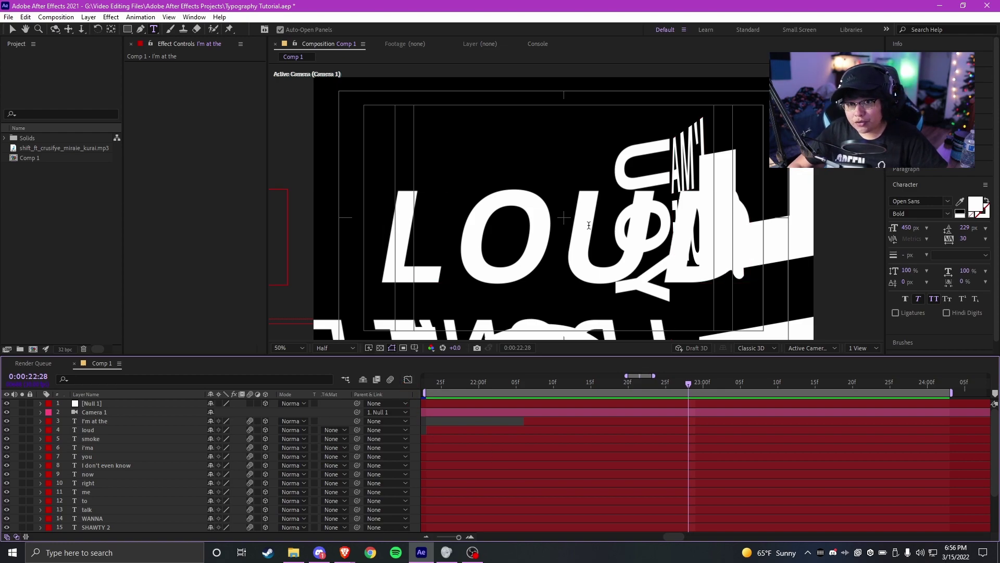
- Duplicate the "loud" layer, place the copy above "I'm at the", and make it start at about 22:12
{"action": "left_click", "coordinate": [108, 421]}
{"action": "left_click", "coordinate": [96, 431]}
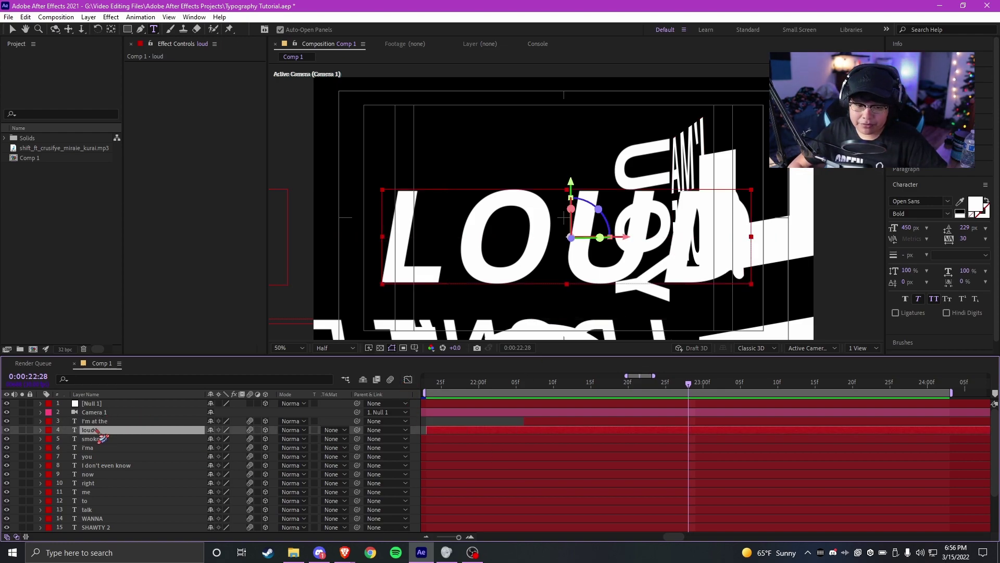
{"action": "key", "text": "ctrl+d"}
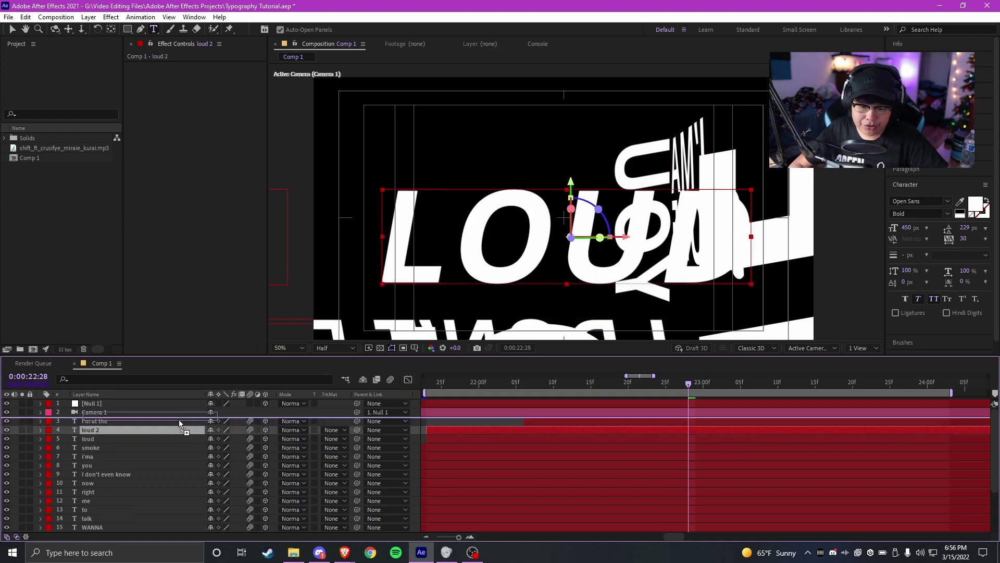
{"action": "key", "text": "ctrl+bracketright"}
{"action": "key", "text": "ctrl+shift+d"}
{"action": "left_click", "coordinate": [583, 430]}
{"action": "key", "text": "Delete"}
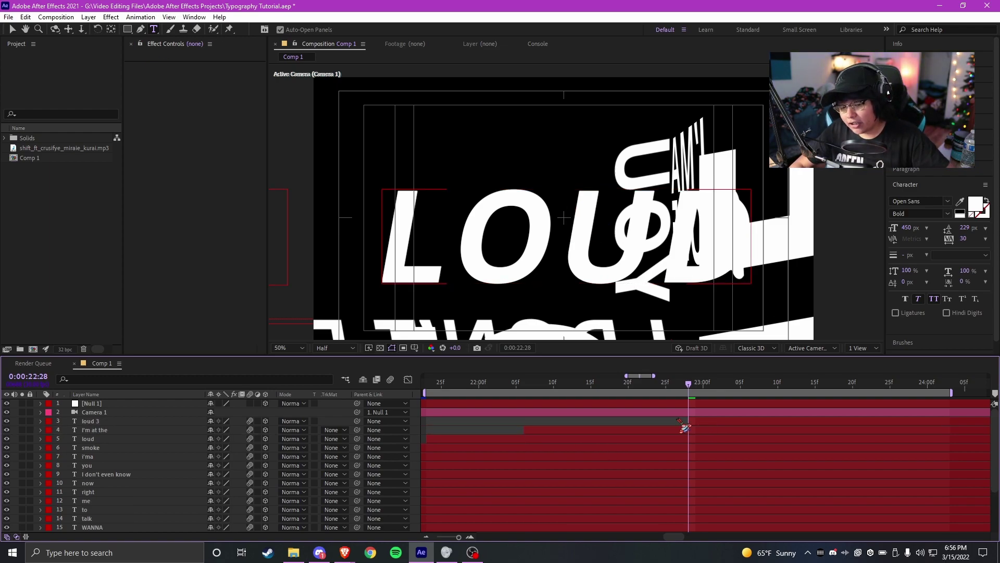
{"action": "left_click_drag", "start_coordinate": [691, 421], "coordinate": [583, 420]}
- Change the copy's text to "top" and set its Position to 405.1, 177.1, -1790.3, above the word "LOUD"
{"action": "double_click", "coordinate": [669, 422]}
{"action": "type", "text": "top"}
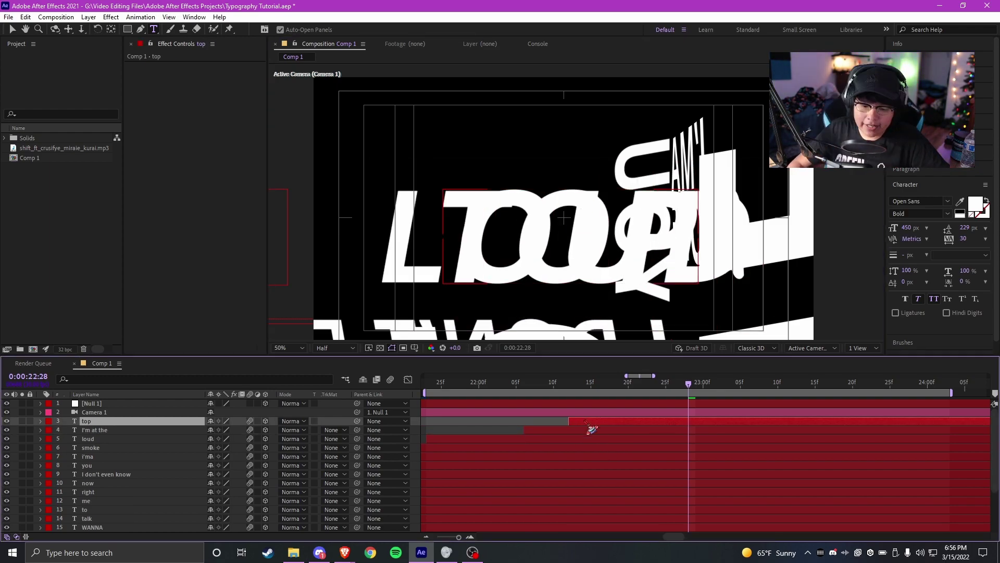
{"action": "key", "text": "Escape"}
{"action": "key", "text": "p"}
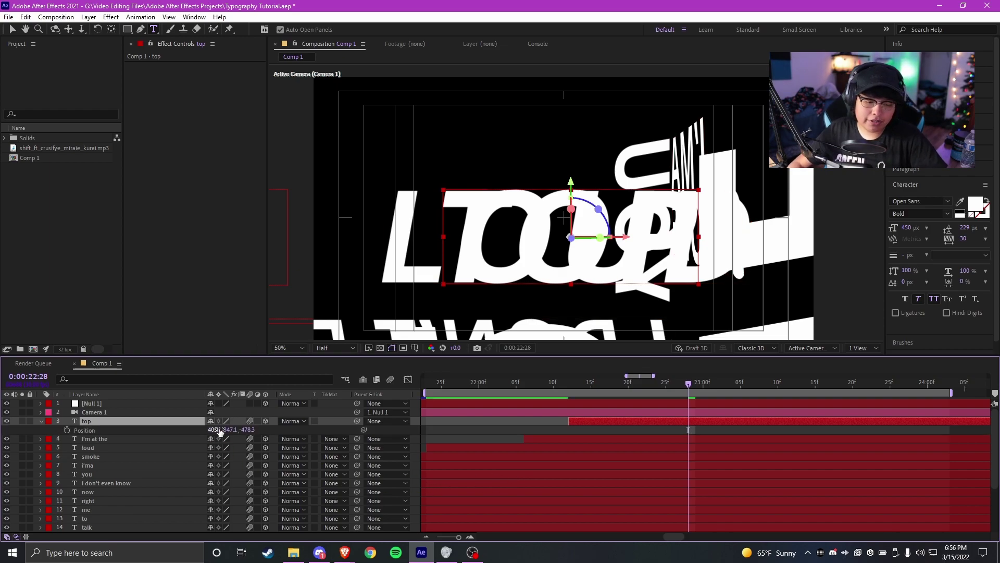
{"action": "left_click_drag", "start_coordinate": [249, 430], "coordinate": [214, 430]}
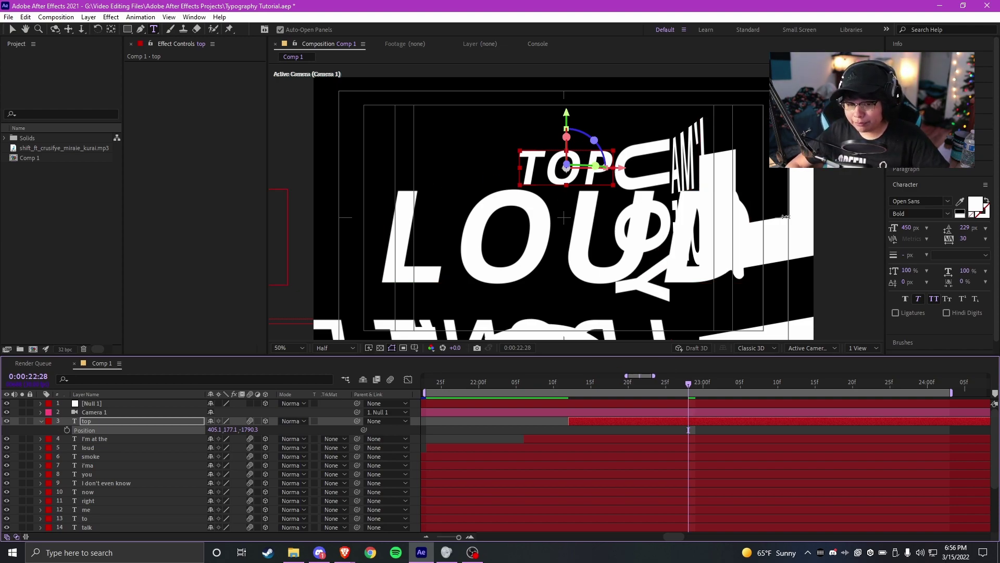
{"action": "left_click", "coordinate": [579, 345]}
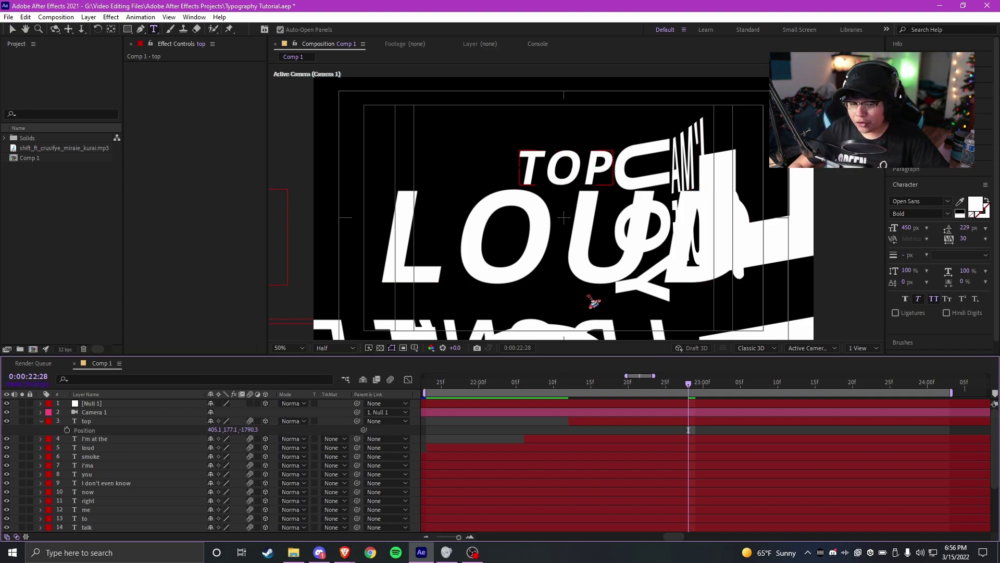
{"action": "key", "text": "v"}
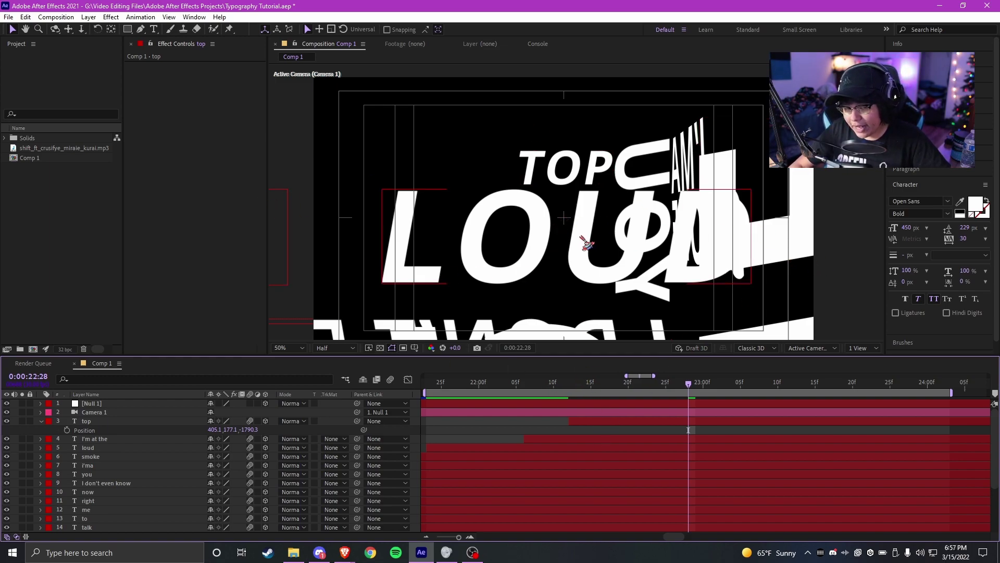
- Start the "top" layer at 22:23, separate its Position dimensions, and keyframe X, Y and Z Position there
{"action": "scroll", "coordinate": [585, 423], "scroll_direction": "down", "scroll_amount": 4}
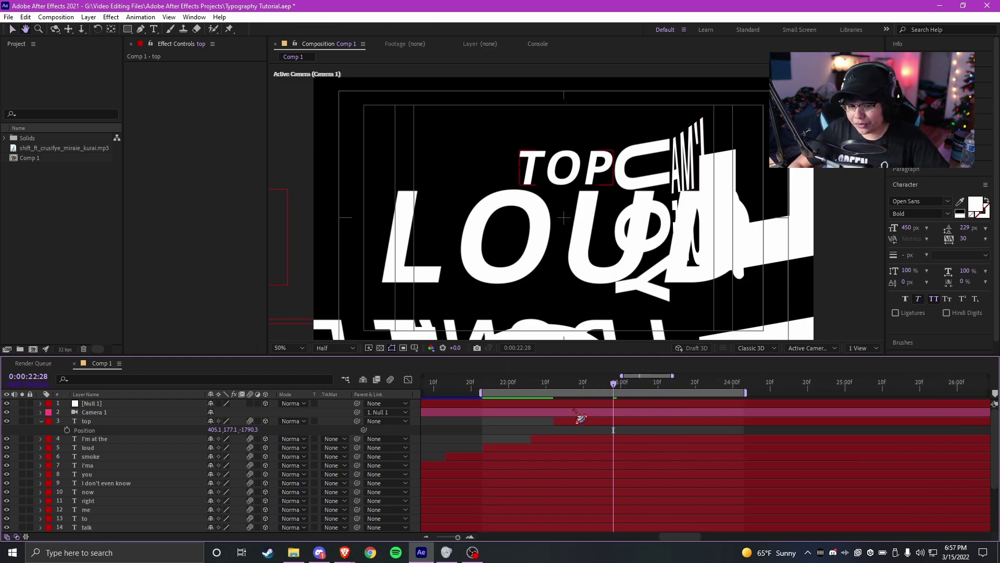
{"action": "left_click", "coordinate": [502, 385]}
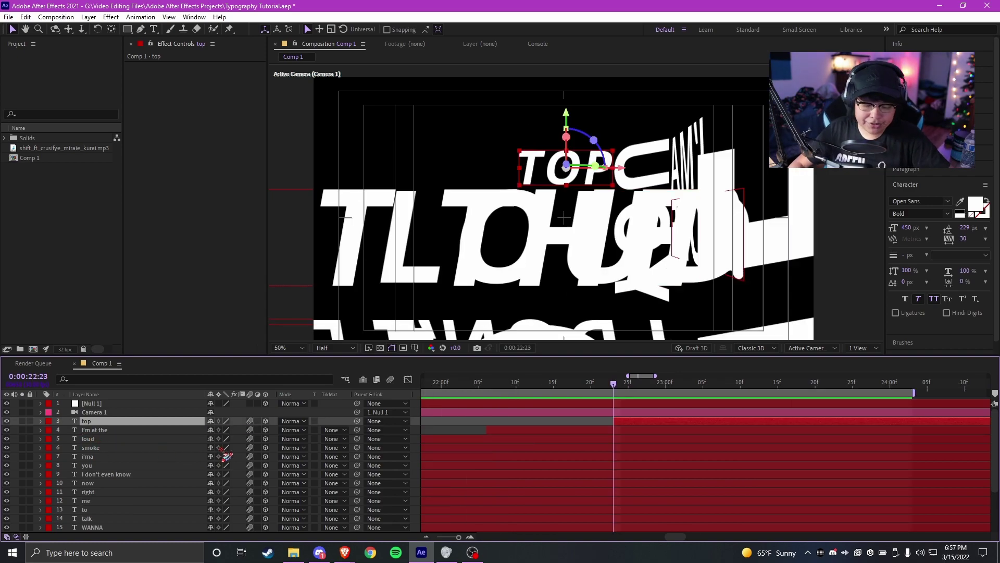
{"action": "key", "text": "p"}
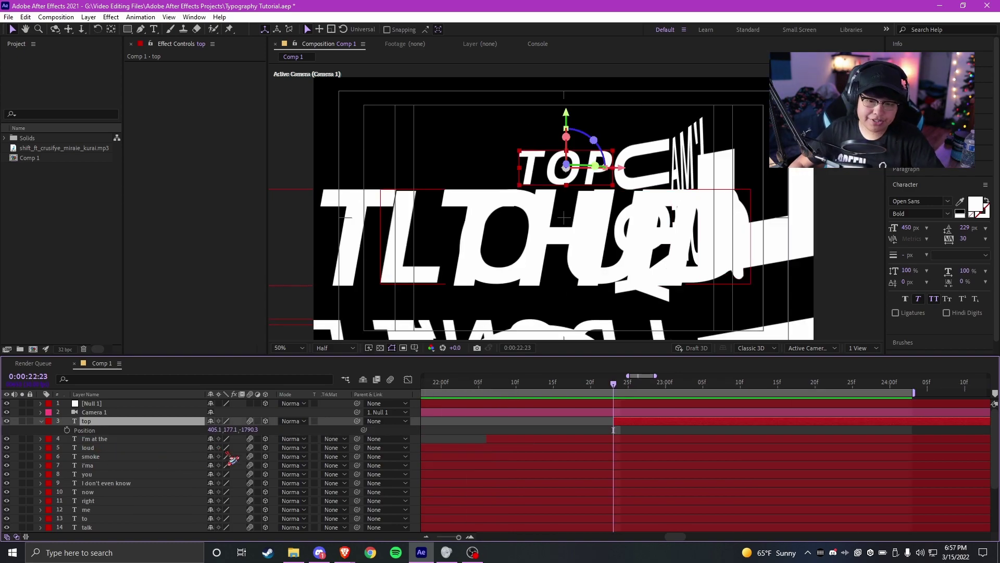
{"action": "left_click", "coordinate": [105, 430]}
{"action": "right_click", "coordinate": [136, 432]}
{"action": "left_click", "coordinate": [208, 300]}
{"action": "left_click", "coordinate": [633, 433]}
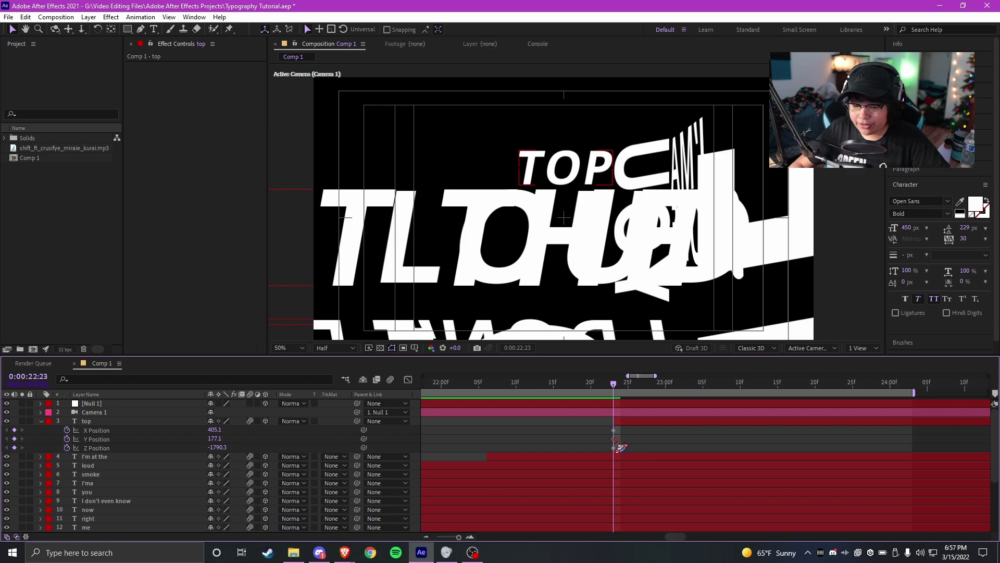
- Move the "top" layer's Y Position keyframe to about 22:29 and set Y Position to 783.1 at 22:23
{"action": "left_click_drag", "start_coordinate": [614, 438], "coordinate": [666, 438]}
{"action": "left_click_drag", "start_coordinate": [672, 389], "coordinate": [659, 396]}
{"action": "left_click_drag", "start_coordinate": [666, 438], "coordinate": [658, 439]}
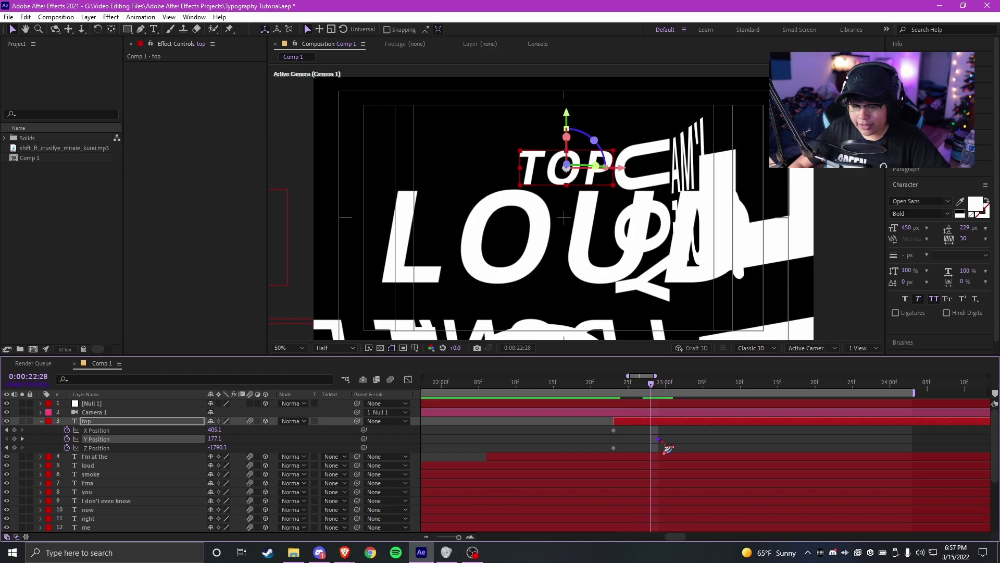
{"action": "left_click_drag", "start_coordinate": [646, 386], "coordinate": [614, 384]}
{"action": "left_click_drag", "start_coordinate": [214, 438], "coordinate": [529, 436]}
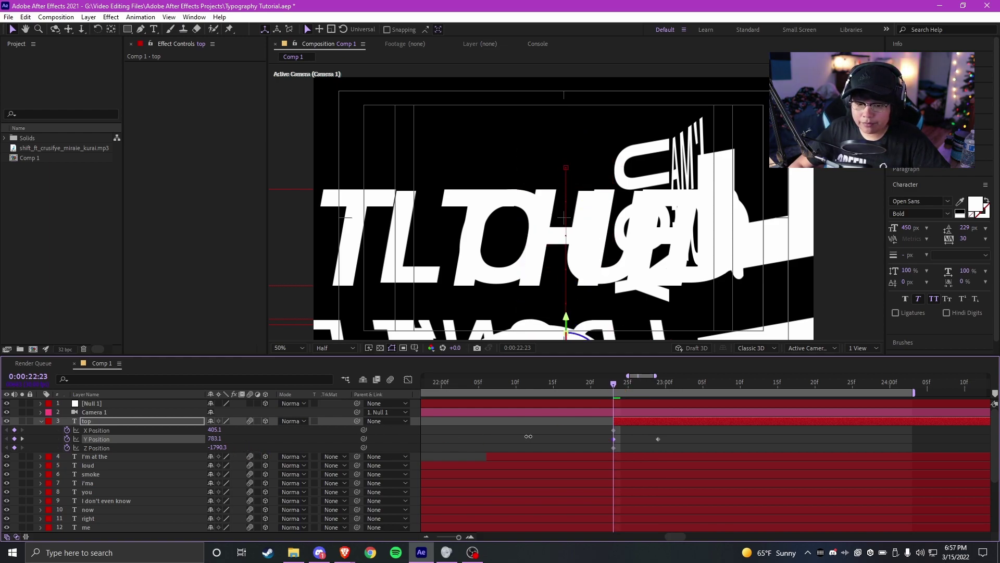
- Move the second Y Position keyframe to about 23:07, Easy Ease both keyframes, and reshape the curve for a fast rise with a long ease-out
{"action": "left_click_drag", "start_coordinate": [623, 394], "coordinate": [703, 393]}
{"action": "left_click_drag", "start_coordinate": [658, 438], "coordinate": [572, 441]}
{"action": "key", "text": "F9"}
{"action": "left_click", "coordinate": [408, 379]}
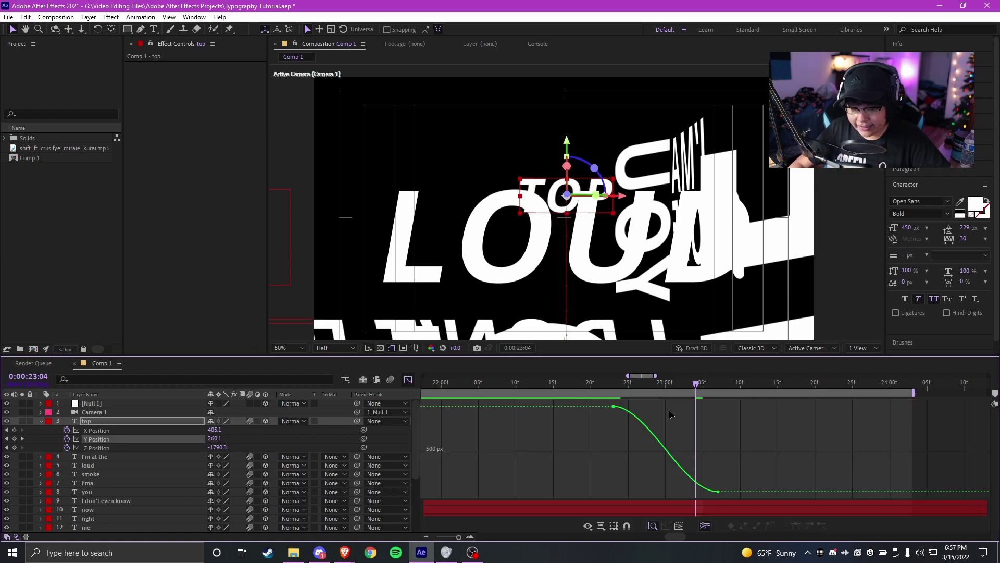
{"action": "left_click_drag", "start_coordinate": [763, 462], "coordinate": [589, 495]}
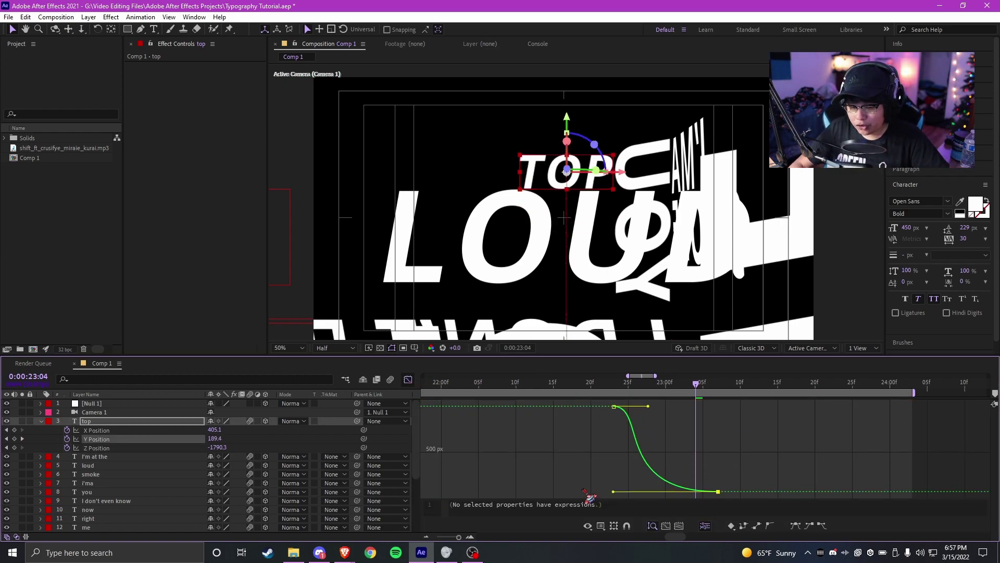
{"action": "scroll", "coordinate": [742, 467], "scroll_direction": "up", "scroll_amount": 2}
{"action": "left_click", "coordinate": [556, 386]}
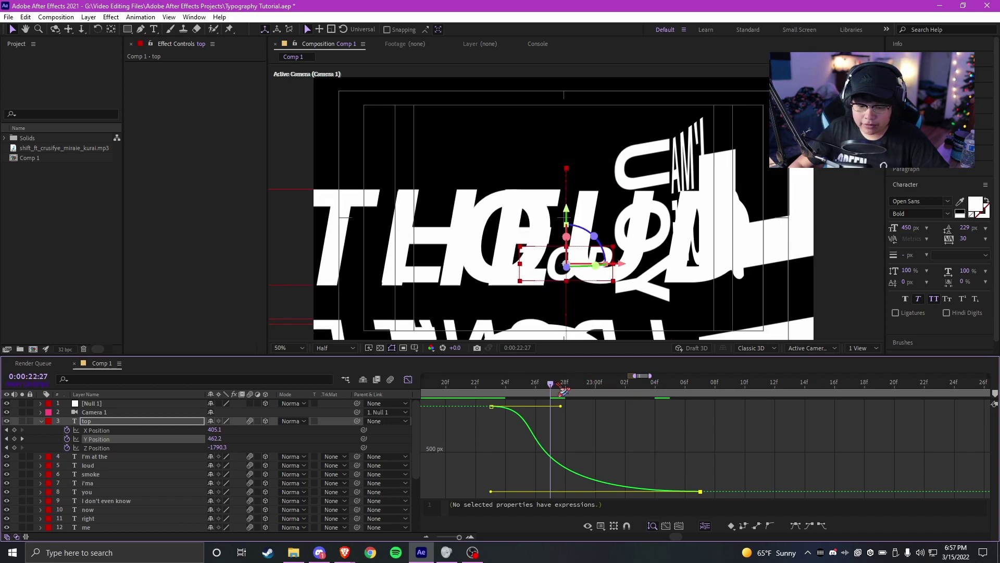
- Add a Y Position keyframe to the "top" layer at 22:27, lower it to about 231 px for a smooth settle, and preview the motion
{"action": "left_click", "coordinate": [15, 439]}
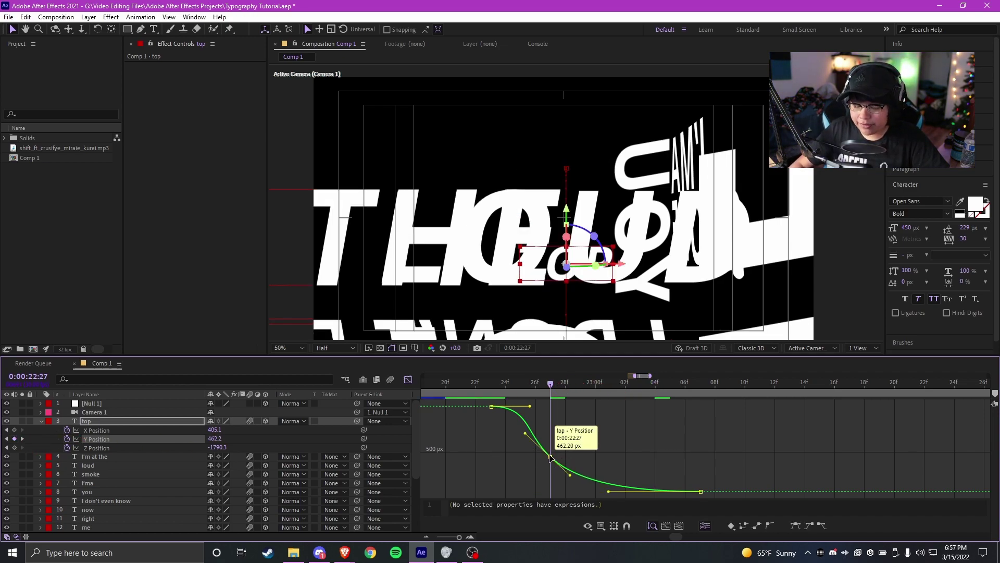
{"action": "left_click_drag", "start_coordinate": [552, 461], "coordinate": [552, 478]}
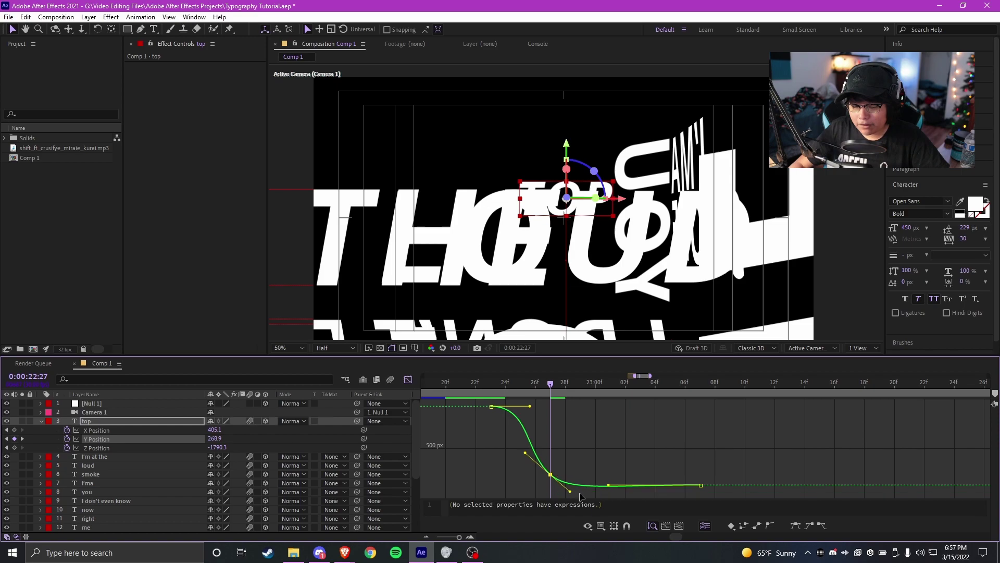
{"action": "left_click_drag", "start_coordinate": [579, 382], "coordinate": [640, 391]}
{"action": "key", "text": "grave"}
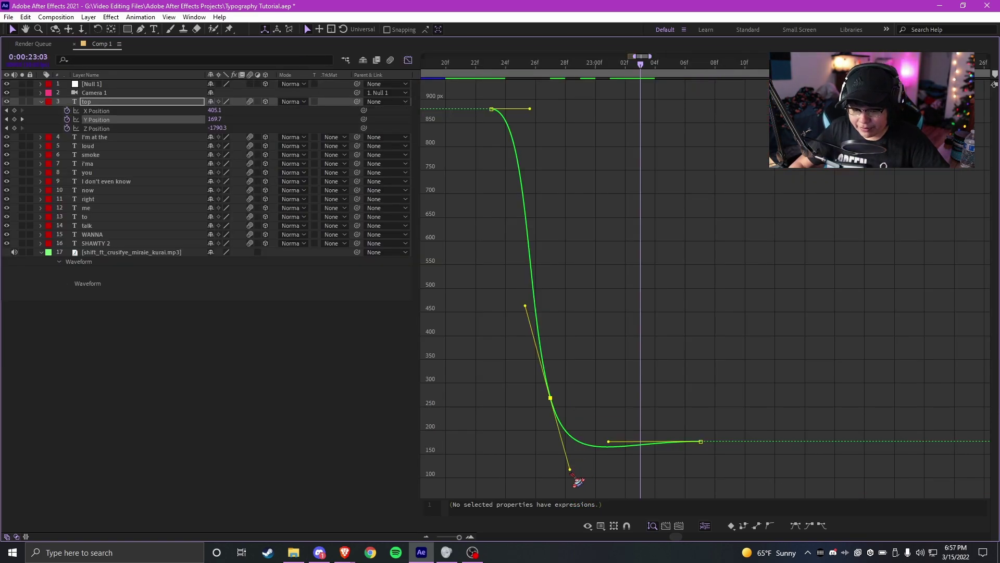
{"action": "left_click_drag", "start_coordinate": [550, 421], "coordinate": [553, 440]}
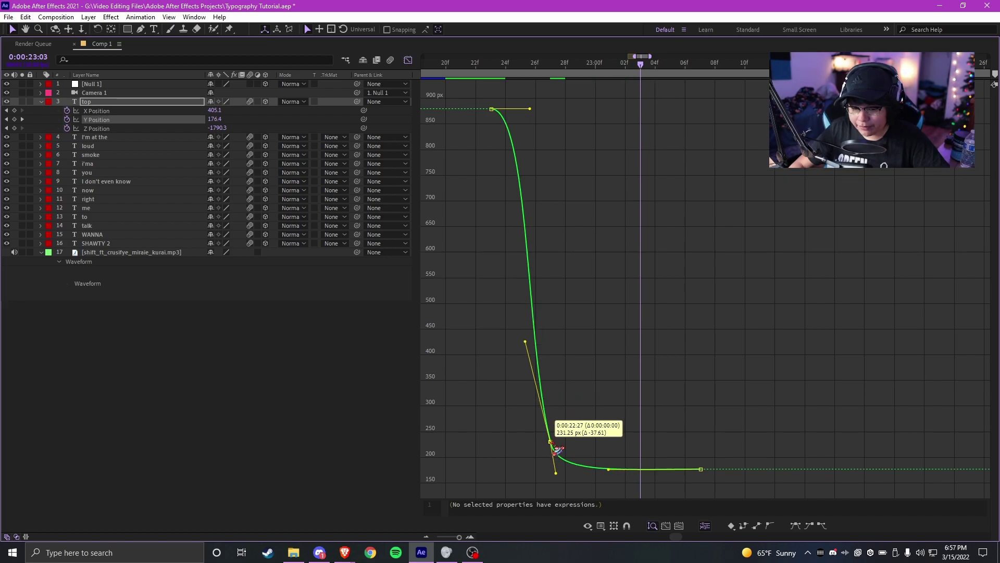
{"action": "key", "text": "grave"}
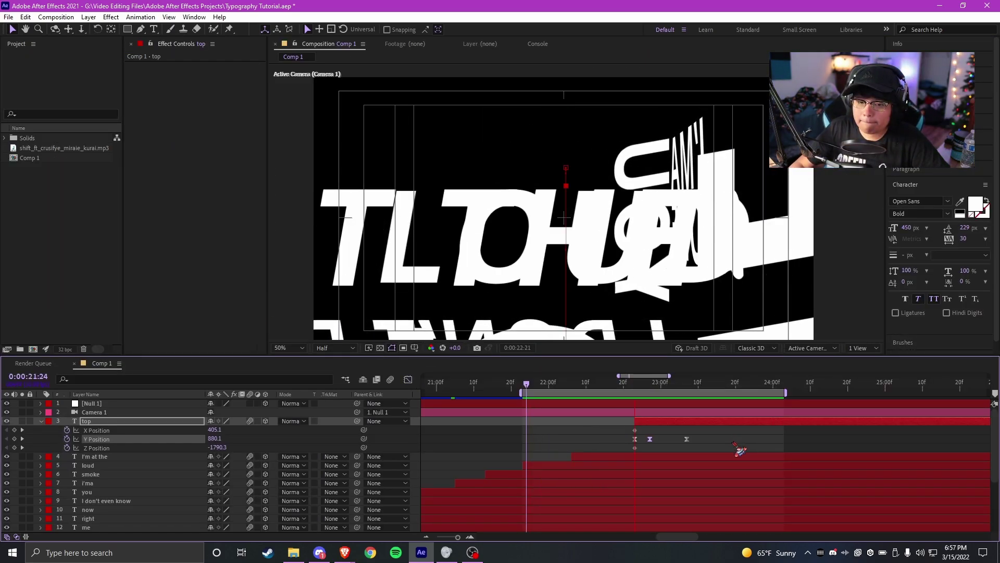
{"action": "key", "text": "space"}
{"action": "left_click", "coordinate": [41, 421]}
{"action": "scroll", "coordinate": [701, 447], "scroll_direction": "down", "scroll_amount": 4}
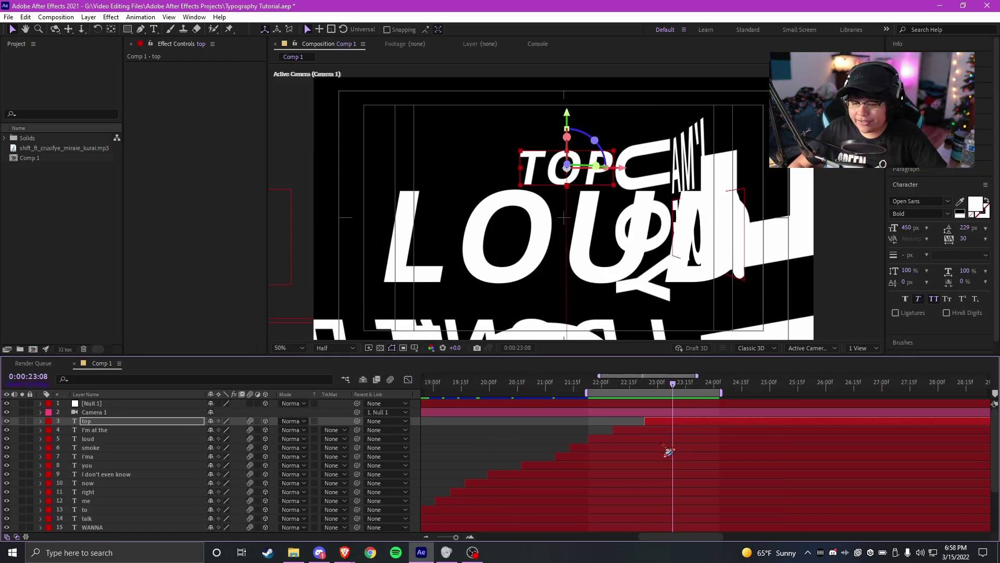
- Lengthen the work area to about 25:17 and keyframe Null 1's X, Y and Z Position and all three rotations at 23:08
{"action": "left_click", "coordinate": [671, 414]}
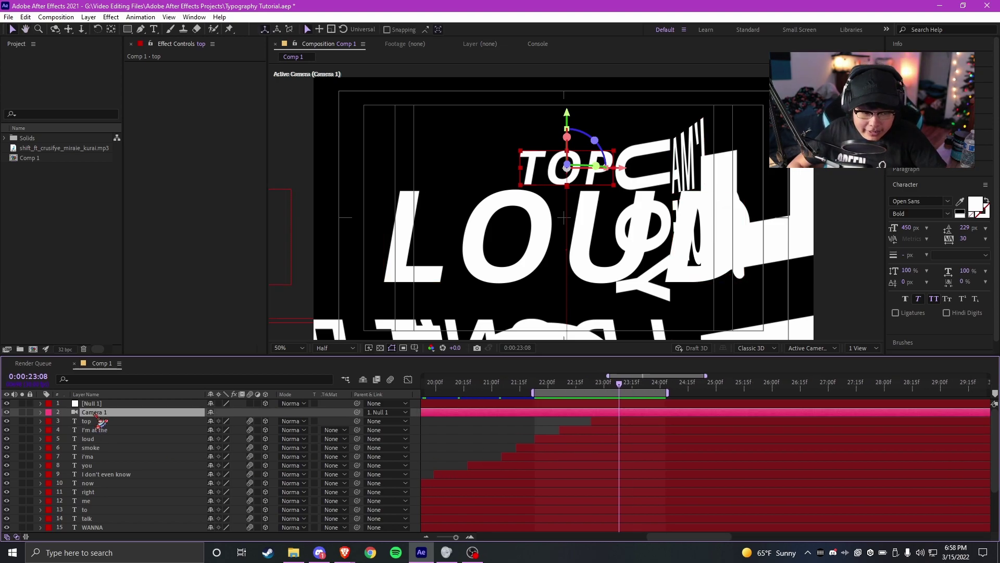
{"action": "left_click", "coordinate": [664, 404]}
{"action": "key", "text": "u"}
{"action": "scroll", "coordinate": [672, 407], "scroll_direction": "up", "scroll_amount": 3}
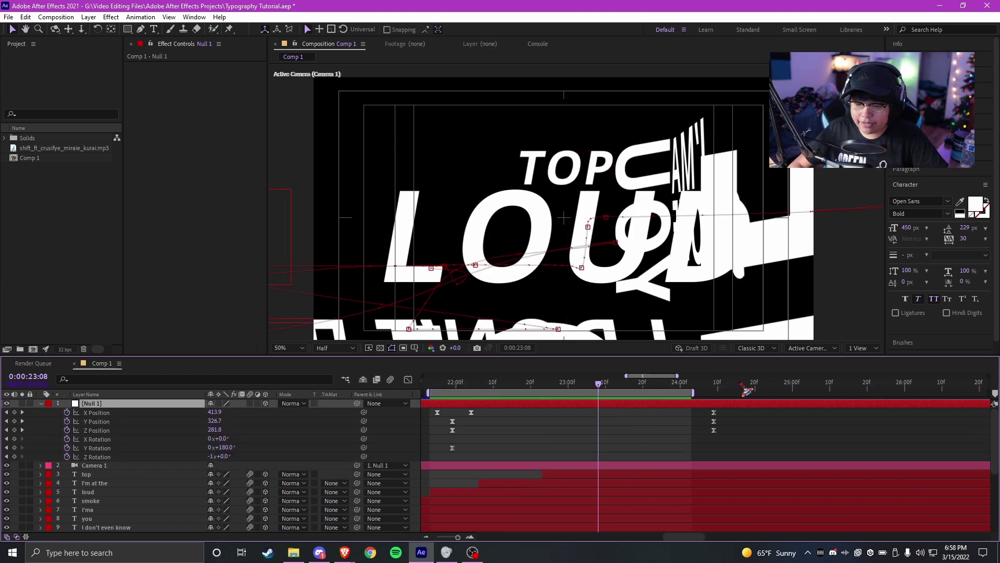
{"action": "left_click_drag", "start_coordinate": [687, 393], "coordinate": [838, 391]}
{"action": "key", "text": "minus"}
{"action": "left_click", "coordinate": [532, 385]}
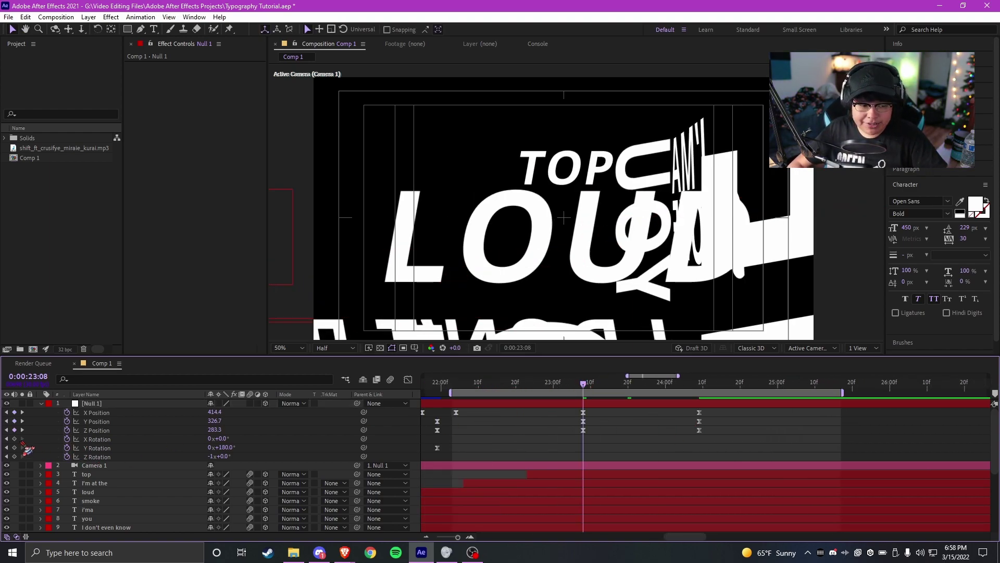
{"action": "key", "text": "alt+shift+r"}
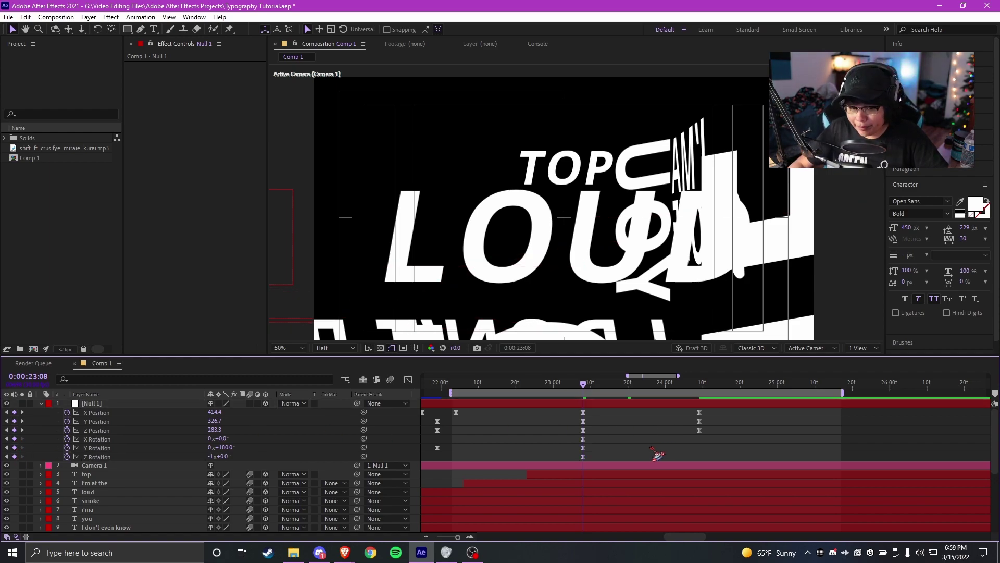
- Add an X Rotation keyframe of 0° to Null 1 at 23:17
{"action": "left_click_drag", "start_coordinate": [611, 384], "coordinate": [617, 384]}
{"action": "left_click_drag", "start_coordinate": [220, 440], "coordinate": [212, 442]}
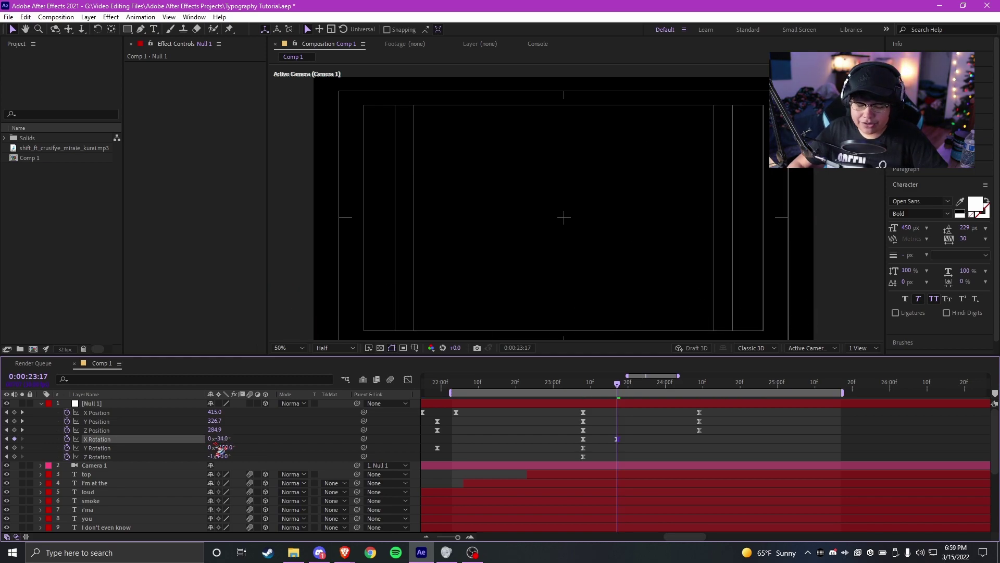
{"action": "type", "text": "0"}
{"action": "key", "text": "Return"}
{"action": "left_click", "coordinate": [648, 408]}
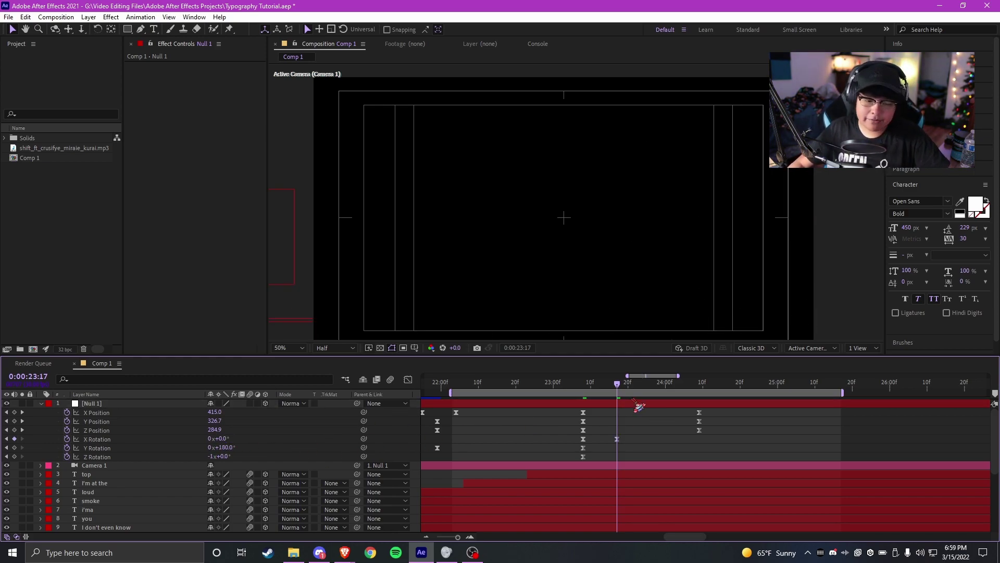
- Try an X Rotation of 90° for Null 1 at 23:17
{"action": "left_click_drag", "start_coordinate": [590, 386], "coordinate": [618, 388]}
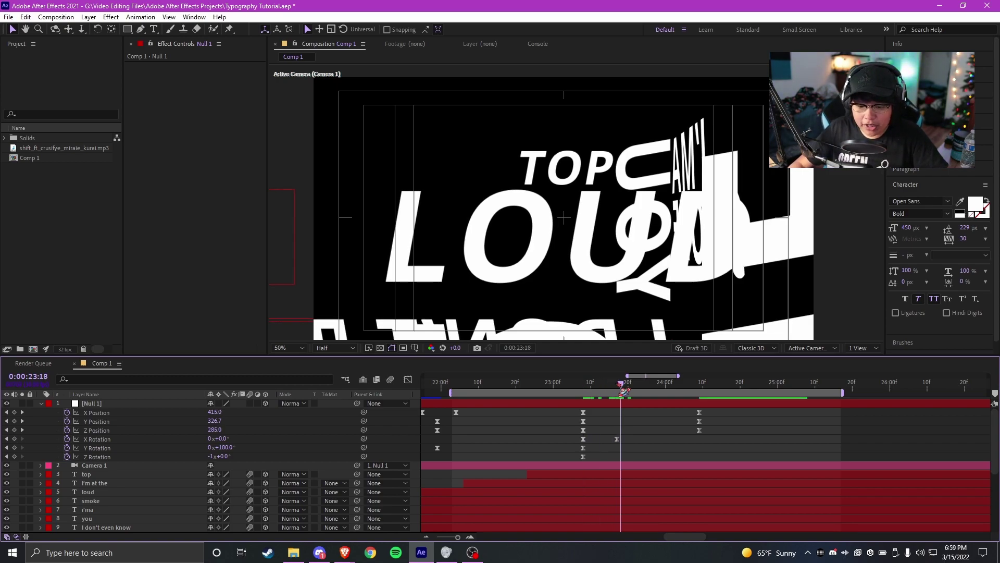
{"action": "left_click", "coordinate": [223, 439]}
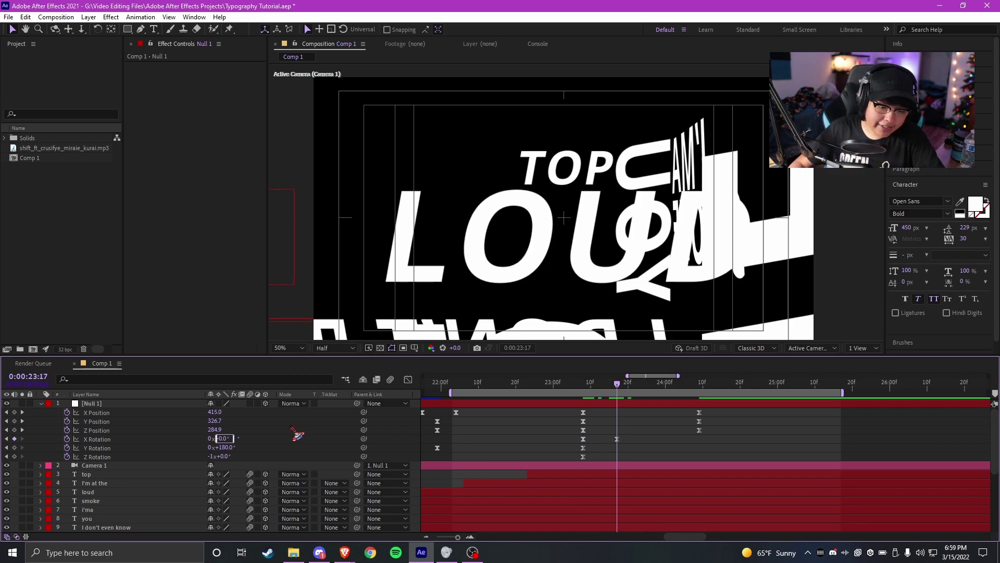
{"action": "left_click", "coordinate": [224, 448]}
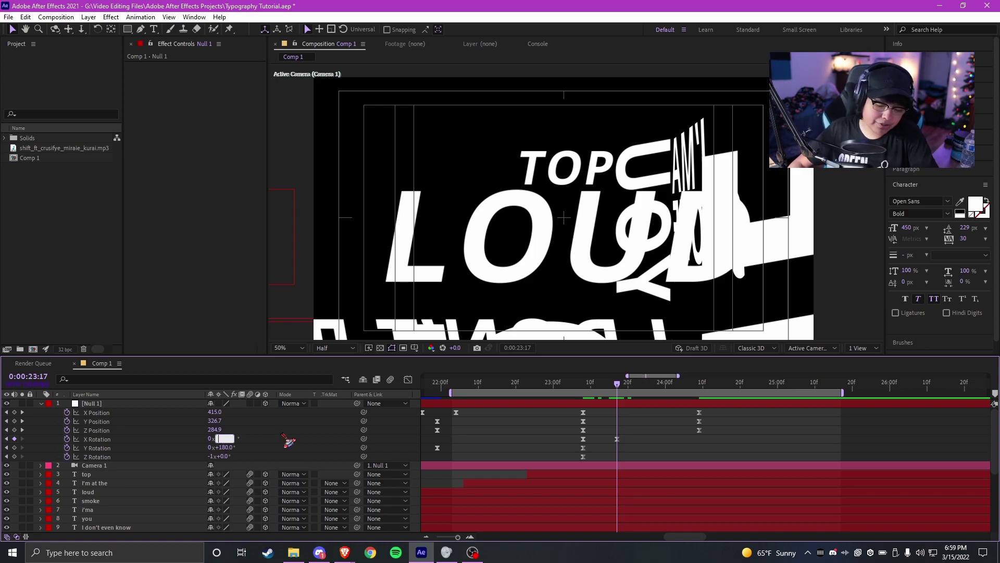
{"action": "type", "text": "90"}
{"action": "key", "text": "Return"}
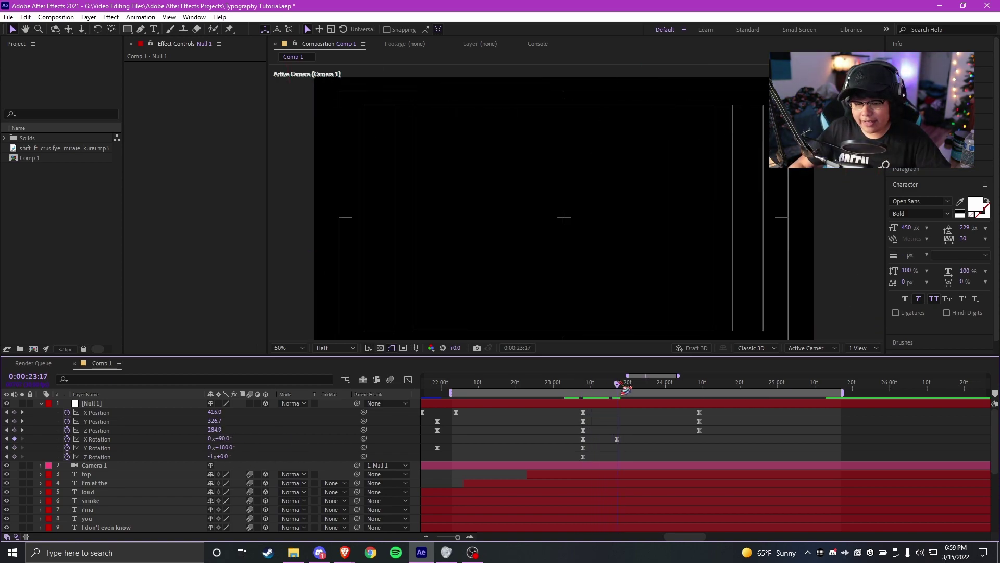
- Set Null 1's X Rotation to -90° at 23:17 and check the tilted camera view
{"action": "left_click", "coordinate": [223, 439]}
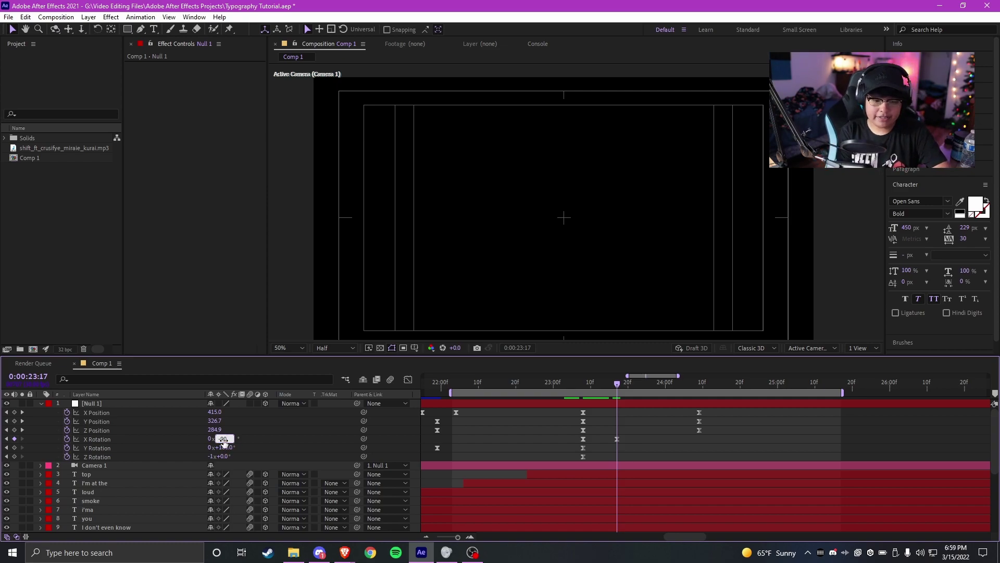
{"action": "left_click", "coordinate": [573, 386]}
{"action": "left_click", "coordinate": [617, 386]}
{"action": "scroll", "coordinate": [575, 228], "scroll_direction": "down", "scroll_amount": 8}
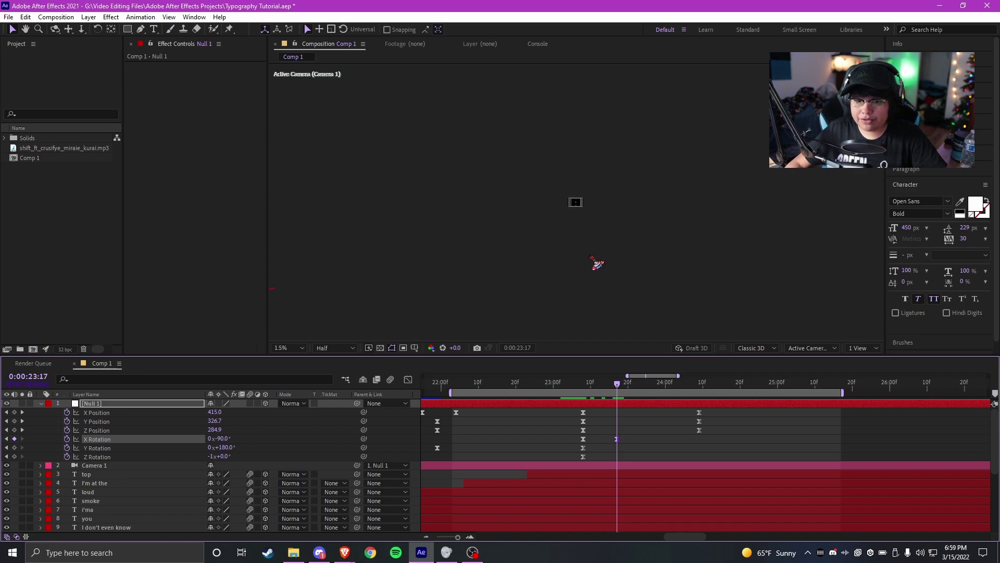
{"action": "left_click_drag", "start_coordinate": [635, 217], "coordinate": [636, 216]}
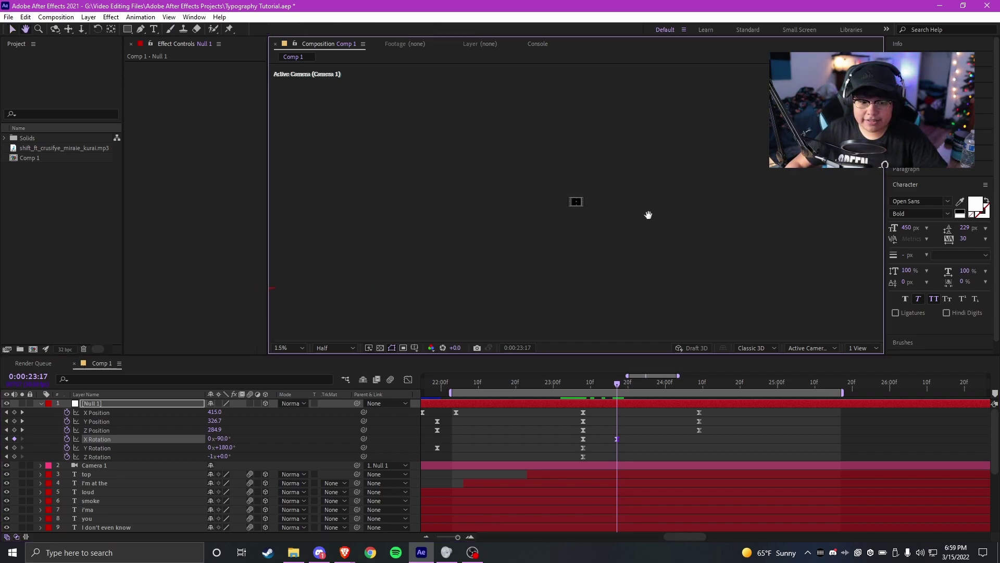
{"action": "key", "text": "v"}
{"action": "scroll", "coordinate": [581, 211], "scroll_direction": "up", "scroll_amount": 15}
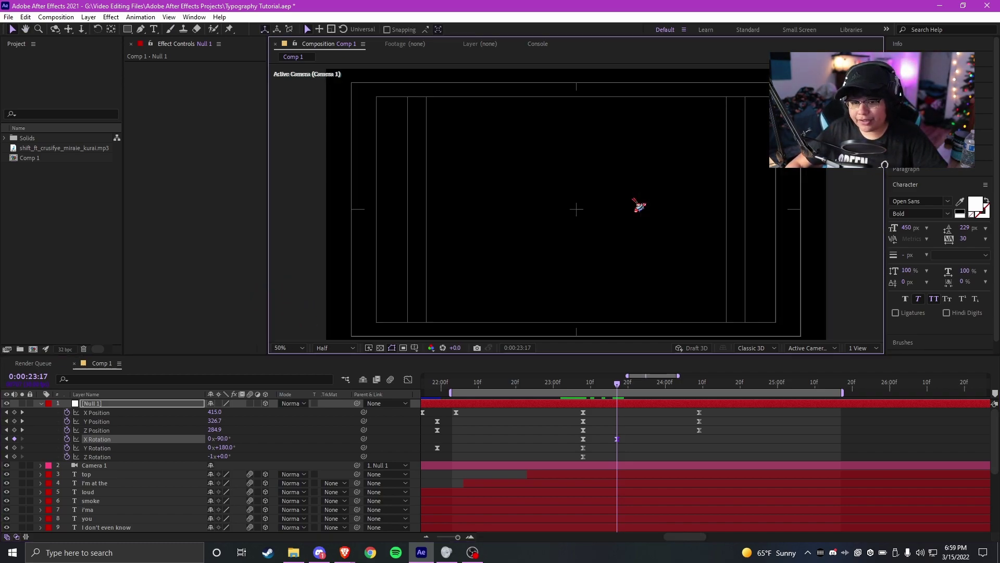
{"action": "scroll", "coordinate": [610, 291], "scroll_direction": "down", "scroll_amount": 1}
{"action": "left_click_drag", "start_coordinate": [560, 392], "coordinate": [624, 390]}
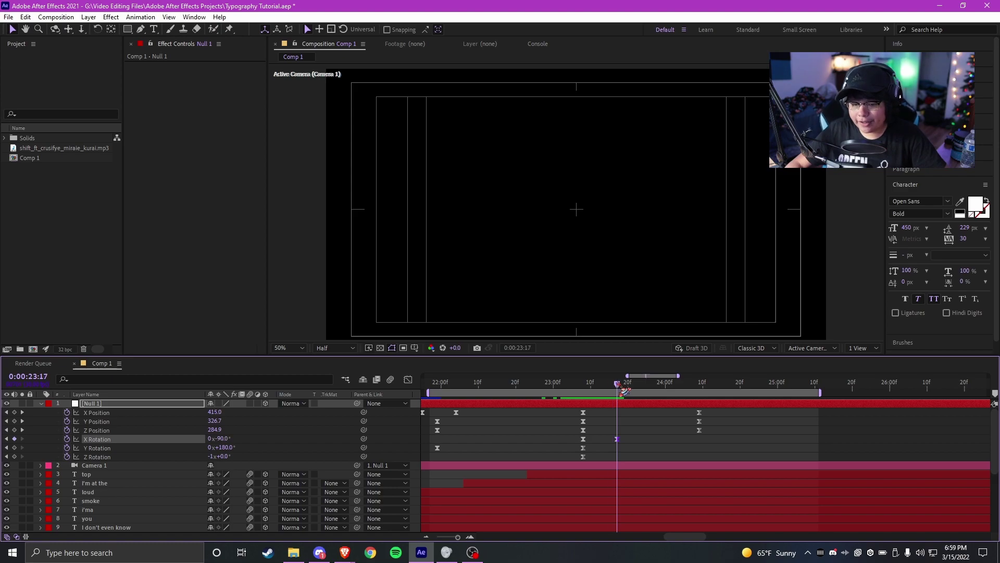
{"action": "key", "text": "u"}
- Duplicate the "loud" layer, place the copy above "top" in the layer stack, and trim its start to about 23:05
{"action": "left_click", "coordinate": [97, 430]}
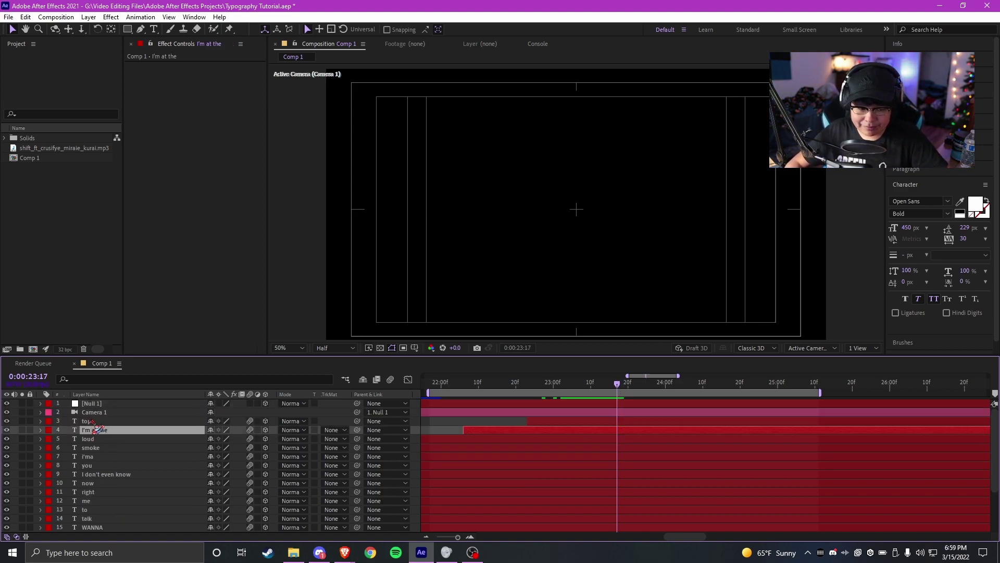
{"action": "left_click", "coordinate": [573, 385]}
{"action": "left_click", "coordinate": [99, 438]}
{"action": "key", "text": "ctrl+d"}
{"action": "left_click_drag", "start_coordinate": [105, 440], "coordinate": [107, 422]}
{"action": "key", "text": "alt+bracketleft"}
{"action": "left_click", "coordinate": [602, 386]}
{"action": "key", "text": "ctrl+t"}
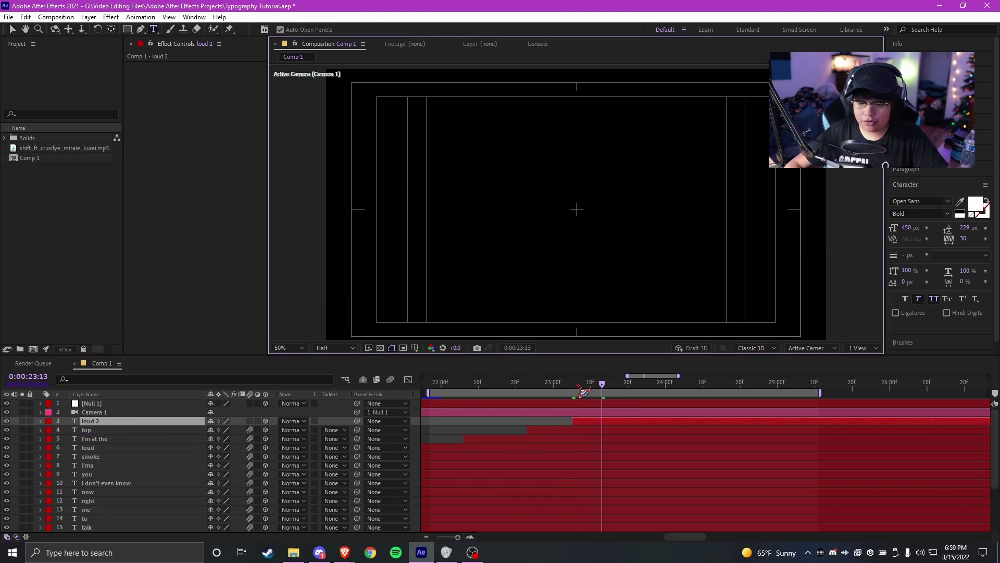
- Move the "loud 2" layer upward in 3D space until it sits near the centre of the tilted camera view at 23:19
{"action": "left_click", "coordinate": [573, 386]}
{"action": "key", "text": "v"}
{"action": "left_click_drag", "start_coordinate": [585, 174], "coordinate": [591, 50]}
{"action": "left_click_drag", "start_coordinate": [589, 393], "coordinate": [598, 387]}
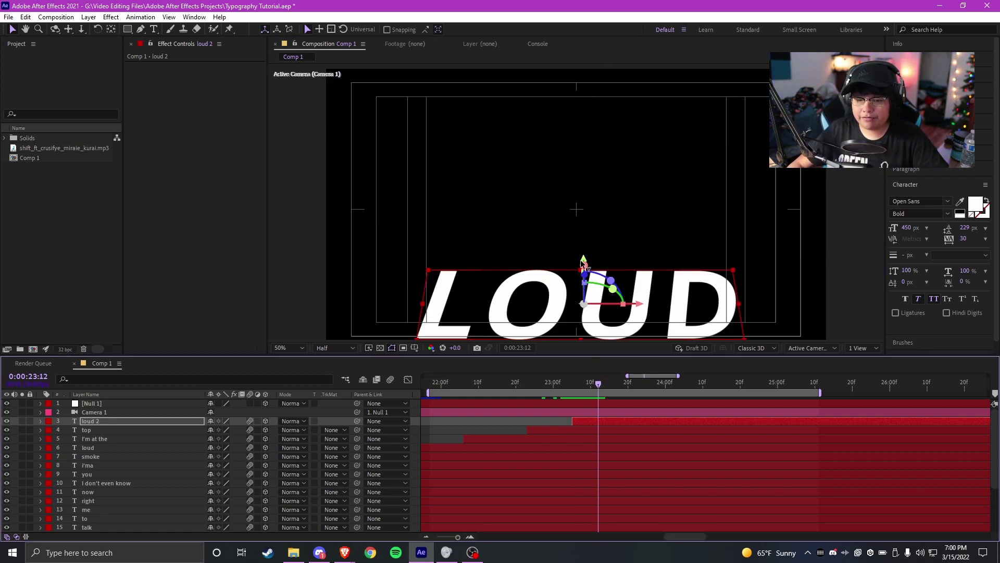
{"action": "left_click_drag", "start_coordinate": [582, 245], "coordinate": [584, 82]}
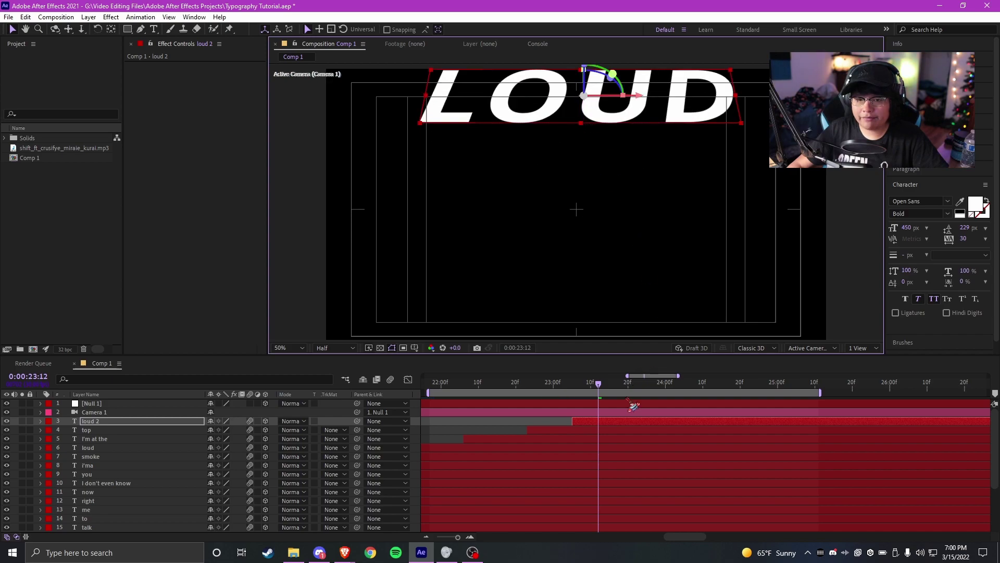
{"action": "mouse_move", "coordinate": [607, 391]}
{"action": "left_mouse_down"}
{"action": "mouse_move", "coordinate": [599, 394]}
{"action": "mouse_move", "coordinate": [616, 395]}
{"action": "left_mouse_up"}
{"action": "mouse_move", "coordinate": [586, 266]}
{"action": "left_mouse_down"}
{"action": "mouse_move", "coordinate": [578, 158]}
{"action": "mouse_move", "coordinate": [586, 282]}
{"action": "left_mouse_up"}
{"action": "left_click_drag", "start_coordinate": [622, 392], "coordinate": [632, 391]}
- Set the "loud 2" layer's X Rotation to -90° so it faces the tilted camera
{"action": "key", "text": "r"}
{"action": "left_click_drag", "start_coordinate": [223, 456], "coordinate": [131, 447]}
{"action": "key", "text": "ctrl+z"}
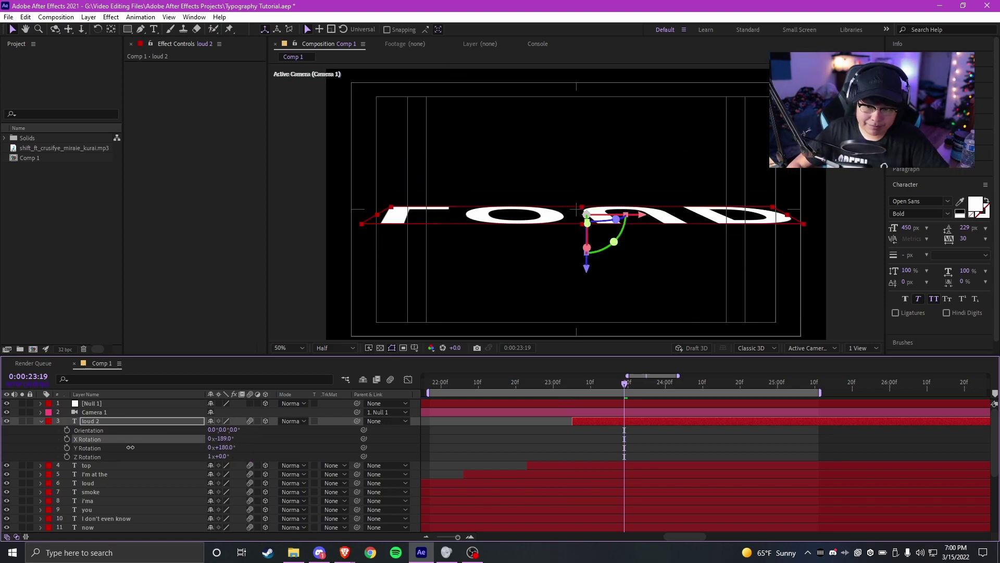
{"action": "key", "text": "ctrl+z"}
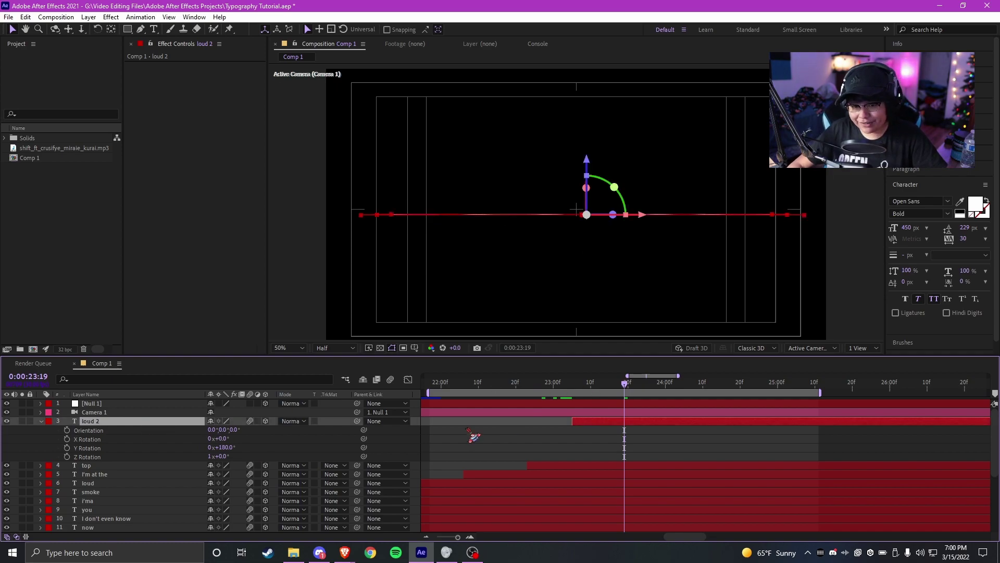
{"action": "left_click_drag", "start_coordinate": [226, 439], "coordinate": [247, 449]}
{"action": "type", "text": "-90"}
{"action": "key", "text": "Return"}
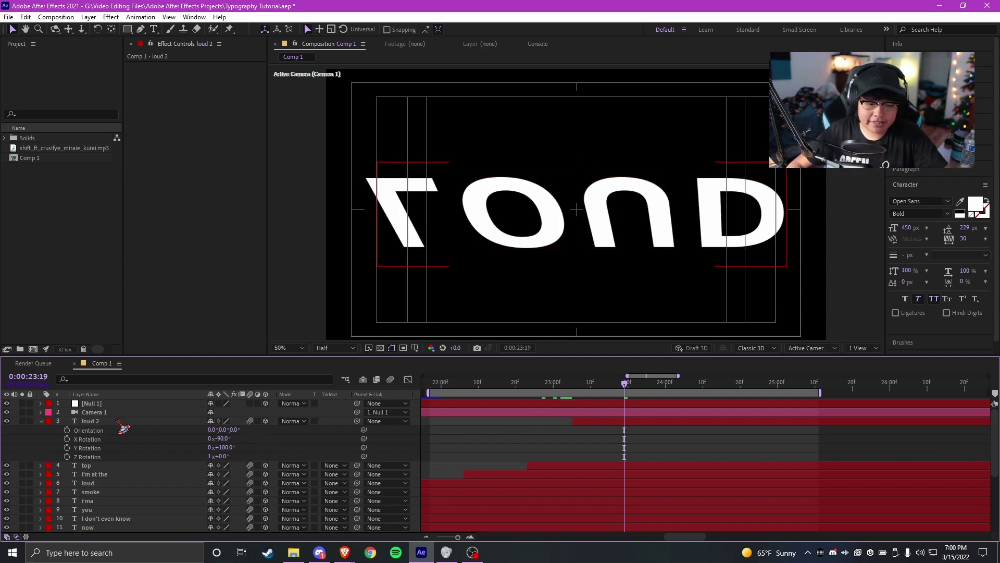
- Replace the "loud 2" layer's text with "and you're like"
{"action": "double_click", "coordinate": [115, 422]}
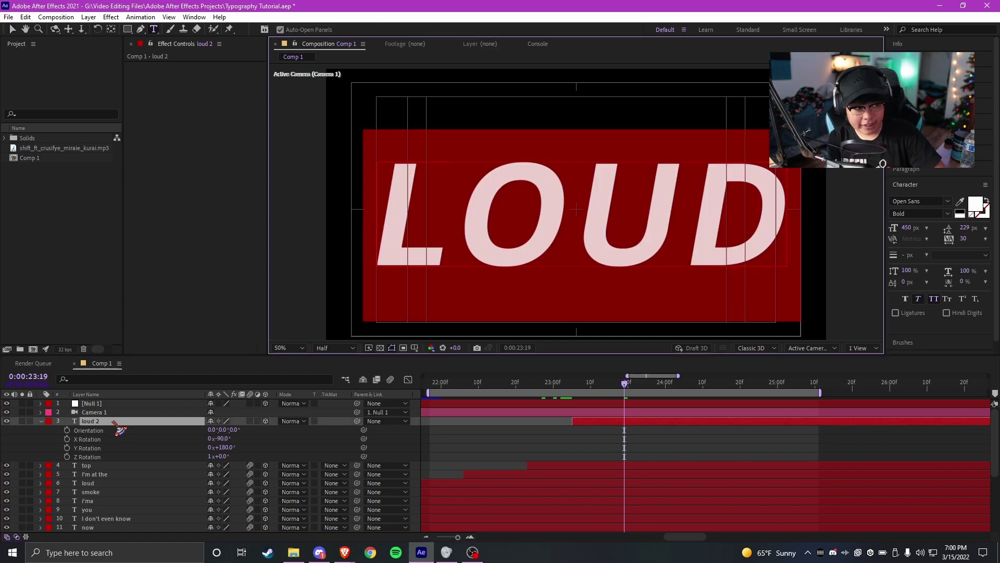
{"action": "type", "text": "and you're like"}
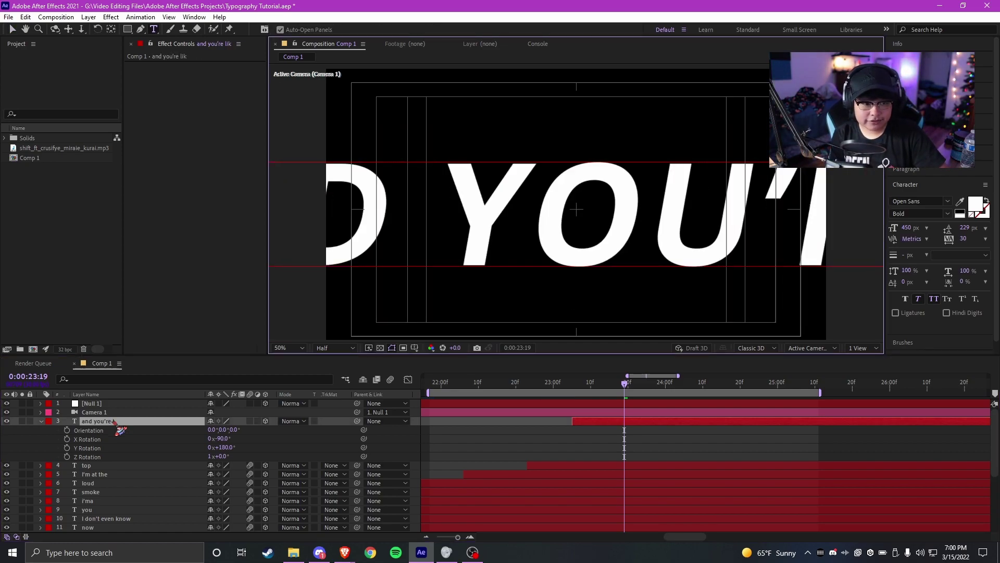
{"action": "key", "text": "Escape"}
- Set the "and you're like" layer's Position to 405.1, -1655.9, 280.4 so the whole phrase fits the frame
{"action": "key", "text": "p"}
{"action": "left_click_drag", "start_coordinate": [237, 433], "coordinate": [276, 432]}
{"action": "key", "text": "ctrl+z"}
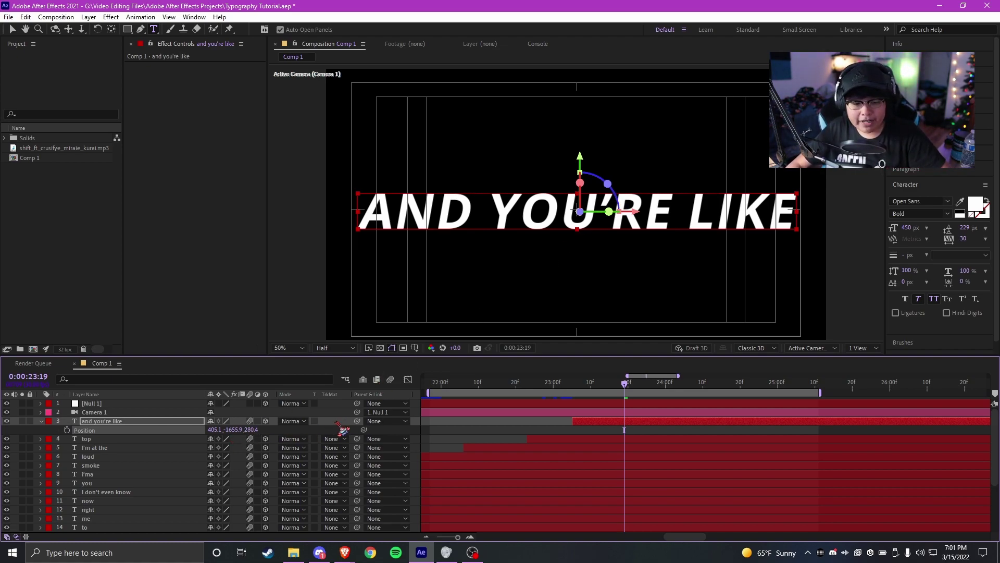
{"action": "left_click_drag", "start_coordinate": [251, 429], "coordinate": [41, 431]}
{"action": "key", "text": "p"}
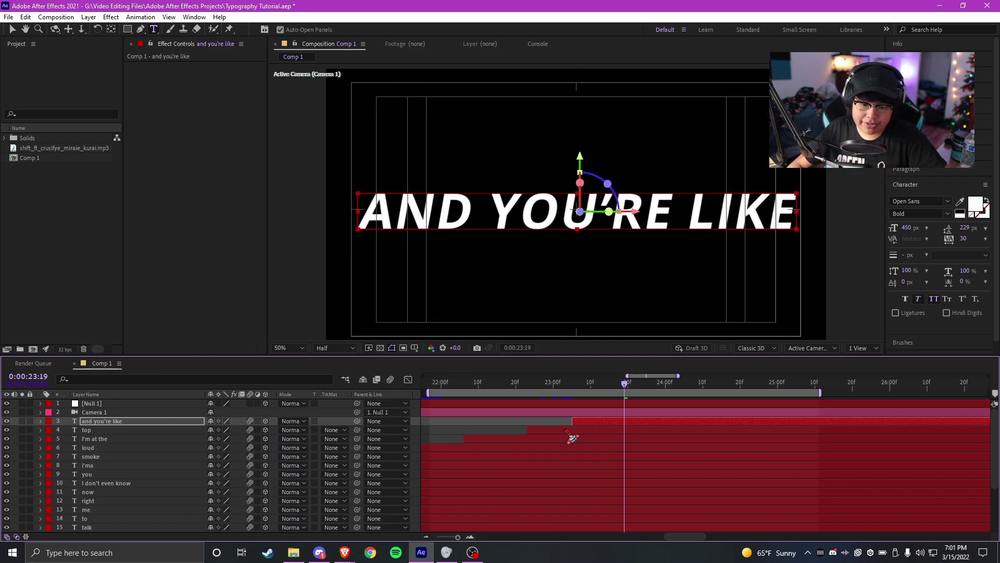
- Preview the camera move from 21:29 through 23:17 to check how "and you're like" comes into view
{"action": "scroll", "coordinate": [566, 432], "scroll_direction": "down", "scroll_amount": 2}
{"action": "left_click", "coordinate": [500, 387]}
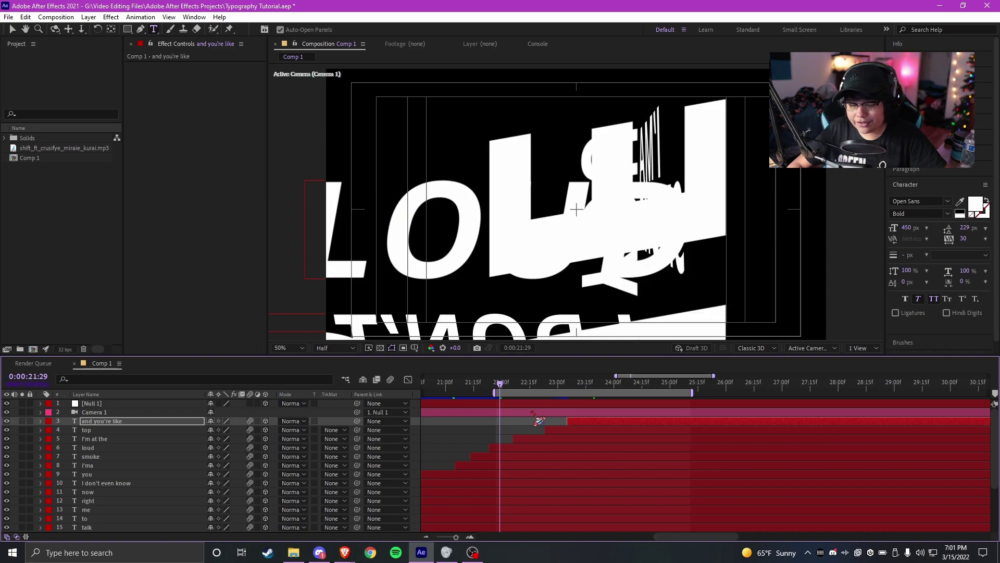
{"action": "left_click", "coordinate": [590, 414]}
{"action": "scroll", "coordinate": [636, 446], "scroll_direction": "right", "scroll_amount": 1}
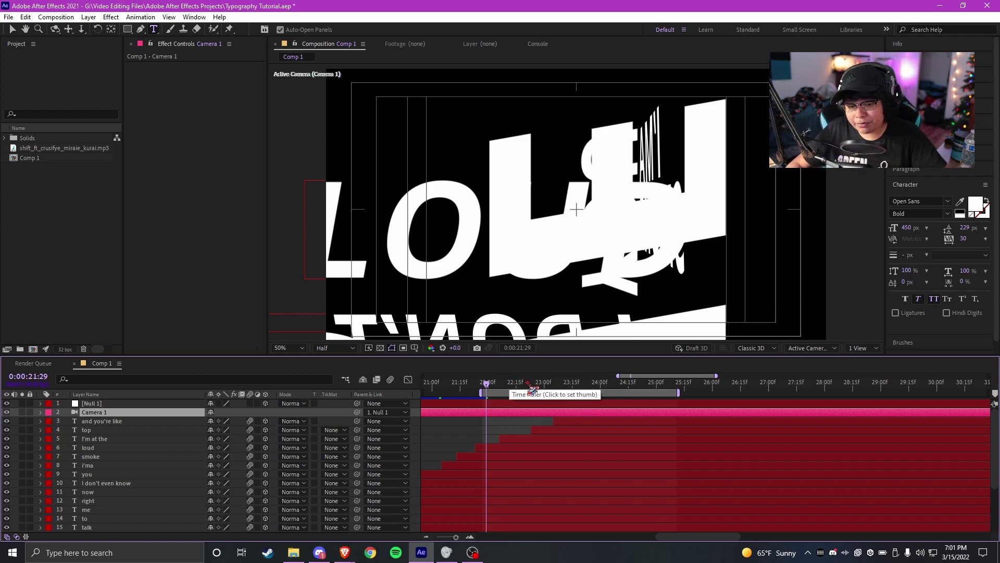
{"action": "scroll", "coordinate": [491, 389], "scroll_direction": "up", "scroll_amount": 1}
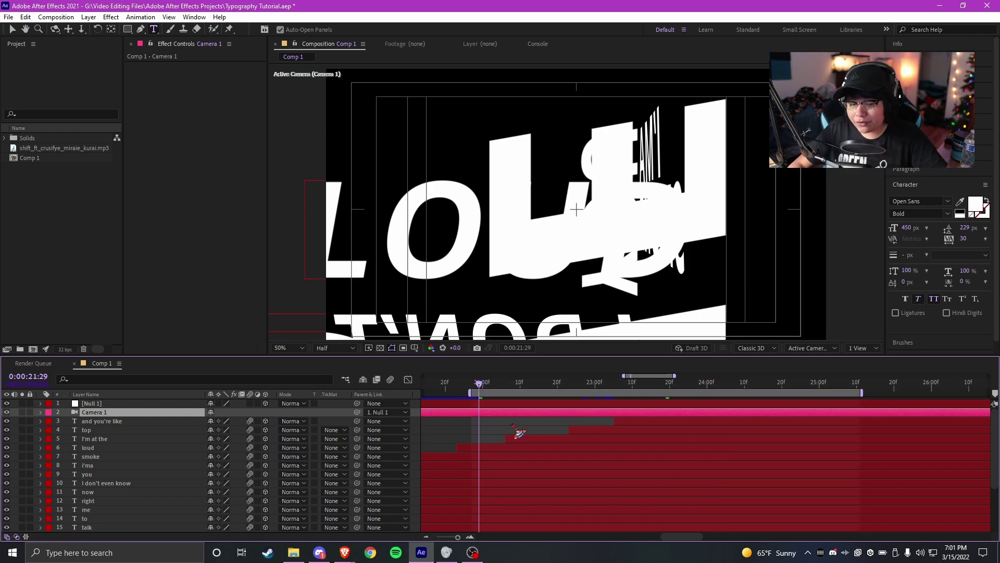
{"action": "left_click", "coordinate": [513, 428]}
{"action": "left_click_drag", "start_coordinate": [494, 390], "coordinate": [665, 396]}
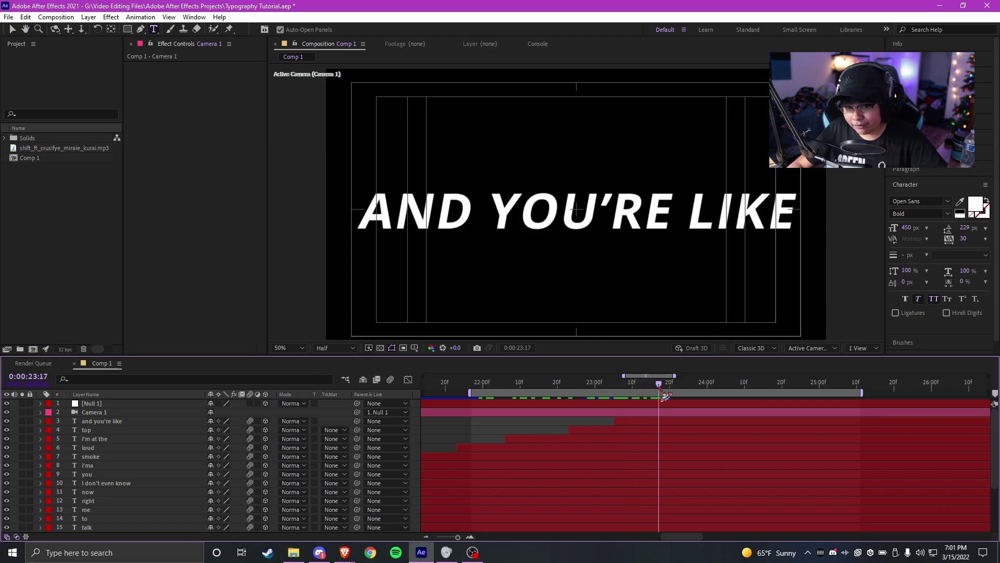
{"action": "left_click", "coordinate": [660, 424]}
{"action": "left_click", "coordinate": [509, 421]}
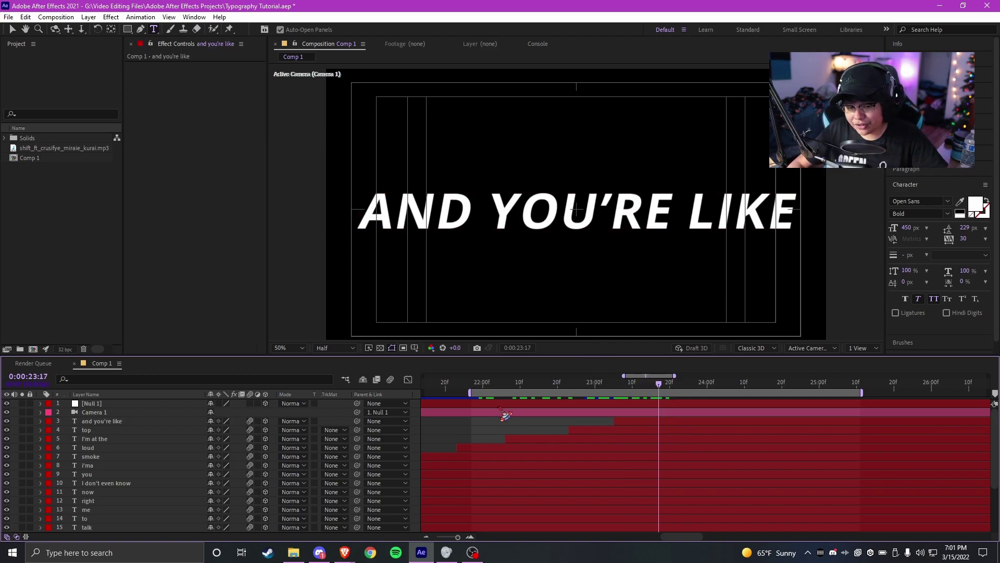
{"action": "left_click", "coordinate": [479, 384]}
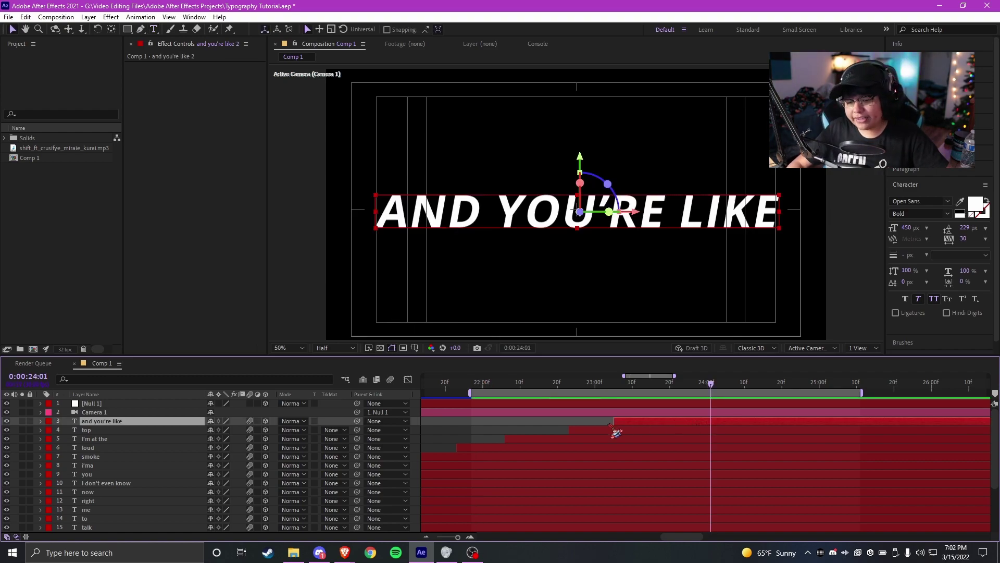
- Duplicate the "and you're like" layer, start the copy at about 23:22, and replace its text with "wow"
{"action": "key", "text": "ctrl+d"}
{"action": "left_click_drag", "start_coordinate": [614, 421], "coordinate": [677, 421]}
{"action": "double_click", "coordinate": [706, 423]}
{"action": "type", "text": "wow"}
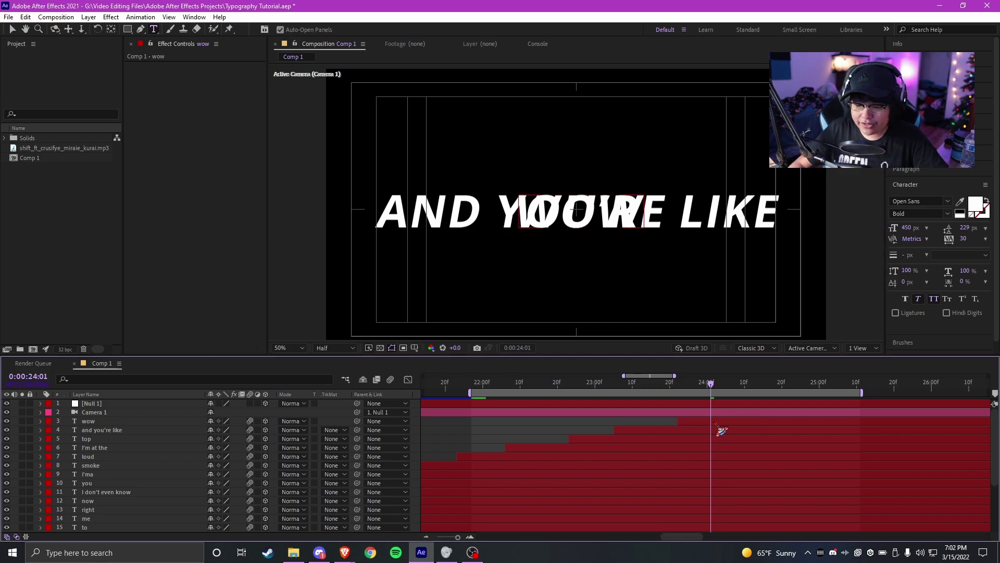
{"action": "key", "text": "Escape"}
{"action": "key", "text": "v"}
- Move the "wow" layer about 176 px below the "and you're like" line and scale it to 57%
{"action": "left_click_drag", "start_coordinate": [580, 159], "coordinate": [580, 216]}
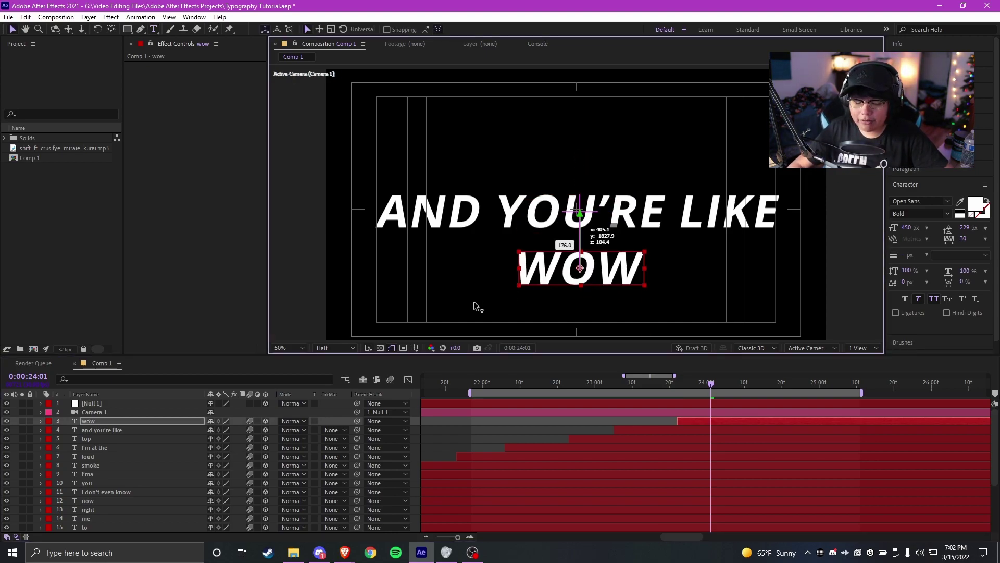
{"action": "key", "text": "s"}
{"action": "left_click_drag", "start_coordinate": [258, 436], "coordinate": [262, 428]}
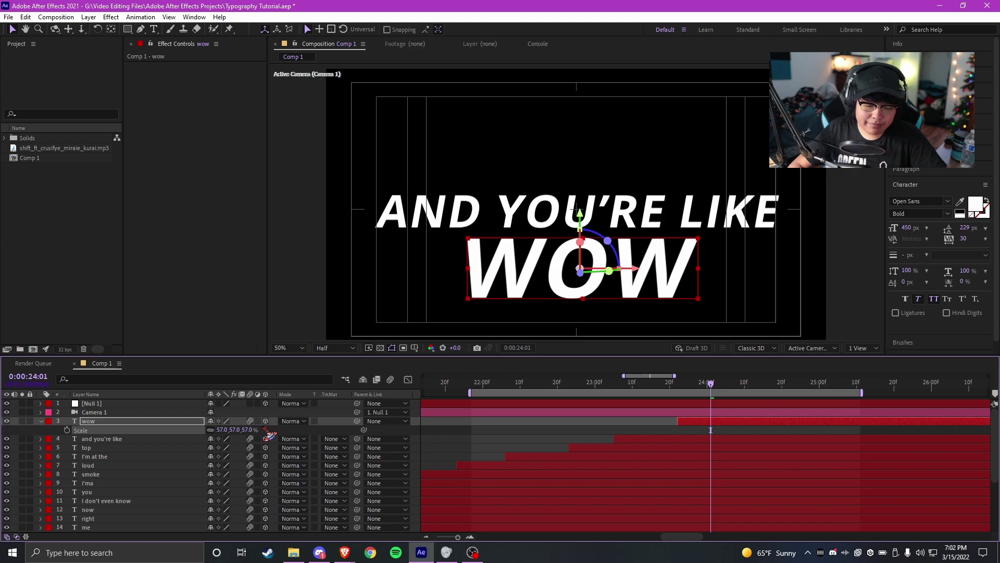
- Set the "wow" layer's Z Rotation to 180° to turn the word upside down
{"action": "key", "text": "r"}
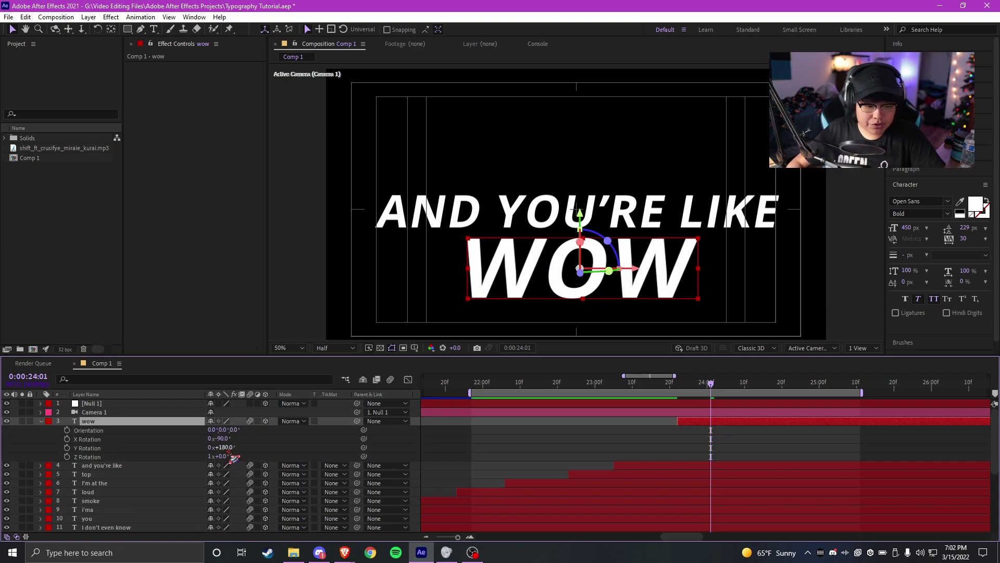
{"action": "left_click", "coordinate": [221, 456]}
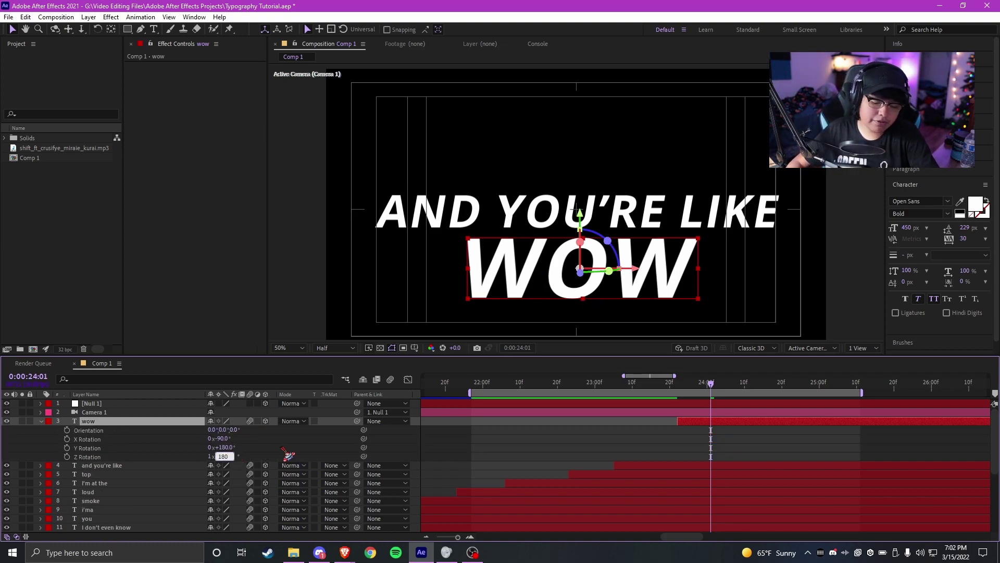
{"action": "left_click", "coordinate": [288, 455]}
{"action": "left_click", "coordinate": [41, 421]}
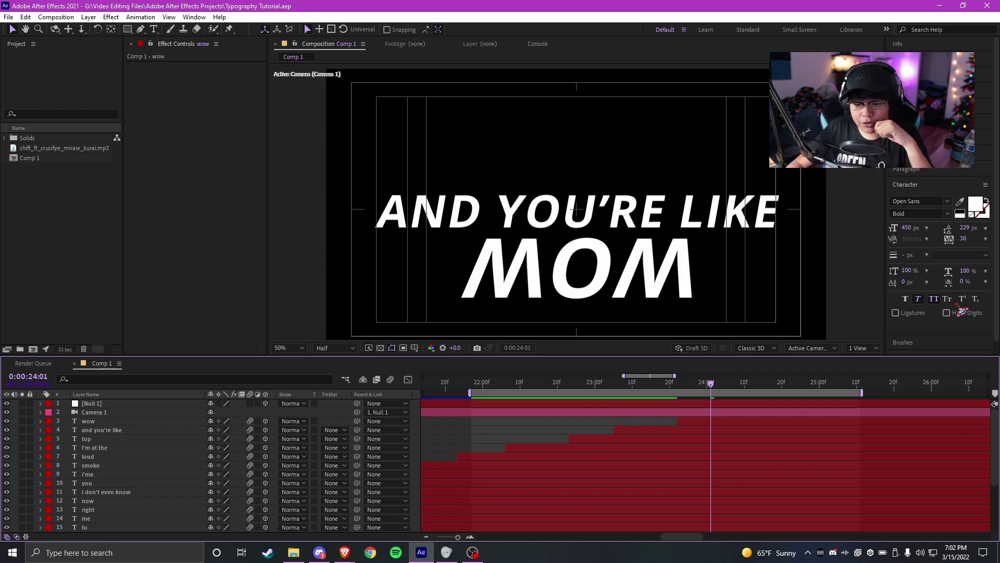
- Keyframe Null 1's Z Rotation at -180° at 24:07 so the camera flips to show "wow" upright
{"action": "left_click", "coordinate": [722, 404]}
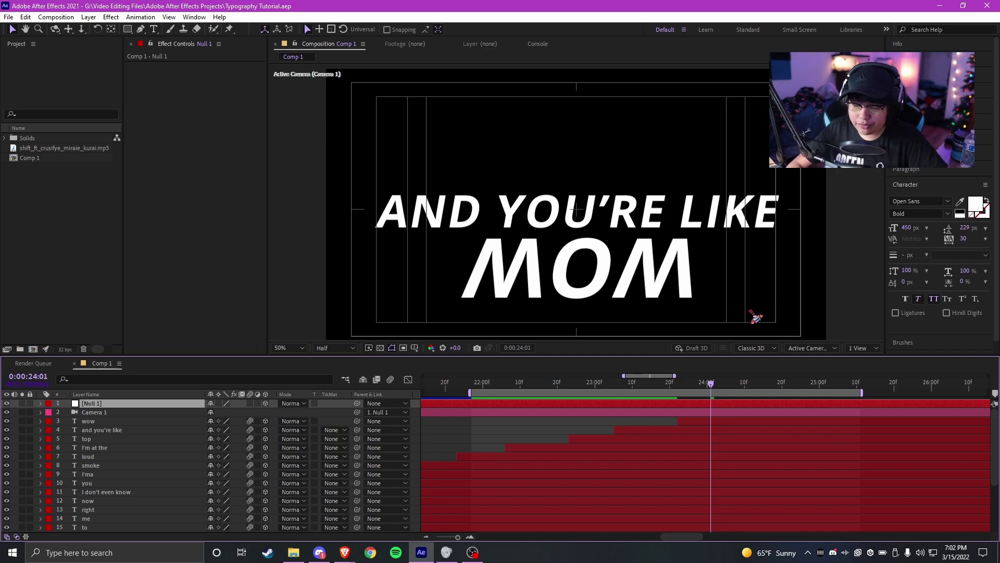
{"action": "scroll", "coordinate": [618, 452], "scroll_direction": "right", "scroll_amount": 2}
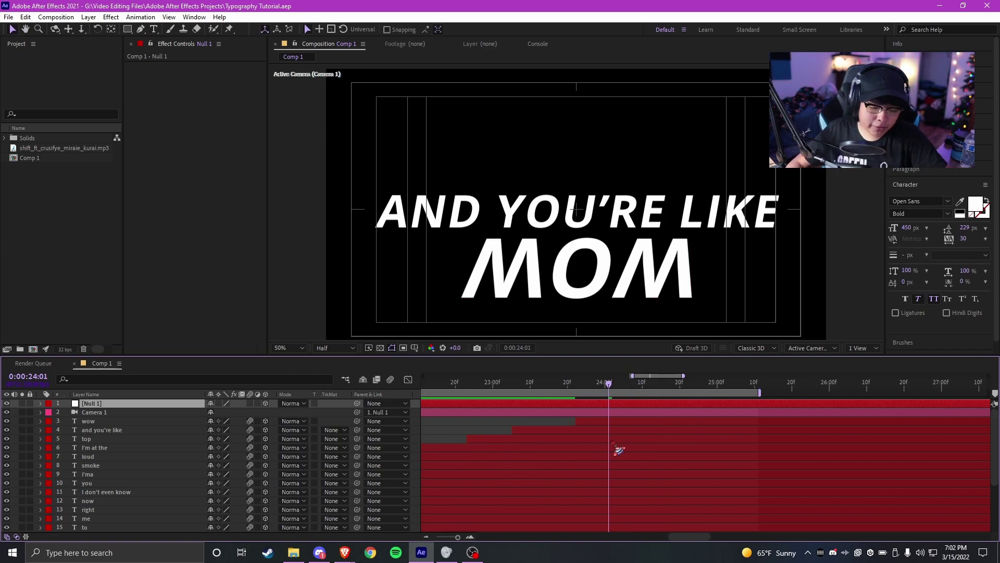
{"action": "key", "text": "u"}
{"action": "left_click", "coordinate": [483, 386]}
{"action": "scroll", "coordinate": [543, 441], "scroll_direction": "right", "scroll_amount": 2}
{"action": "scroll", "coordinate": [605, 441], "scroll_direction": "left", "scroll_amount": 1}
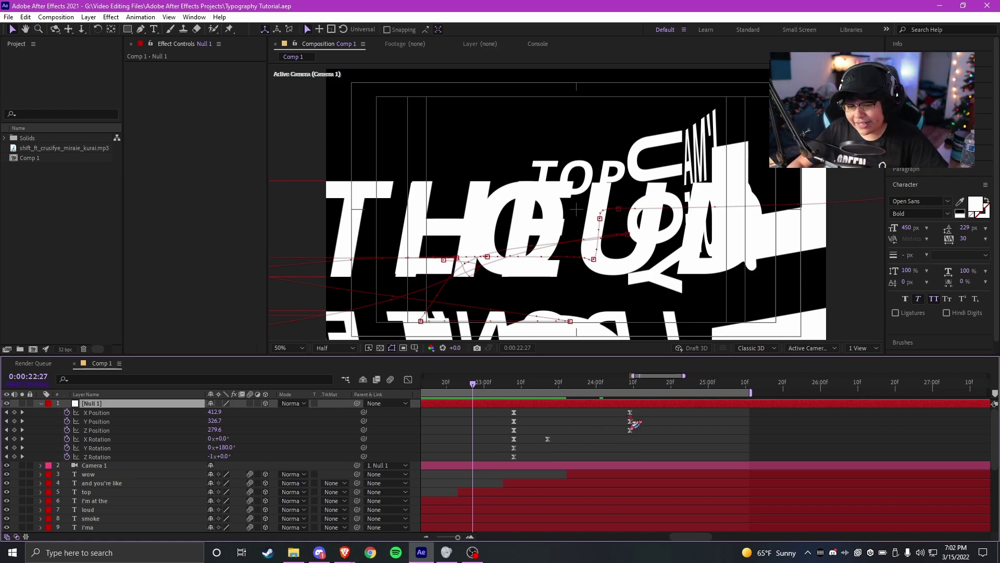
{"action": "left_click", "coordinate": [620, 387]}
{"action": "scroll", "coordinate": [620, 389], "scroll_direction": "right", "scroll_amount": 1}
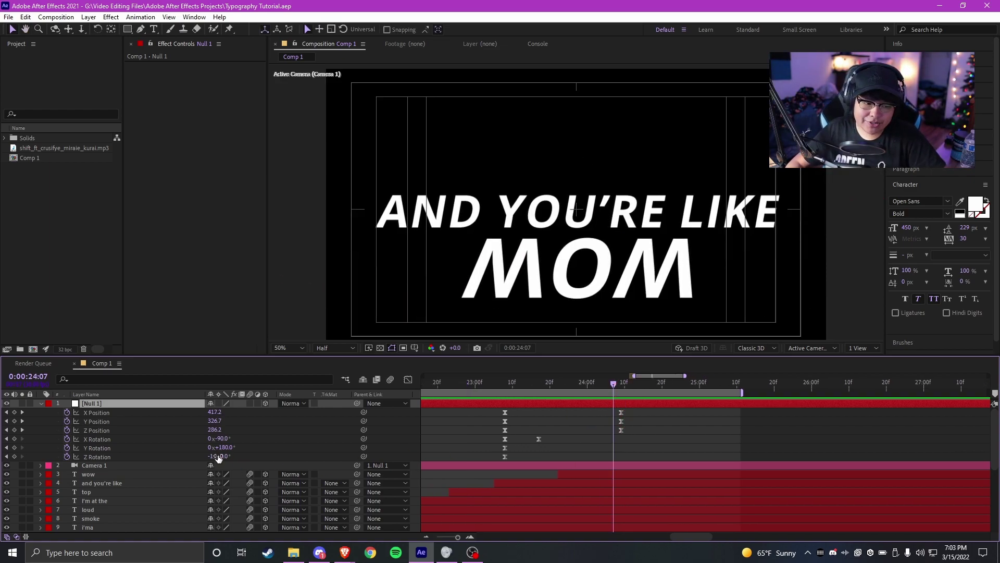
{"action": "left_click_drag", "start_coordinate": [224, 456], "coordinate": [302, 448]}
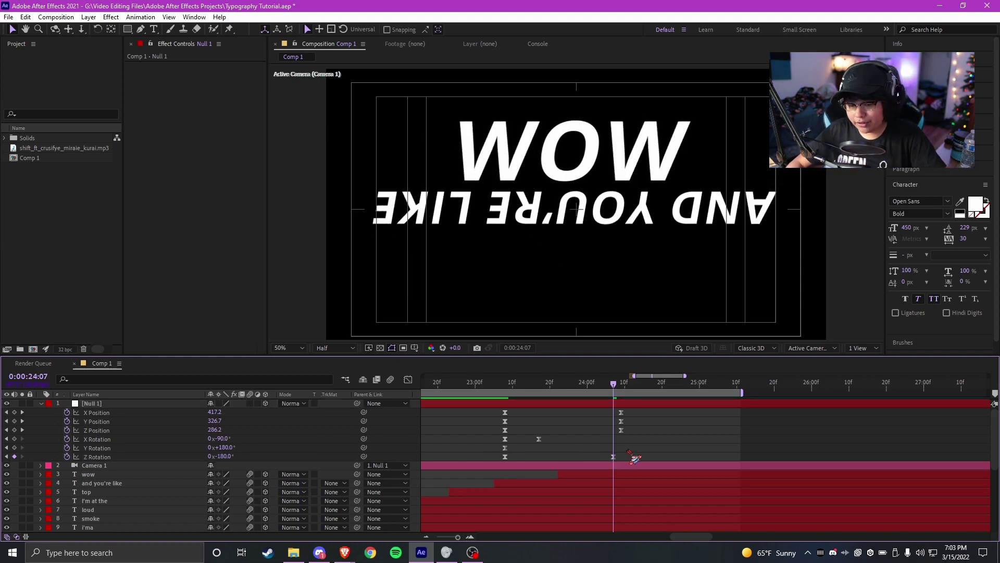
- Reshape Null 1's Z Rotation curve into a steep S with long ease handles on both keyframes
{"action": "left_click_drag", "start_coordinate": [633, 453], "coordinate": [475, 457]}
{"action": "left_click", "coordinate": [408, 380]}
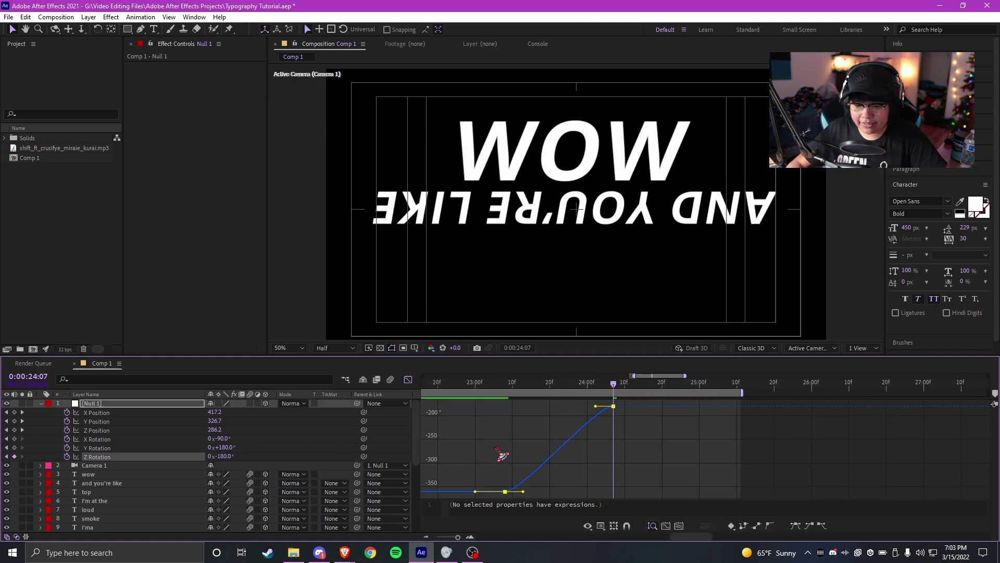
{"action": "left_click_drag", "start_coordinate": [542, 490], "coordinate": [540, 491]}
{"action": "key", "text": "F9"}
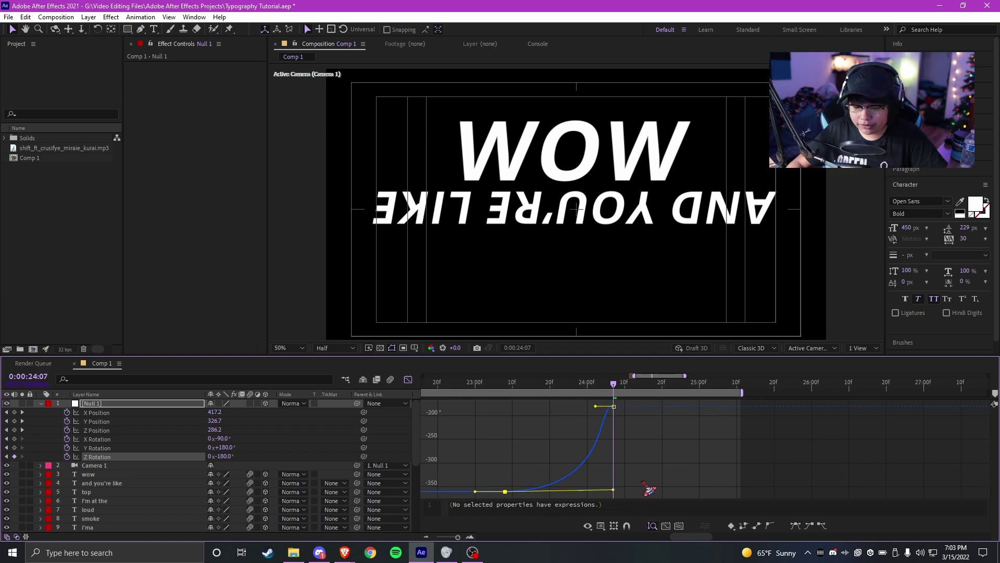
{"action": "mouse_move", "coordinate": [534, 415]}
{"action": "left_mouse_down"}
{"action": "mouse_move", "coordinate": [512, 420]}
{"action": "mouse_move", "coordinate": [547, 413]}
{"action": "mouse_move", "coordinate": [516, 414]}
{"action": "left_mouse_up"}
{"action": "left_click_drag", "start_coordinate": [613, 490], "coordinate": [602, 489]}
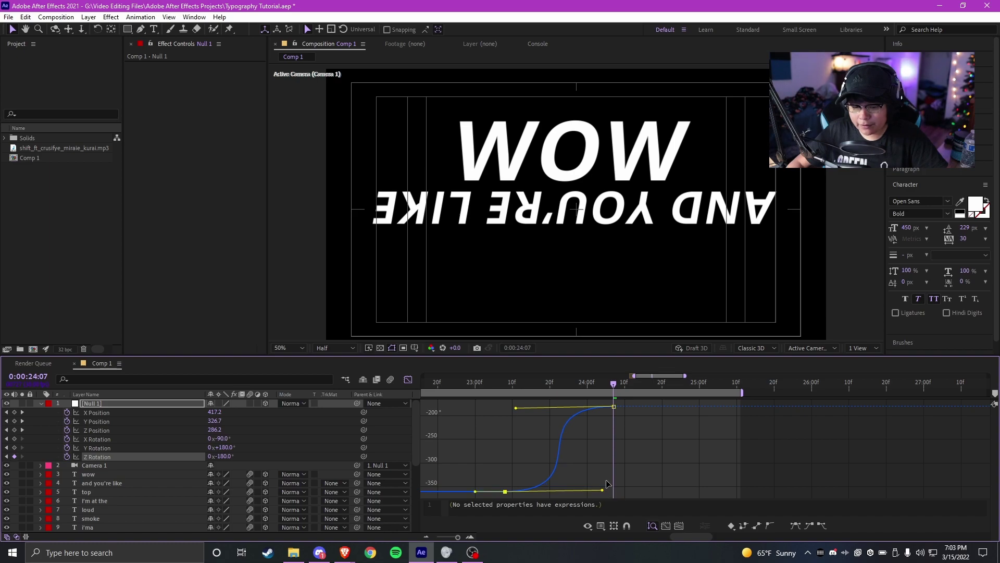
- Preview the camera flip, then delay Null 1's final Z Rotation keyframe to about 24:21
{"action": "scroll", "coordinate": [618, 479], "scroll_direction": "down", "scroll_amount": 1}
{"action": "left_click", "coordinate": [526, 385]}
{"action": "scroll", "coordinate": [605, 435], "scroll_direction": "up", "scroll_amount": 1}
{"action": "key", "text": "space"}
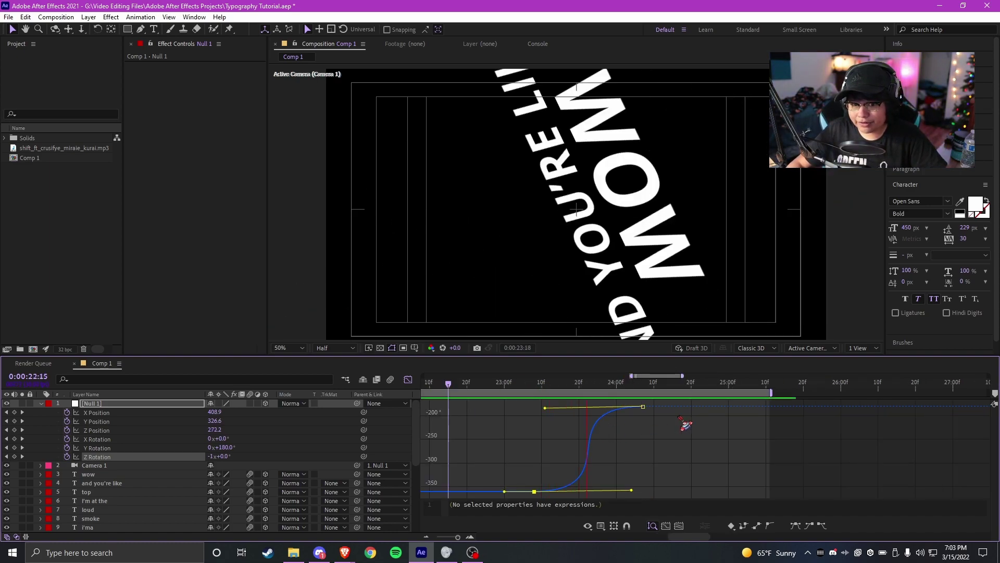
{"action": "scroll", "coordinate": [599, 409], "scroll_direction": "down", "scroll_amount": 1}
{"action": "left_click", "coordinate": [505, 385]}
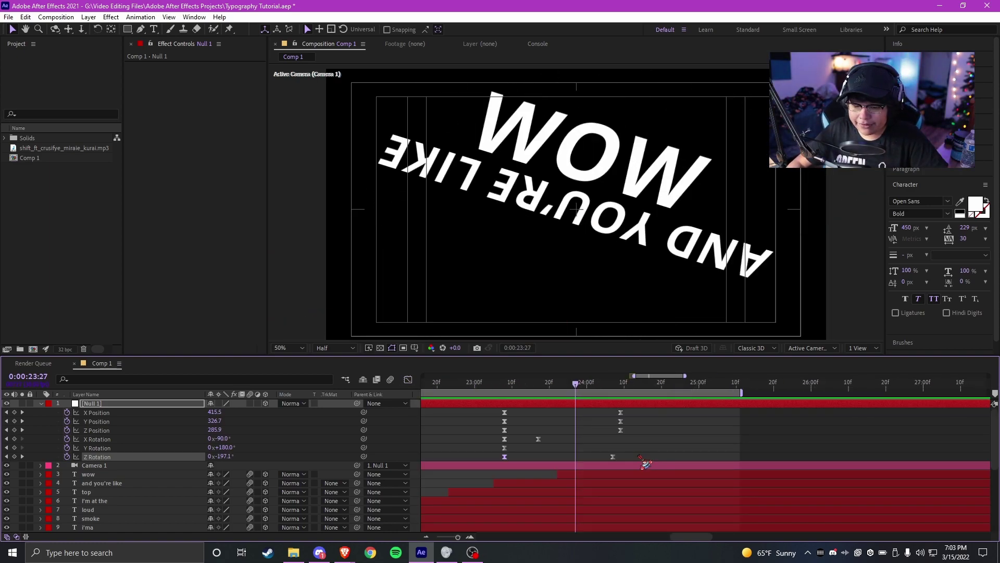
{"action": "left_click_drag", "start_coordinate": [613, 456], "coordinate": [665, 456]}
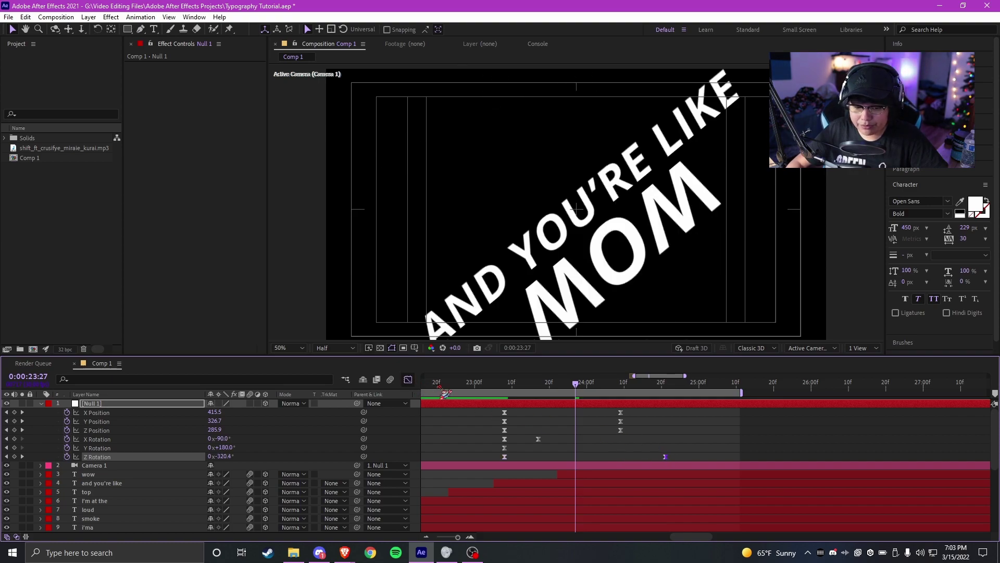
- Add a Z Rotation keyframe to Null 1 at 23:29 and adjust the curve handles for a sharper mid-spin
{"action": "left_click", "coordinate": [408, 379]}
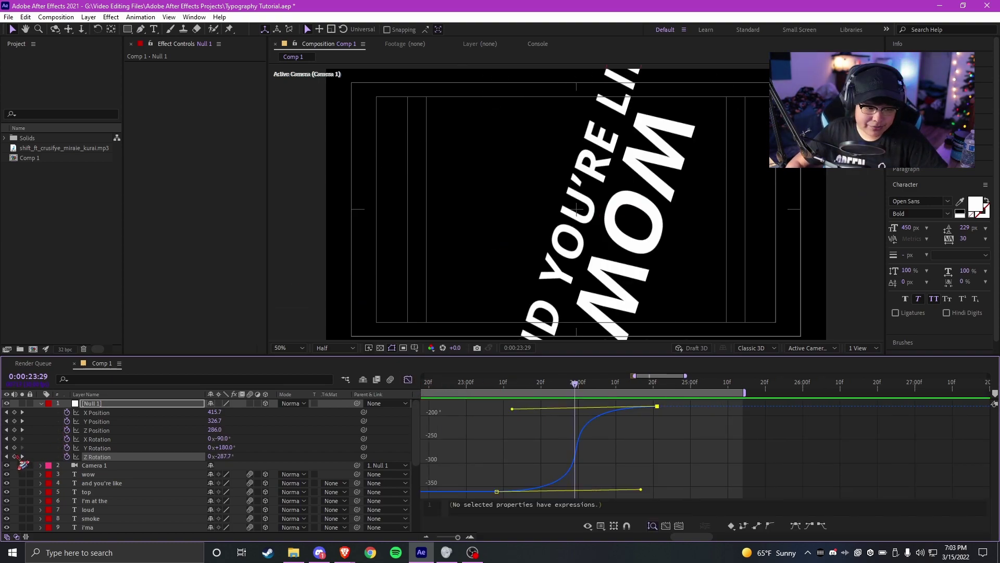
{"action": "left_click", "coordinate": [15, 457]}
{"action": "left_click_drag", "start_coordinate": [576, 485], "coordinate": [572, 492]}
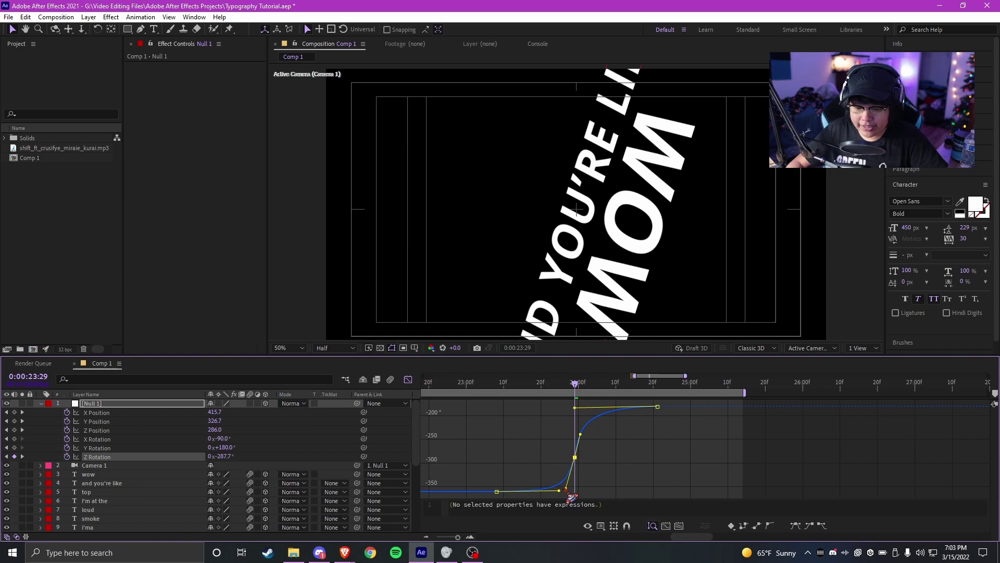
{"action": "left_click_drag", "start_coordinate": [586, 419], "coordinate": [584, 416]}
{"action": "left_click_drag", "start_coordinate": [575, 407], "coordinate": [581, 407]}
{"action": "scroll", "coordinate": [547, 416], "scroll_direction": "down", "scroll_amount": 2}
{"action": "left_click", "coordinate": [505, 382]}
{"action": "left_click_drag", "start_coordinate": [774, 155], "coordinate": [634, 110]}
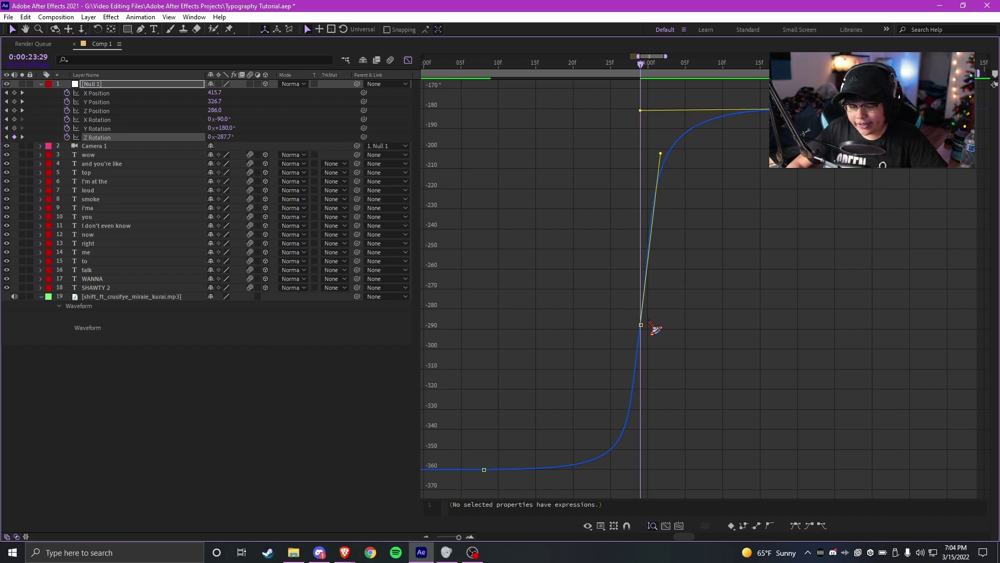
{"action": "key", "text": "grave"}
- Set Null 1's Z Position keyframe at 24:09 to 103.9 and smooth its curve so the camera shifts towards "wow"
{"action": "scroll", "coordinate": [640, 443], "scroll_direction": "down", "scroll_amount": 1}
{"action": "left_click", "coordinate": [534, 382]}
{"action": "scroll", "coordinate": [636, 423], "scroll_direction": "right", "scroll_amount": 2}
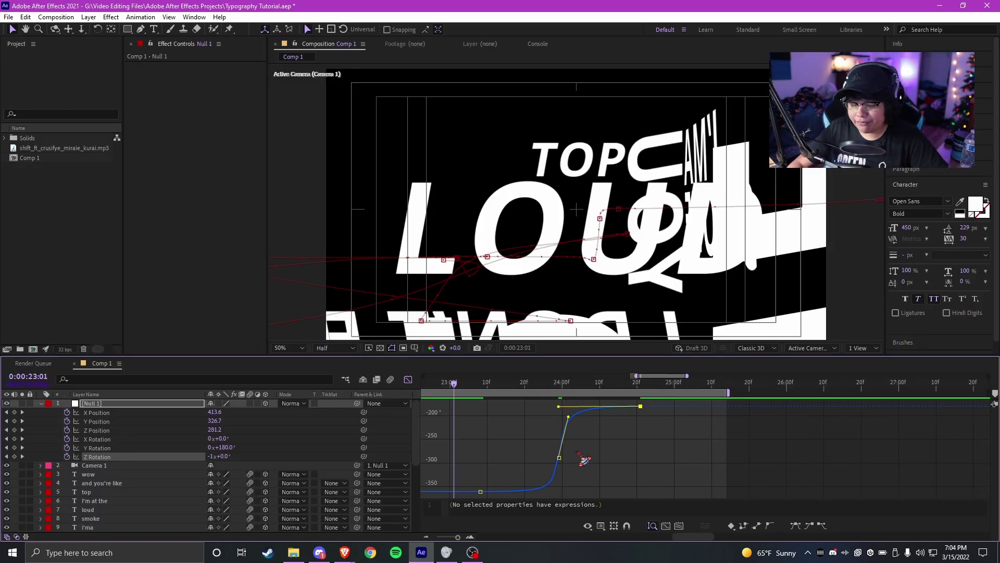
{"action": "key", "text": "space"}
{"action": "scroll", "coordinate": [558, 456], "scroll_direction": "up", "scroll_amount": 2}
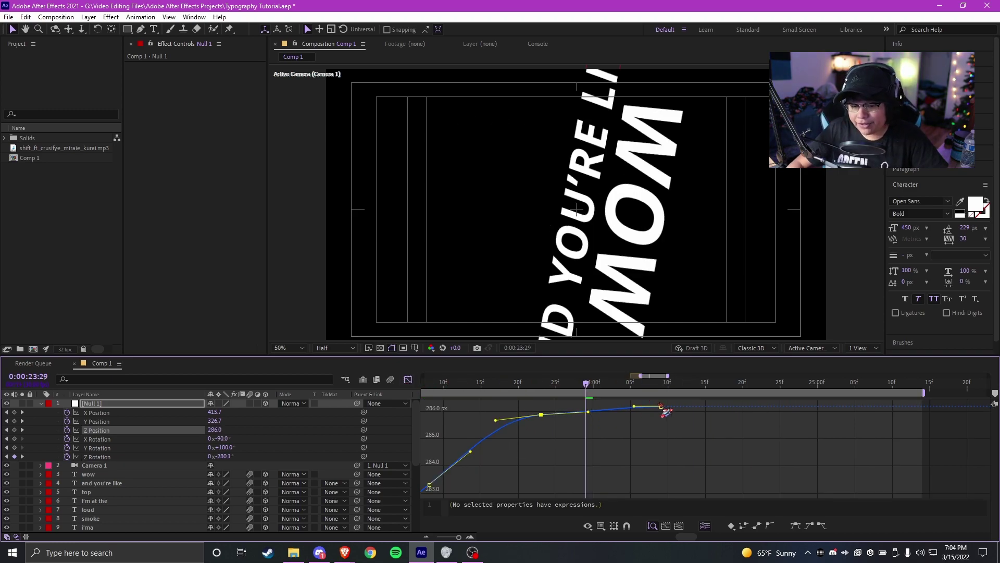
{"action": "left_click_drag", "start_coordinate": [661, 407], "coordinate": [667, 434]}
{"action": "key", "text": "k"}
{"action": "left_click", "coordinate": [409, 379]}
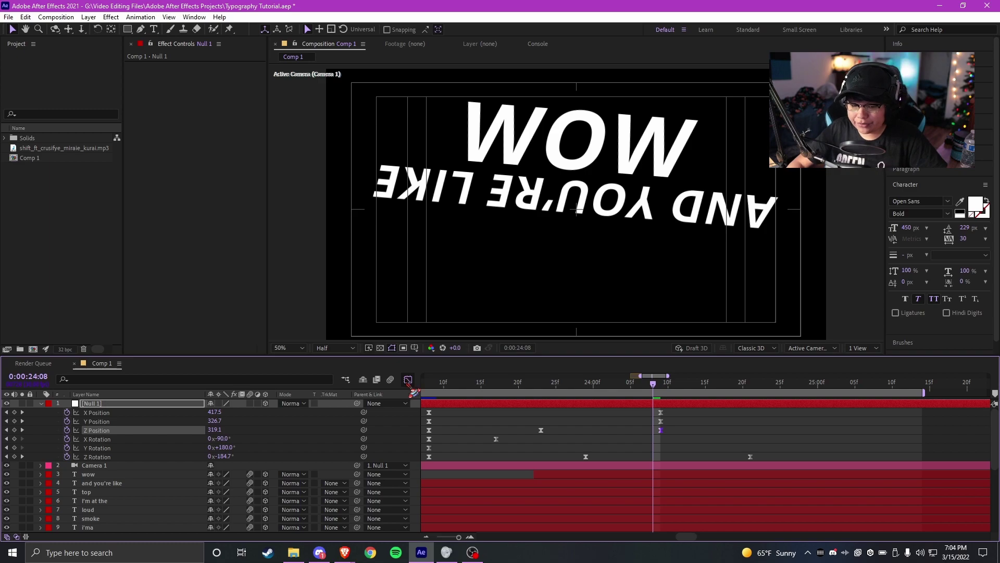
{"action": "left_click", "coordinate": [408, 381]}
{"action": "key", "text": "k"}
{"action": "left_click_drag", "start_coordinate": [215, 429], "coordinate": [107, 439]}
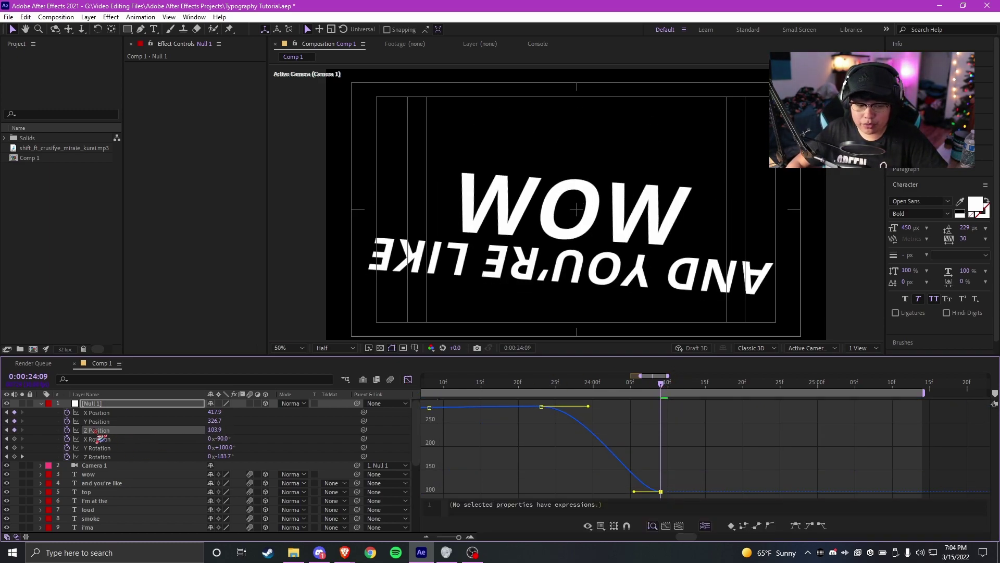
{"action": "left_click_drag", "start_coordinate": [599, 418], "coordinate": [576, 407]}
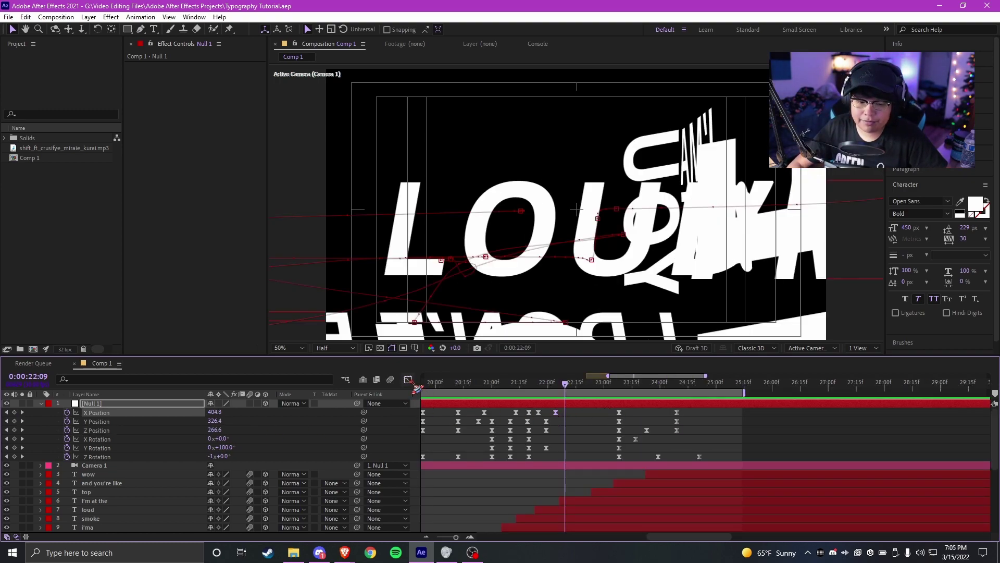
- Examine Null 1's X, Y and Z Position curves in the graph editor from 22:09 onward
{"action": "left_click", "coordinate": [408, 380]}
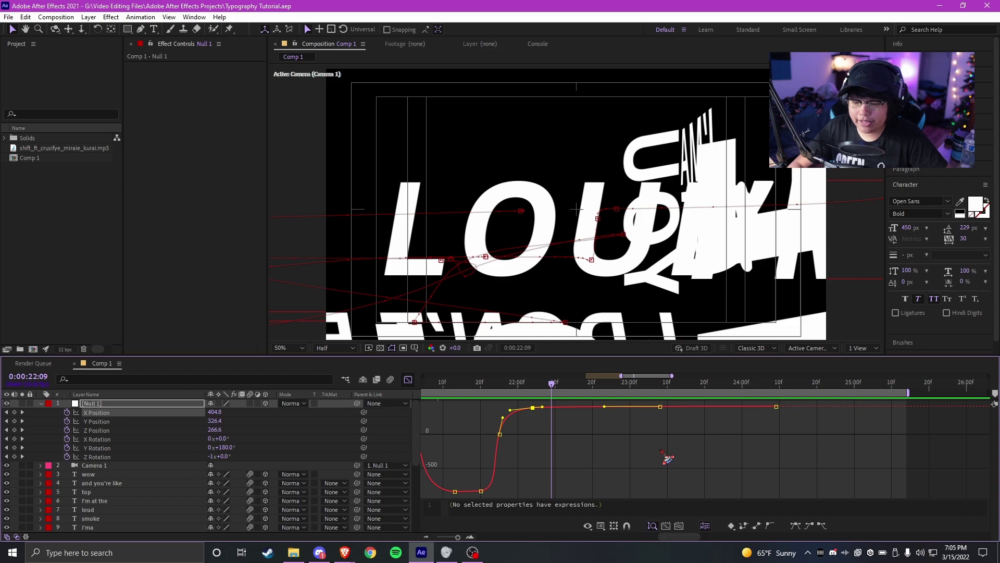
{"action": "left_click", "coordinate": [98, 421]}
{"action": "left_click", "coordinate": [93, 430]}
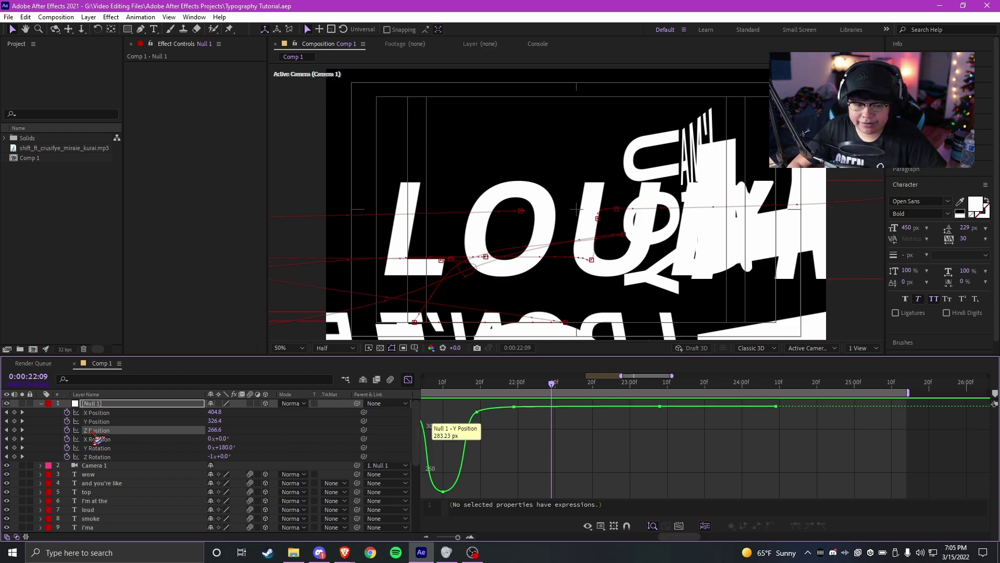
{"action": "scroll", "coordinate": [671, 437], "scroll_direction": "right", "scroll_amount": 3}
{"action": "left_click", "coordinate": [583, 385]}
{"action": "left_click_drag", "start_coordinate": [596, 390], "coordinate": [641, 391]}
- Ease both keyframes of Null 1's X Rotation drop to -90°, giving the second one a long incoming handle
{"action": "left_click", "coordinate": [98, 438]}
{"action": "left_click_drag", "start_coordinate": [536, 426], "coordinate": [581, 433]}
{"action": "scroll", "coordinate": [656, 438], "scroll_direction": "right", "scroll_amount": 5}
{"action": "left_click_drag", "start_coordinate": [457, 437], "coordinate": [598, 427]}
{"action": "scroll", "coordinate": [604, 435], "scroll_direction": "down", "scroll_amount": 3}
{"action": "scroll", "coordinate": [540, 438], "scroll_direction": "up", "scroll_amount": 5}
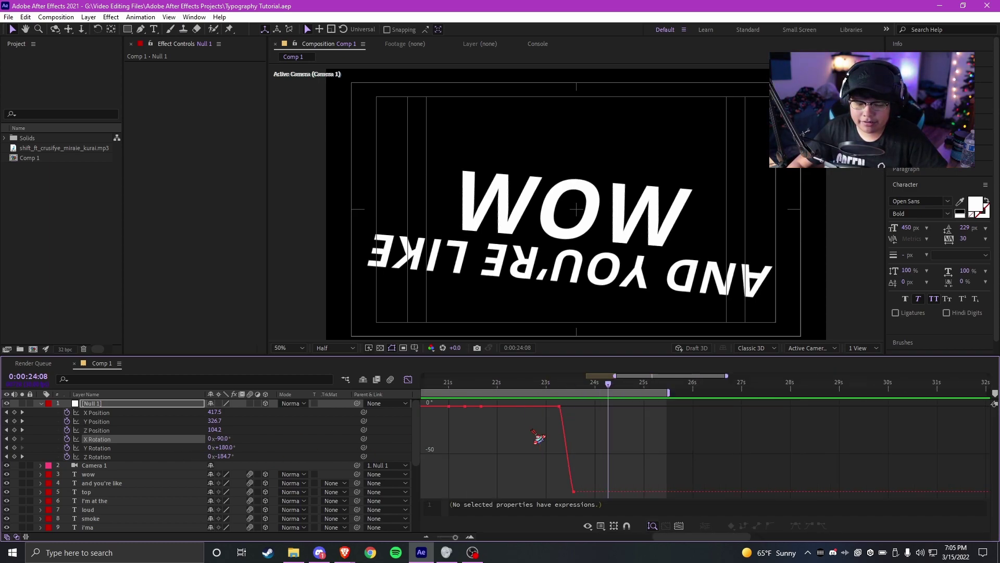
{"action": "scroll", "coordinate": [625, 433], "scroll_direction": "up", "scroll_amount": 2}
{"action": "left_click_drag", "start_coordinate": [545, 388], "coordinate": [555, 406]}
{"action": "left_click_drag", "start_coordinate": [598, 494], "coordinate": [486, 492]}
{"action": "scroll", "coordinate": [654, 447], "scroll_direction": "down", "scroll_amount": 2}
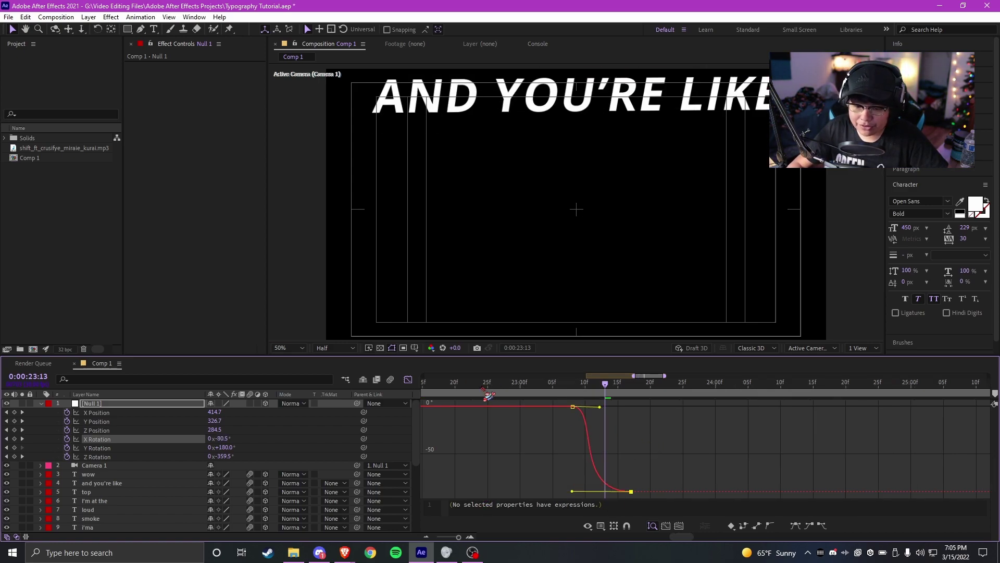
- Preview the camera flip and move the starting keyframe of Null 1's X Rotation drop two frames earlier, to 23:06
{"action": "key", "text": "shift+Page_Up"}
{"action": "key", "text": "shift+Page_Up"}
{"action": "key", "text": "space"}
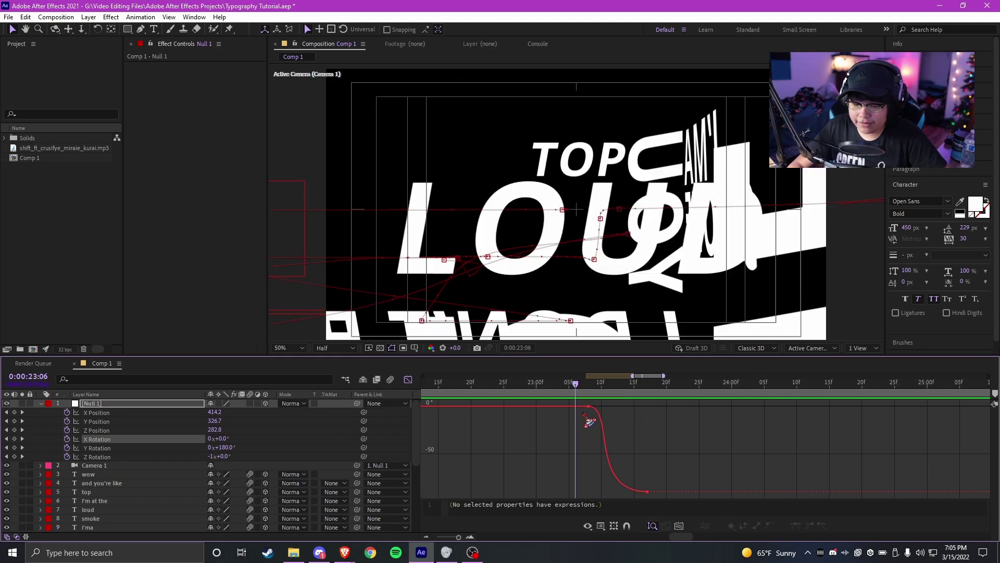
{"action": "mouse_move", "coordinate": [617, 432]}
{"action": "left_mouse_down"}
{"action": "mouse_move", "coordinate": [571, 402]}
{"action": "mouse_move", "coordinate": [593, 409]}
{"action": "left_mouse_up"}
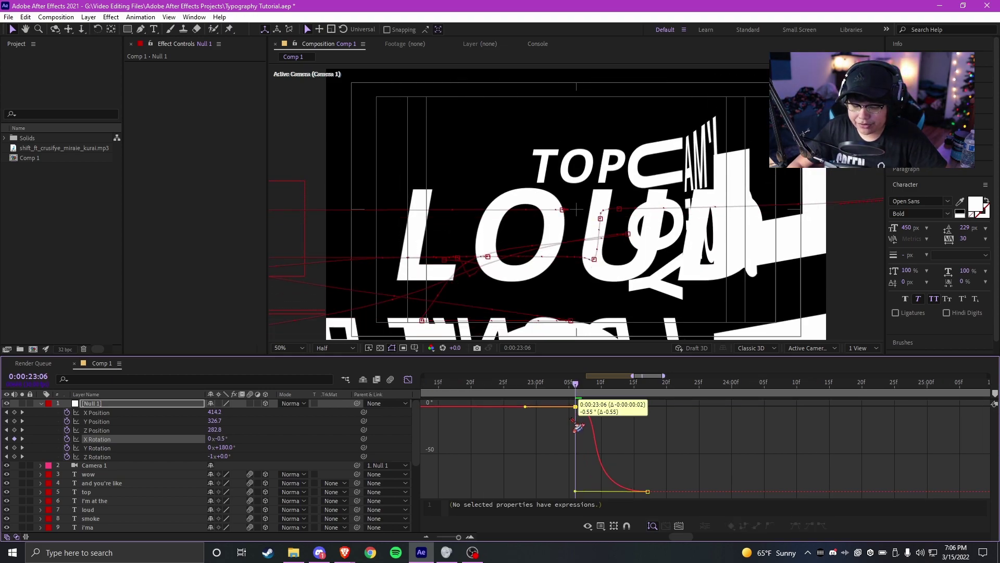
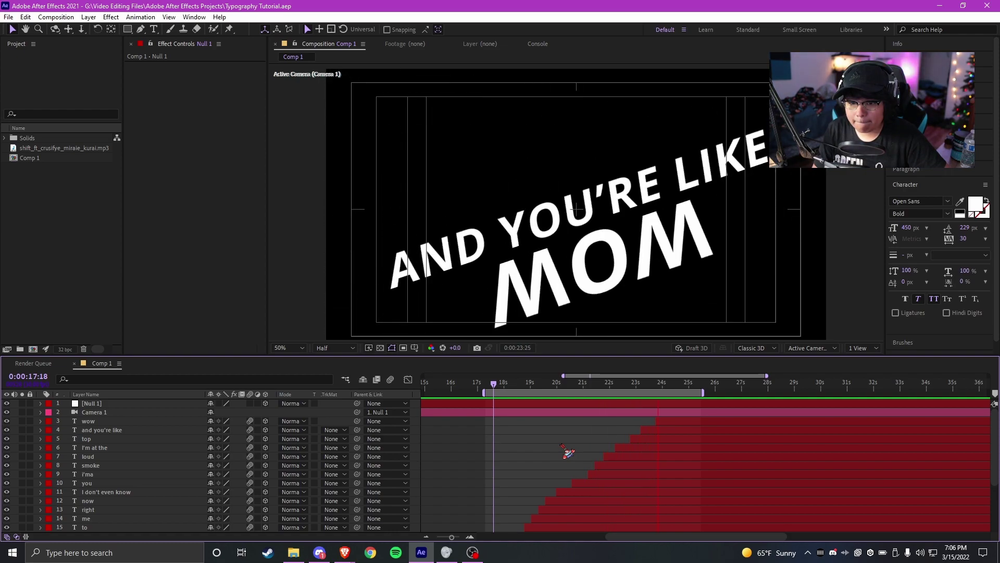
- Play back the lyric sequence from 17:18 through "wow" and save the project
{"action": "key", "text": "space"}
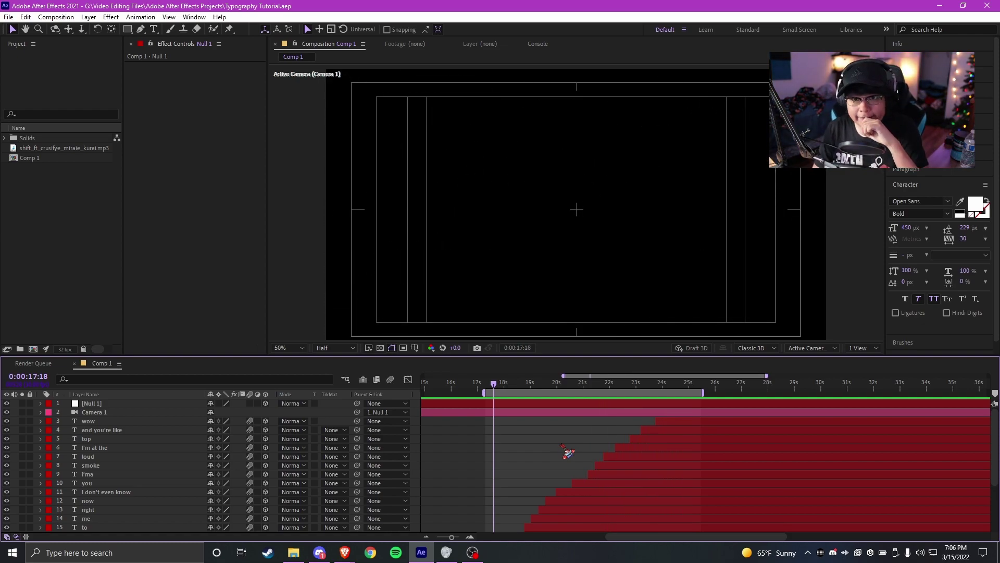
{"action": "scroll", "coordinate": [685, 419], "scroll_direction": "up", "scroll_amount": 2}
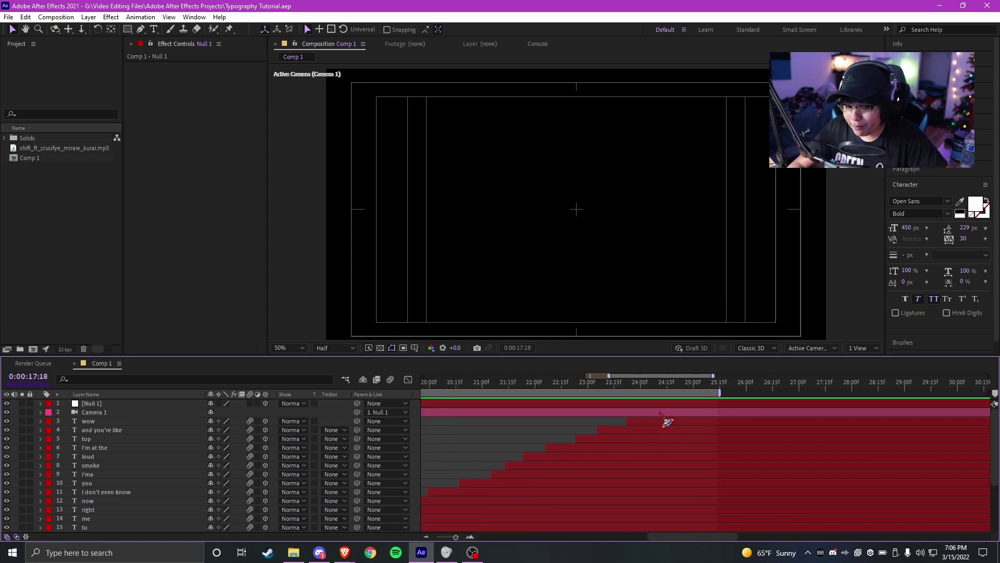
{"action": "left_click", "coordinate": [627, 423]}
{"action": "scroll", "coordinate": [487, 418], "scroll_direction": "down", "scroll_amount": 3}
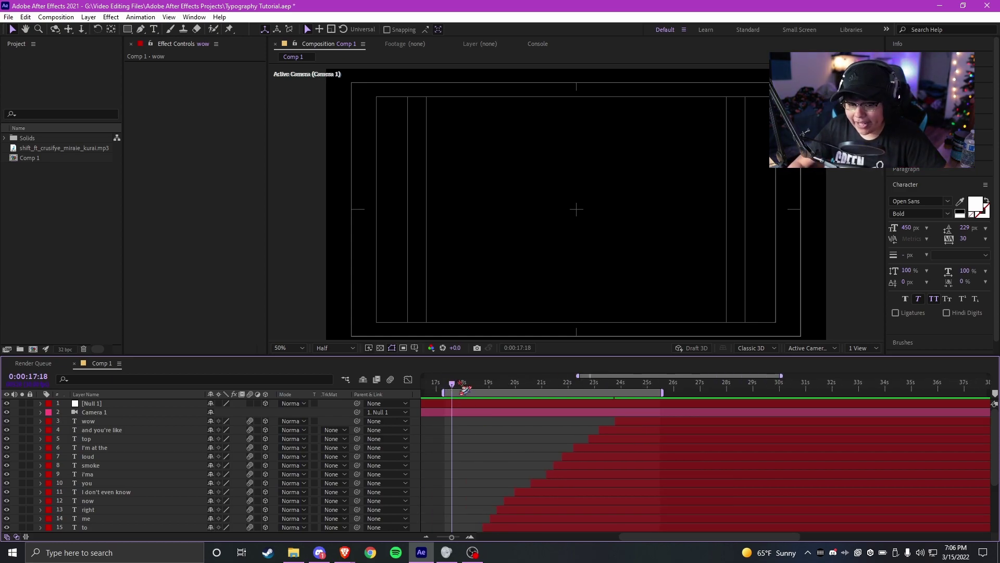
{"action": "key", "text": "ctrl+s"}
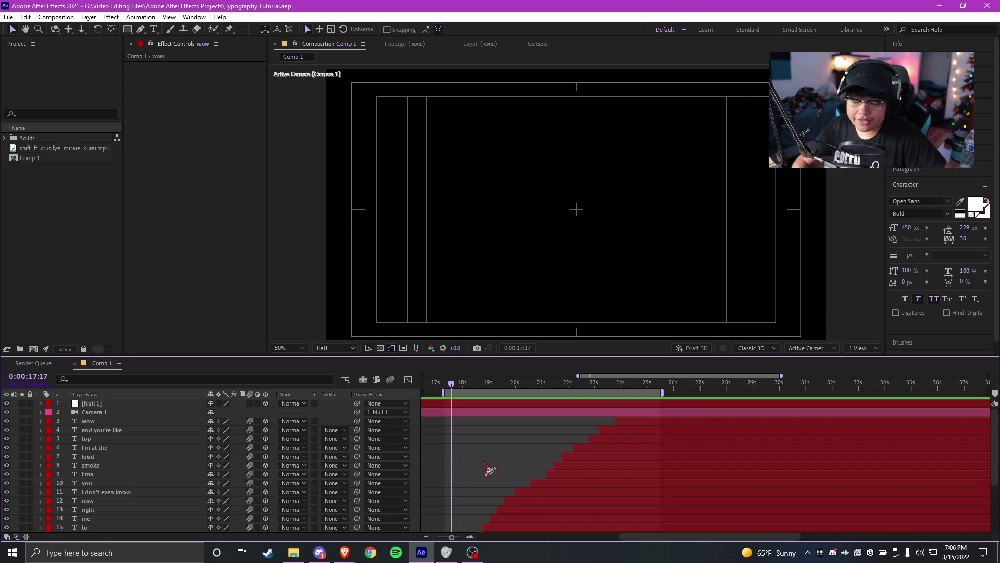
- Go to 18:12, at "shawty wanna", and turn on Depth of Field in Camera 1's camera options
{"action": "left_click", "coordinate": [91, 404]}
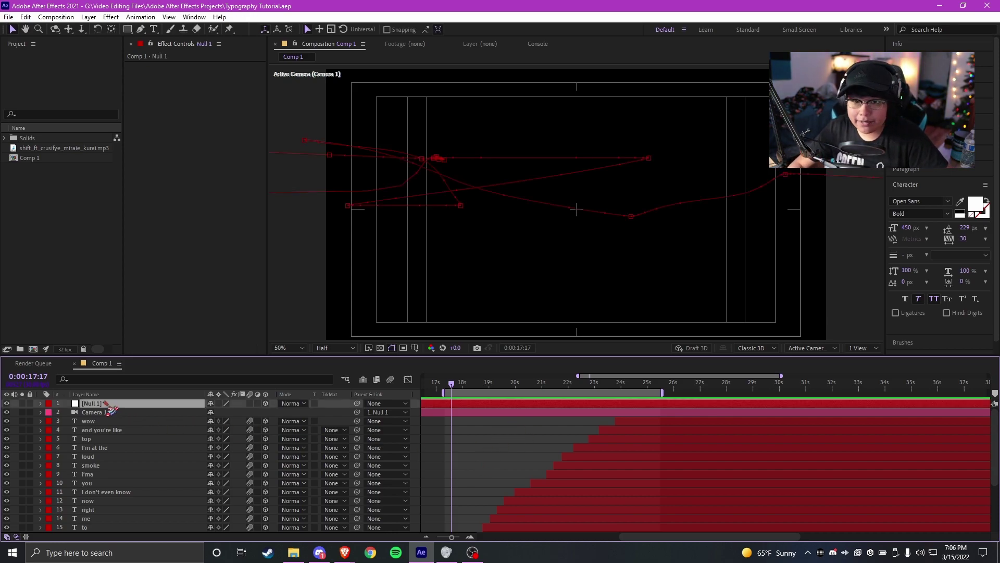
{"action": "mouse_move", "coordinate": [458, 394]}
{"action": "left_mouse_down"}
{"action": "mouse_move", "coordinate": [508, 392]}
{"action": "mouse_move", "coordinate": [457, 404]}
{"action": "mouse_move", "coordinate": [476, 403]}
{"action": "left_mouse_up"}
{"action": "scroll", "coordinate": [490, 447], "scroll_direction": "up", "scroll_amount": 5}
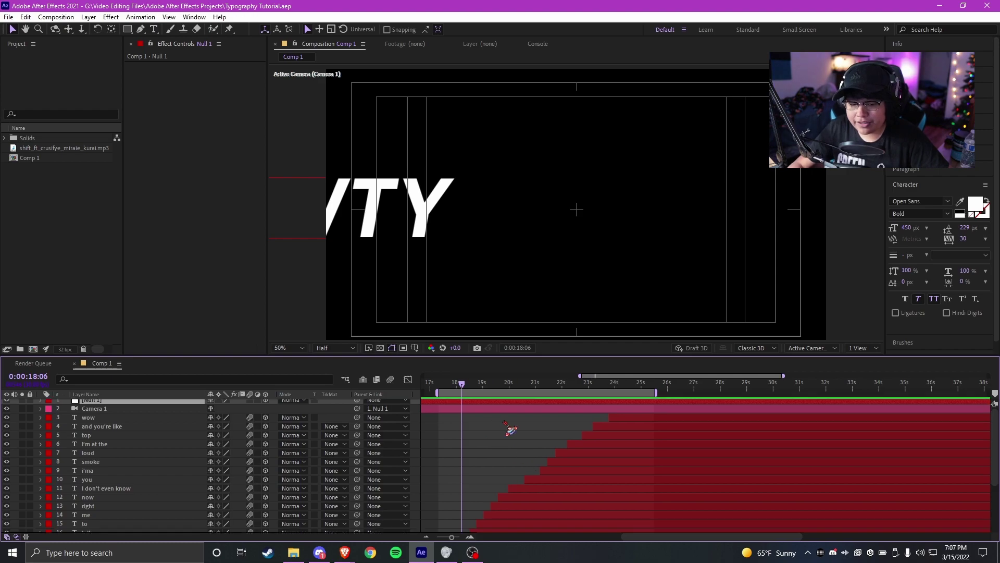
{"action": "left_click", "coordinate": [521, 390]}
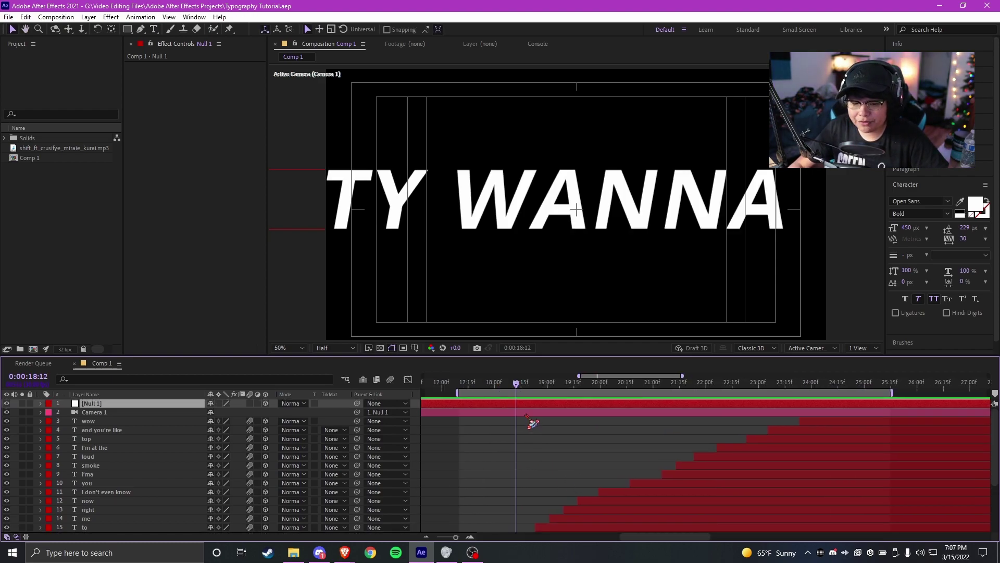
{"action": "left_click", "coordinate": [527, 412]}
{"action": "left_click", "coordinate": [41, 413]}
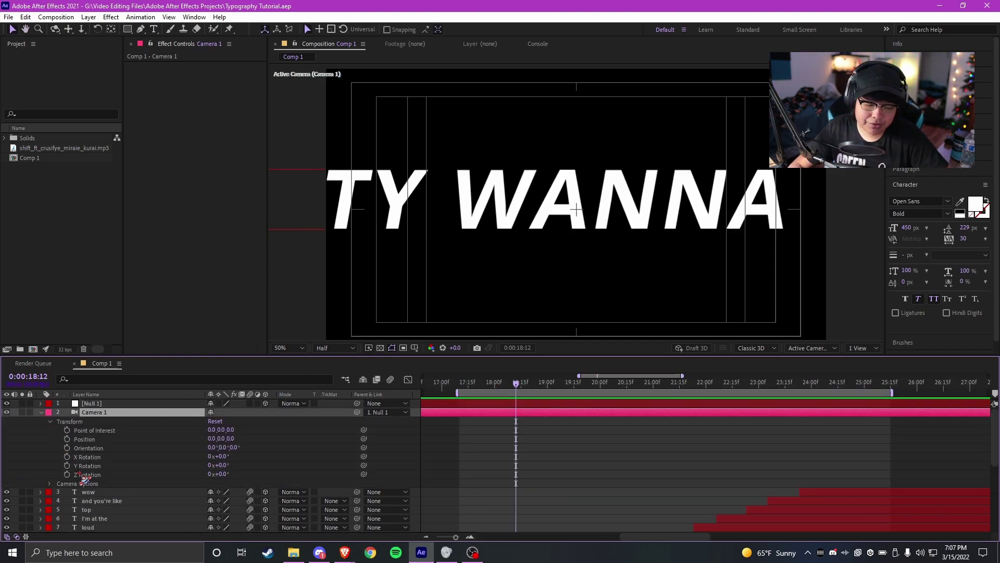
{"action": "left_click", "coordinate": [50, 484]}
{"action": "scroll", "coordinate": [195, 475], "scroll_direction": "up", "scroll_amount": 3}
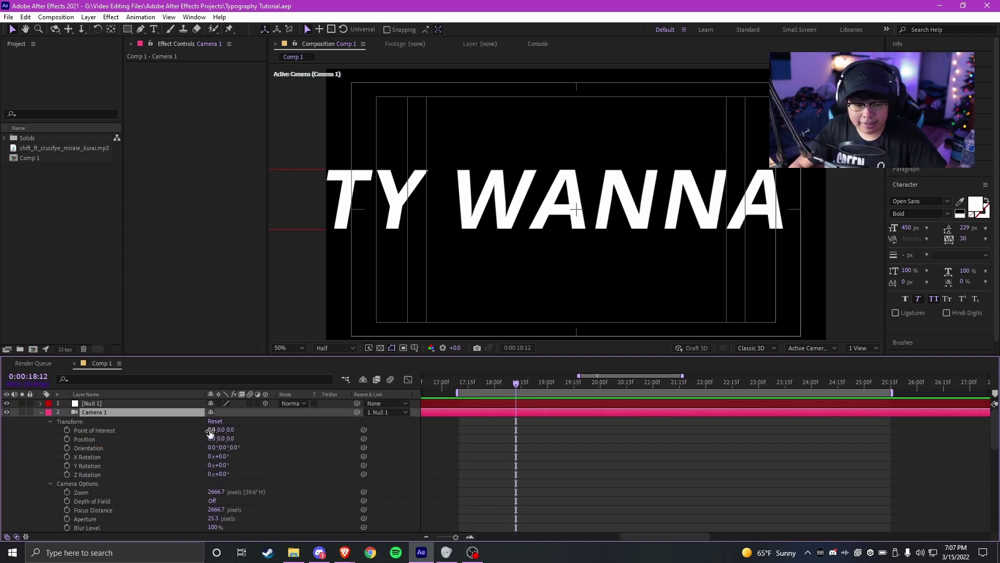
{"action": "scroll", "coordinate": [176, 439], "scroll_direction": "down", "scroll_amount": 3}
{"action": "left_click", "coordinate": [212, 421]}
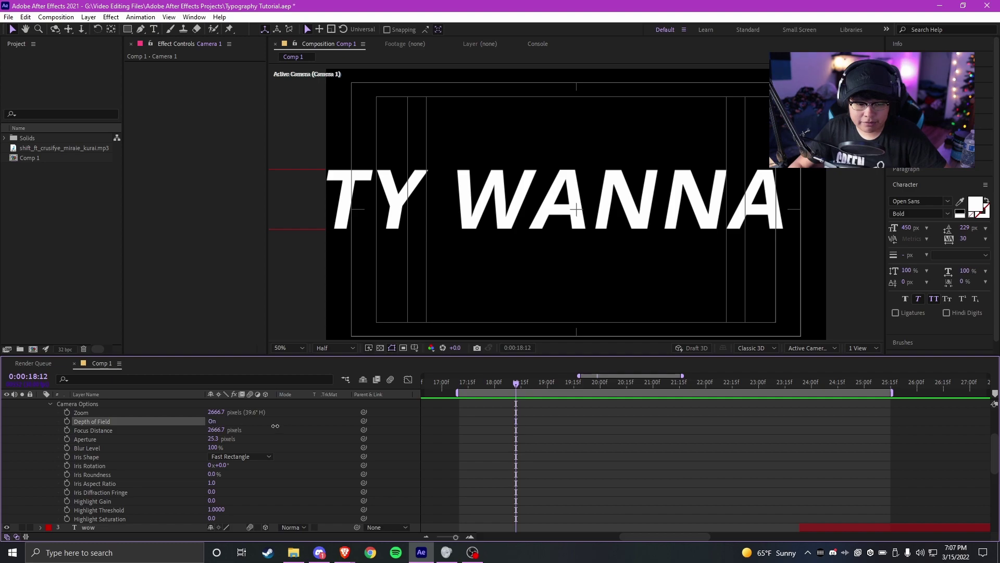
- Set the preview resolution to Full, increase Camera 1's Aperture to 127 pixels, and fit the composition in the viewer
{"action": "scroll", "coordinate": [376, 436], "scroll_direction": "up", "scroll_amount": 1}
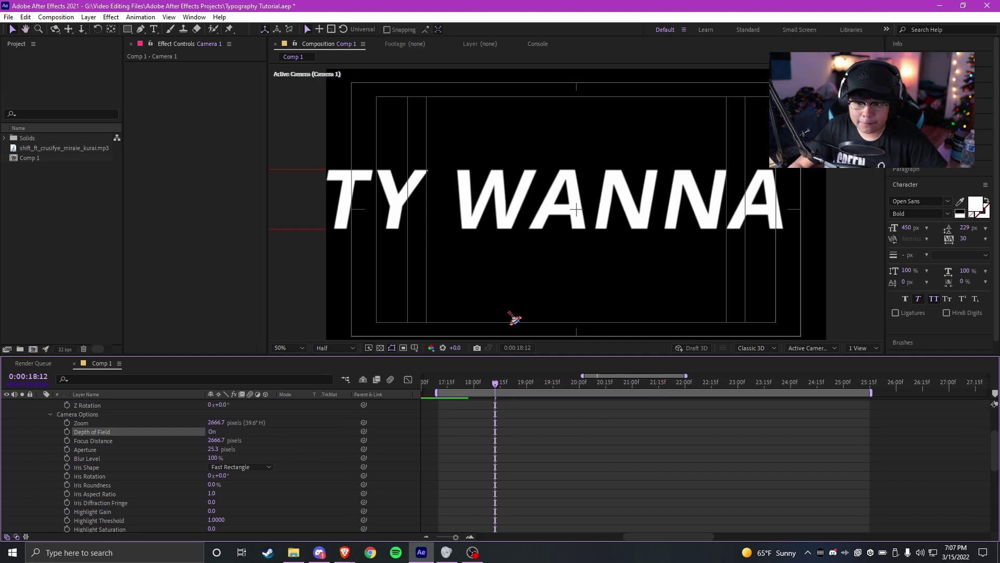
{"action": "left_click", "coordinate": [333, 347]}
{"action": "left_click", "coordinate": [331, 368]}
{"action": "scroll", "coordinate": [592, 178], "scroll_direction": "up", "scroll_amount": 4}
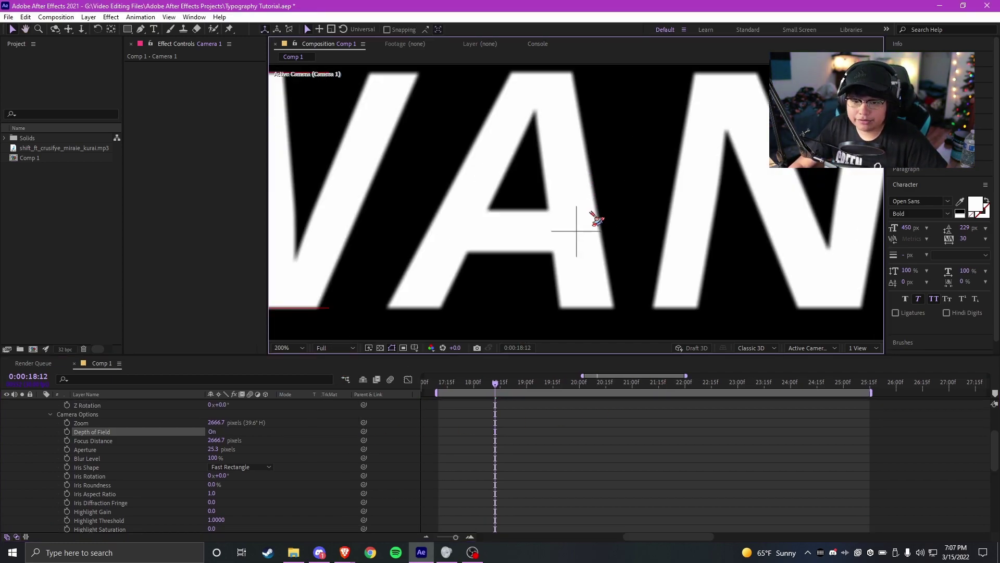
{"action": "left_click_drag", "start_coordinate": [212, 448], "coordinate": [193, 454]}
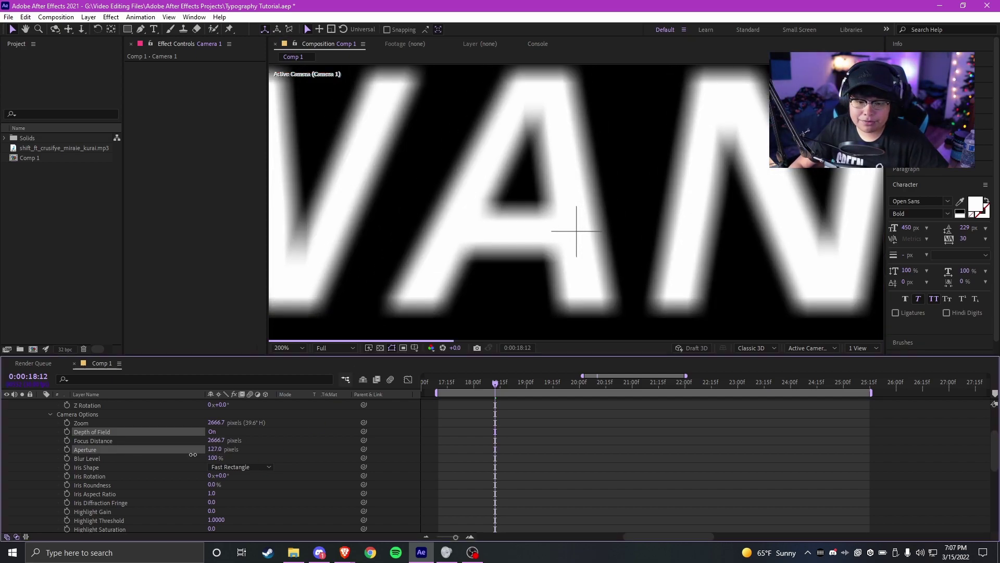
{"action": "scroll", "coordinate": [516, 217], "scroll_direction": "down", "scroll_amount": 4}
{"action": "left_click", "coordinate": [299, 348]}
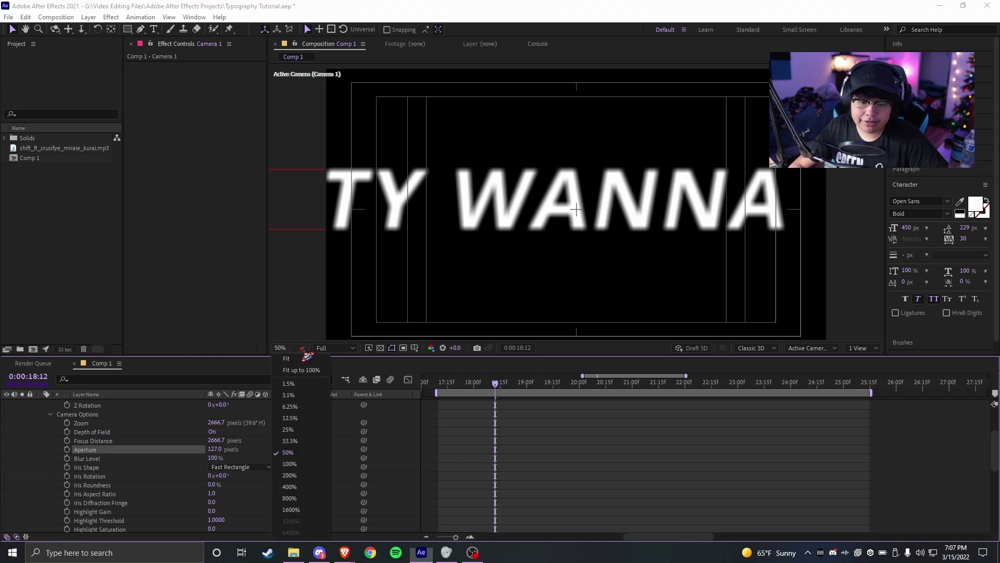
{"action": "left_click", "coordinate": [298, 358]}
- Keyframe Camera 1's Focus Distance at 18:12 with 1081.7 pixels to bring "wanna" into focus
{"action": "left_click", "coordinate": [67, 440]}
{"action": "left_click_drag", "start_coordinate": [215, 440], "coordinate": [193, 441]}
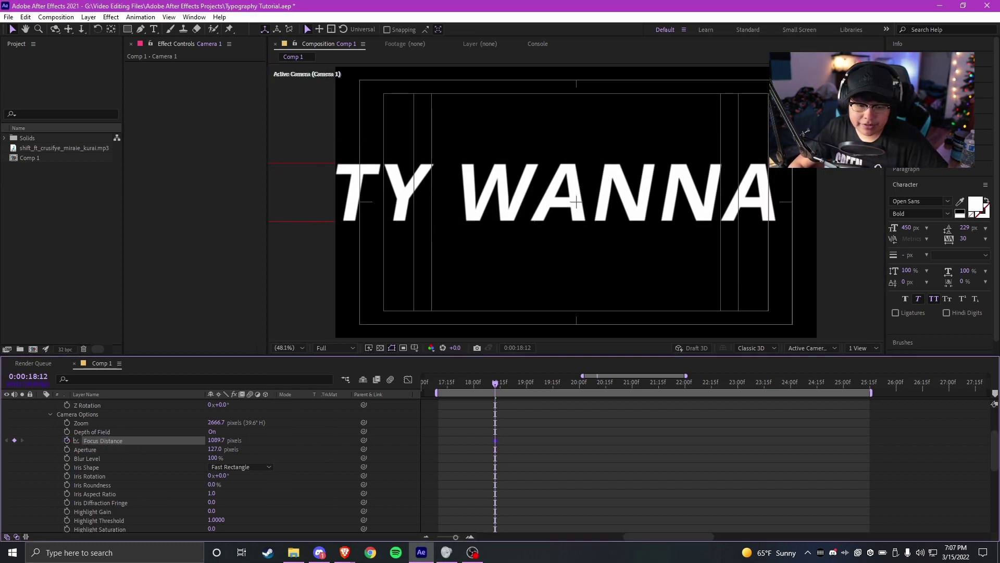
{"action": "left_click", "coordinate": [409, 380]}
{"action": "left_click_drag", "start_coordinate": [550, 381], "coordinate": [658, 389]}
{"action": "left_click", "coordinate": [409, 379]}
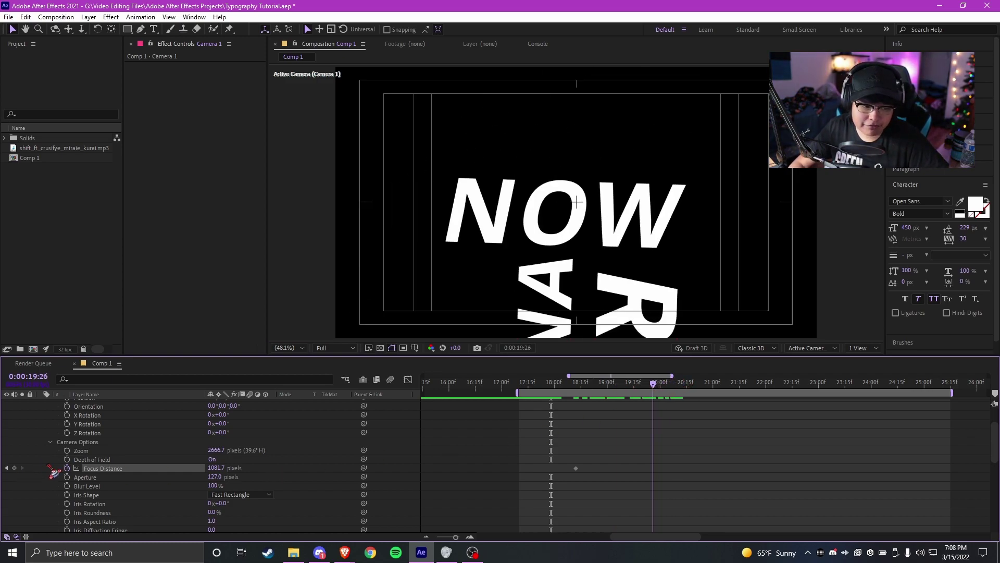
- Hold the Focus Distance with a keyframe at 19:26, and set it to 2062.7 pixels at 20:11 for "I don't even know"
{"action": "scroll", "coordinate": [757, 440], "scroll_direction": "up", "scroll_amount": 3}
{"action": "left_click_drag", "start_coordinate": [587, 390], "coordinate": [618, 388]}
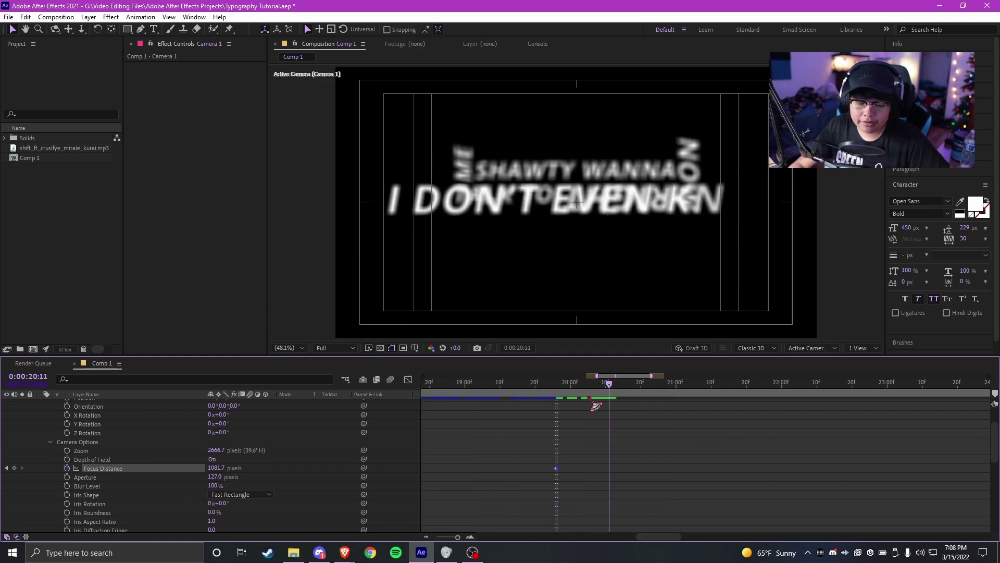
{"action": "left_click_drag", "start_coordinate": [204, 470], "coordinate": [356, 439]}
{"action": "left_click_drag", "start_coordinate": [426, 427], "coordinate": [515, 415]}
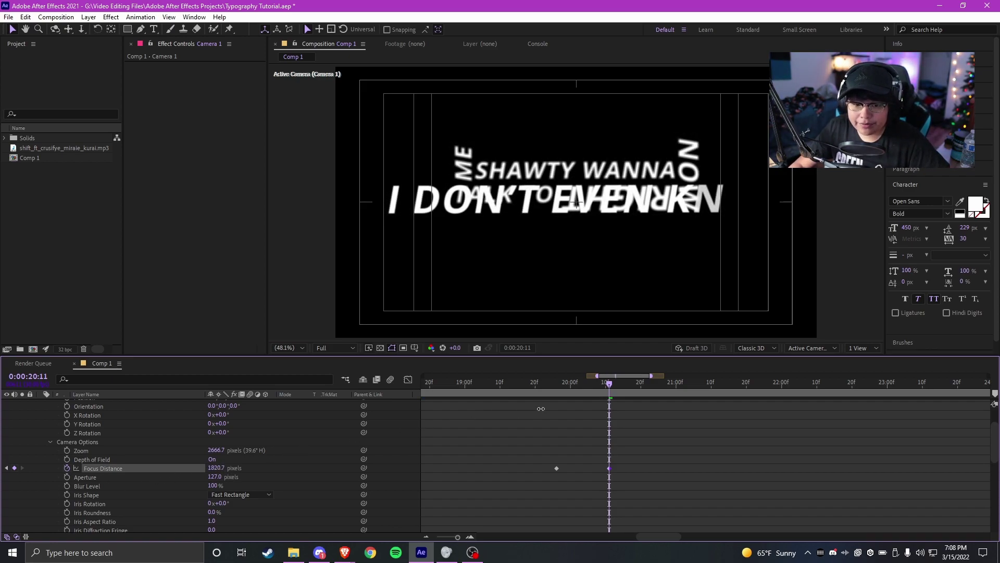
- Raise Camera 1's Aperture to 265 pixels for a stronger blur and preview the focus shift from 18:12
{"action": "left_click_drag", "start_coordinate": [236, 484], "coordinate": [318, 440]}
{"action": "scroll", "coordinate": [633, 440], "scroll_direction": "down", "scroll_amount": 3}
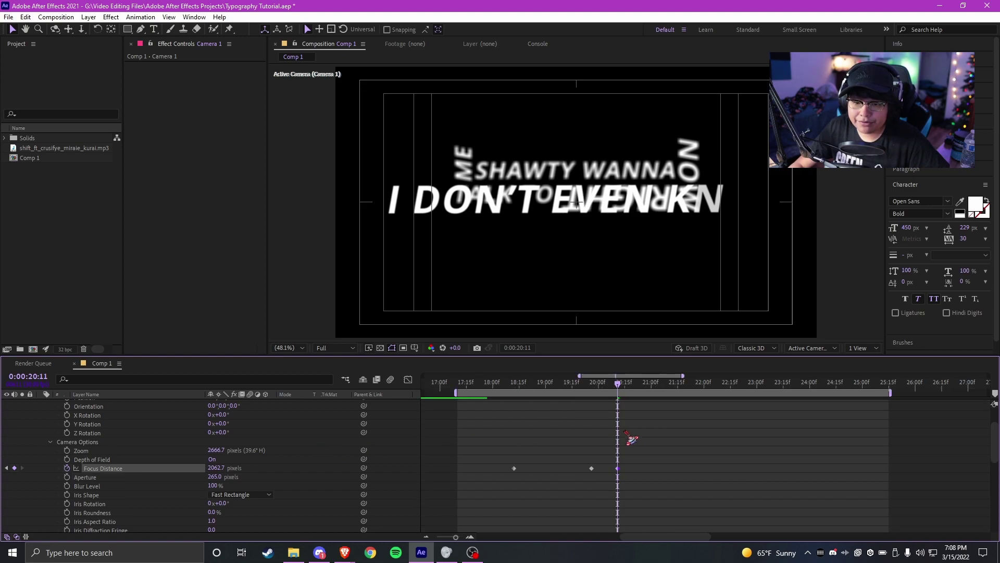
{"action": "left_click_drag", "start_coordinate": [523, 381], "coordinate": [513, 385]}
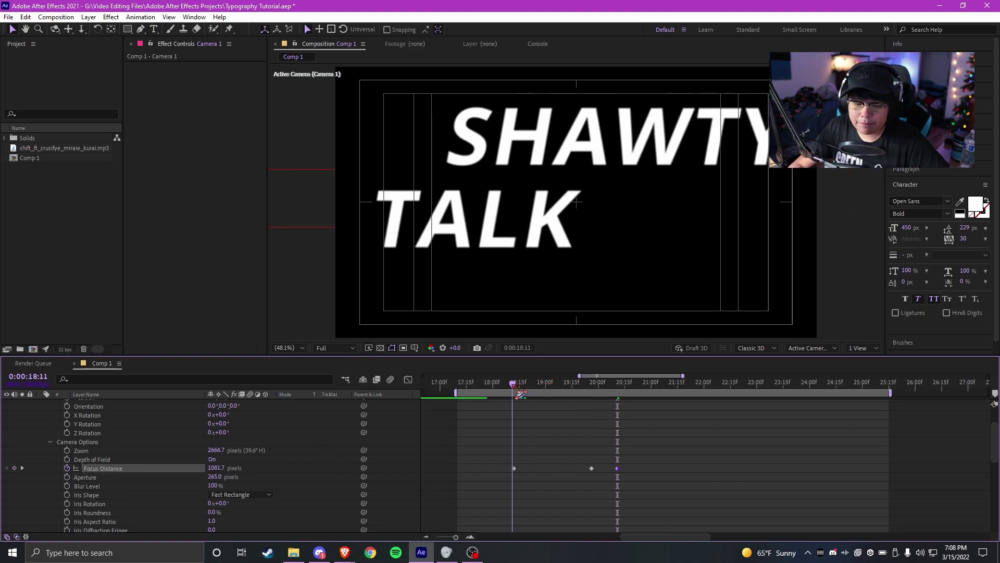
{"action": "scroll", "coordinate": [513, 386], "scroll_direction": "up", "scroll_amount": 1}
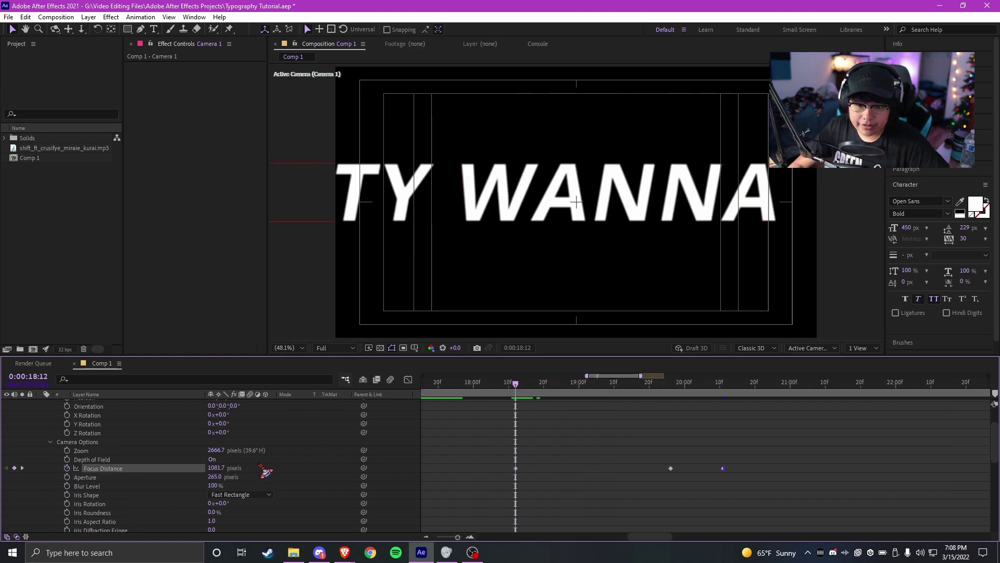
{"action": "key", "text": "space"}
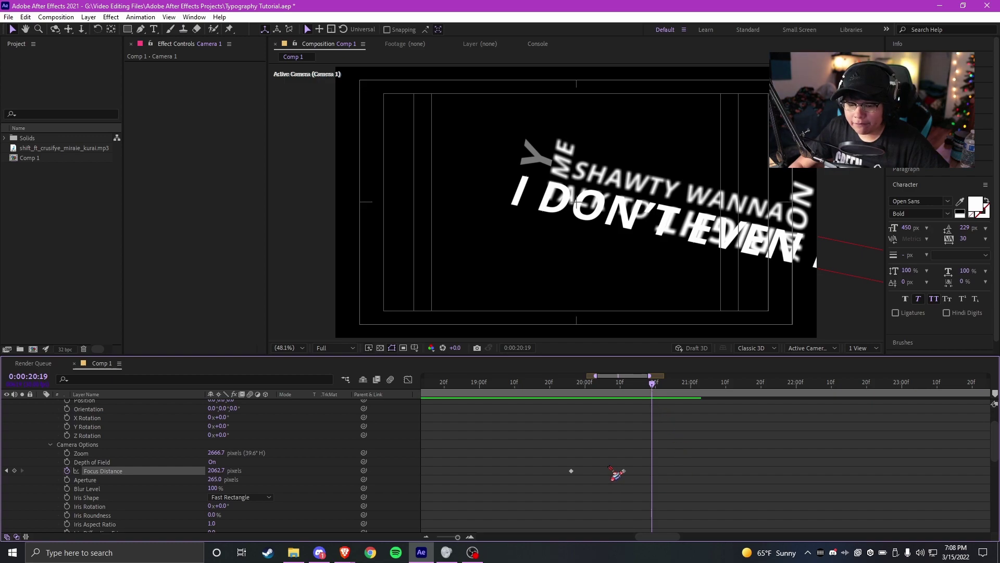
- Add a holding Focus Distance keyframe at 20:19 and set 992.7 pixels at 20:26 to focus on "you"
{"action": "left_click", "coordinate": [678, 386]}
{"action": "key", "text": "ctrl+v"}
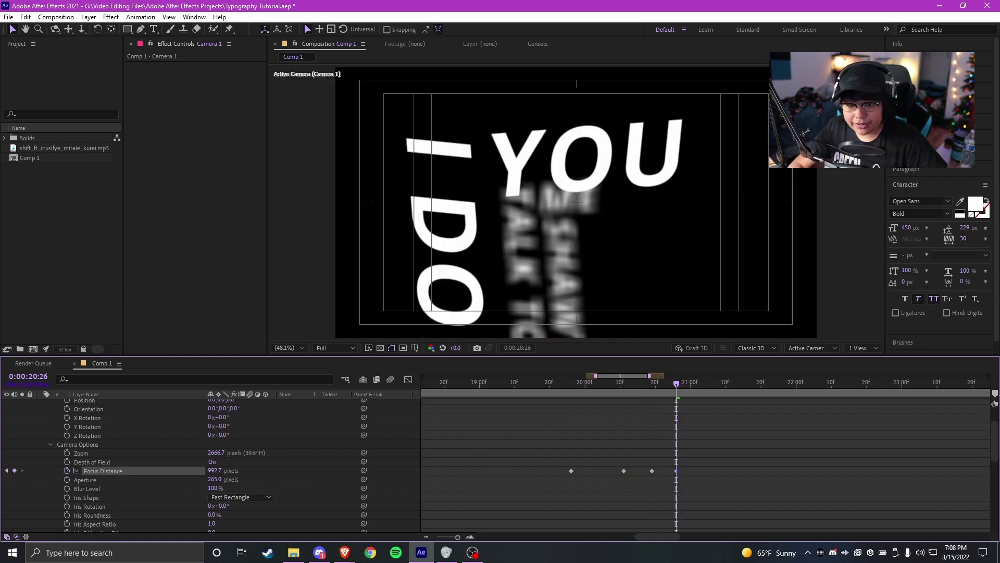
{"action": "left_click_drag", "start_coordinate": [772, 421], "coordinate": [588, 452]}
{"action": "scroll", "coordinate": [754, 430], "scroll_direction": "down", "scroll_amount": 1}
{"action": "scroll", "coordinate": [546, 386], "scroll_direction": "up", "scroll_amount": 1}
- Keyframe Focus Distance at 1002.7 pixels around 21:13 and 711.7 pixels for "loud", moving the second keyframe earlier to about 21:28
{"action": "left_click_drag", "start_coordinate": [531, 386], "coordinate": [565, 387]}
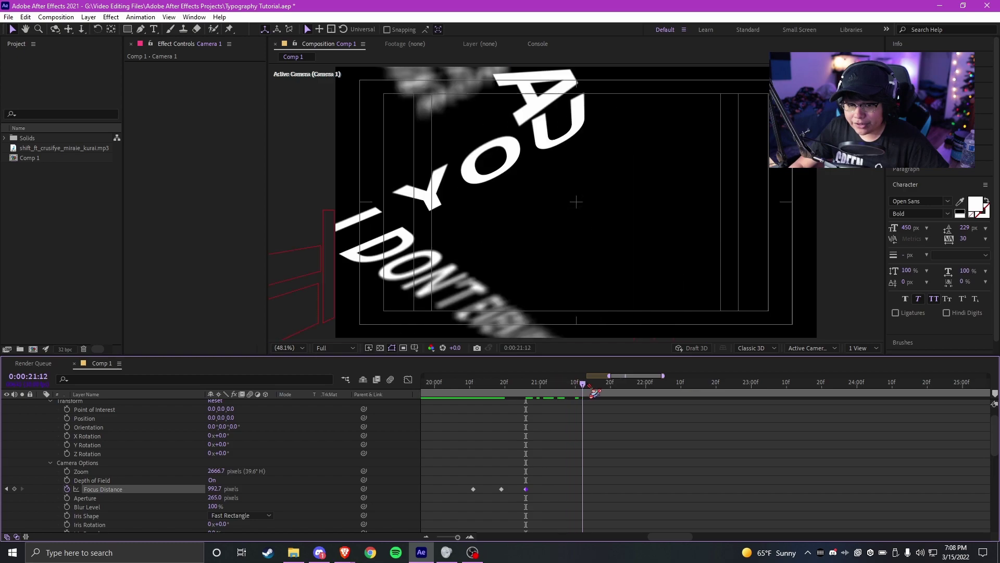
{"action": "key", "text": "space"}
{"action": "left_click_drag", "start_coordinate": [211, 489], "coordinate": [226, 482]}
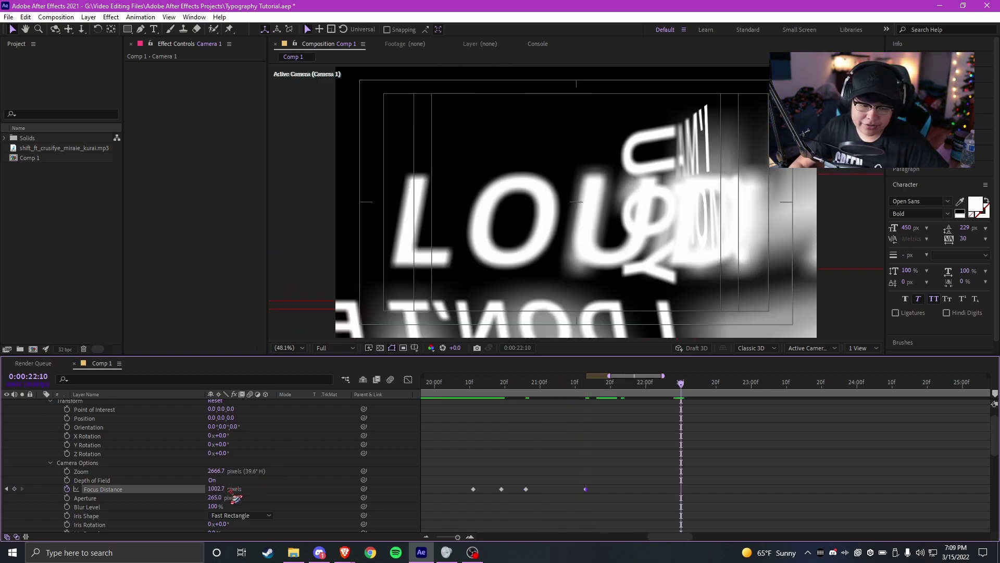
{"action": "left_click_drag", "start_coordinate": [172, 492], "coordinate": [137, 493]}
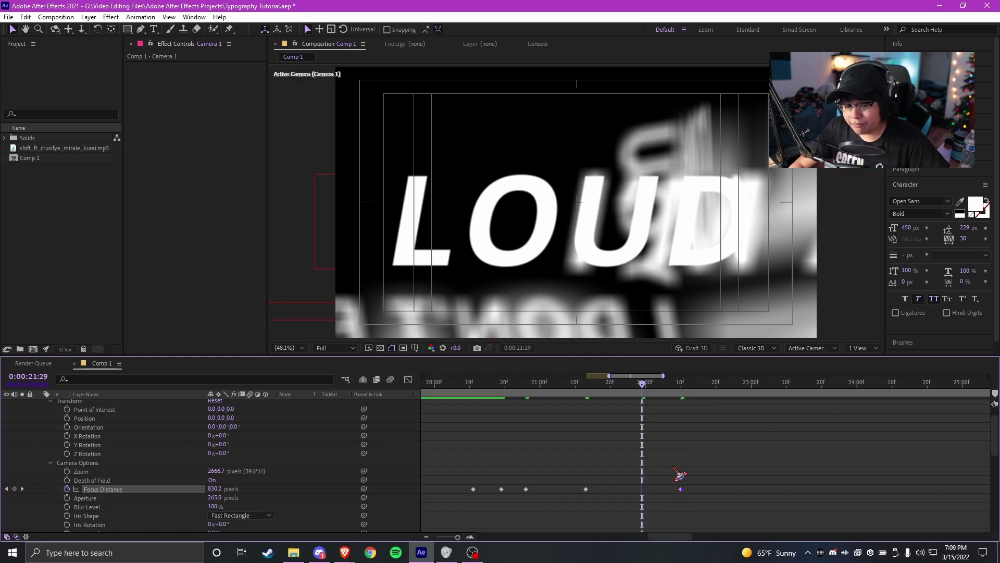
{"action": "left_click_drag", "start_coordinate": [683, 495], "coordinate": [653, 489]}
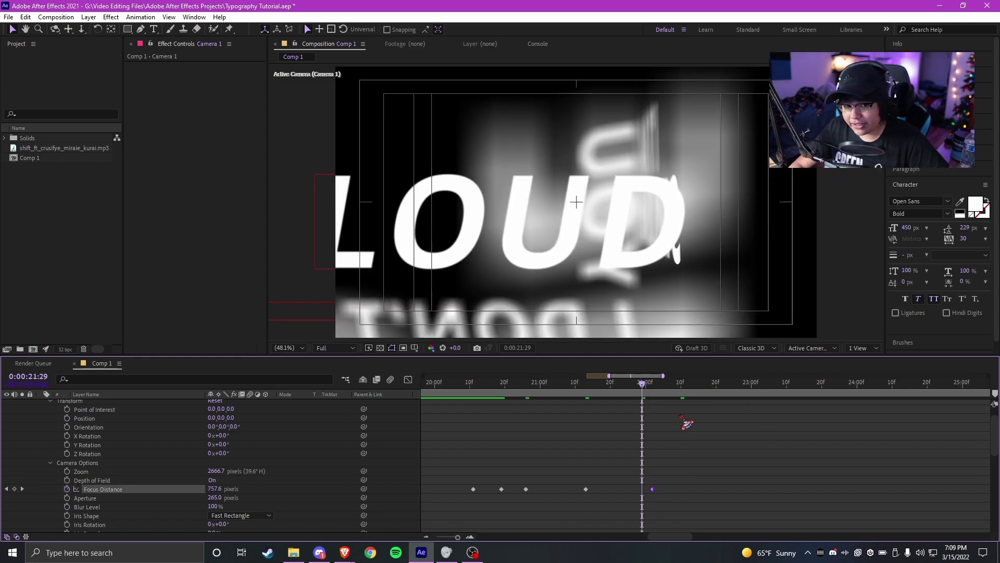
- Set Camera 1's Focus Distance to 504.7 pixels at 22:12 so "I'm at the" is sharp and "loud" blurs
{"action": "key", "text": "shift+Page_Down"}
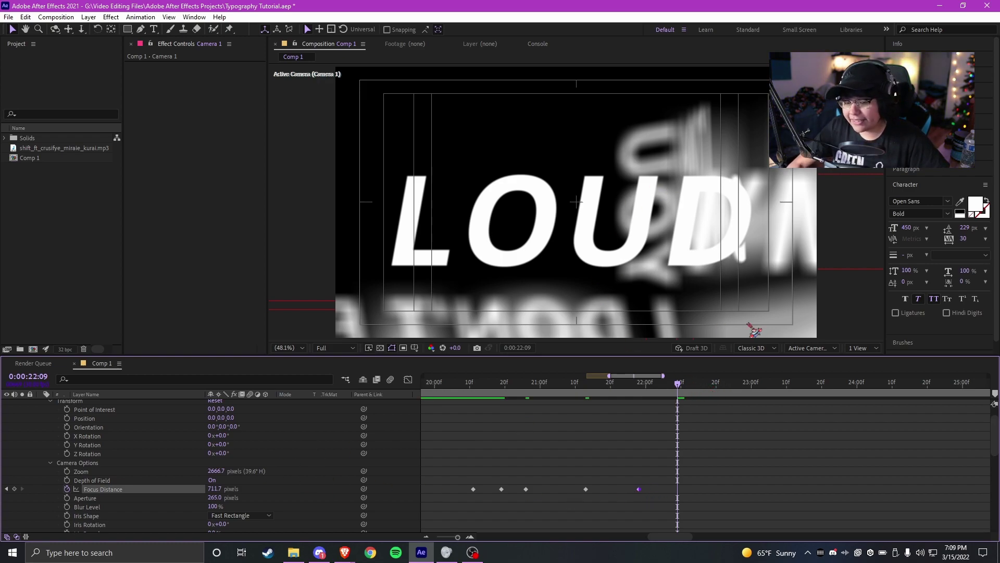
{"action": "key", "text": "Page_Down"}
{"action": "key", "text": "Page_Down"}
{"action": "key", "text": "Page_Down"}
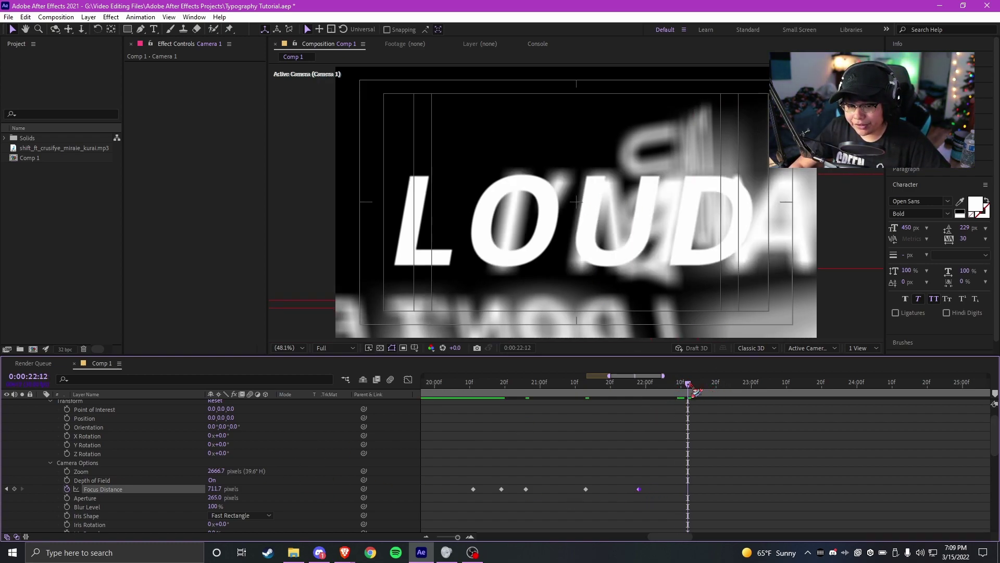
{"action": "left_click_drag", "start_coordinate": [218, 492], "coordinate": [271, 476]}
{"action": "left_click_drag", "start_coordinate": [150, 497], "coordinate": [100, 495]}
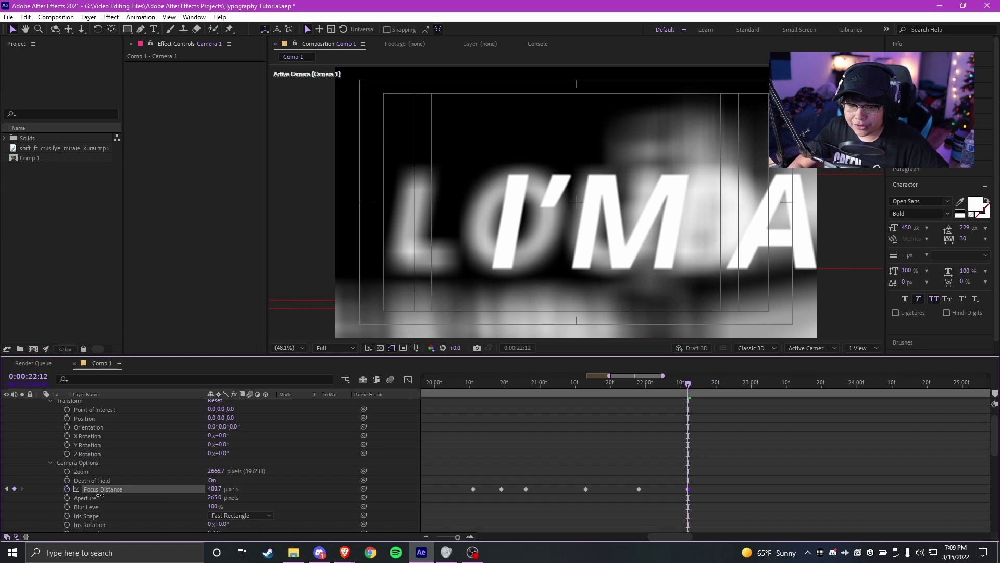
- Hold the Focus Distance with a keyframe at 22:24, and raise it through keyframes near 22:29 and 23:06 to 2085.7 pixels
{"action": "left_click", "coordinate": [719, 383]}
{"action": "left_click_drag", "start_coordinate": [835, 444], "coordinate": [758, 449]}
{"action": "left_click", "coordinate": [668, 383]}
{"action": "left_click", "coordinate": [654, 384]}
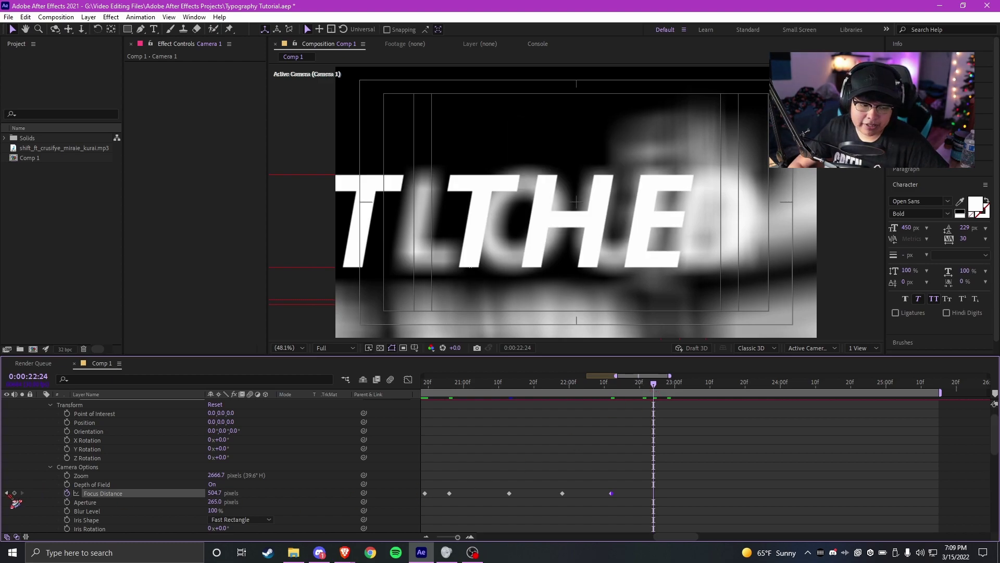
{"action": "left_click", "coordinate": [672, 384]}
{"action": "left_click_drag", "start_coordinate": [215, 493], "coordinate": [978, 427]}
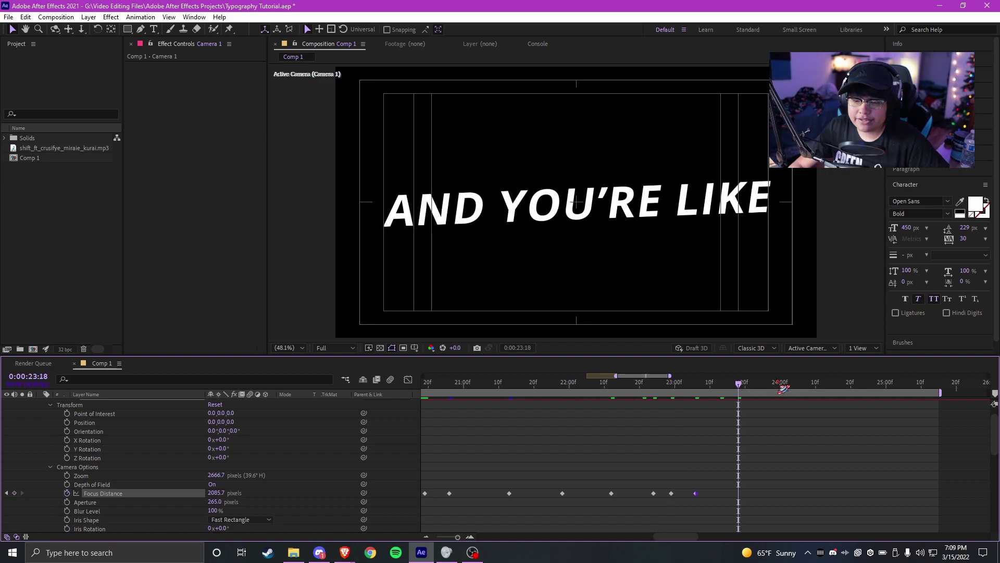
- Move to the "wow" lyric at 24:17, collapse Camera 1's properties and lower the composition's preview resolution to Half
{"action": "left_click", "coordinate": [778, 385]}
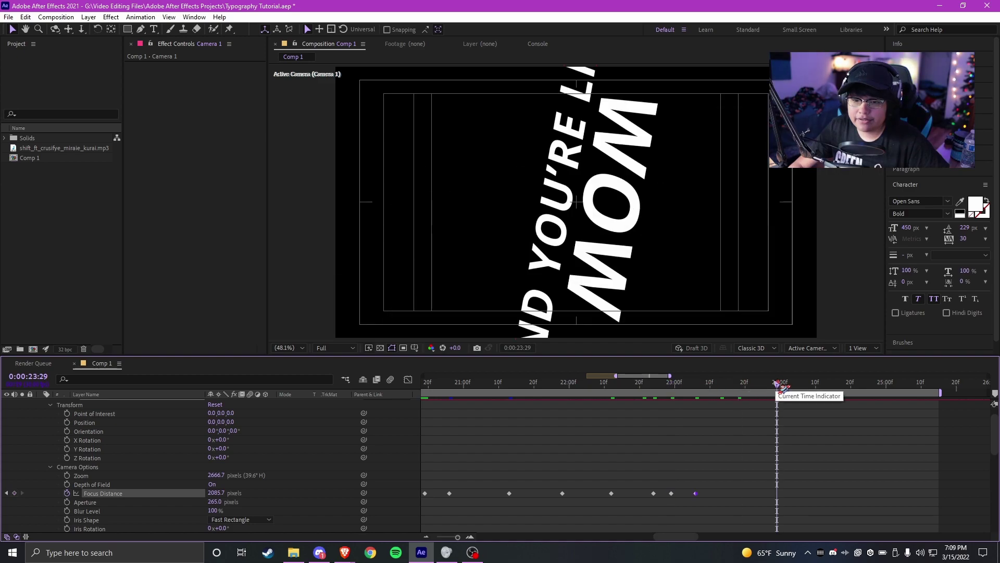
{"action": "left_click", "coordinate": [840, 384]}
{"action": "key", "text": "u"}
{"action": "left_click", "coordinate": [353, 347]}
{"action": "left_click", "coordinate": [331, 384]}
{"action": "scroll", "coordinate": [602, 420], "scroll_direction": "down", "scroll_amount": 3}
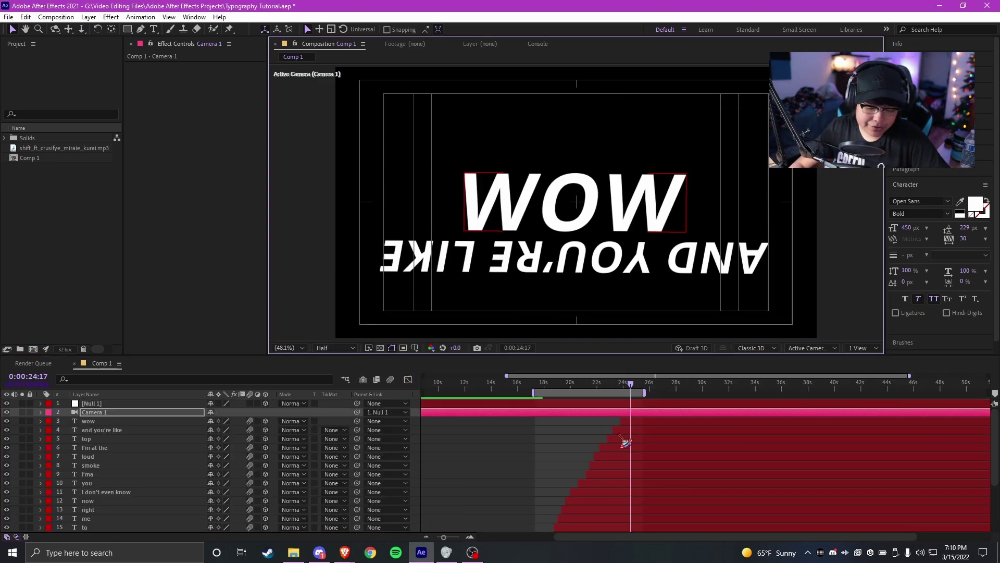
- Reveal Camera 1's Focus Distance keyframes and apply Easy Ease to all of them
{"action": "key", "text": "u"}
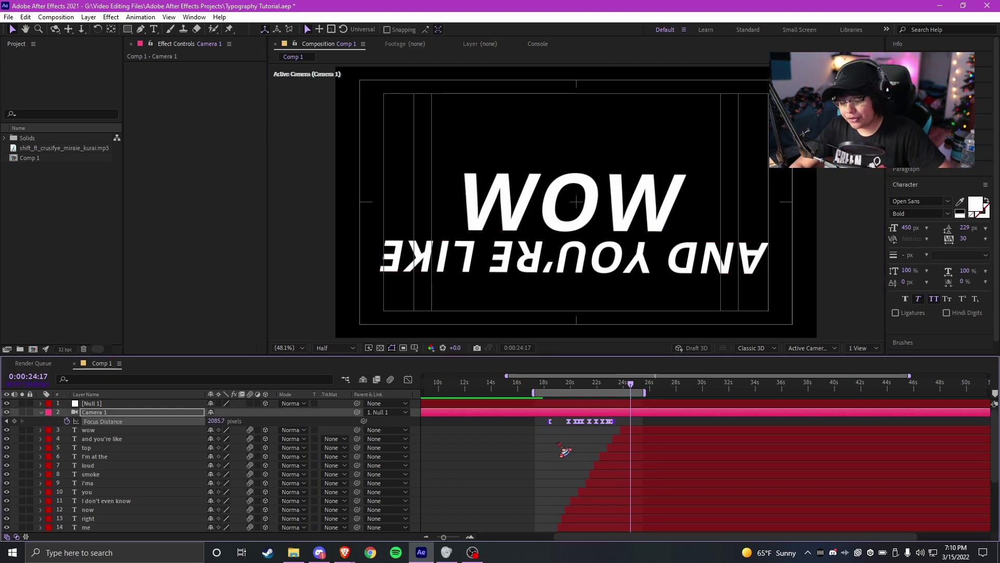
{"action": "scroll", "coordinate": [558, 444], "scroll_direction": "up", "scroll_amount": 3}
{"action": "key", "text": "F2"}
- Save the project and preview the focus changes from 17:15
{"action": "left_click", "coordinate": [518, 385]}
{"action": "key", "text": "ctrl+s"}
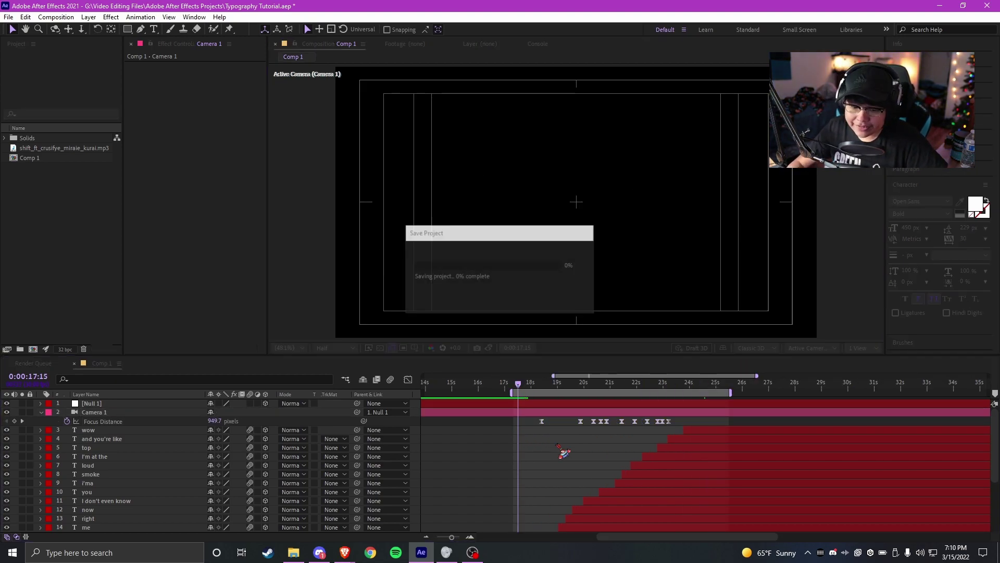
{"action": "key", "text": "space"}
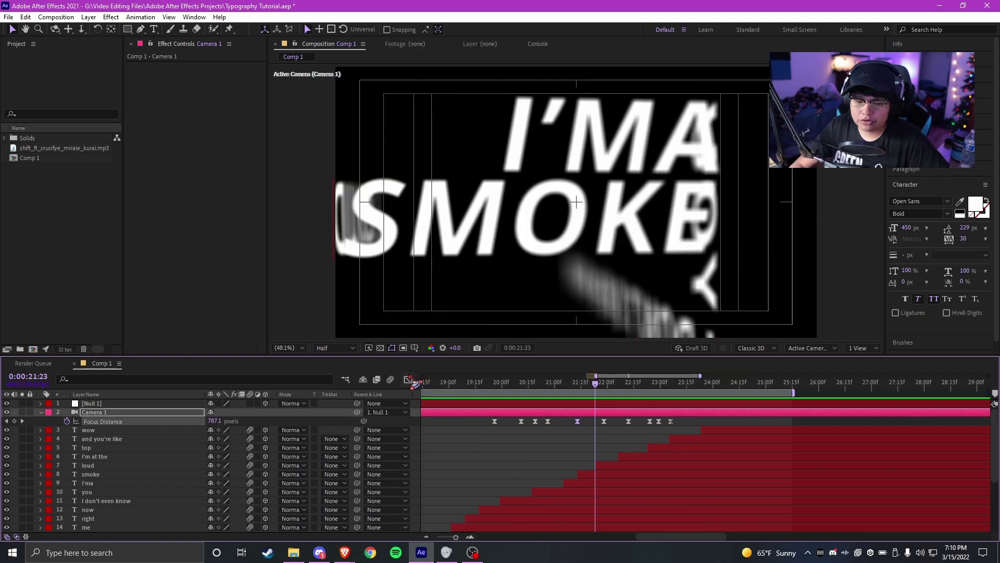
- Steepen the Focus Distance curve between "smoke" and "loud" by lengthening the outgoing ease handle of the keyframe at about 21:13
{"action": "left_click", "coordinate": [408, 379]}
{"action": "scroll", "coordinate": [587, 447], "scroll_direction": "up", "scroll_amount": 2}
{"action": "key", "text": "grave"}
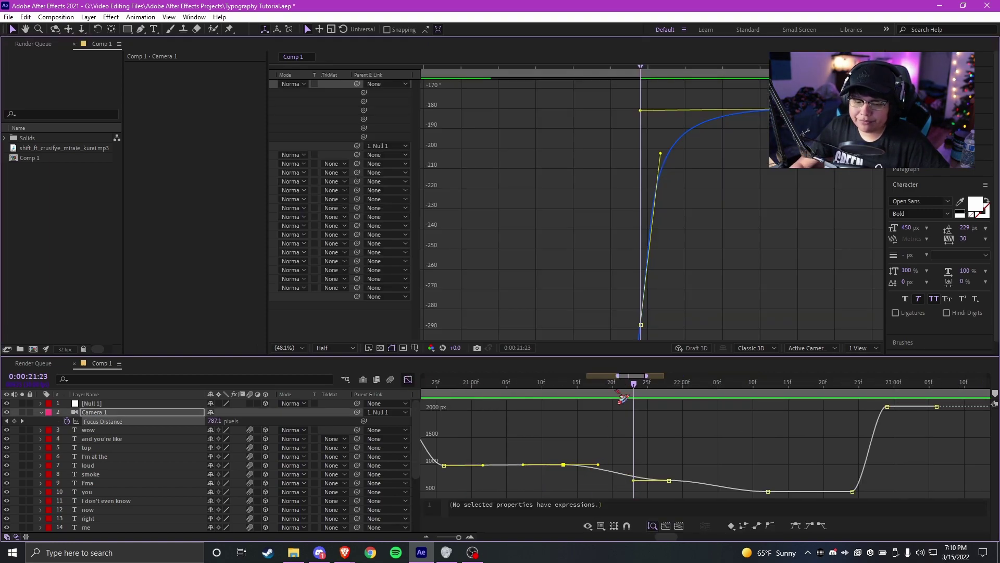
{"action": "key", "text": "grave"}
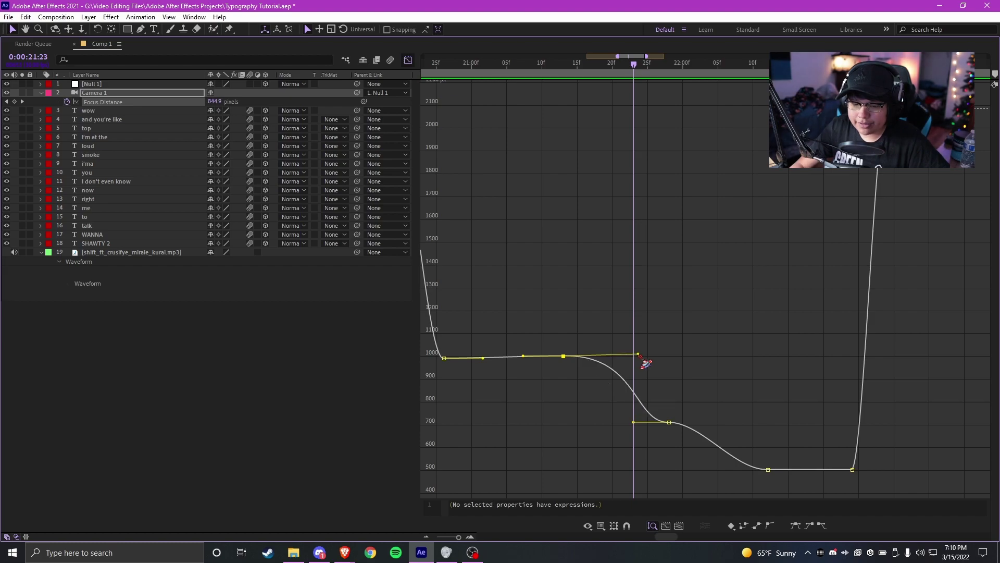
{"action": "key", "text": "grave"}
{"action": "left_click_drag", "start_coordinate": [568, 462], "coordinate": [571, 462]}
{"action": "left_click_drag", "start_coordinate": [713, 458], "coordinate": [614, 422]}
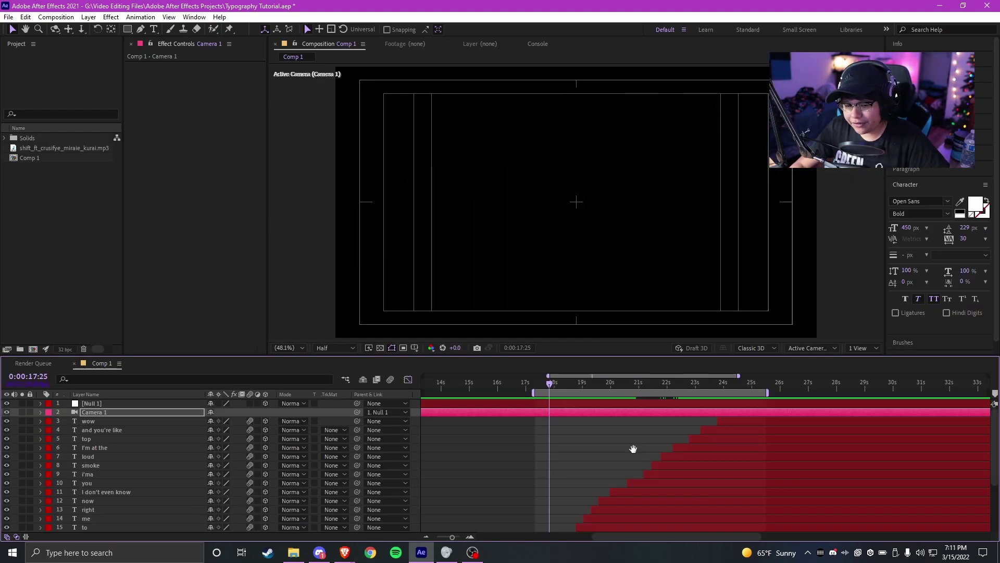
- Save the project and play back the lyric animation, checking the blur around "smoke" at 21:22
{"action": "left_click_drag", "start_coordinate": [637, 449], "coordinate": [624, 444]}
{"action": "key", "text": "ctrl+s"}
{"action": "scroll", "coordinate": [647, 442], "scroll_direction": "up", "scroll_amount": 1}
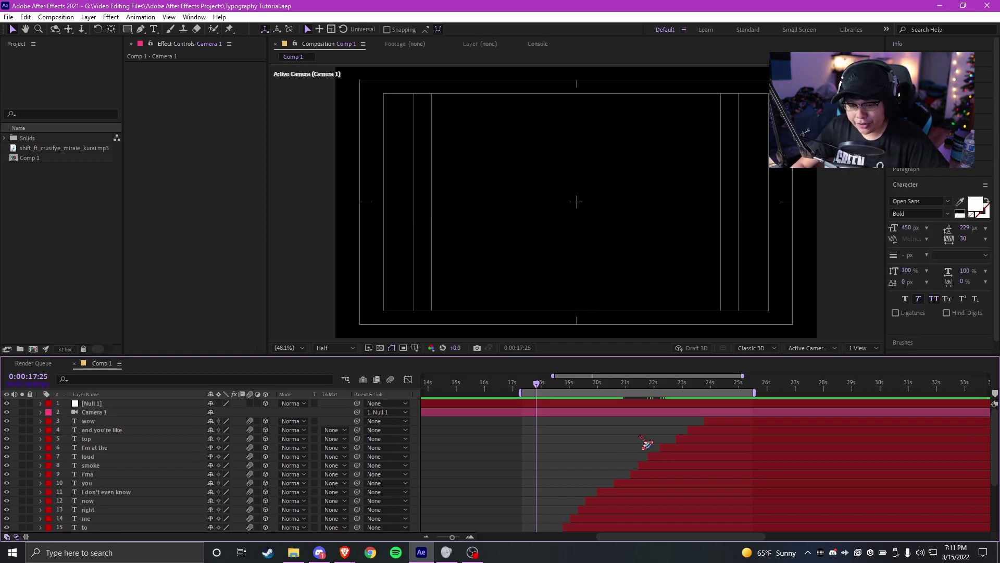
{"action": "key", "text": "space"}
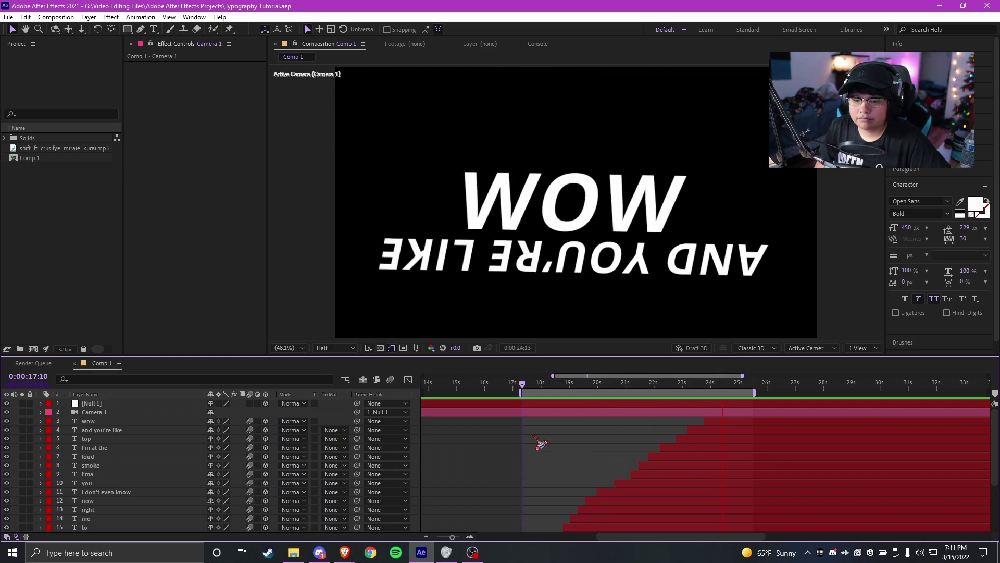
{"action": "key", "text": "space"}
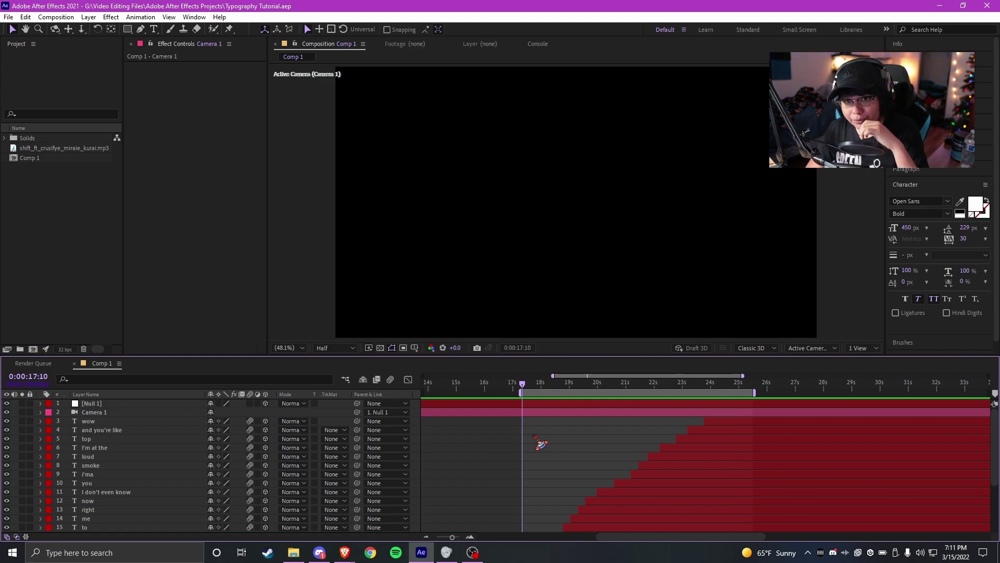
{"action": "left_click_drag", "start_coordinate": [550, 385], "coordinate": [647, 385]}
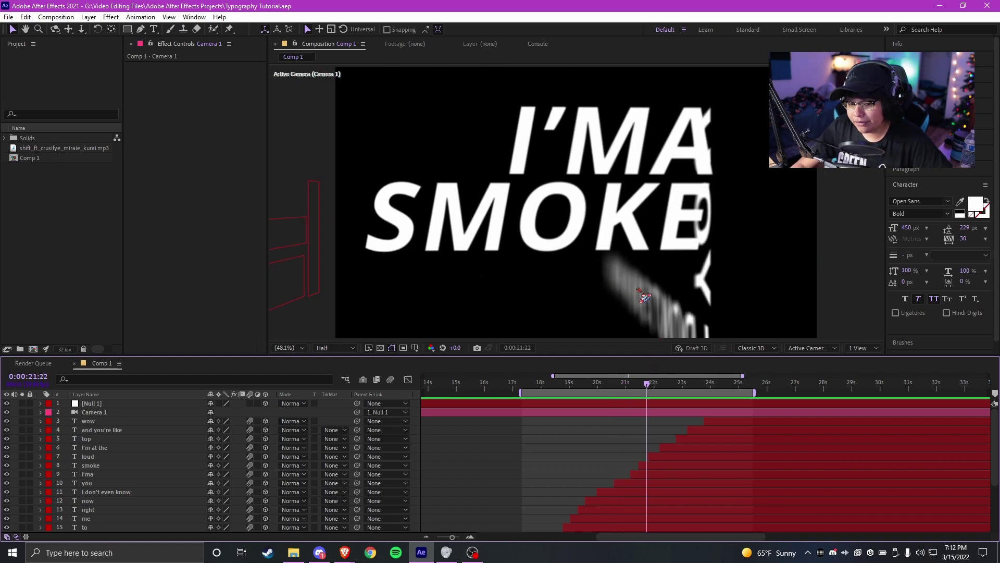
{"action": "left_click_drag", "start_coordinate": [658, 389], "coordinate": [683, 389]}
{"action": "left_click", "coordinate": [525, 386]}
{"action": "left_click_drag", "start_coordinate": [577, 436], "coordinate": [538, 438]}
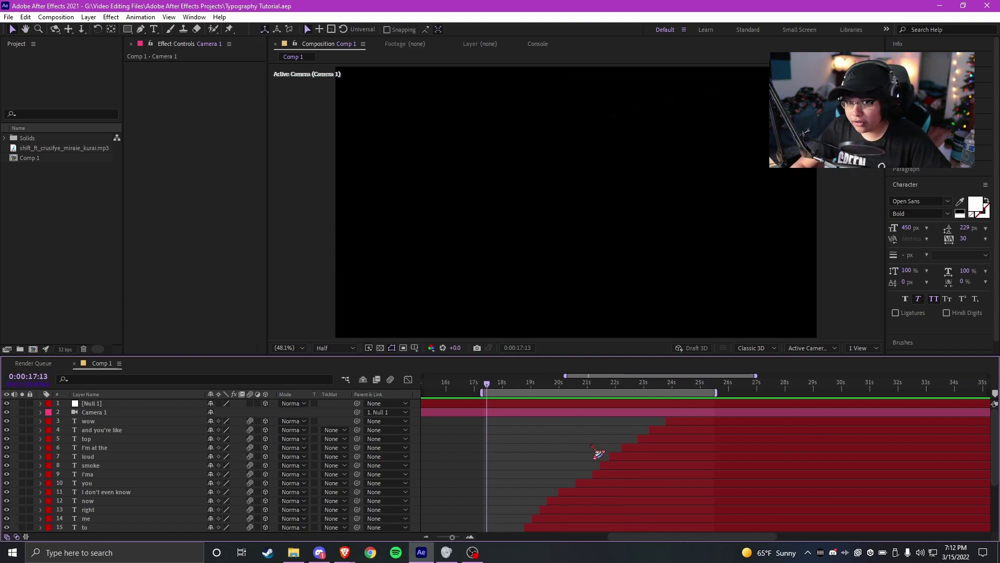
- Add a Scale keyframe to the "now" text layer at 19:19 to hold its full size
{"action": "scroll", "coordinate": [532, 471], "scroll_direction": "down", "scroll_amount": 3}
{"action": "scroll", "coordinate": [518, 469], "scroll_direction": "up", "scroll_amount": 1}
{"action": "left_click_drag", "start_coordinate": [491, 386], "coordinate": [519, 389]}
{"action": "left_click", "coordinate": [518, 457]}
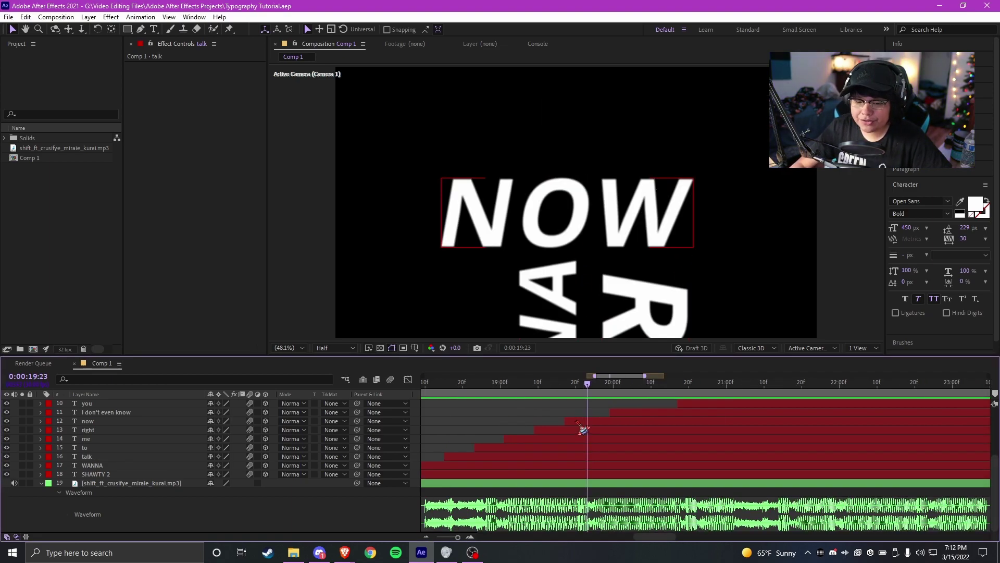
{"action": "left_click_drag", "start_coordinate": [554, 422], "coordinate": [545, 423]}
{"action": "left_click", "coordinate": [569, 388]}
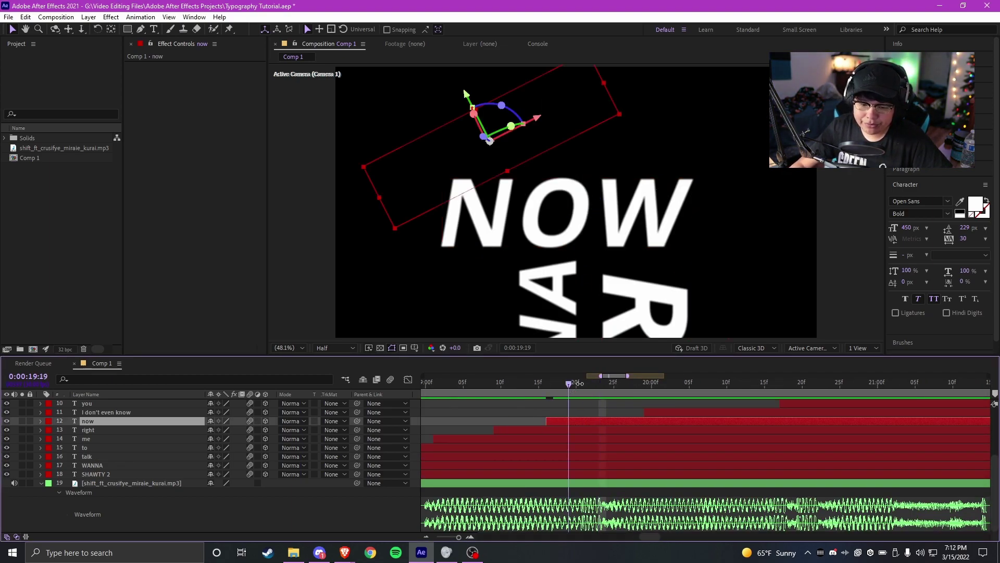
{"action": "key", "text": "s"}
- Set the "now" layer's Scale to 0% at 19:17 so the word pops in, and collapse its properties
{"action": "left_click", "coordinate": [554, 387]}
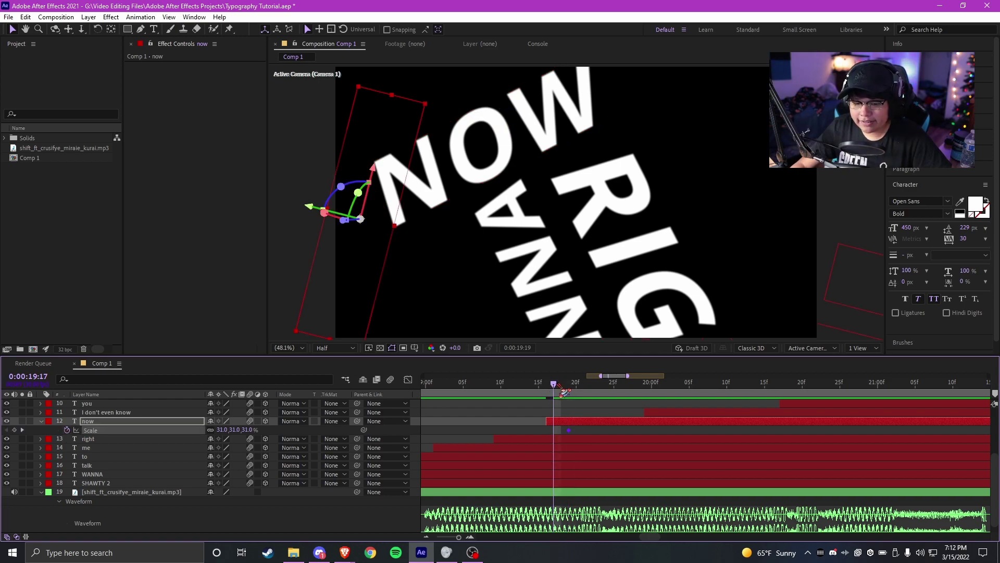
{"action": "left_click", "coordinate": [247, 430]}
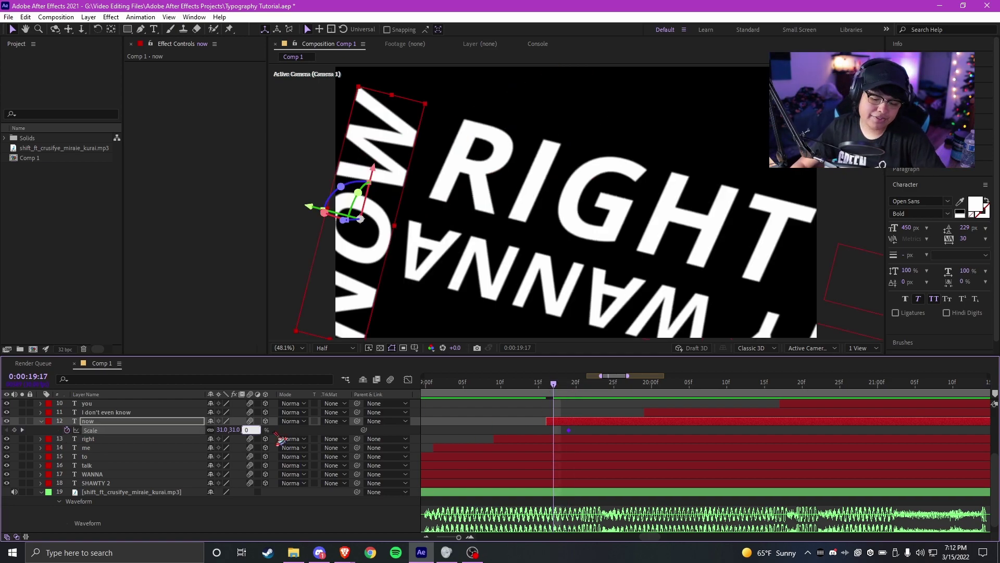
{"action": "type", "text": "0"}
{"action": "key", "text": "Return"}
{"action": "left_click_drag", "start_coordinate": [555, 385], "coordinate": [478, 390]}
{"action": "scroll", "coordinate": [595, 443], "scroll_direction": "down", "scroll_amount": 1}
{"action": "left_click_drag", "start_coordinate": [599, 447], "coordinate": [938, 248]}
{"action": "left_click", "coordinate": [41, 429]}
- Review the text layers and the opening of the animation back to the word "SHAWTY" at 18:02
{"action": "scroll", "coordinate": [636, 429], "scroll_direction": "down", "scroll_amount": 1}
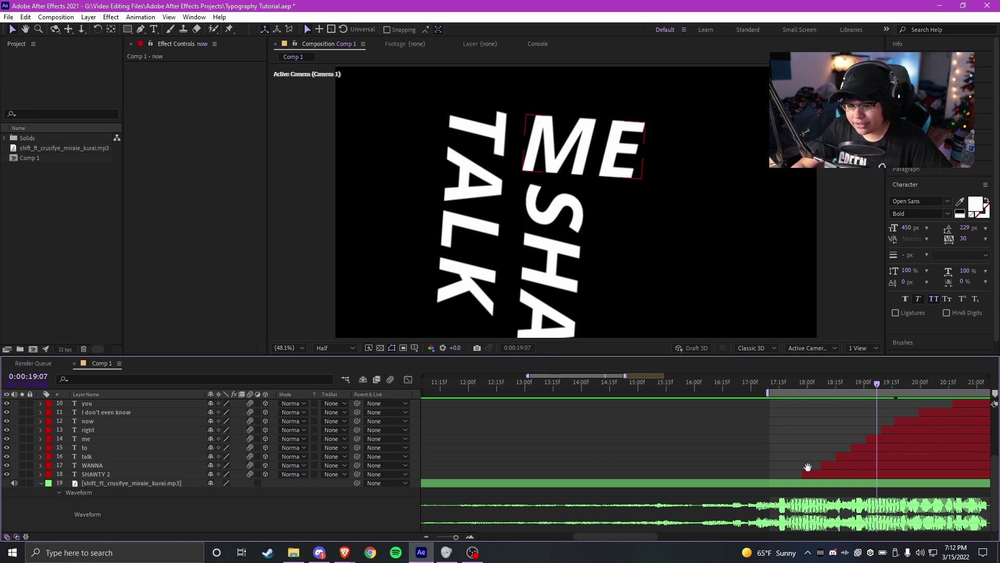
{"action": "scroll", "coordinate": [695, 458], "scroll_direction": "up", "scroll_amount": 1}
{"action": "left_click_drag", "start_coordinate": [632, 464], "coordinate": [181, 516]}
{"action": "scroll", "coordinate": [834, 435], "scroll_direction": "down", "scroll_amount": 1}
{"action": "scroll", "coordinate": [805, 427], "scroll_direction": "up", "scroll_amount": 1}
{"action": "scroll", "coordinate": [813, 427], "scroll_direction": "up", "scroll_amount": 1}
{"action": "scroll", "coordinate": [630, 411], "scroll_direction": "down", "scroll_amount": 1}
{"action": "left_click_drag", "start_coordinate": [512, 391], "coordinate": [485, 390]}
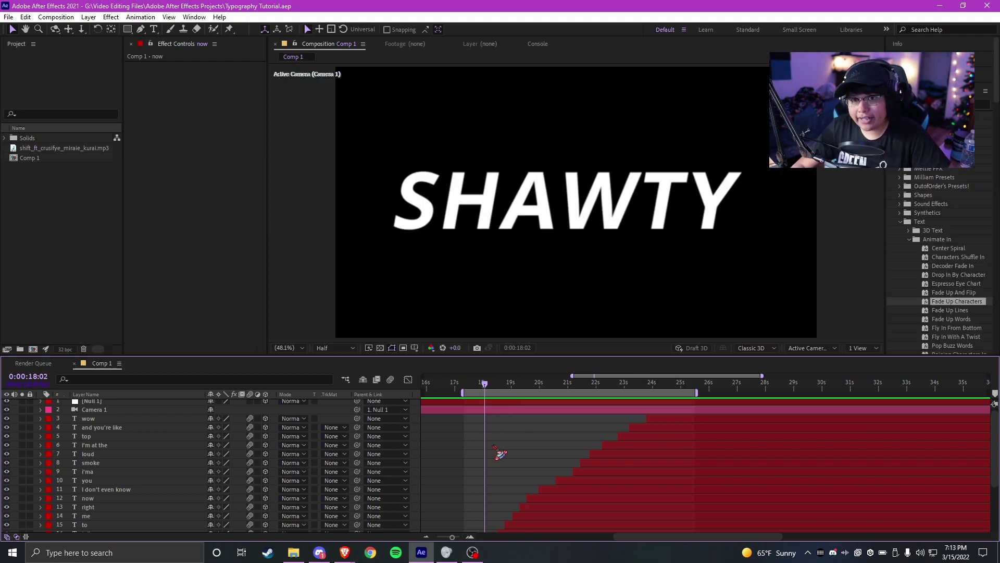
{"action": "left_click_drag", "start_coordinate": [501, 454], "coordinate": [125, 423]}
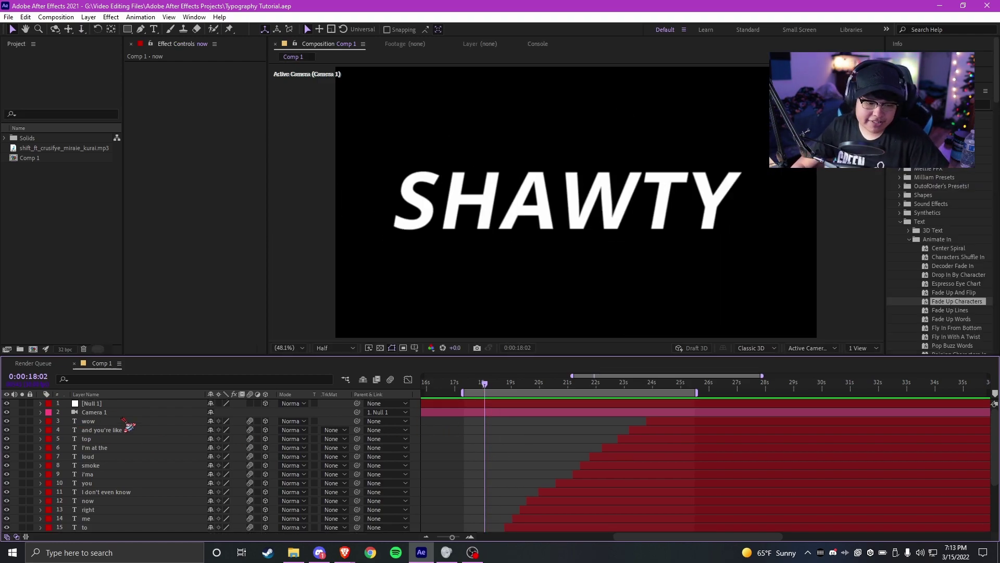
- Add an adjustment layer above all layers and apply the effect found by searching for "s_sh" to it
{"action": "left_click_drag", "start_coordinate": [485, 377], "coordinate": [589, 390]}
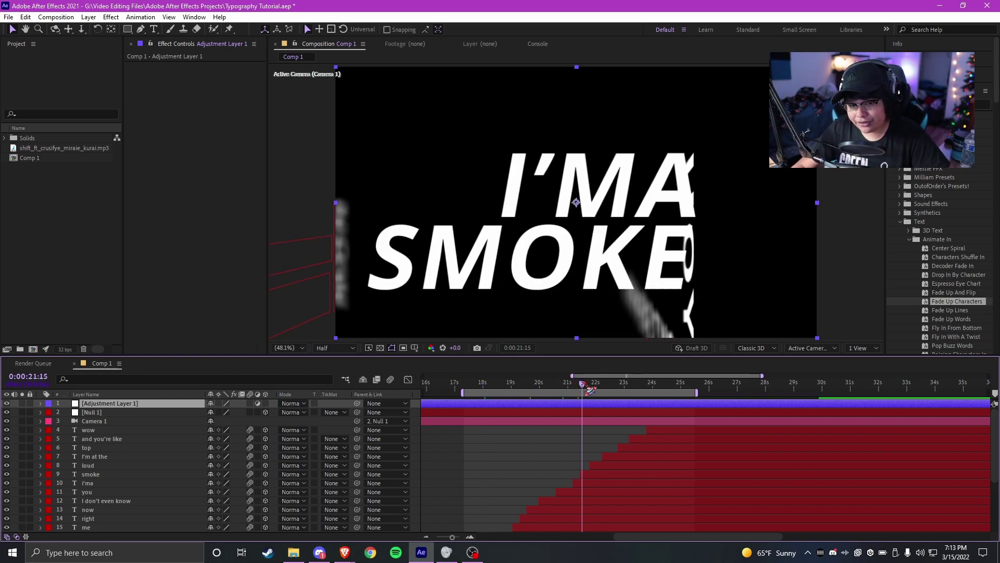
{"action": "key", "text": "ctrl+space"}
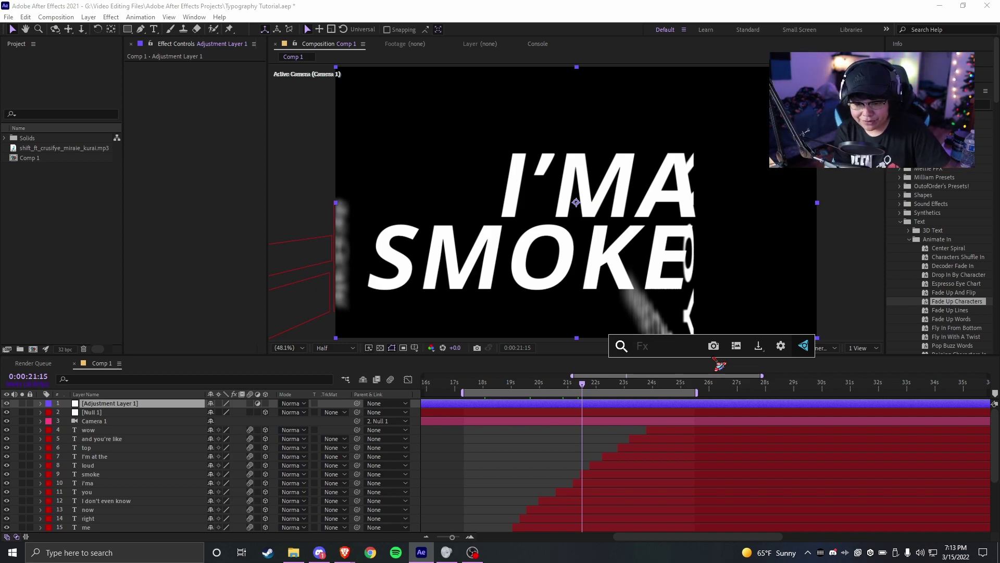
{"action": "type", "text": "s"}
{"action": "key", "text": "BackSpace"}
{"action": "type", "text": "s_sh"}
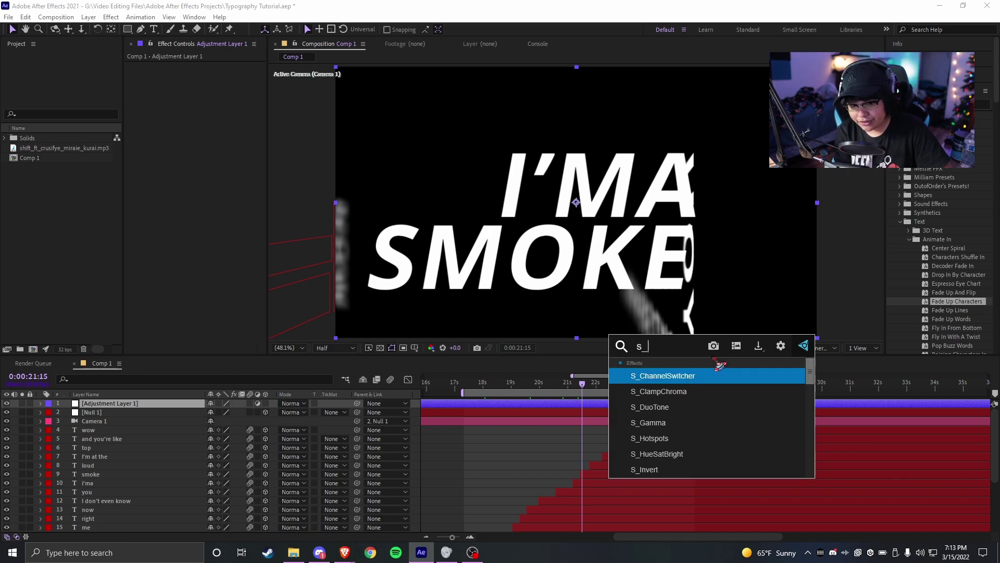
{"action": "key", "text": "Return"}
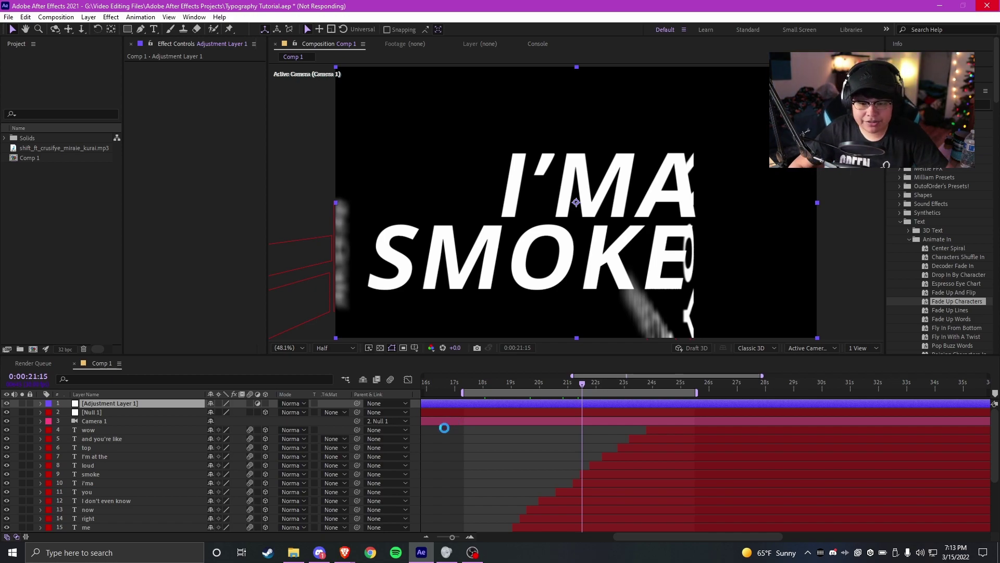
{"action": "left_click", "coordinate": [537, 369]}
- Place Black Solid 1 beneath all the text layers and apply the Universe Gradient Ramp effect to it
{"action": "left_click_drag", "start_coordinate": [125, 404], "coordinate": [126, 490]}
{"action": "key", "text": "ctrl+space"}
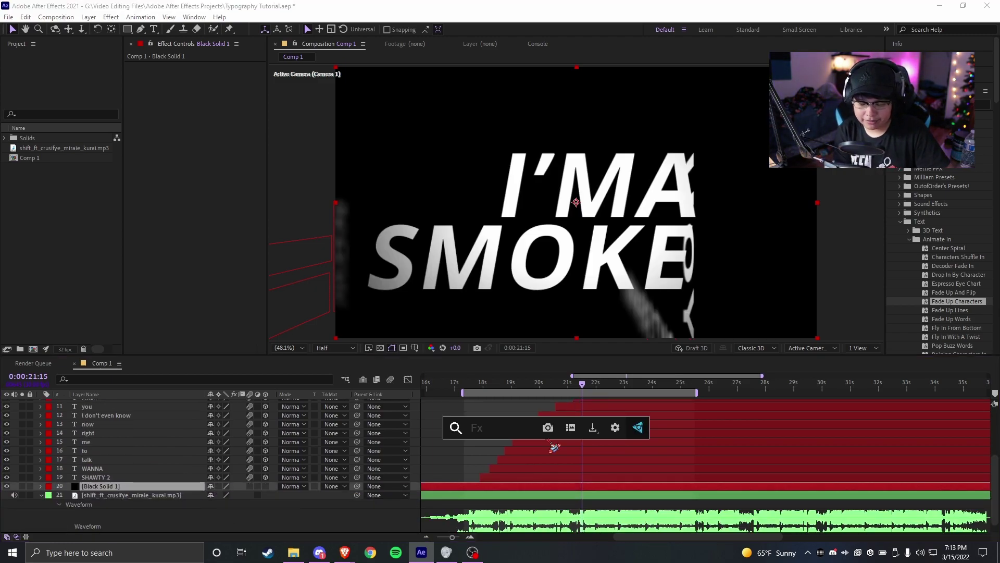
{"action": "type", "text": "grad"}
{"action": "key", "text": "Return"}
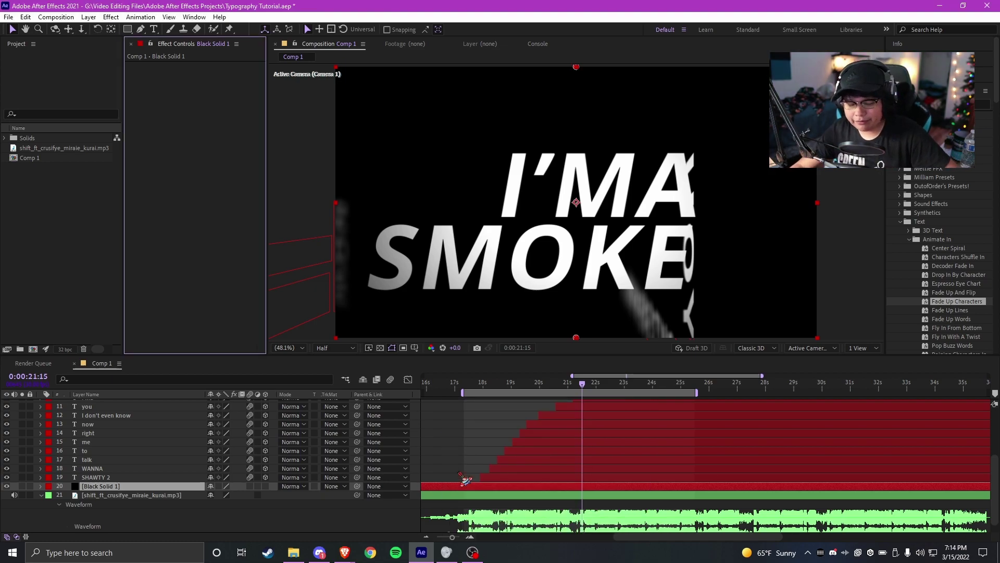
- Set the gradient ramp's Start Color to a dark blue
{"action": "left_click", "coordinate": [209, 149]}
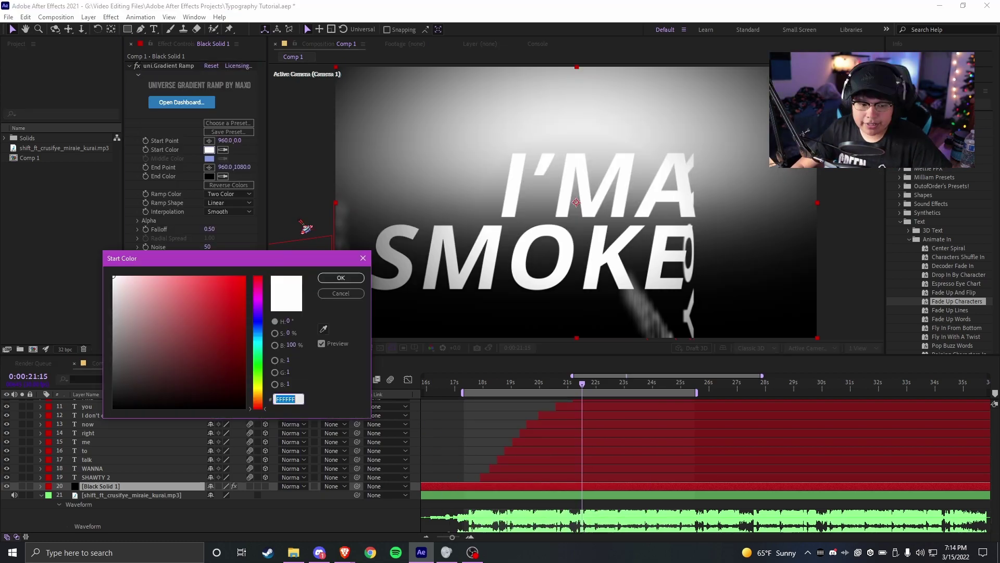
{"action": "type", "text": "ff0000"}
{"action": "left_click", "coordinate": [261, 330]}
{"action": "left_click_drag", "start_coordinate": [242, 365], "coordinate": [292, 388]}
{"action": "left_click", "coordinate": [340, 278]}
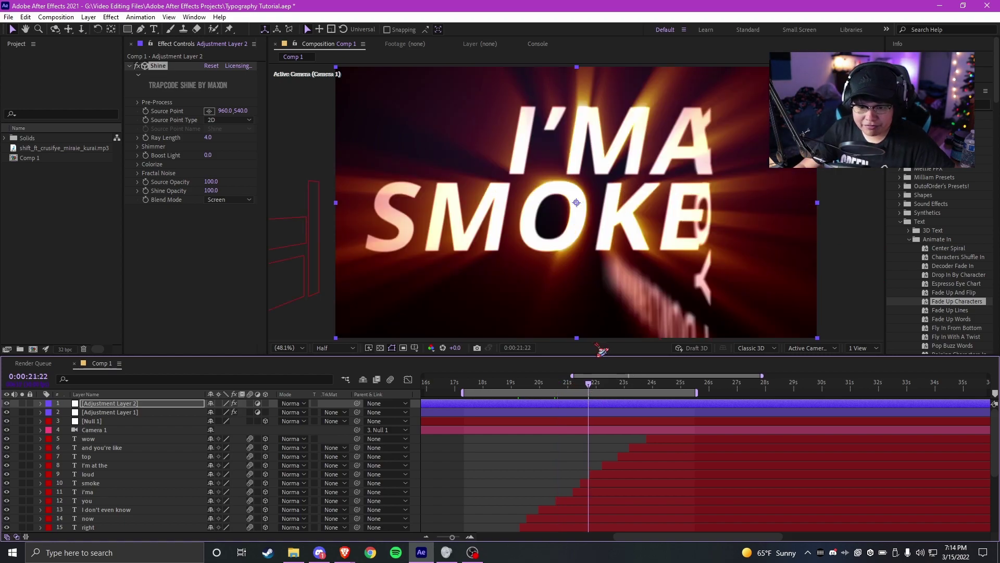
- Change the Midtones color in the Shine effect's Colorize settings on Adjustment Layer 2 to light blue
{"action": "left_click", "coordinate": [139, 165]}
{"action": "left_click", "coordinate": [209, 208]}
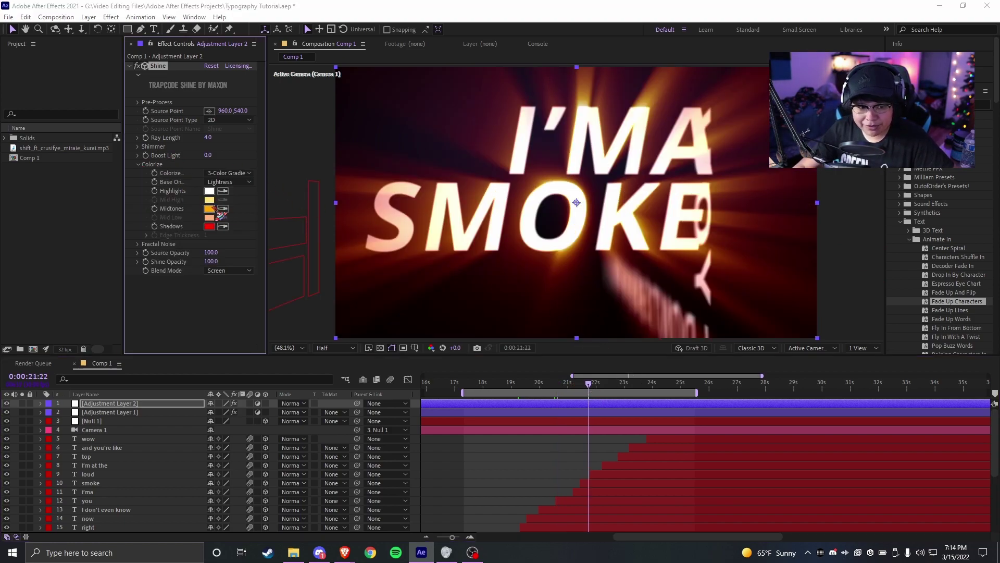
{"action": "left_click", "coordinate": [258, 336]}
{"action": "left_click", "coordinate": [340, 278]}
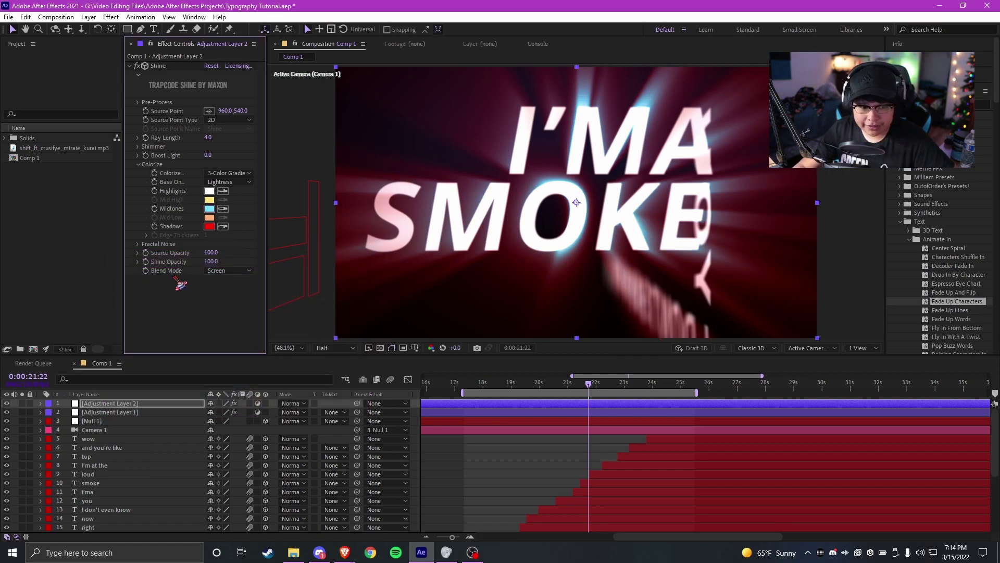
- Set Shine's Shadows color to blue 0030FF and move Adjustment Layer 2 below Adjustment Layer 1
{"action": "left_click", "coordinate": [209, 226]}
{"action": "left_click_drag", "start_coordinate": [258, 334], "coordinate": [272, 332]}
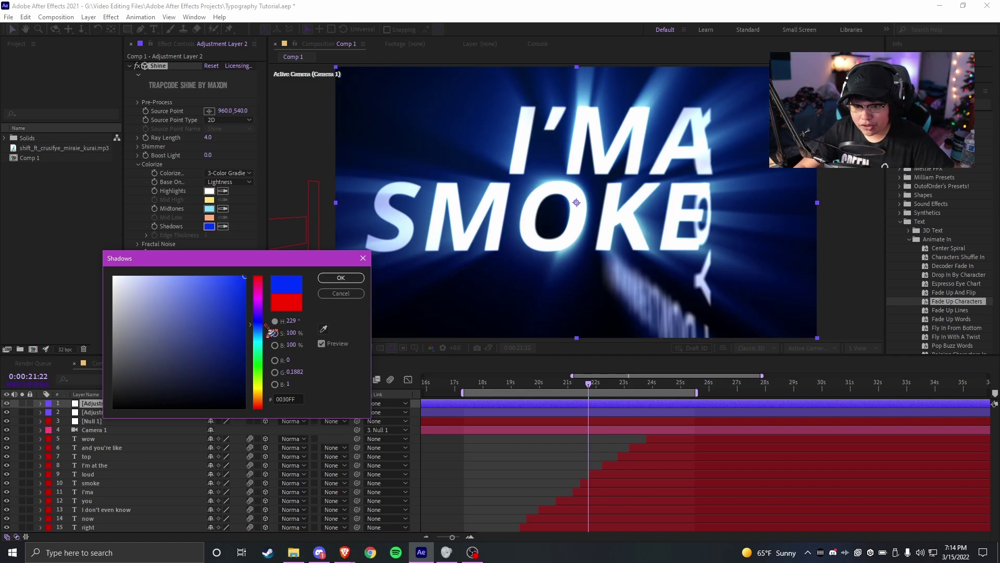
{"action": "left_click", "coordinate": [341, 278]}
{"action": "left_click_drag", "start_coordinate": [210, 140], "coordinate": [199, 141]}
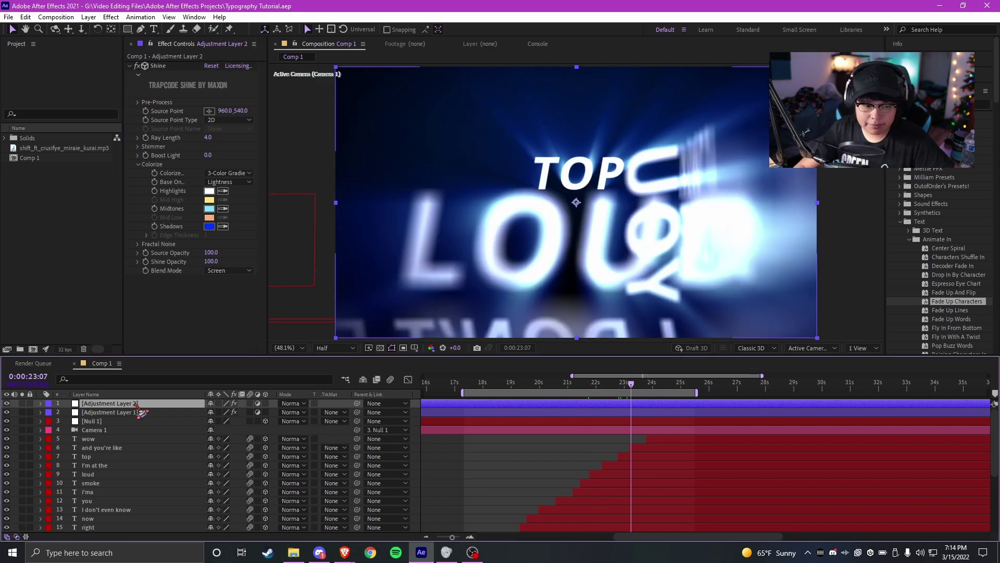
{"action": "left_click_drag", "start_coordinate": [132, 404], "coordinate": [129, 414]}
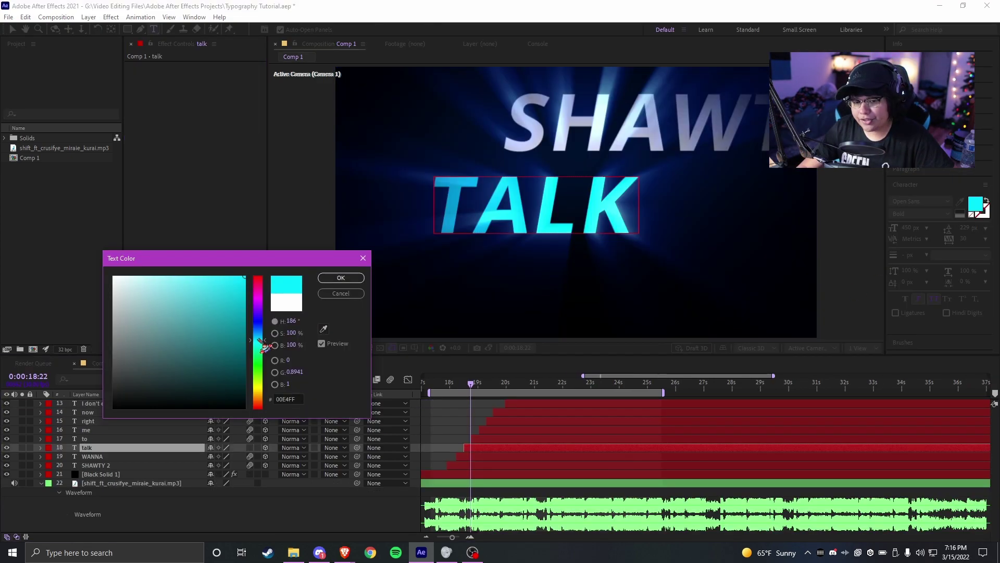
- Color the "TALK" text cyan (00E4FF) and check the look on the neighbouring lyrics
{"action": "left_click", "coordinate": [340, 286]}
{"action": "left_click", "coordinate": [447, 413]}
{"action": "scroll", "coordinate": [447, 413], "scroll_direction": "up", "scroll_amount": 1}
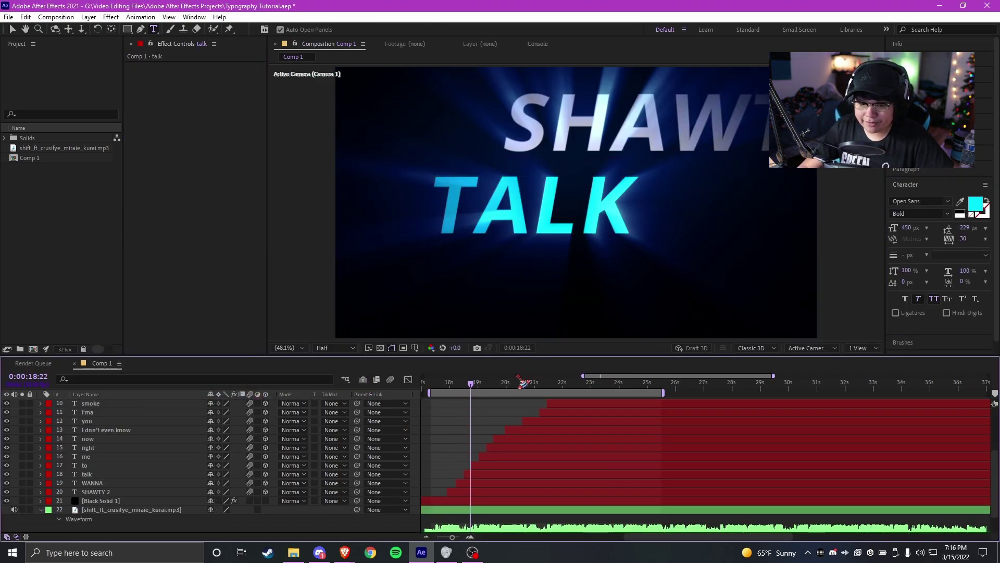
{"action": "left_click_drag", "start_coordinate": [490, 384], "coordinate": [535, 388]}
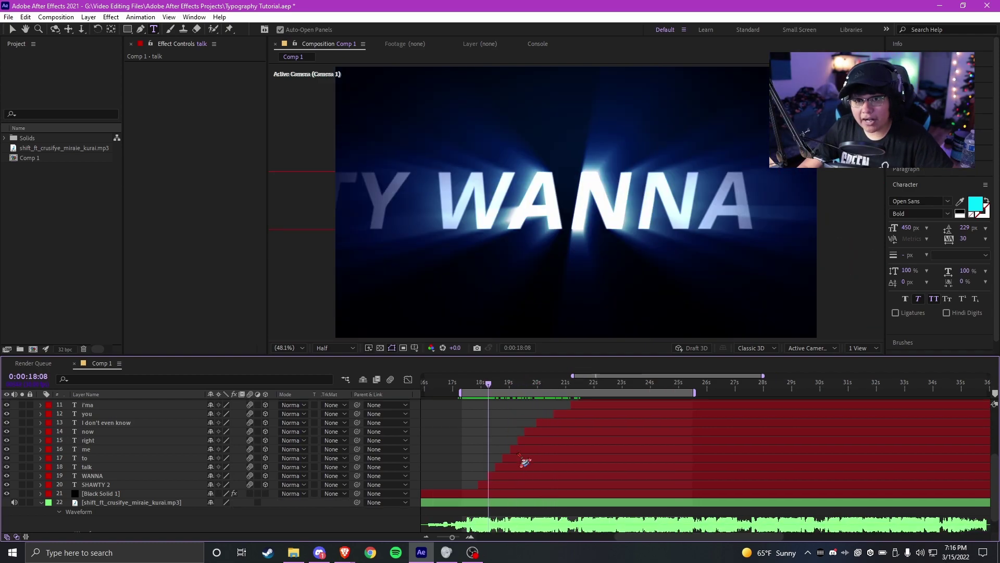
- Hide Adjustment Layer 2 to see the lyric text without the light rays
{"action": "scroll", "coordinate": [523, 461], "scroll_direction": "up", "scroll_amount": 3}
{"action": "left_click", "coordinate": [518, 404]}
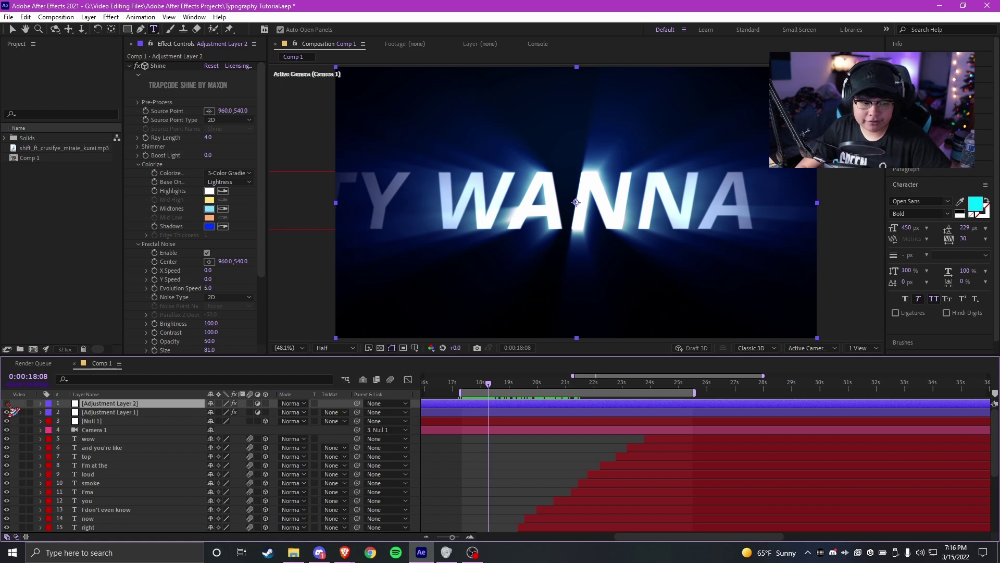
{"action": "left_click", "coordinate": [6, 403]}
{"action": "scroll", "coordinate": [513, 485], "scroll_direction": "down", "scroll_amount": 4}
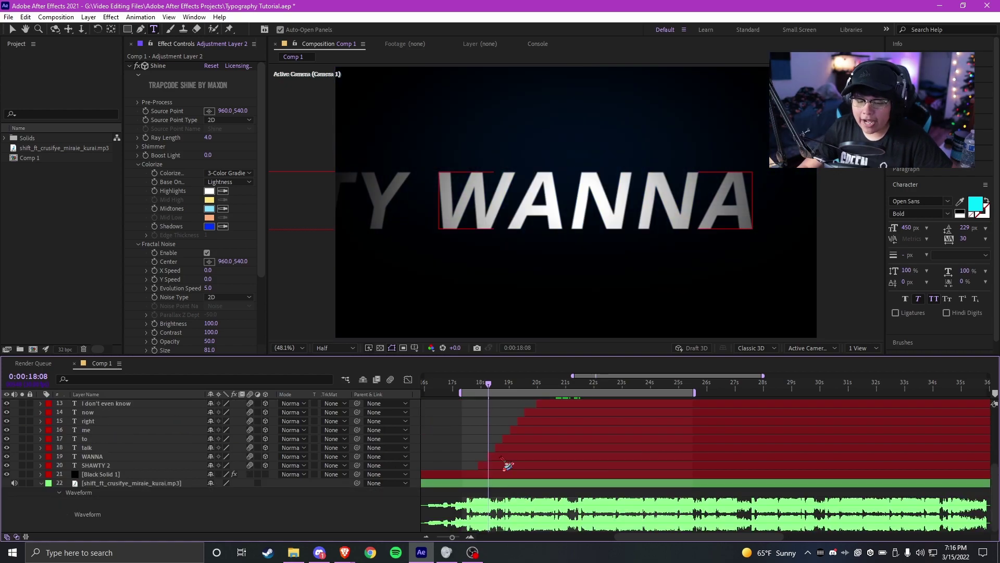
{"action": "scroll", "coordinate": [509, 466], "scroll_direction": "up", "scroll_amount": 1}
{"action": "left_click", "coordinate": [502, 491]}
{"action": "key", "text": "i"}
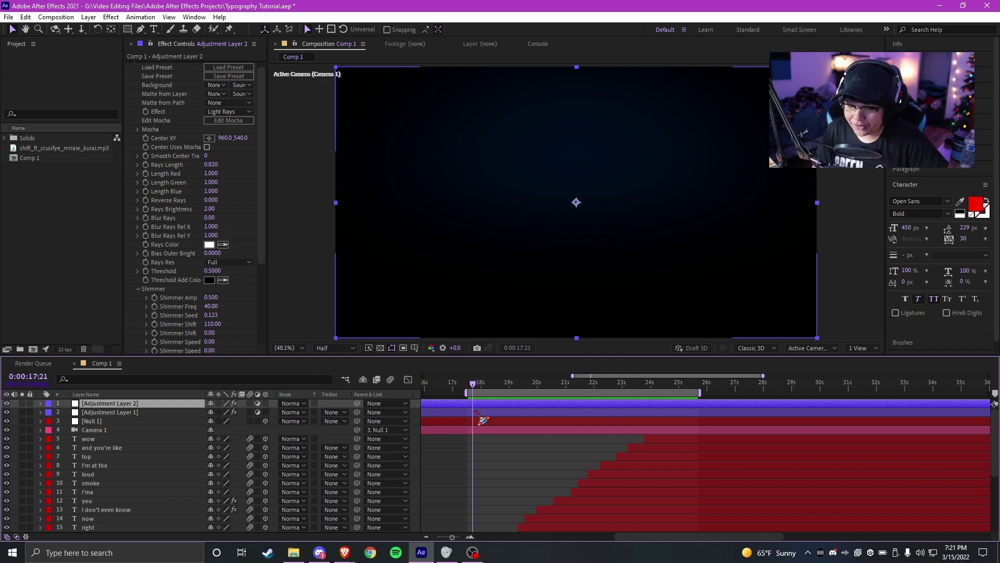
- Preview the colored lyrics and open the look editor of Adjustment Layer 2's Looks effect
{"action": "key", "text": "space"}
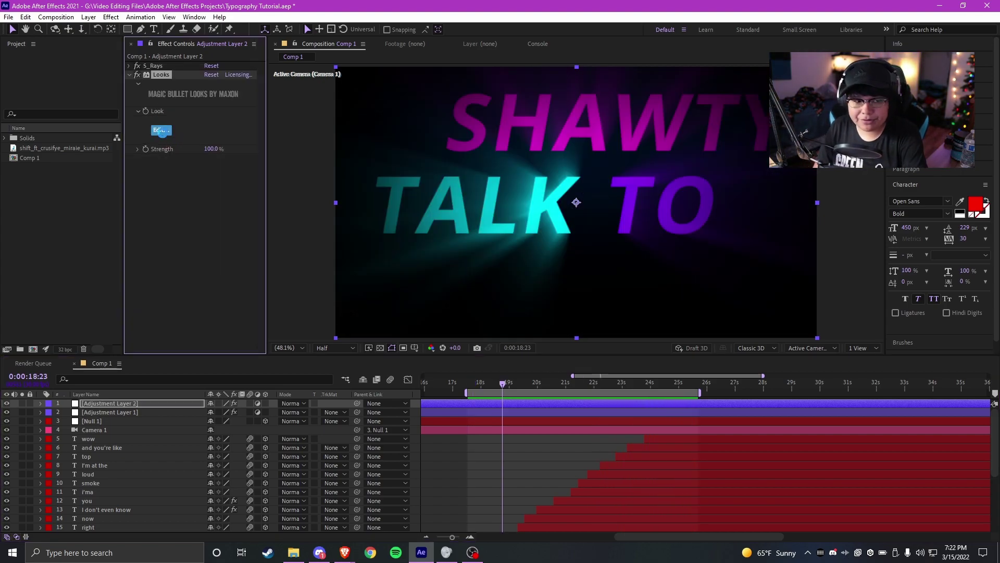
{"action": "left_click", "coordinate": [161, 131]}
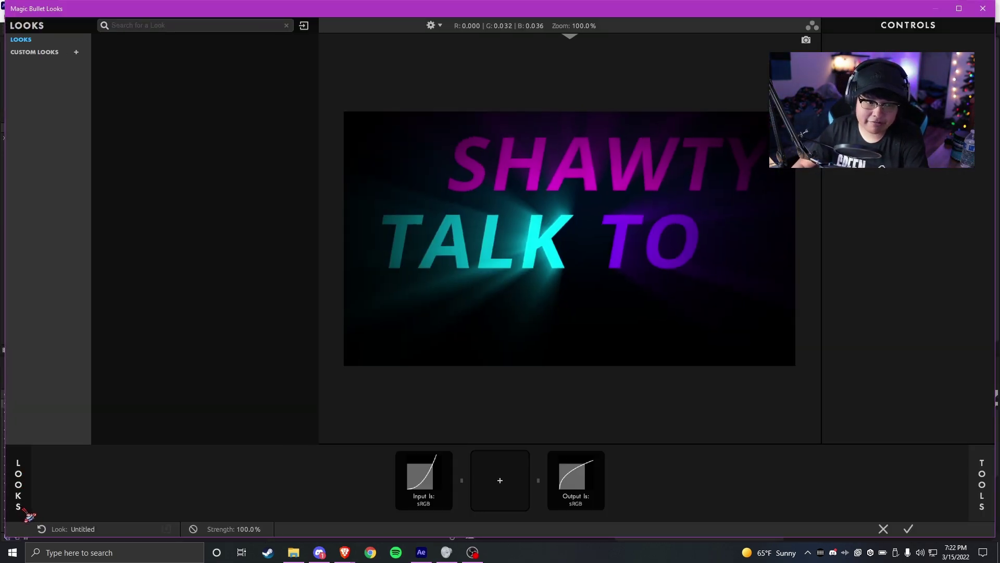
{"action": "left_click", "coordinate": [131, 211]}
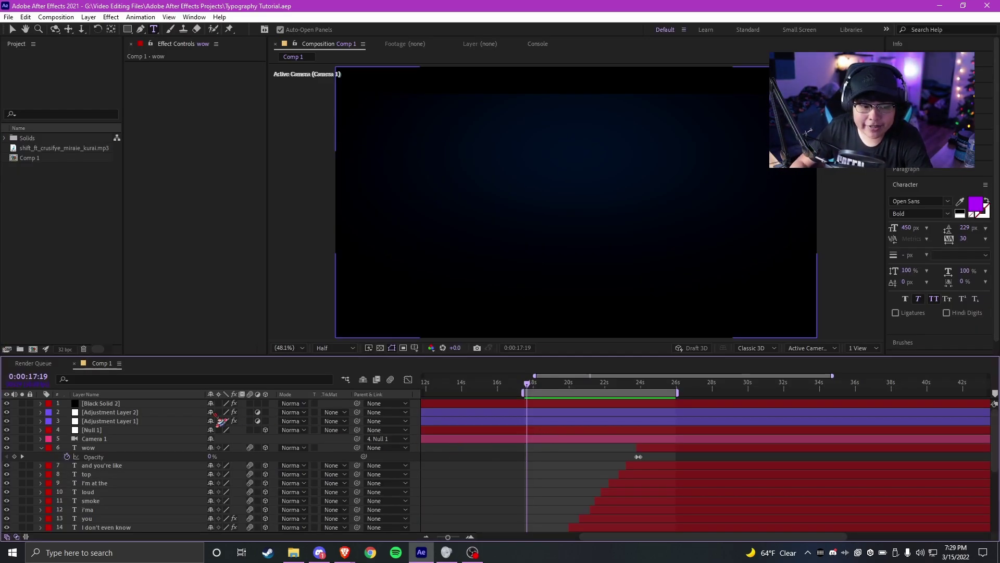
- Review the S_Shake and S_Vignette effect settings on Adjustment Layer 1
{"action": "left_click", "coordinate": [198, 421]}
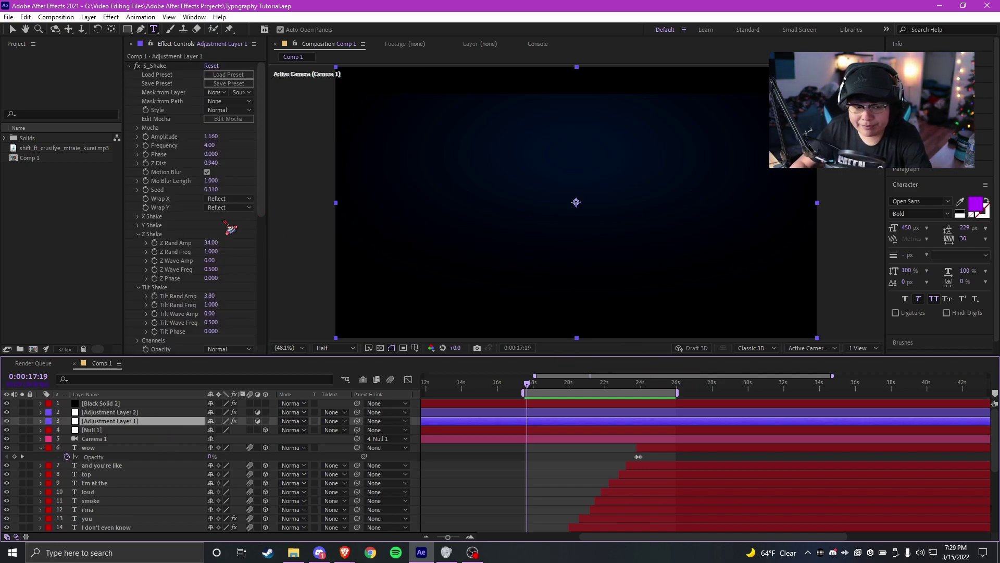
{"action": "left_click", "coordinate": [12, 29]}
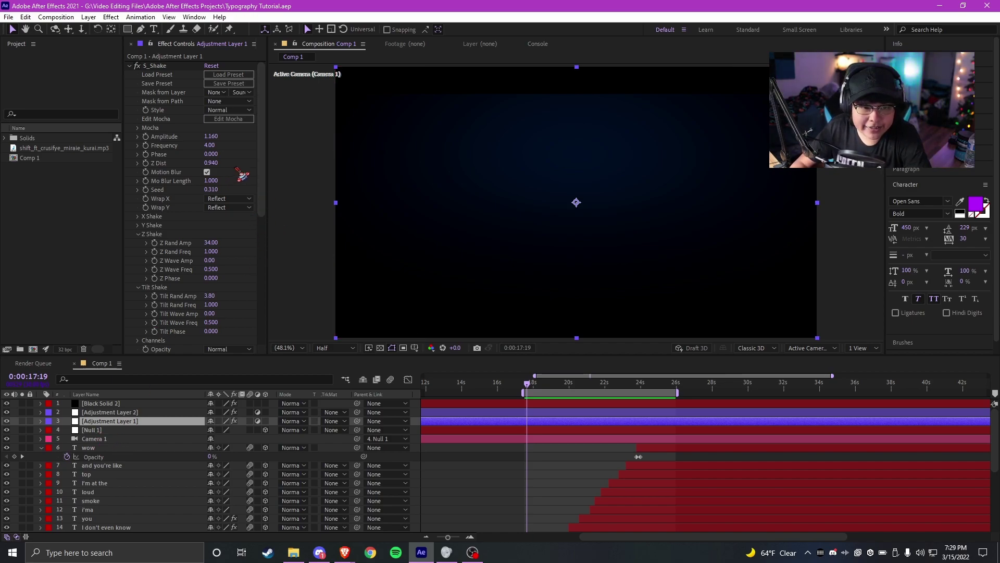
{"action": "scroll", "coordinate": [264, 183], "scroll_direction": "down", "scroll_amount": 5}
{"action": "scroll", "coordinate": [258, 280], "scroll_direction": "down", "scroll_amount": 8}
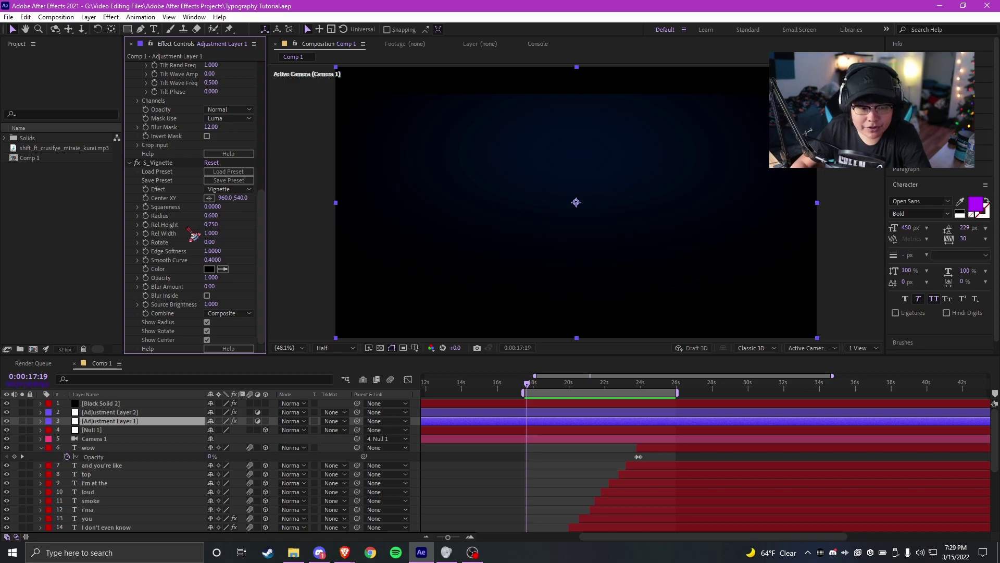
{"action": "left_click", "coordinate": [159, 163]}
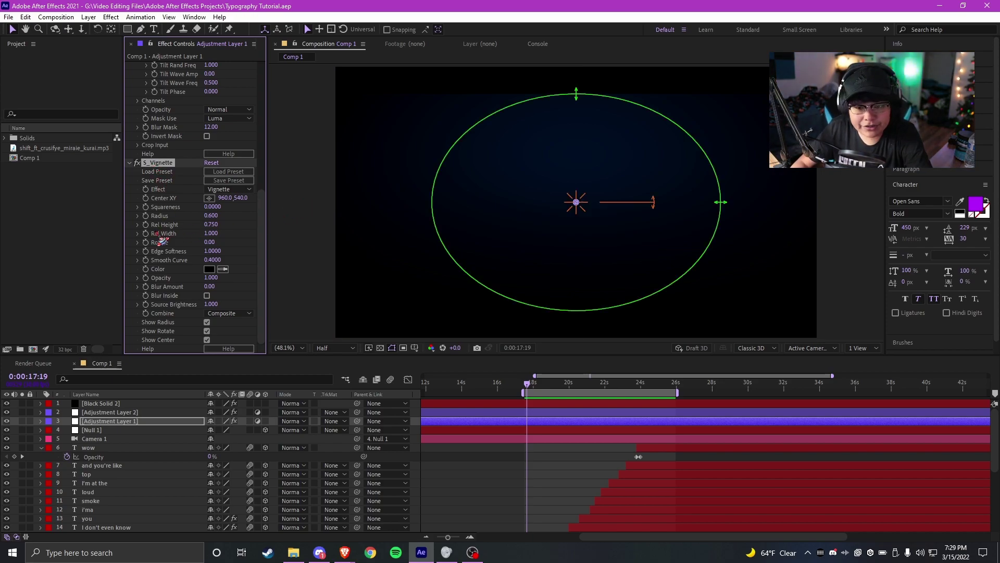
- Review the rays, VC Color Vibrance and S_Flicker effect settings on Adjustment Layer 2
{"action": "left_click", "coordinate": [110, 412]}
{"action": "left_click_drag", "start_coordinate": [262, 164], "coordinate": [261, 345]}
{"action": "left_click", "coordinate": [172, 237]}
{"action": "left_click", "coordinate": [161, 326]}
{"action": "scroll", "coordinate": [129, 508], "scroll_direction": "down", "scroll_amount": 5}
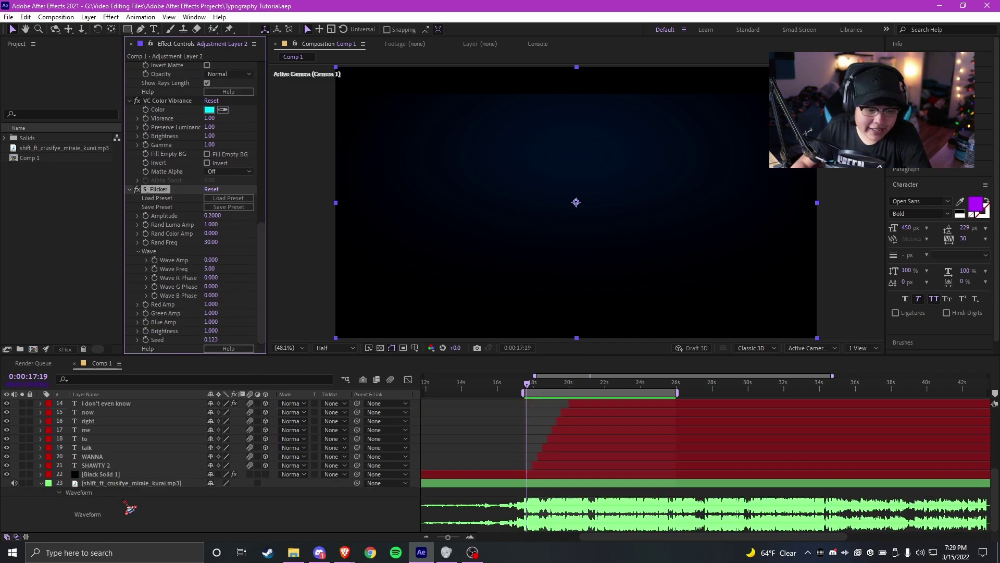
- Check the uni.Gradient Ramp settings on the Black Solid 1 background layer
{"action": "left_click", "coordinate": [102, 474]}
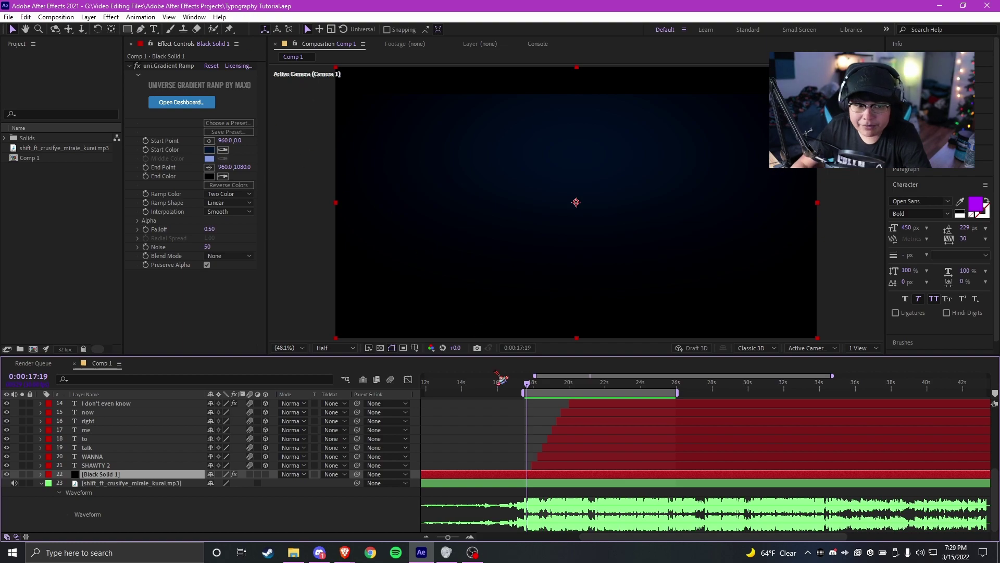
{"action": "scroll", "coordinate": [523, 479], "scroll_direction": "up", "scroll_amount": 5}
{"action": "scroll", "coordinate": [784, 257], "scroll_direction": "up", "scroll_amount": 2}
- Play back the styled lyric animation and scrub from the "NOW" lyric to the "I'M AT THE" lyric to check the look
{"action": "left_click", "coordinate": [904, 75]}
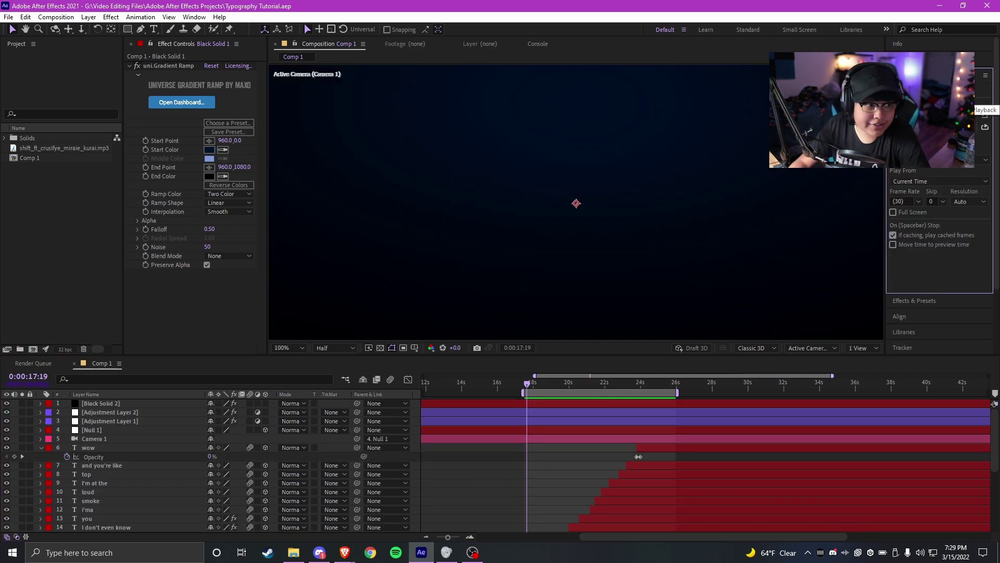
{"action": "key", "text": "space"}
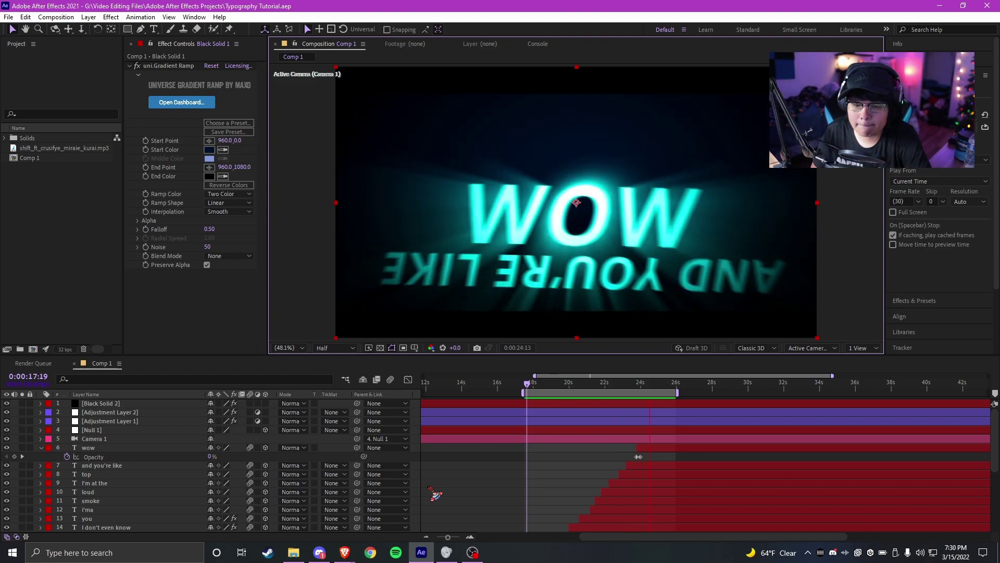
{"action": "left_click", "coordinate": [567, 386]}
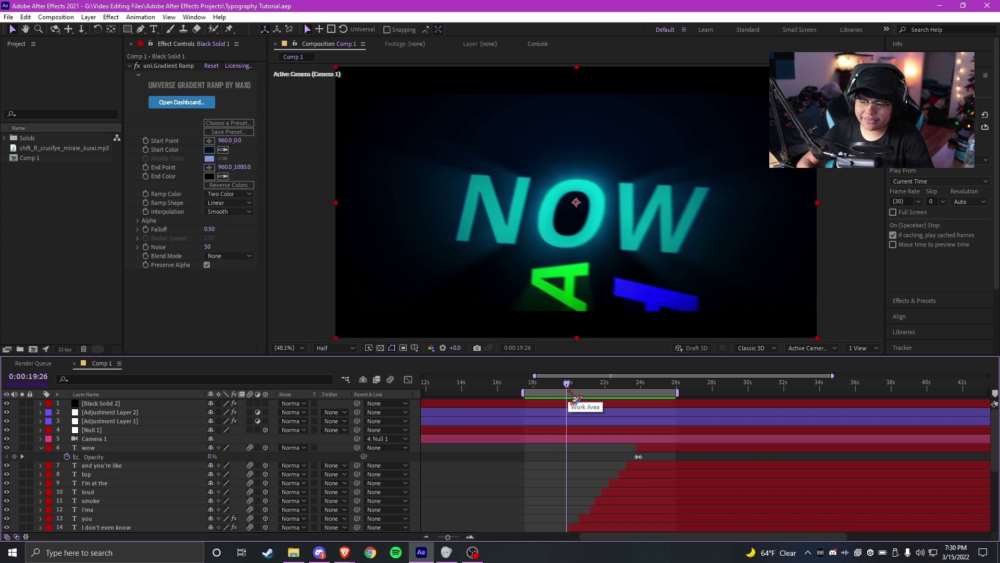
{"action": "left_click_drag", "start_coordinate": [568, 390], "coordinate": [591, 382]}
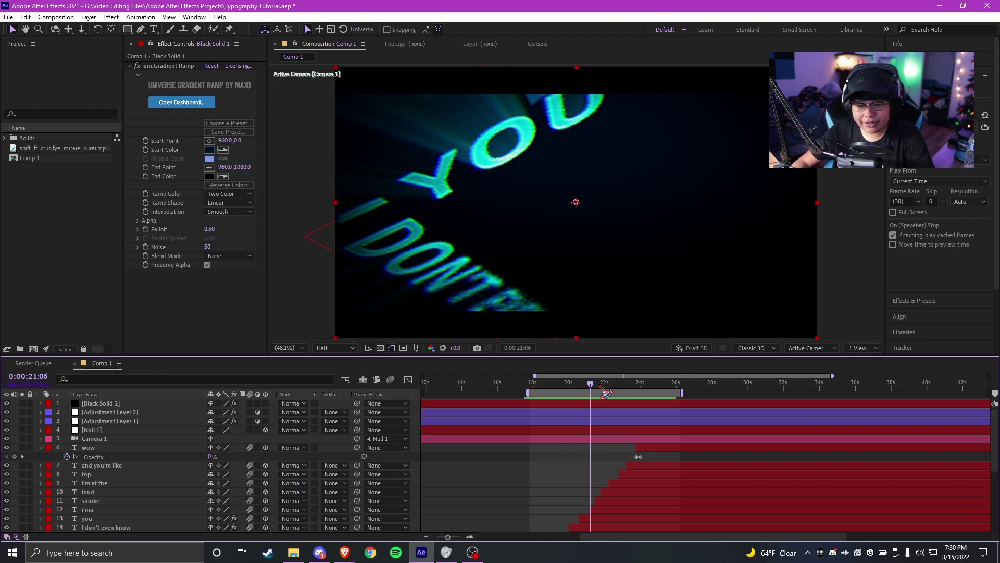
{"action": "left_click_drag", "start_coordinate": [551, 376], "coordinate": [574, 376]}
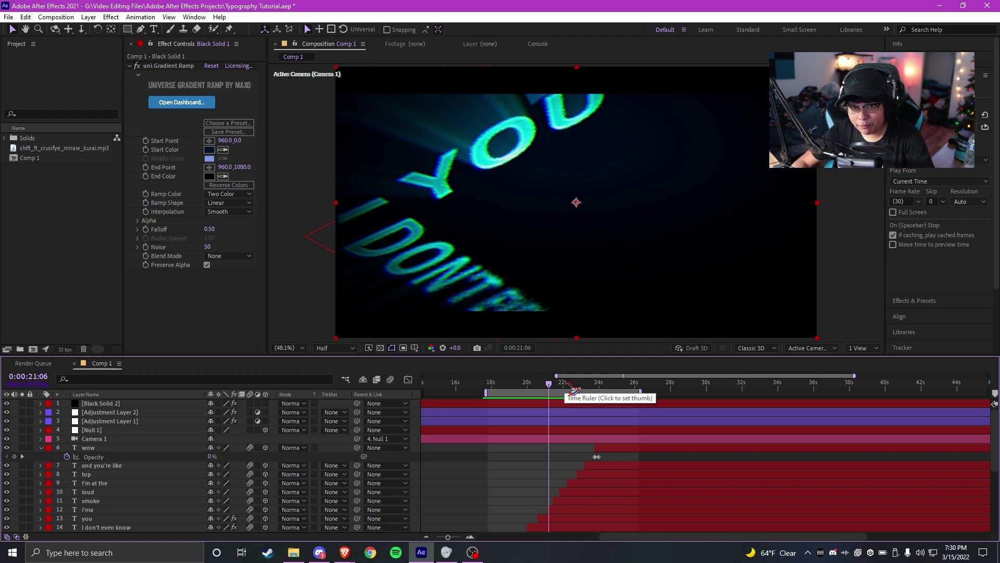
{"action": "left_click_drag", "start_coordinate": [562, 382], "coordinate": [575, 367]}
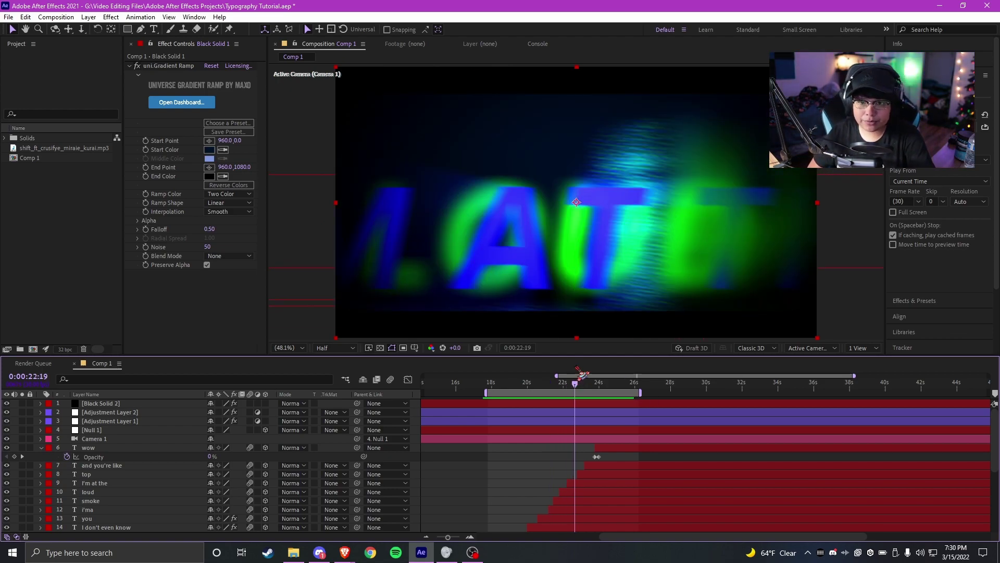